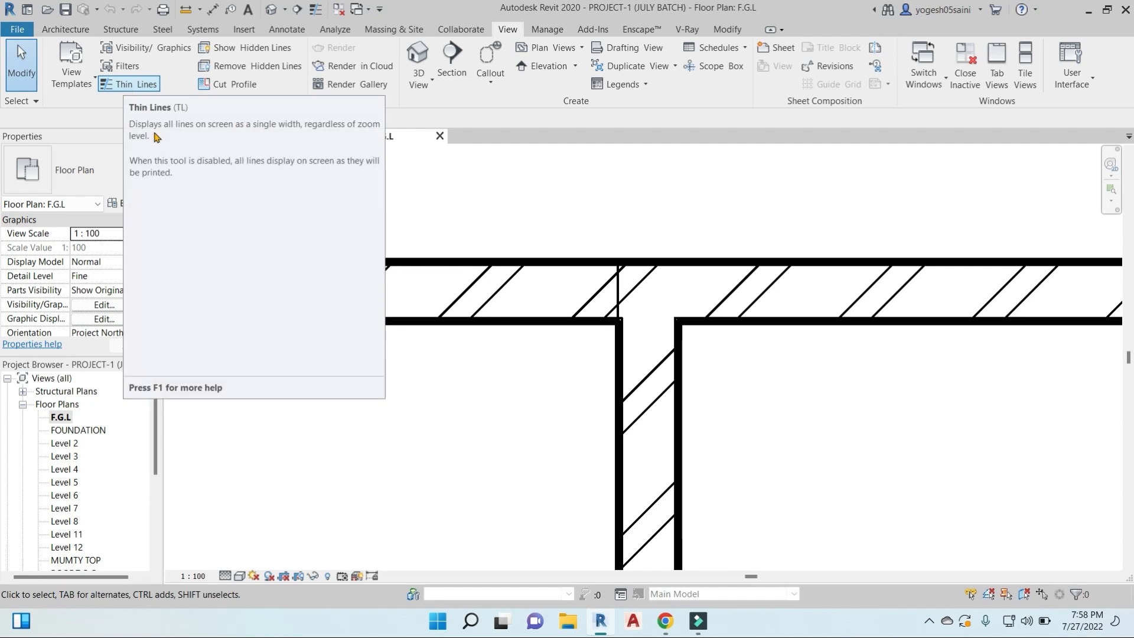
- Turn on thin line display in the F.G.L floor plan
key("t")
key("l")
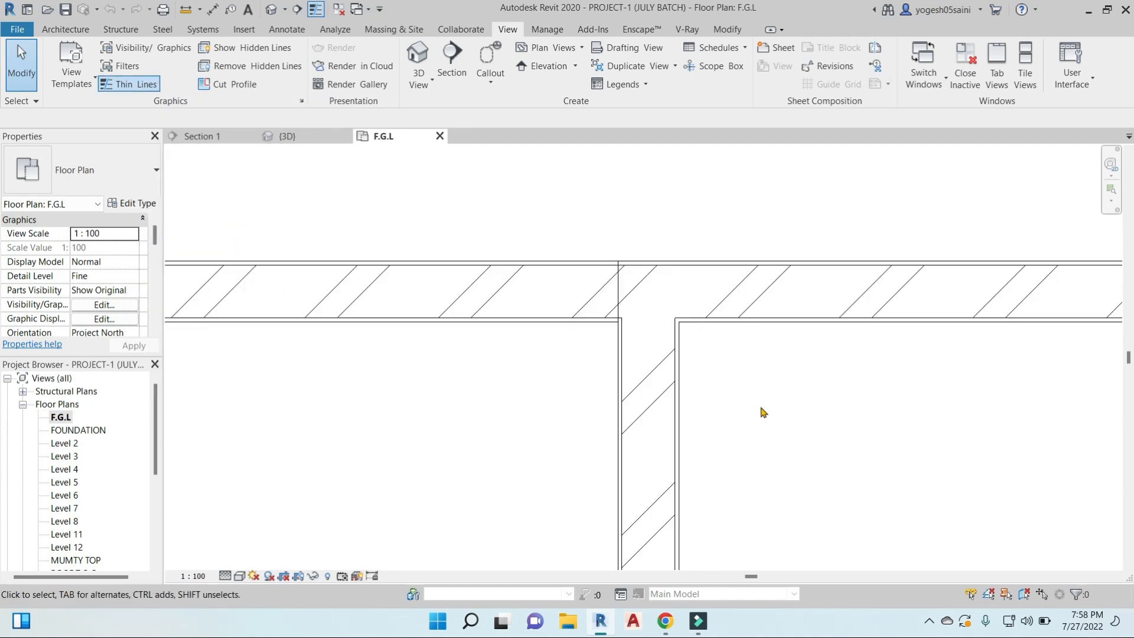
scroll(600, 359, "down", 3)
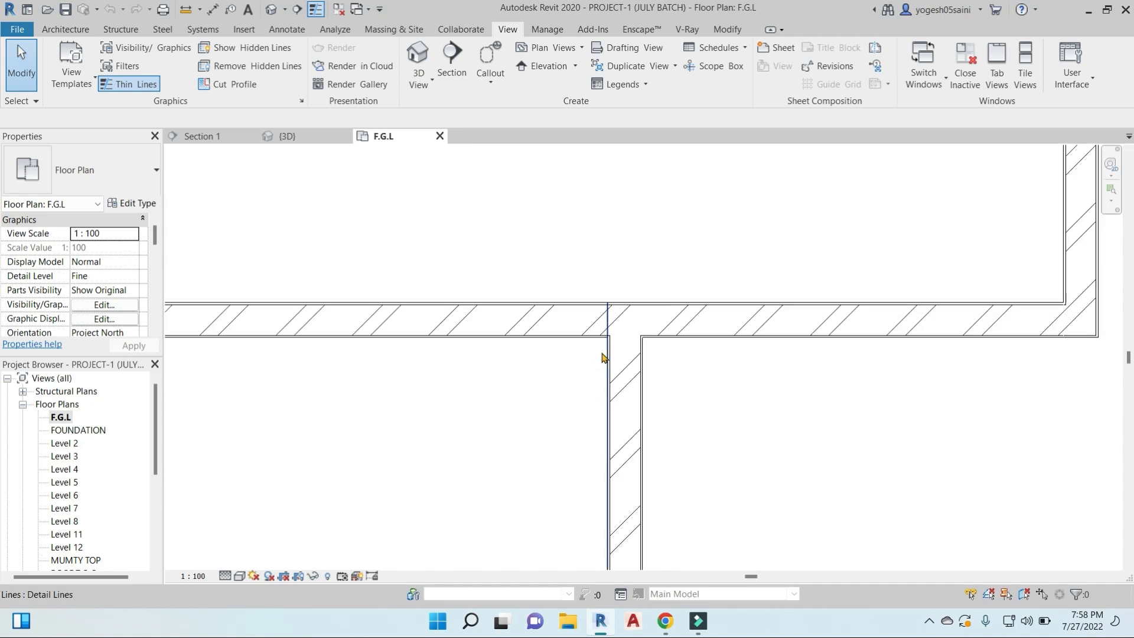
scroll(635, 332, "down", 6)
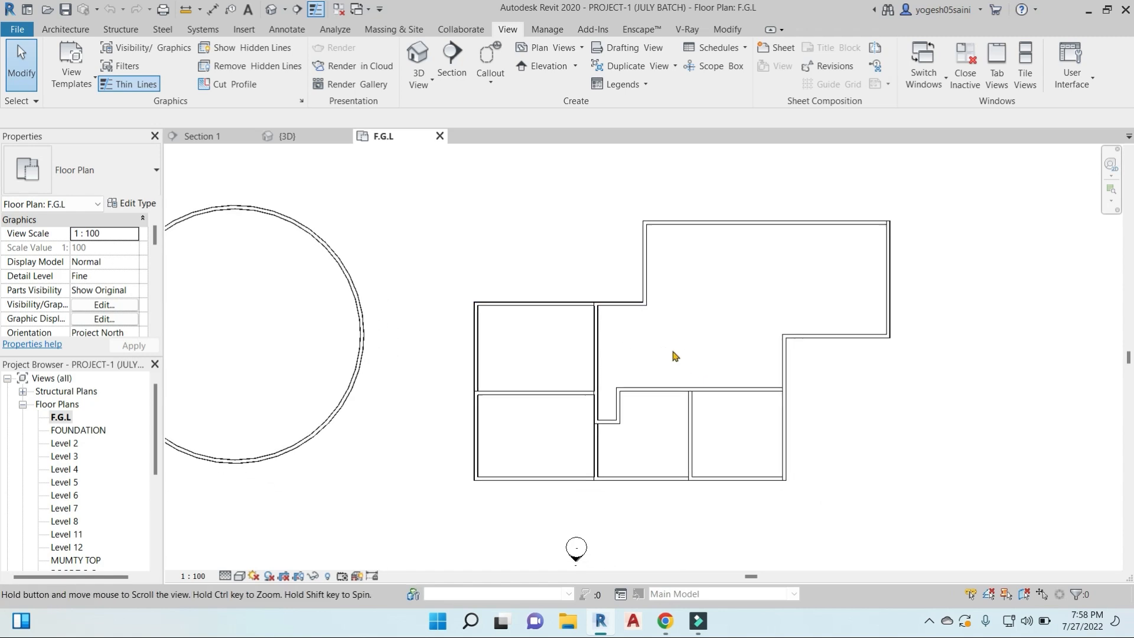
scroll(674, 355, "down", 1)
- Inspect the building in the default 3D view and in Section 1, and return to the F.G.L floor plan
left_click(271, 10)
mouse_move(579, 371)
middle_mouse_down("shift")
mouse_move(746, 329)
mouse_move(579, 381)
middle_mouse_up("shift")
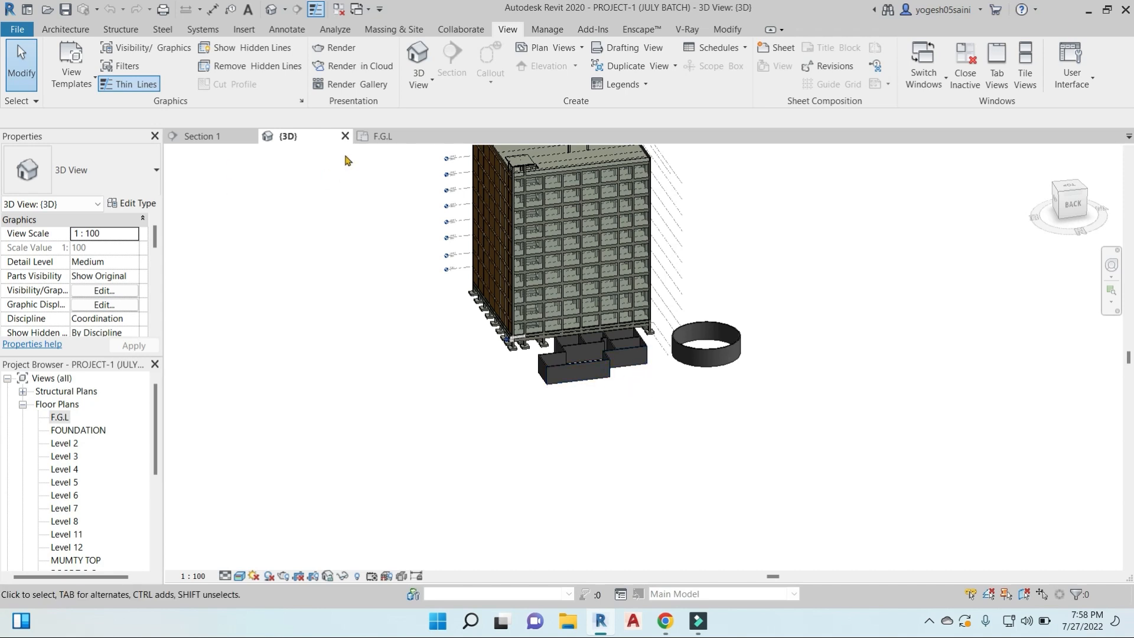
scroll(428, 248, "down", 3)
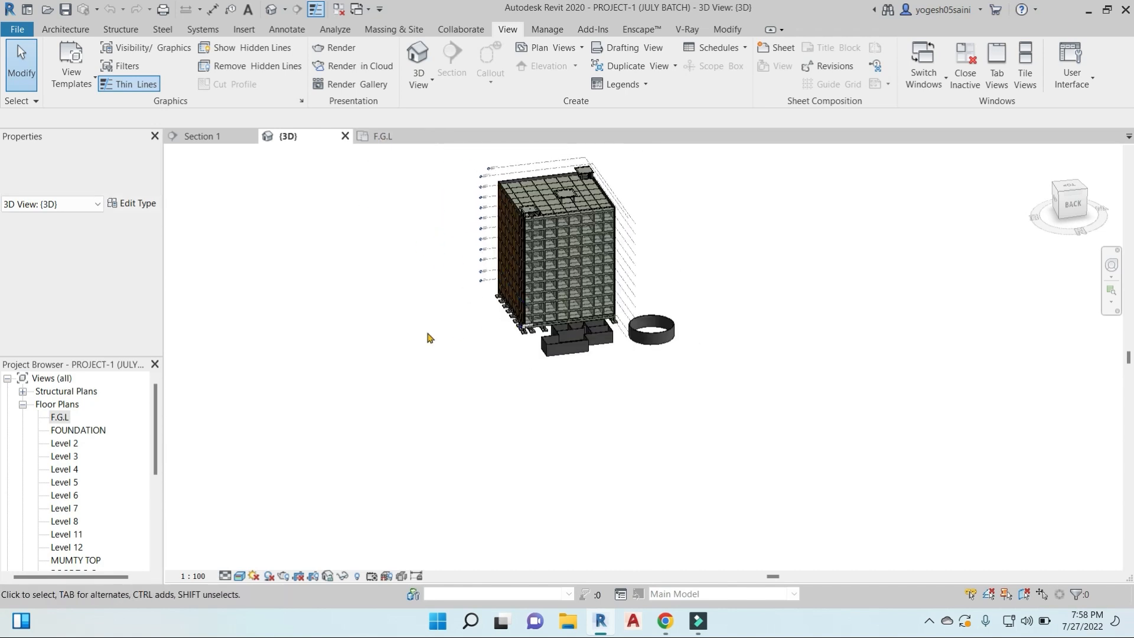
middle_click_drag(451, 345, 215, 140, "shift")
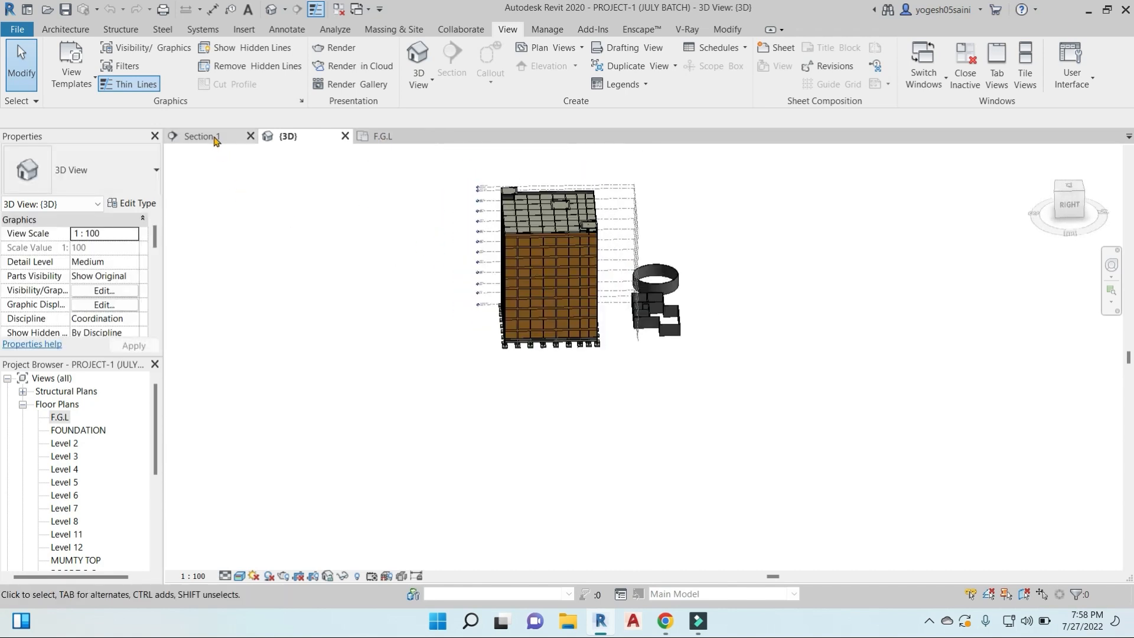
left_click(215, 139)
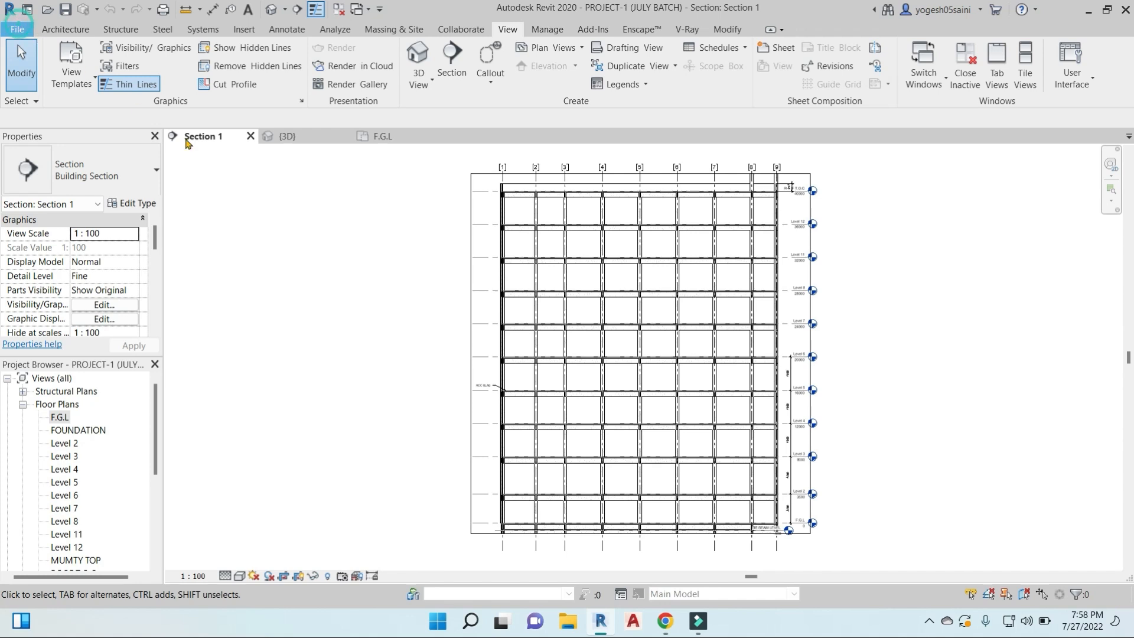
left_click(391, 216)
middle_click_drag(598, 276, 464, 258)
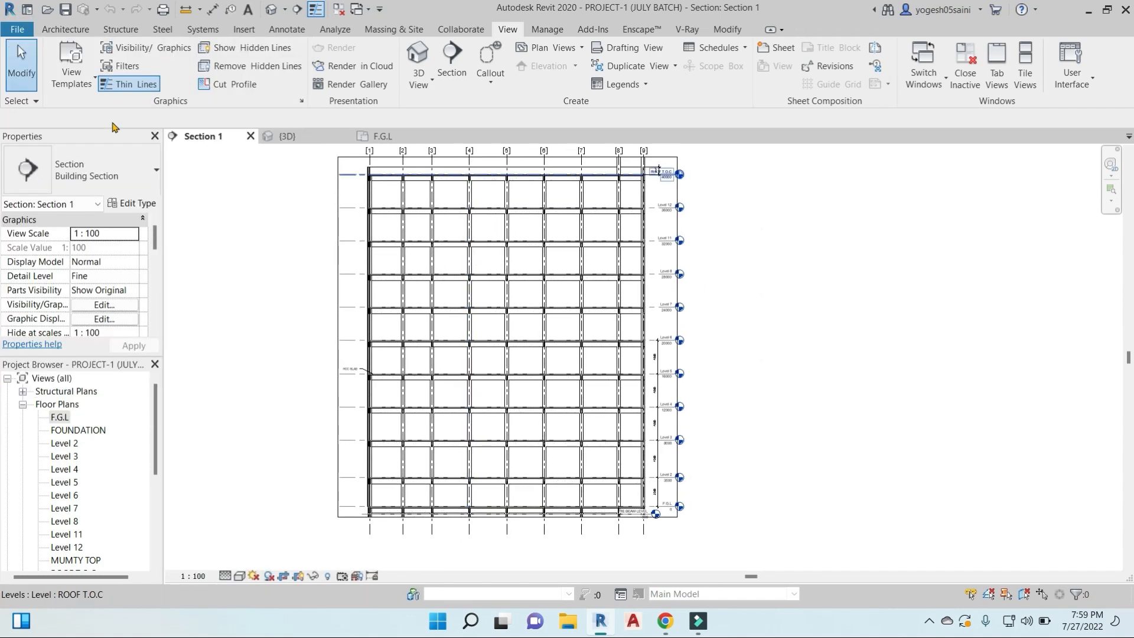
double_click(61, 418)
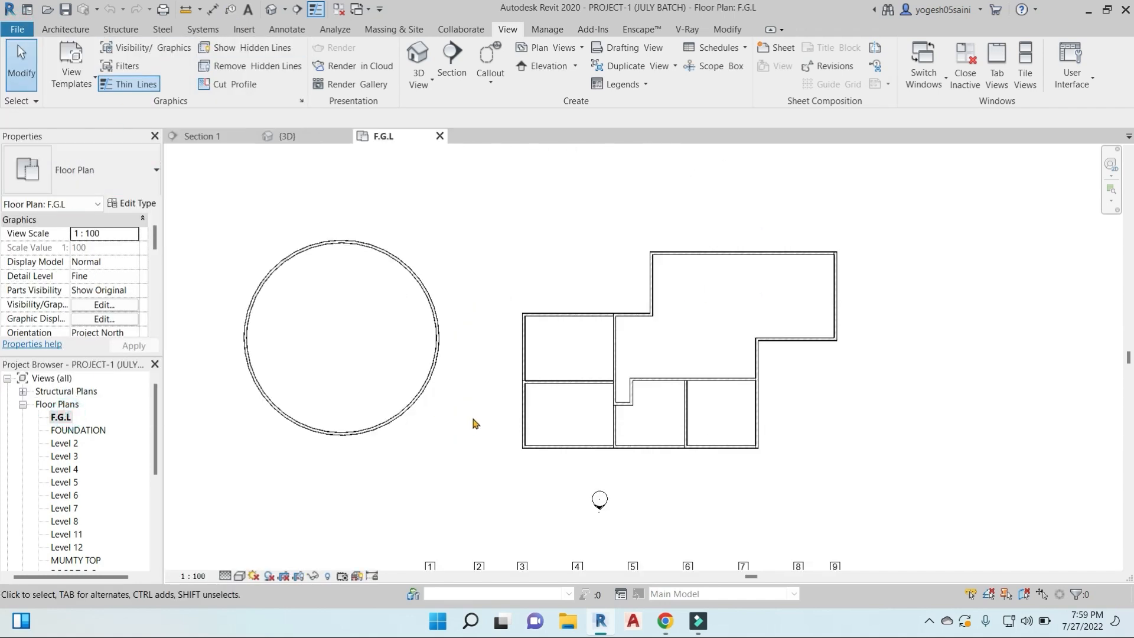
- Switch to the Google Meet call in Chrome, admit the waiting participant, and return to Revit
mouse_move(668, 629)
left_click(621, 543)
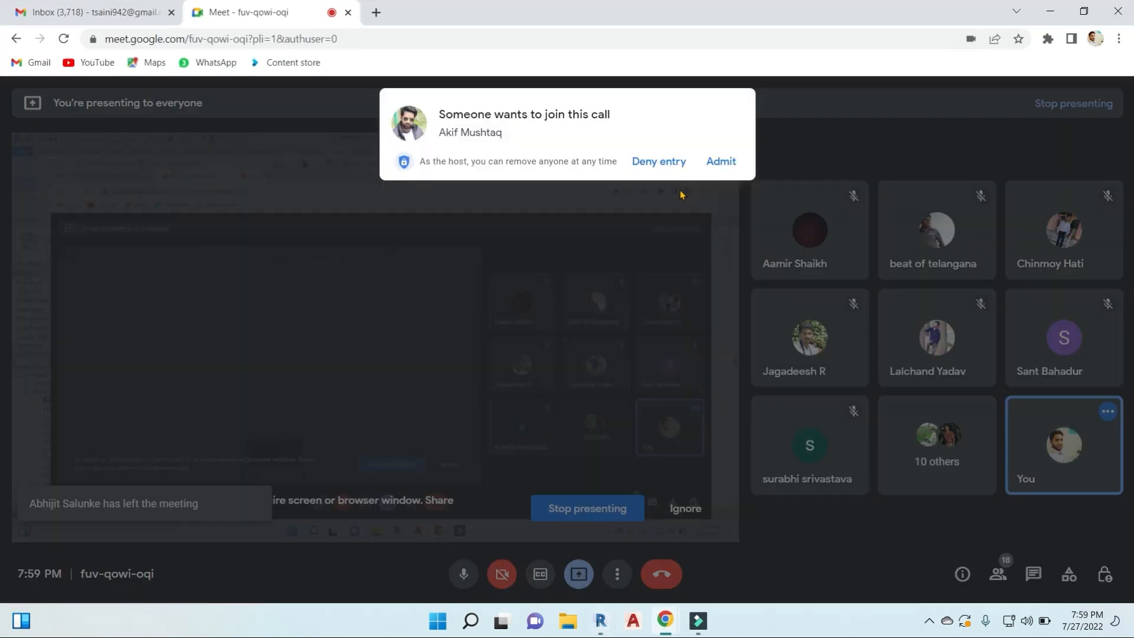
left_click(722, 163)
left_click(1050, 10)
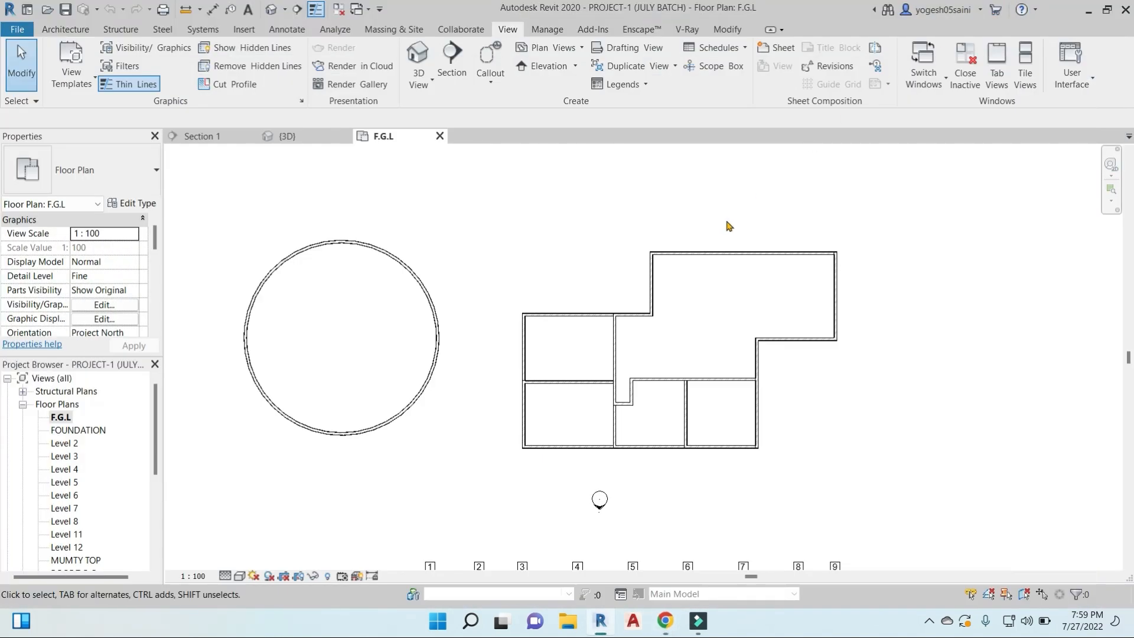
scroll(547, 287, "down", 3)
scroll(584, 294, "up", 1)
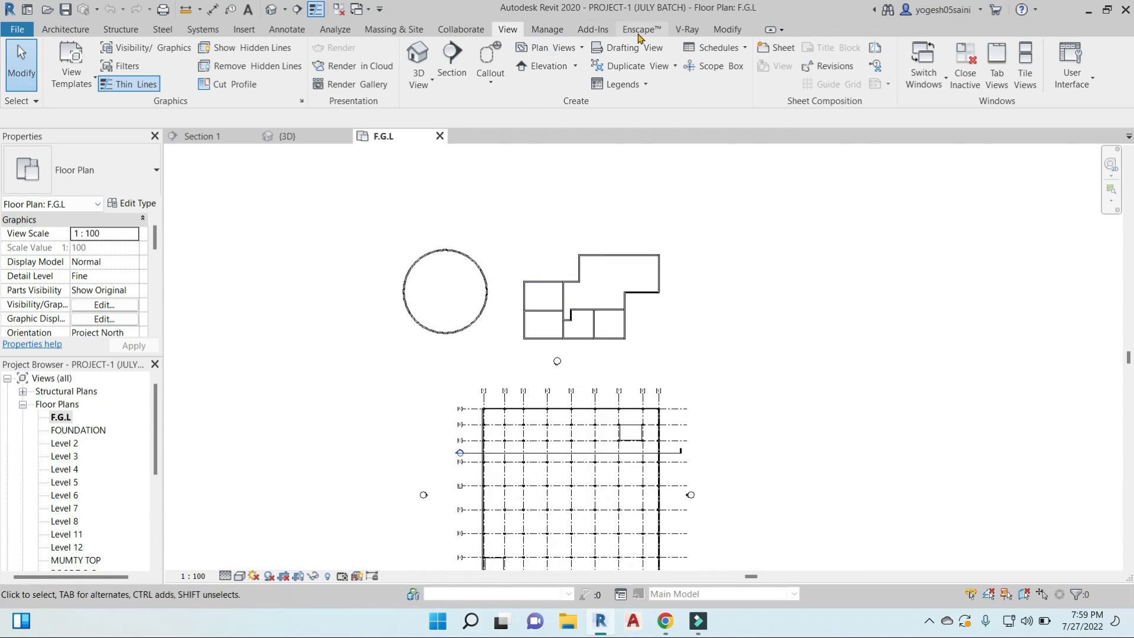
left_click(728, 29)
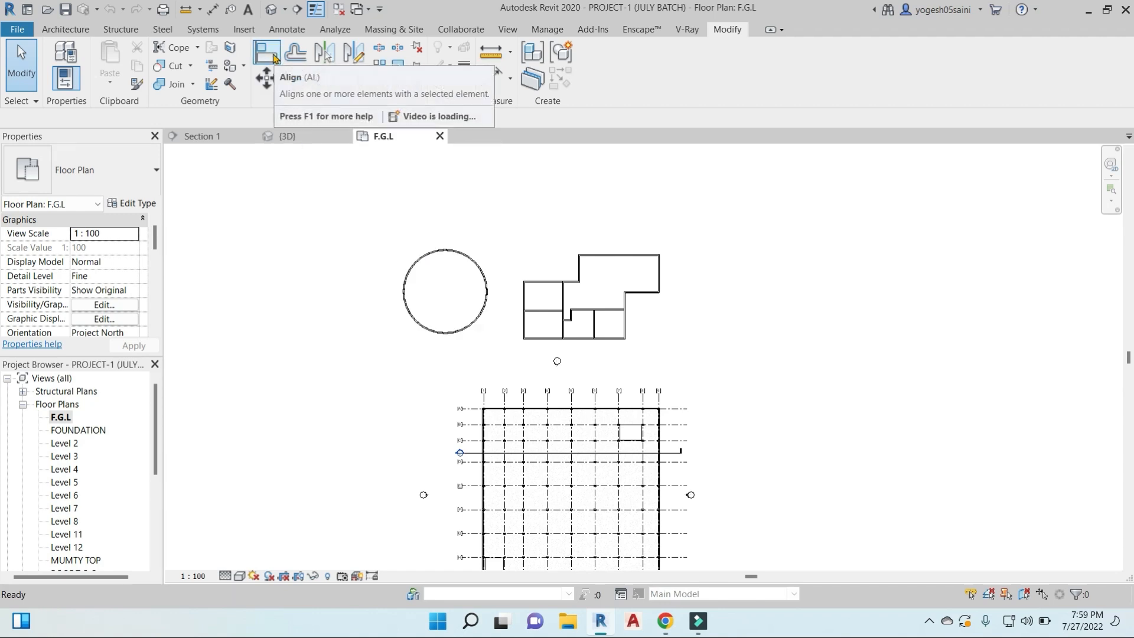
left_click(275, 59)
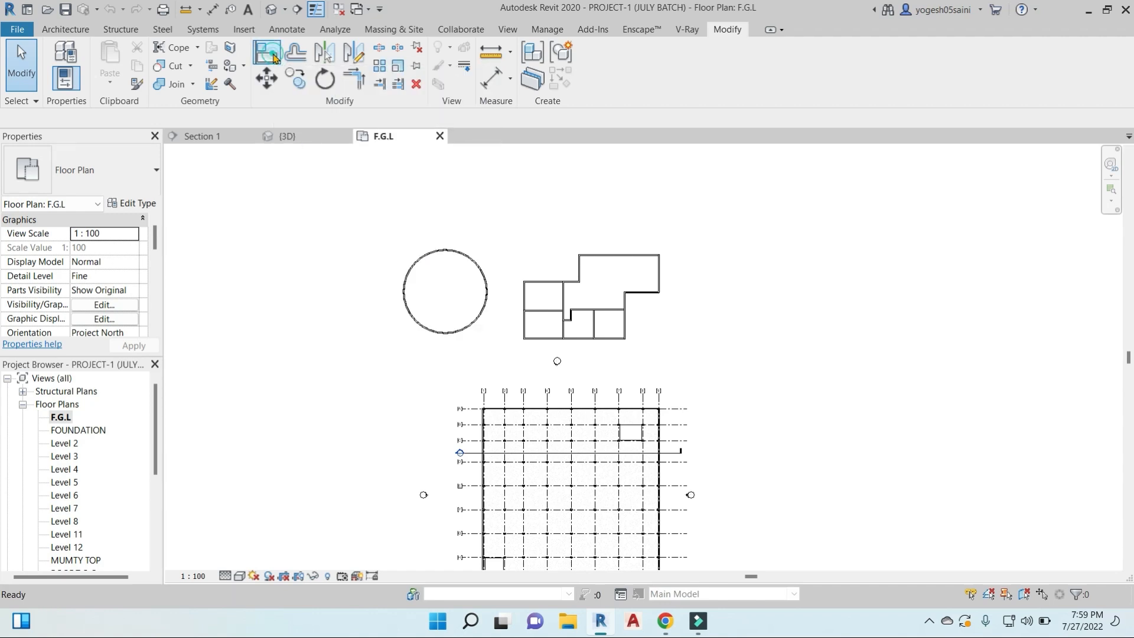
scroll(598, 307, "up", 4)
scroll(615, 307, "down", 3)
middle_click_drag(730, 367, 707, 360)
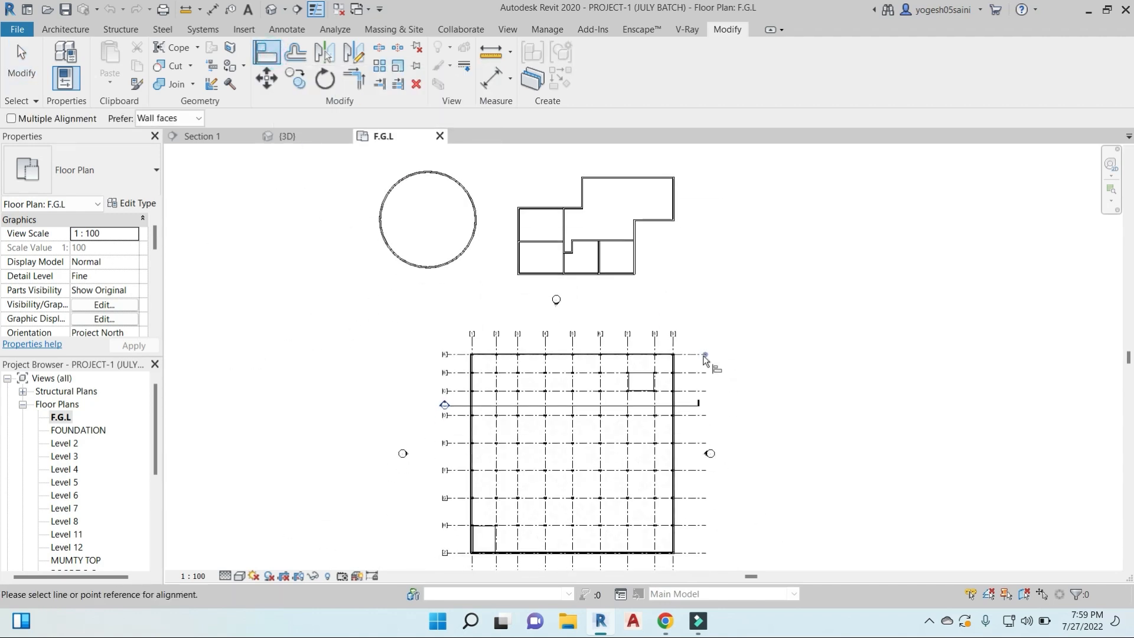
key("Escape")
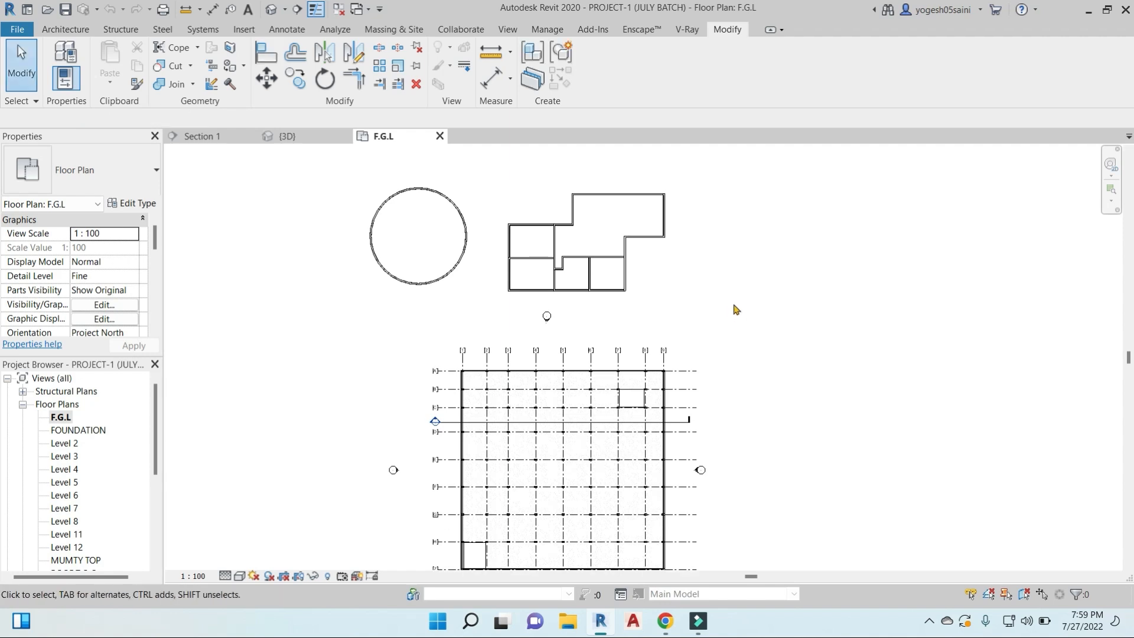
- Draw a vertical grid line to the right of the floor layout, using Create Similar on an existing grid
left_click(665, 363)
key("c")
key("s")
left_click(787, 213)
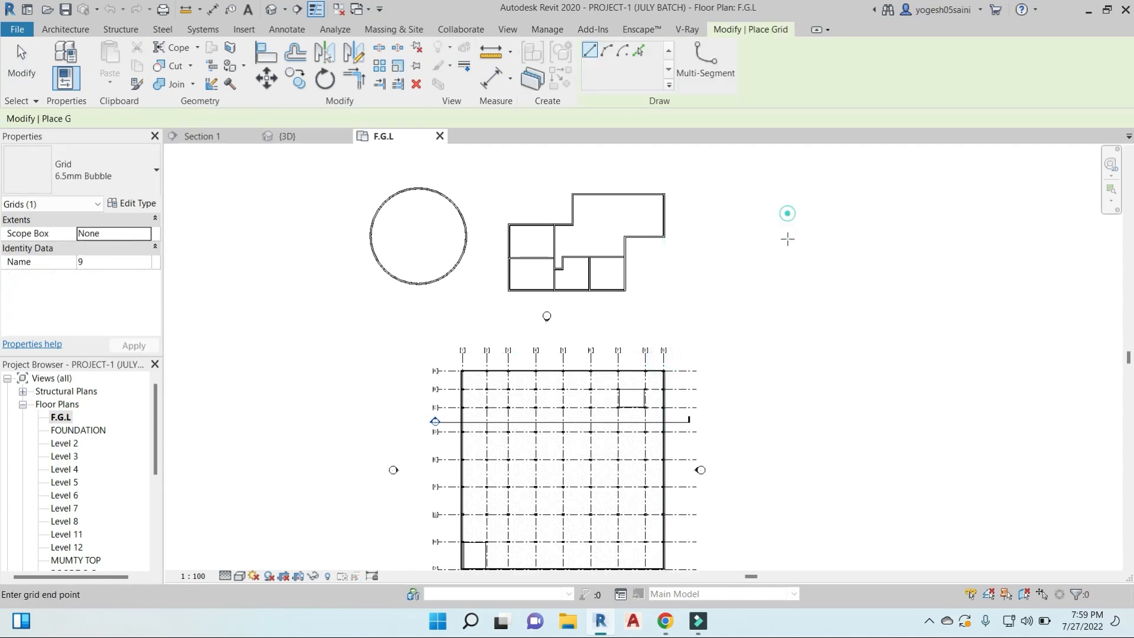
left_click(787, 291)
key("Escape")
key("Escape")
scroll(796, 236, "up", 3)
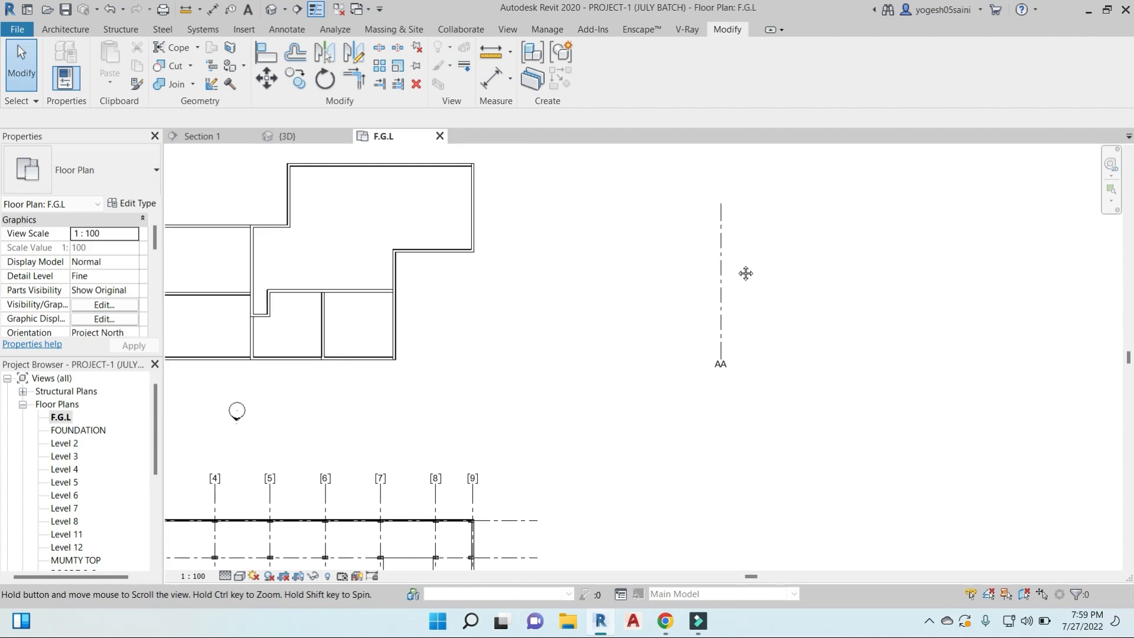
- Draw a vertical detail line about 3730 mm long to the right of the new grid line
key("d")
key("l")
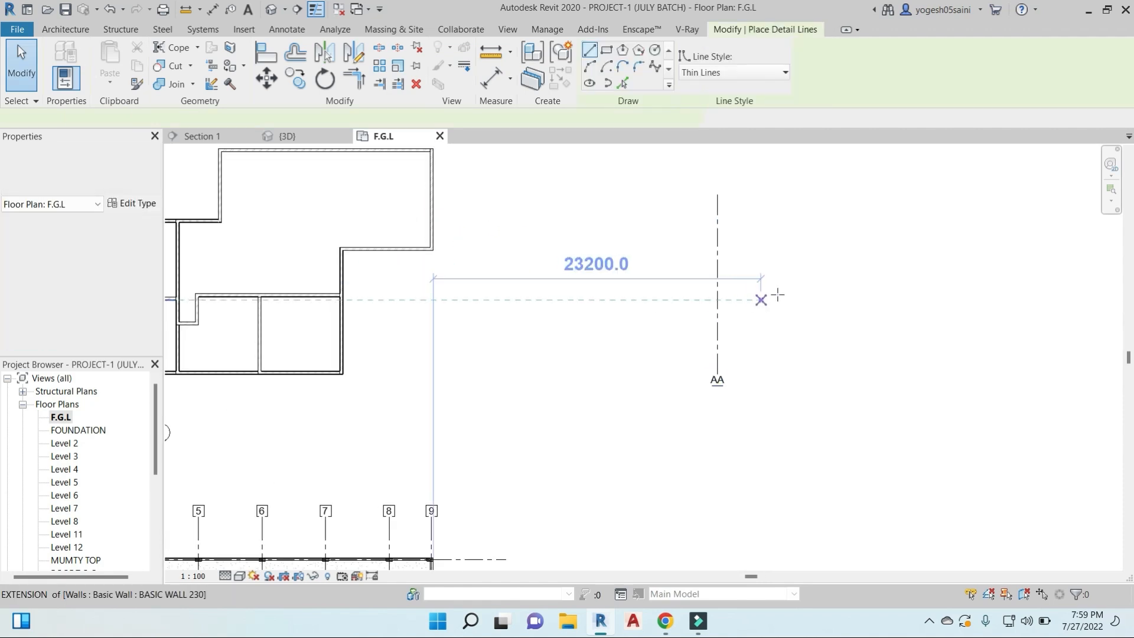
left_click(802, 247)
left_click(804, 301)
key("Escape")
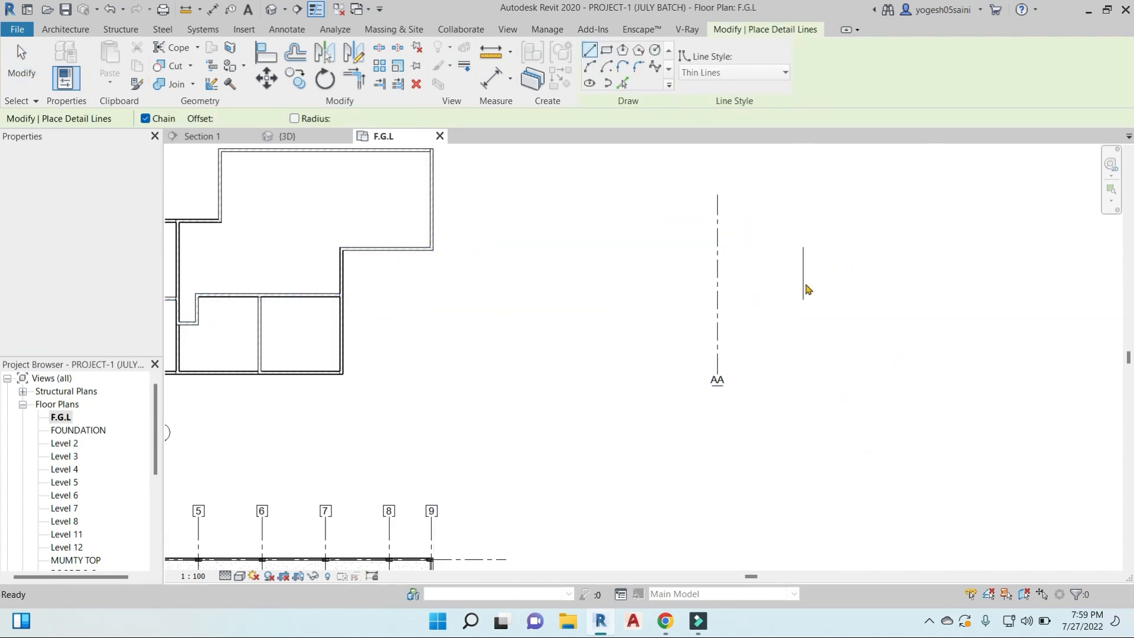
scroll(801, 266, "up", 3)
key("Escape")
- Delete the vertical detail line beside the new grid line
left_click_drag(829, 306, 786, 278)
left_click(809, 284)
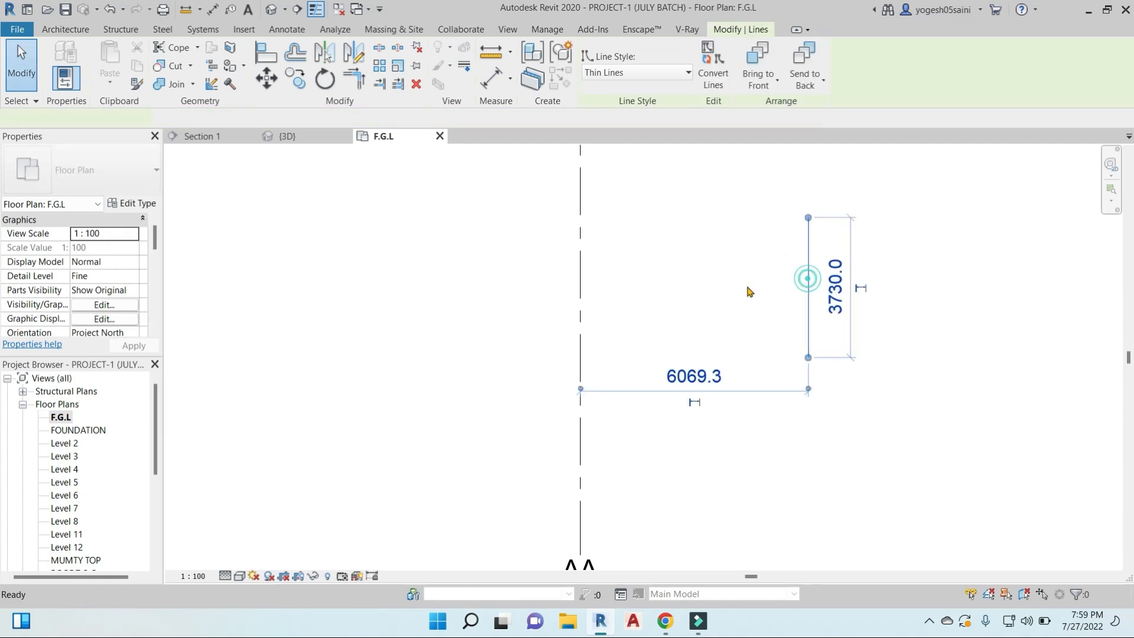
key("Delete")
- Draw a short vertical BASIC WALL 230 wall between the floor layout and the new grid line, using Create Similar on an existing wall
scroll(747, 286, "down", 3)
left_click(221, 225)
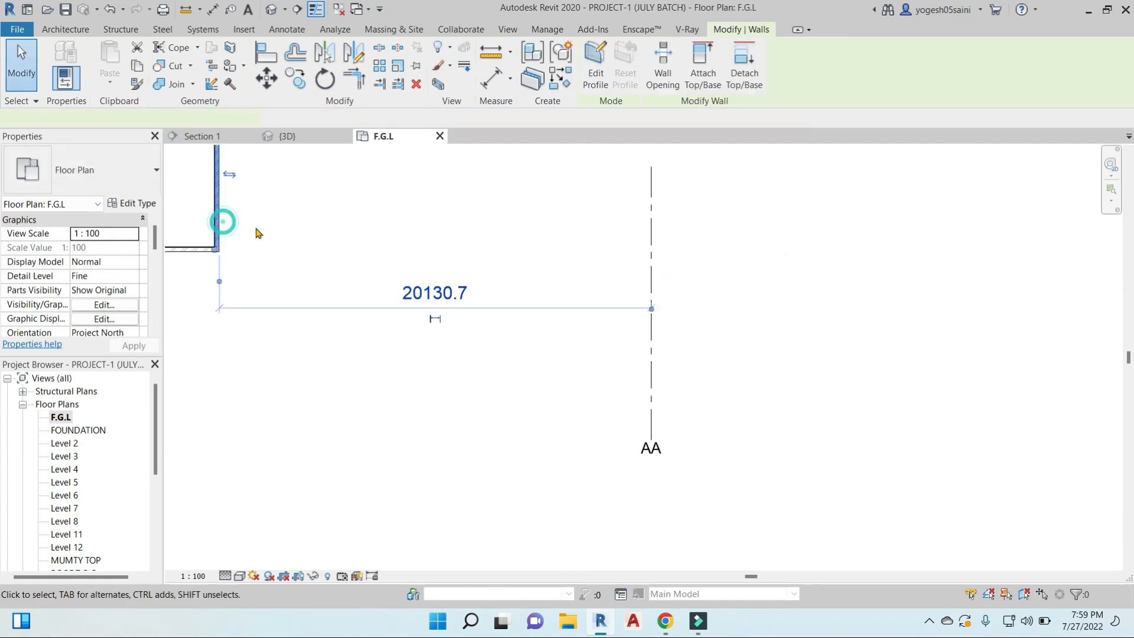
key("Escape")
left_click(222, 221)
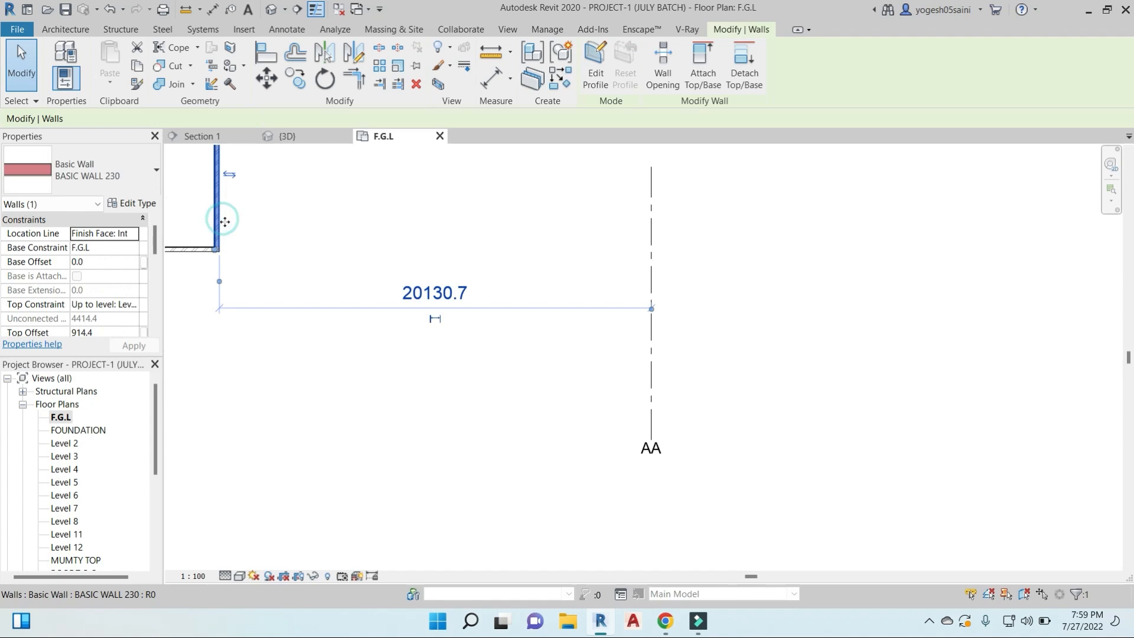
key("Escape")
left_click(223, 236)
key("c")
key("s")
left_click(534, 231)
left_click(534, 287)
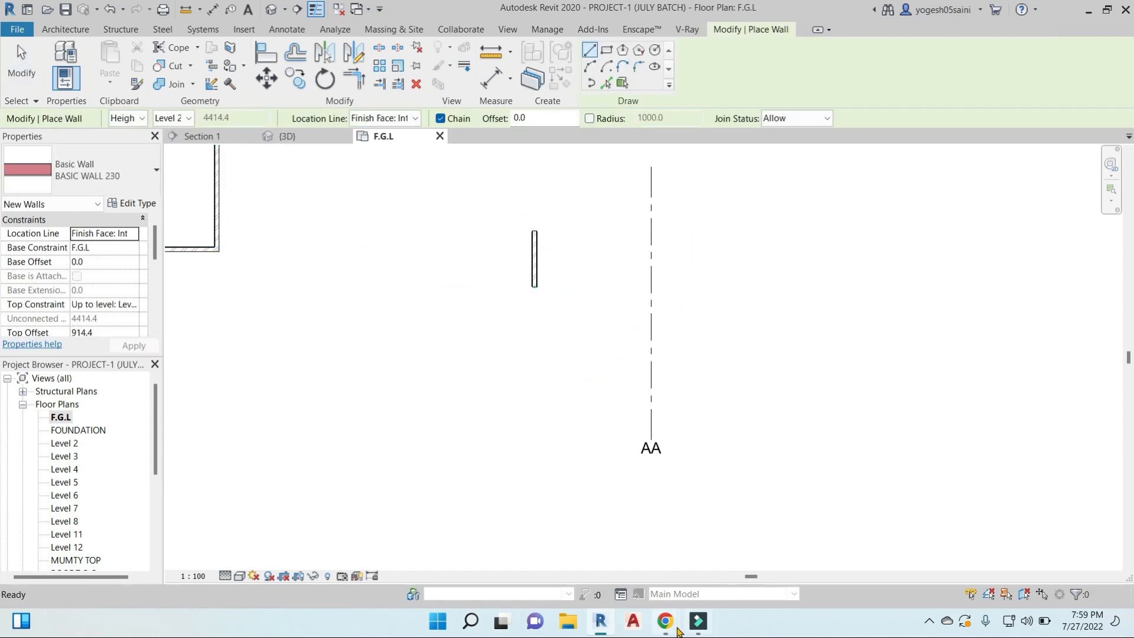
- Switch to Google Meet again to let the waiting participant into the call, and return to Revit
mouse_move(665, 621)
left_click(562, 556)
left_click(722, 161)
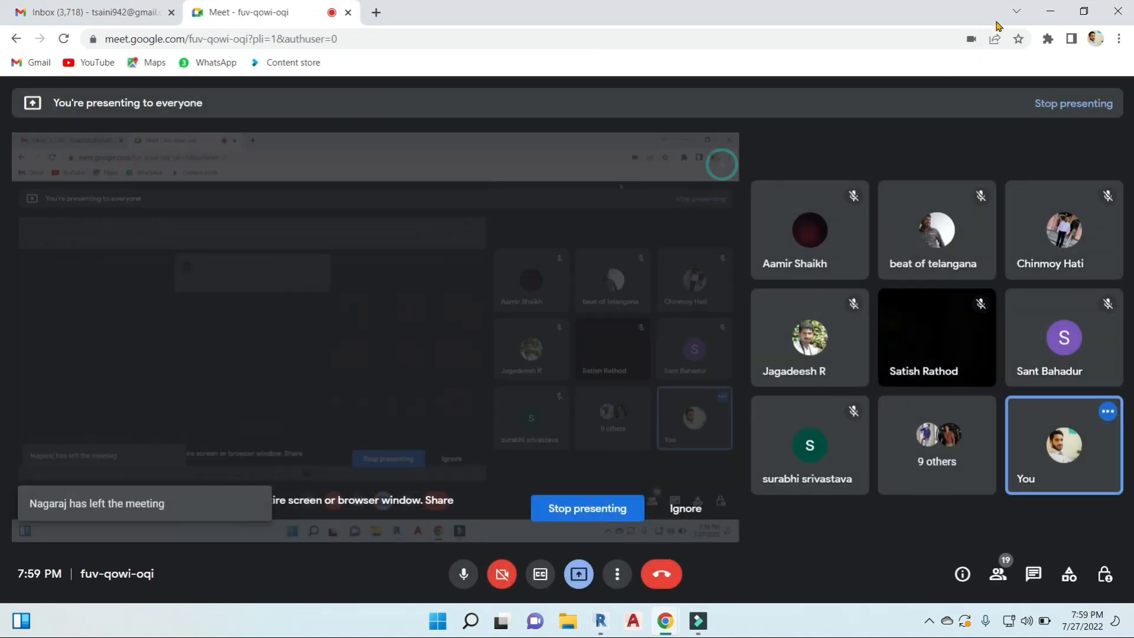
key("alt+Tab")
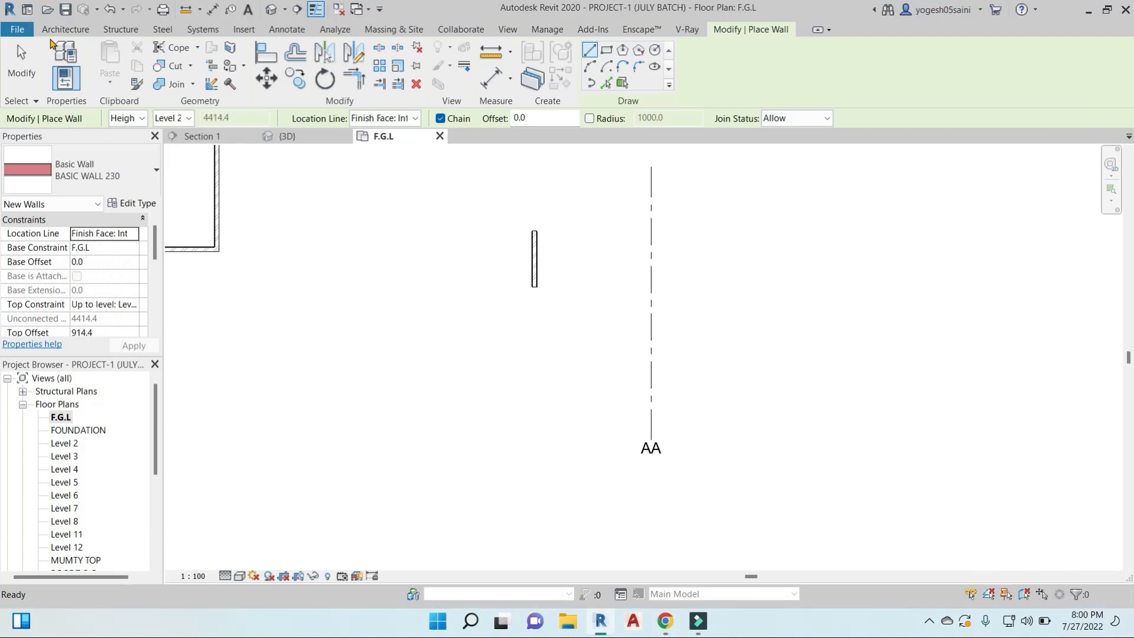
- Start the Place a Component command and review the component types available in the project
left_click(65, 29)
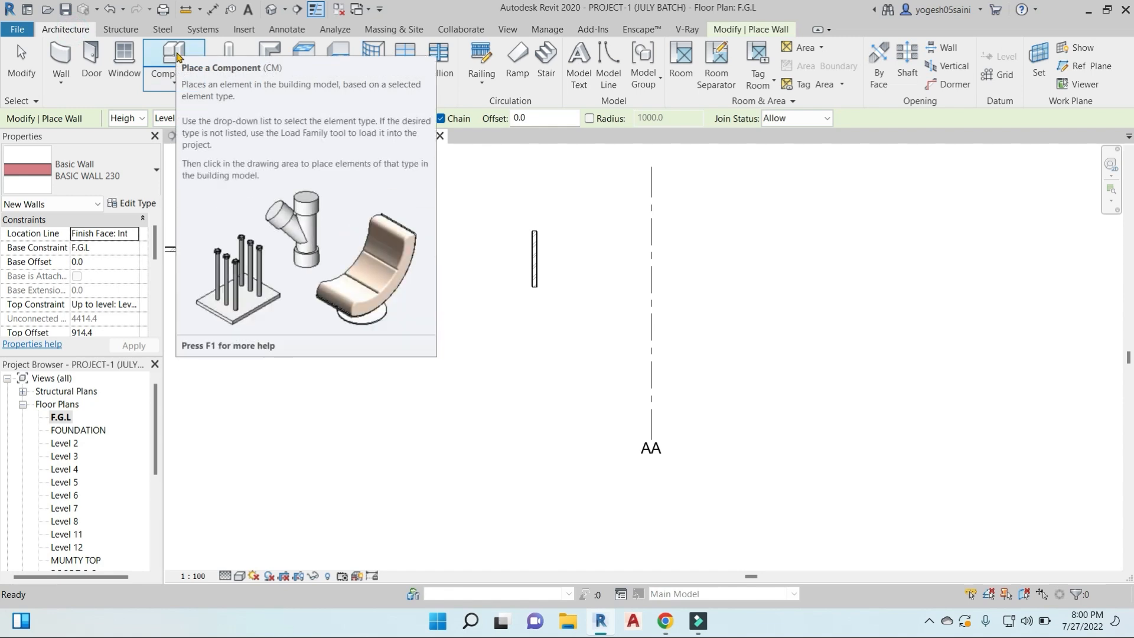
left_click(175, 56)
left_click(134, 166)
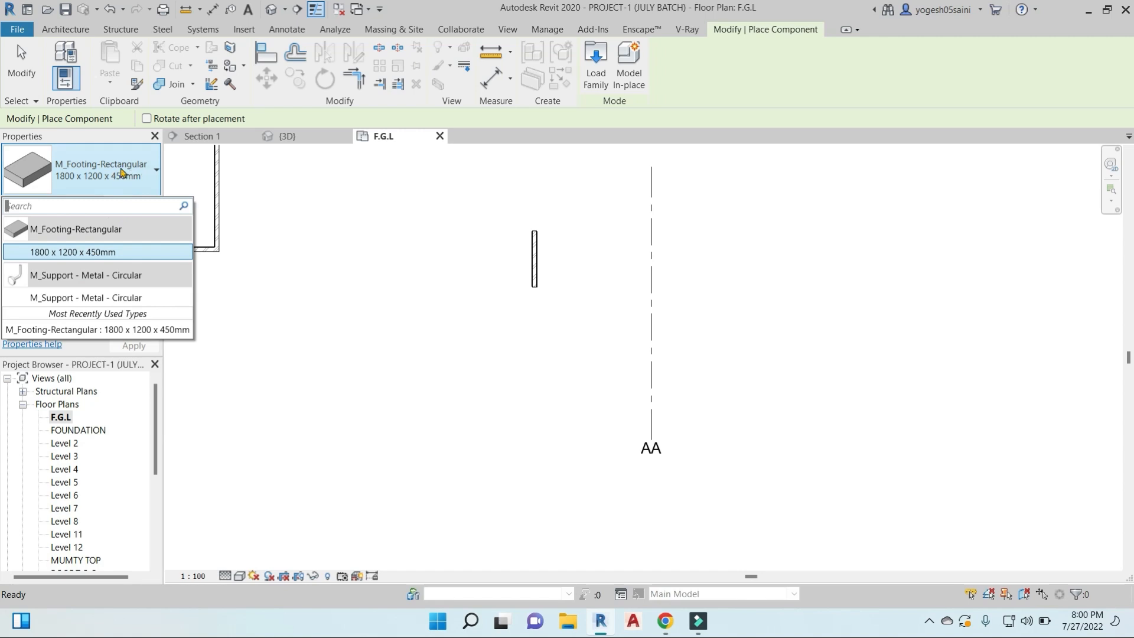
left_click(121, 171)
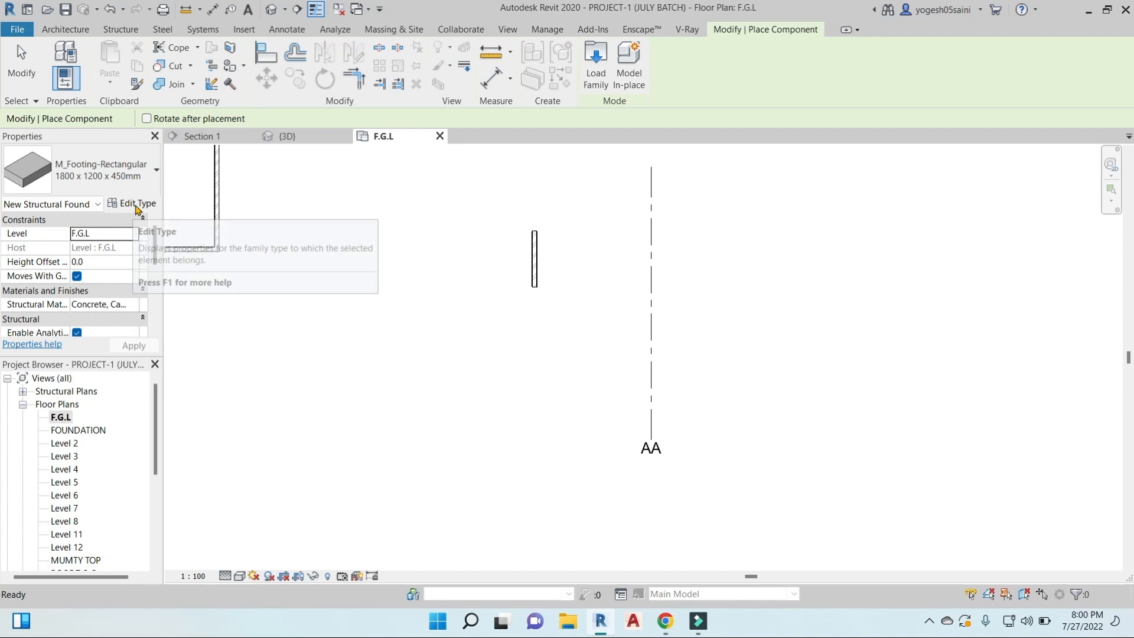
- Try to duplicate the 1800 x 1200 x 450mm rectangular footing type under its suggested name
left_click(133, 207)
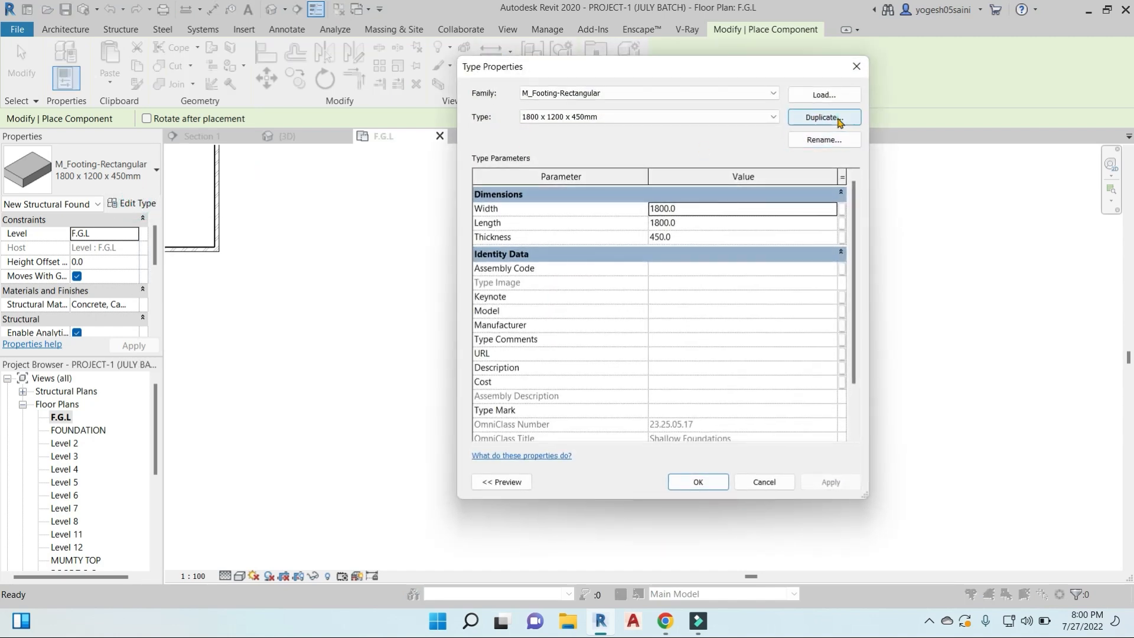
left_click(824, 117)
left_click(663, 310)
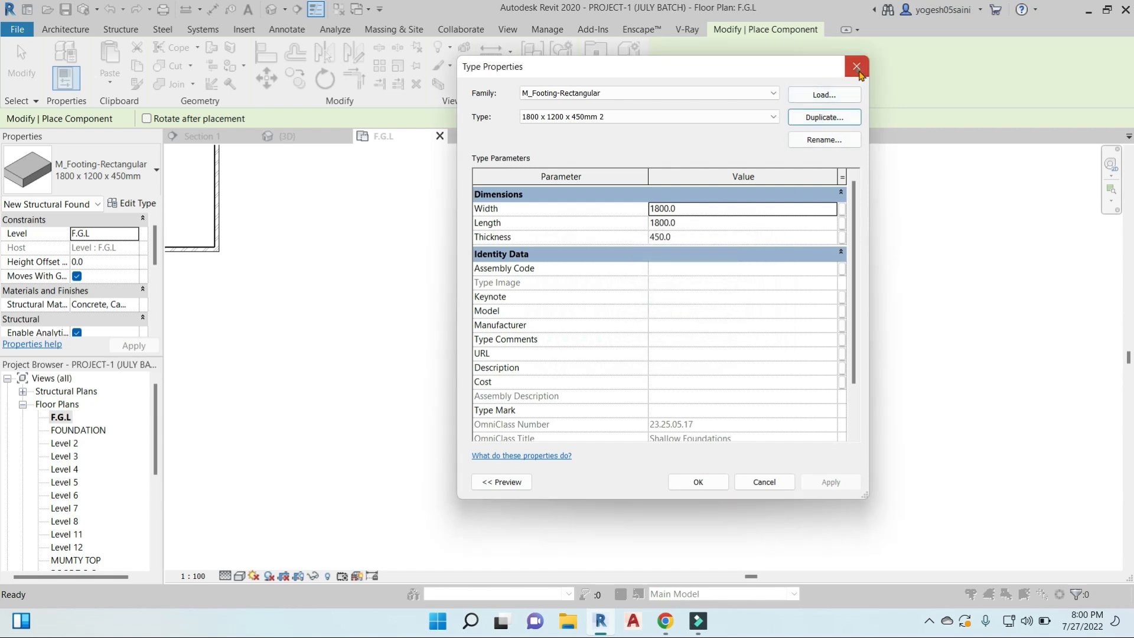
key("Escape")
- Start loading another family from the component's type properties and open the rac2014 lib folder on the Desktop
left_click(133, 203)
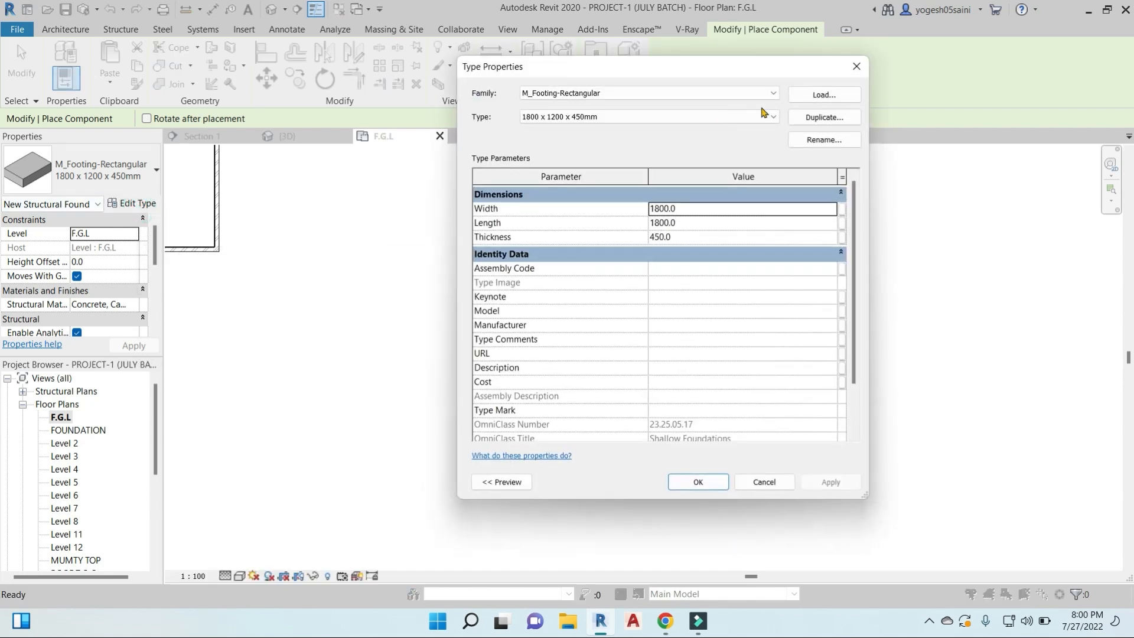
left_click(824, 94)
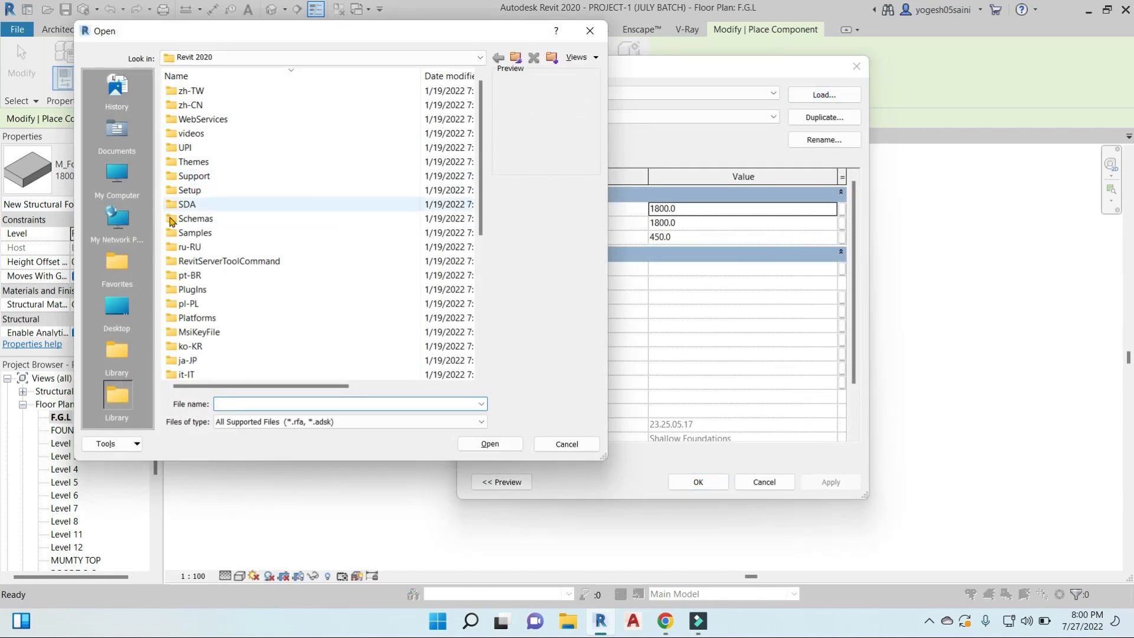
left_click(117, 355)
left_click(117, 263)
left_click(118, 313)
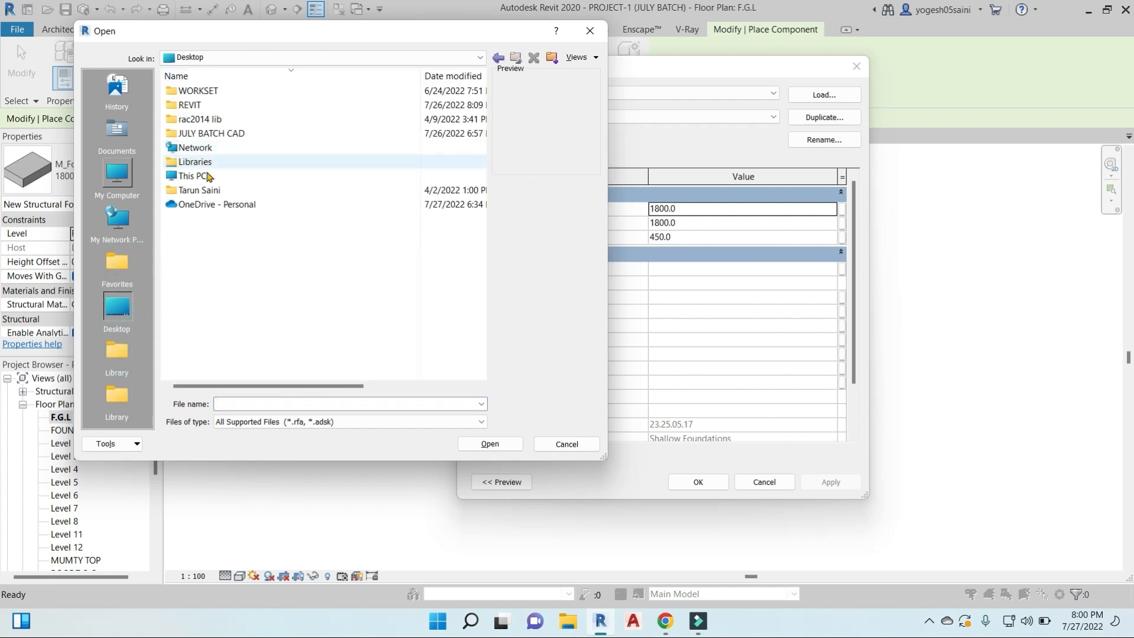
double_click(223, 117)
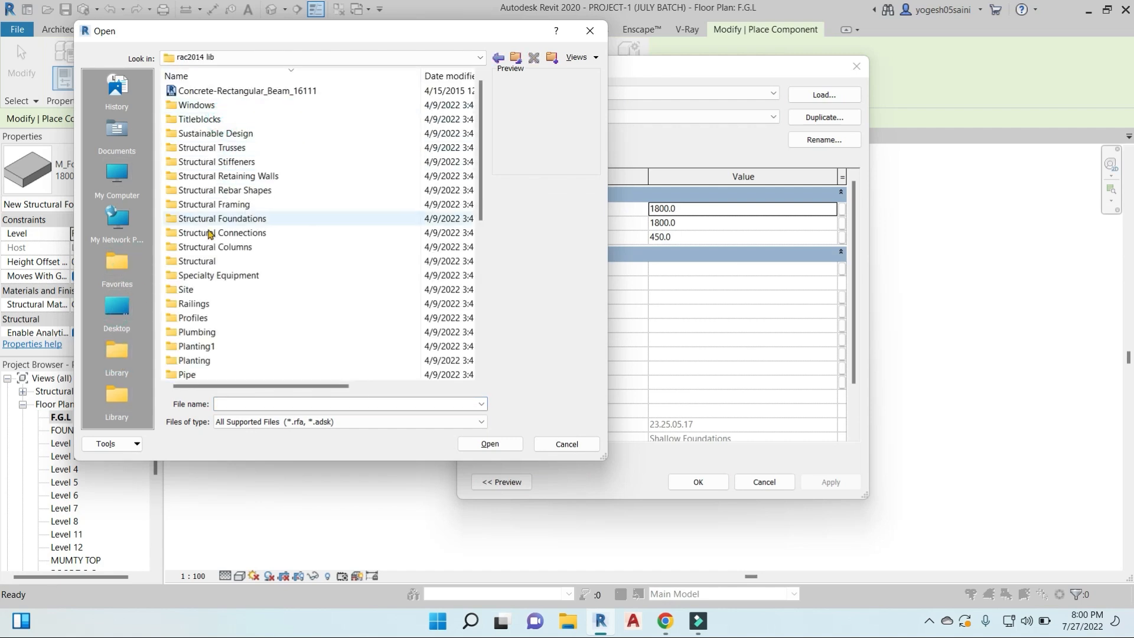
- Load the M_Bed-Box family from the Beds folder inside Furniture and open its Length value for editing
left_click(204, 252)
key("f")
double_click(220, 149)
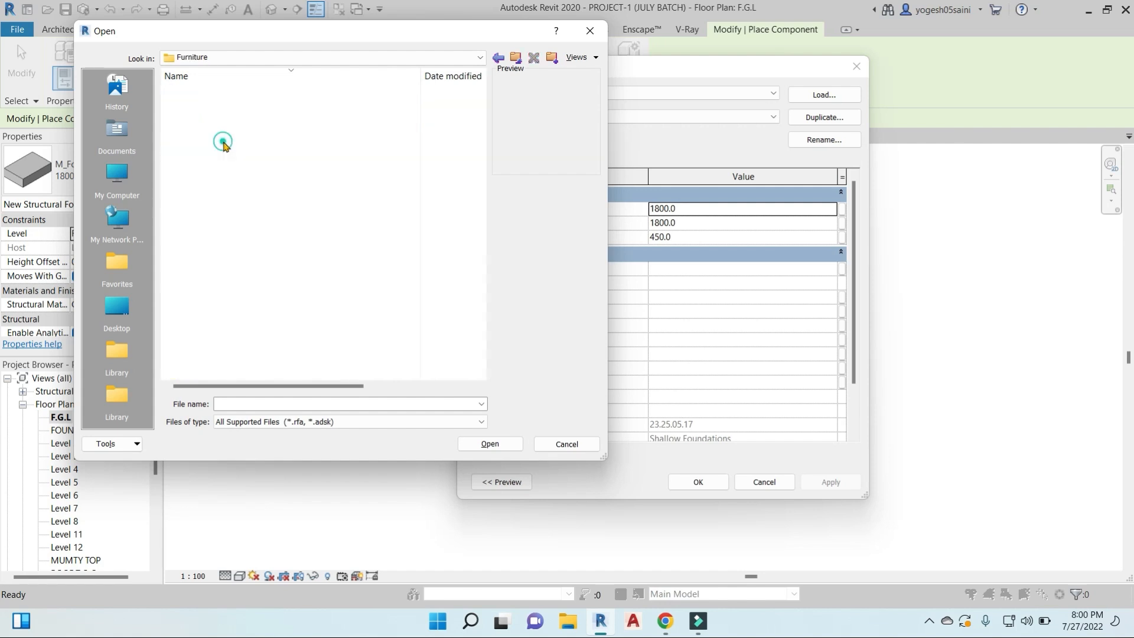
left_click(192, 176)
double_click(192, 176)
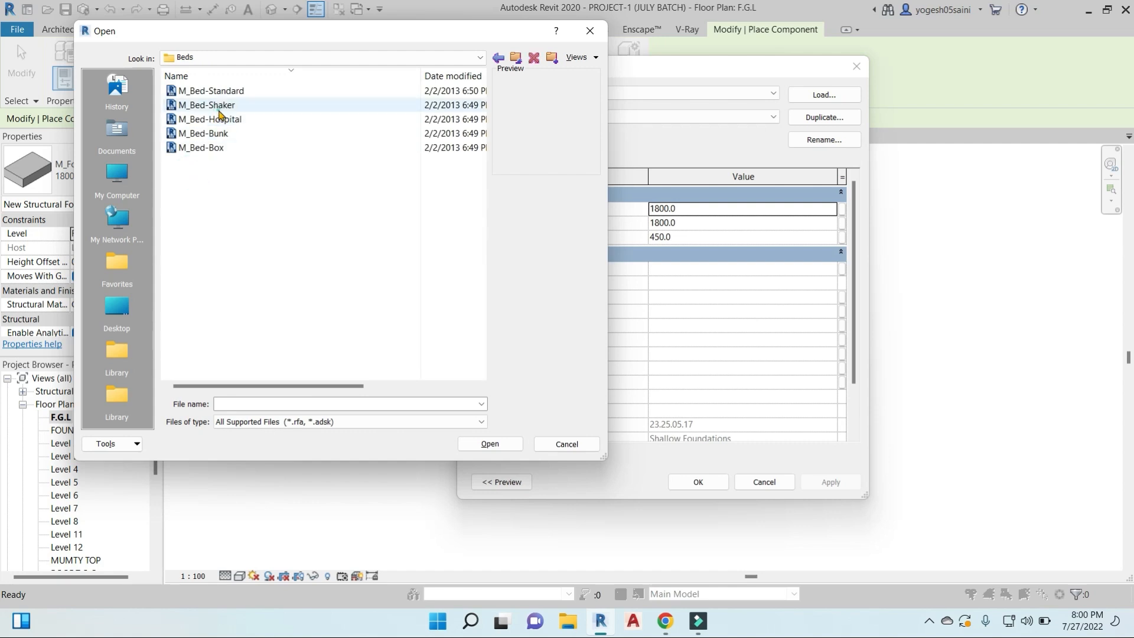
left_click(216, 104)
left_click(216, 119)
left_click(206, 147)
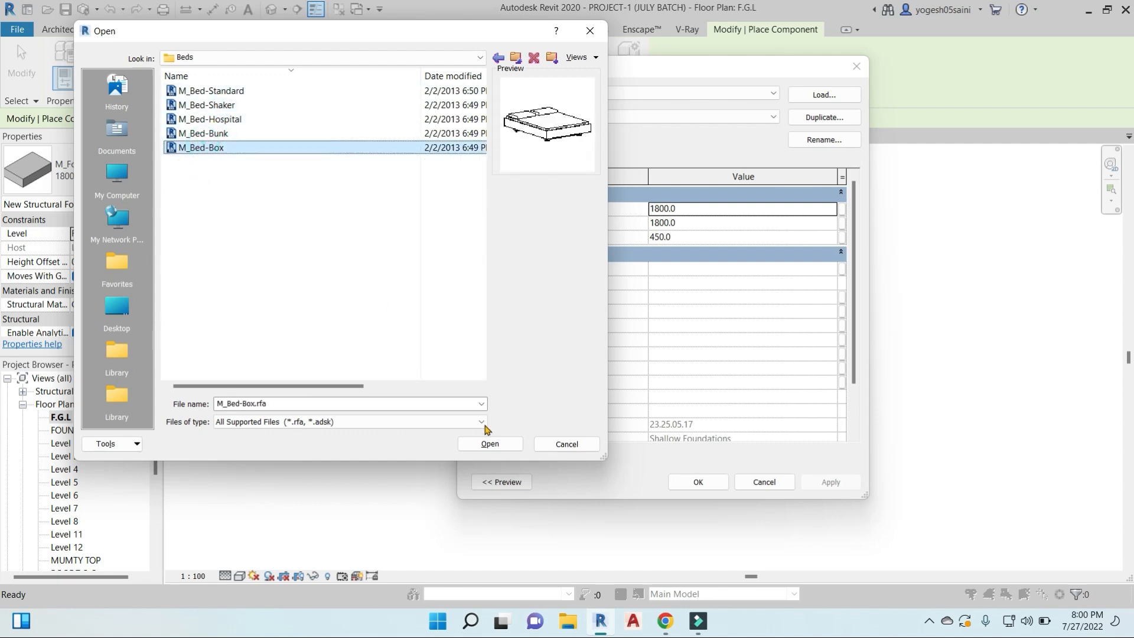
left_click(489, 444)
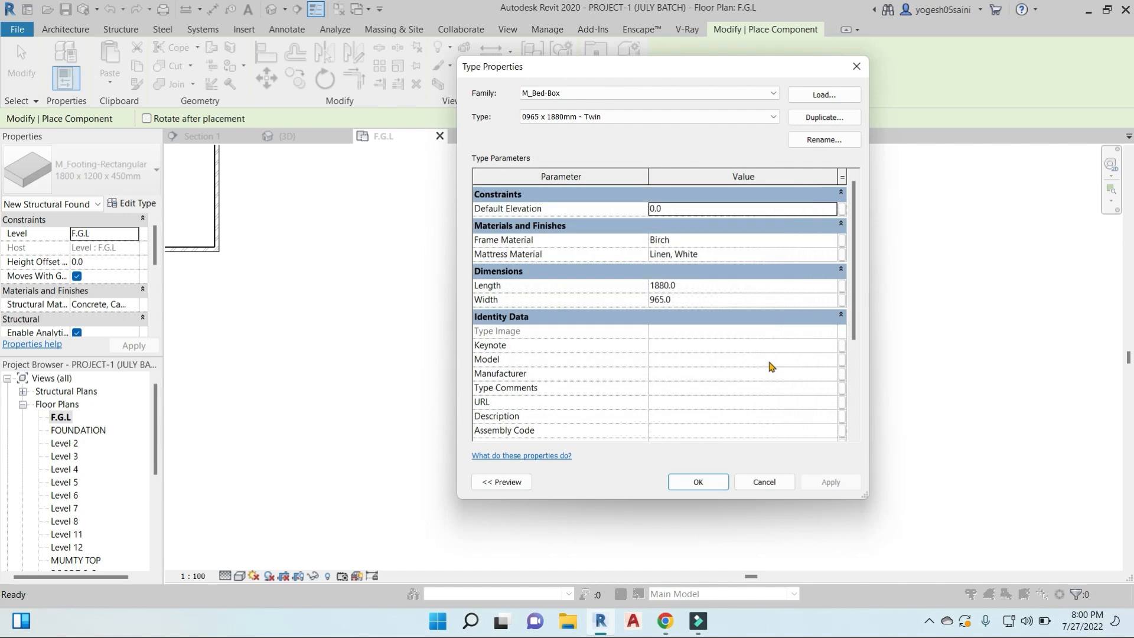
left_click(702, 288)
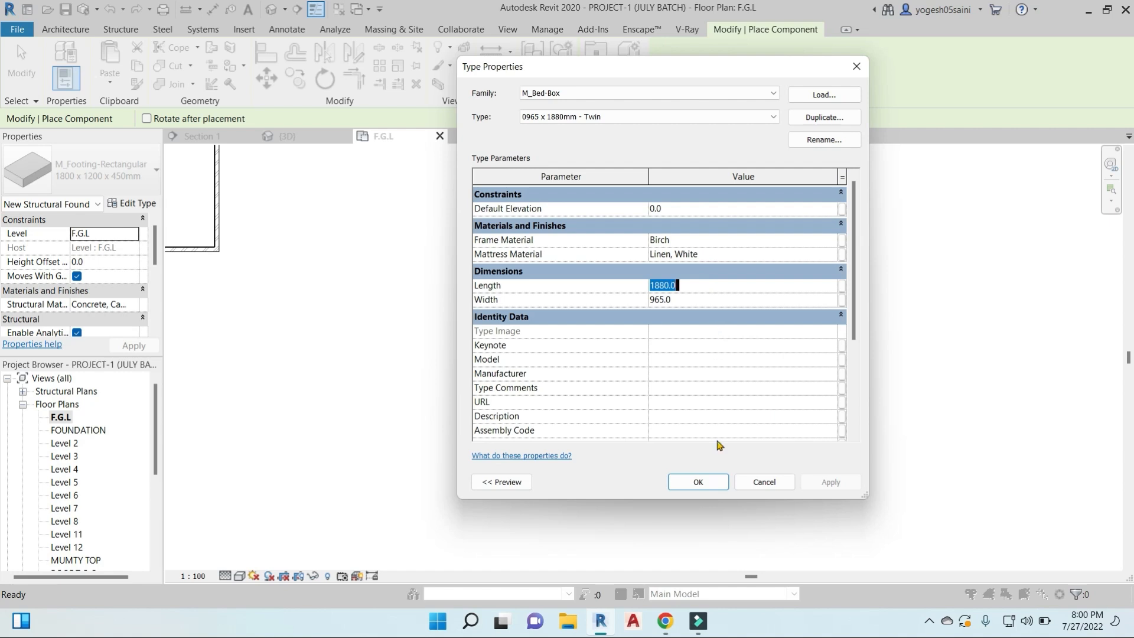
- Switch to Google Meet to admit the two waiting participants one after the other, returning to Revit each time
mouse_move(666, 621)
left_click(589, 549)
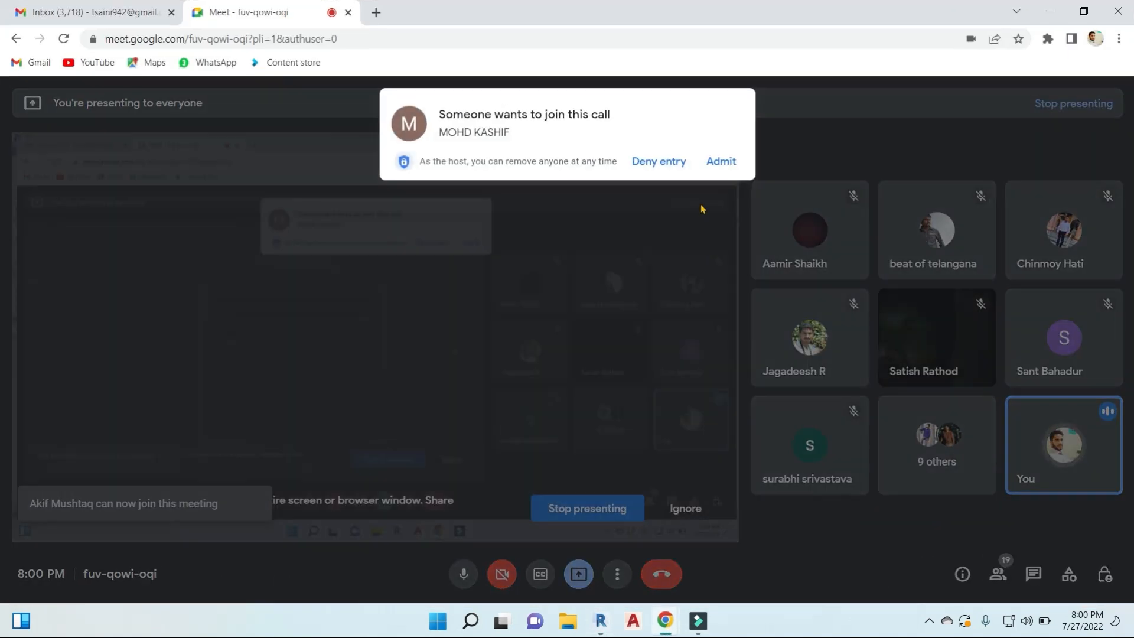
left_click(737, 161)
left_click(1050, 11)
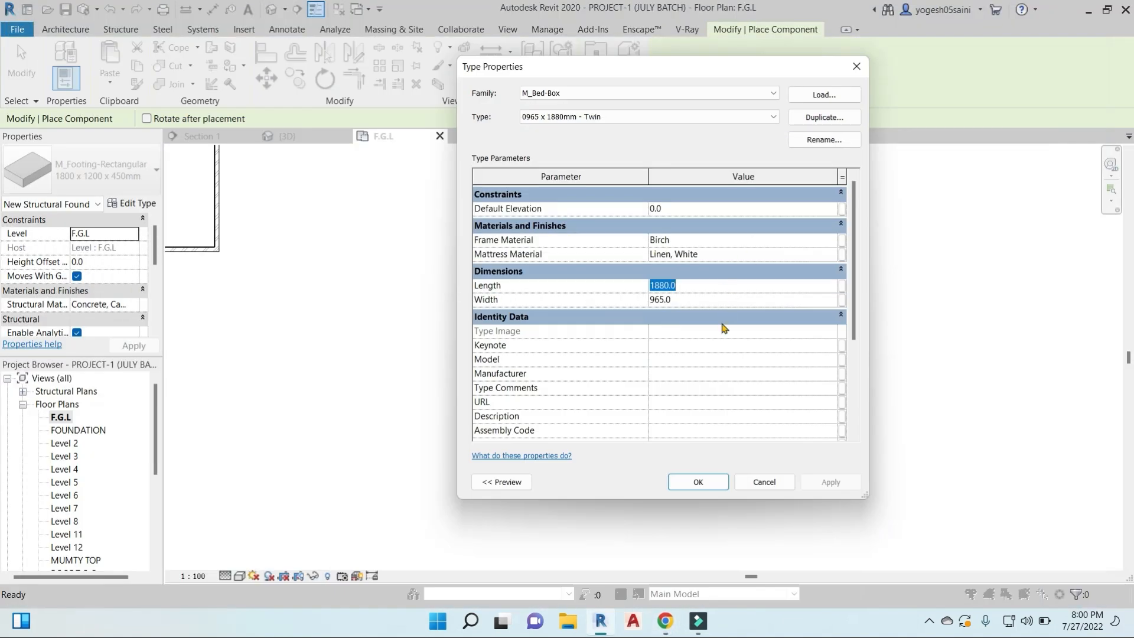
mouse_move(666, 621)
left_click(567, 520)
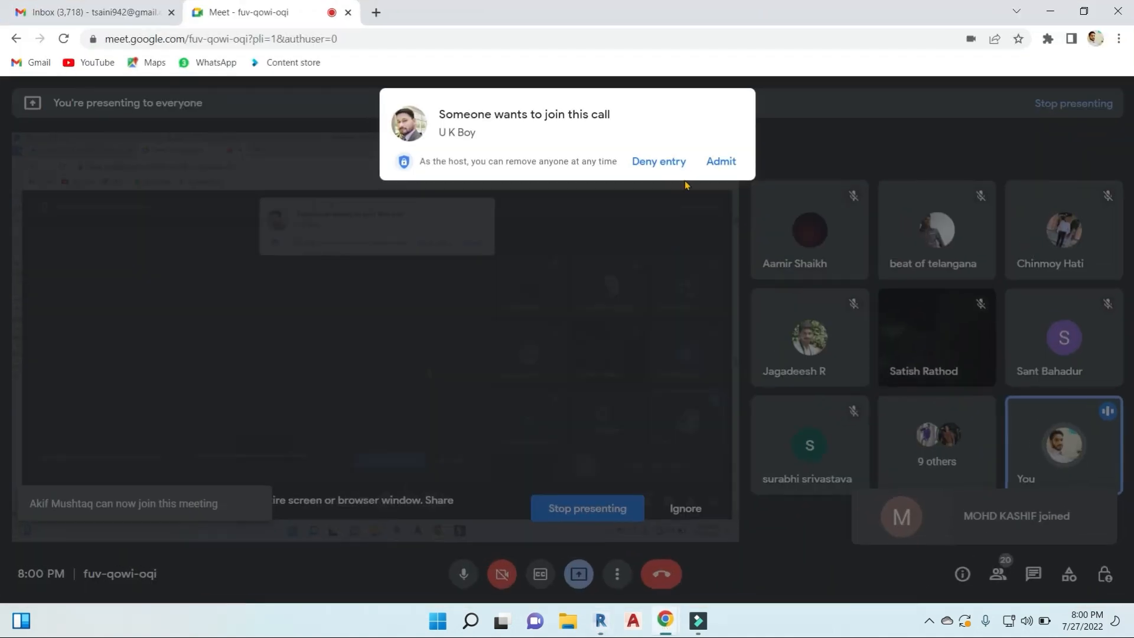
left_click(721, 163)
left_click(1051, 12)
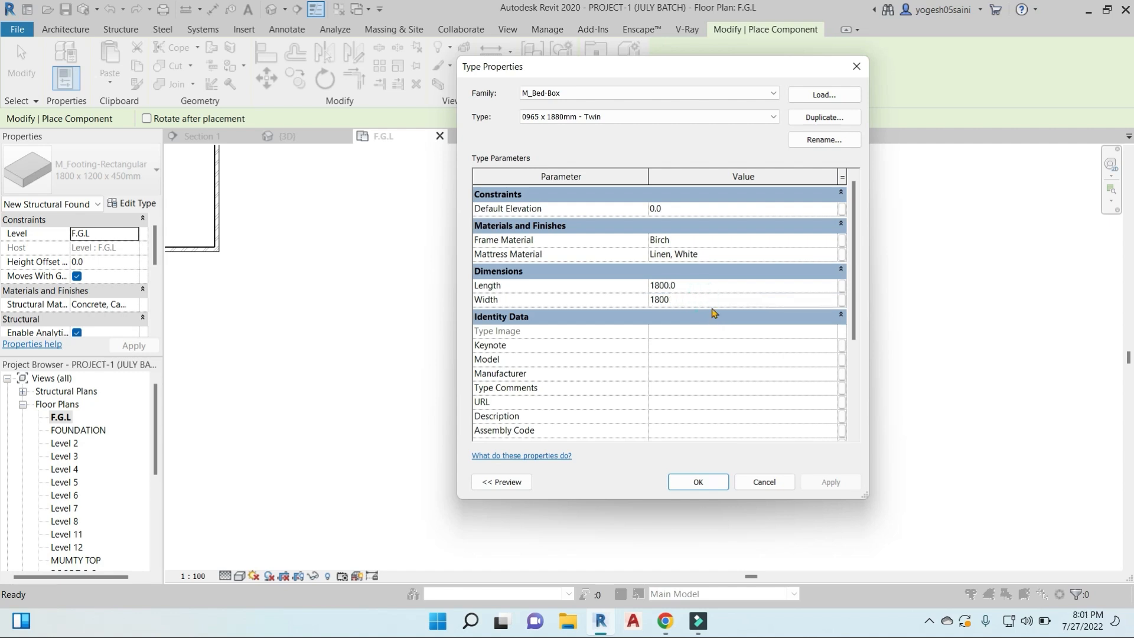
- Set the M_Bed-Box type's length and width to 1800 and place one bed to the right of grid AA
left_click(698, 481)
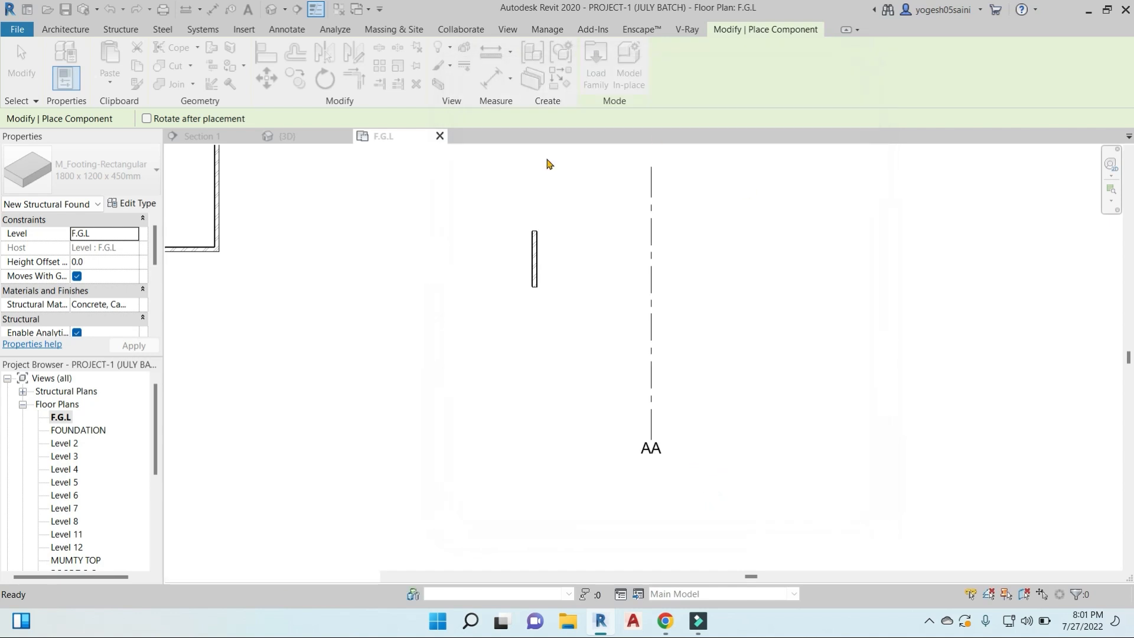
scroll(628, 281, "down", 3)
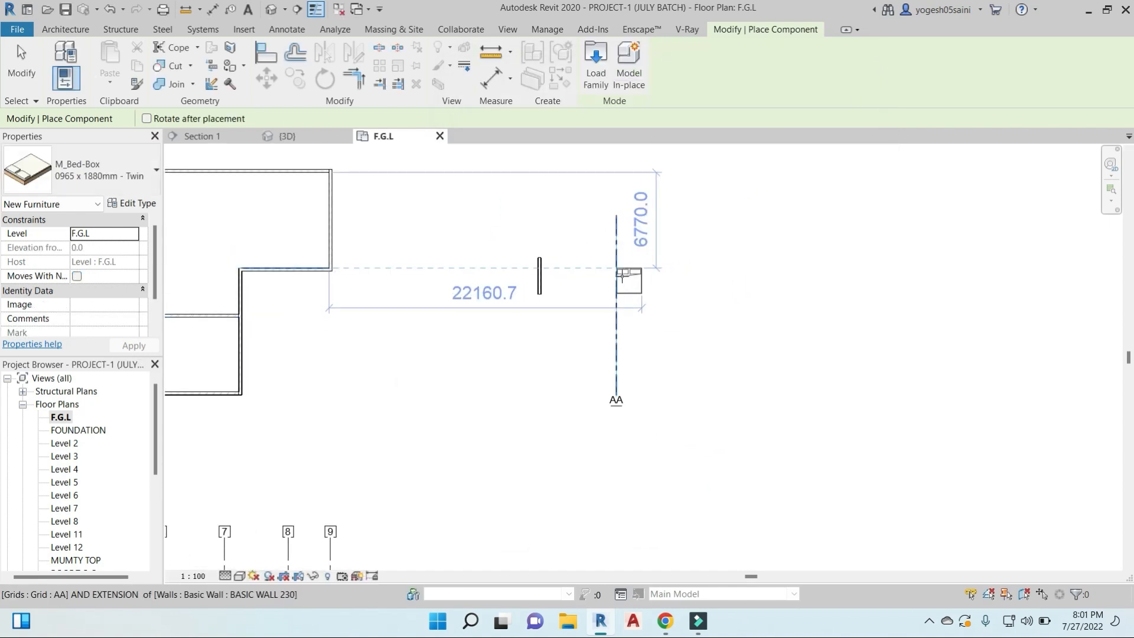
scroll(632, 283, "up", 4)
key("Escape")
scroll(697, 301, "down", 3)
middle_click_drag(717, 321, 690, 341)
scroll(627, 322, "up", 2)
left_click(658, 301)
left_click_drag(659, 301, 784, 300)
- Place five more M_Bed-Box beds around the first one with Create Similar
key("c")
key("s")
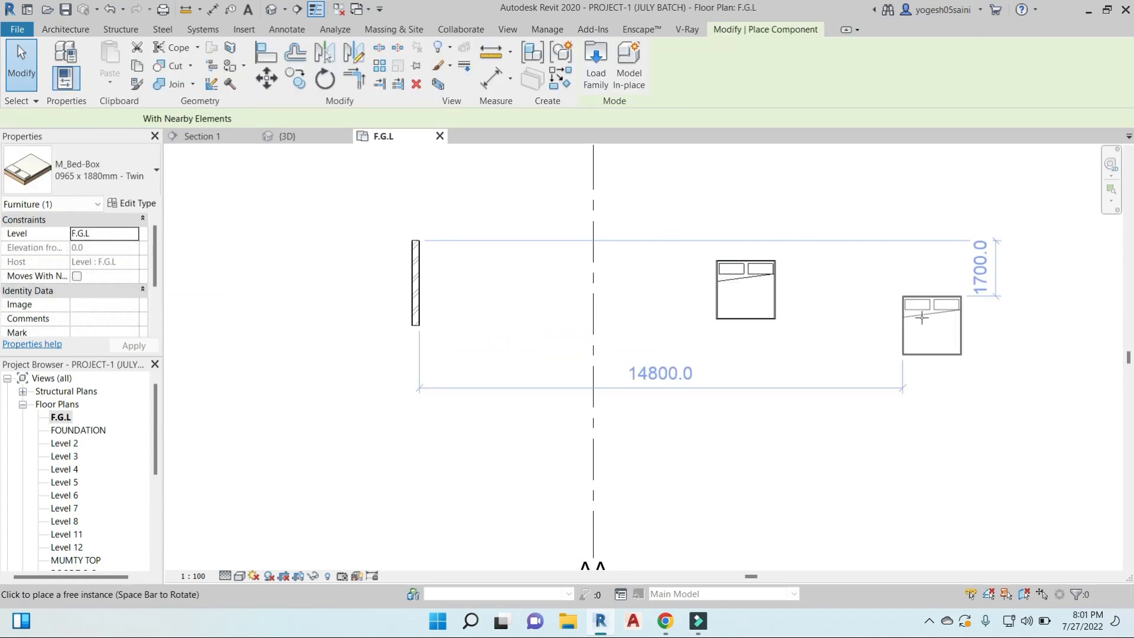
left_click(918, 331)
left_click(913, 442)
left_click(784, 451)
left_click(787, 355)
left_click(860, 246)
key("Escape")
key("Escape")
scroll(864, 200, "down", 2)
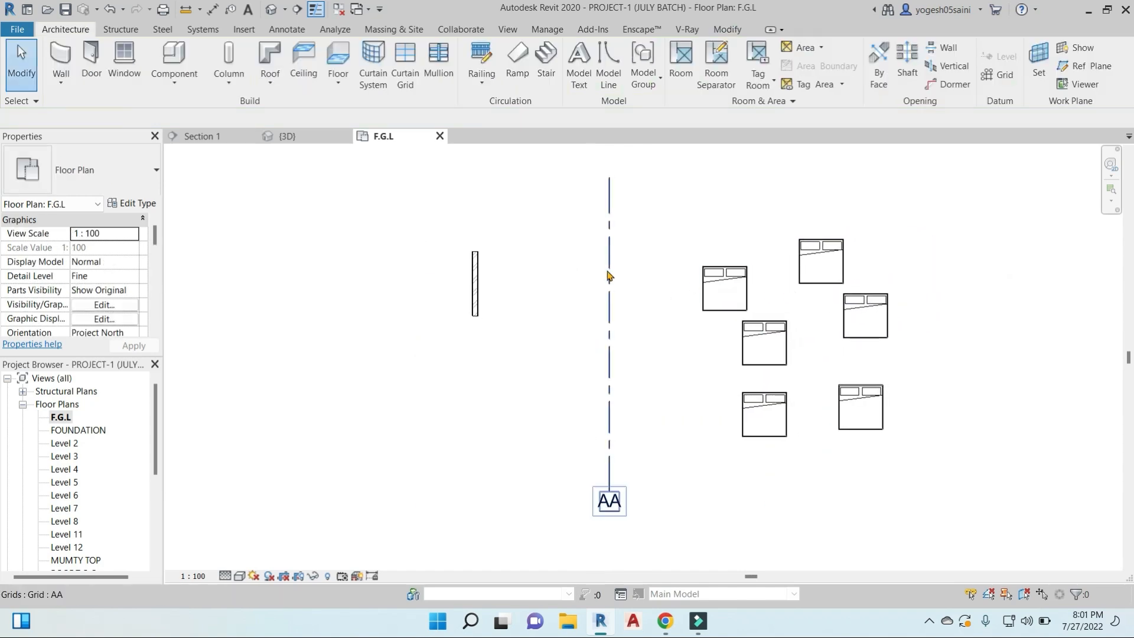
- Align the short vertical BASIC WALL 230 wall to grid AA with the Align tool
left_click(727, 33)
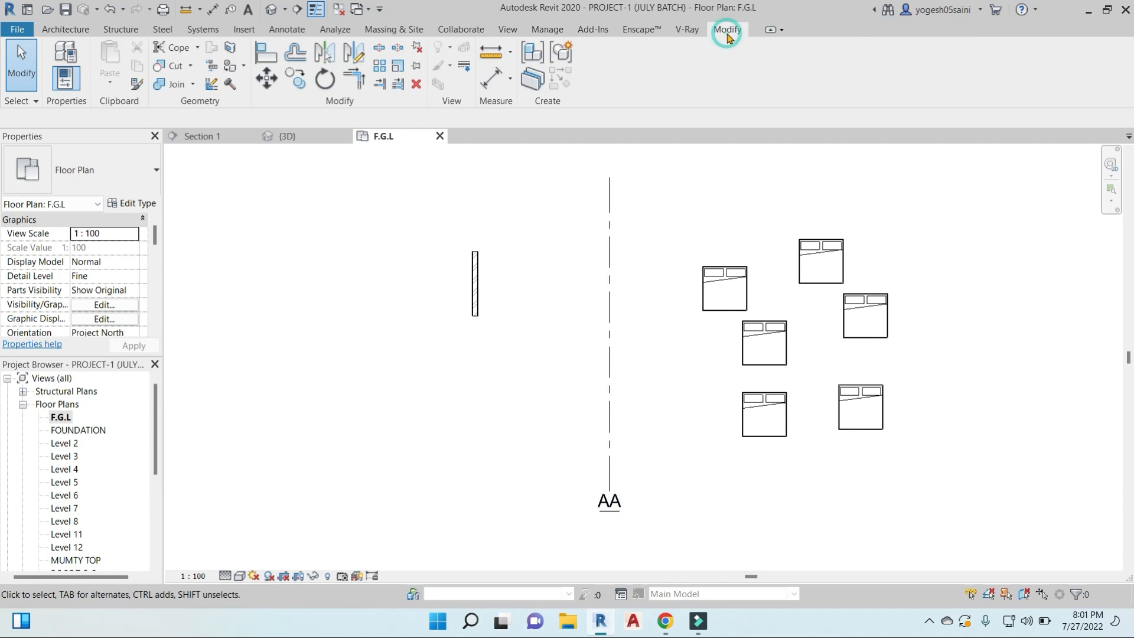
left_click(265, 56)
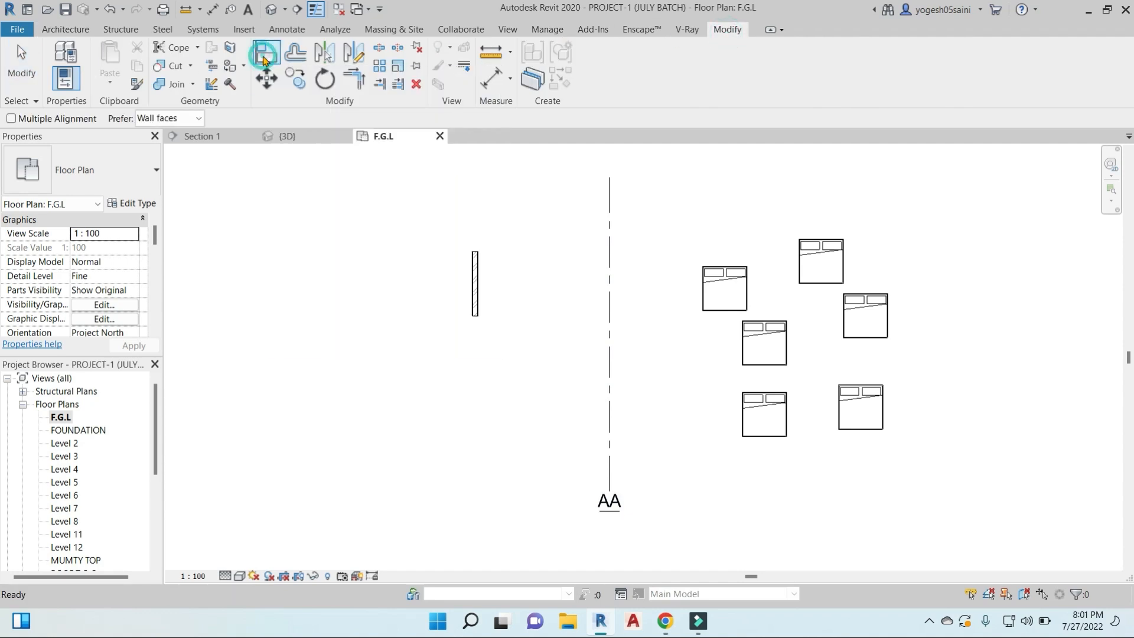
left_click(610, 293)
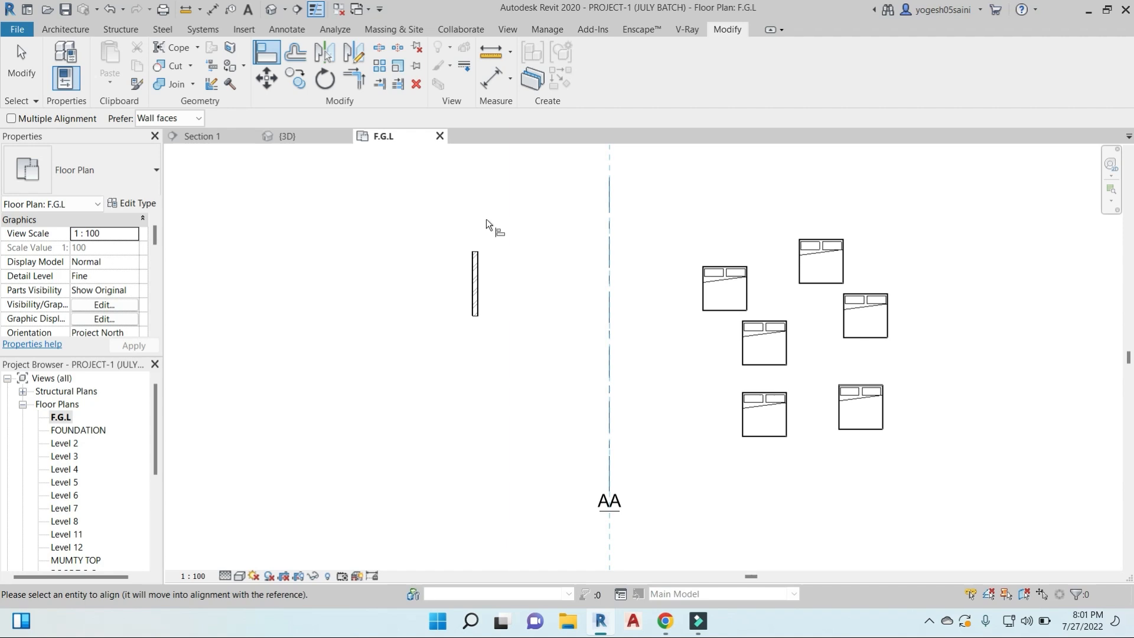
scroll(473, 299, "up", 3)
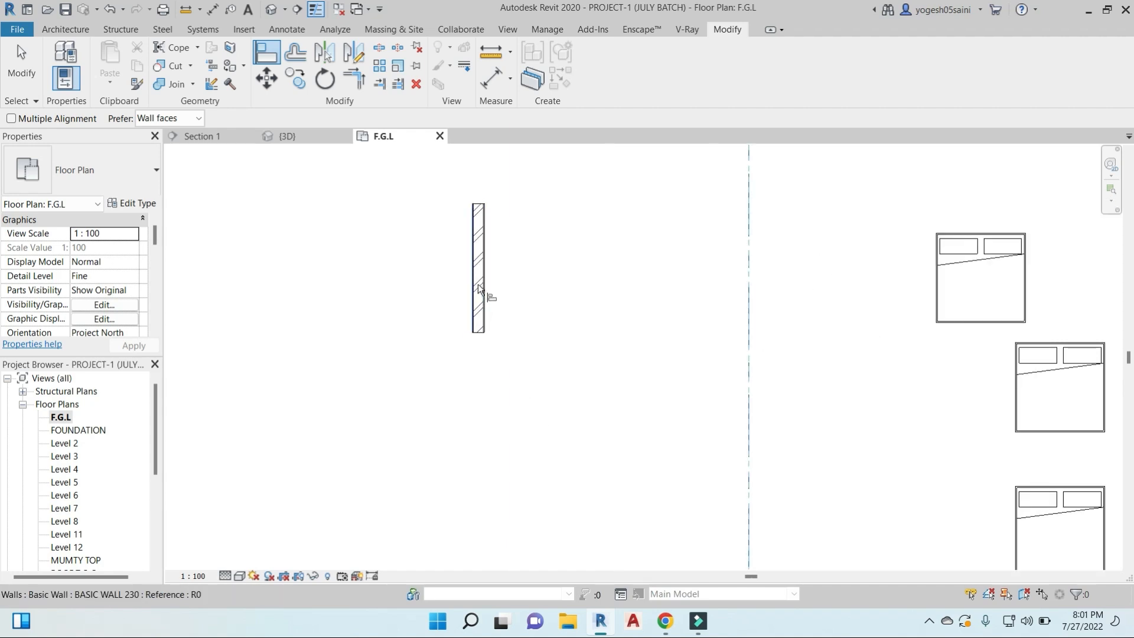
scroll(478, 283, "up", 2)
left_click(476, 259)
scroll(677, 381, "down", 4)
middle_click_drag(849, 381, 674, 364)
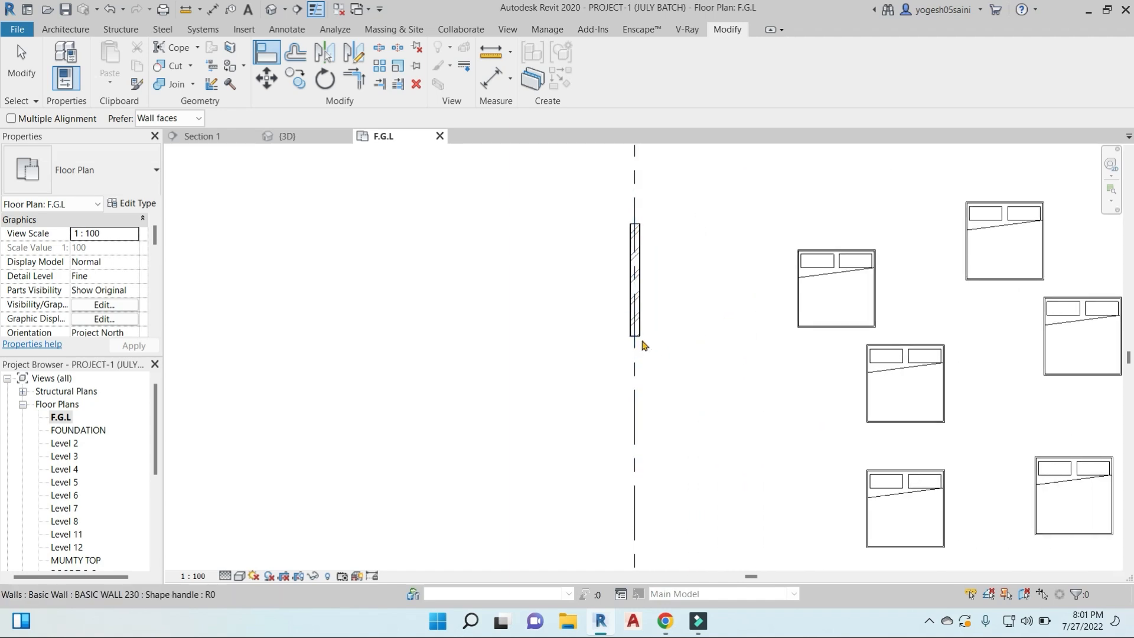
key("Escape")
key("Escape")
- Stretch the wall's lower end down grid AA to a length of about 7700 mm, and extend its upper end upward
left_click(640, 341)
left_click_drag(640, 341, 685, 500)
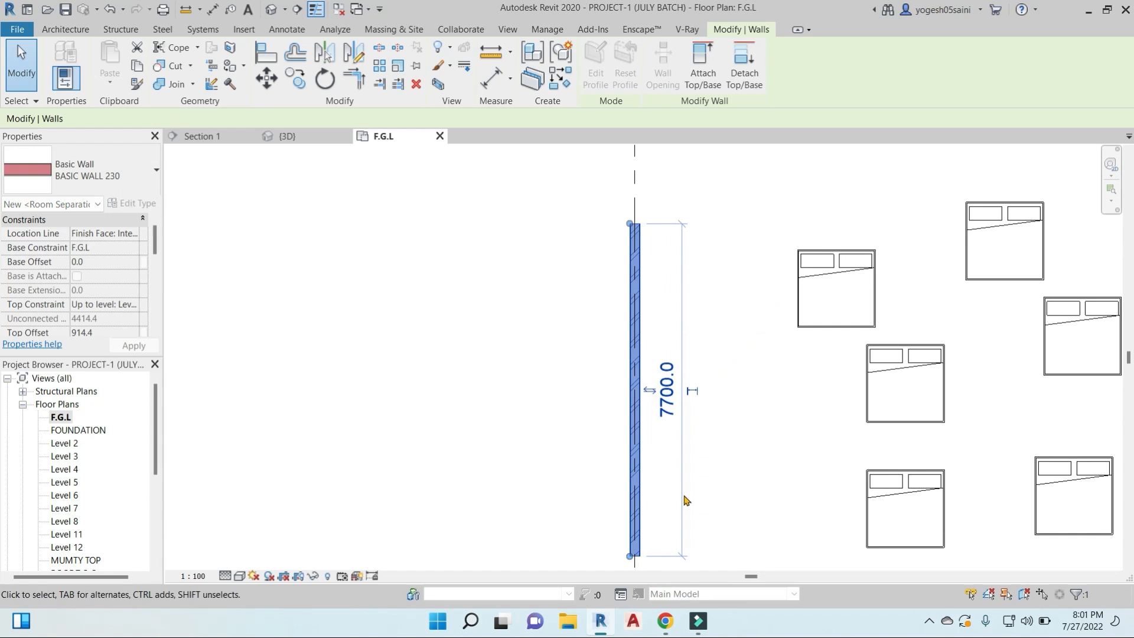
left_click_drag(641, 229, 628, 178)
key("Escape")
- Turn the bed nearest the wall a quarter turn so that its pillows face the wall
scroll(721, 353, "down", 3)
middle_click_drag(730, 346, 623, 351)
scroll(739, 317, "up", 5)
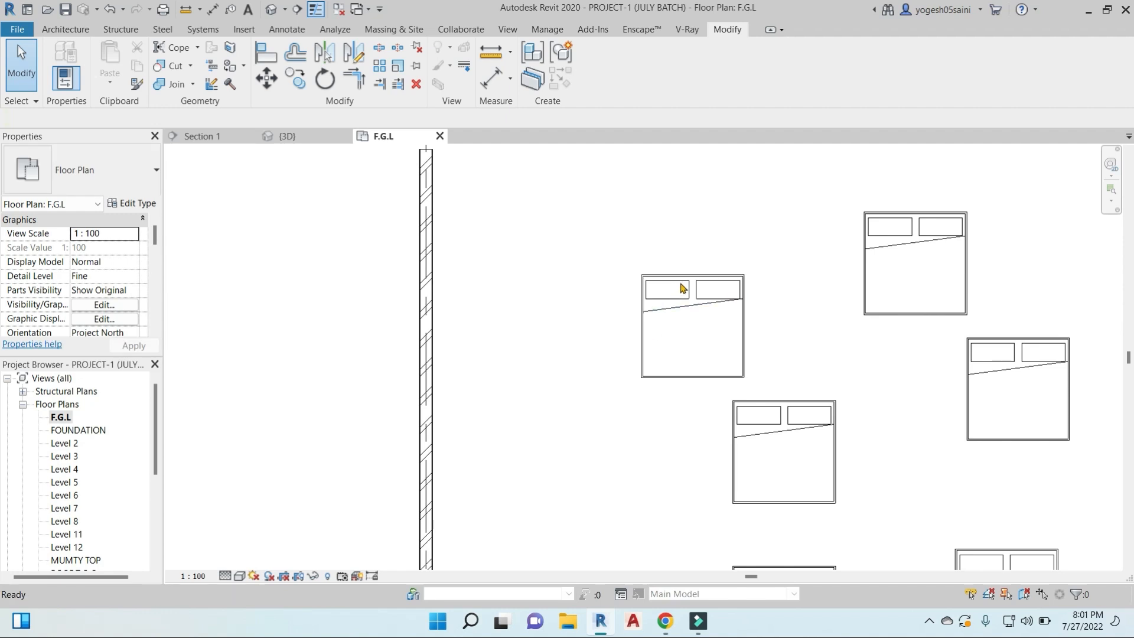
left_click(735, 284)
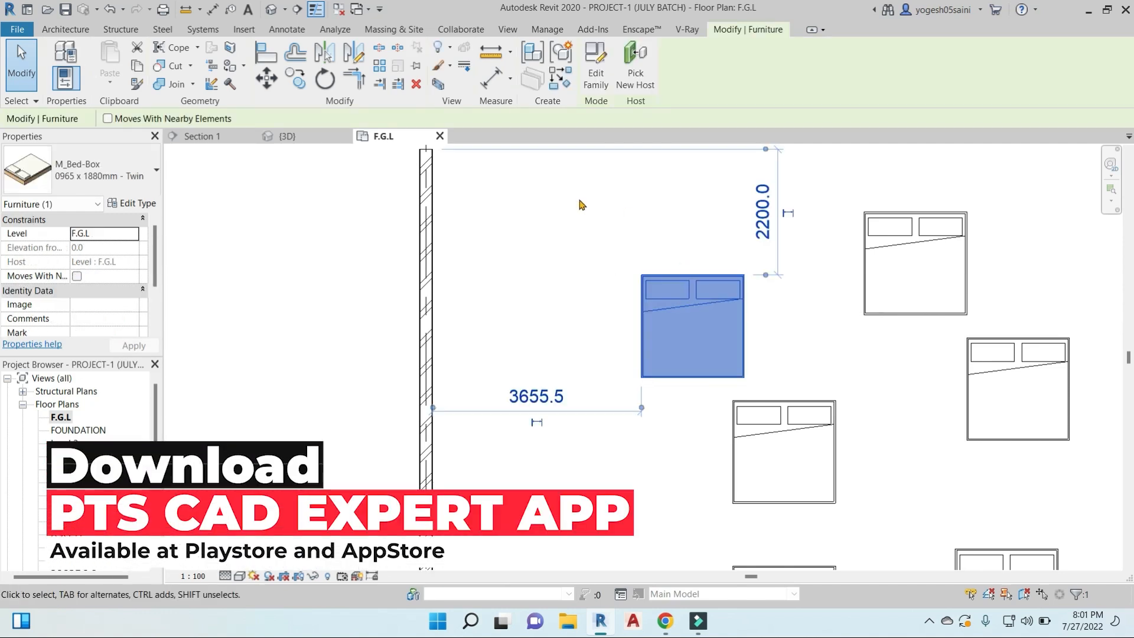
key("space")
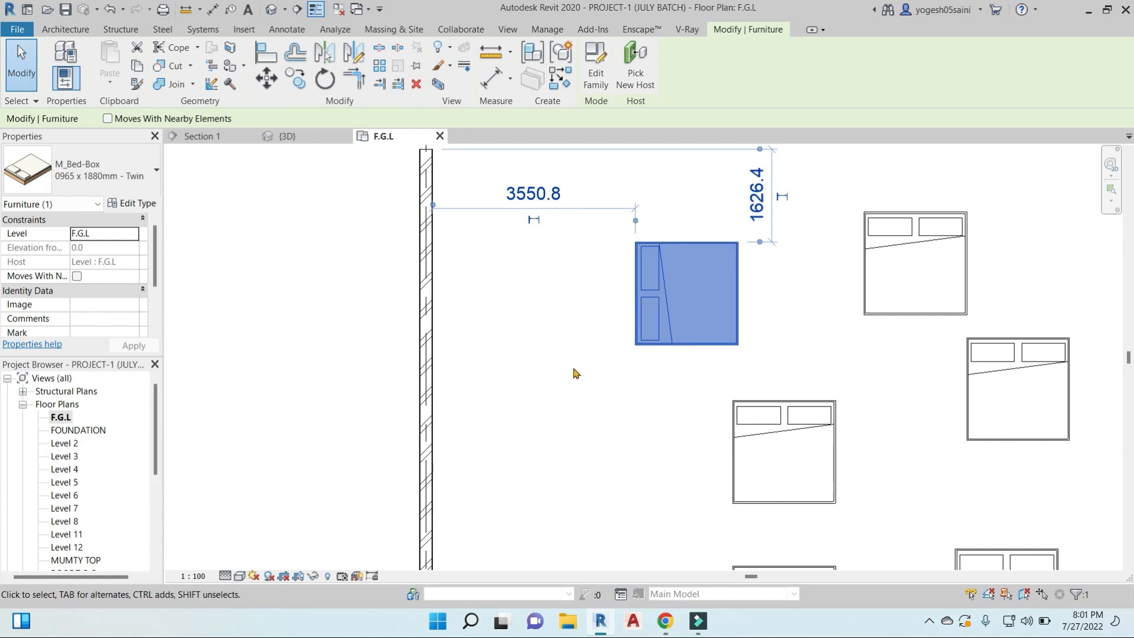
- Rotate the selected bed 90 degrees counter-clockwise about its centre with the Rotate tool
left_click(325, 78)
left_click(786, 293)
type("90")
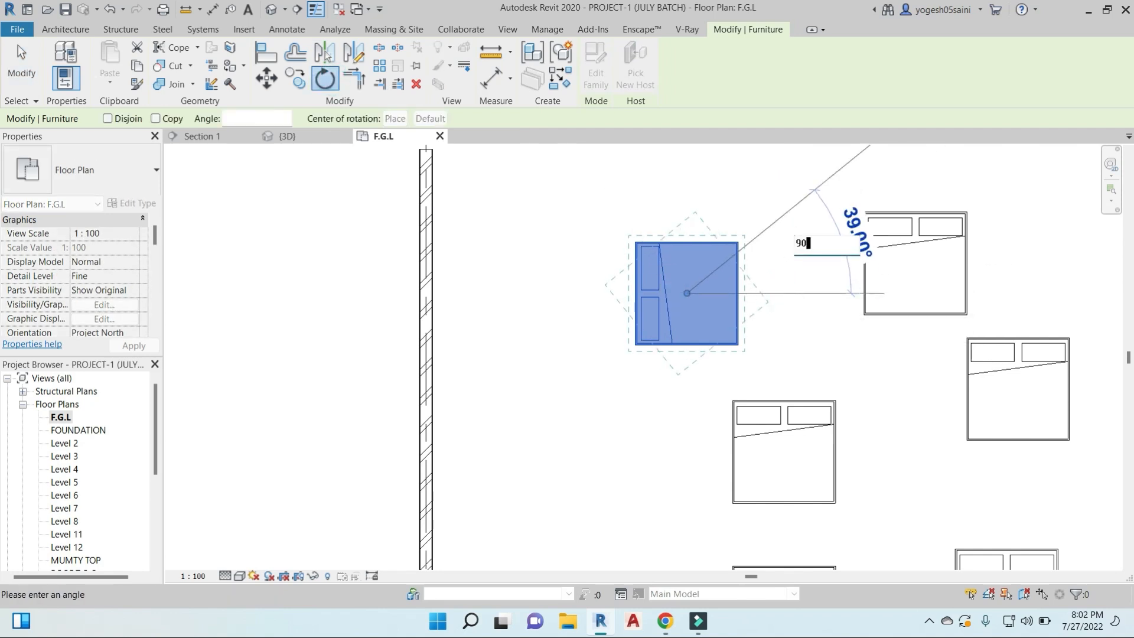
key("Return")
- Rotate the same bed 90 degrees clockwise so that its pillows face the wall again
key("r")
key("o")
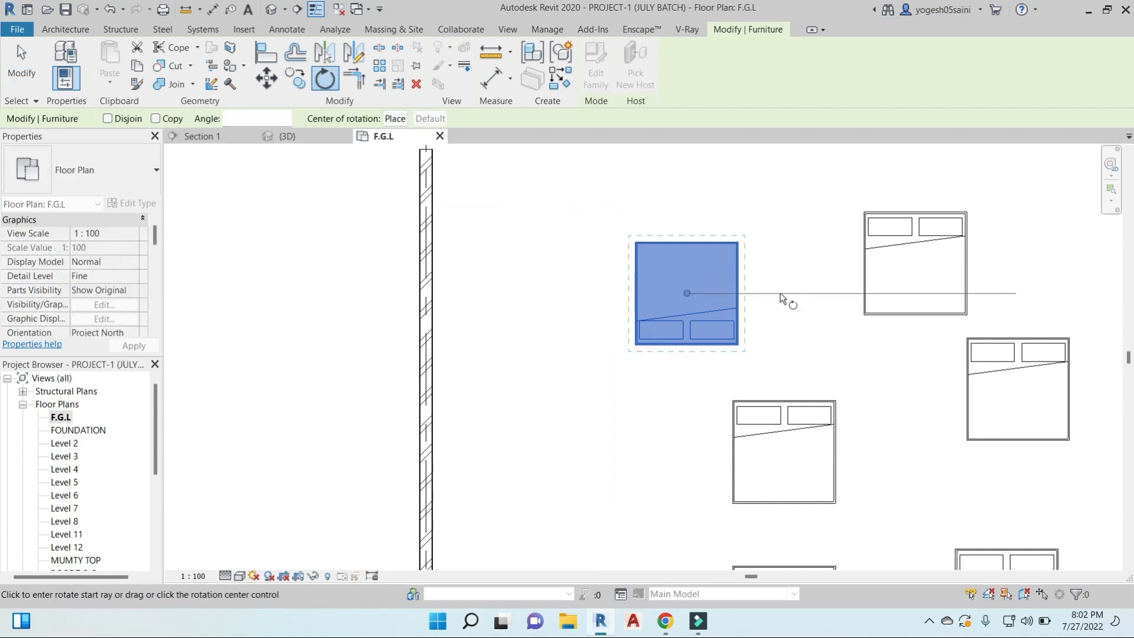
left_click(781, 294)
type("90")
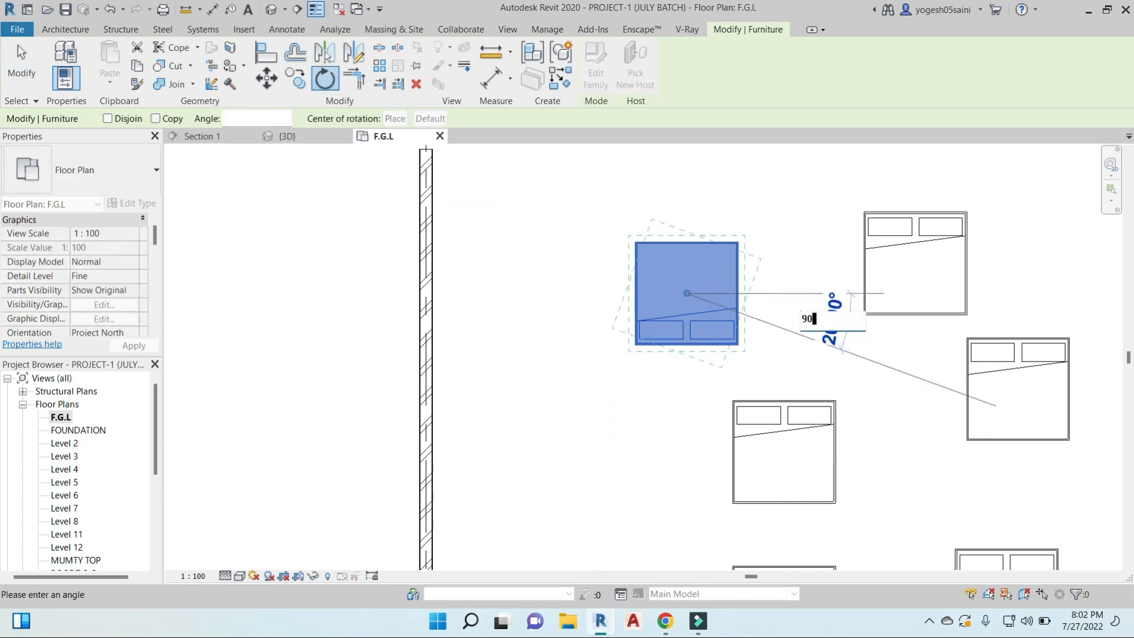
key("Return")
key("Escape")
- Align the bed's pillow-side edge to the wall's right face with the Align tool, and lock the alignment
middle_click_drag(603, 362, 626, 377)
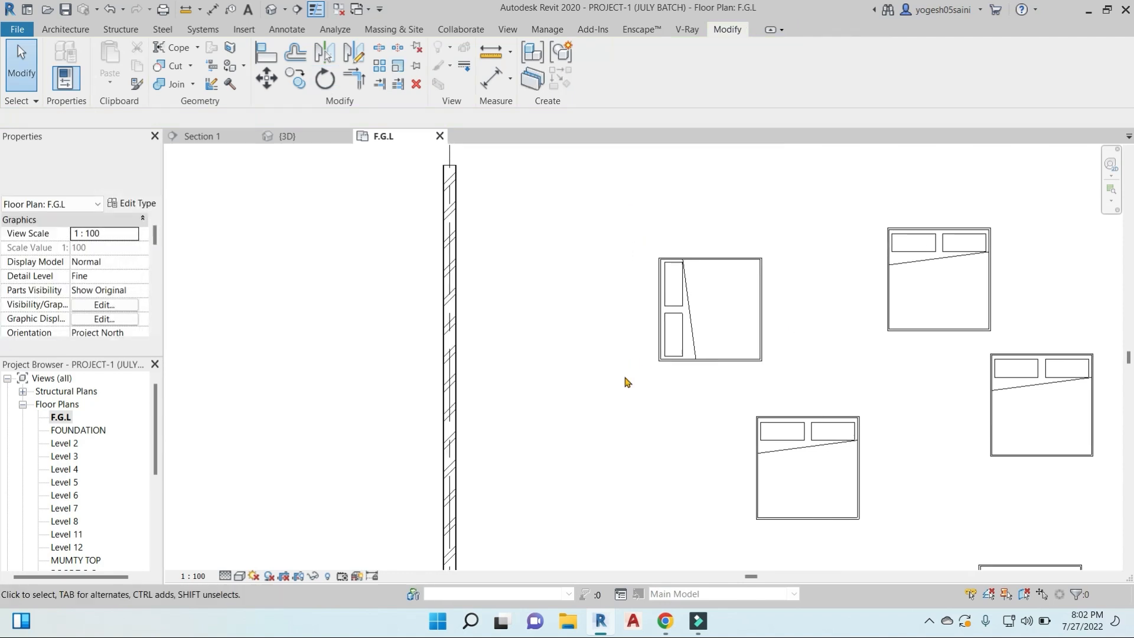
left_click(263, 57)
scroll(465, 322, "up", 3)
scroll(461, 313, "up", 2)
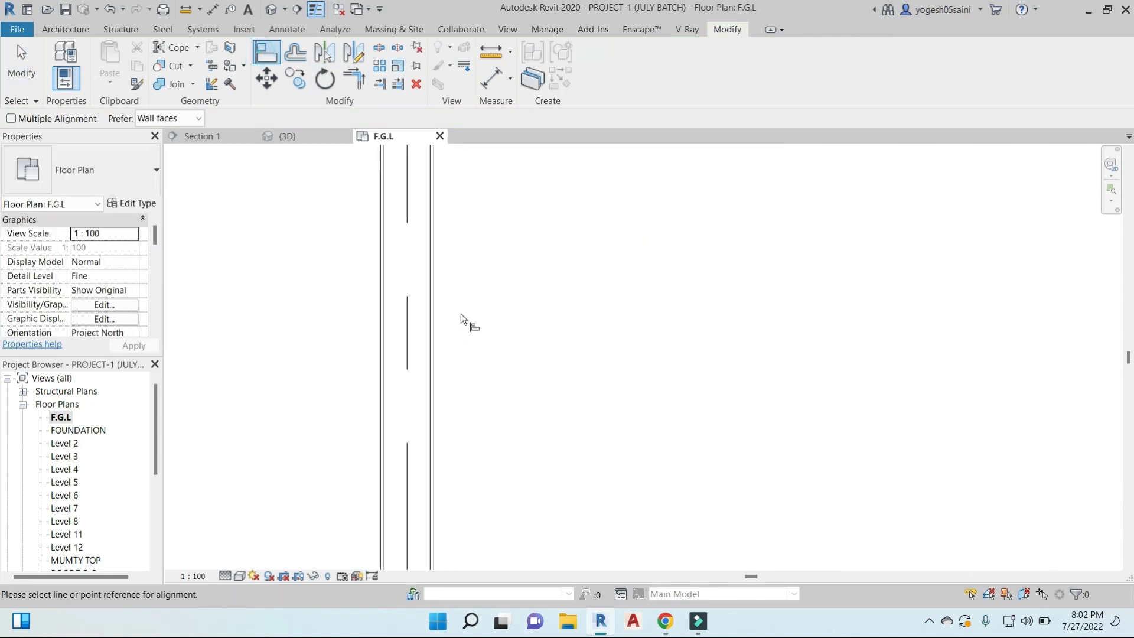
left_click(438, 324)
scroll(539, 342, "down", 2)
scroll(671, 353, "down", 1)
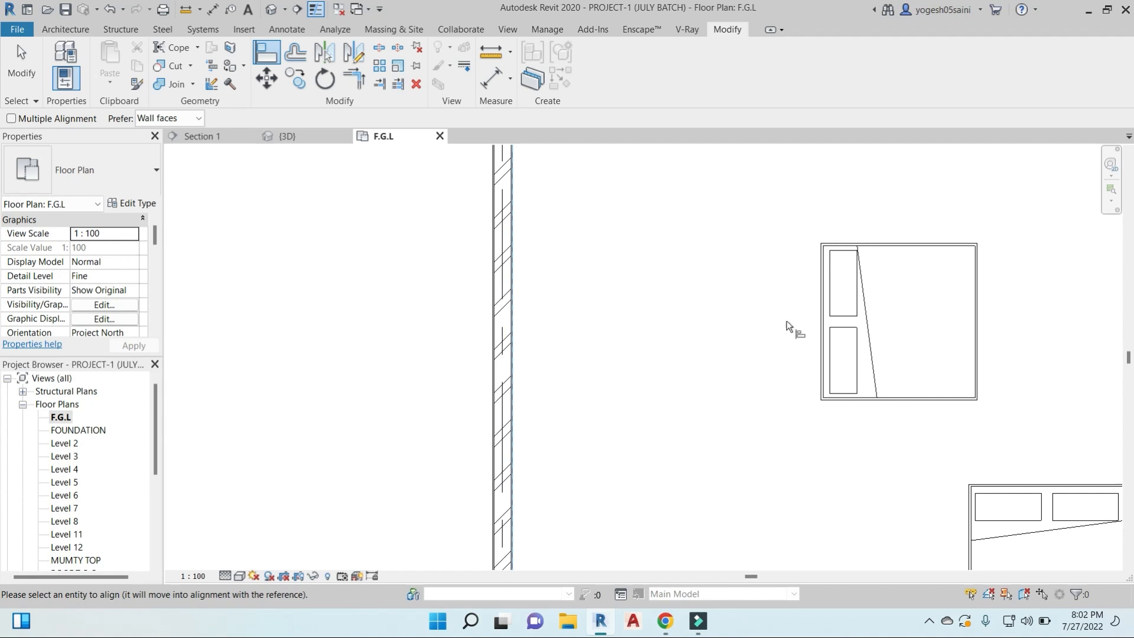
left_click(822, 323)
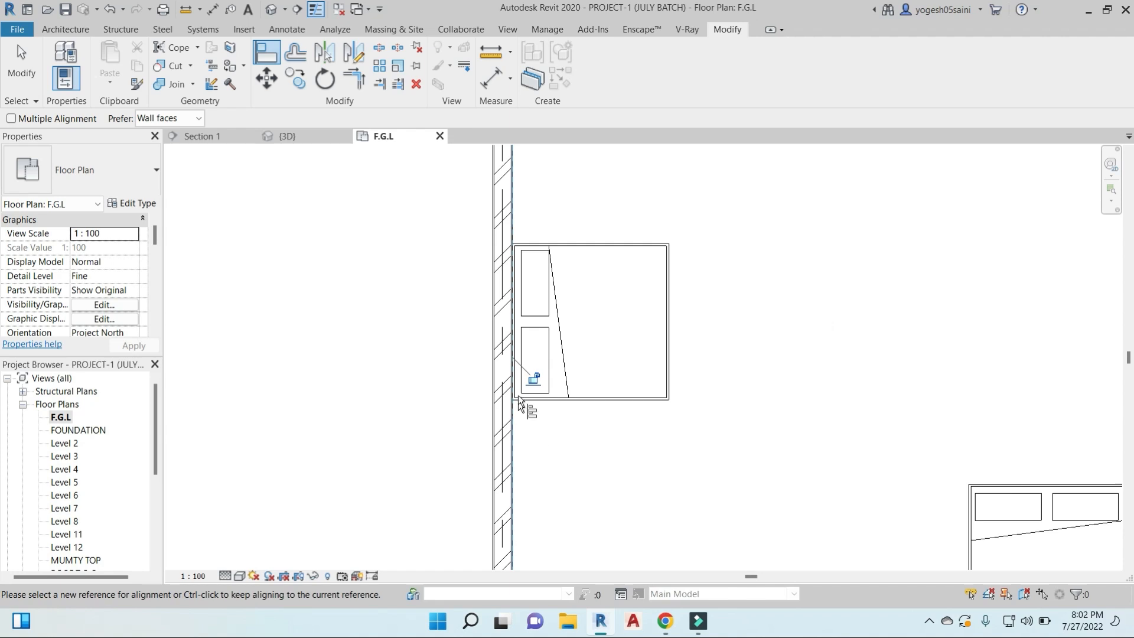
left_click(533, 376)
key("Escape")
key("Escape")
- Move the aligned bed slightly upward along the wall's face and deselect it
left_click(667, 243)
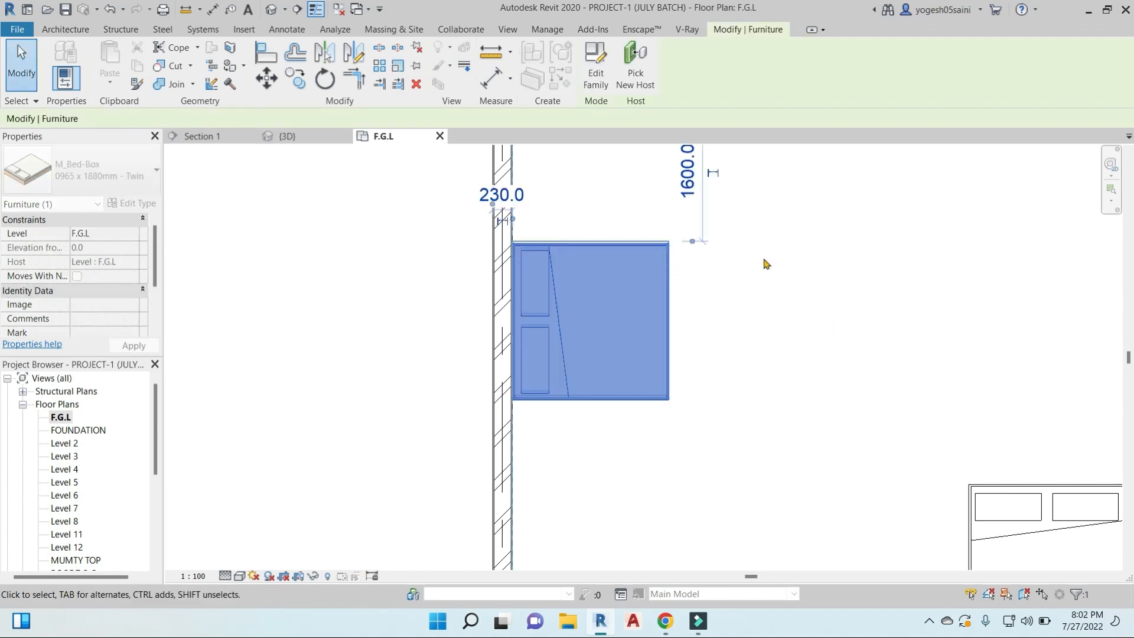
scroll(704, 331, "down", 2)
left_click_drag(653, 283, 797, 303)
left_click(797, 303)
scroll(797, 306, "down", 2)
middle_click_drag(797, 319, 634, 271)
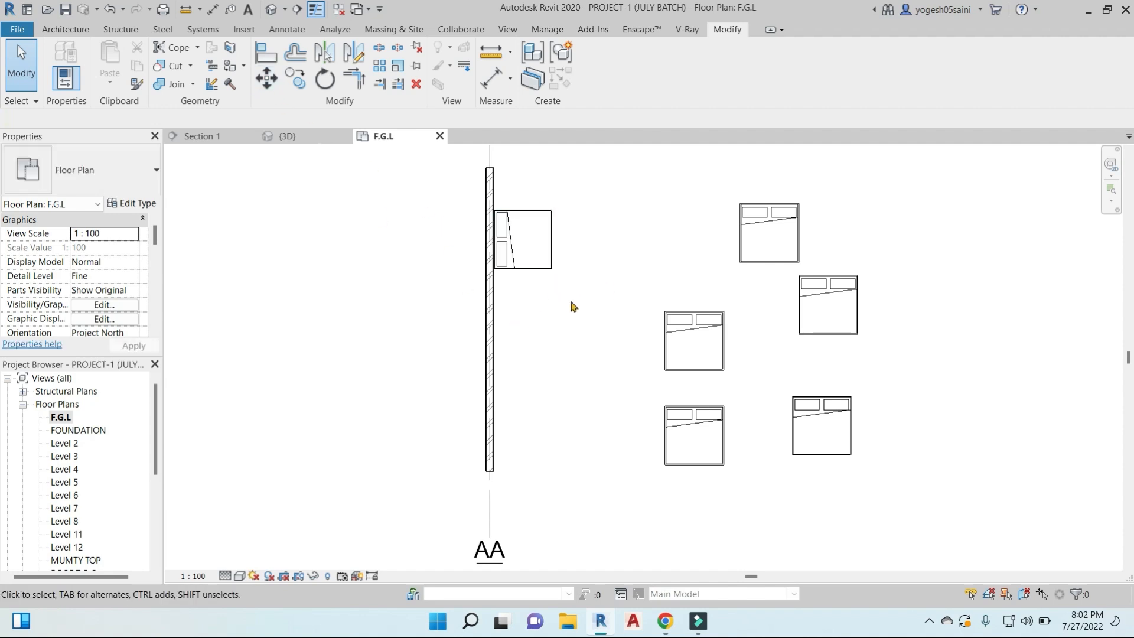
- Align the left edge of the nearest free-standing bed to the wall's right face using Align with Multiple Alignment
middle_click_drag(636, 326, 643, 292)
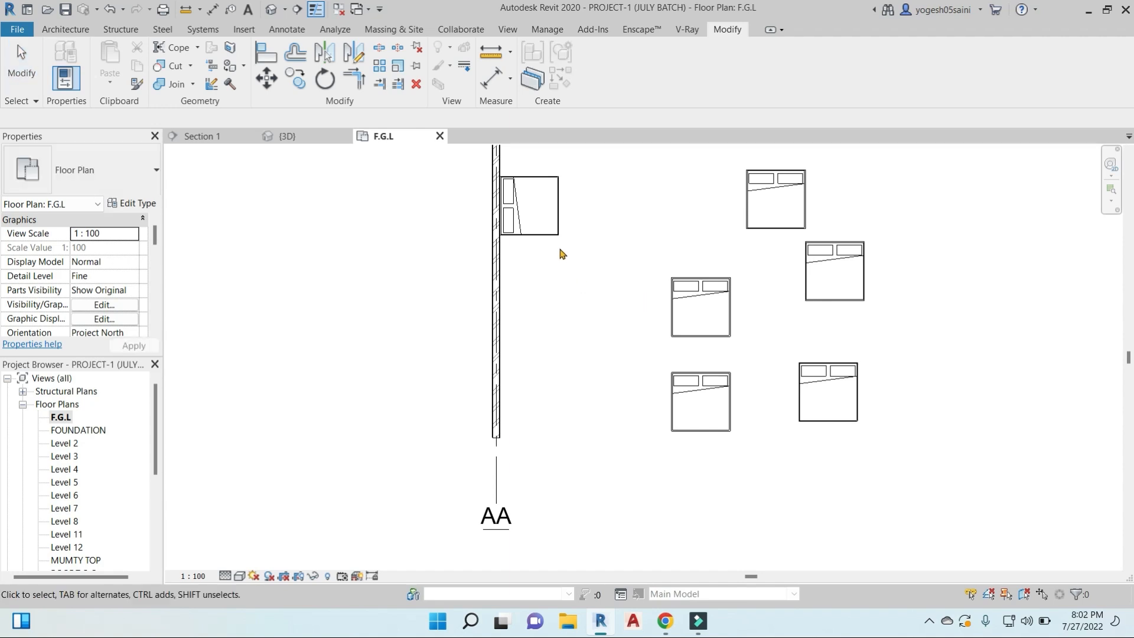
left_click(266, 53)
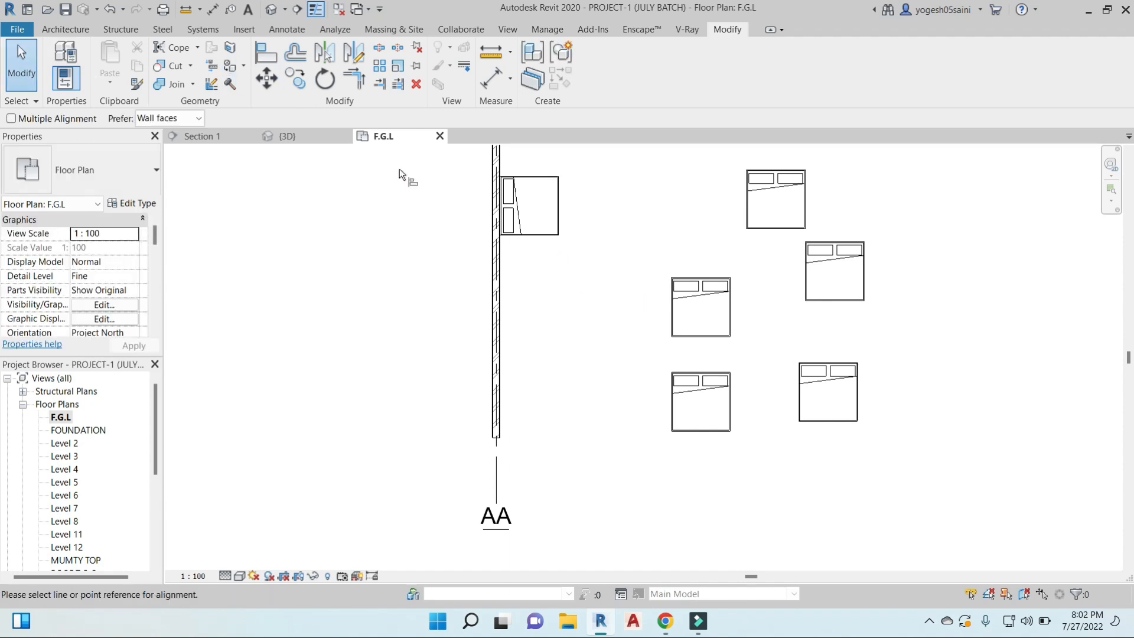
scroll(501, 285, "up", 5)
left_click(501, 294)
scroll(718, 304, "down", 4)
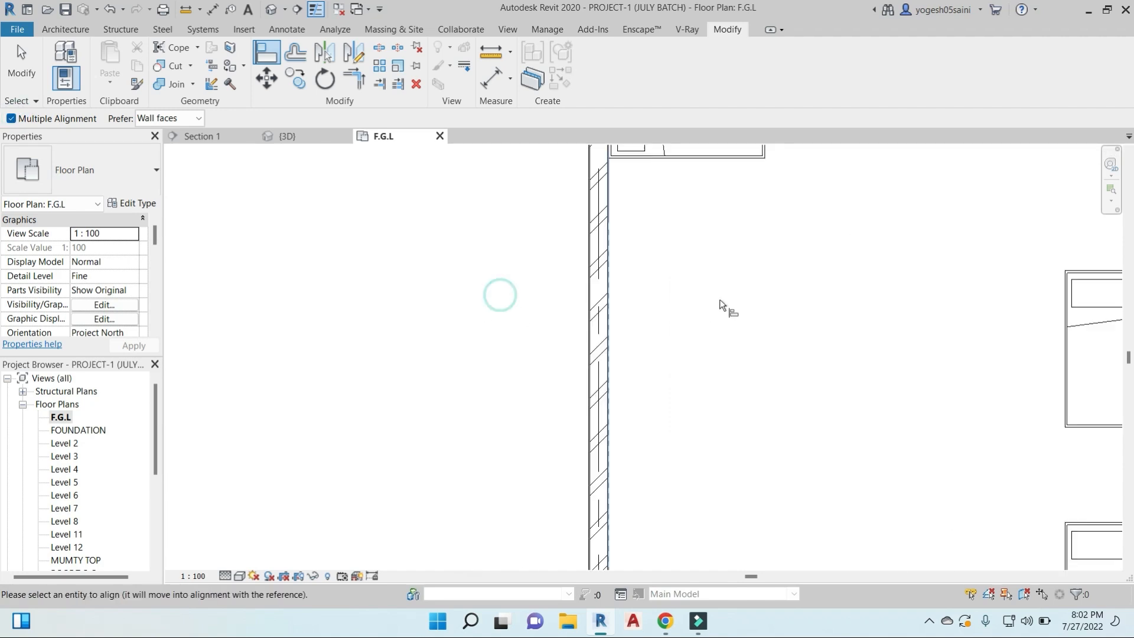
left_click(889, 316)
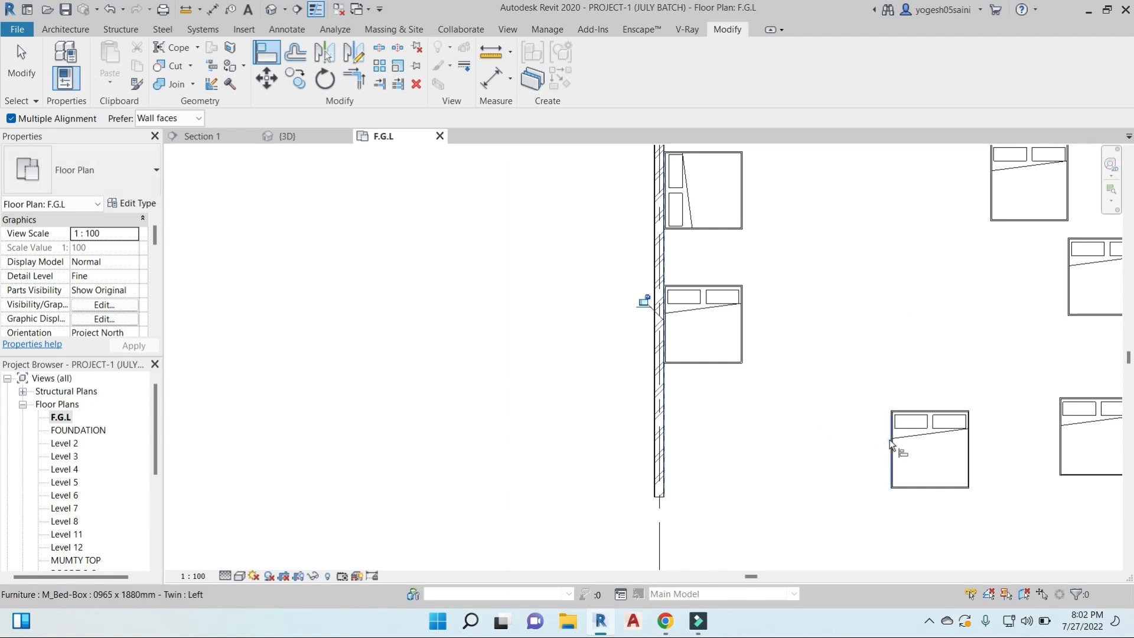
- Align the left edges of the four remaining free-standing beds to the same wall face
left_click(891, 441)
middle_click_drag(1057, 442, 812, 420)
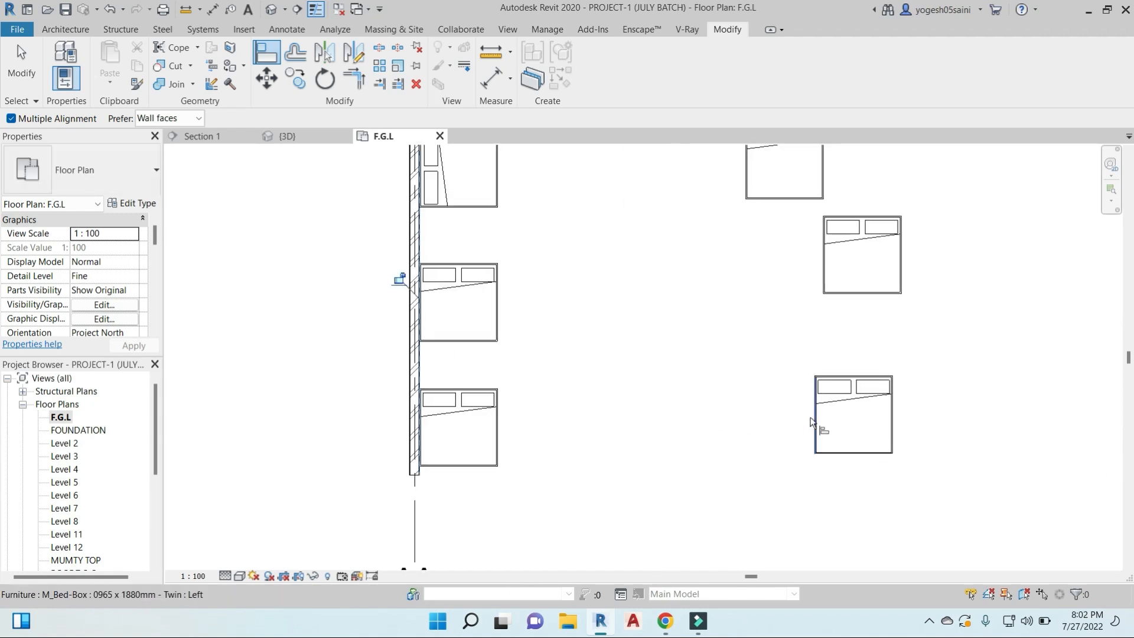
left_click(816, 421)
left_click(825, 260)
left_click(745, 177)
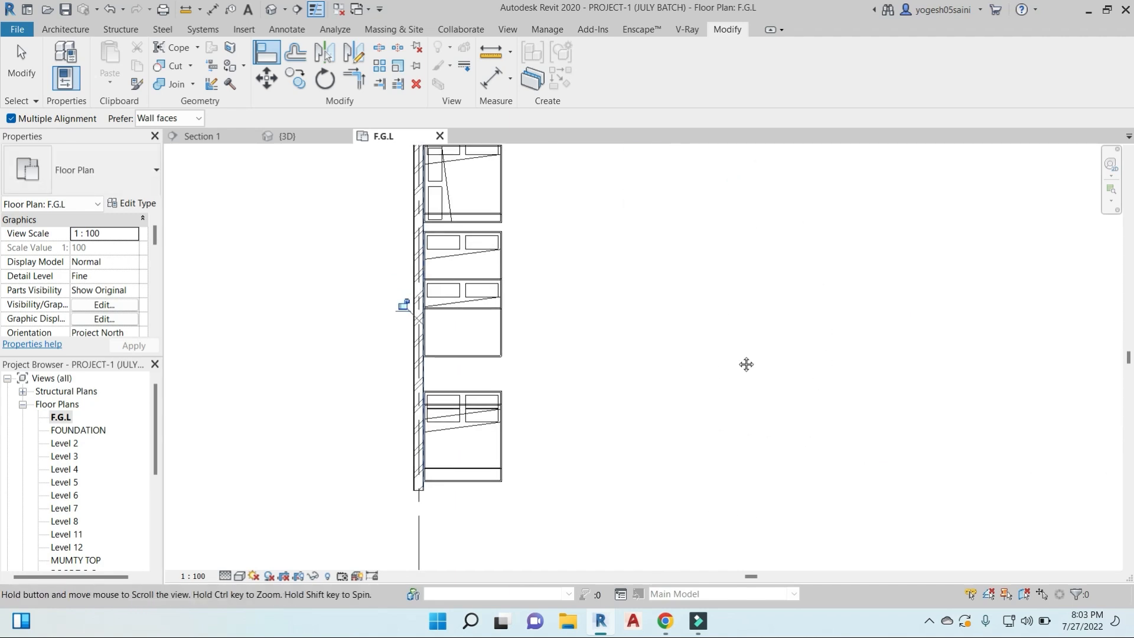
- Undo the alignments of the last four beds and leave the Align tool
key("ctrl+z")
key("ctrl+z")
key("ctrl+z")
key("ctrl+z")
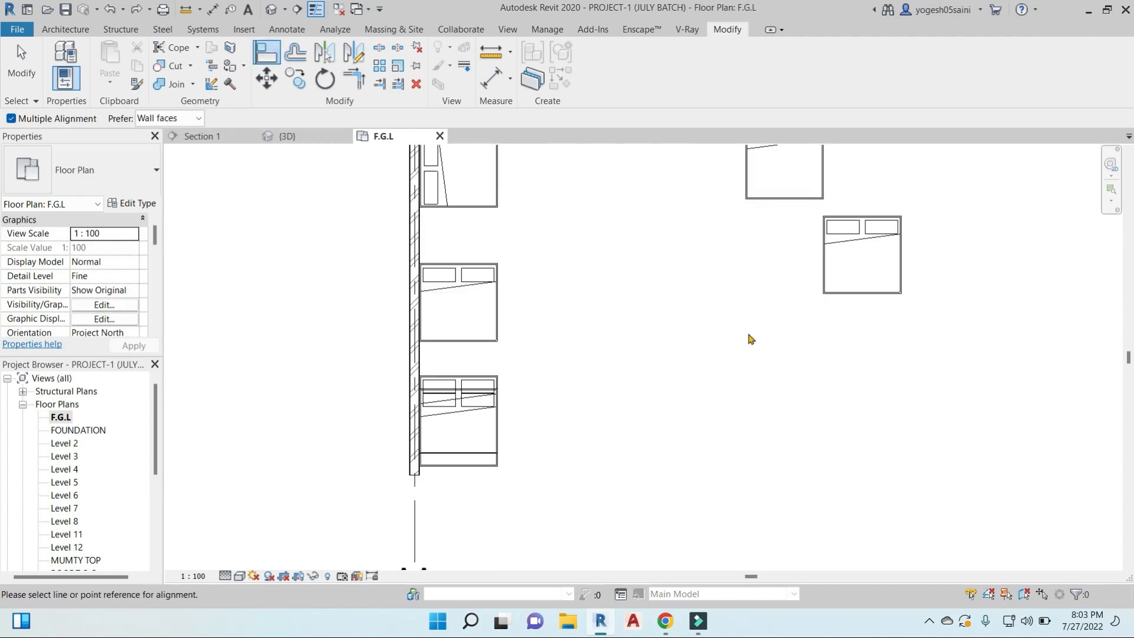
scroll(749, 336, "down", 1)
middle_click_drag(828, 331, 627, 334)
key("Escape")
scroll(631, 343, "down", 1)
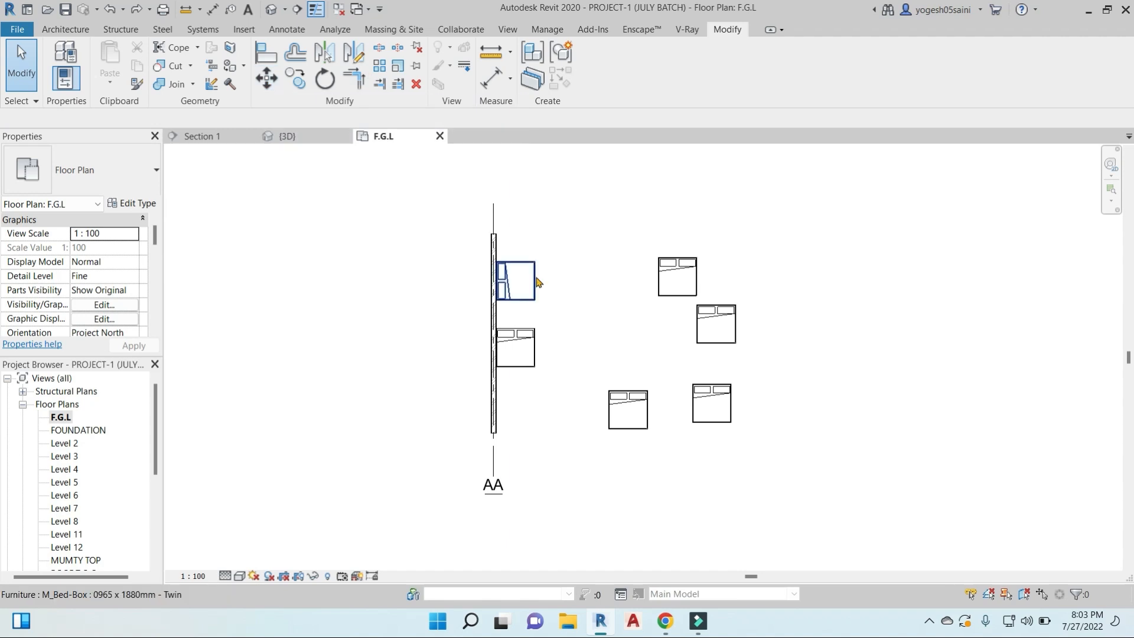
- Move the topmost free-standing bed straight up, using its lower-right corner as the move start point
left_click(677, 276)
left_click(266, 79)
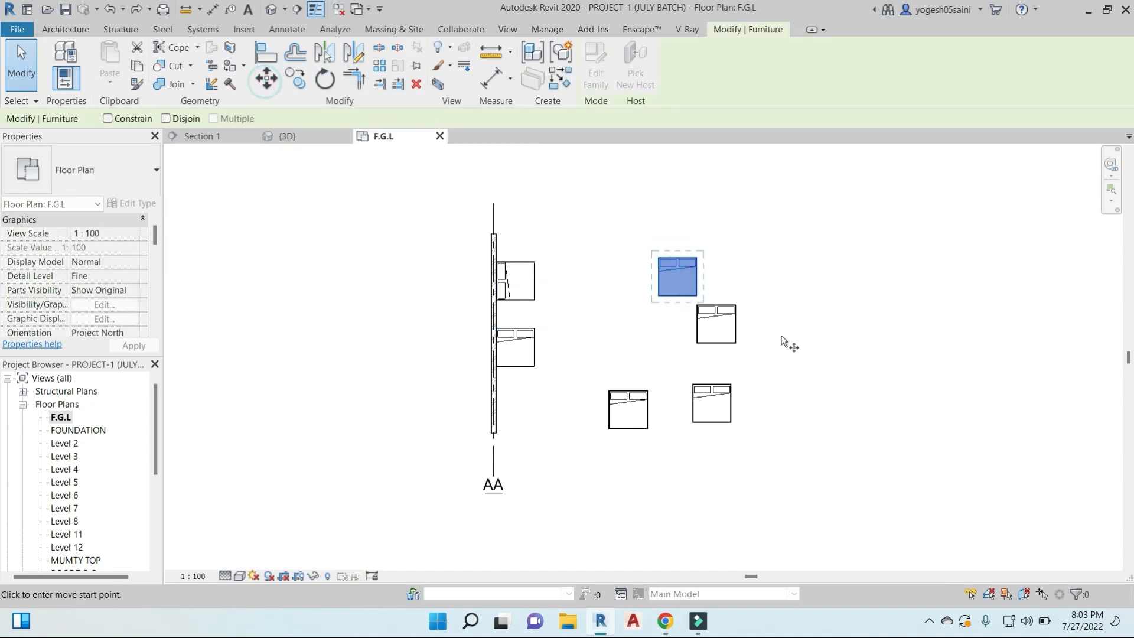
left_click(697, 296)
left_click(697, 205)
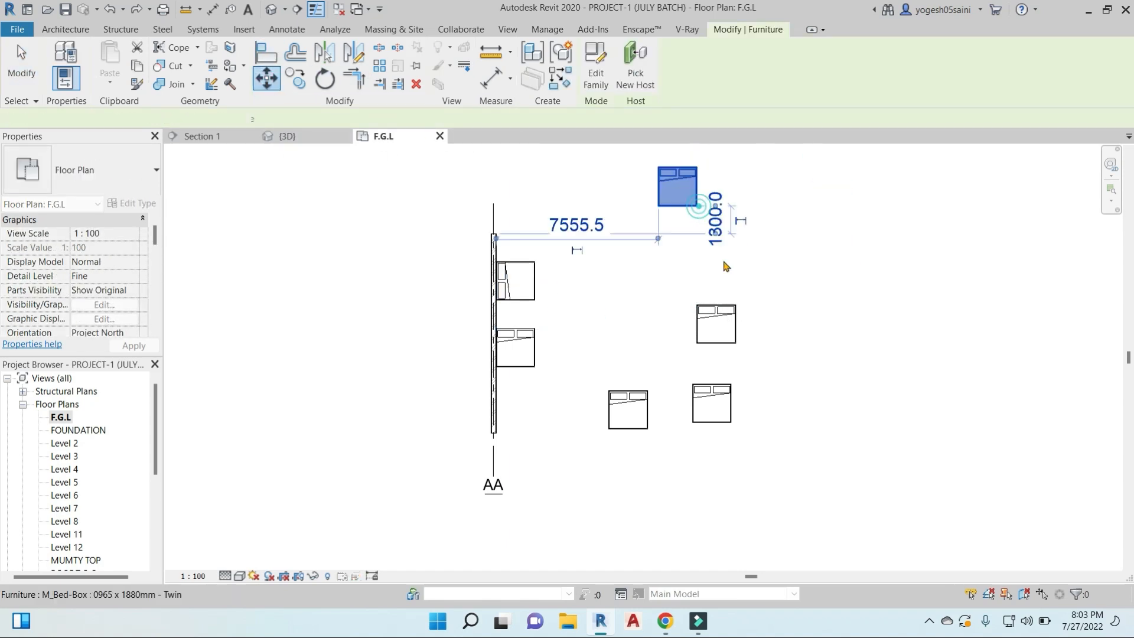
- Copy the moved bed 15000 mm horizontally to the right and deselect the copy
key("c")
key("o")
left_click(723, 226)
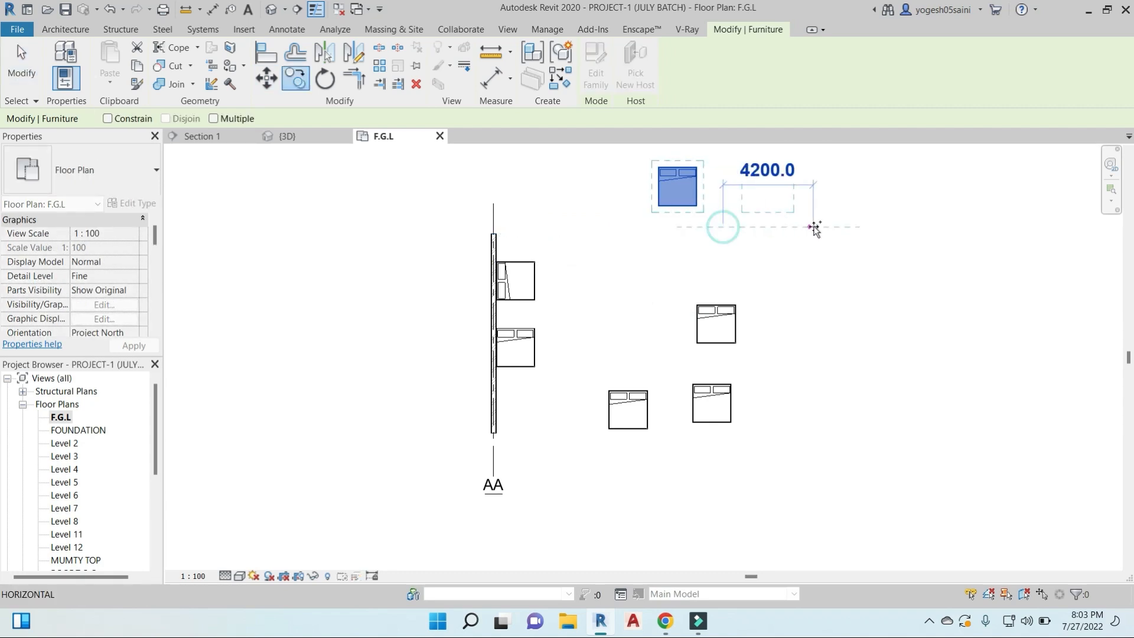
type("15000")
key("Return")
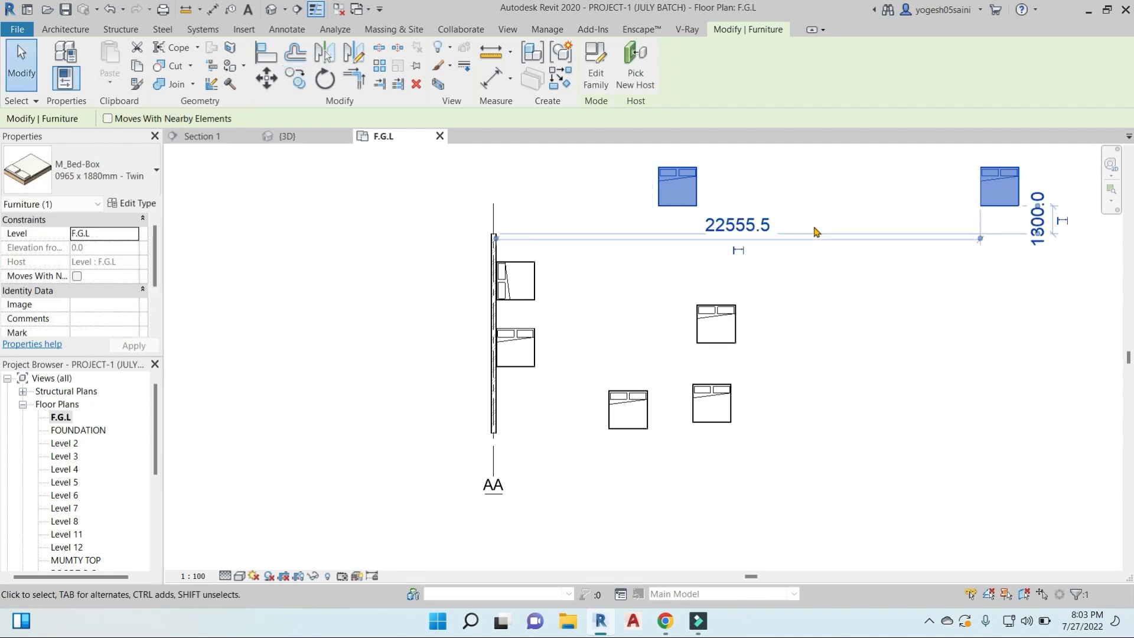
middle_click_drag(852, 333, 776, 364)
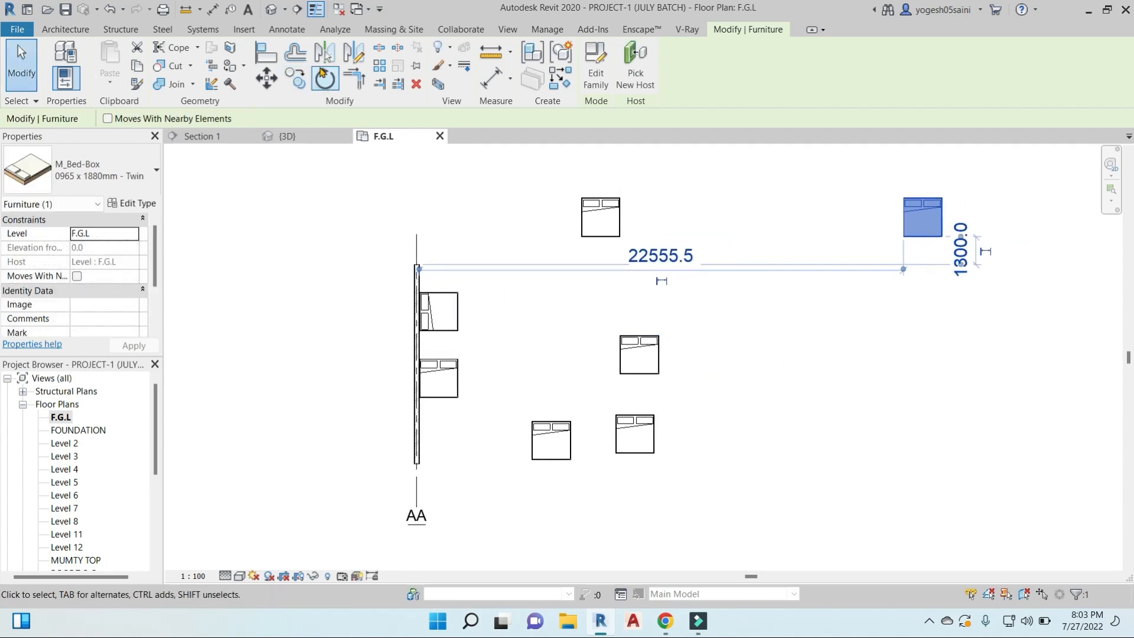
left_click(649, 236)
middle_click_drag(508, 313, 578, 350)
key("l")
key("d")
middle_click_drag(611, 289, 540, 310)
left_click(708, 273)
key("Escape")
- Draw two parallel horizontal walls about 8000 mm long, one below the other, between the house plan and grid AA
key("w")
key("a")
scroll(502, 316, "down", 3)
middle_click_drag(604, 340, 722, 345)
left_click(462, 249)
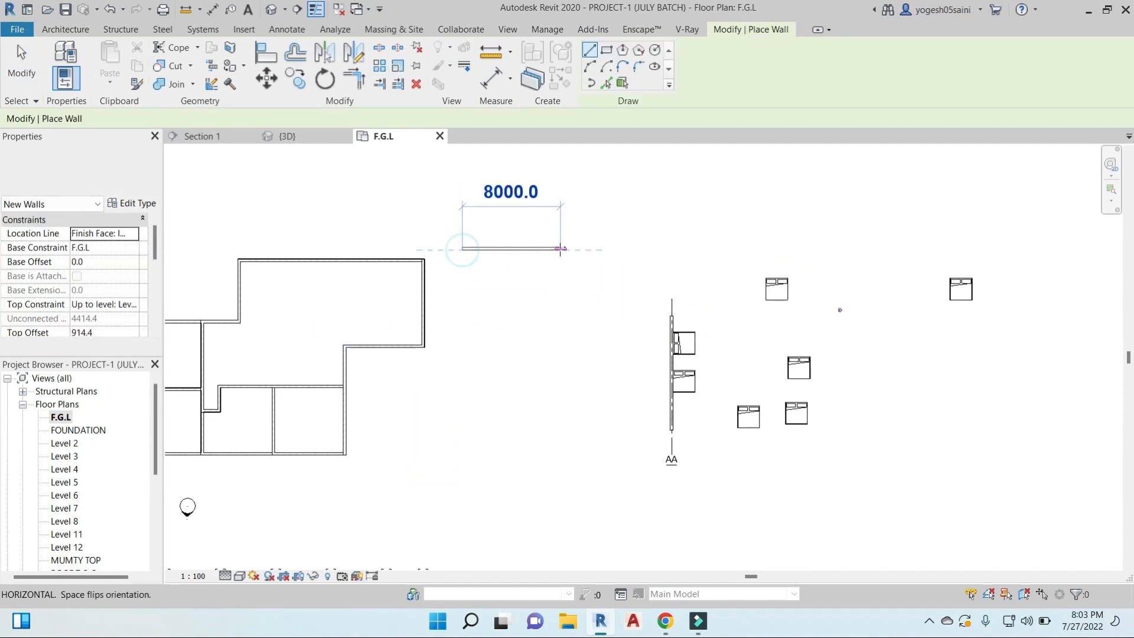
left_click(561, 248)
key("Escape")
left_click(462, 284)
left_click(561, 285)
key("Escape")
- Draw a slightly slanted detail line right of the new walls and a vertical detail line above grid AA
key("Escape")
left_click(286, 29)
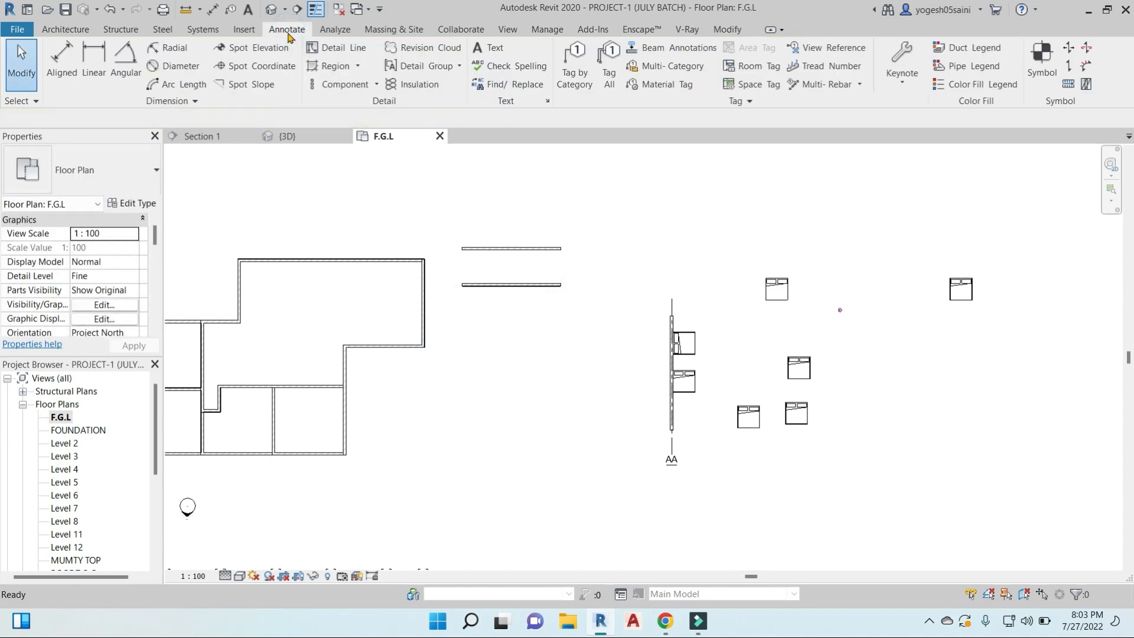
left_click(320, 50)
left_click(628, 192)
left_click(618, 313)
left_click(670, 186)
left_click(671, 260)
key("Escape")
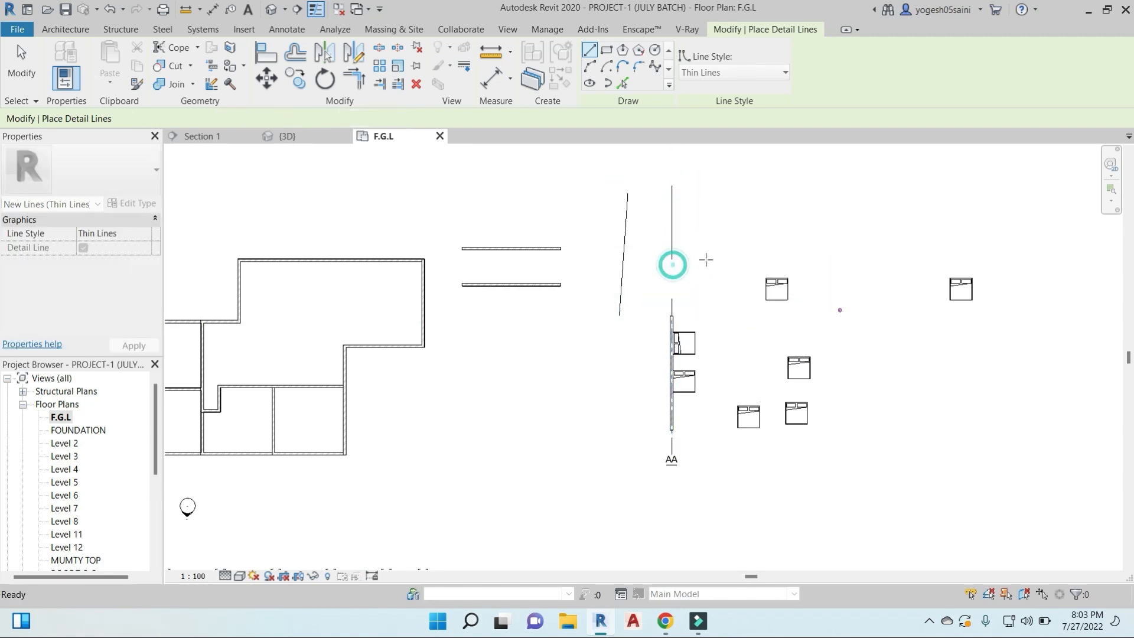
middle_click_drag(707, 259, 667, 310)
key("Escape")
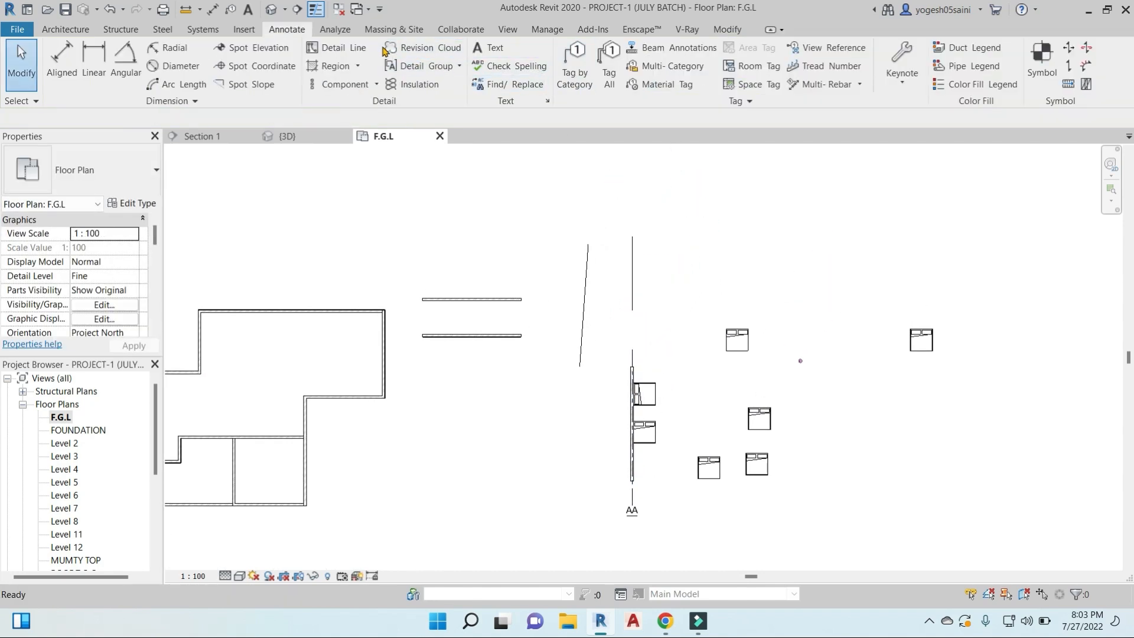
- Offset a copy of the vertical detail line 230 mm to its side with the numerical Offset option
left_click(727, 29)
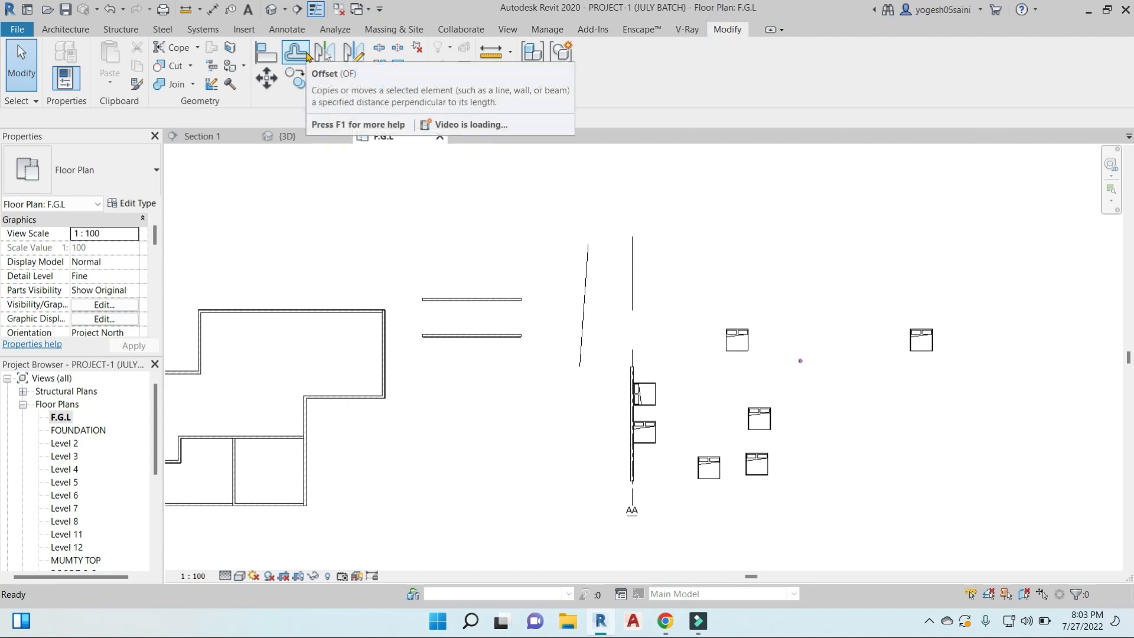
left_click(307, 56)
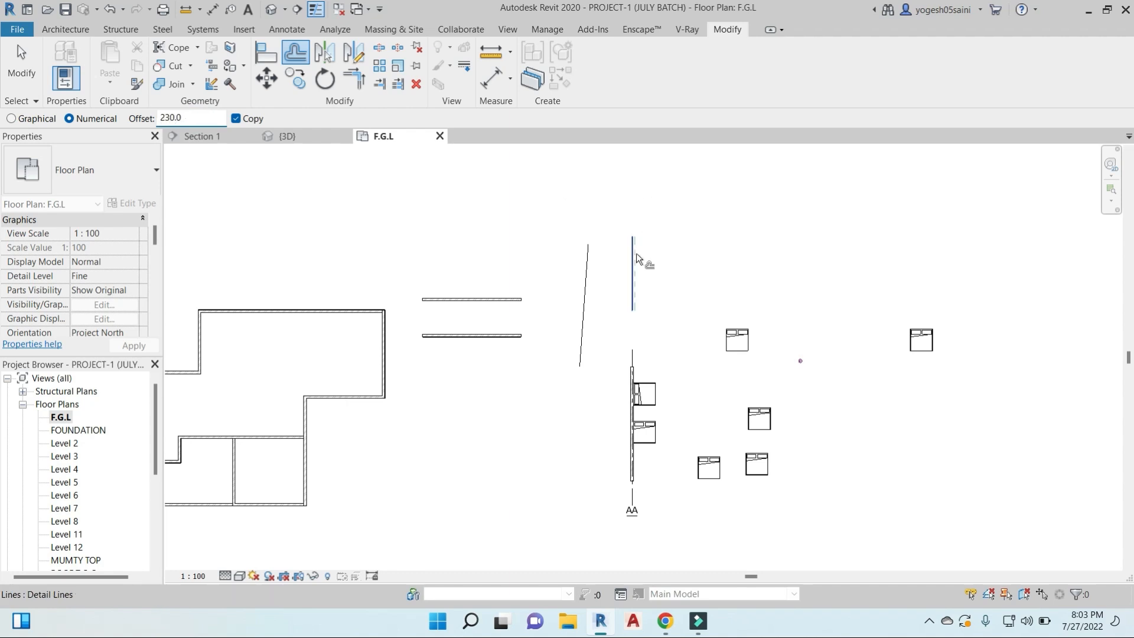
scroll(637, 254, "up", 4)
scroll(636, 255, "up", 4)
- Place an aligned dimension between the two parallel vertical detail lines, above their upper ends
key("d")
key("i")
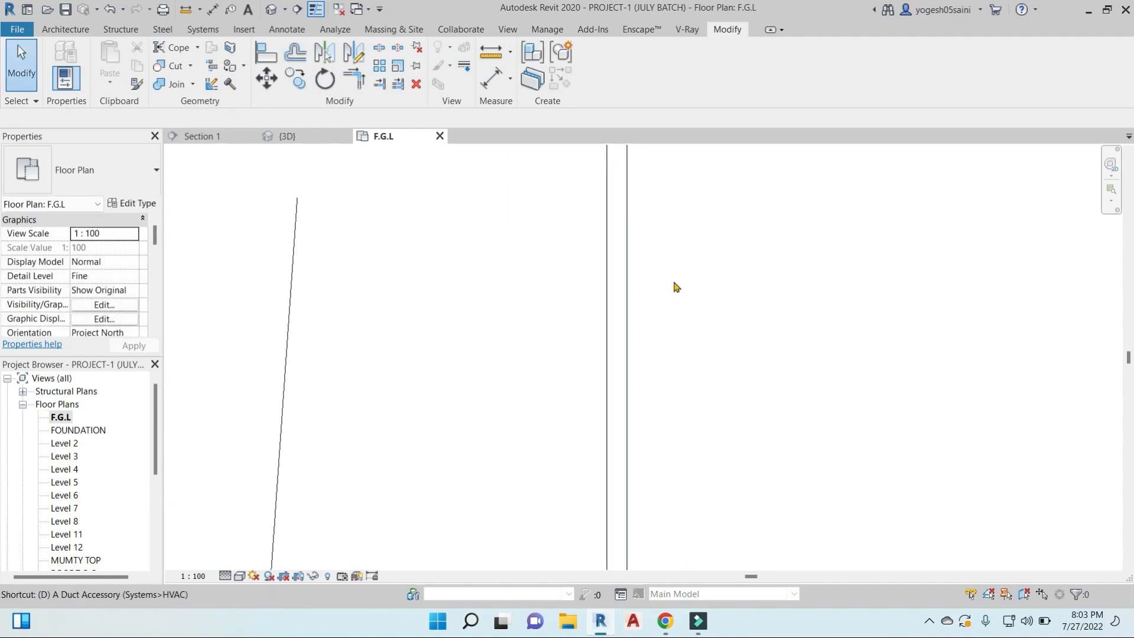
left_click(609, 309)
scroll(572, 326, "down", 3)
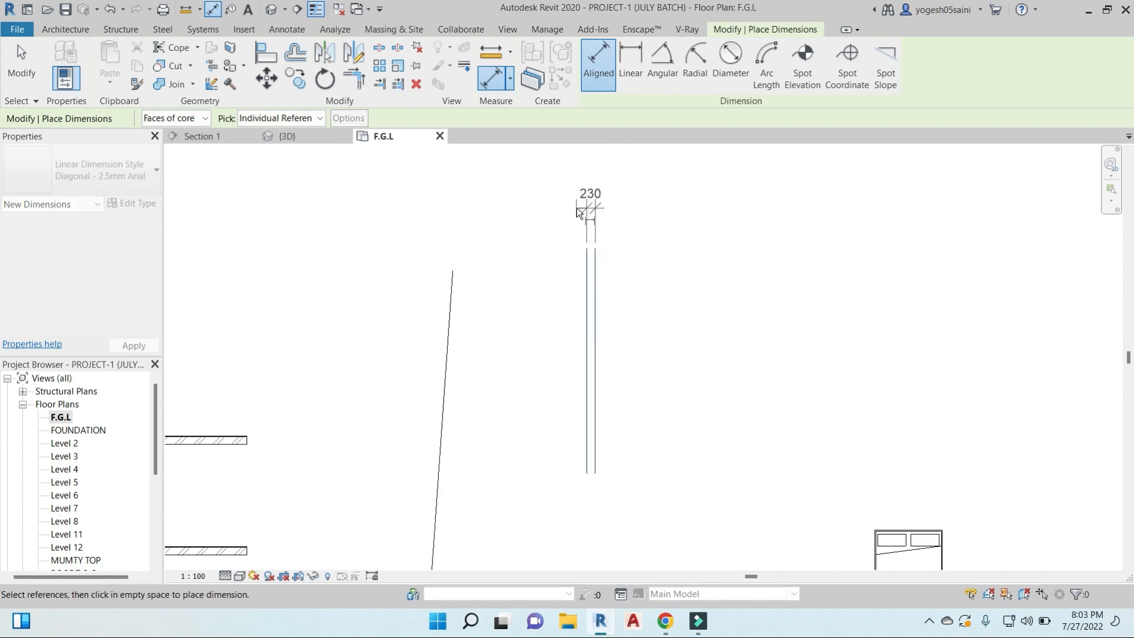
left_click(580, 209)
scroll(601, 351, "down", 3)
- Offset a copy of the upper horizontal wall 3000 mm downward with the Offset tool
scroll(516, 352, "up", 2)
scroll(498, 342, "up", 4)
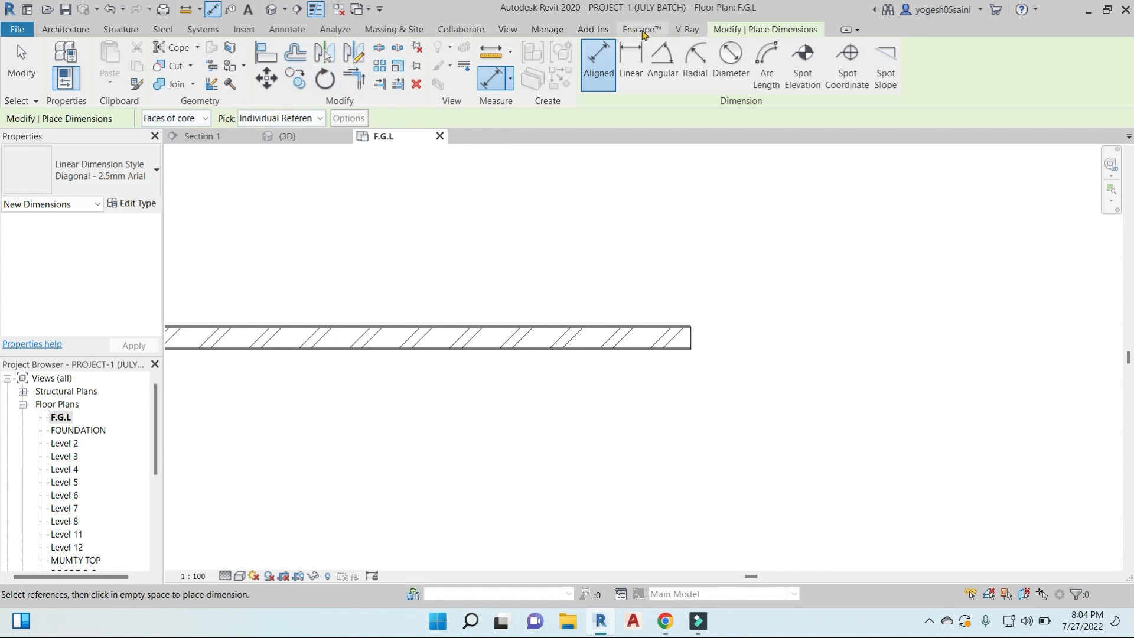
left_click(301, 54)
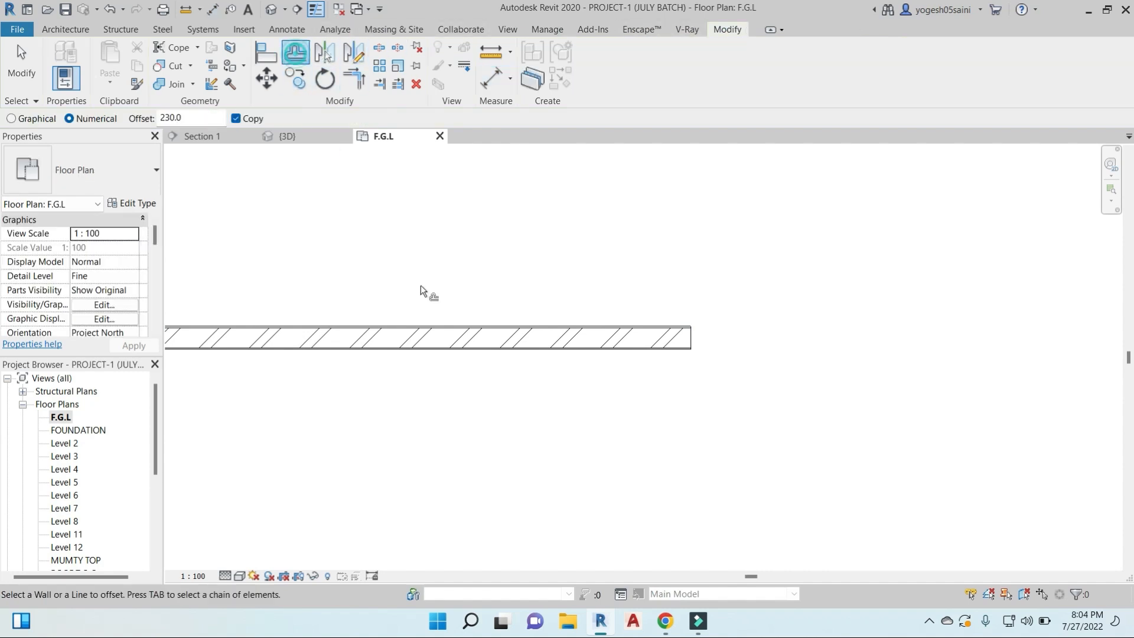
middle_click_drag(464, 351, 661, 299)
left_click_drag(203, 122, 161, 120)
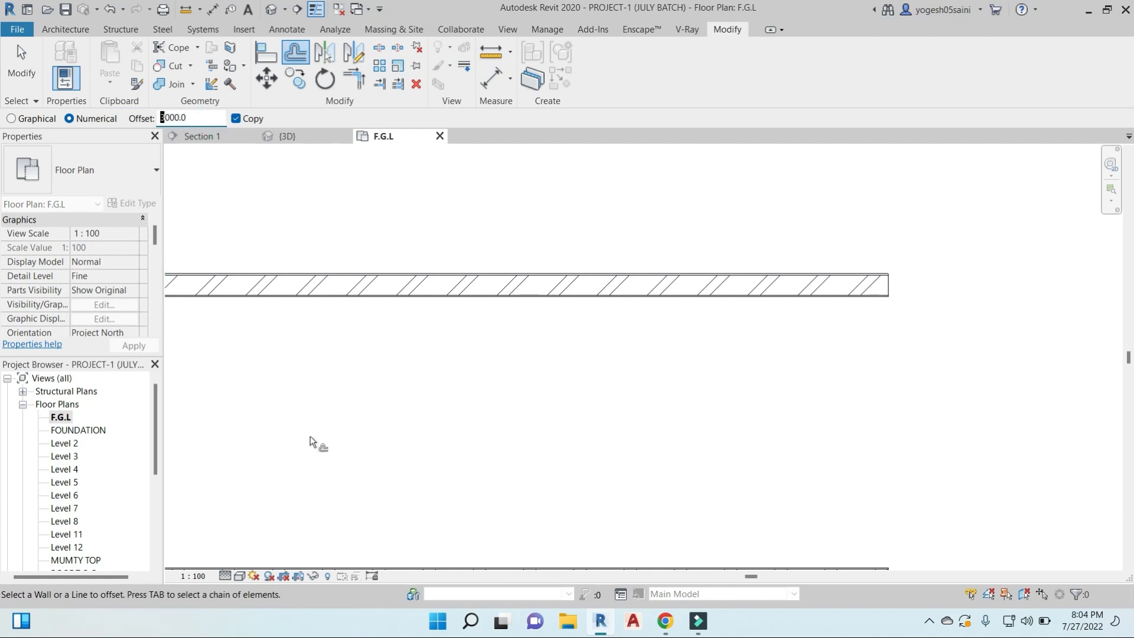
left_click(540, 300)
scroll(568, 381, "down", 2)
middle_click_drag(568, 381, 621, 345)
key("Escape")
- Delete one of the two overlapping walls at the lower wall's location
scroll(685, 413, "up", 2)
scroll(744, 425, "down", 1)
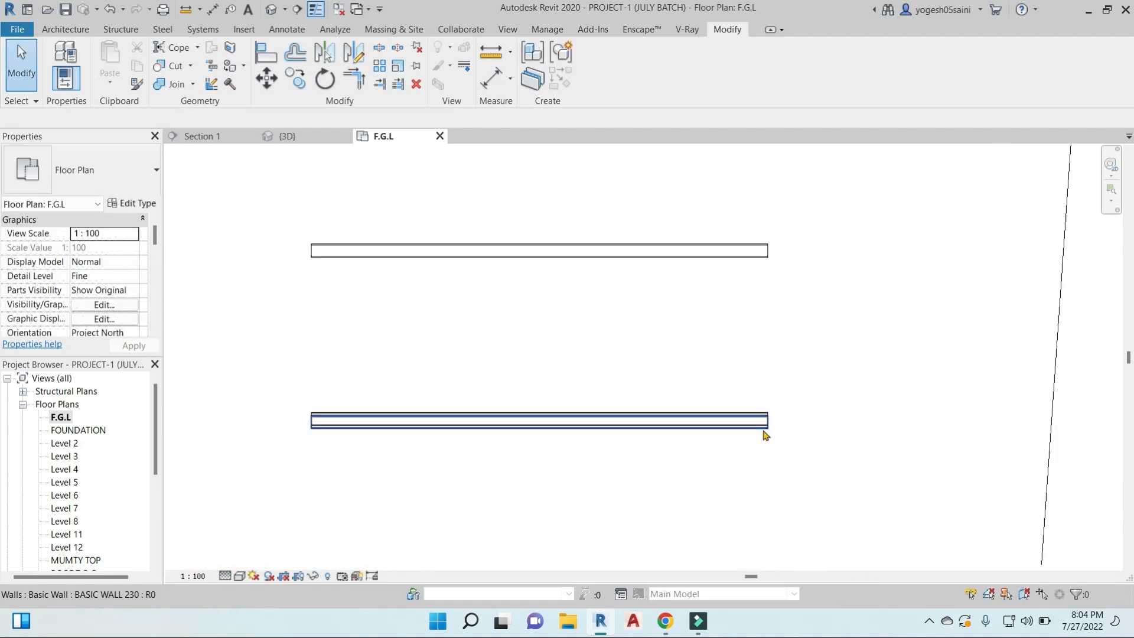
scroll(775, 427, "up", 1)
left_click(771, 414)
key("d")
key("e")
scroll(702, 352, "down", 1)
middle_click_drag(702, 352, 715, 415)
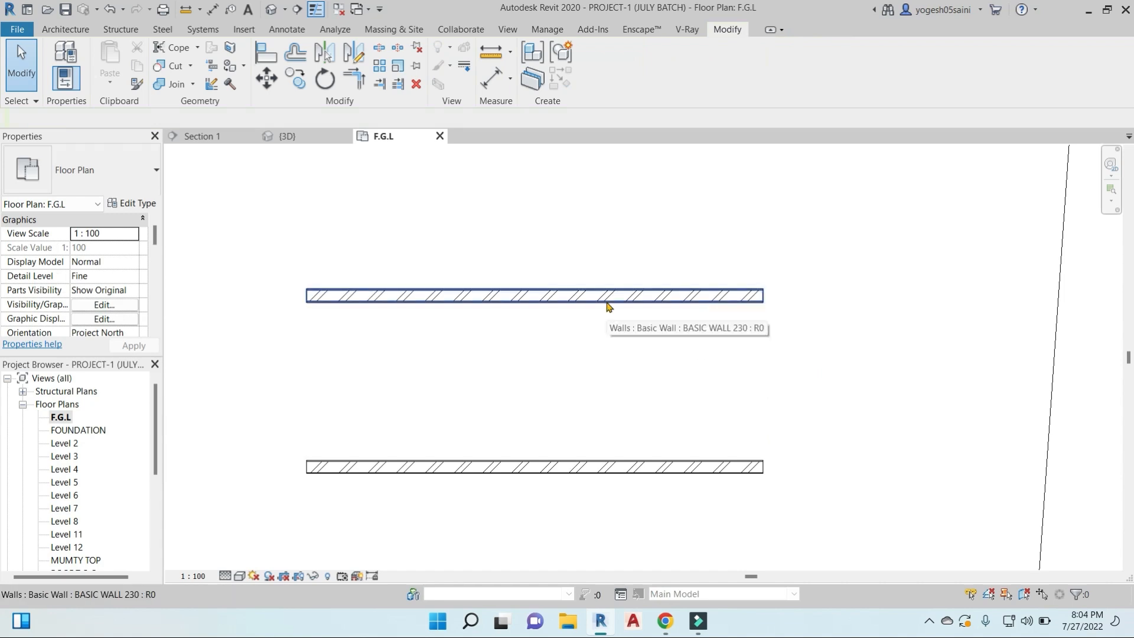
- Create a BASIC WALL 230 wall below the upper wall using Pick Lines with an offset of 3000 mm
left_click(587, 297)
key("w")
key("a")
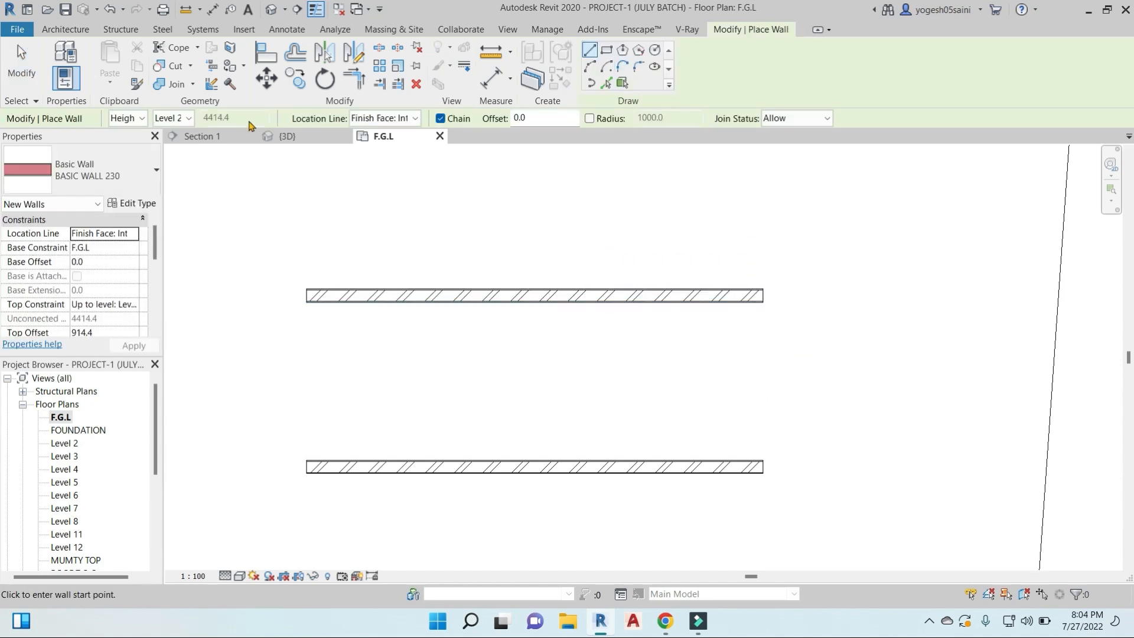
left_click(609, 83)
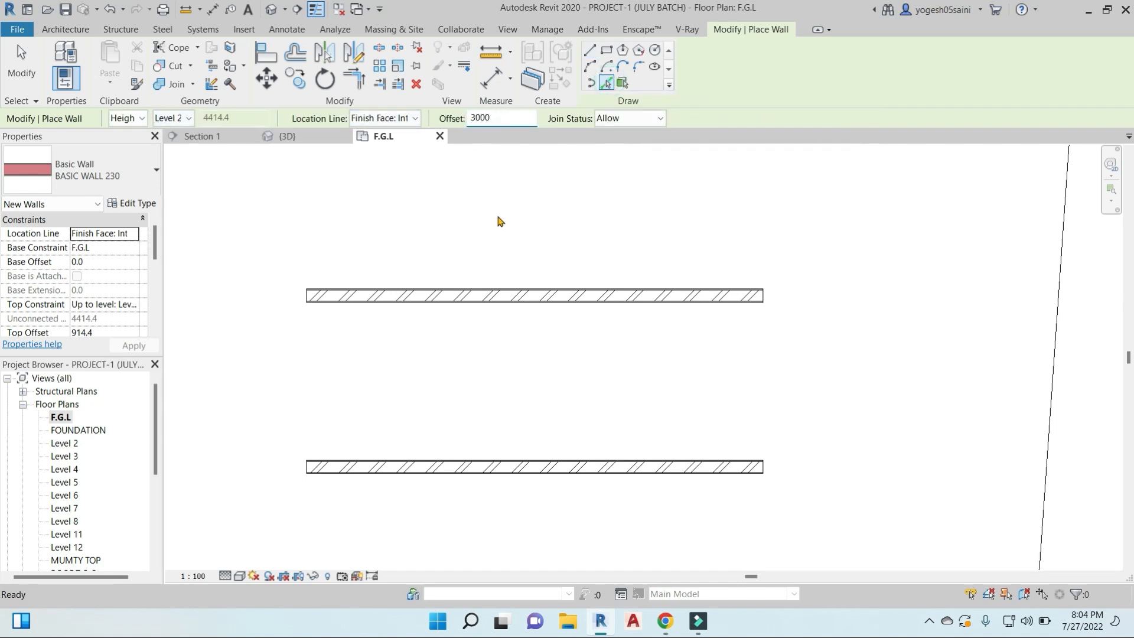
left_click(532, 297)
scroll(569, 307, "down", 2)
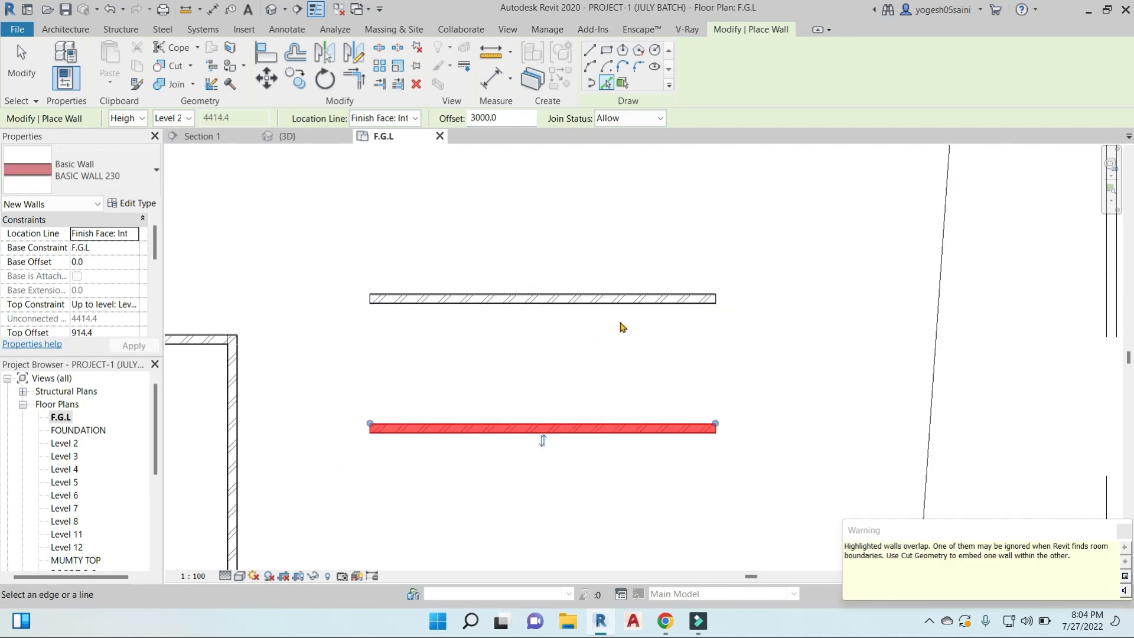
- Create another wall above the picked upper wall with the same 3000 mm offset and end wall placement
left_click(625, 299)
middle_click_drag(731, 301, 714, 340)
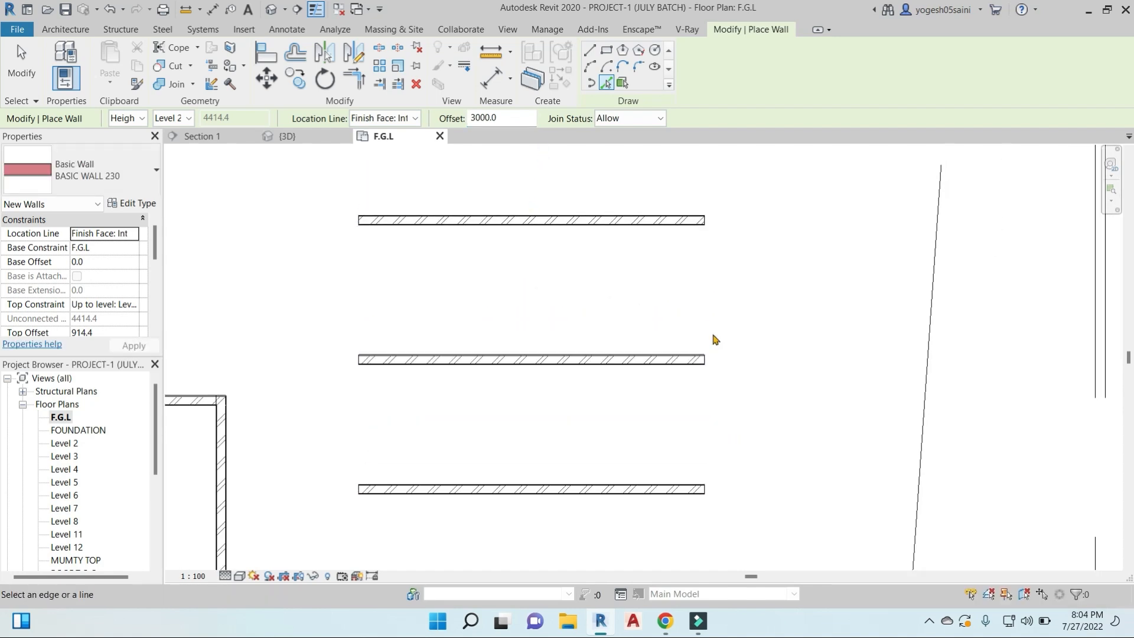
key("Escape")
key("Escape")
scroll(679, 292, "down", 2)
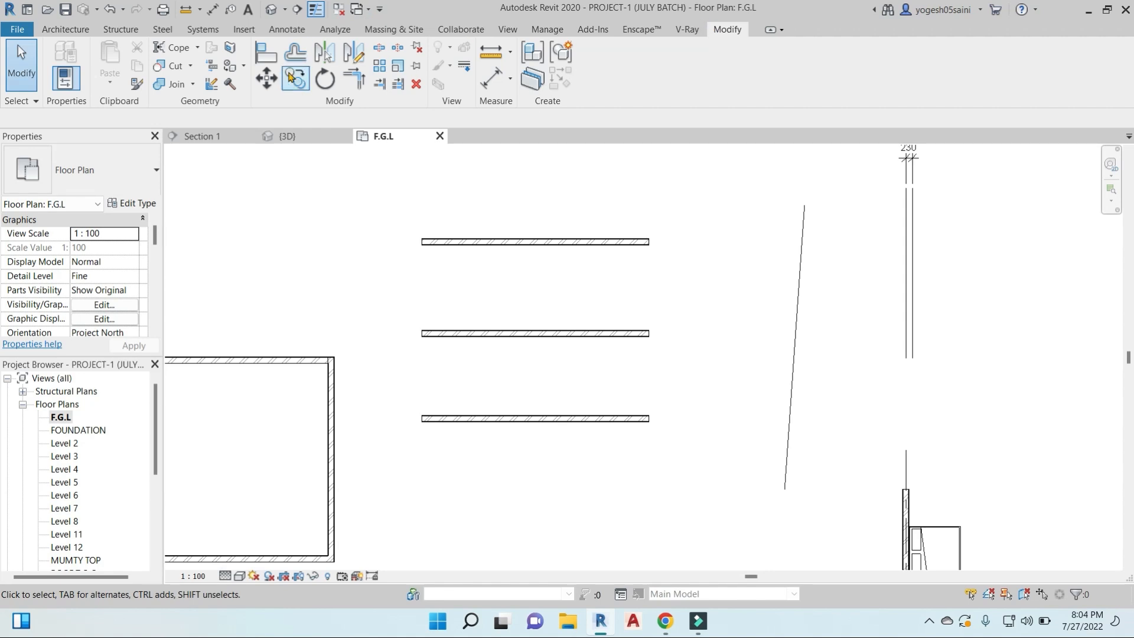
- Move the topmost of the three horizontal walls farther up, away from the middle wall, and deselect it
left_click(295, 60)
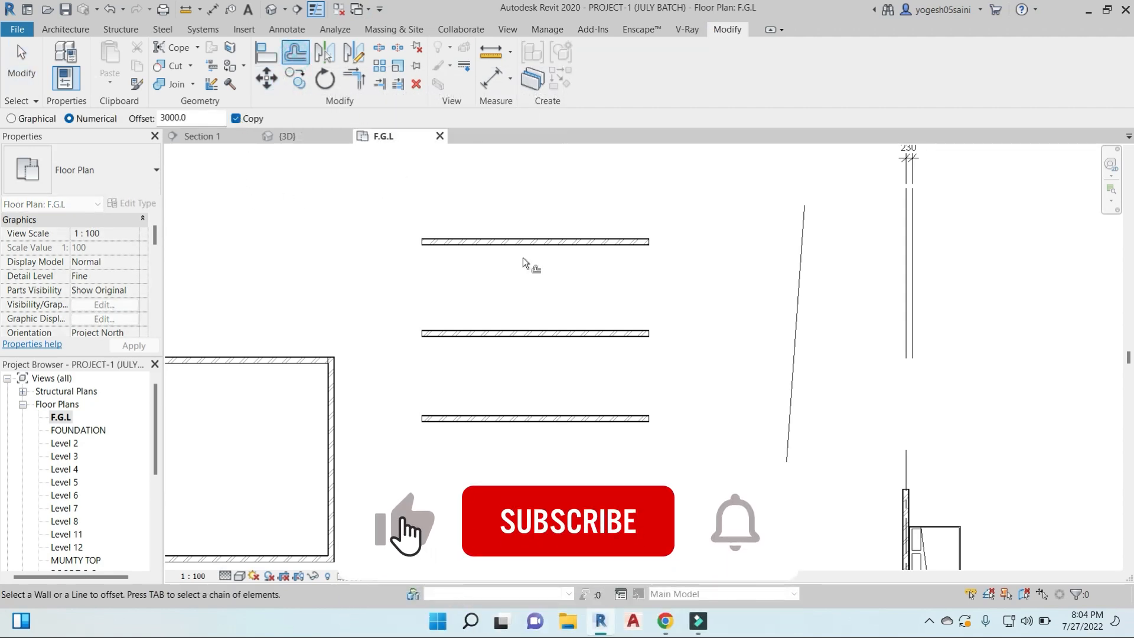
middle_click_drag(577, 237, 588, 323)
key("Escape")
left_click_drag(597, 328, 597, 280)
key("Escape")
- Offset the topmost wall itself 3000 mm downward with the Copy option turned off
left_click(295, 54)
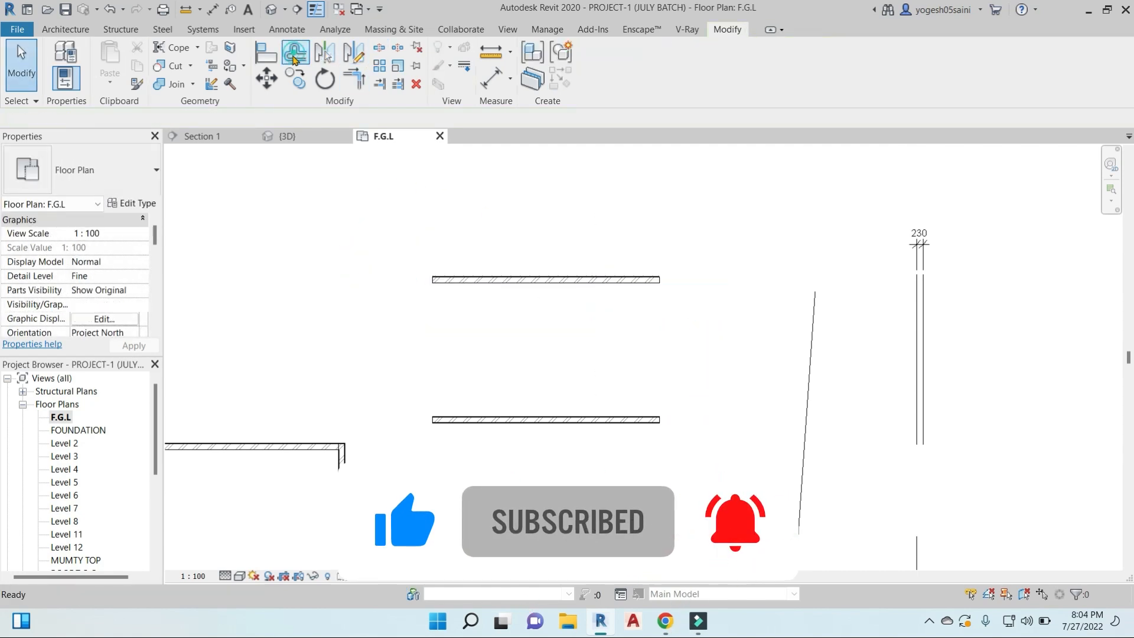
left_click(236, 119)
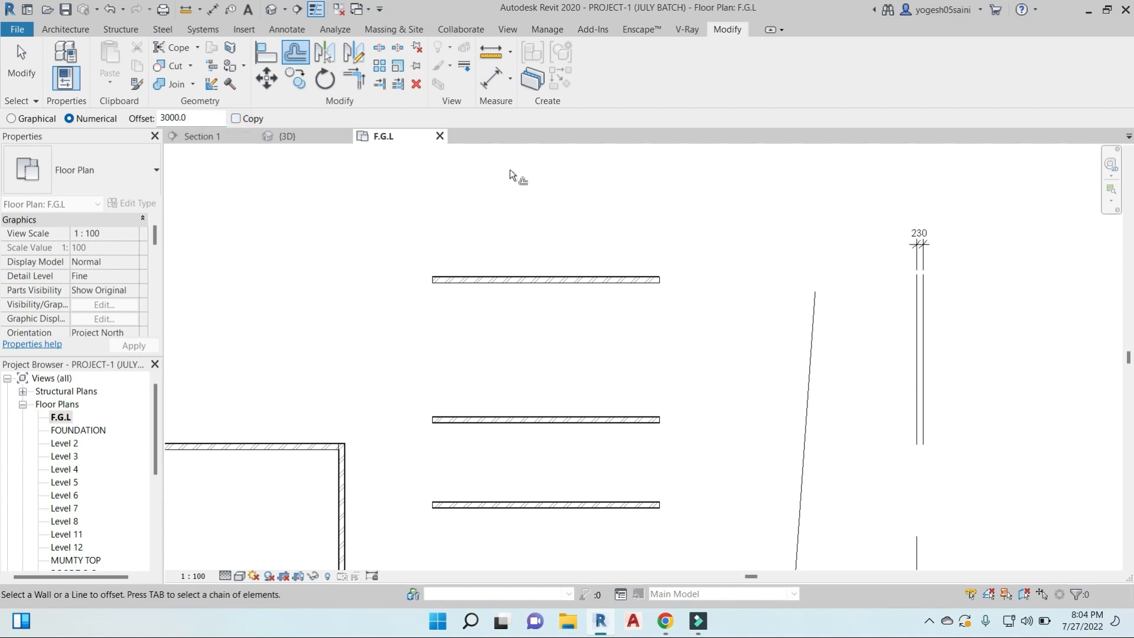
left_click(538, 281)
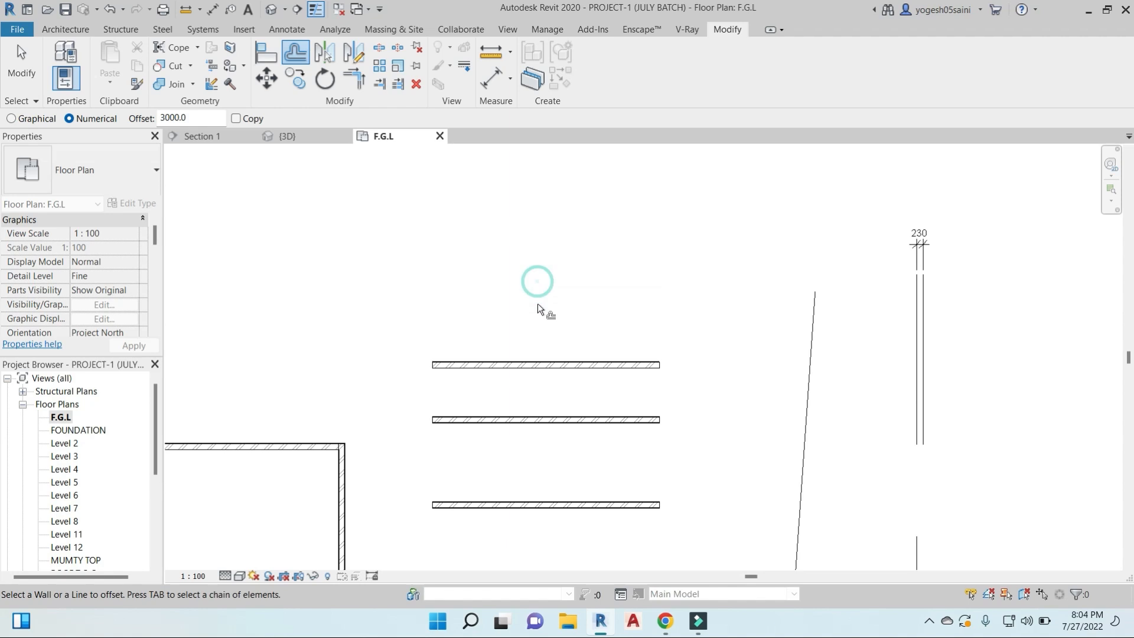
- Offset the topmost wall itself 3000 mm upward, check the Google Meet call, and return to Revit to end the Offset tool
left_click(573, 363)
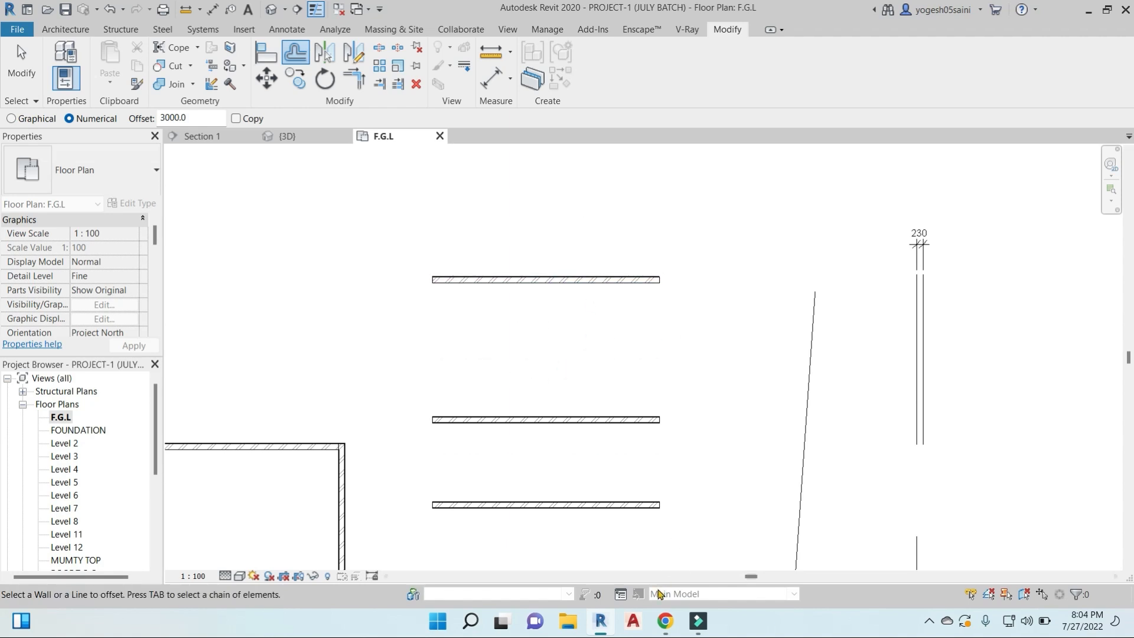
mouse_move(666, 620)
left_click(750, 546)
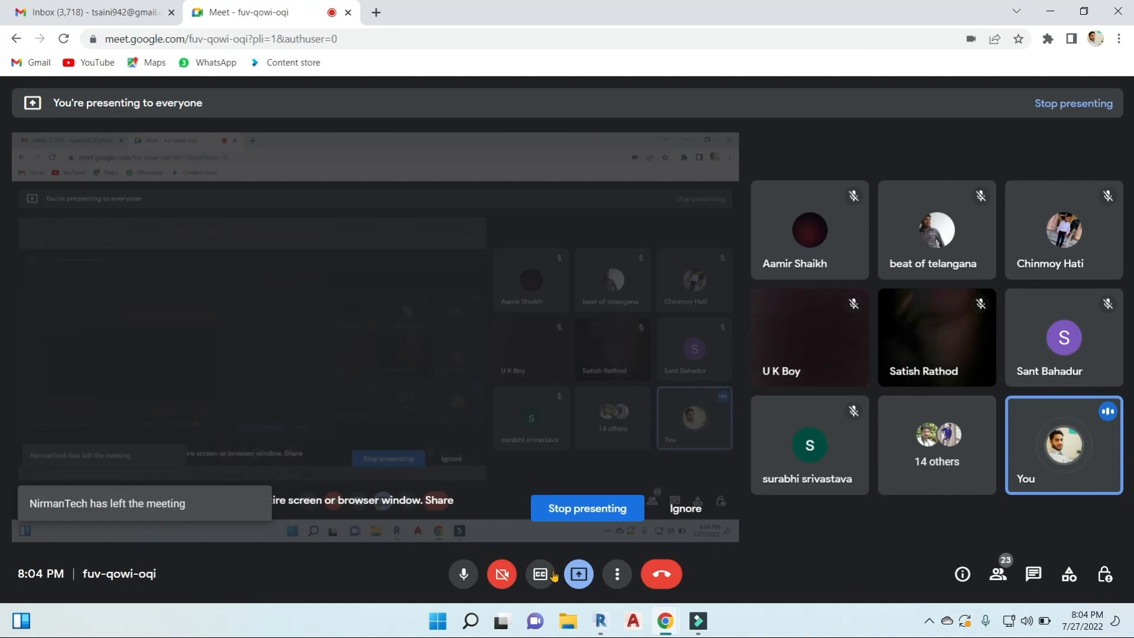
left_click(1050, 10)
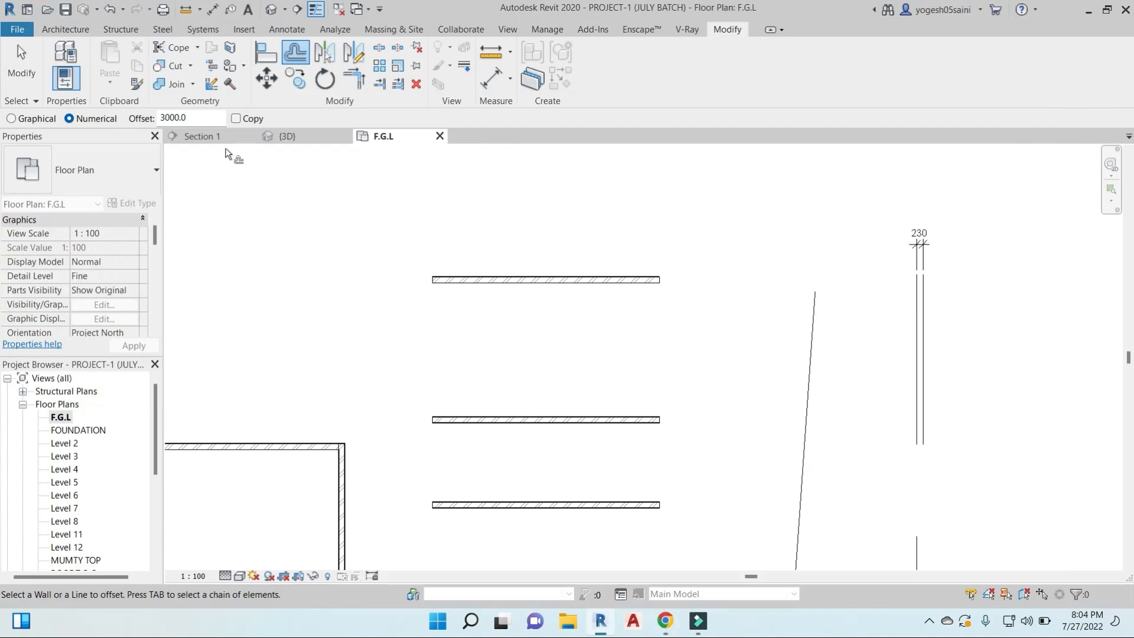
key("Escape")
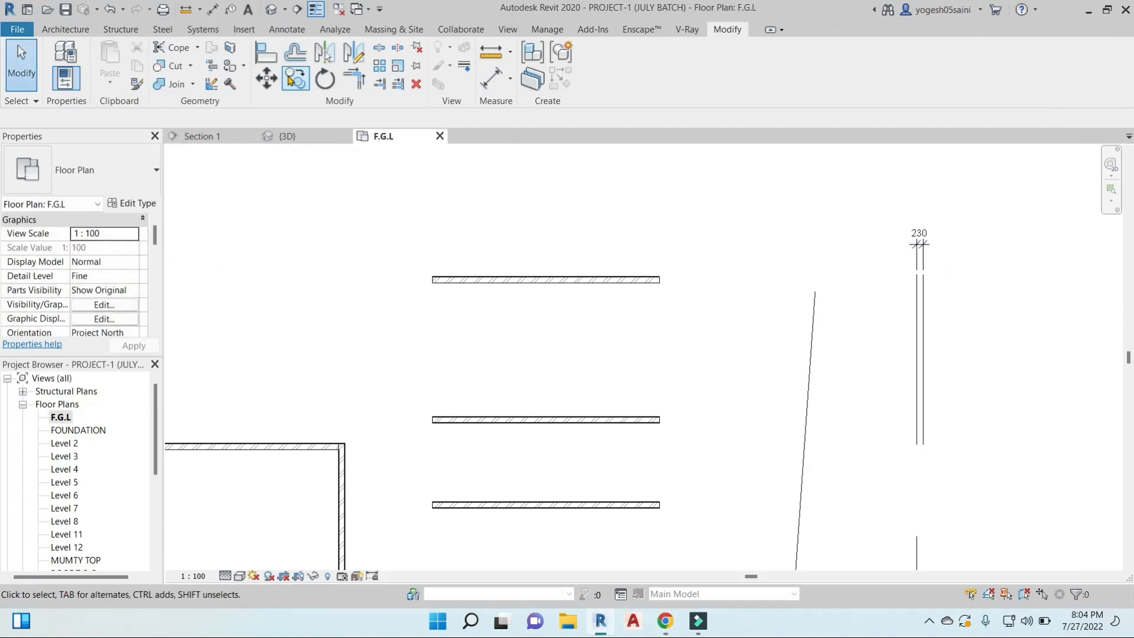
- Copy the topmost horizontal wall once straight upward, leaving a clear gap of about 2270 mm
left_click(296, 80)
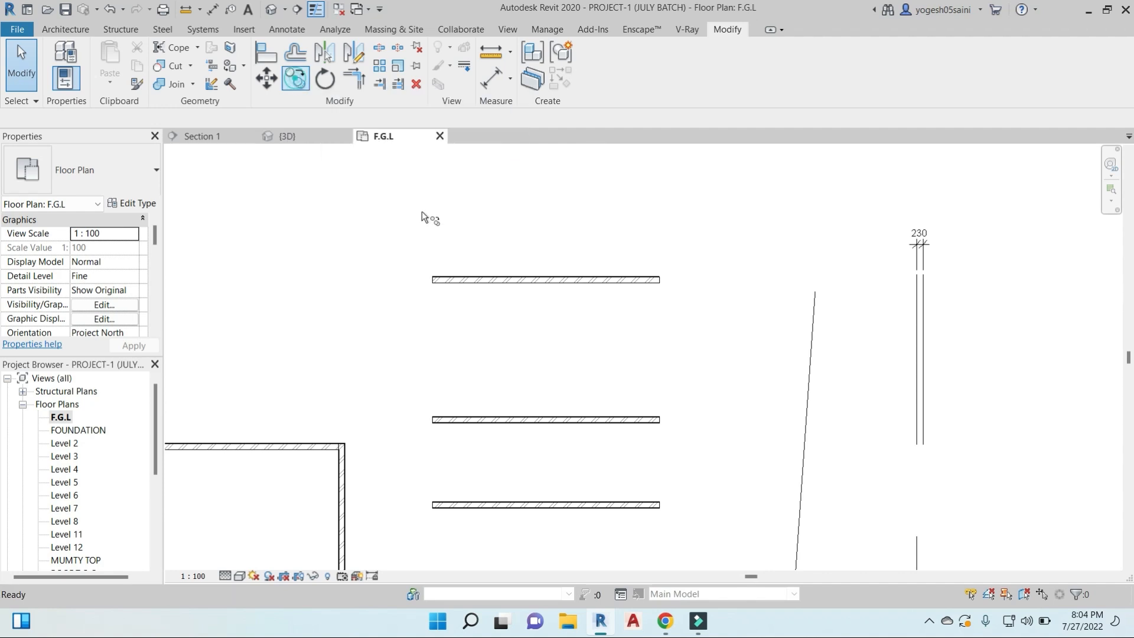
left_click(606, 281)
key("Return")
left_click(605, 283)
left_click(608, 210)
middle_click_drag(609, 165, 599, 287)
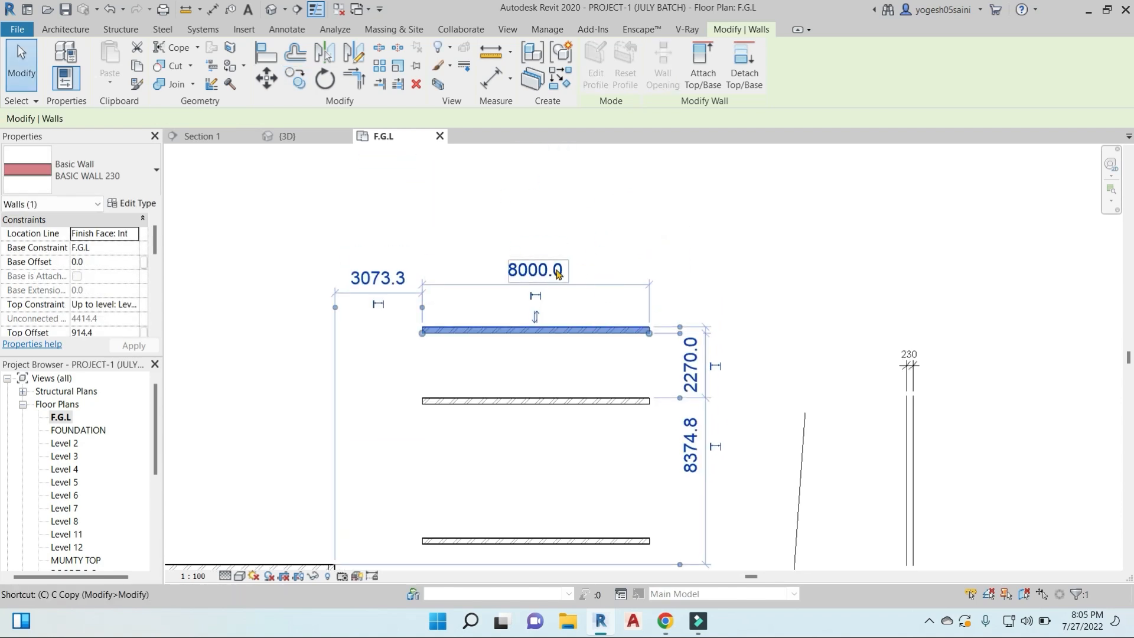
- Switch to the Google Meet call, admit the waiting participant, and return to Revit
key("w")
key("a")
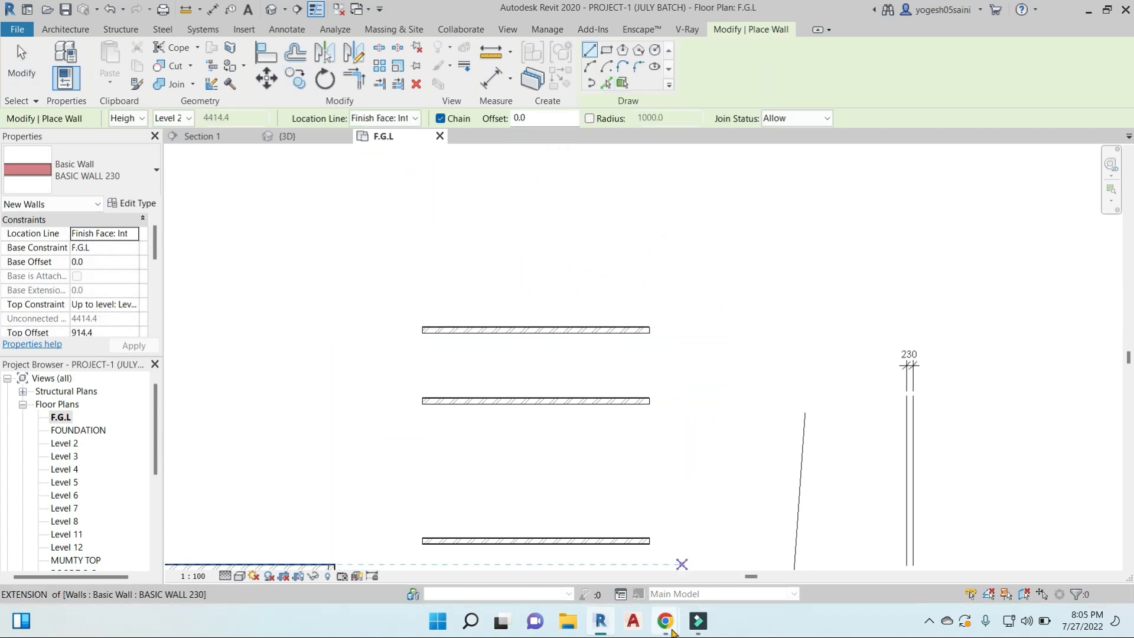
mouse_move(665, 620)
left_click(584, 538)
left_click(721, 163)
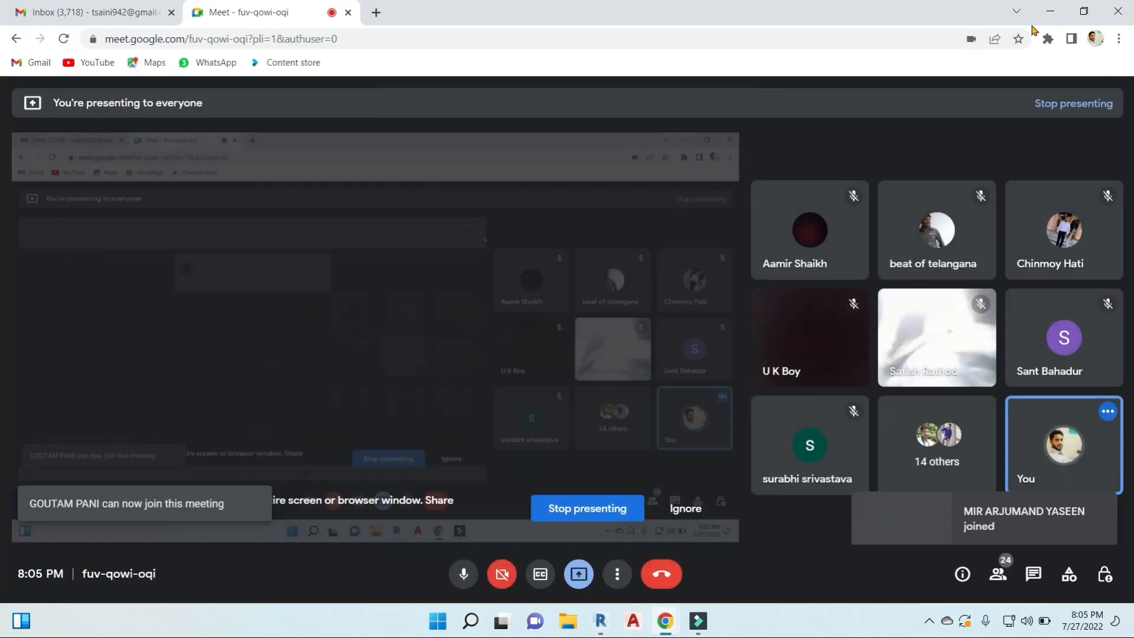
key("alt+Tab")
- Copy the topmost wall with the Multiple option on, placing five freehand copies one above another
left_click(303, 81)
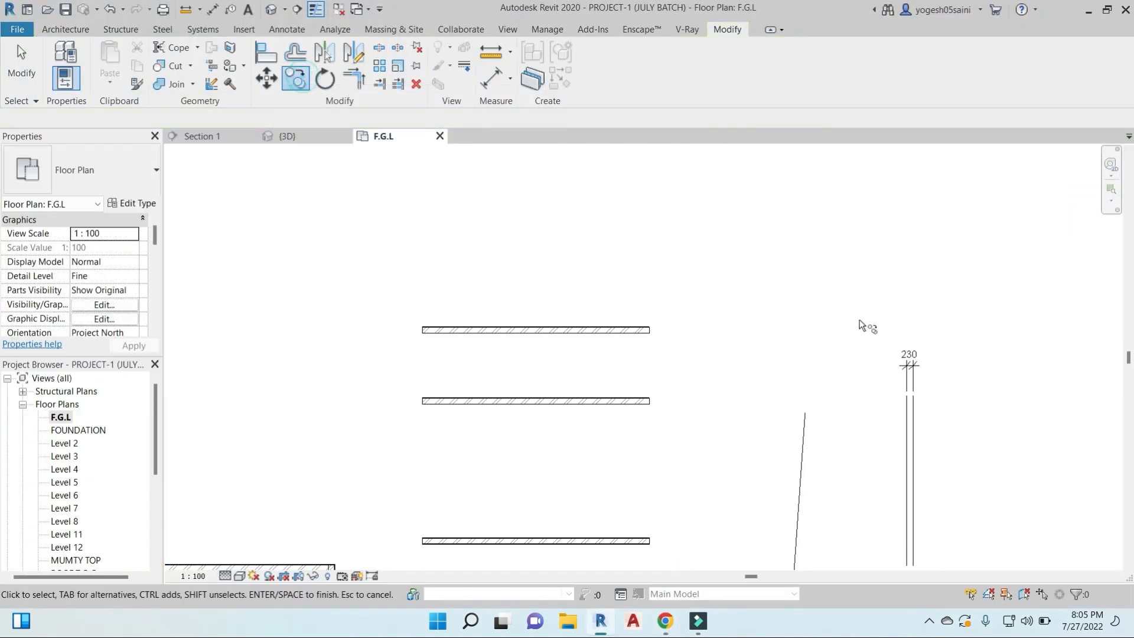
left_click(678, 334)
key("Return")
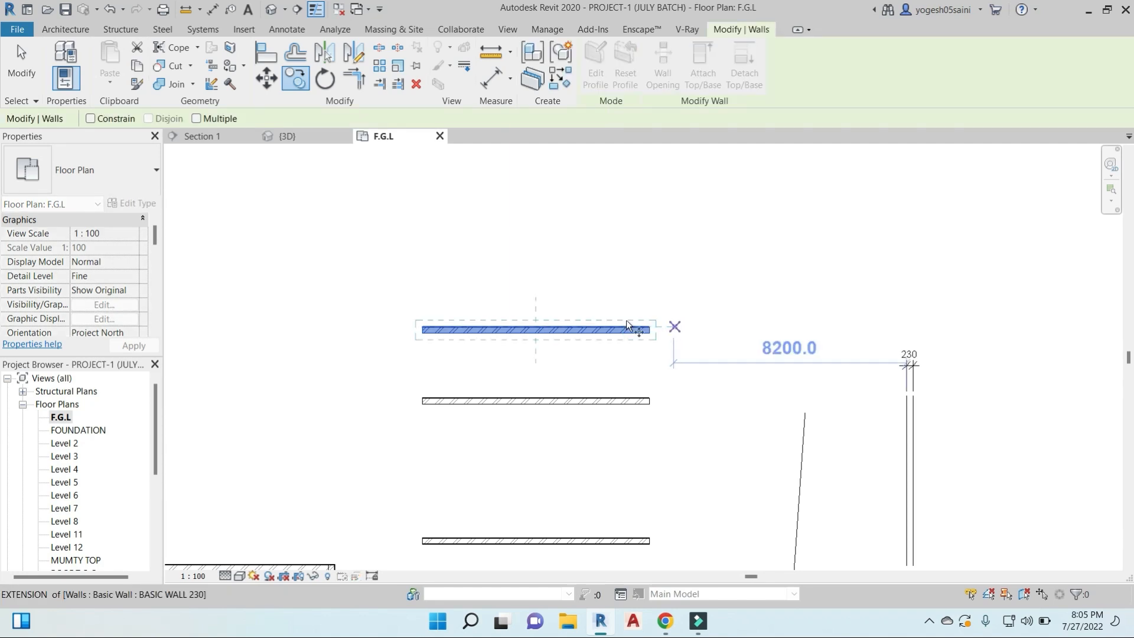
left_click(197, 119)
left_click(696, 330)
left_click(696, 262)
left_click(697, 208)
left_click(698, 162)
middle_click_drag(716, 193, 718, 335)
left_click(722, 249)
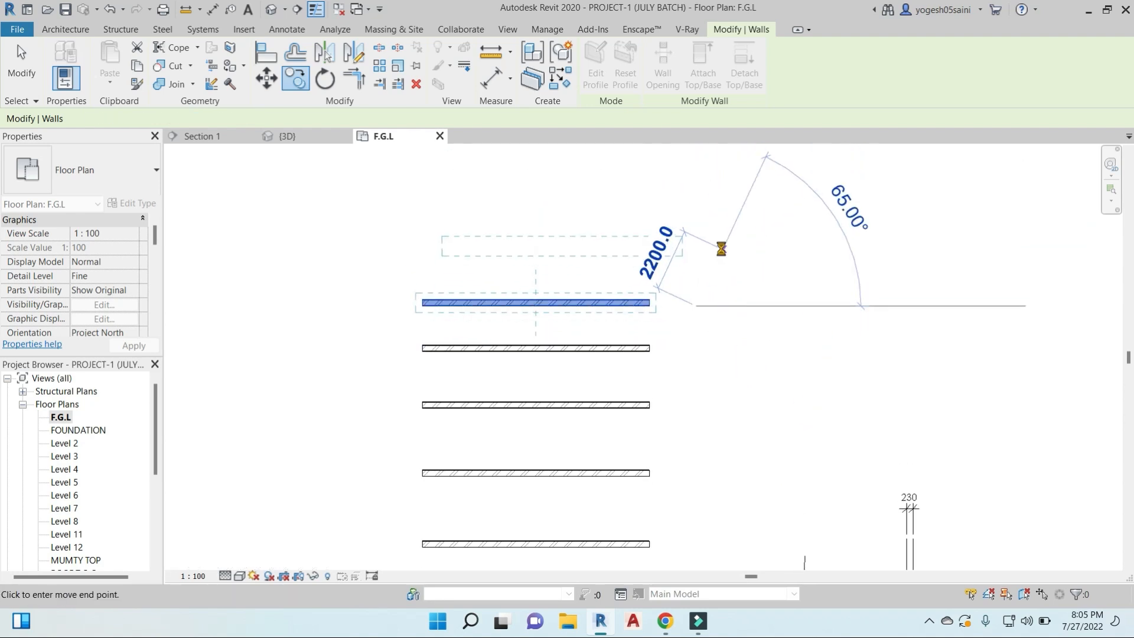
left_click(723, 201)
middle_click_drag(723, 183, 720, 316)
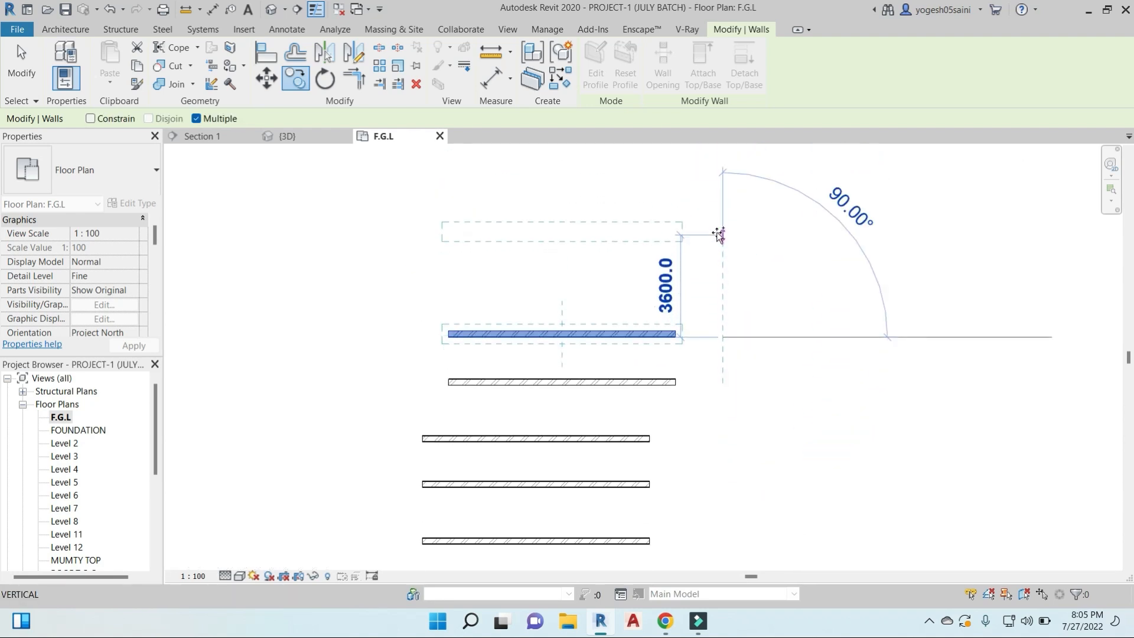
- Add four more copies straight above the topmost wall, each spaced 3800 mm from the previous one
type("38")
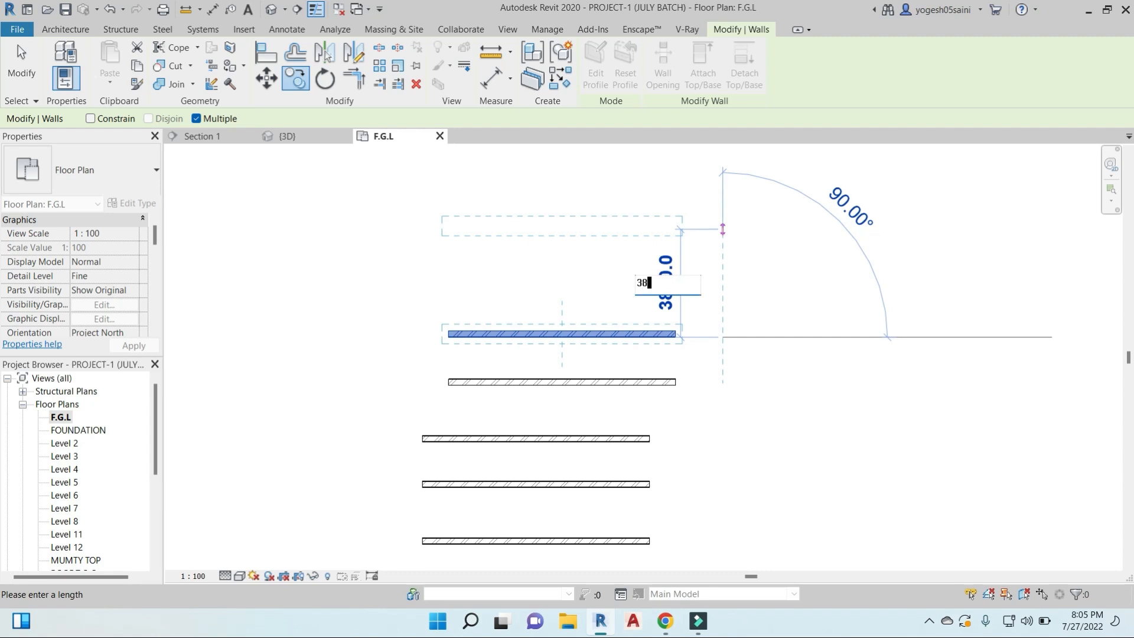
type("00")
key("Return")
scroll(691, 549, "down", 3)
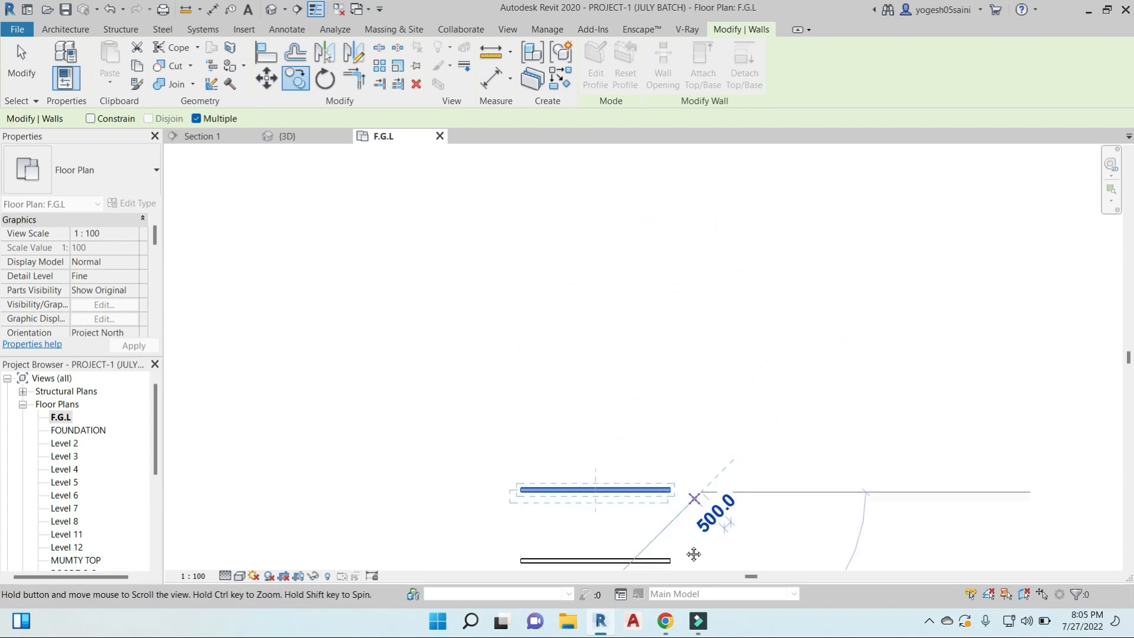
scroll(691, 217, "down", 1)
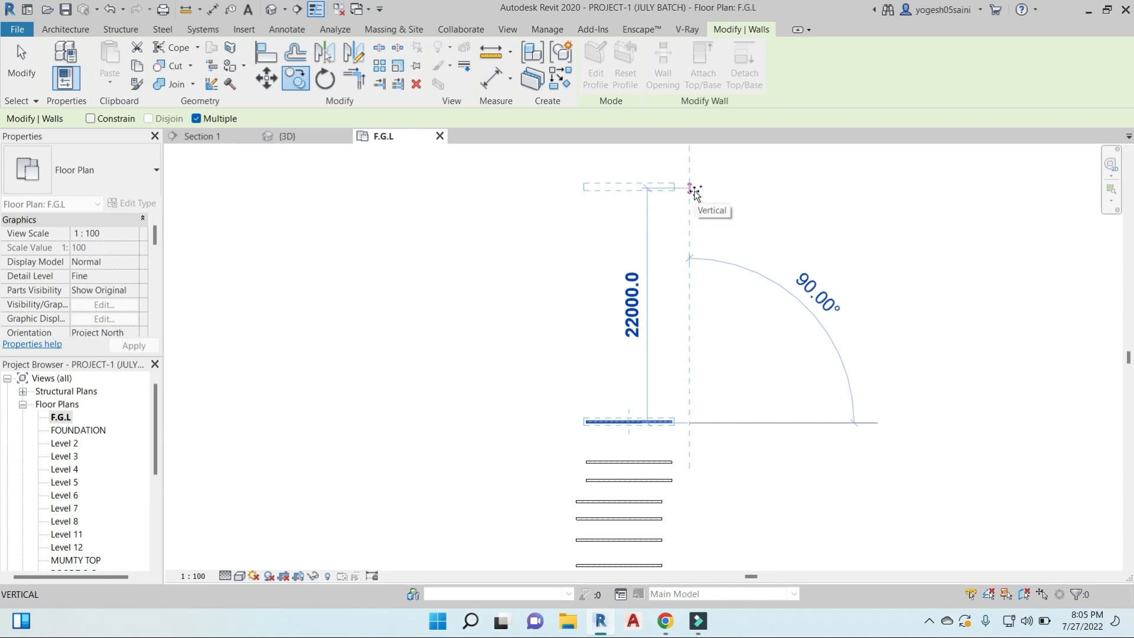
type("38")
key("Return")
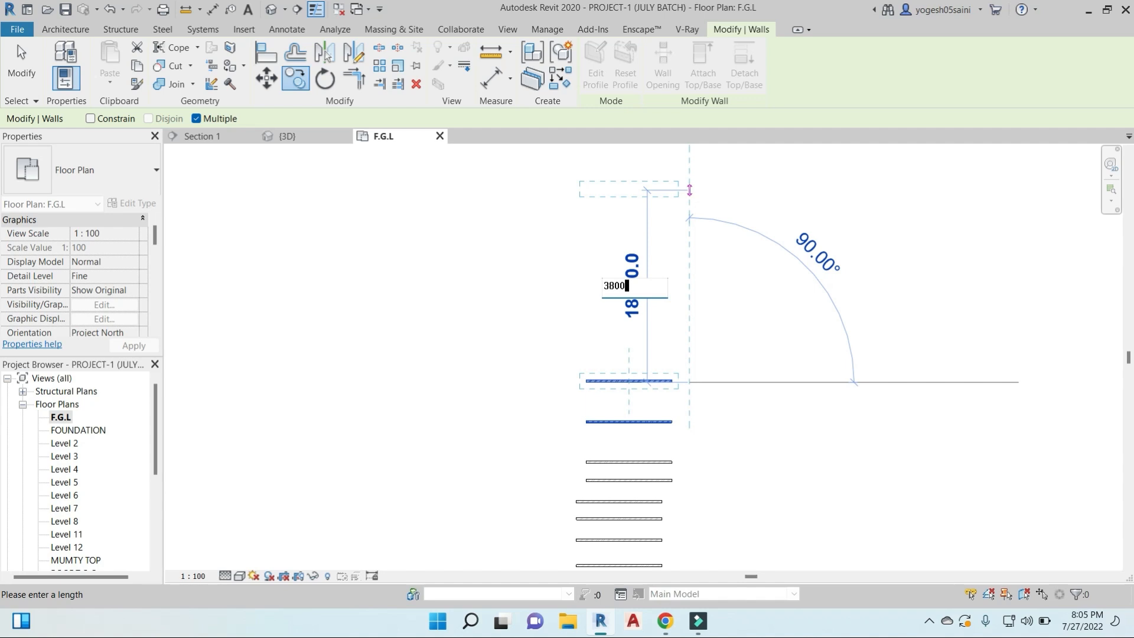
key("Return")
type("3800")
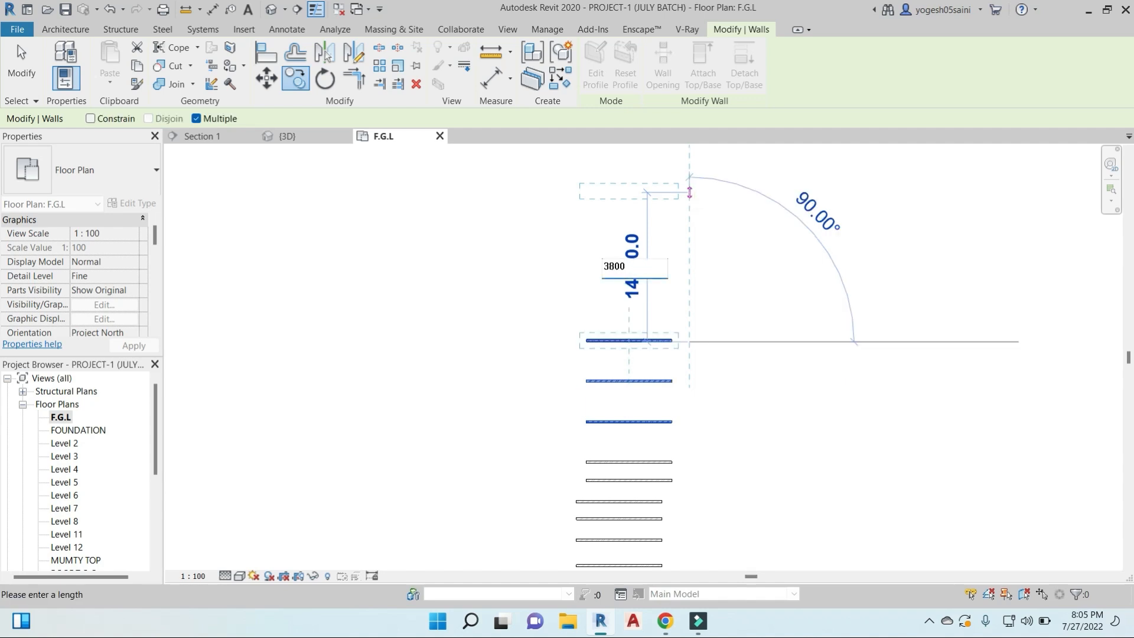
key("Return")
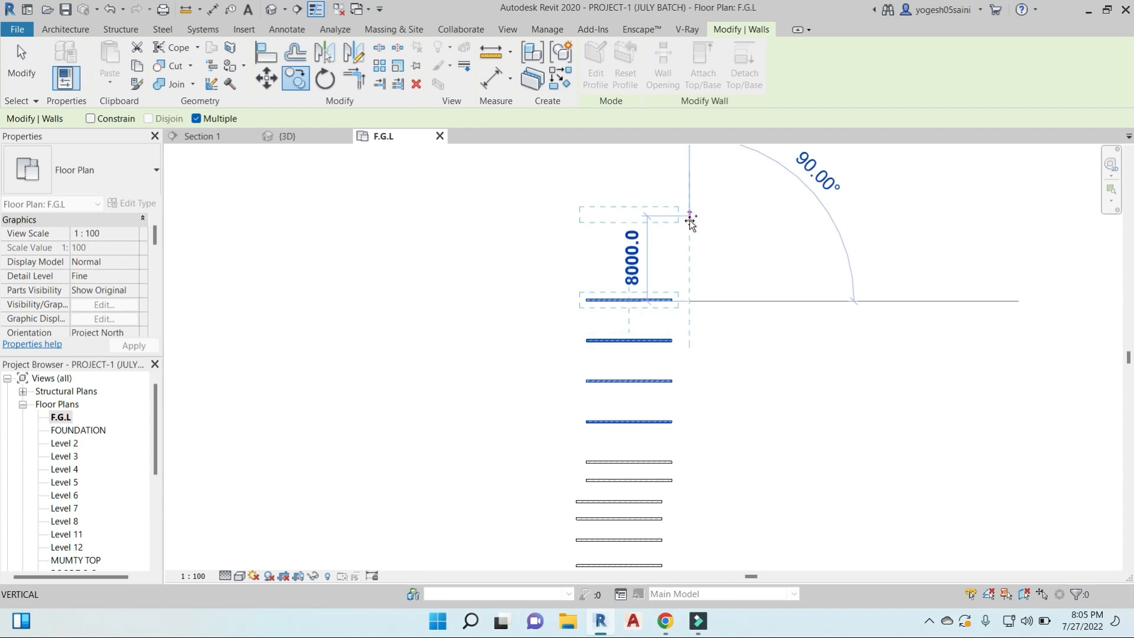
- Try the Constrain option while previewing further vertical and horizontal copies of the topmost wall, and end the Copy command
middle_click_drag(688, 314, 591, 343)
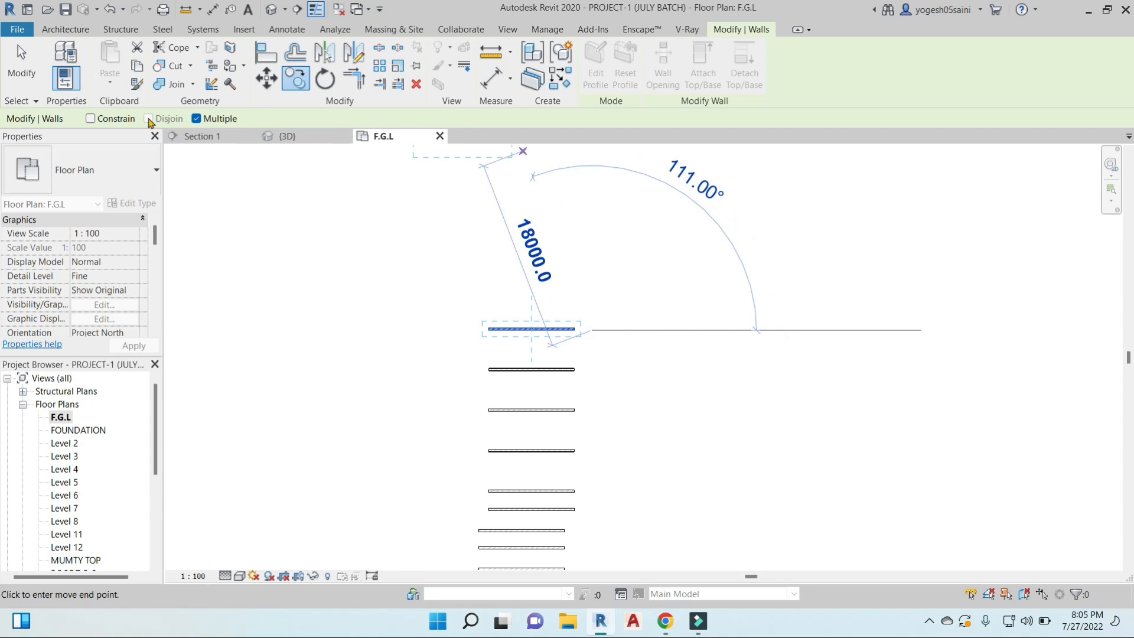
left_click(91, 118)
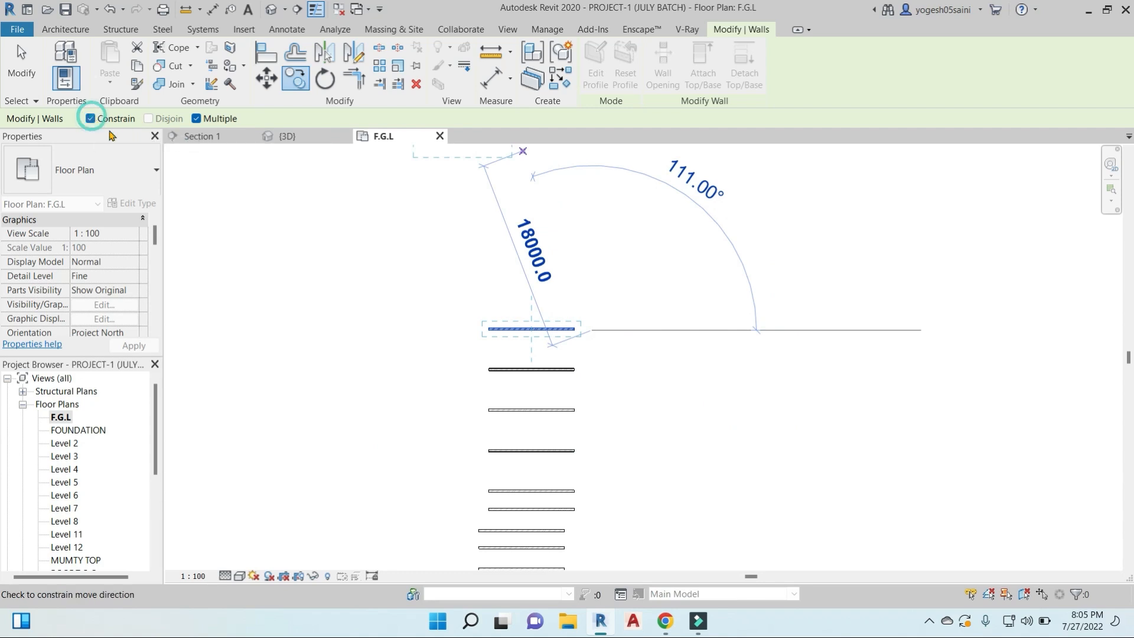
middle_click_drag(618, 206, 628, 297)
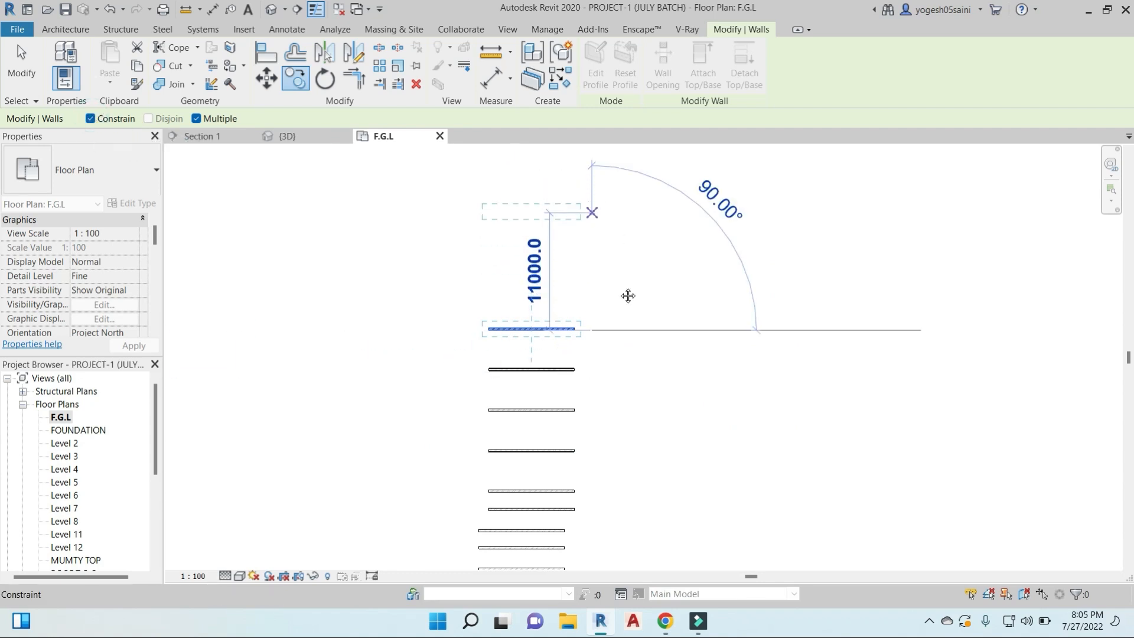
scroll(638, 381, "down", 1)
middle_click_drag(641, 384, 625, 285)
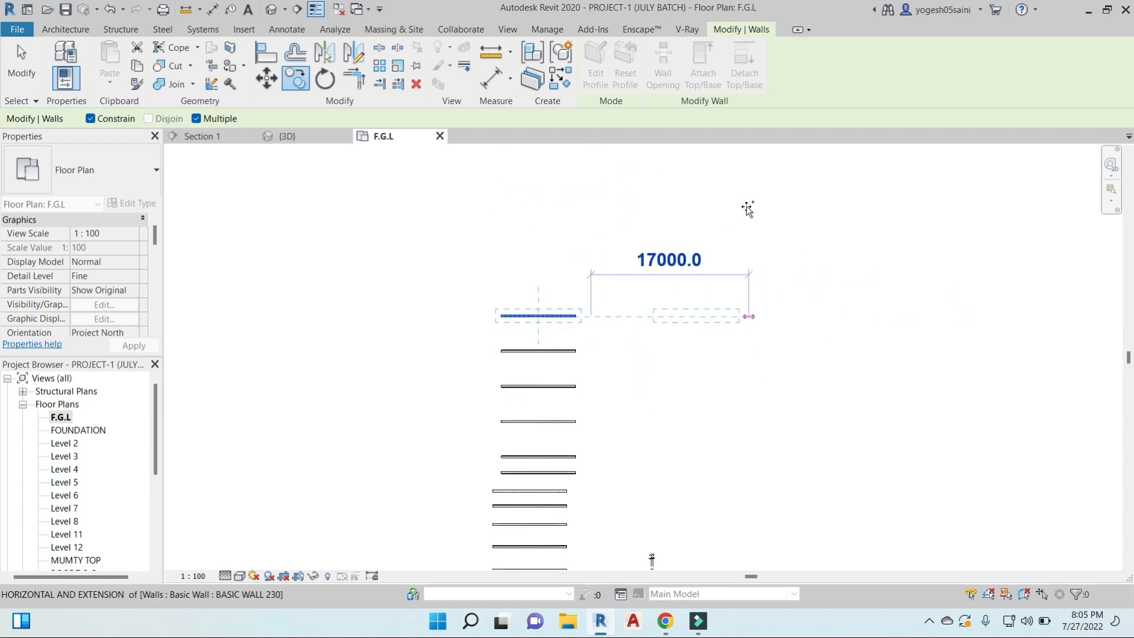
left_click(91, 118)
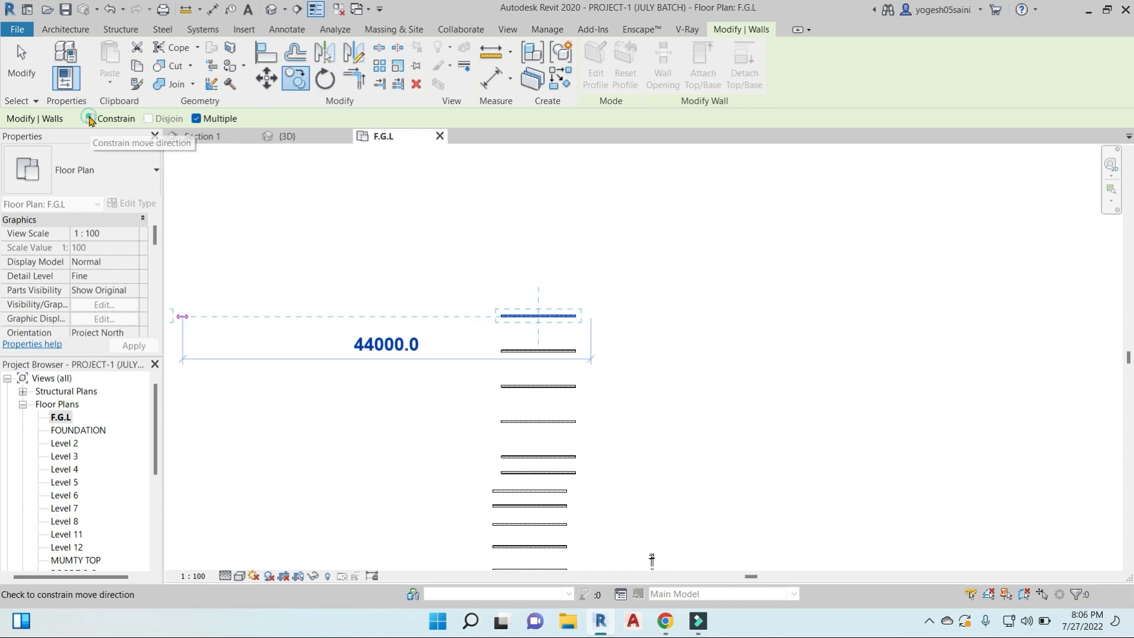
left_click(92, 119)
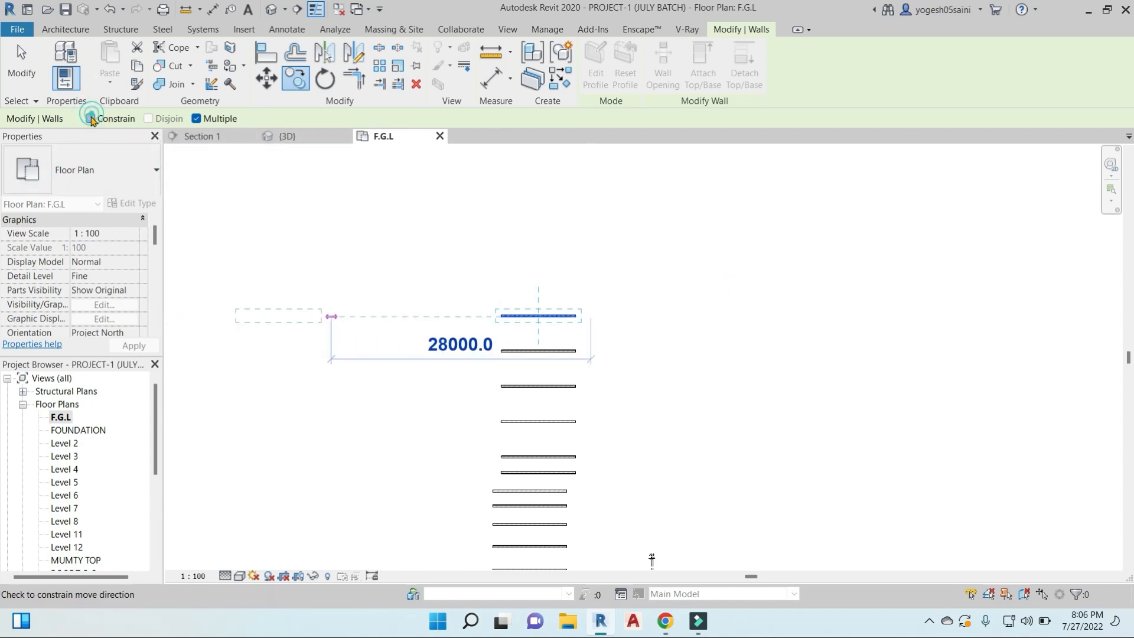
key("Escape")
key("Escape")
- Delete the stacked horizontal walls and the detail lines, dimension and beds beside the room layout
scroll(378, 233, "down", 4)
left_click_drag(461, 236, 584, 452)
key("Delete")
middle_click_drag(614, 339, 615, 274)
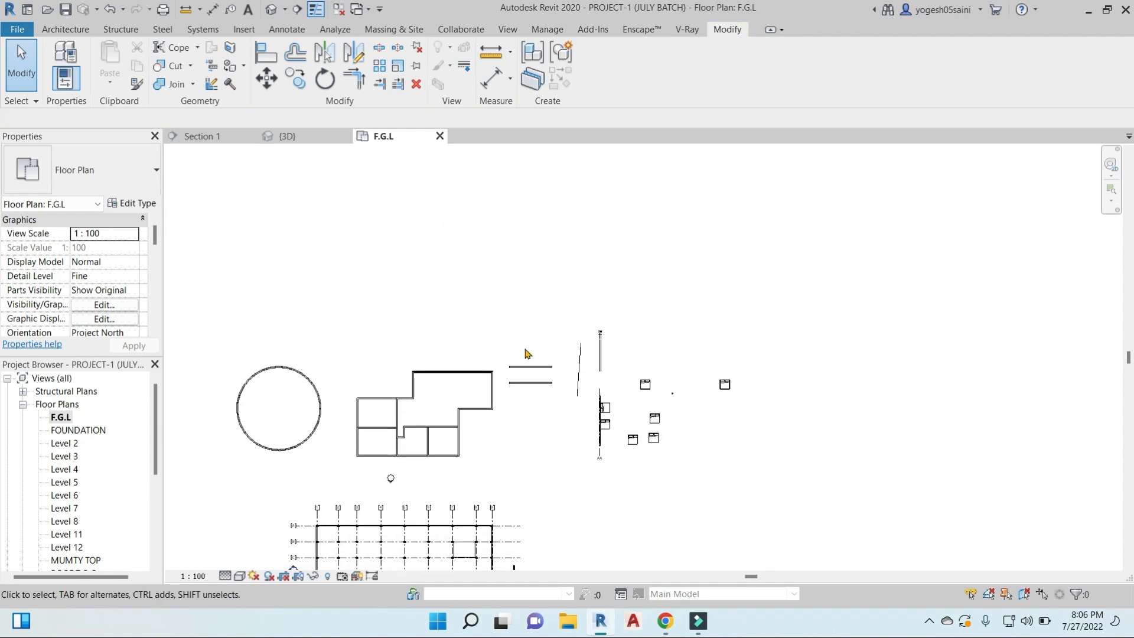
middle_click_drag(554, 421, 598, 382)
left_click_drag(543, 303, 818, 448)
key("Delete")
- Draw a vertical Thin Lines detail line east of the room layout, spanning roughly the layout's full height
middle_click_drag(585, 384, 593, 353)
scroll(458, 329, "up", 3)
left_click_drag(379, 223, 678, 410)
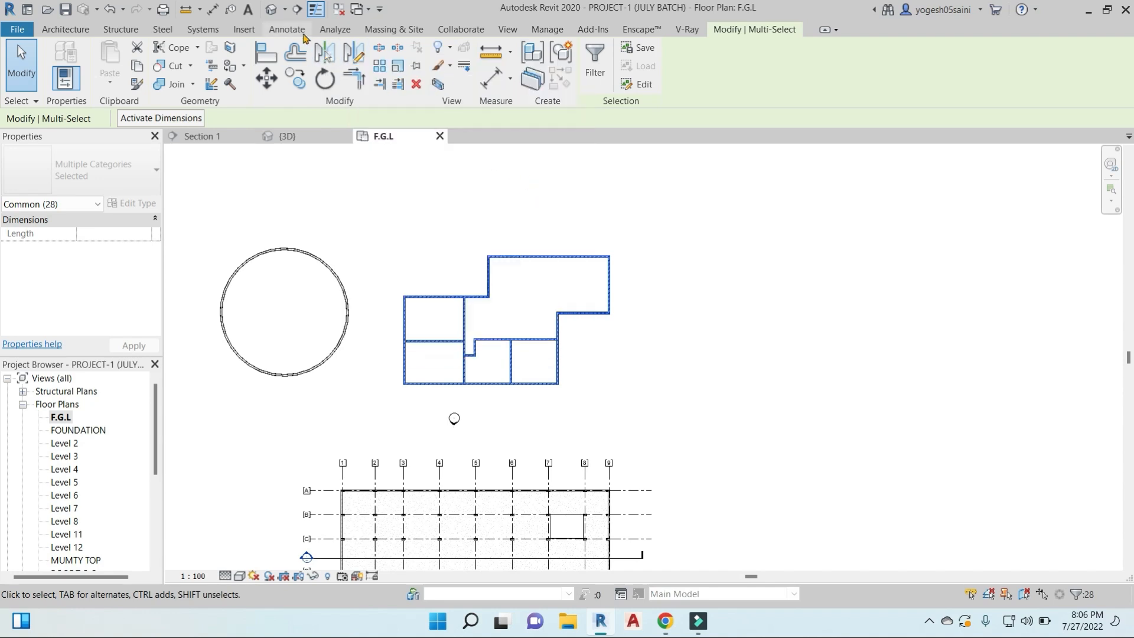
left_click(581, 395)
left_click(558, 370)
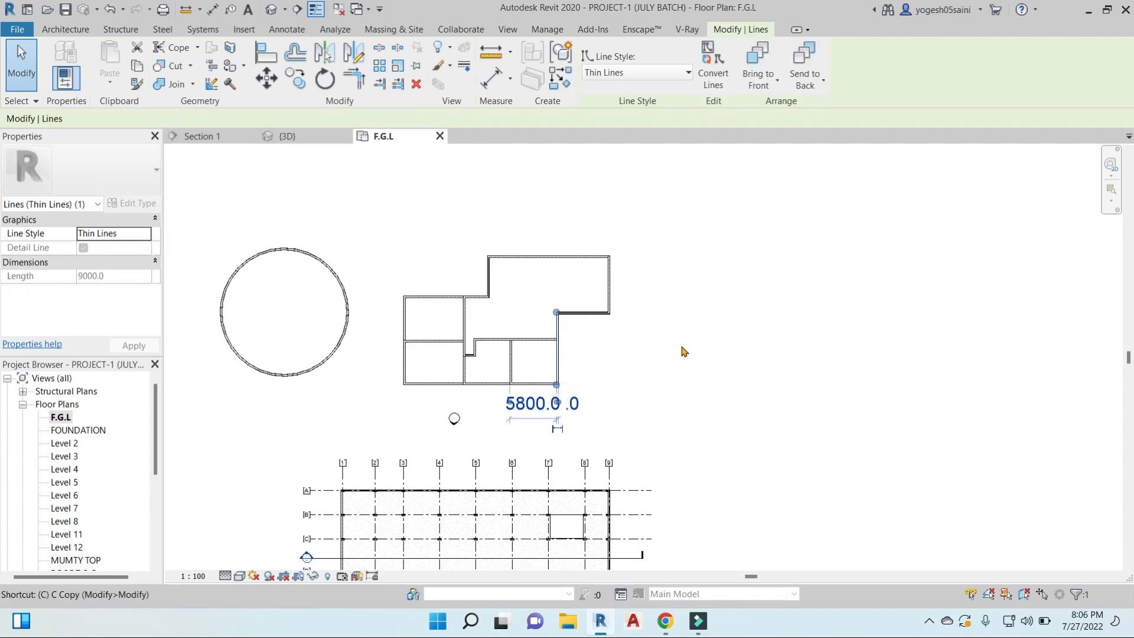
key("s")
left_click(674, 256)
left_click(674, 387)
key("Escape")
key("Escape")
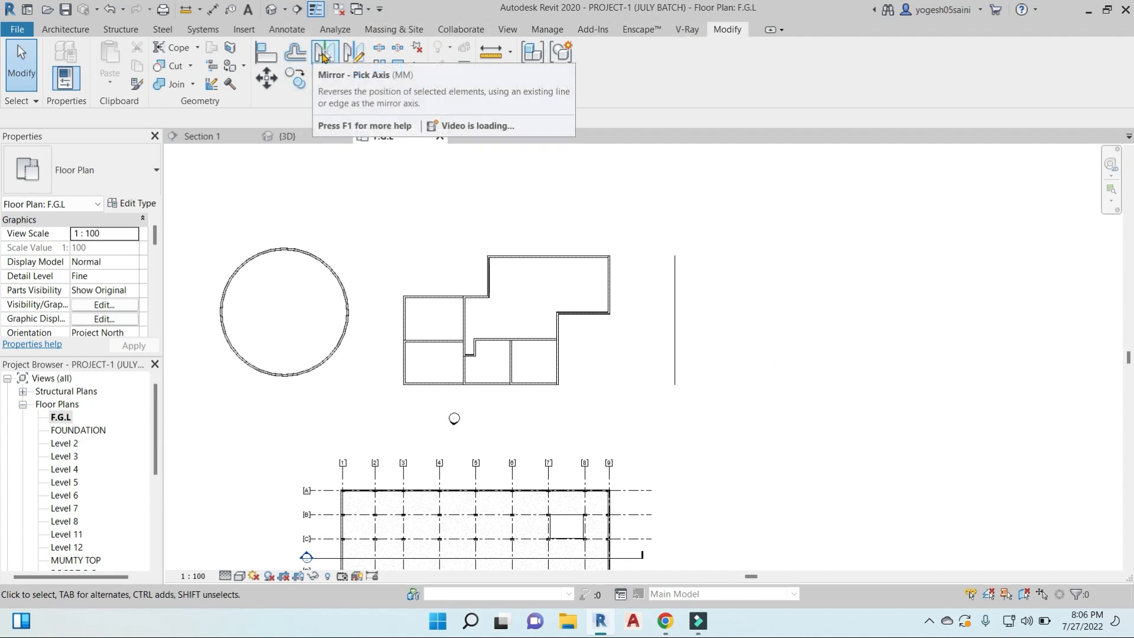
- Mirror the whole room layout about the vertical detail line with Mirror - Pick Axis, keeping the Copy option on
left_click(323, 55)
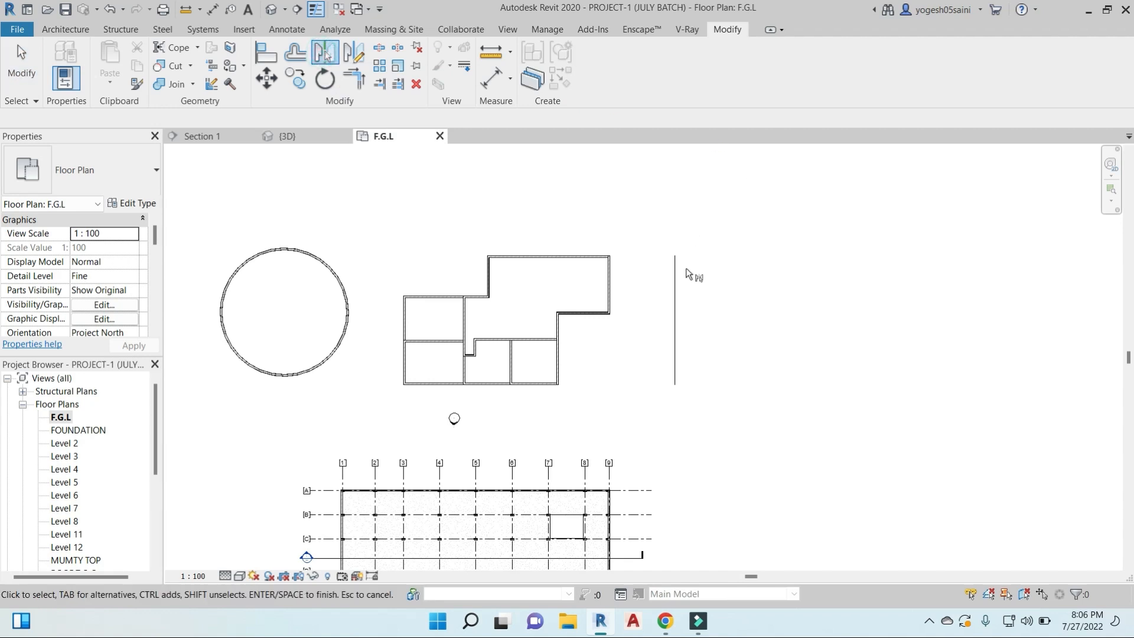
left_click_drag(369, 226, 633, 393)
key("Return")
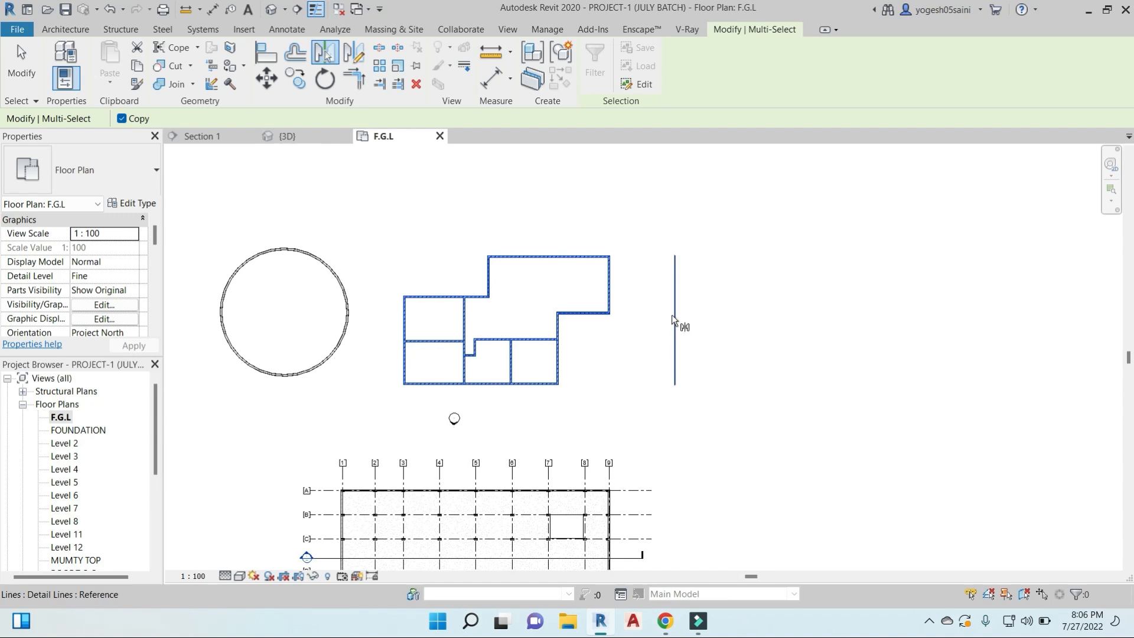
left_click(672, 314)
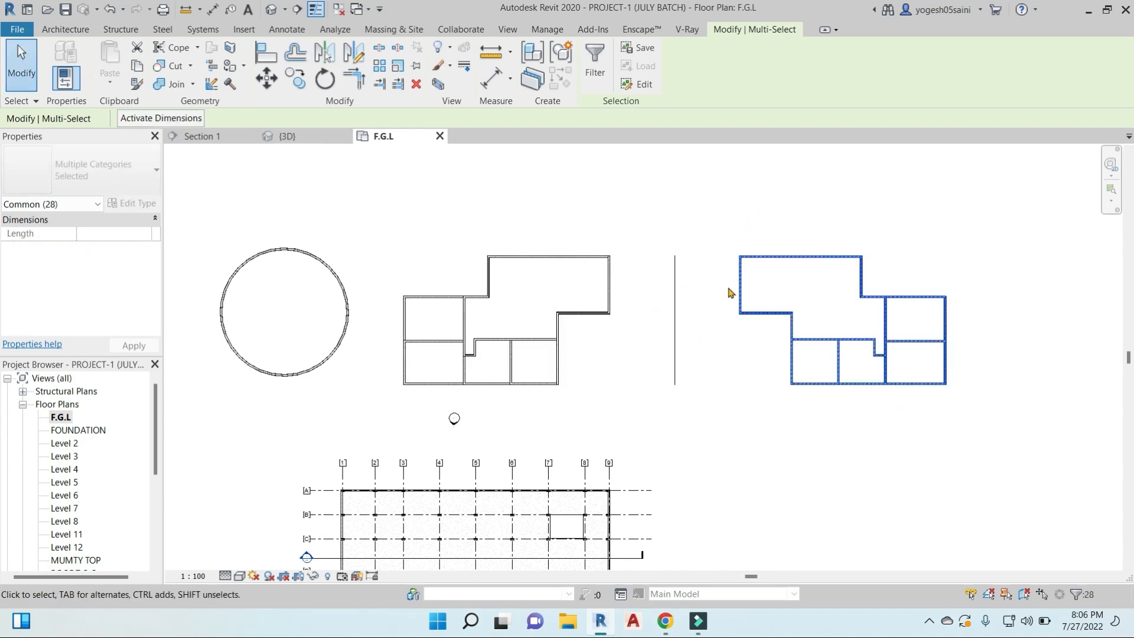
left_click(728, 220)
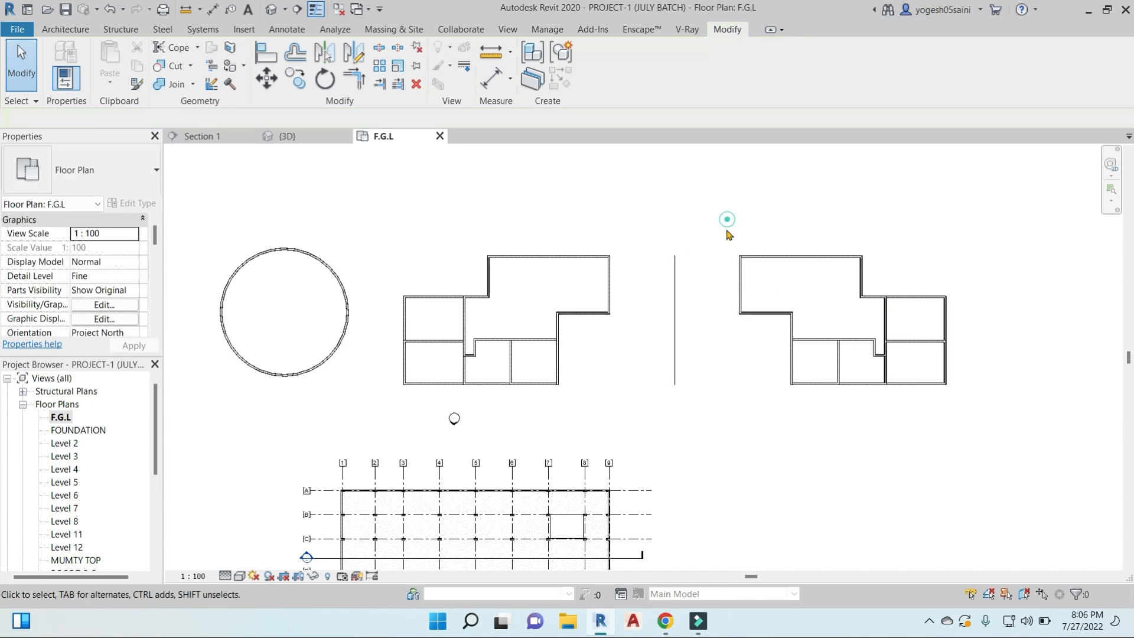
- Delete the mirrored copy, and mirror the original room layout about the vertical detail line with Mirror - Pick Axis and Copy off
left_click_drag(722, 222, 1004, 421)
key("Delete")
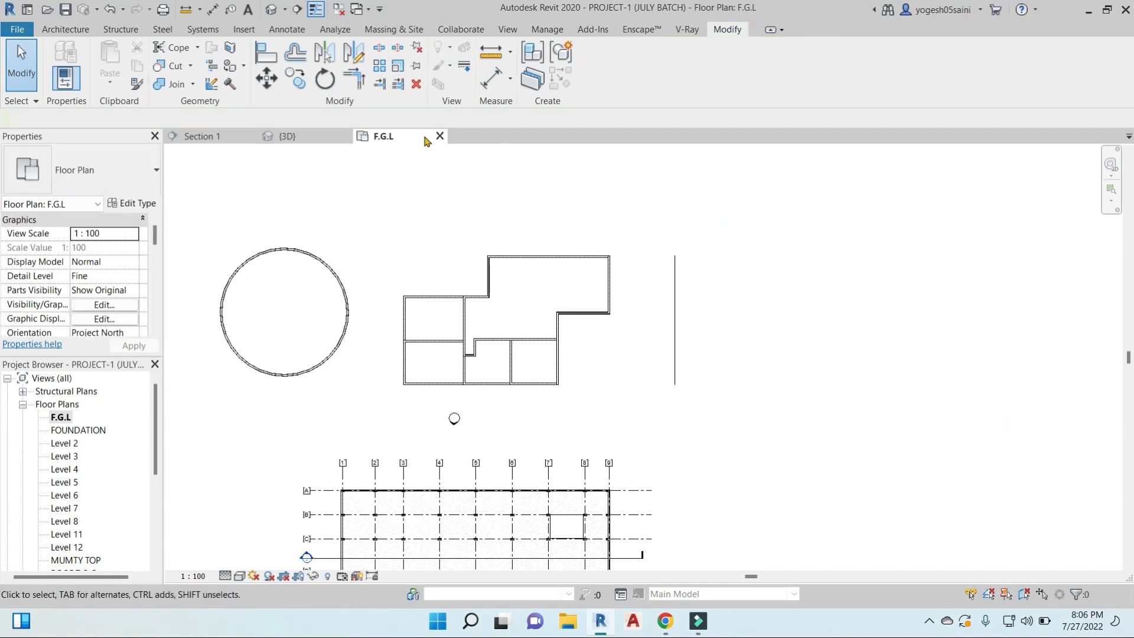
left_click(326, 57)
key("Escape")
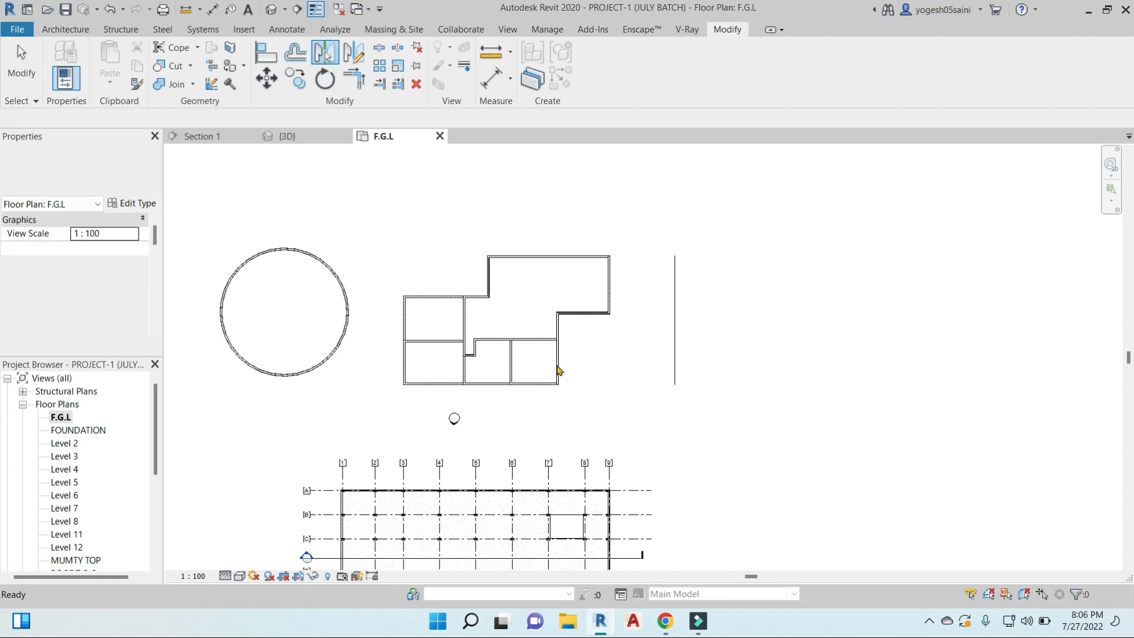
left_click_drag(380, 216, 637, 400)
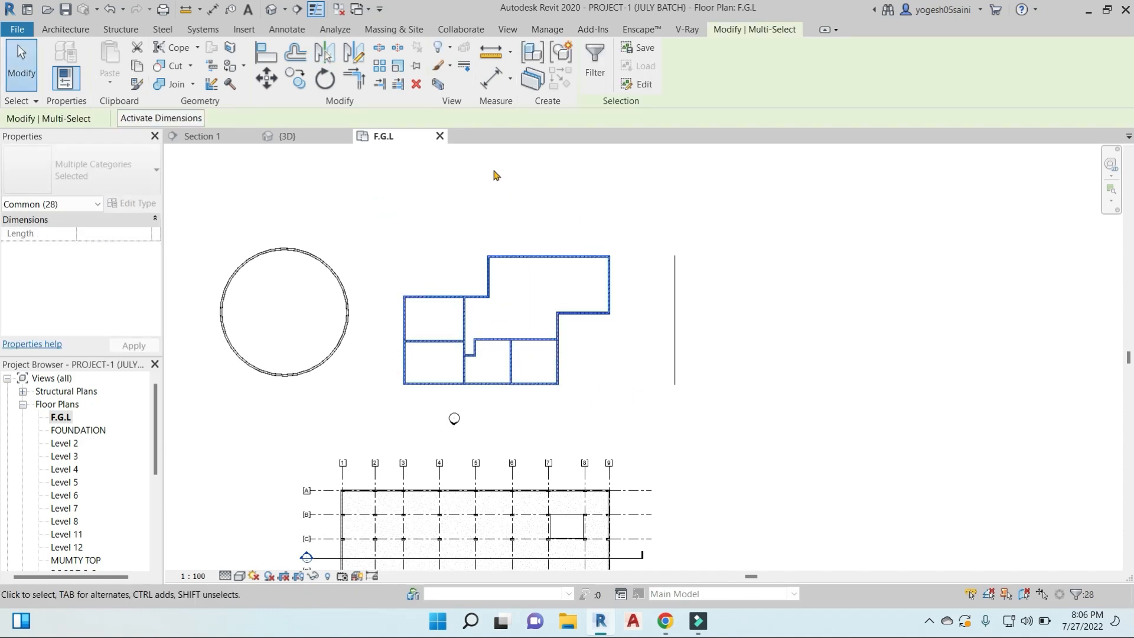
left_click(327, 56)
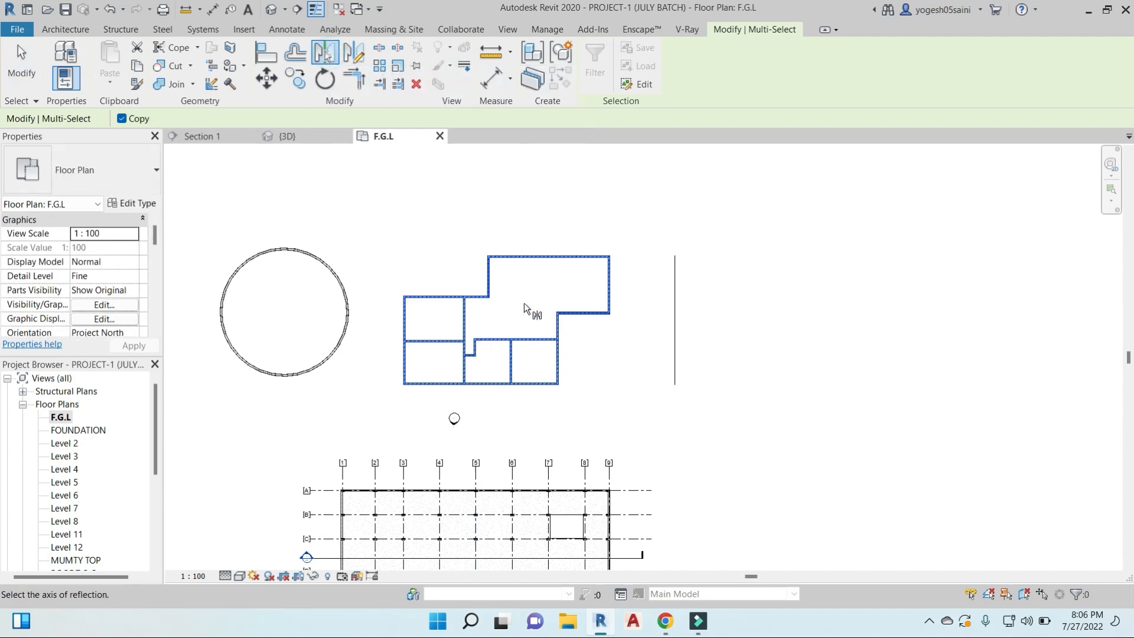
left_click(121, 119)
left_click(675, 260)
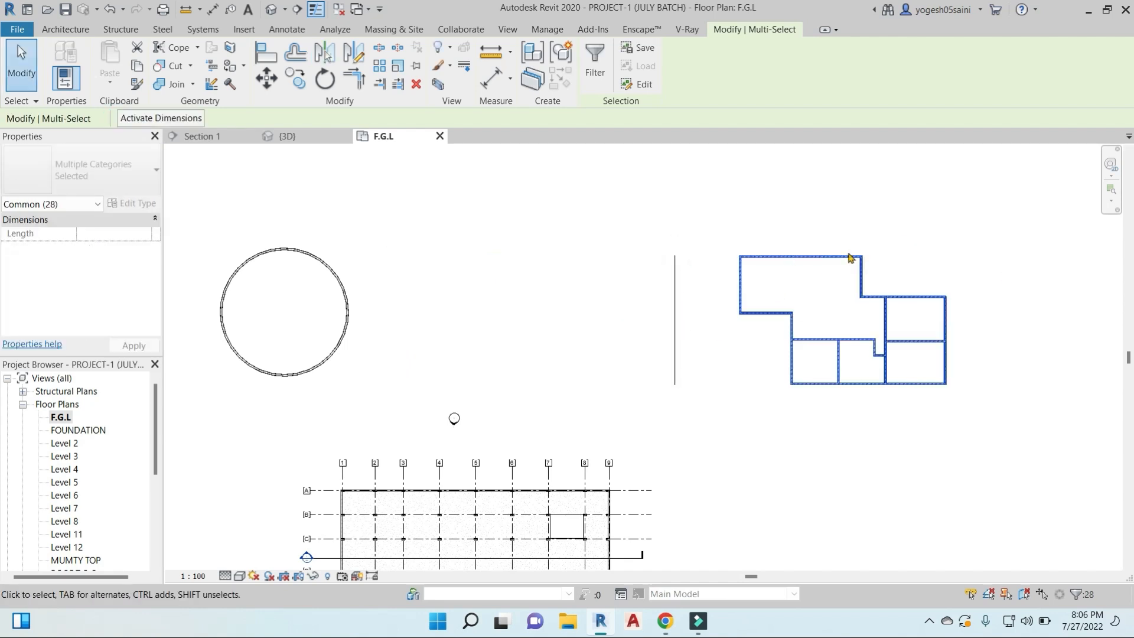
- Mirror the selected layout back across the vertical detail line with Mirror - Pick Axis, keeping Copy on
left_click(333, 54)
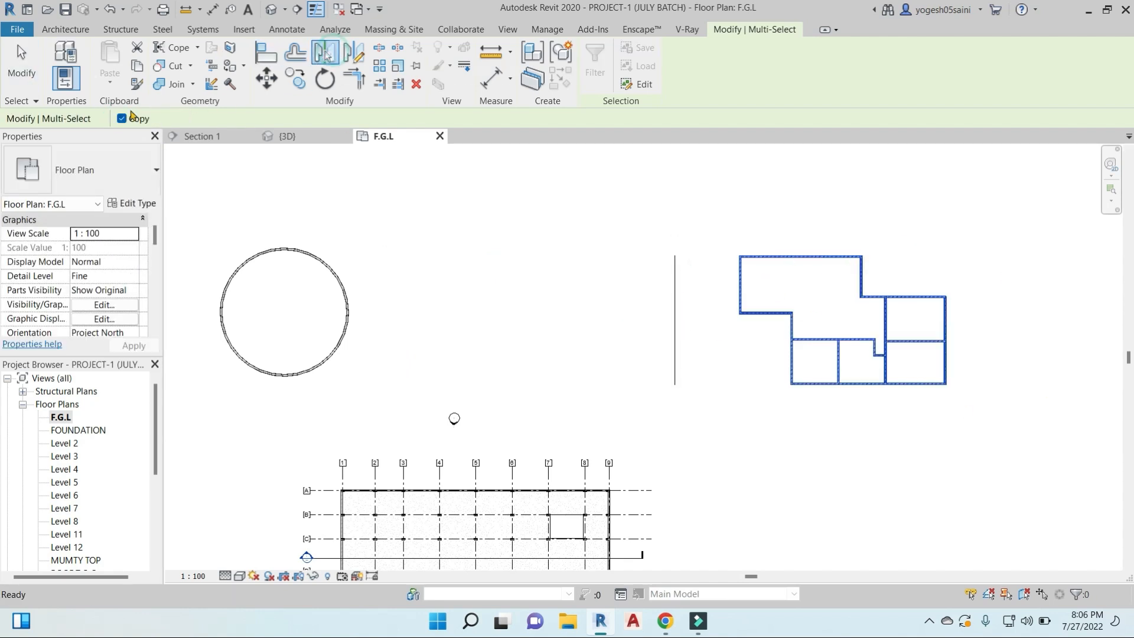
left_click(675, 286)
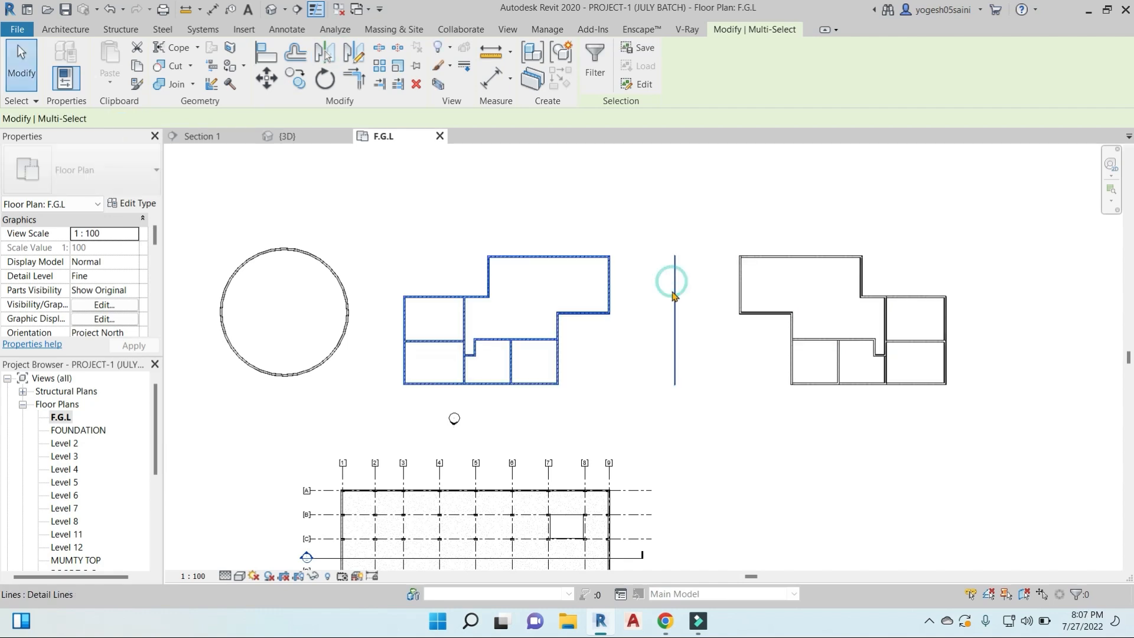
scroll(679, 343, "down", 2)
middle_click_drag(706, 354, 620, 368)
left_click(618, 369)
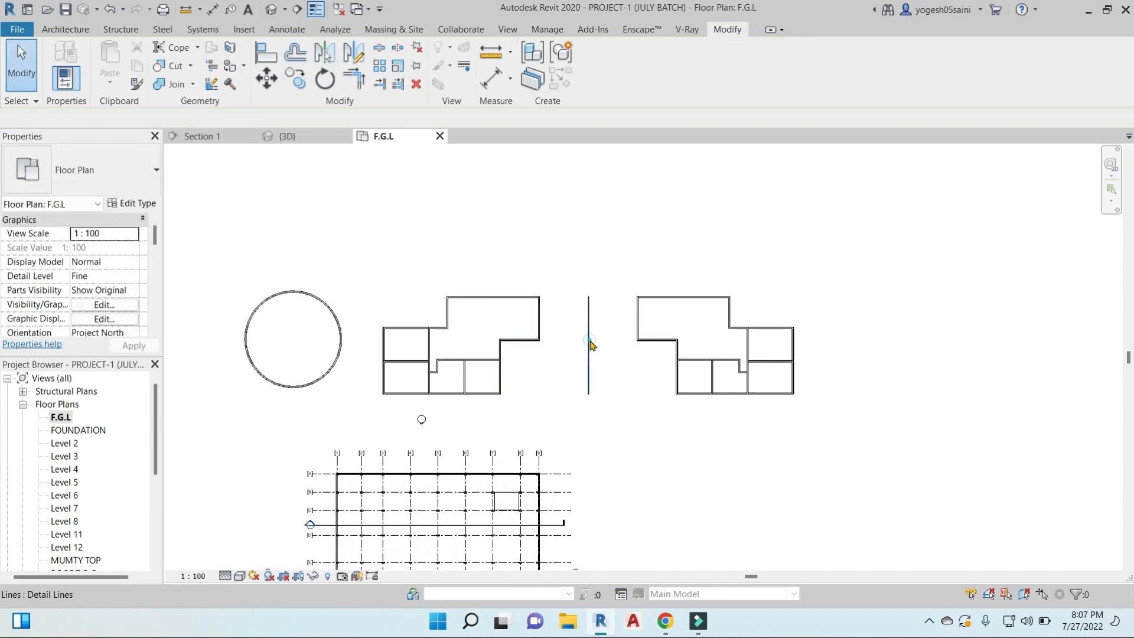
- Stretch the upper end of the vertical detail line north beyond the layouts, to a length of about 21000
left_click(589, 348)
left_click_drag(588, 297, 588, 161)
scroll(687, 543, "down", 1)
left_click_drag(613, 255, 613, 334)
middle_click_drag(652, 355, 660, 314)
left_click(561, 396)
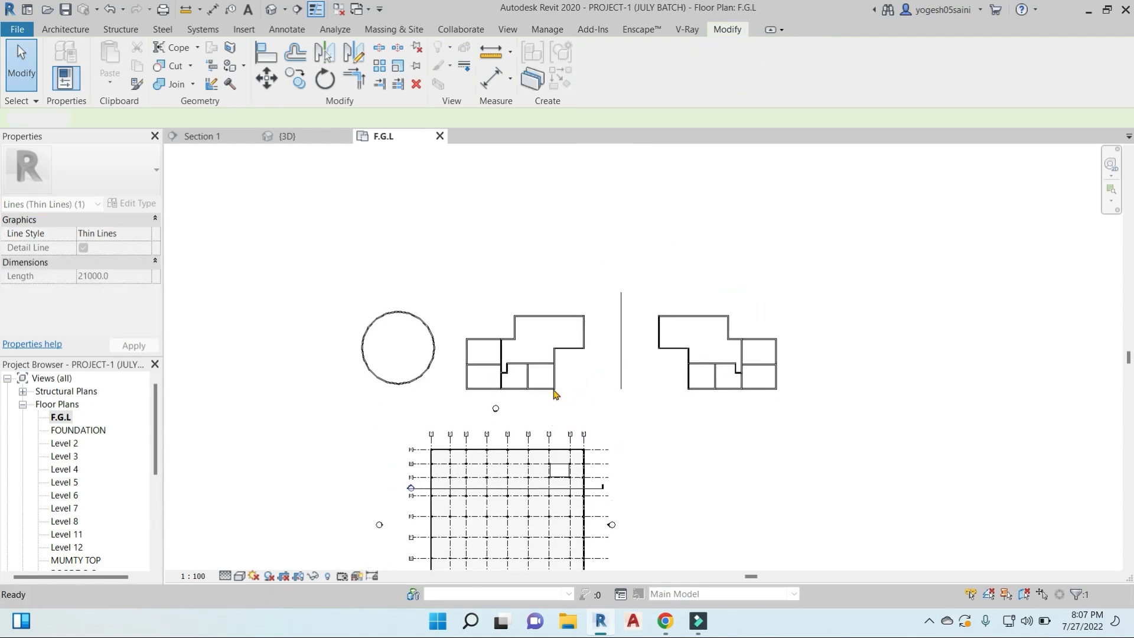
- Mirror a copy of the western room layout northward with Mirror - Draw Axis, using a horizontal axis just above its top wall
left_click_drag(444, 294, 622, 407)
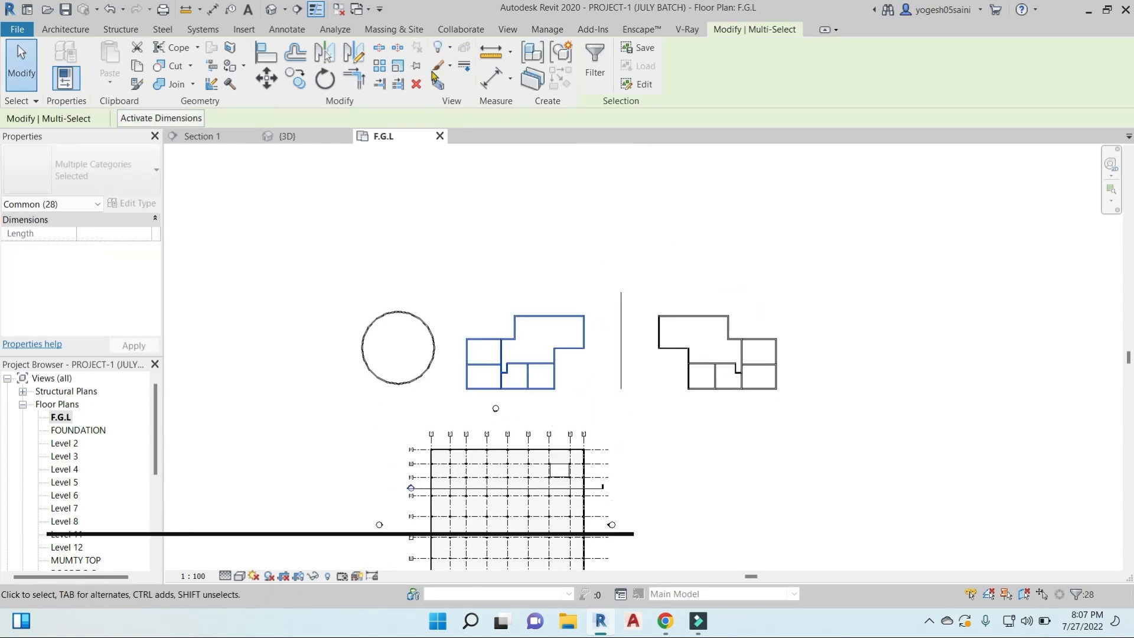
left_click(357, 55)
scroll(555, 304, "up", 6)
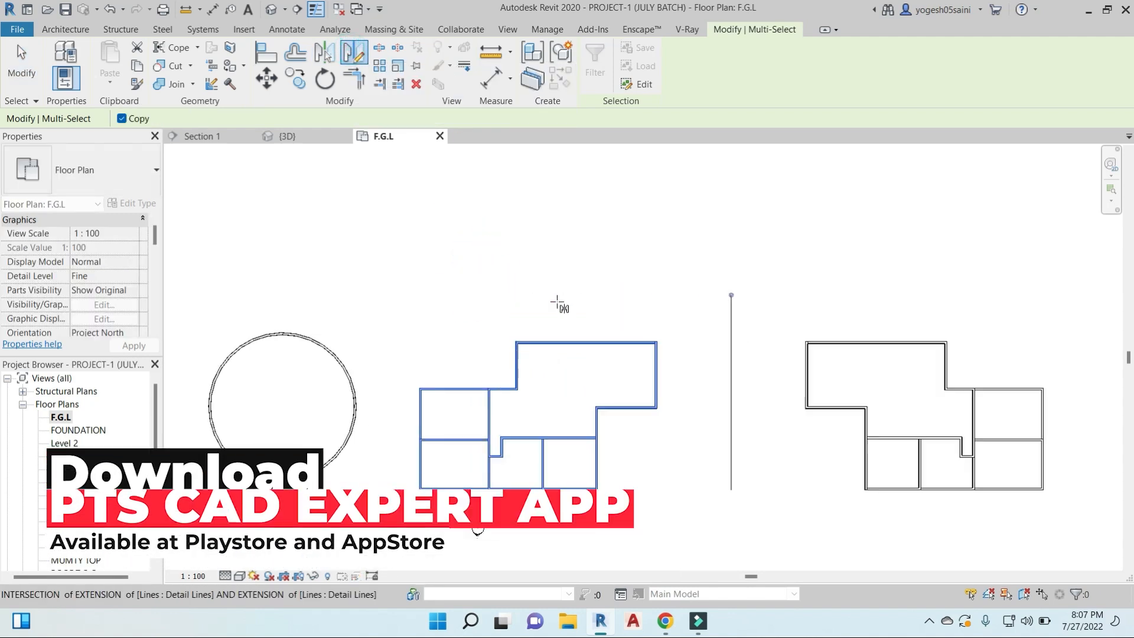
scroll(727, 347, "up", 3)
left_click(730, 330)
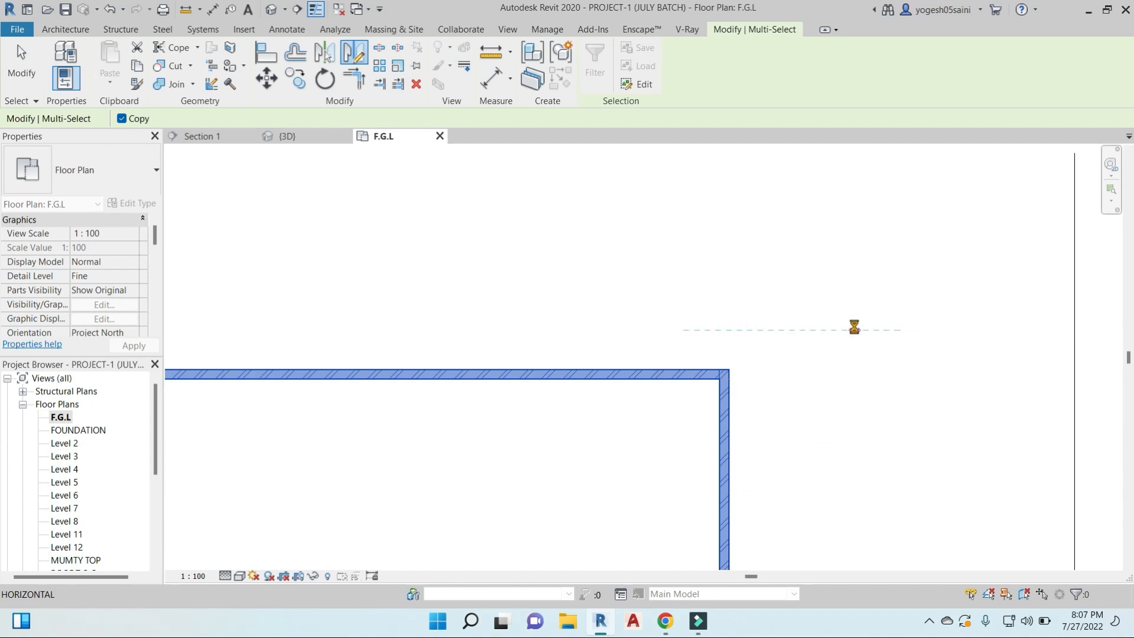
scroll(895, 321, "down", 6)
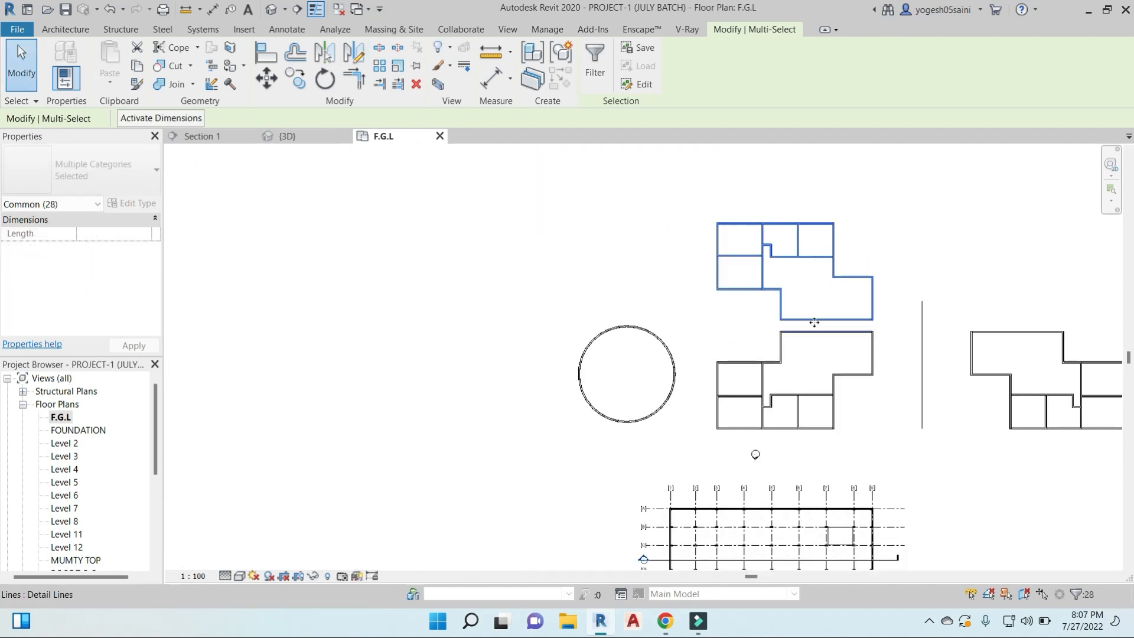
middle_click_drag(814, 323, 646, 310)
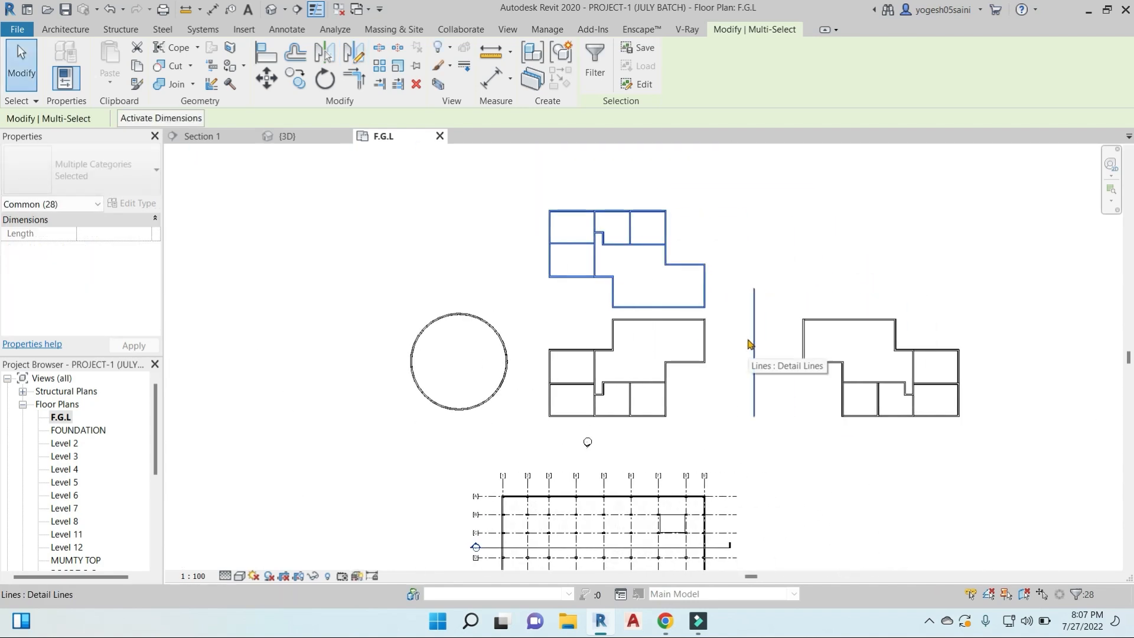
- Delete both halves of the circular wall west of the room layouts
key("Escape")
left_click(502, 356)
key("Delete")
left_click(494, 389)
key("Delete")
- Mirror copies of the two stacked room layouts westward with Mirror - Draw Axis, using a vertical axis just beside their west walls
left_click_drag(521, 188, 738, 430)
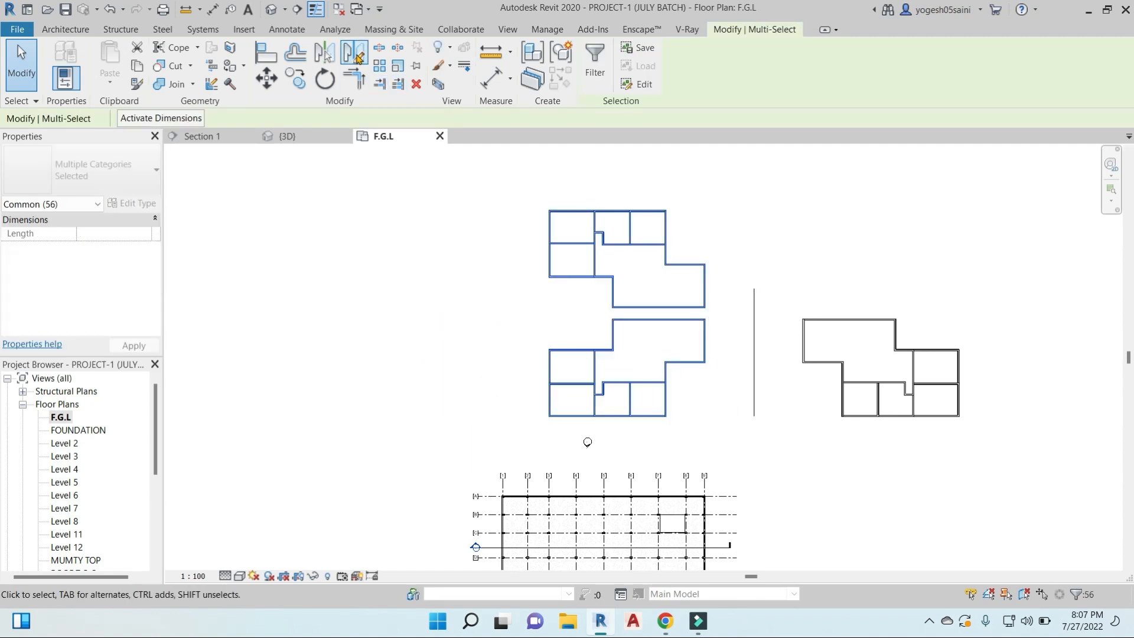
left_click(354, 53)
left_click(538, 227)
left_click(538, 305)
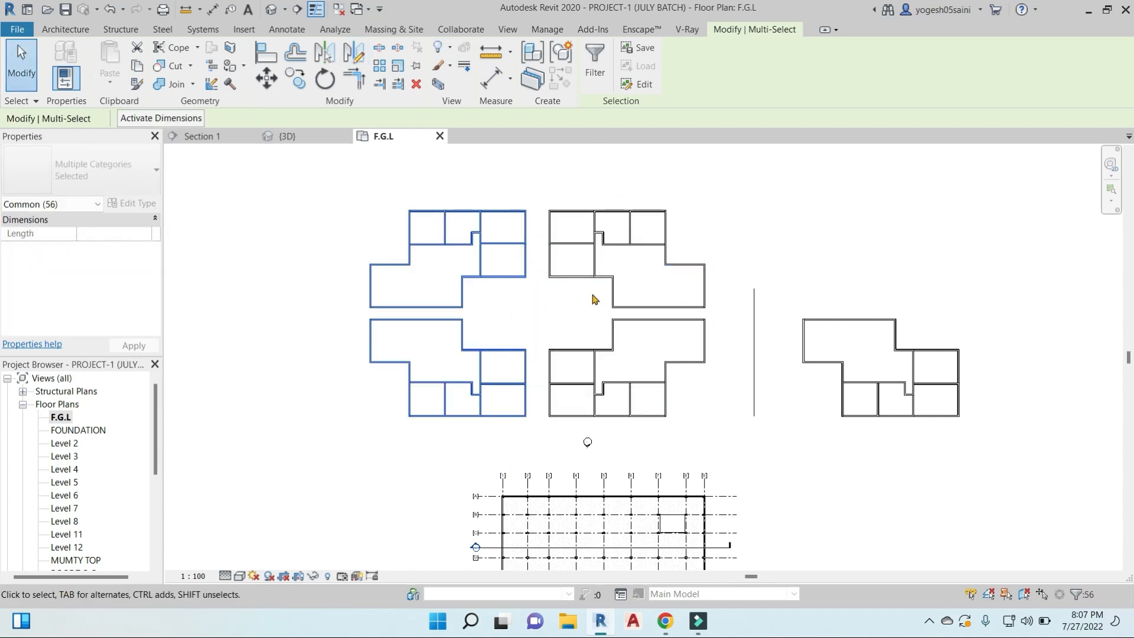
- Switch to the Google Meet call in Chrome, admit the waiting participant, and return to Revit
mouse_move(672, 635)
left_click(593, 499)
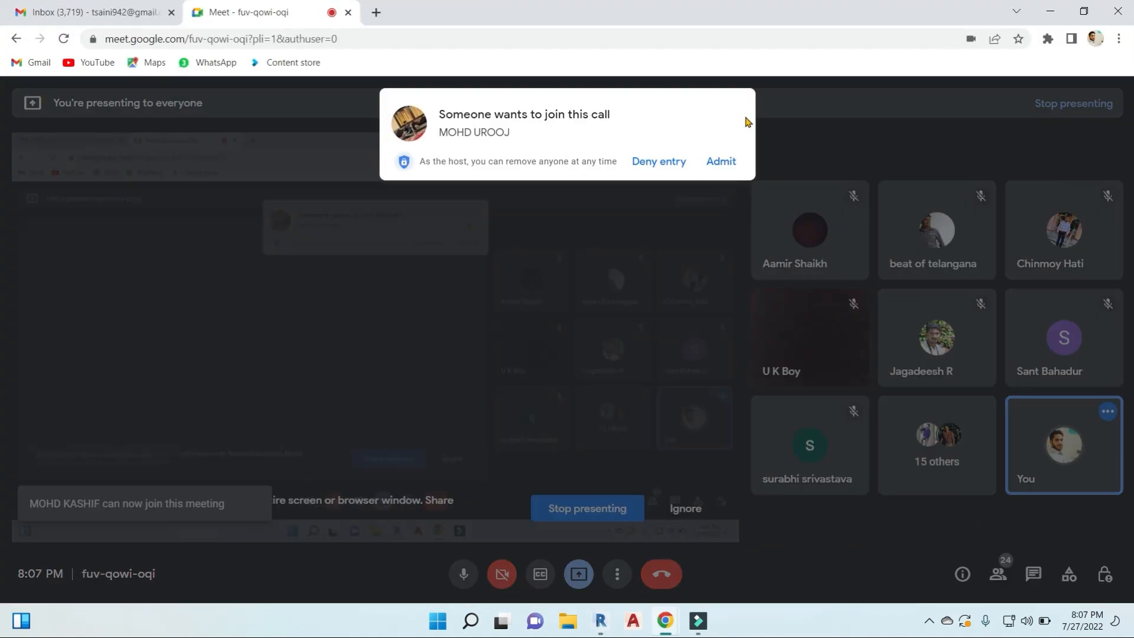
left_click(721, 159)
left_click(1050, 10)
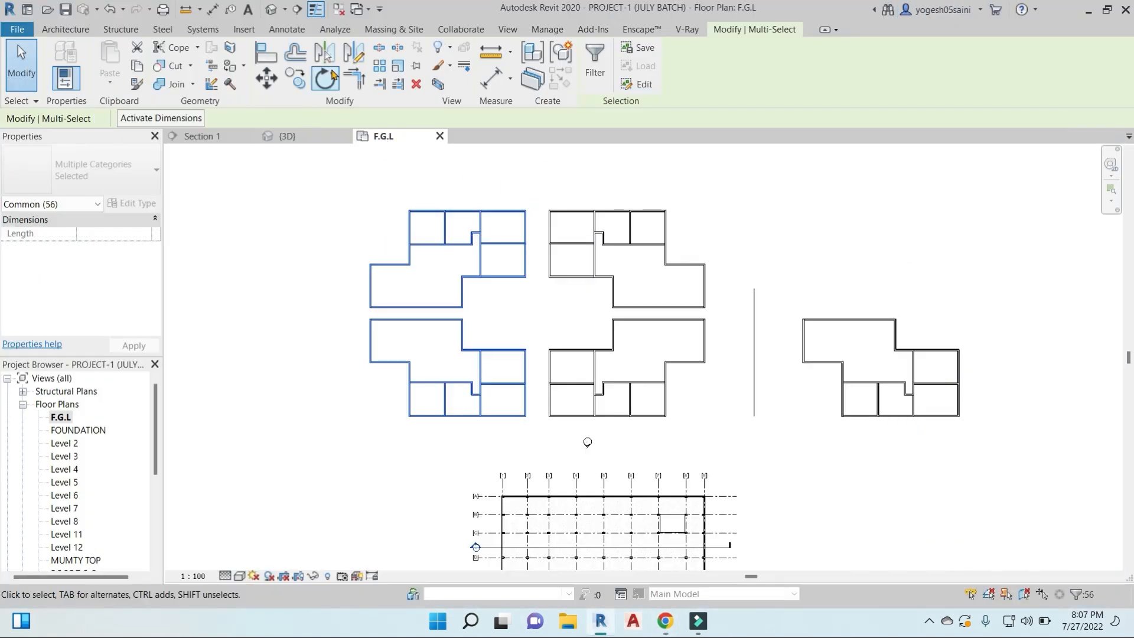
- Rotate the two newly mirrored western layouts 90° clockwise about their default center, starting from a horizontal ray
left_click(332, 76)
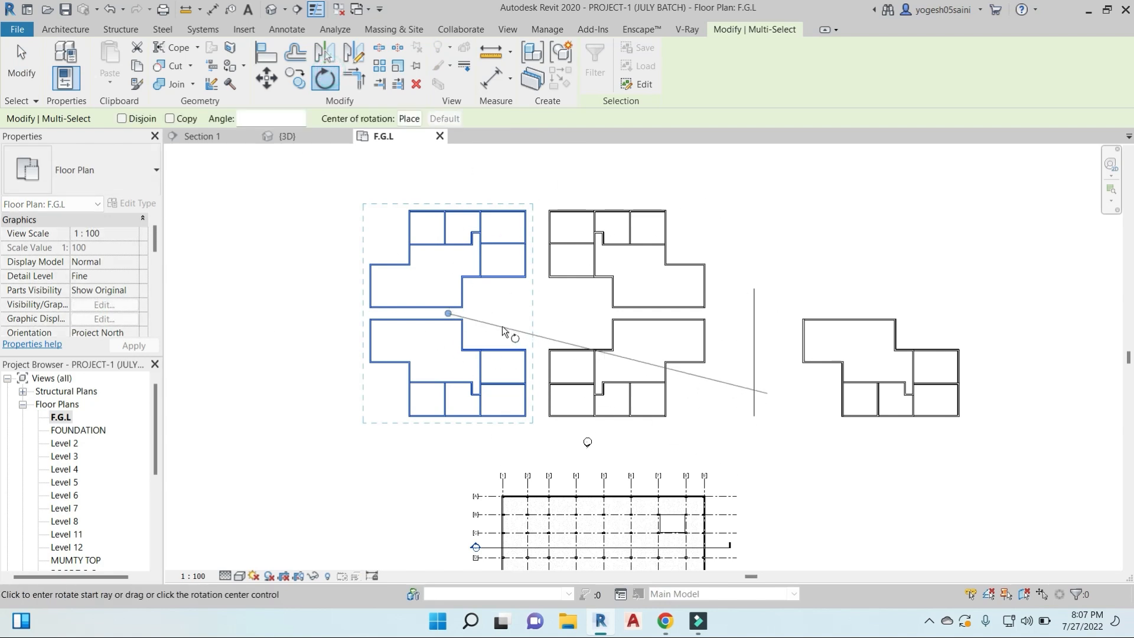
middle_click_drag(457, 328, 624, 306)
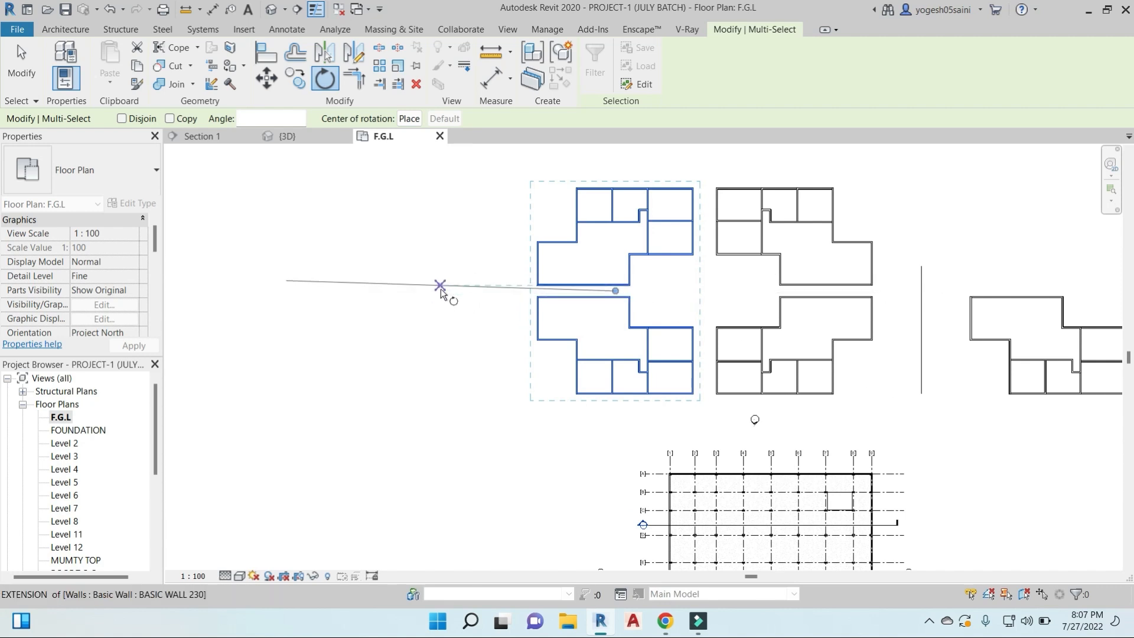
scroll(441, 288, "up", 2)
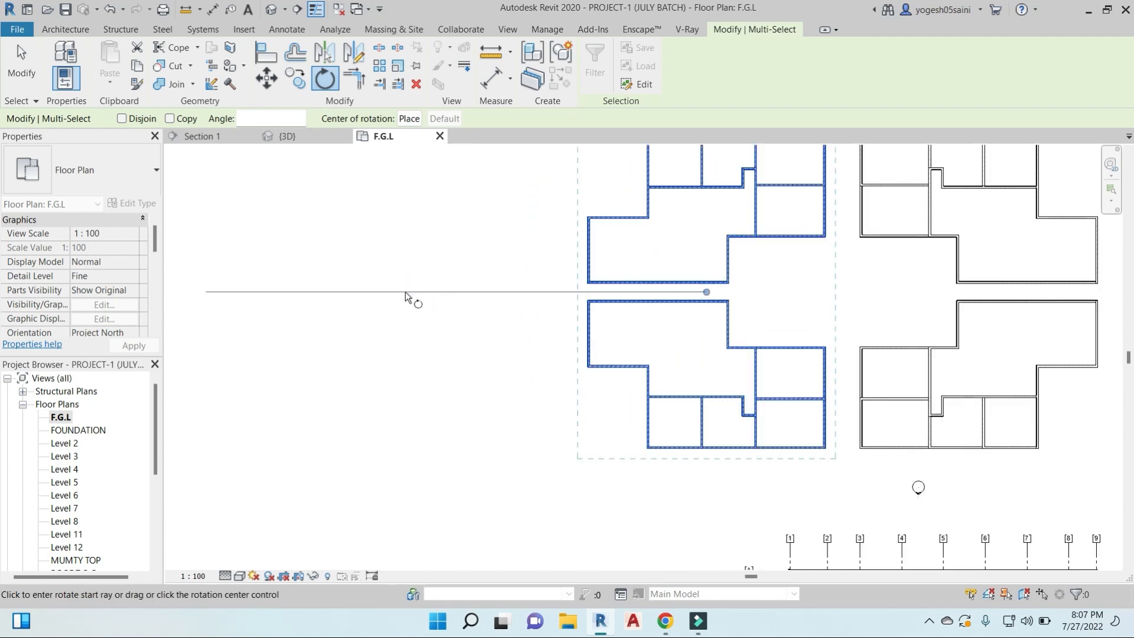
scroll(405, 292, "down", 3)
left_click(405, 292)
type("90")
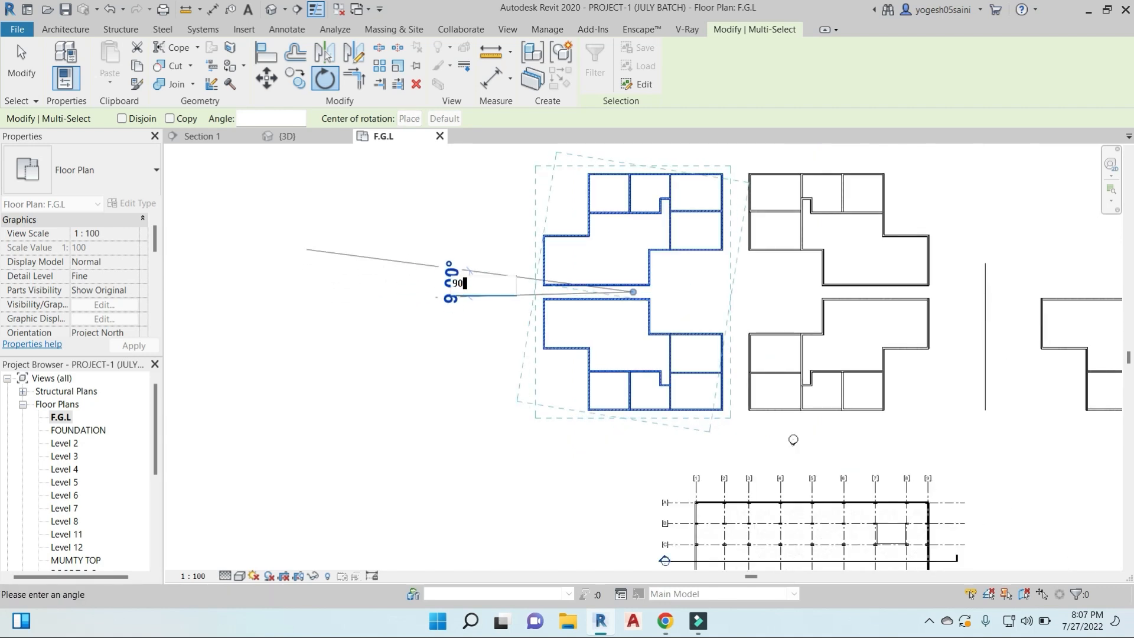
key("Return")
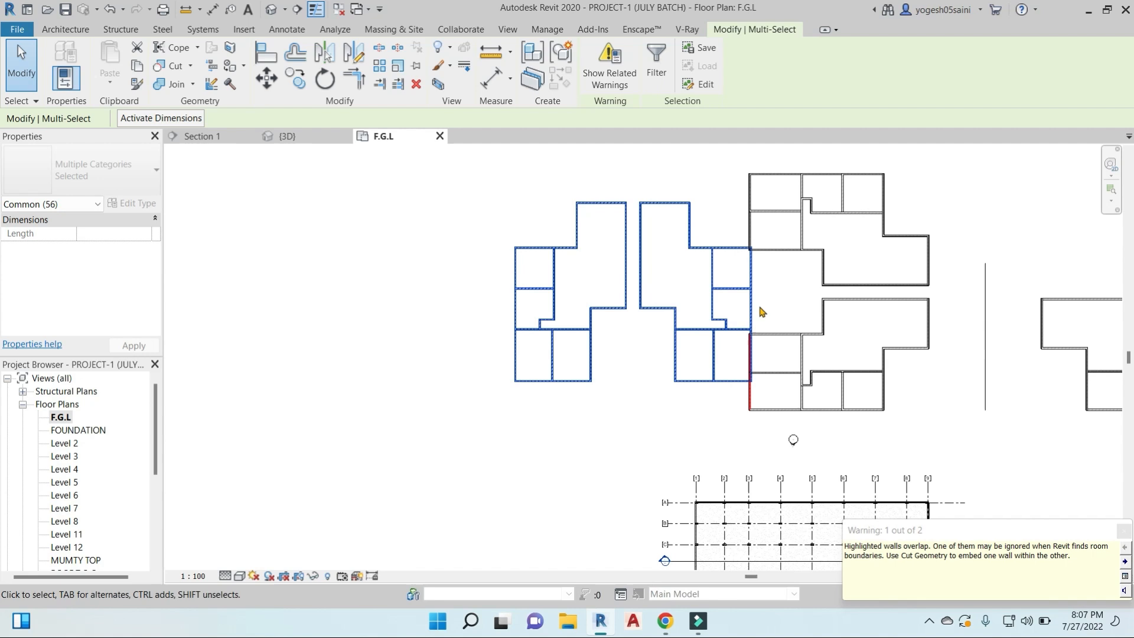
- Move the rotated pair of layouts 21000 west, clear of the overlapping walls, and clear the selection
key("m")
key("v")
left_click(741, 287)
left_click(595, 282)
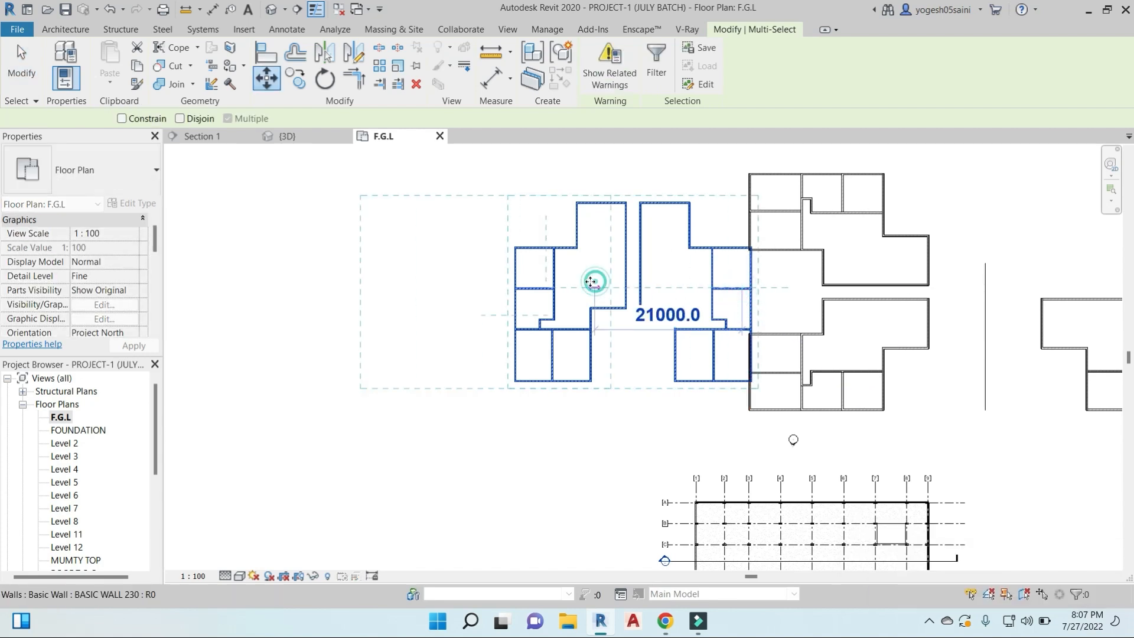
left_click(664, 376)
middle_click_drag(666, 377, 743, 416)
- Rotate the moved pair of layouts 90° clockwise about a new center placed at the top northeast wall corner of the eastern layout's large room
left_click_drag(395, 210, 730, 452)
scroll(639, 243, "up", 3)
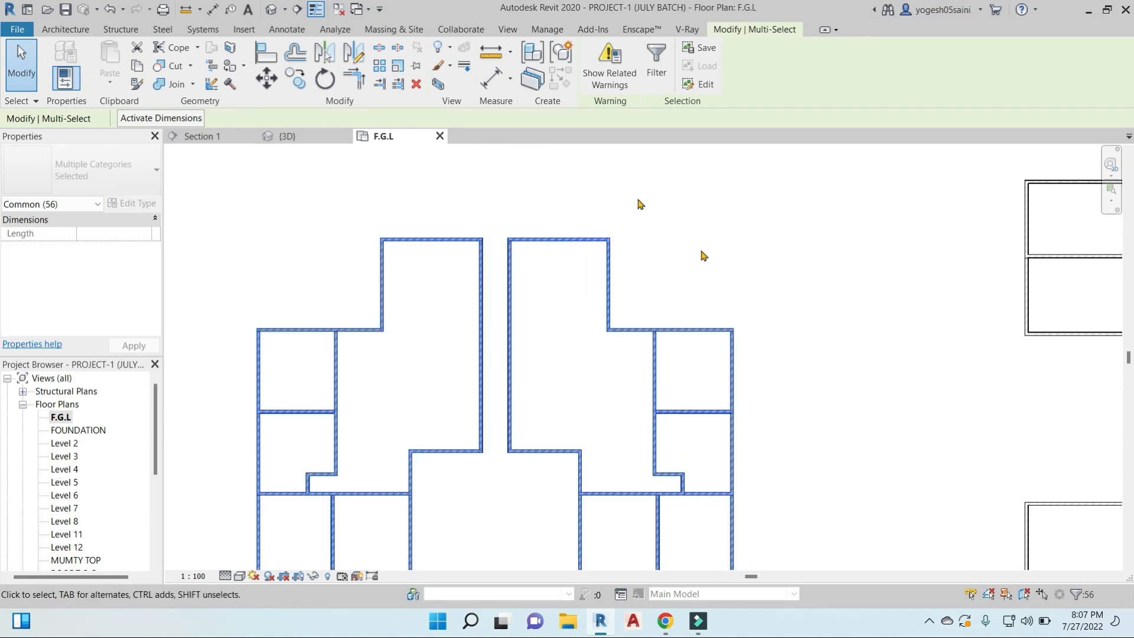
scroll(608, 238, "down", 2)
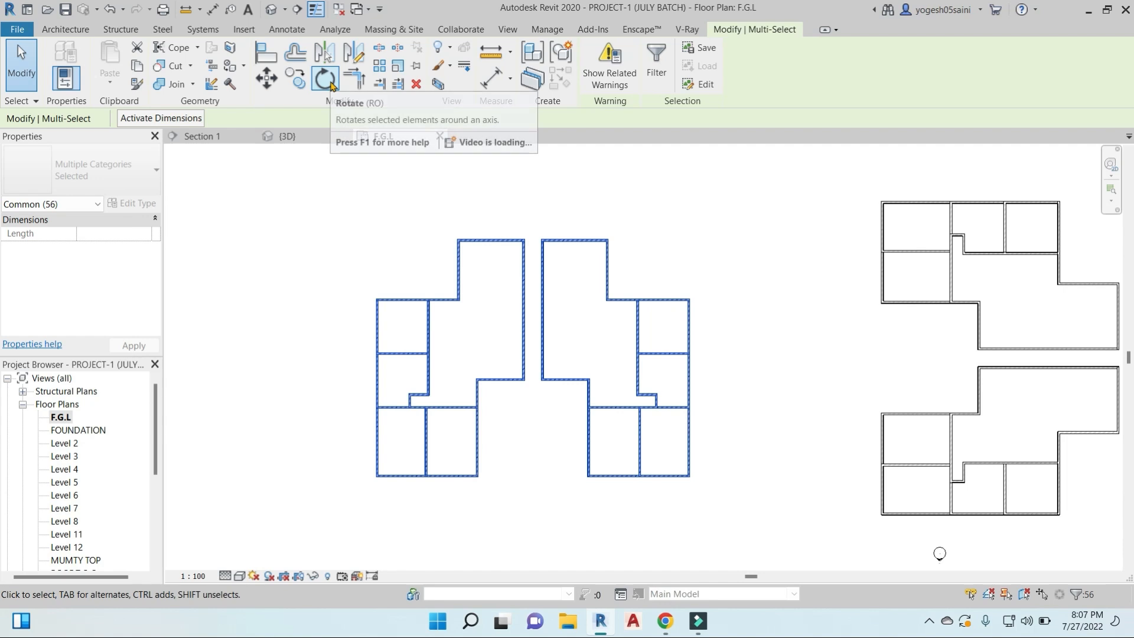
left_click(326, 79)
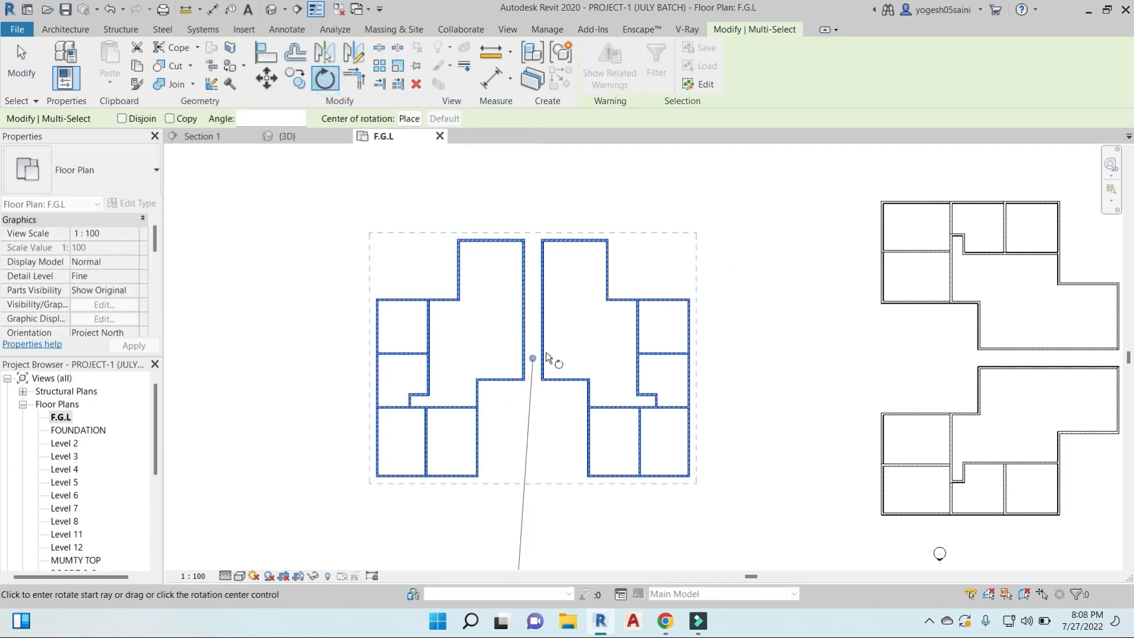
left_click(410, 119)
scroll(622, 230, "up", 6)
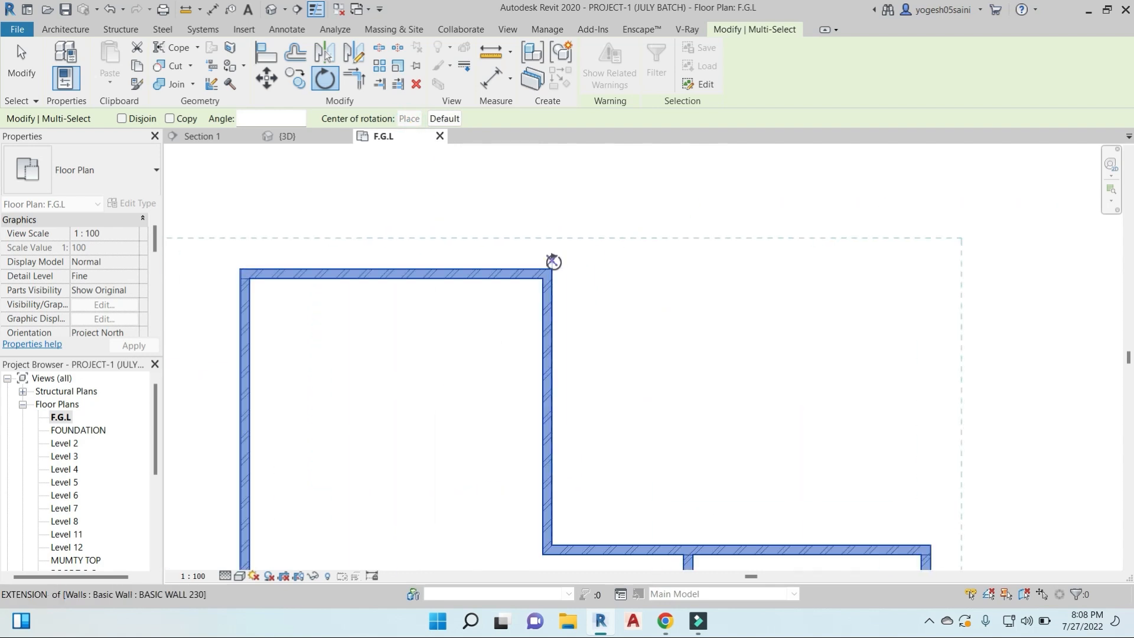
left_click(551, 269)
scroll(628, 253, "down", 3)
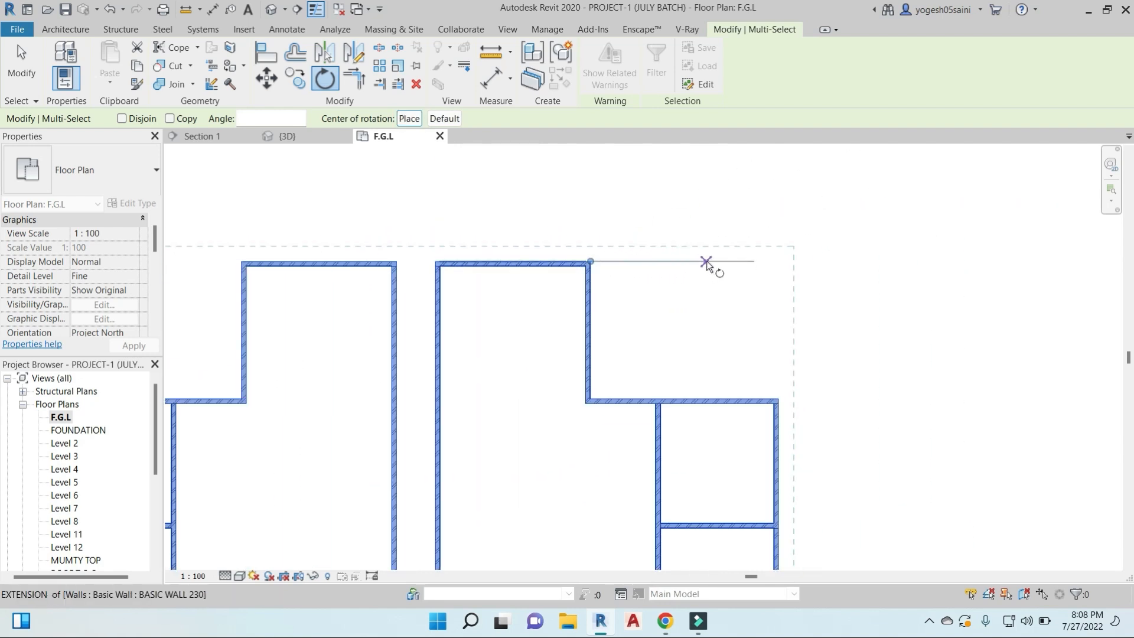
left_click(709, 261)
scroll(706, 261, "down", 4)
type("9")
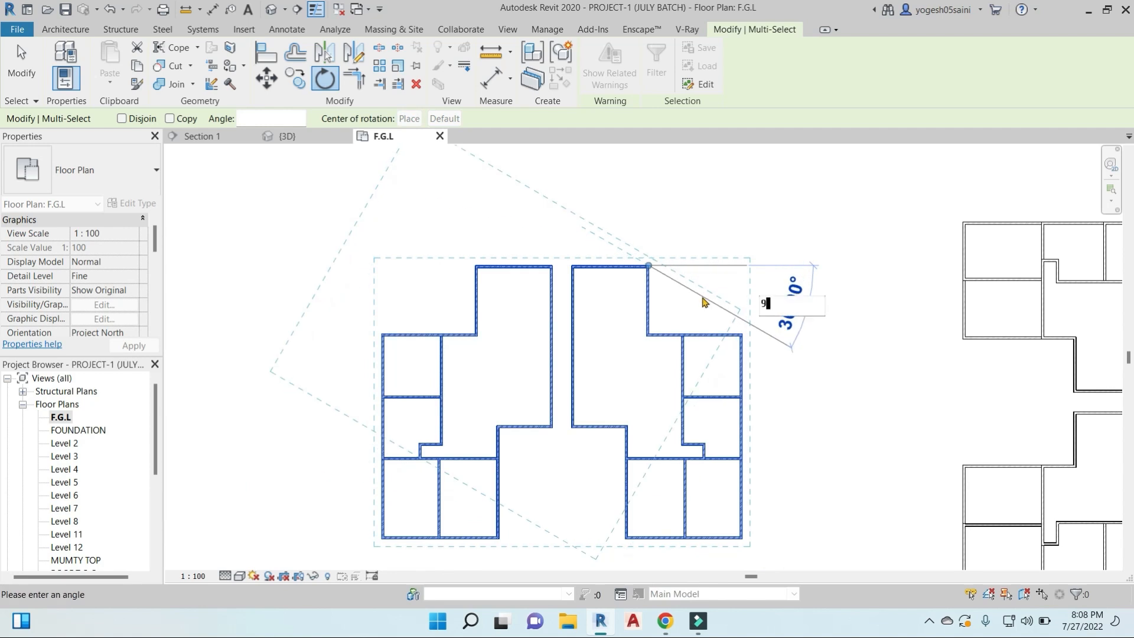
type("0")
key("Return")
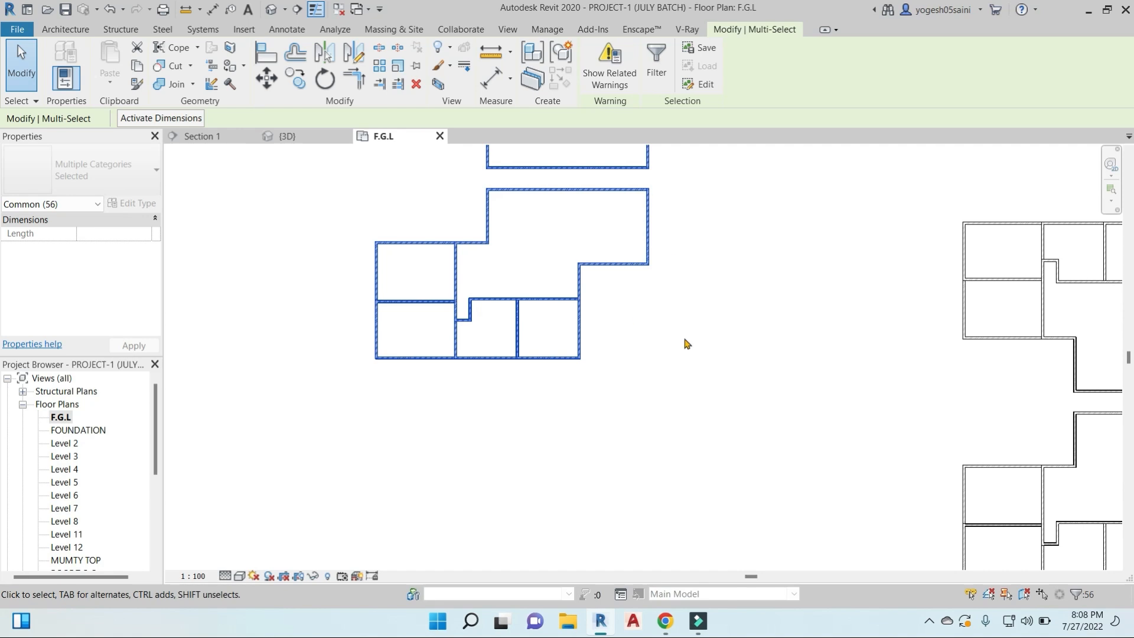
- Rotate the selected pair of layouts 90° counterclockwise about their default center with Disjoin enabled
scroll(687, 342, "down", 4)
scroll(547, 385, "up", 2)
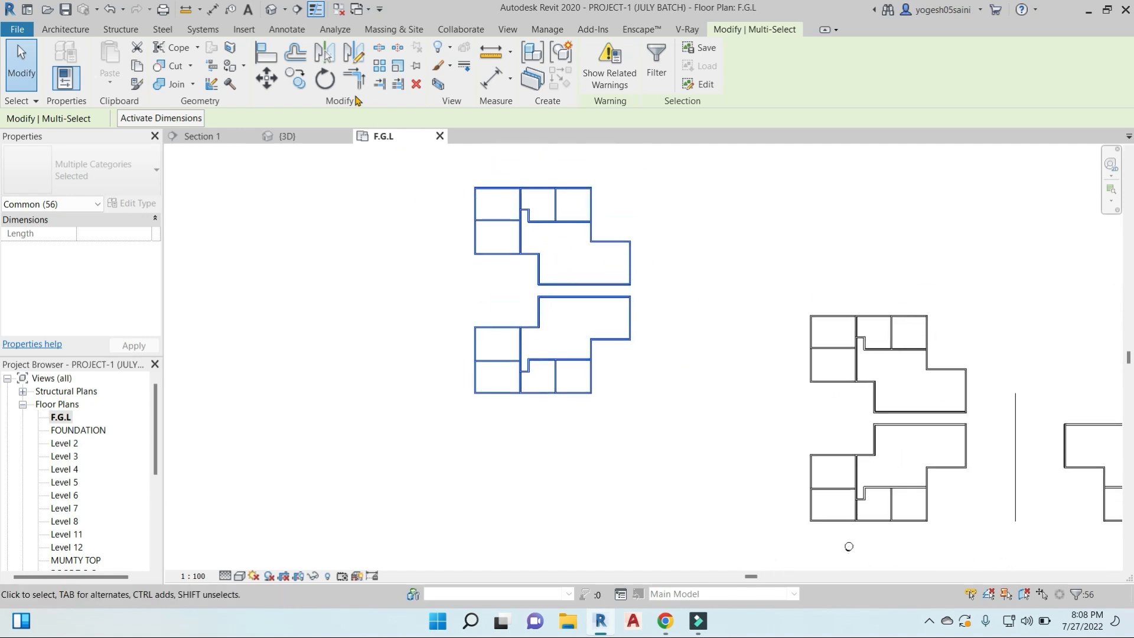
left_click(325, 78)
left_click(122, 119)
left_click(700, 288)
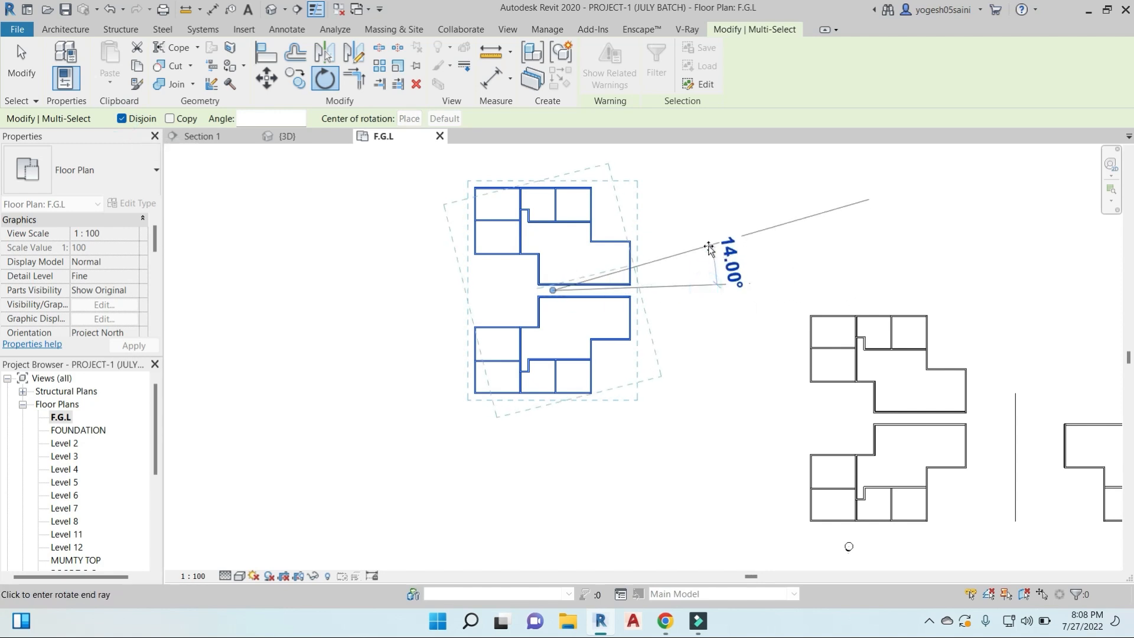
type("90")
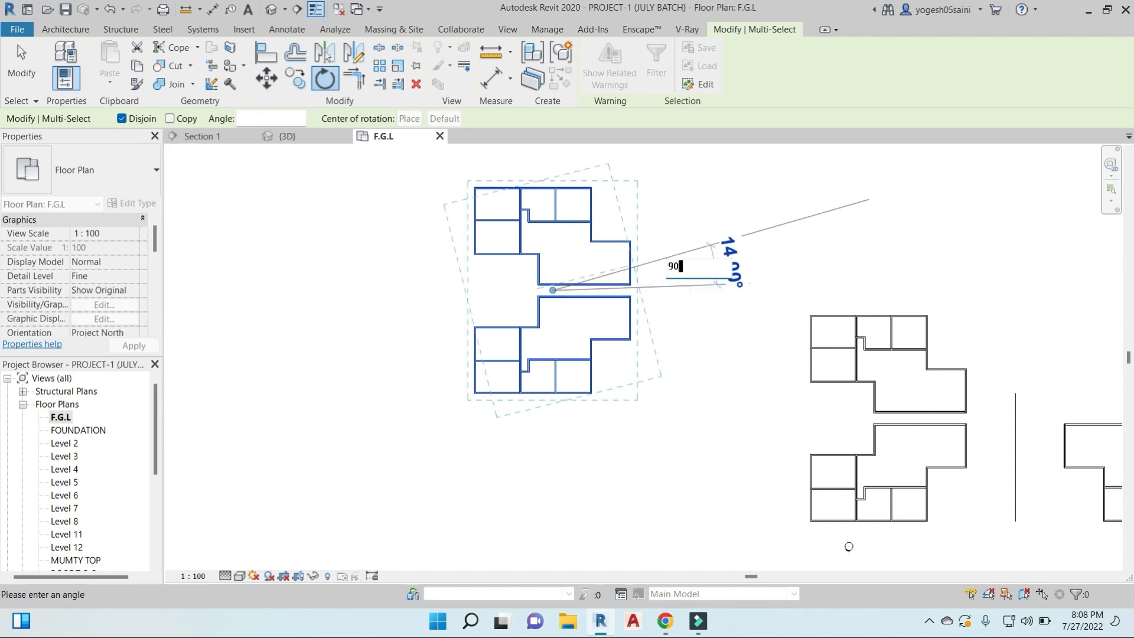
key("Return")
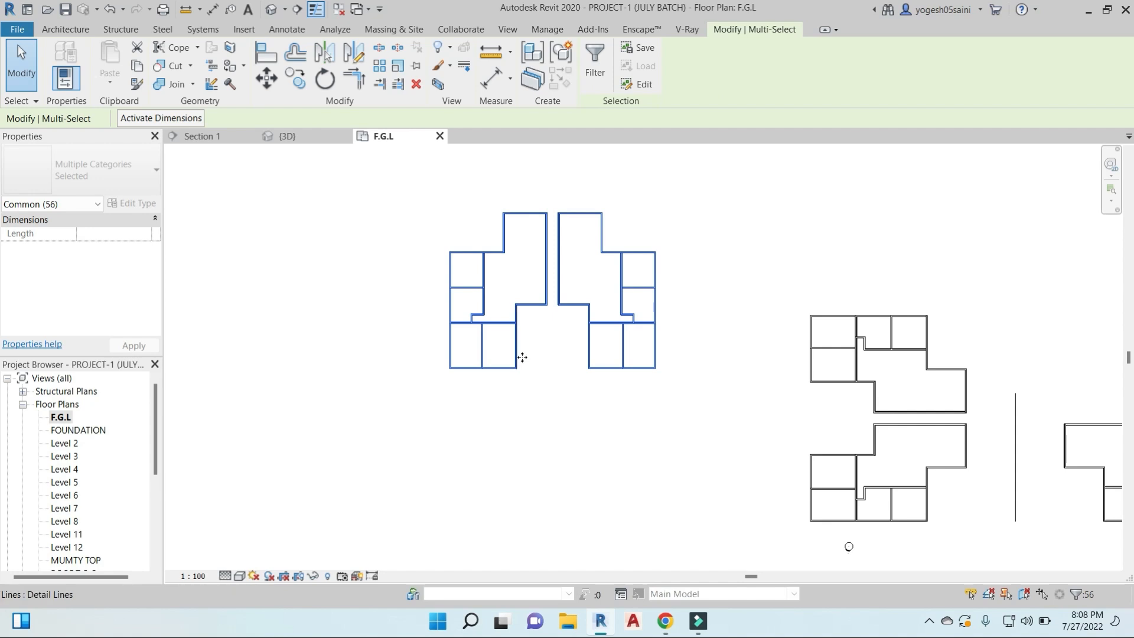
- Rotate a copy of the layout pair 180° about the eastern layout's southeast wall corner, and undo it
left_click_drag(419, 193, 685, 395)
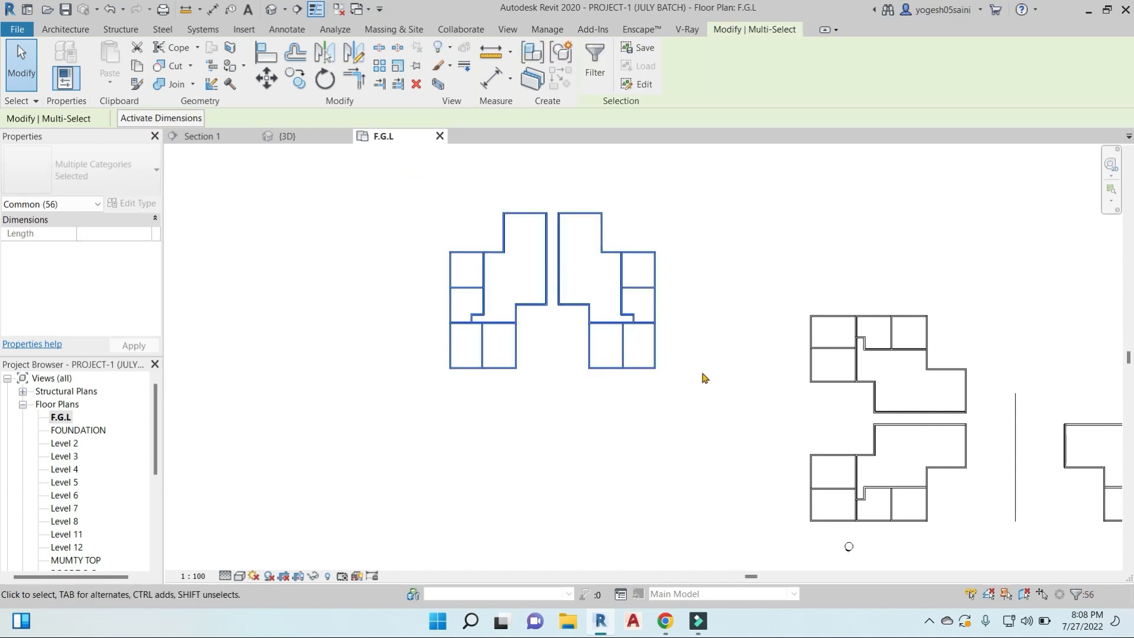
left_click(323, 83)
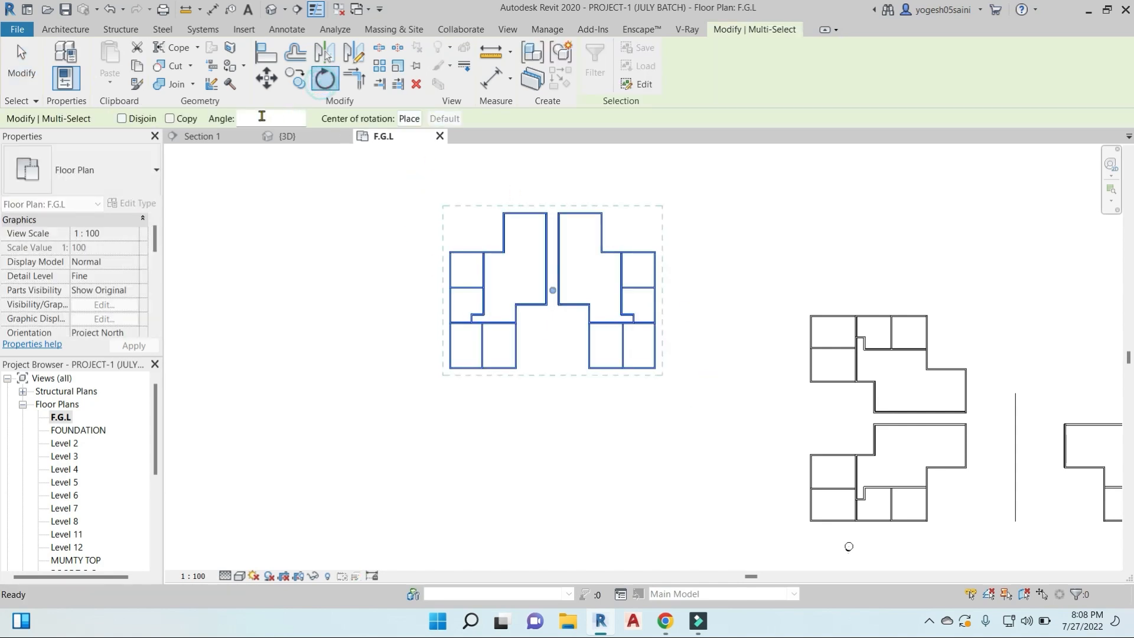
left_click(171, 119)
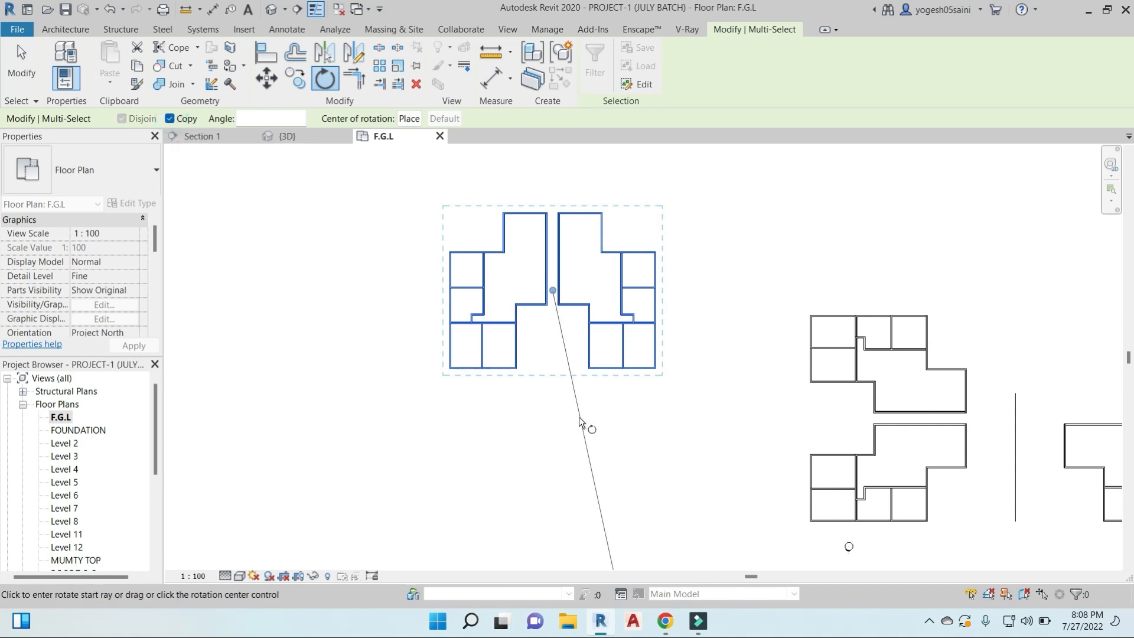
left_click(407, 118)
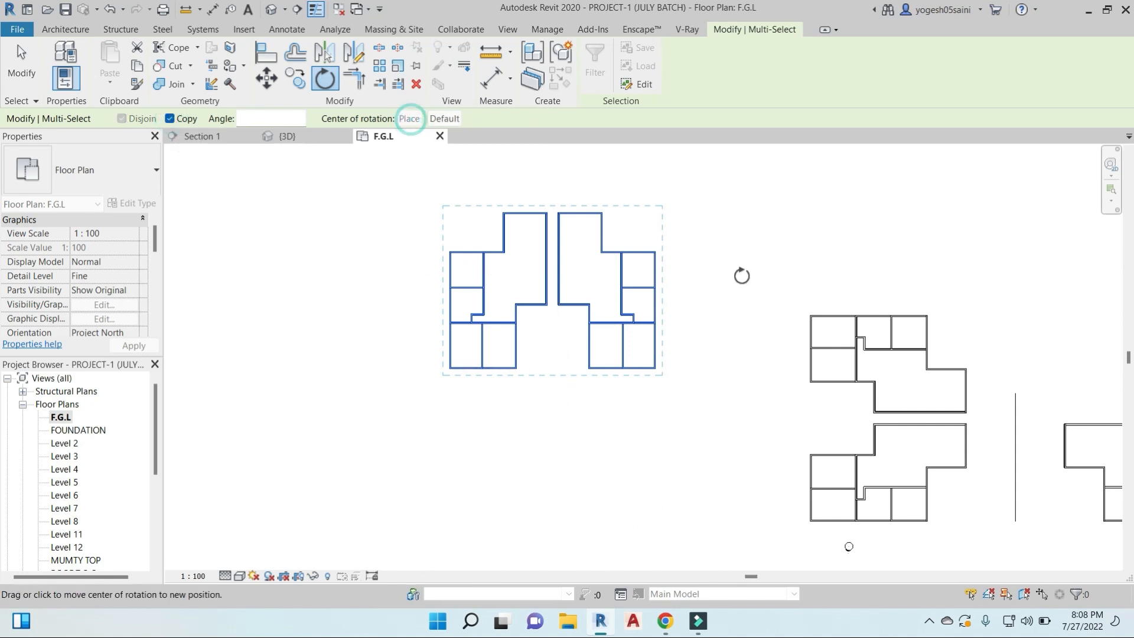
left_click(654, 370)
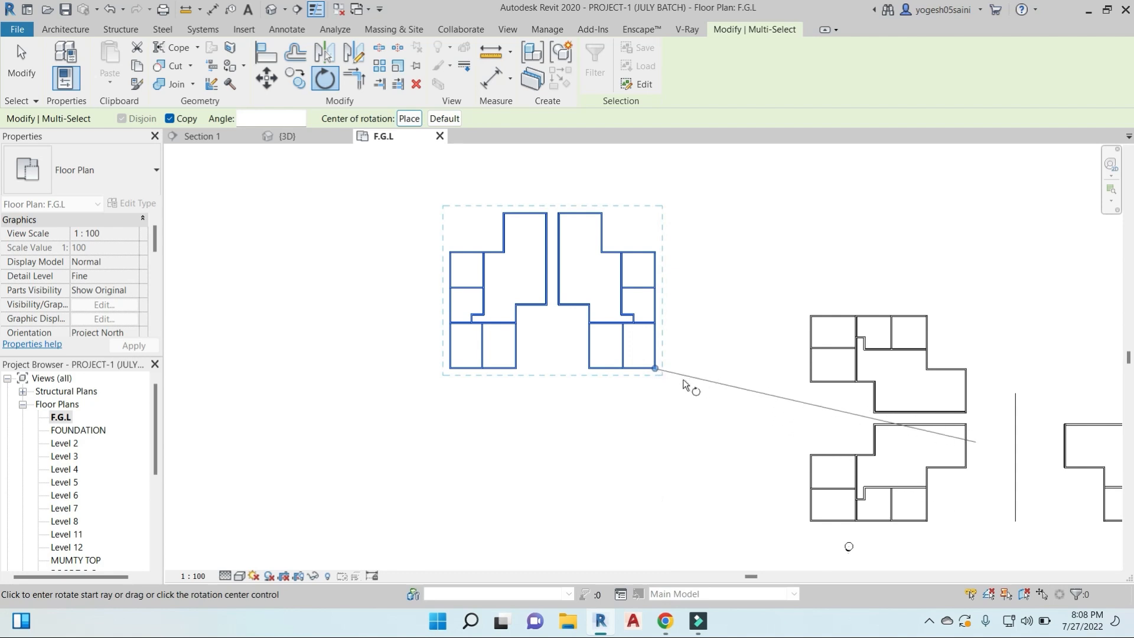
left_click(426, 371)
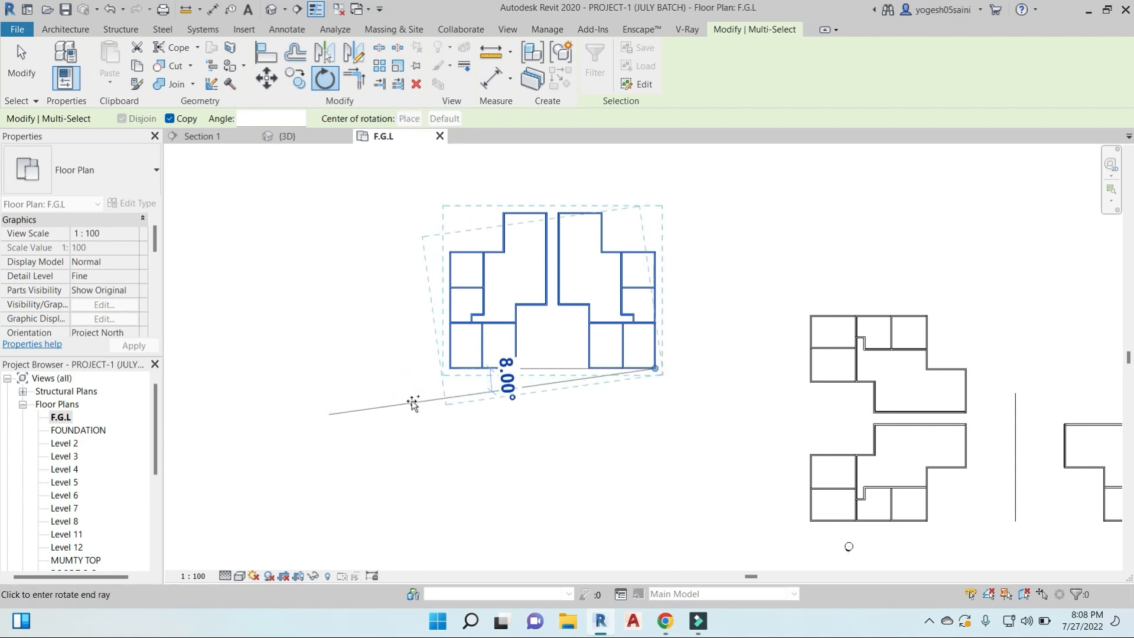
type("180")
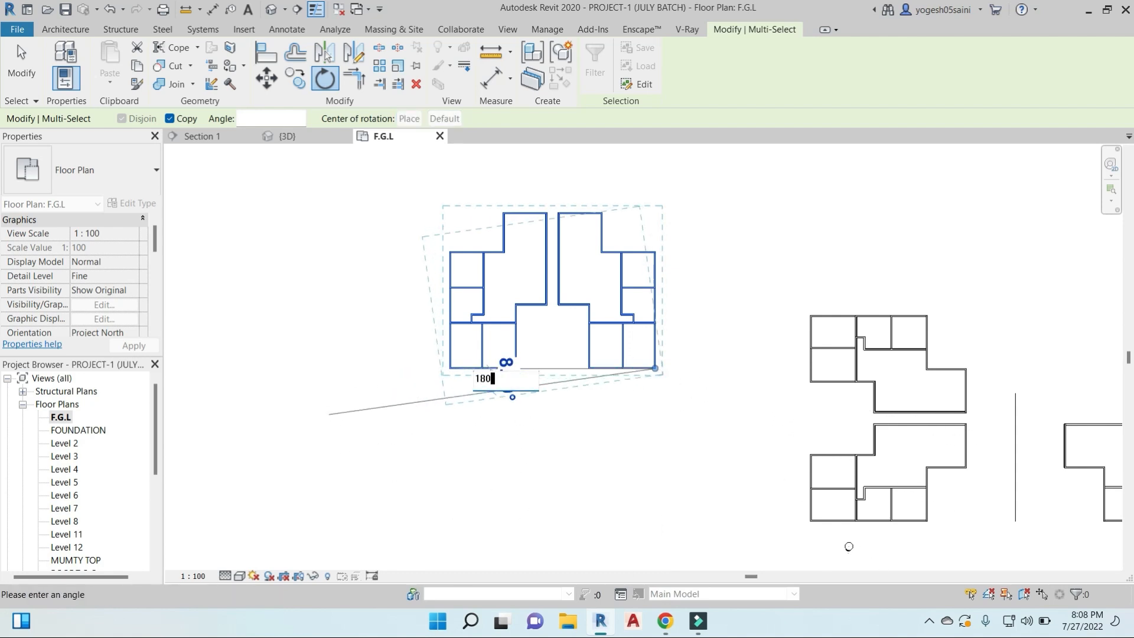
key("Return")
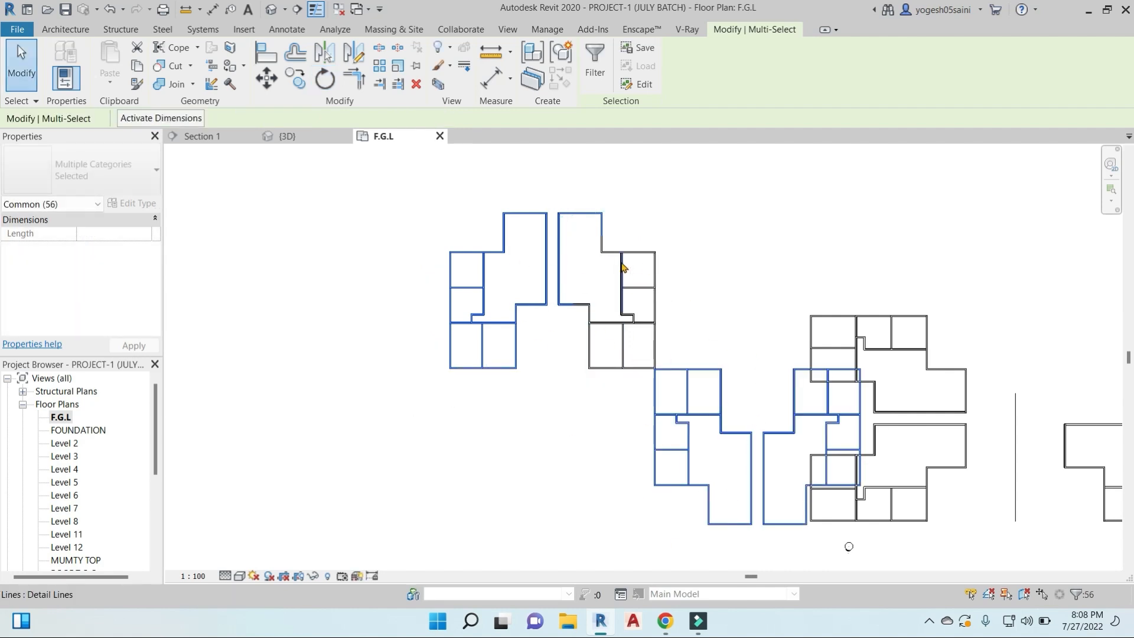
key("ctrl+z")
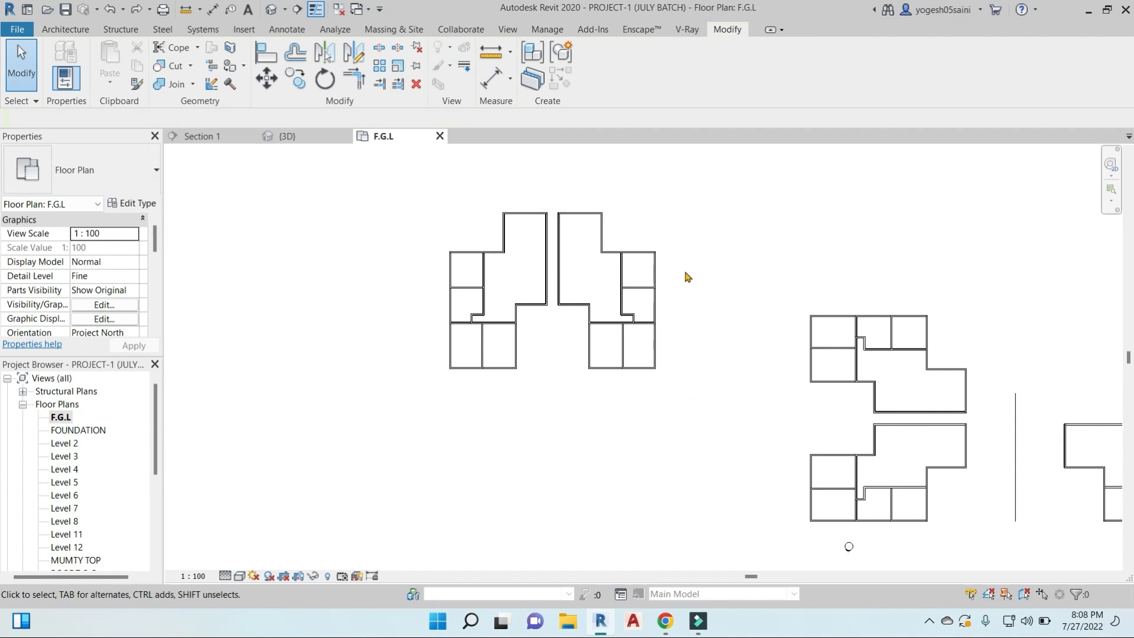
scroll(640, 331, "down", 4)
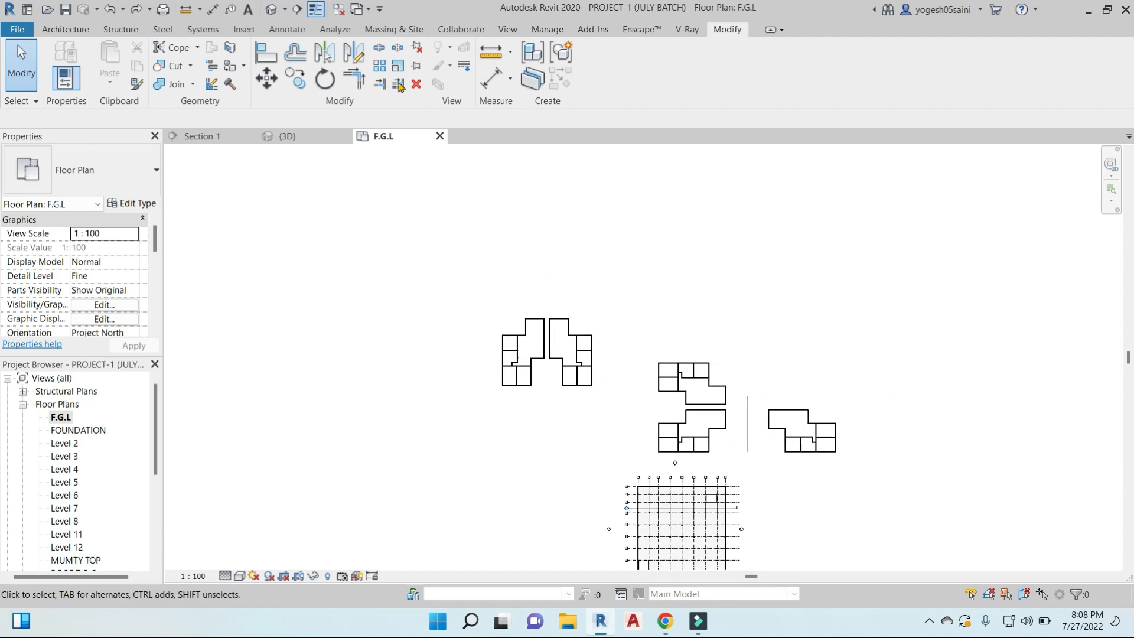
left_click(383, 51)
key("l")
key("d")
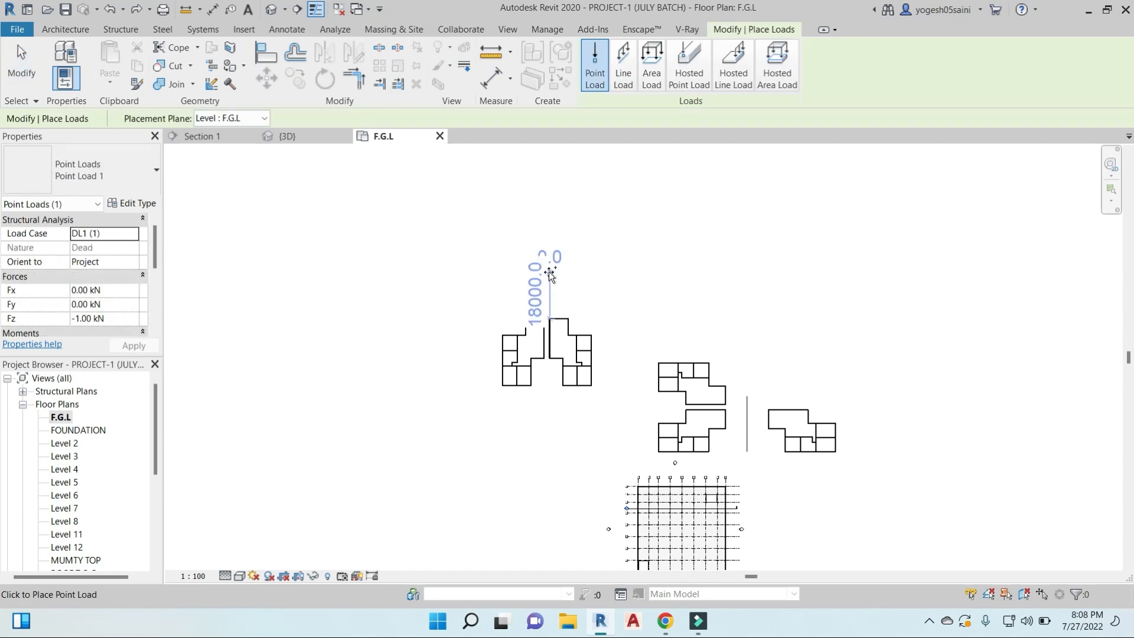
key("Escape")
key("Escape")
left_click(379, 48)
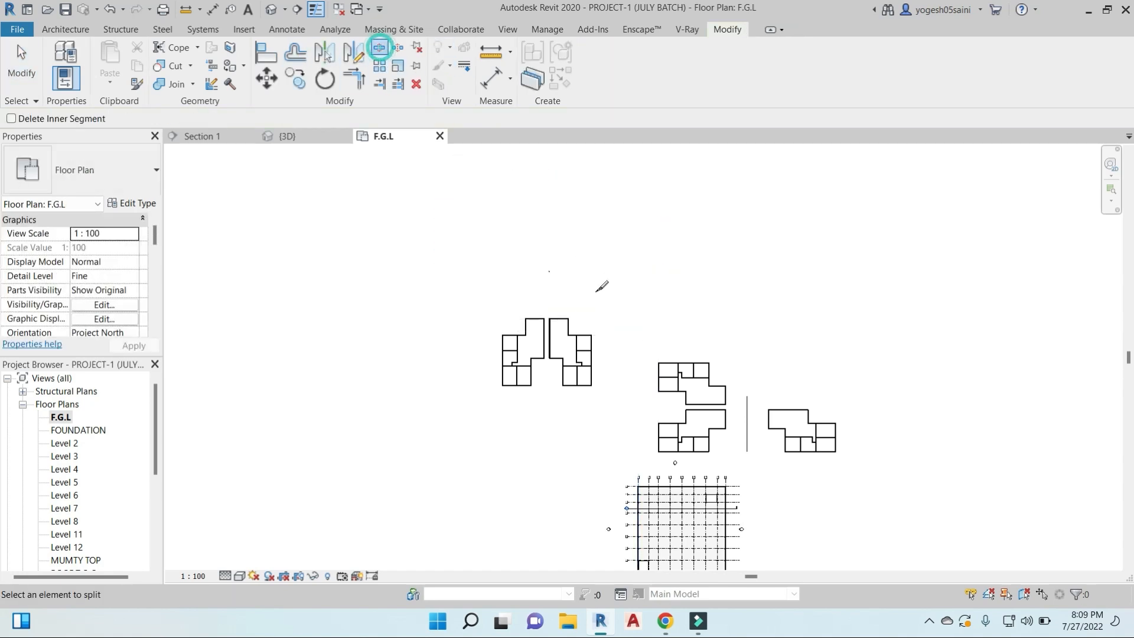
key("Escape")
- Inspect the north edge of the eastern layout to check what kind of element it is
scroll(549, 266, "up", 2)
left_click_drag(549, 262, 621, 294)
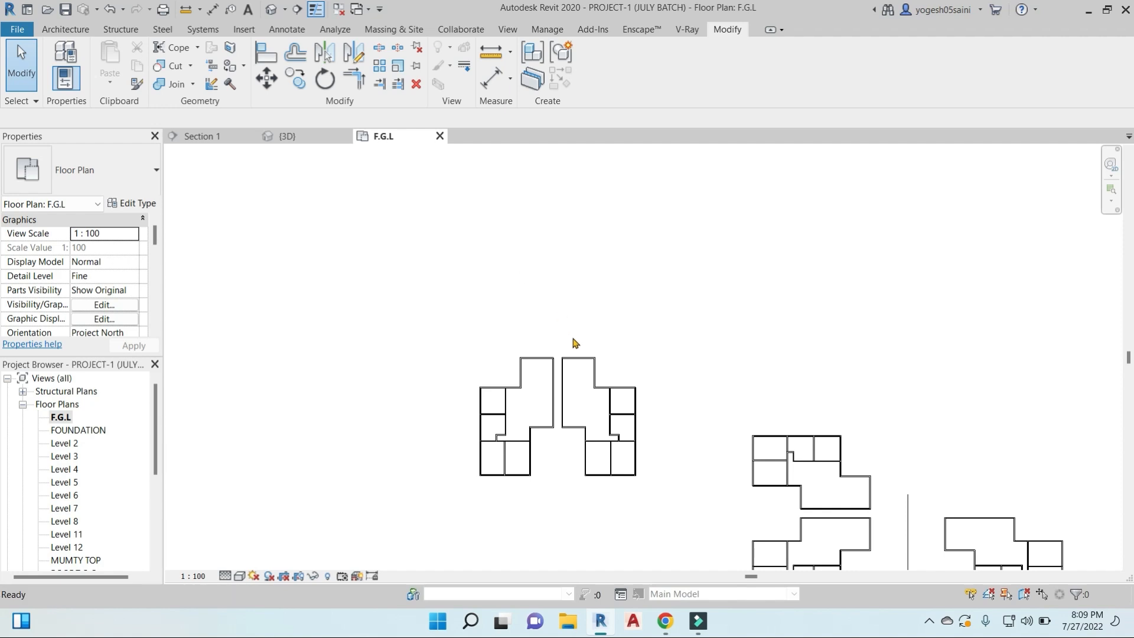
scroll(583, 357, "up", 3)
left_click(582, 365)
scroll(581, 365, "up", 3)
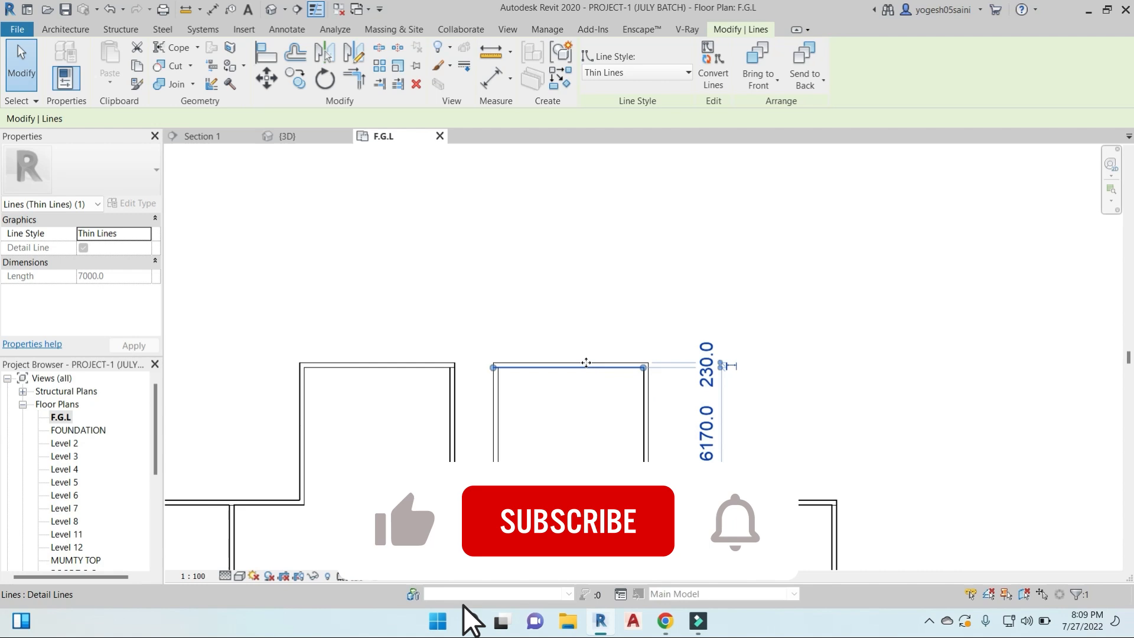
key("Escape")
left_click(596, 365)
- Draw a rectangular BASIC WALL 230 enclosure about 11000 mm deep north to south, above the rotated pair of layouts
key("w")
key("a")
scroll(559, 223, "down", 5)
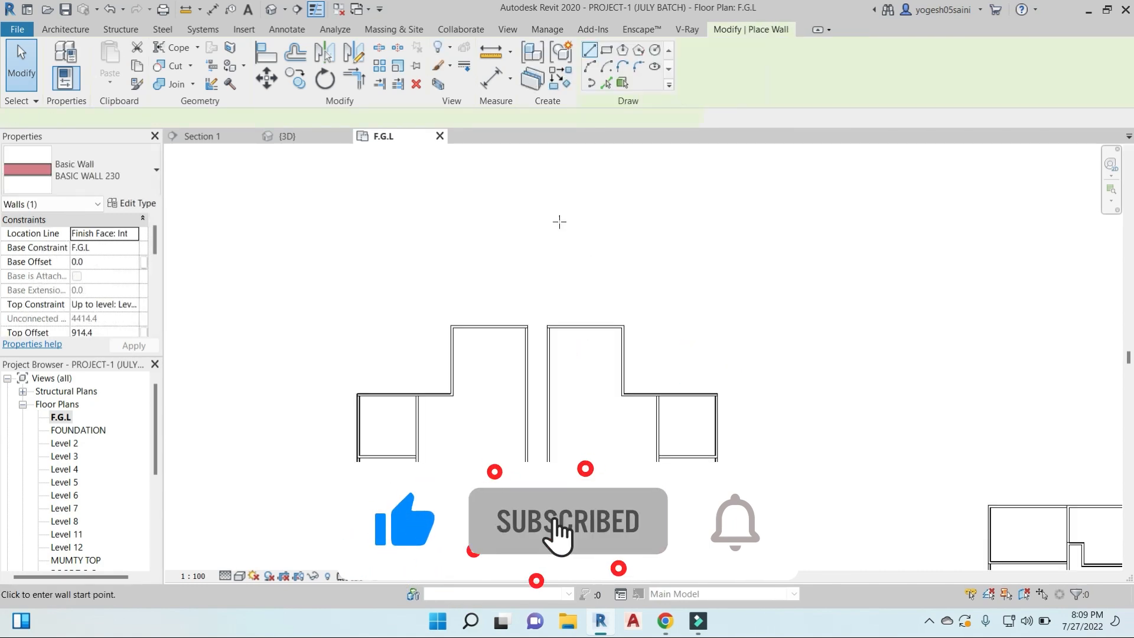
left_click(607, 49)
left_click(605, 241)
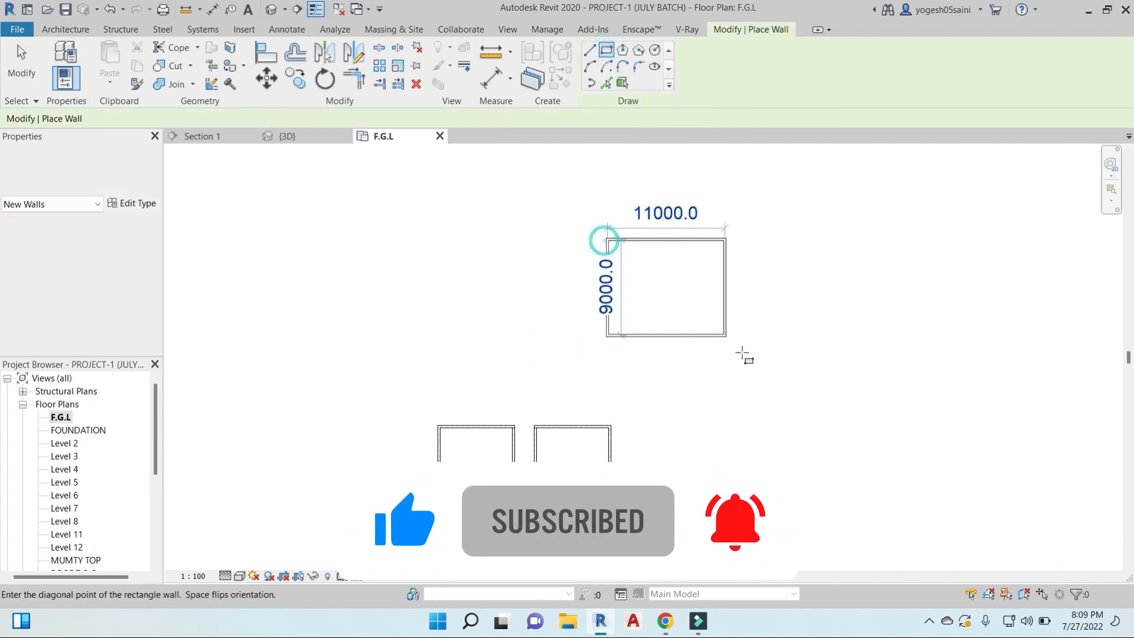
left_click(742, 355)
scroll(704, 292, "up", 2)
middle_click_drag(686, 257, 534, 291)
scroll(480, 221, "up", 2)
key("Escape")
- Split the enclosure's north wall at five points near its west end, the first about 1100 mm from the corner
left_click(431, 200)
scroll(531, 289, "down", 1)
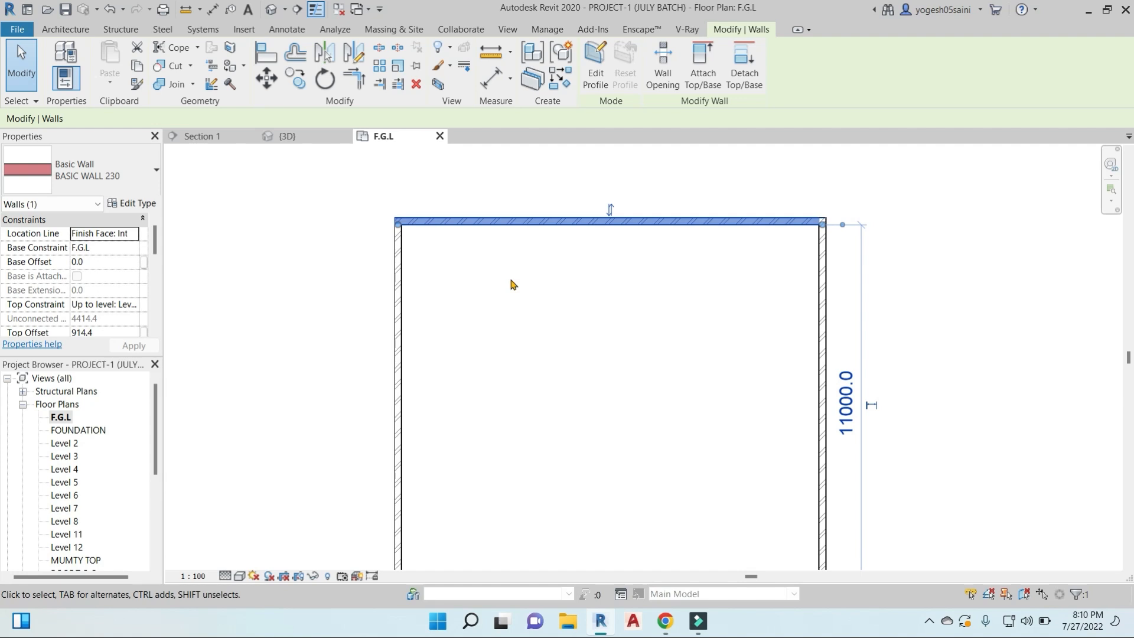
middle_click_drag(571, 327, 565, 291)
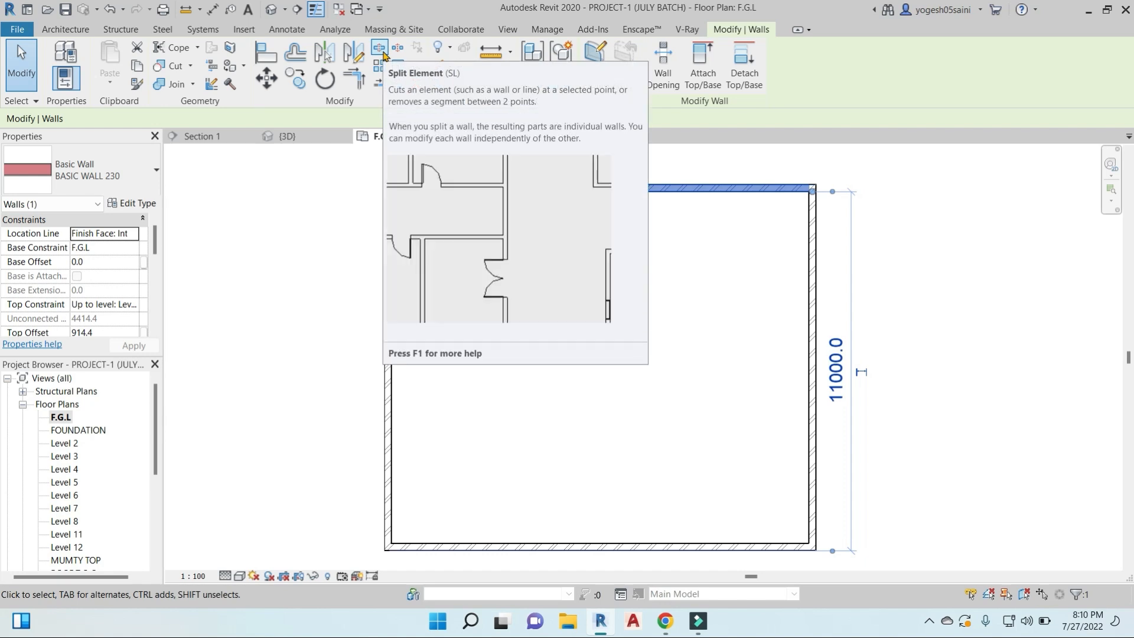
left_click(380, 48)
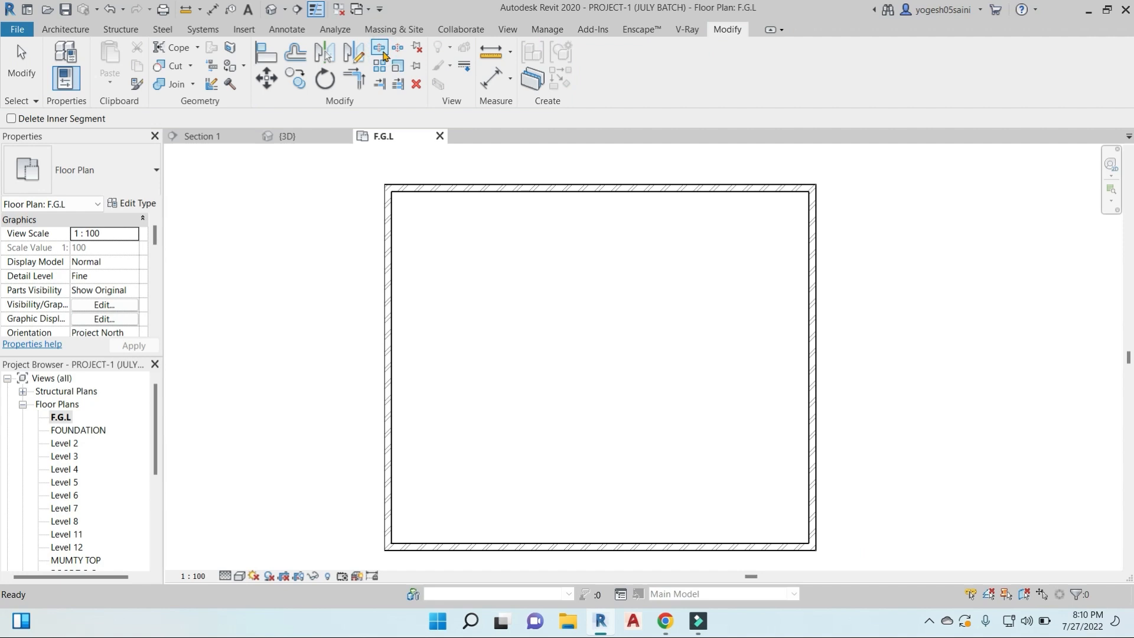
scroll(476, 295, "up", 3)
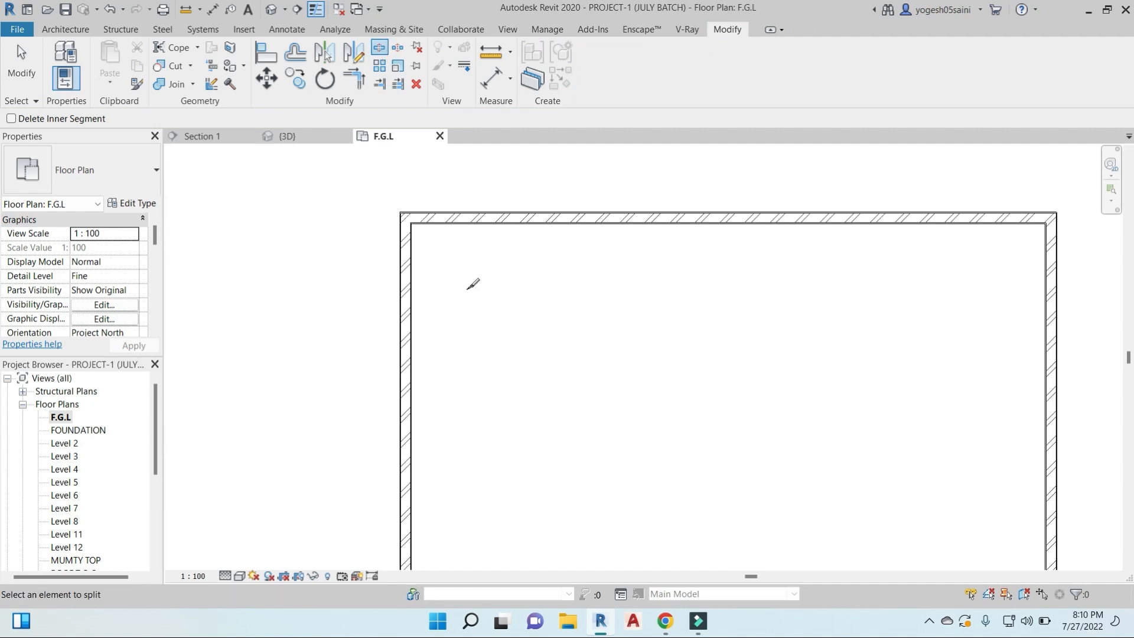
left_click(455, 222)
scroll(461, 220, "up", 3)
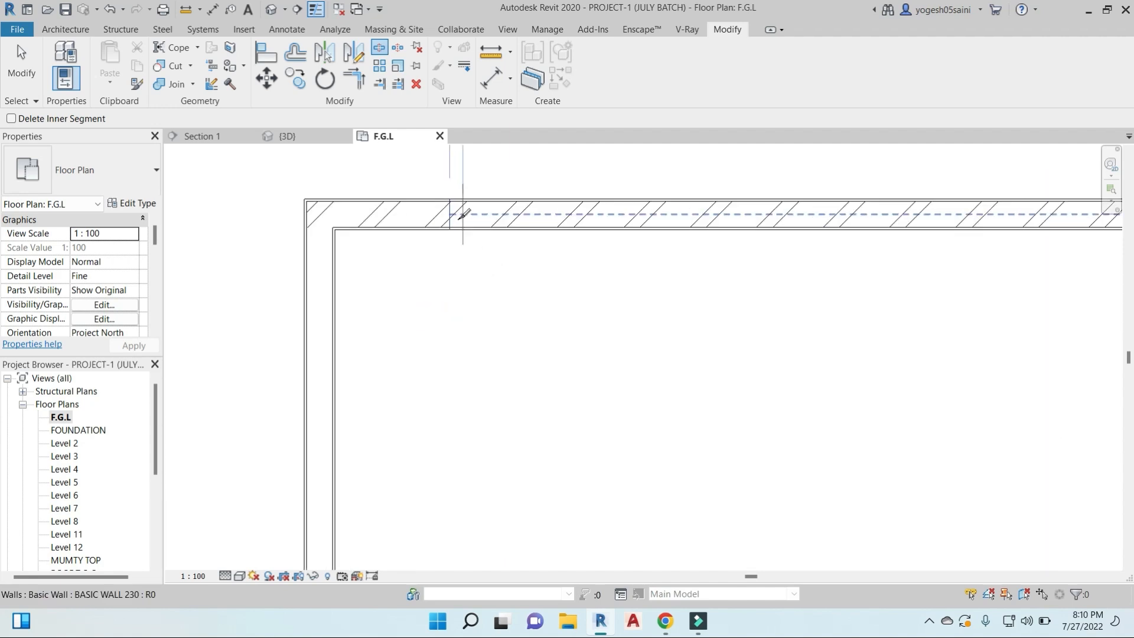
left_click(555, 228)
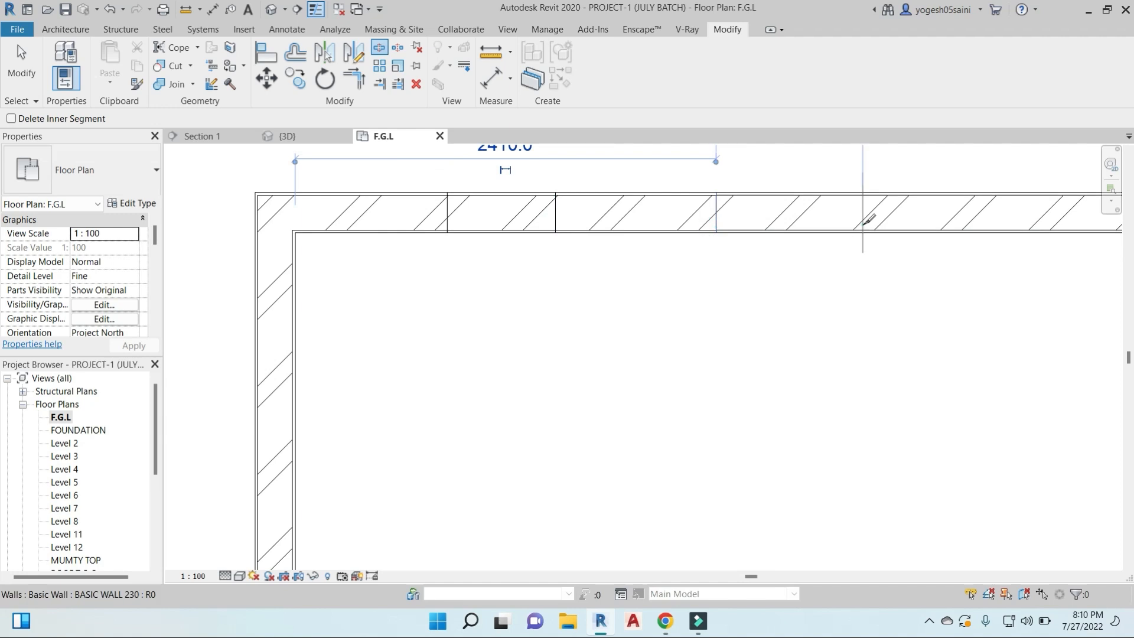
left_click(631, 219)
scroll(679, 372, "down", 2)
middle_click_drag(681, 378, 677, 388)
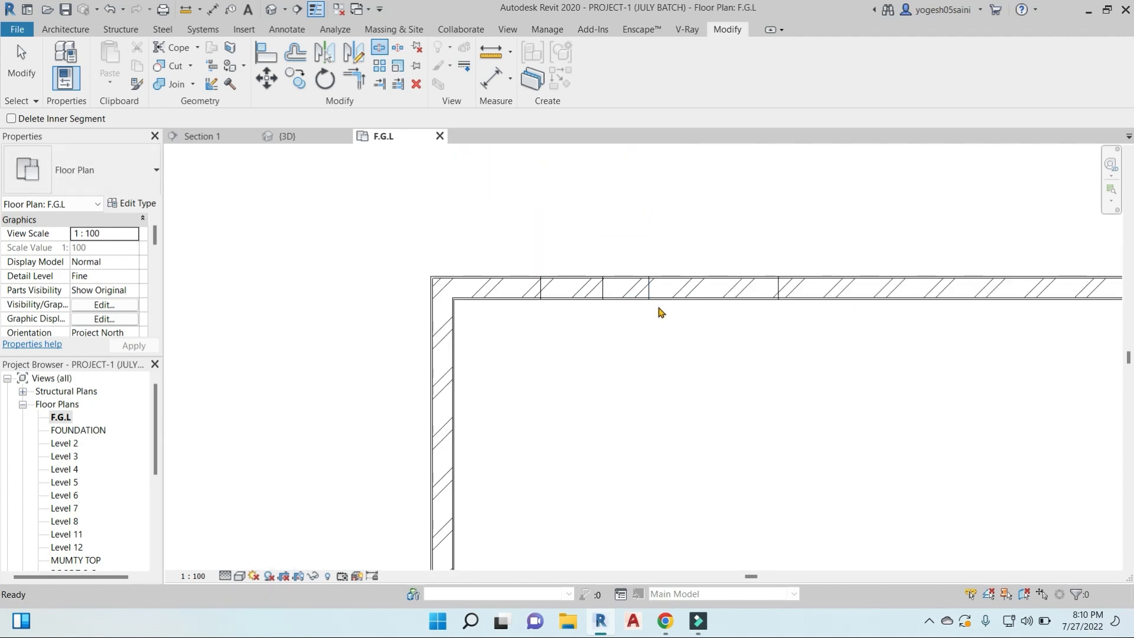
key("Escape")
- Select the split segments of the north wall one by one to check that each is a separate wall
left_click(673, 295)
left_click(730, 298)
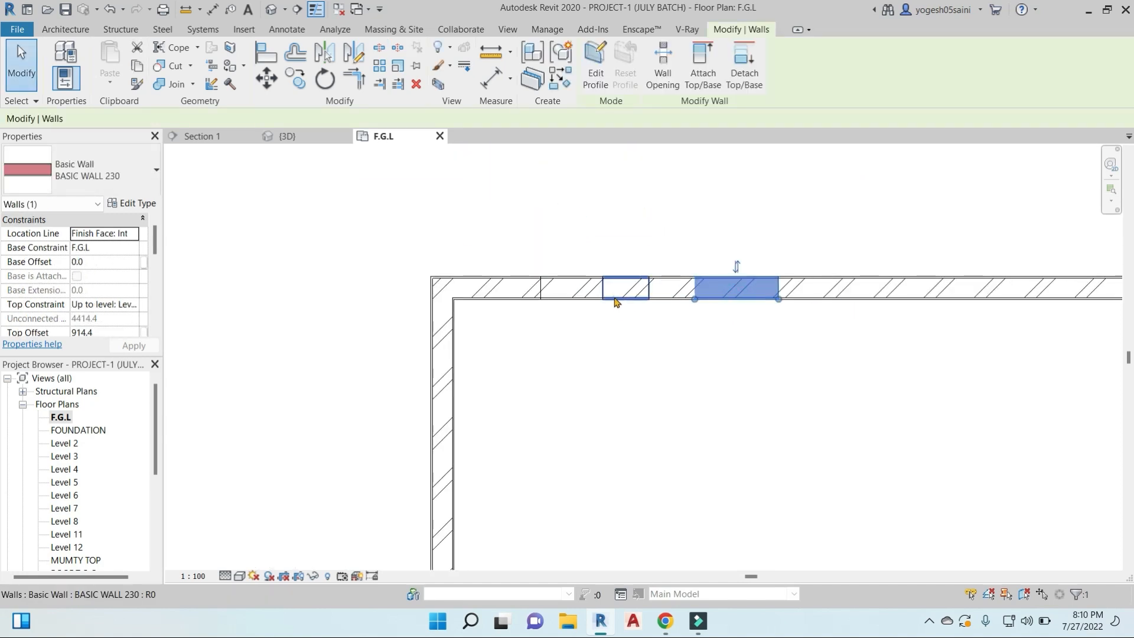
left_click(569, 298)
left_click(502, 296)
key("Escape")
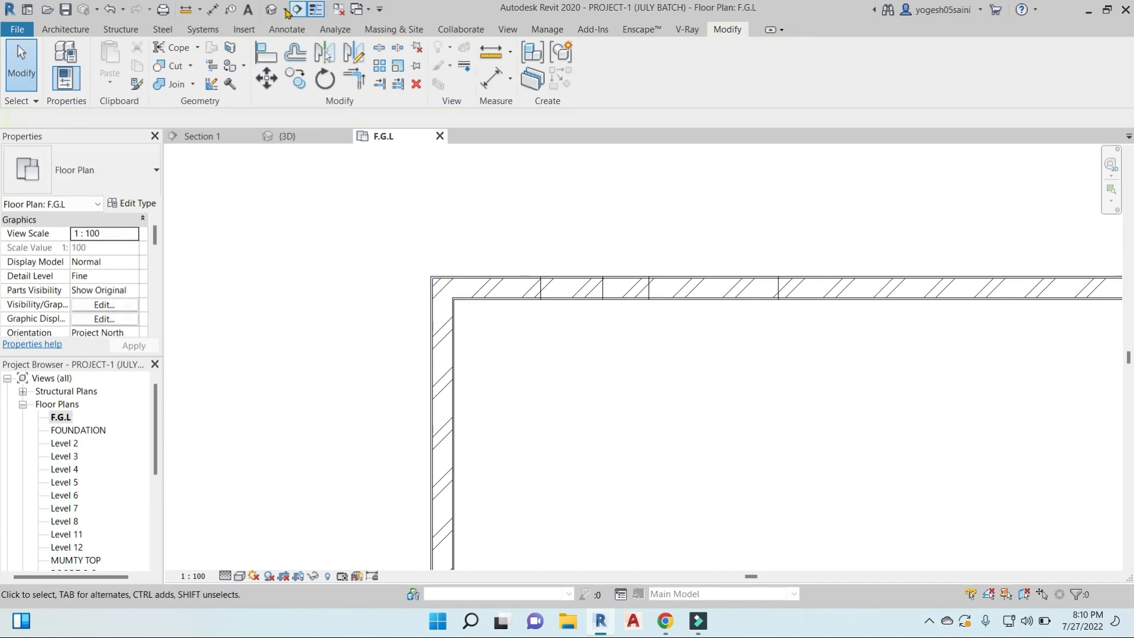
- Open the 3D view, show the enclosure's split north wall from the back, and select its corner segment
left_click(273, 10)
scroll(594, 280, "down", 3)
middle_click_drag(640, 352, 1002, 294, "shift")
scroll(413, 306, "up", 4)
middle_click_drag(516, 334, 860, 336, "shift")
scroll(724, 344, "up", 6)
left_click(693, 316)
scroll(693, 316, "up", 2)
middle_click_drag(693, 316, 619, 299, "shift")
left_click(725, 319)
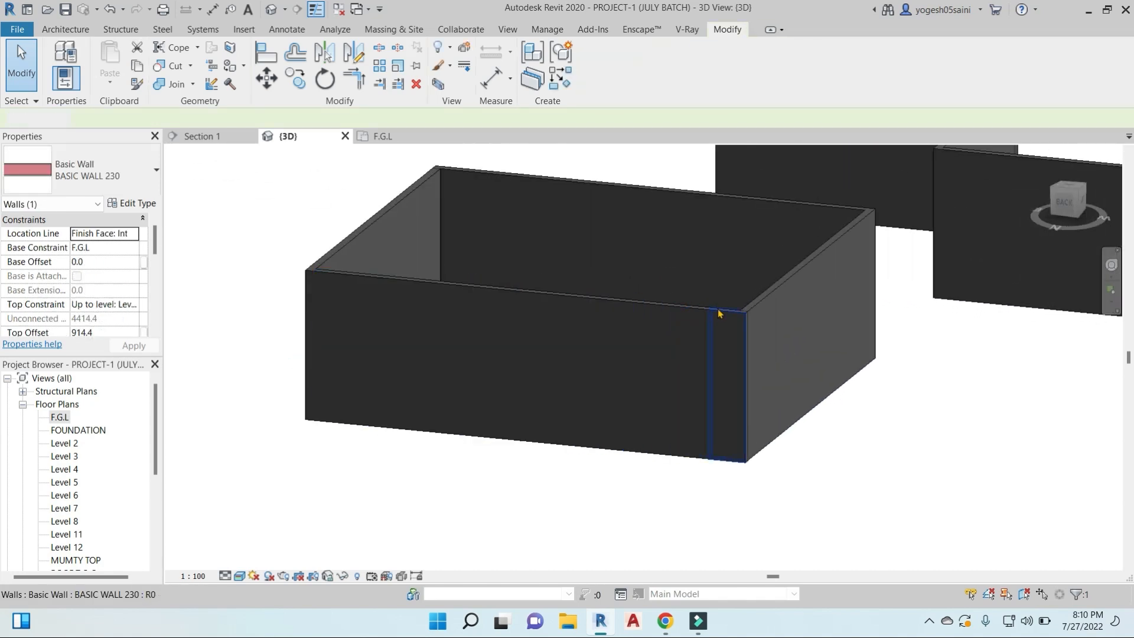
- Paint the third wall segment from the split corner with Softwood, Lumber and the second with Sliding Doors
left_click(246, 65)
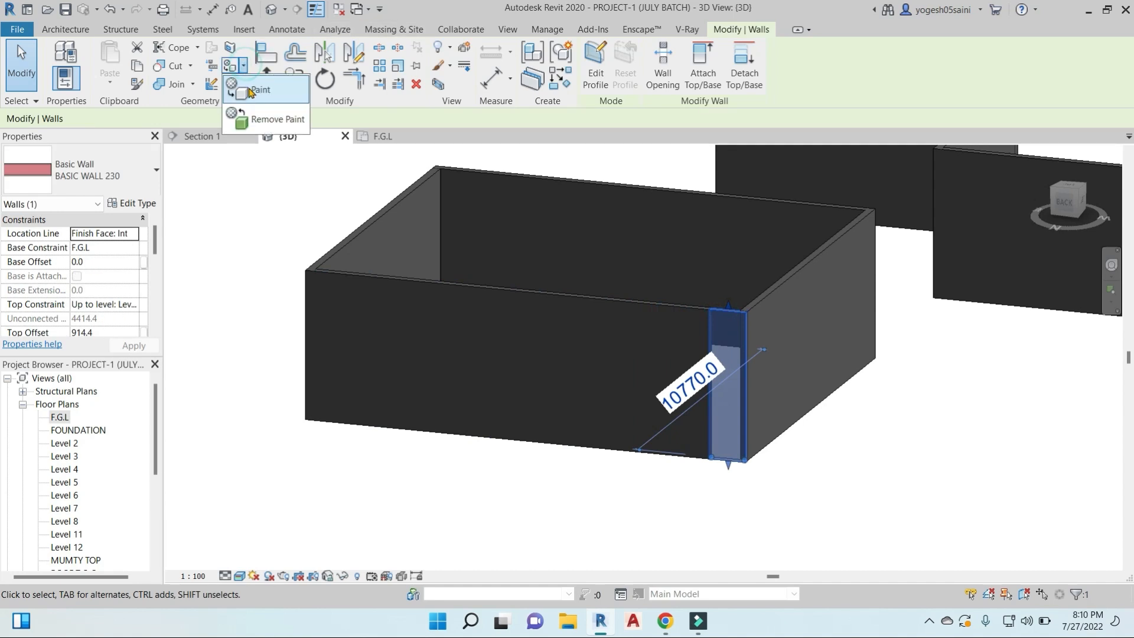
left_click(248, 88)
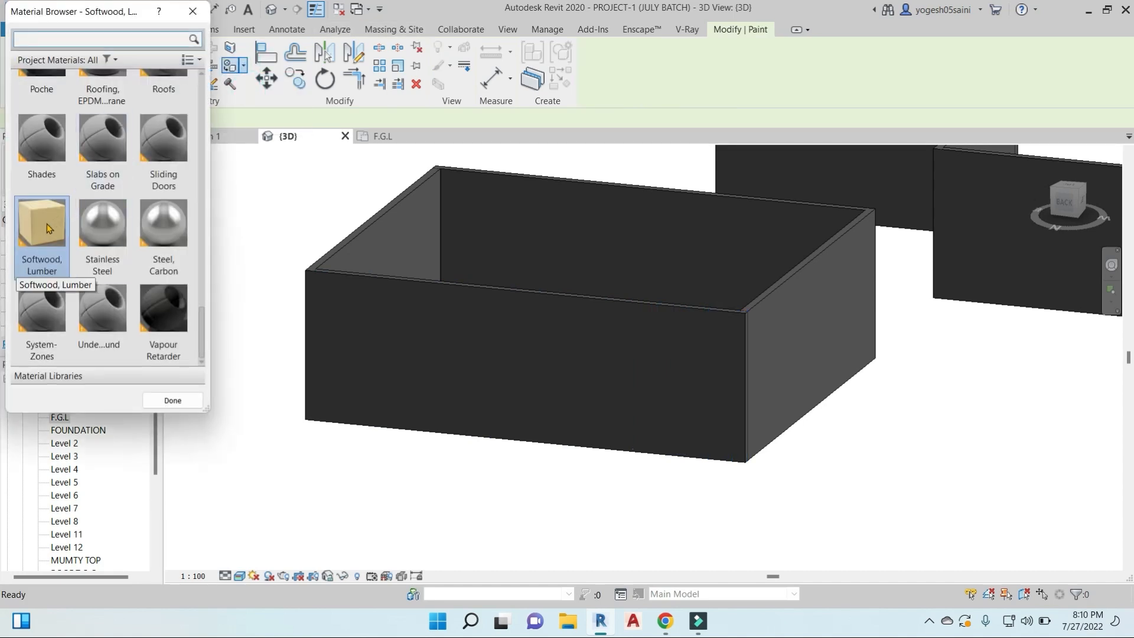
left_click(680, 370)
left_click(164, 147)
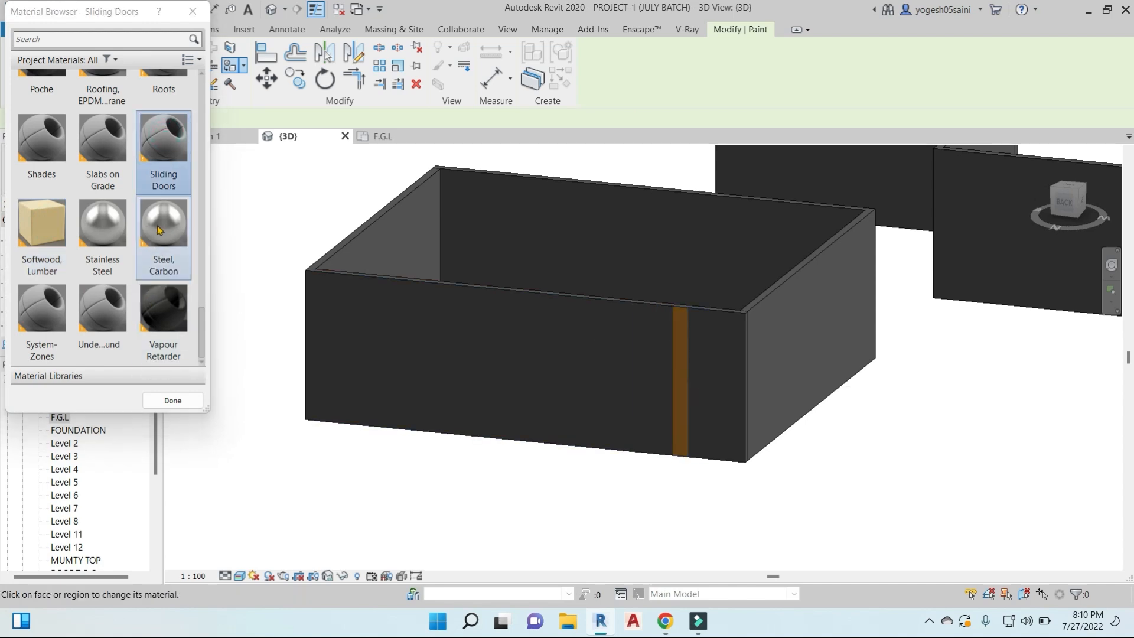
- Paint the wall segment at the split corner with the Earth material
scroll(160, 230, "up", 8)
left_click(157, 265)
left_click(717, 372)
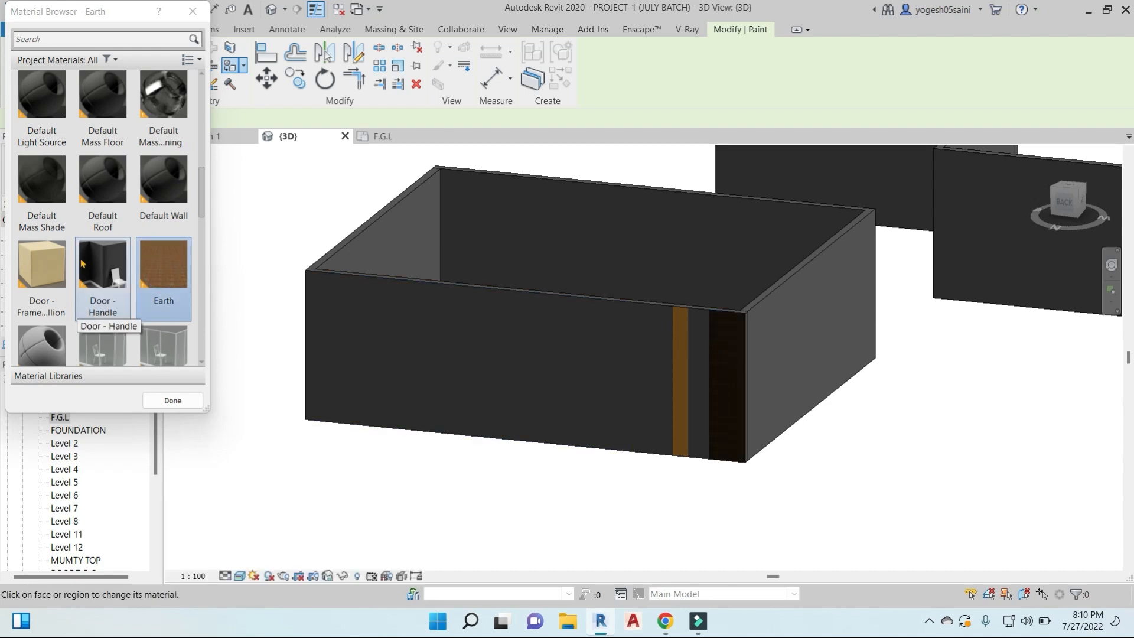
- Paint the fifth wall segment from the corner with Door - Frame/Mullion, and repaint it with Earth
left_click(41, 266)
left_click(644, 376)
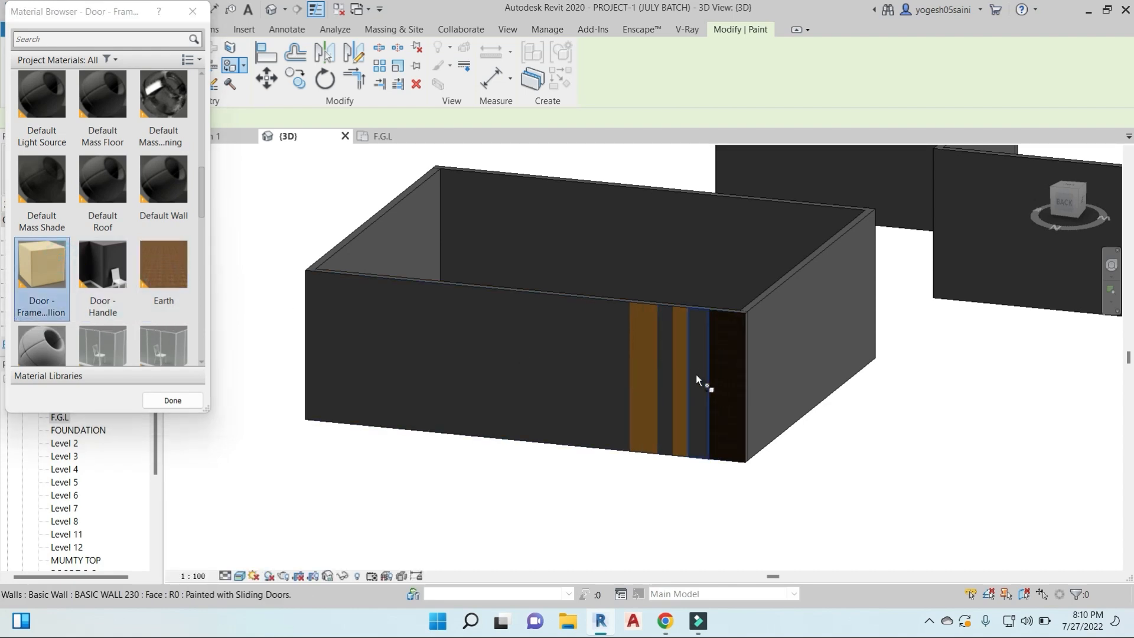
left_click(159, 256)
left_click(644, 372)
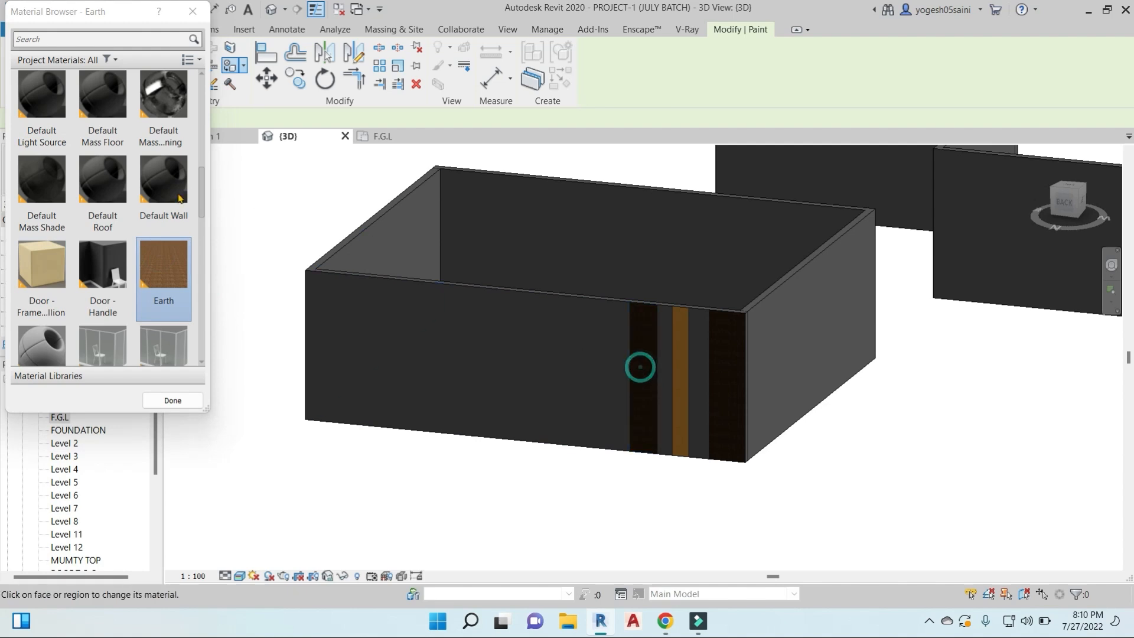
- Paint the fifth wall segment from the corner with Brick, Common
scroll(163, 256, "up", 5)
left_click(162, 260)
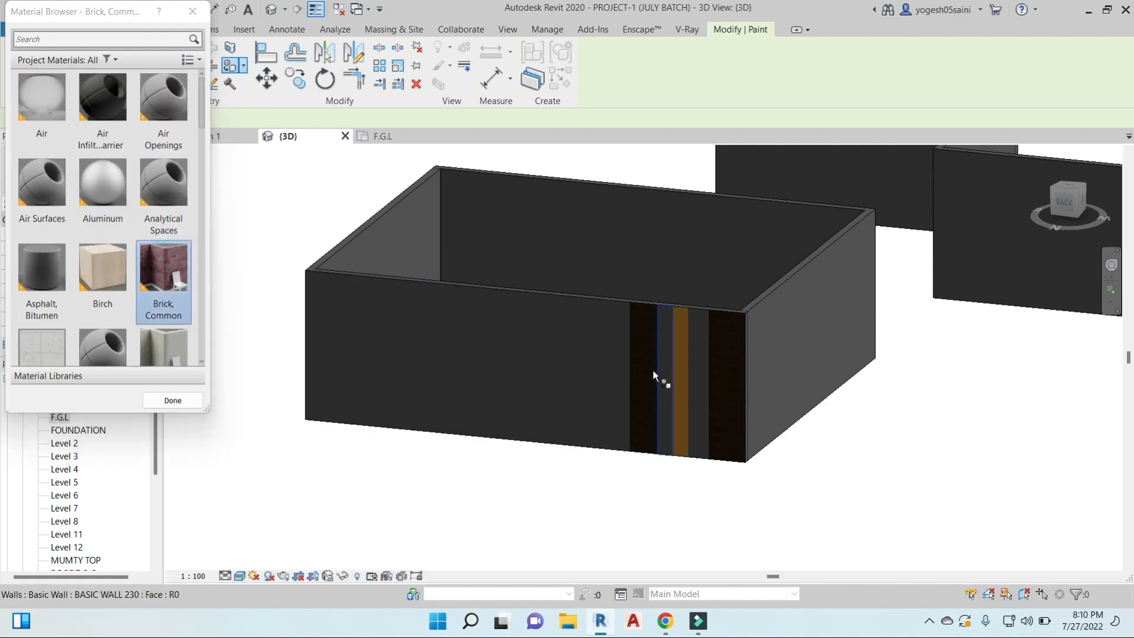
left_click(650, 375)
- Split the dark corner segment and the plain side wall at the opposite end horizontally near their tops with Split Element
mouse_move(657, 376)
middle_mouse_down("shift")
mouse_move(736, 362)
mouse_move(215, 327)
middle_mouse_up("shift")
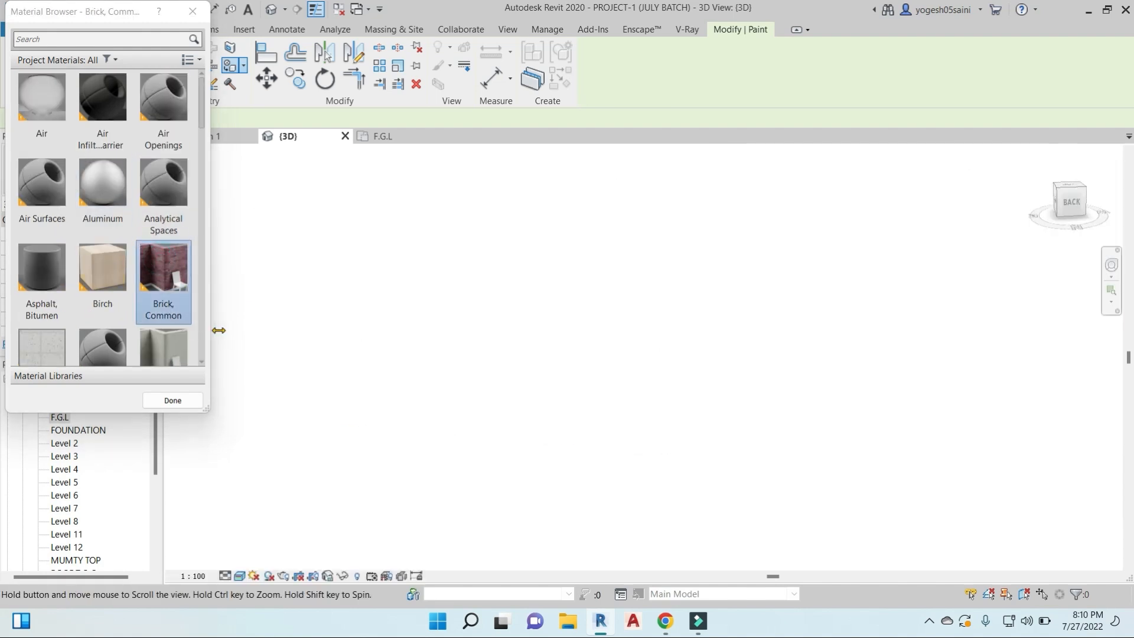
scroll(825, 378, "down", 3)
middle_click_drag(825, 378, 401, 403)
left_click(379, 47)
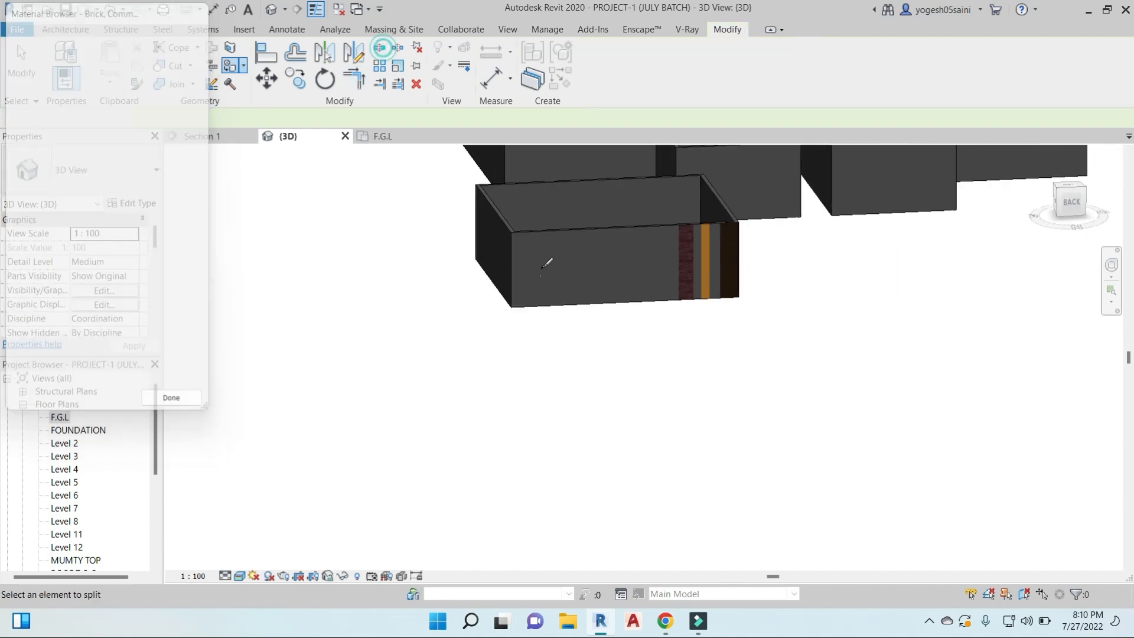
left_click(733, 244)
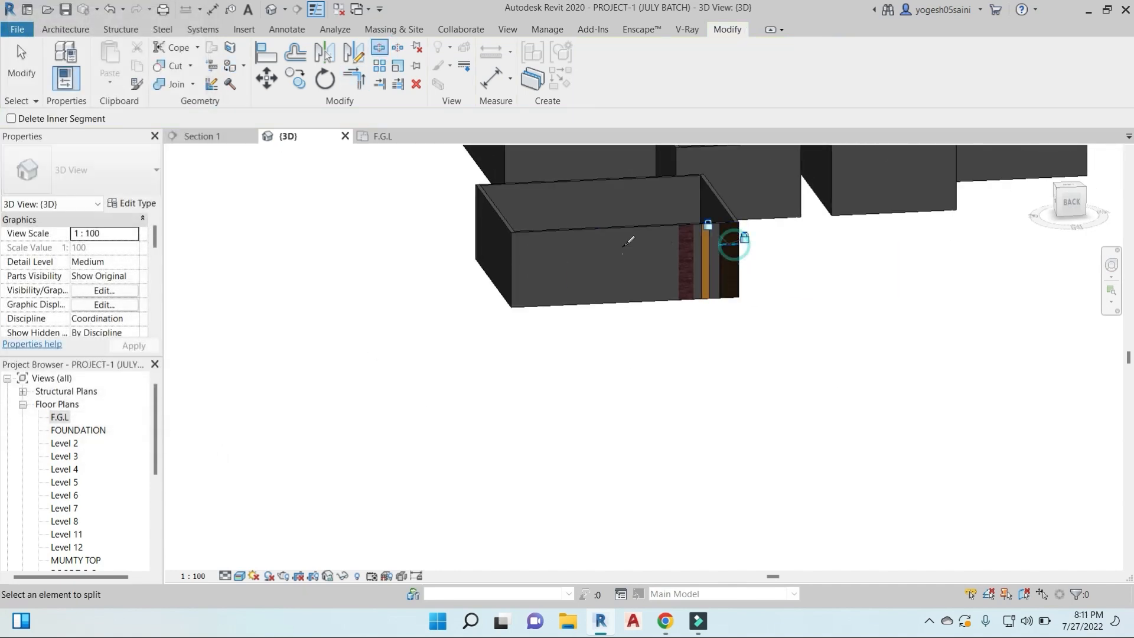
left_click(513, 247)
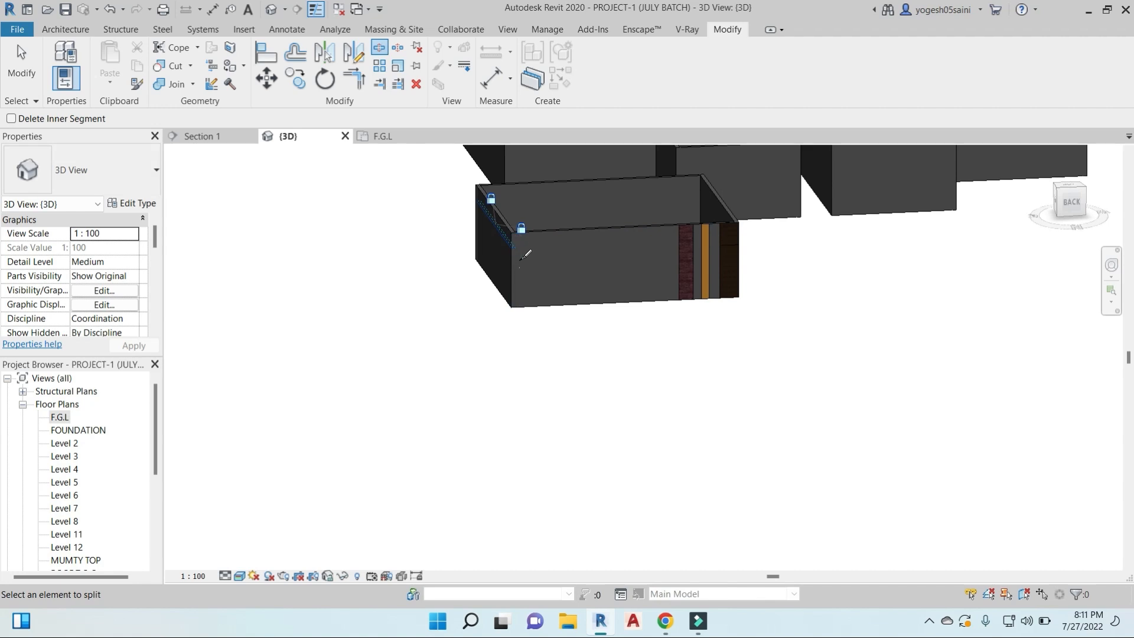
left_click(512, 264)
- Split the plain side wall's upper strip vertically into short pieces, with one cut 6800 from the wall's far end
scroll(509, 286, "up", 4)
middle_click_drag(582, 338, 703, 278, "shift")
middle_click_drag(703, 278, 748, 451)
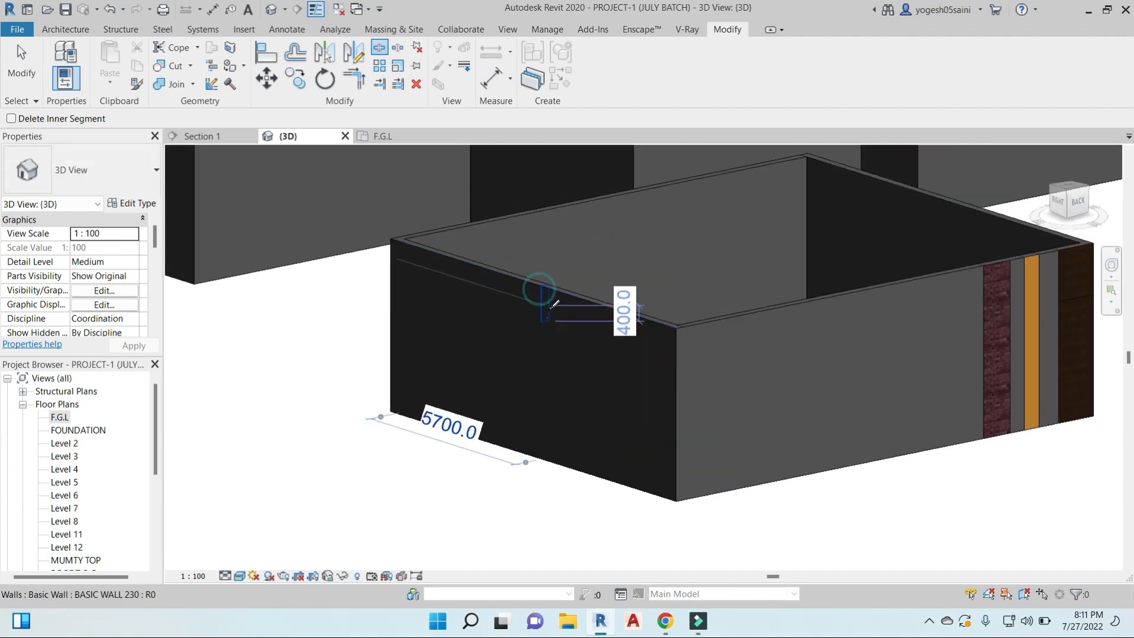
left_click(568, 342)
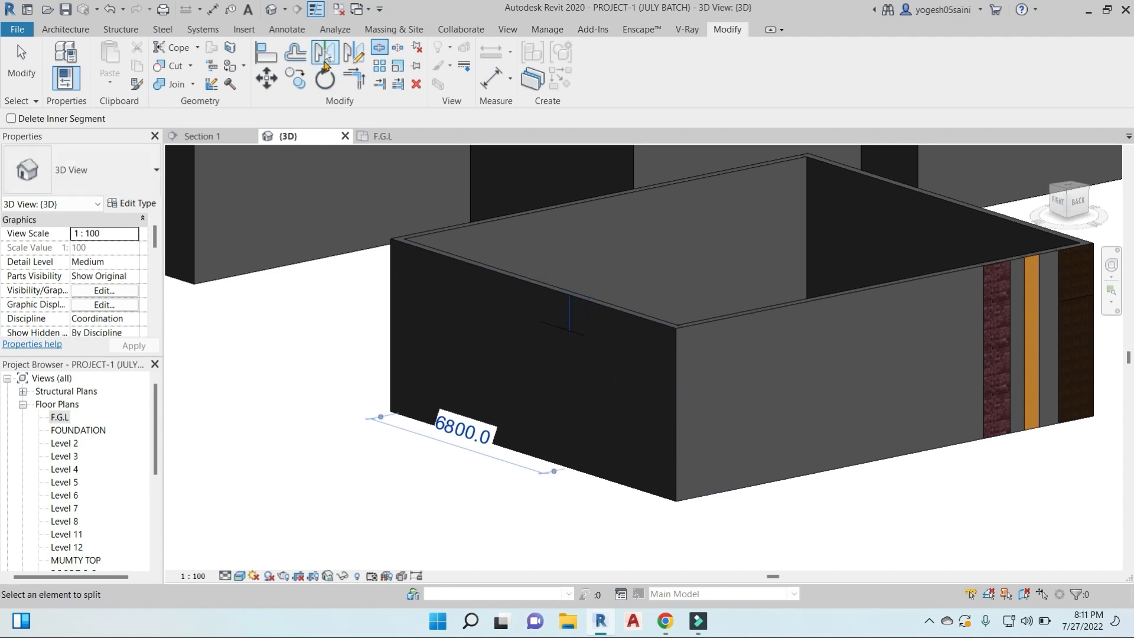
- Paint two neighbouring small pieces of the side wall's upper strip, the larger with Brick, Common and the smaller with Birch
left_click(243, 66)
left_click(252, 90)
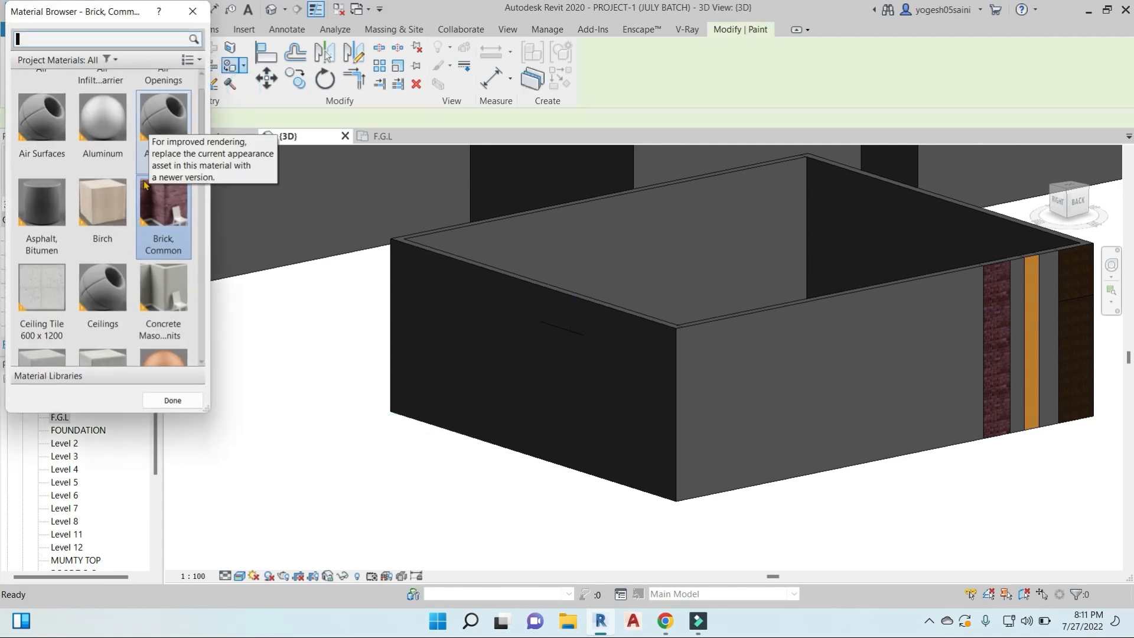
left_click(560, 309)
left_click(113, 202)
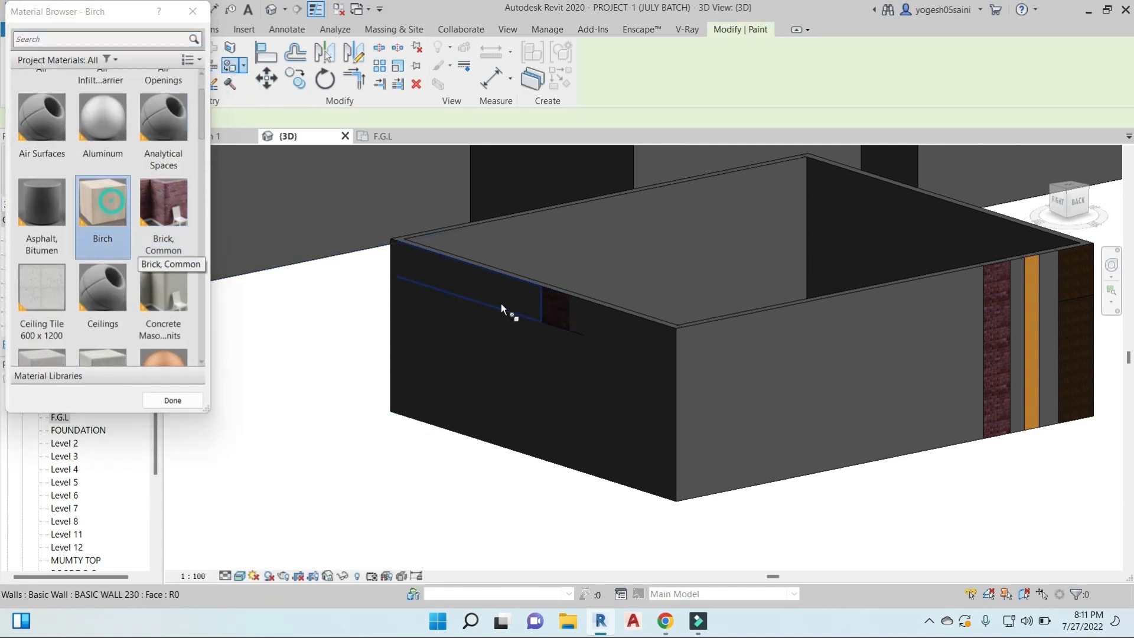
left_click(579, 317)
scroll(607, 341, "up", 2)
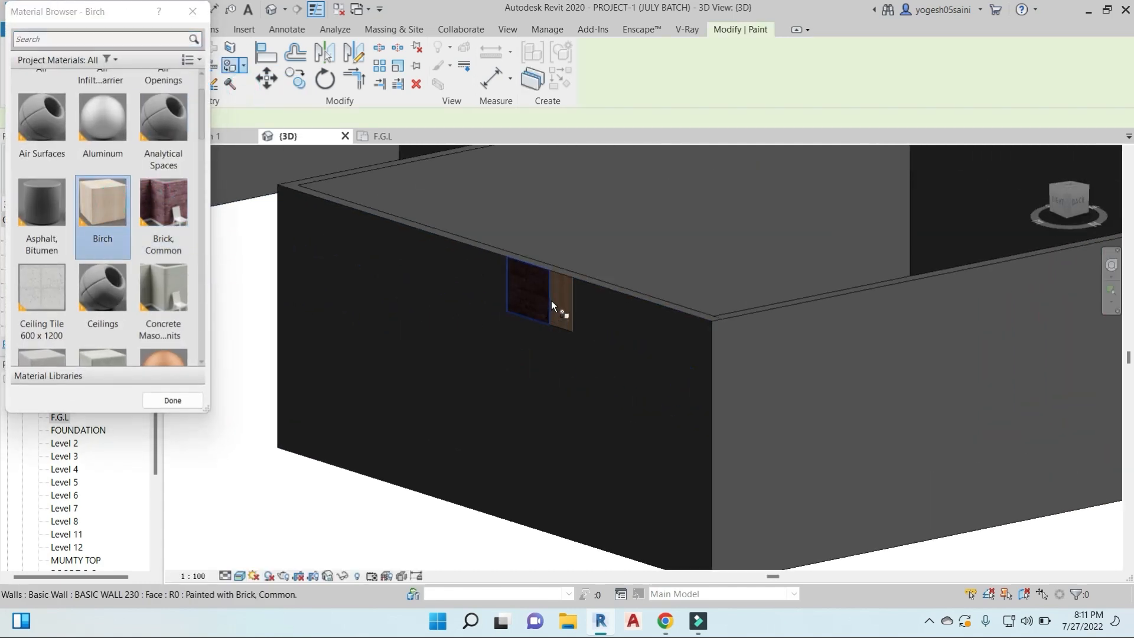
scroll(552, 297, "down", 4)
middle_click_drag(551, 297, 778, 394, "shift")
scroll(685, 327, "up", 2)
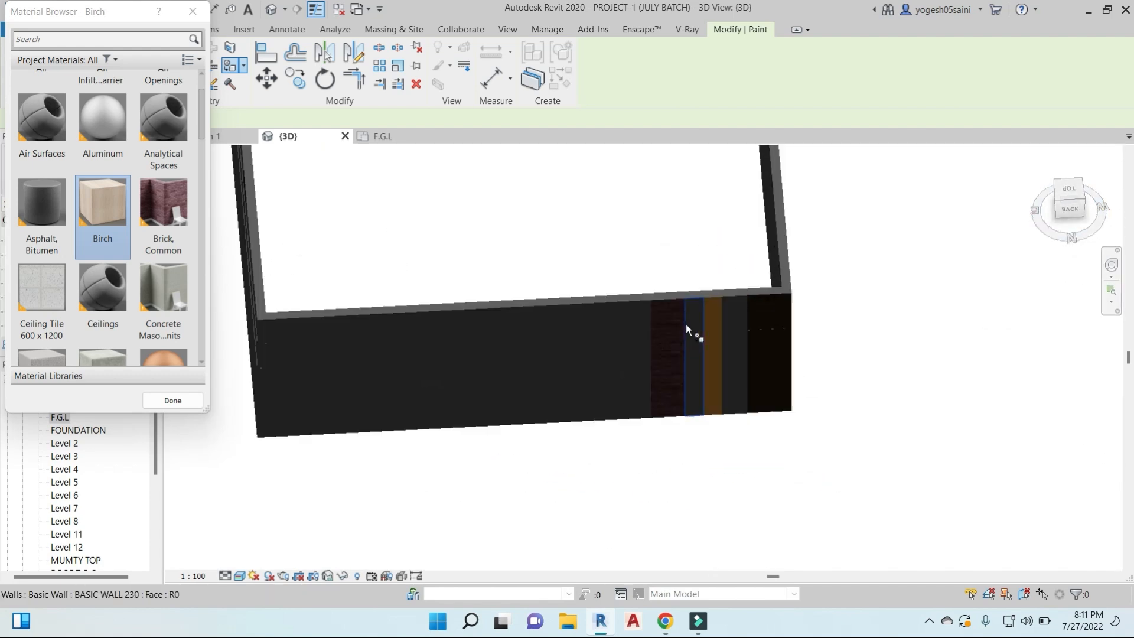
scroll(687, 328, "up", 2)
key("Escape")
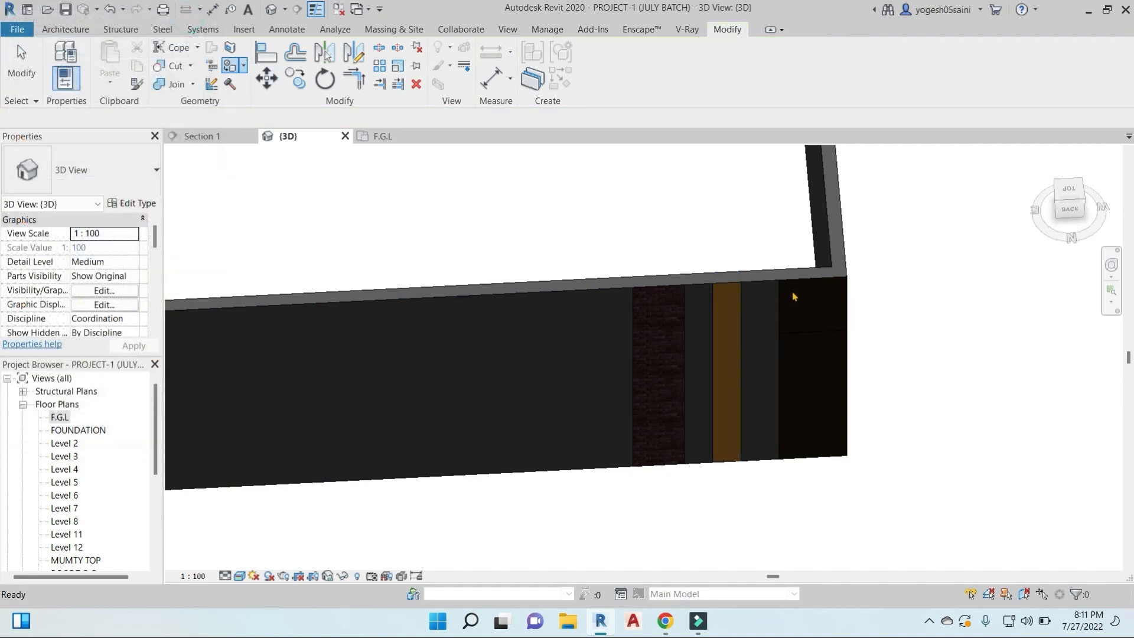
- Set the 3D view to the top orientation and frame the rectangular room with the split wall
left_click(1074, 193)
scroll(816, 222, "down", 5)
middle_click_drag(816, 223, 747, 318)
scroll(573, 281, "up", 5)
middle_click_drag(641, 302, 605, 253)
scroll(622, 320, "down", 4)
middle_click_drag(679, 336, 752, 206)
middle_click_drag(871, 463, 743, 301)
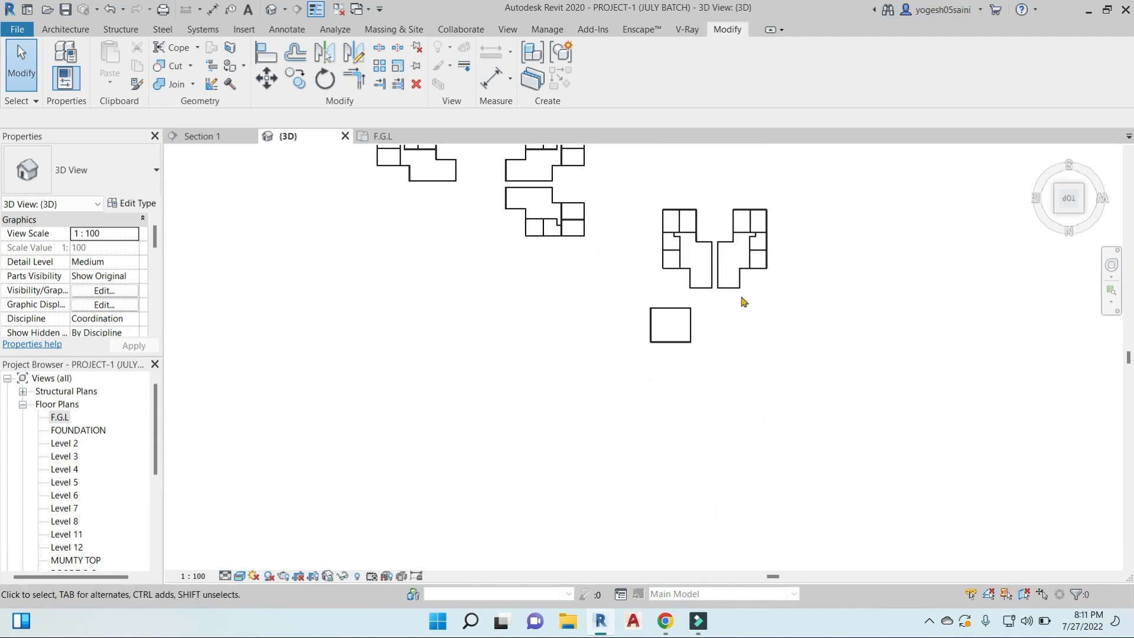
scroll(692, 364, "up", 6)
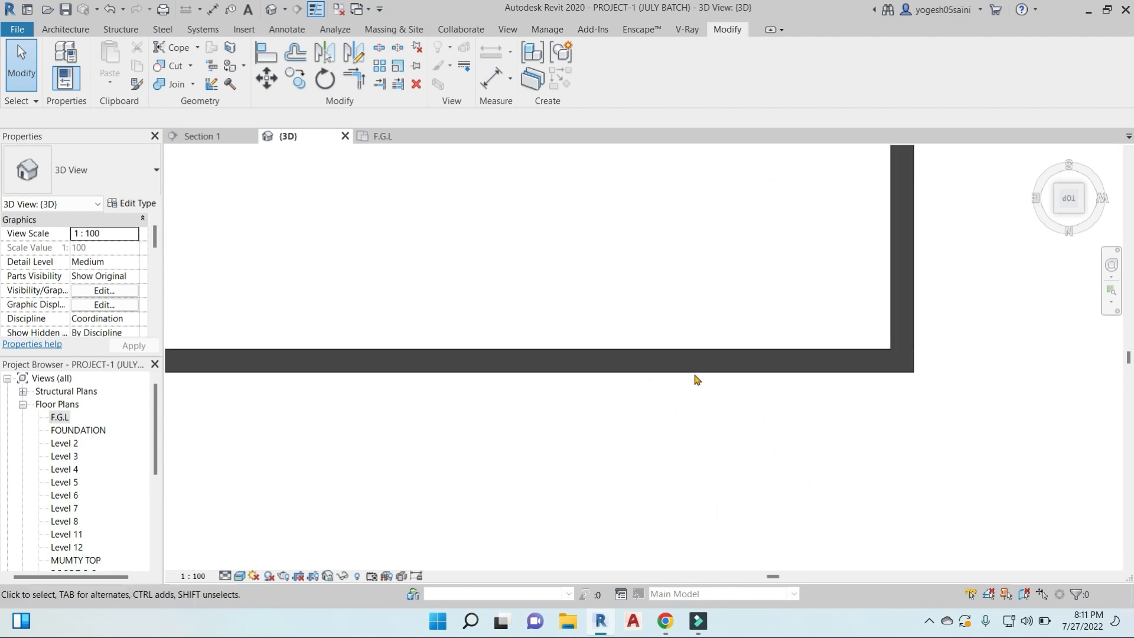
middle_click_drag(595, 360, 630, 393)
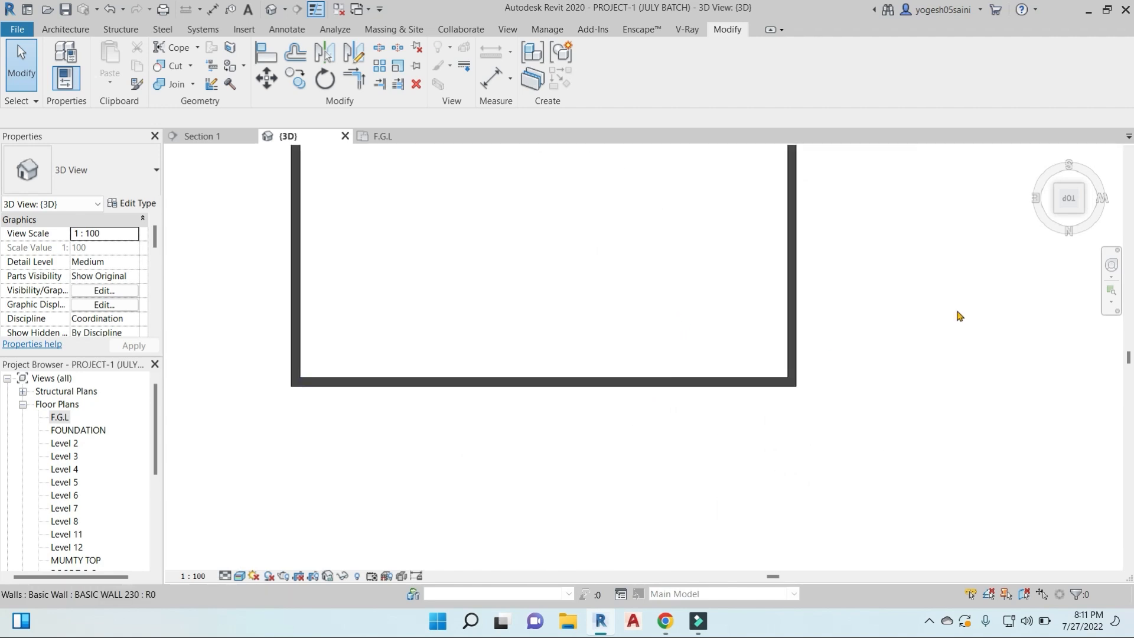
- Open a gap in the room's split wall by pulling the long segment's end back to 2550 from the adjoining side wall
scroll(699, 385, "up", 6)
left_click(699, 387)
scroll(698, 386, "up", 7)
left_click_drag(656, 313, 674, 313)
scroll(697, 313, "down", 4)
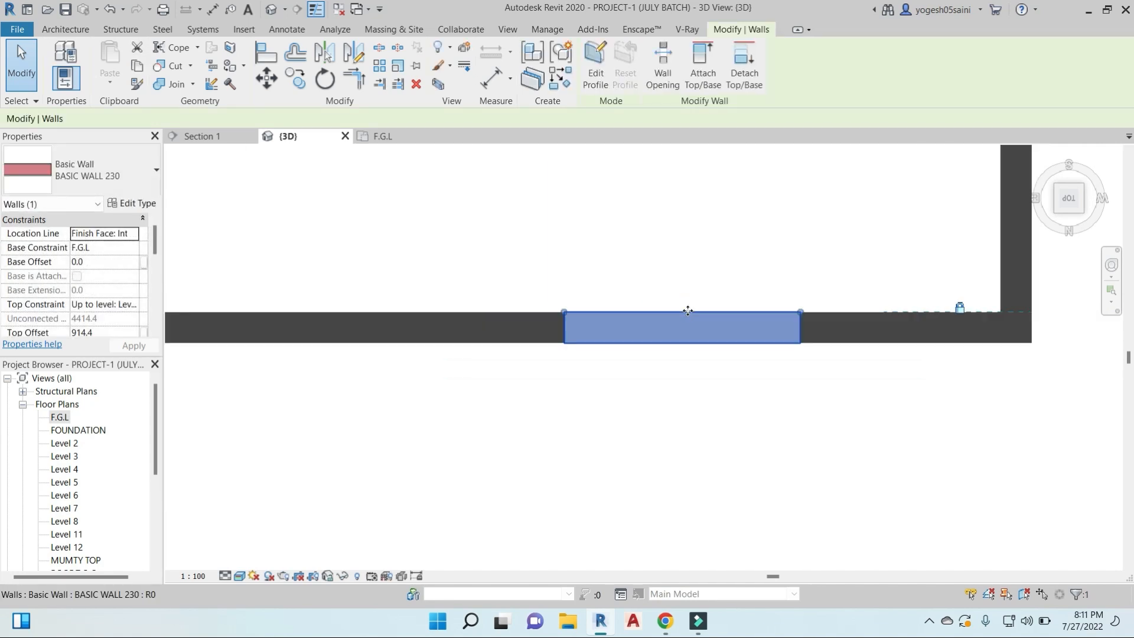
left_click_drag(771, 316, 665, 318)
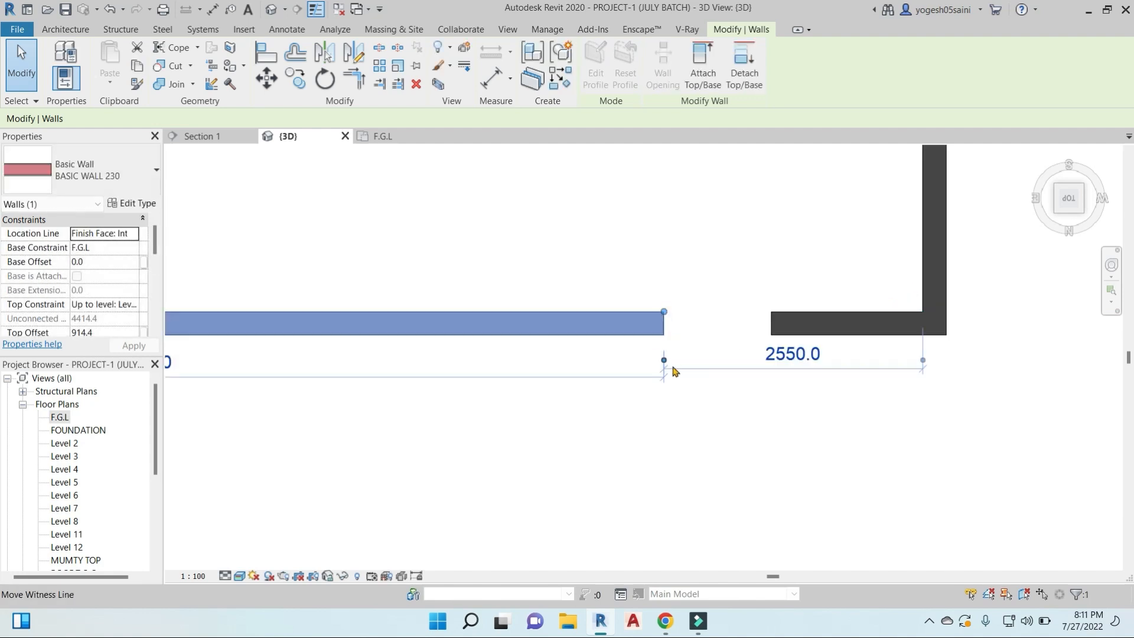
scroll(684, 236, "down", 3)
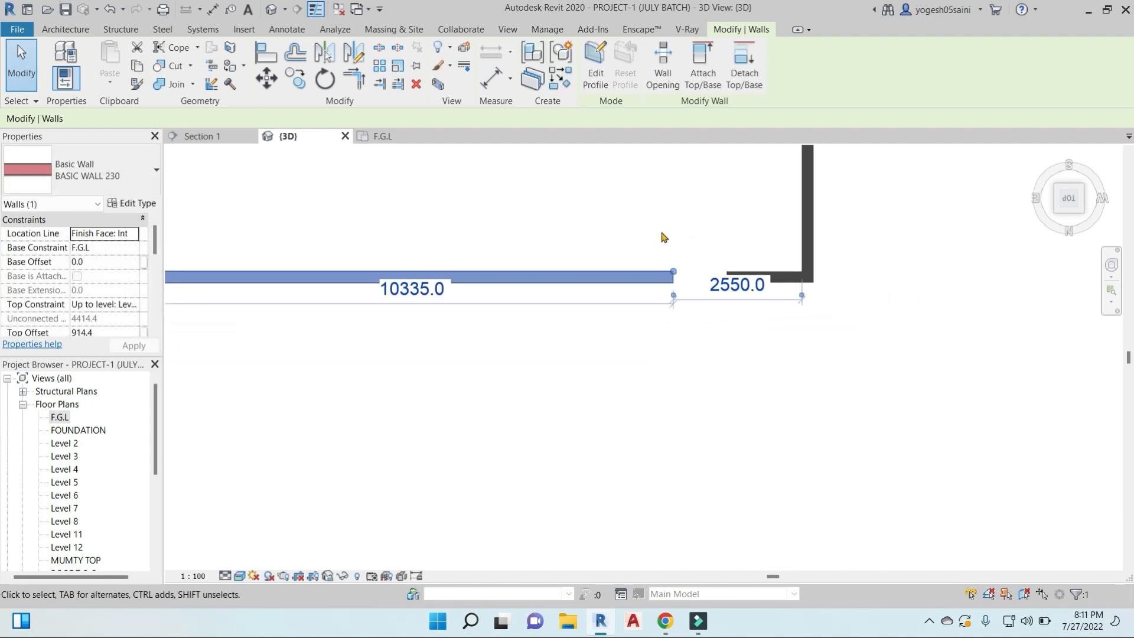
middle_click_drag(506, 254, 650, 309)
left_click(649, 308)
- Split the side wall farthest from the opening with a 1' joint gap, about 1518 from the room's corner
middle_click_drag(399, 176, 551, 367)
scroll(553, 370, "down", 2)
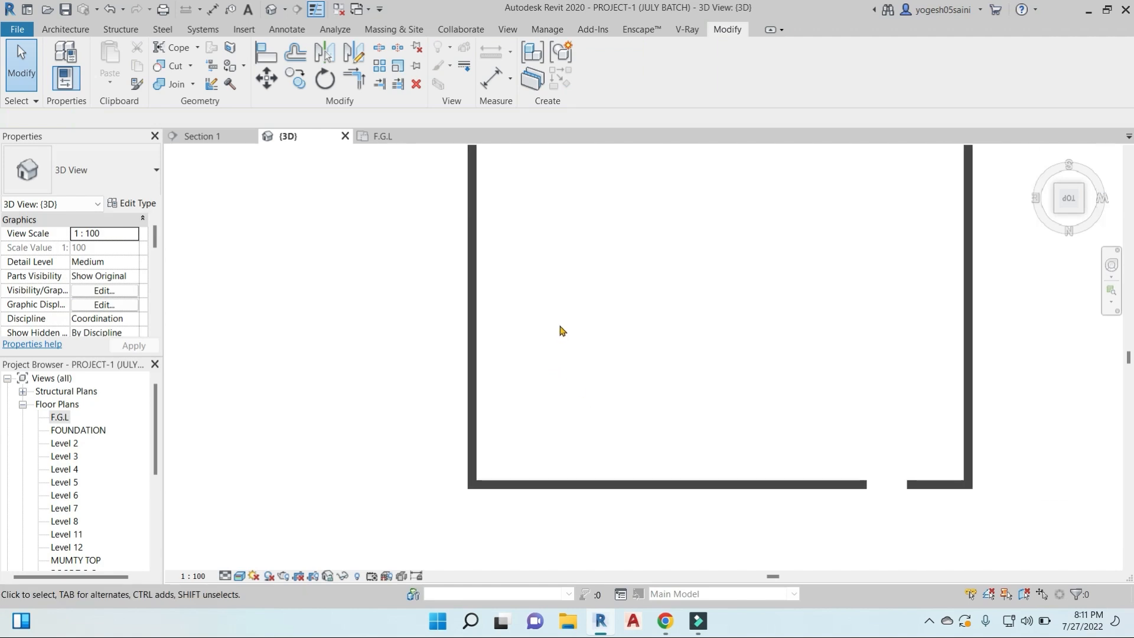
middle_click_drag(560, 329, 521, 322)
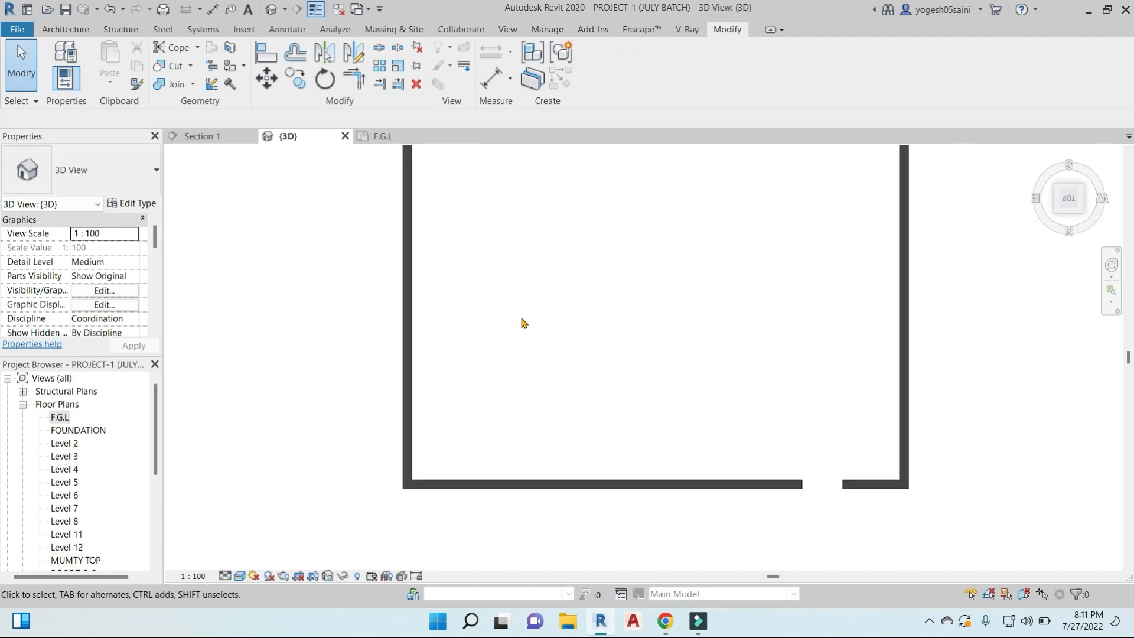
left_click(397, 49)
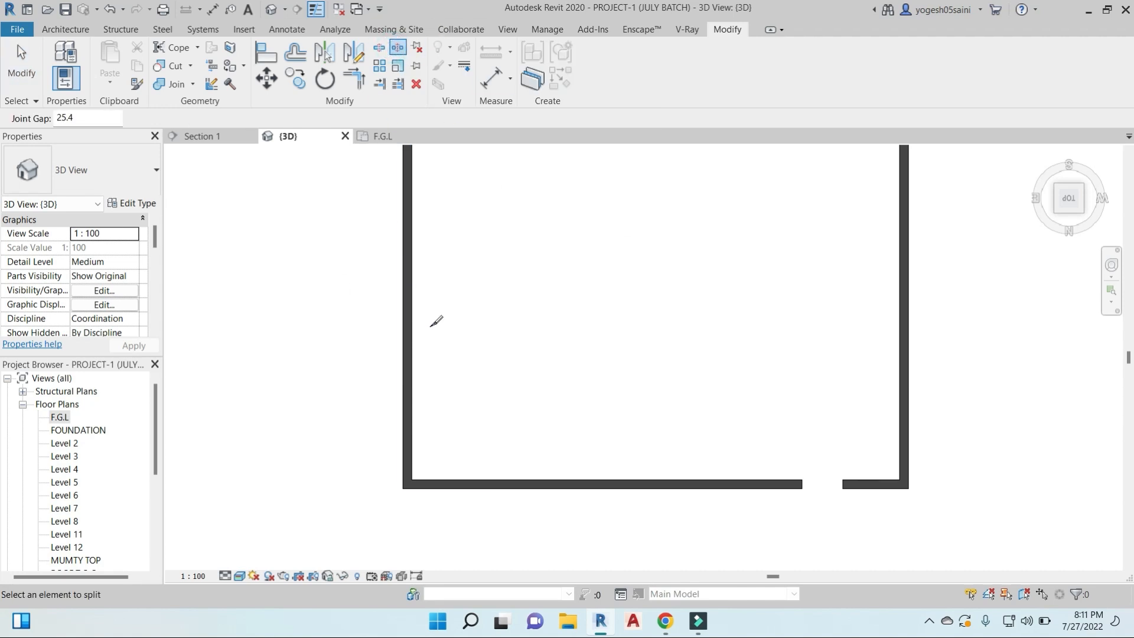
scroll(514, 393, "up", 3)
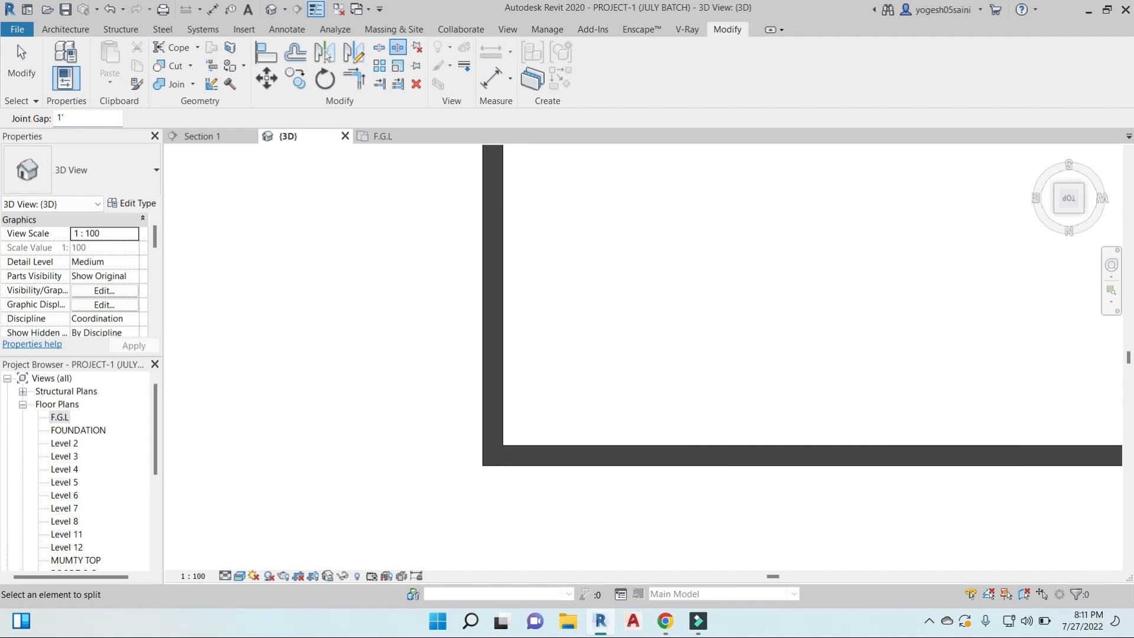
left_click(494, 302)
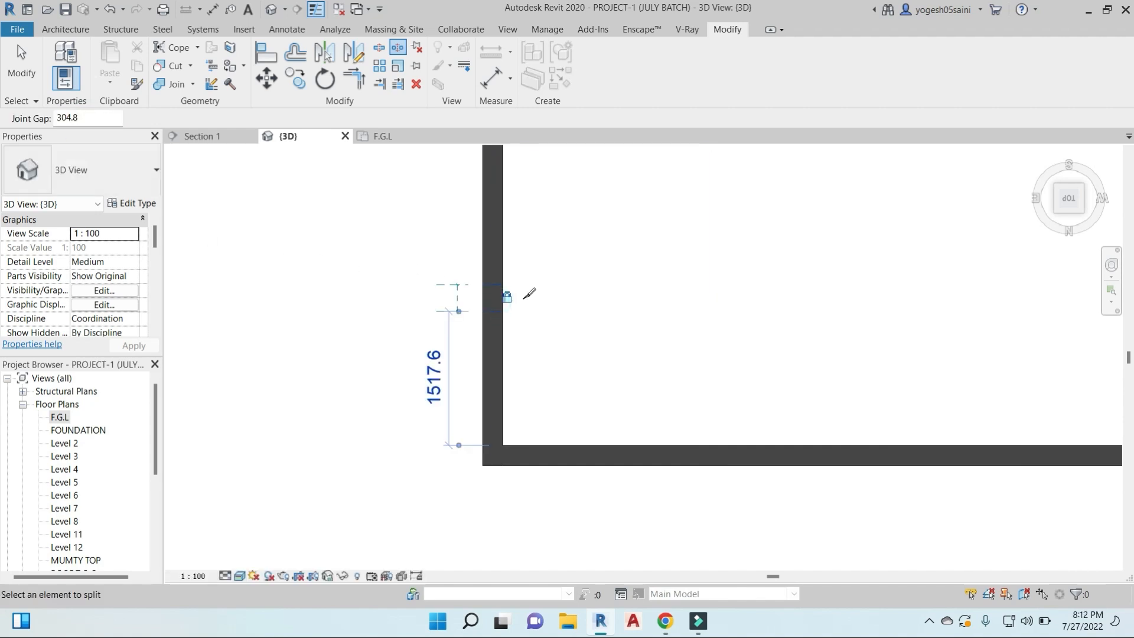
scroll(528, 294, "up", 3)
key("Escape")
- Select the wall's split upper strip and examine the gap in 3D
left_click(466, 298)
scroll(505, 336, "down", 1)
middle_click_drag(505, 338, 508, 603, "shift")
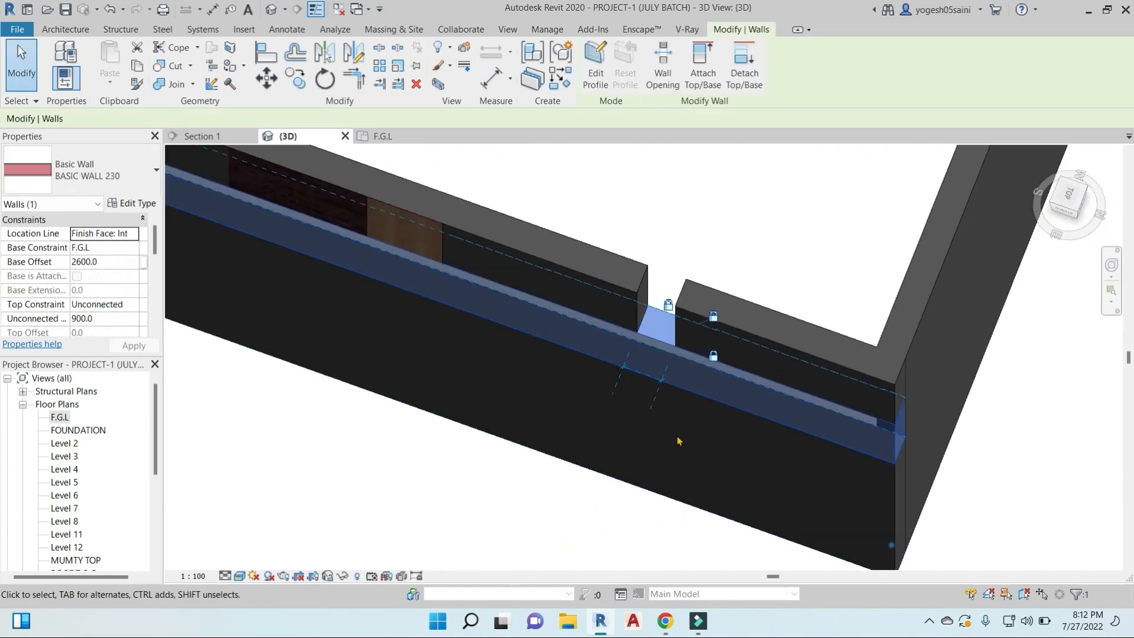
key("Escape")
scroll(675, 395, "down", 2)
middle_click_drag(554, 489, 819, 483)
scroll(820, 483, "down", 2)
middle_click_drag(661, 428, 668, 326, "shift")
- Split the room's east wall near its southeast corner in top view, using Split with Gap and a 304.8 joint gap
left_click(1074, 205)
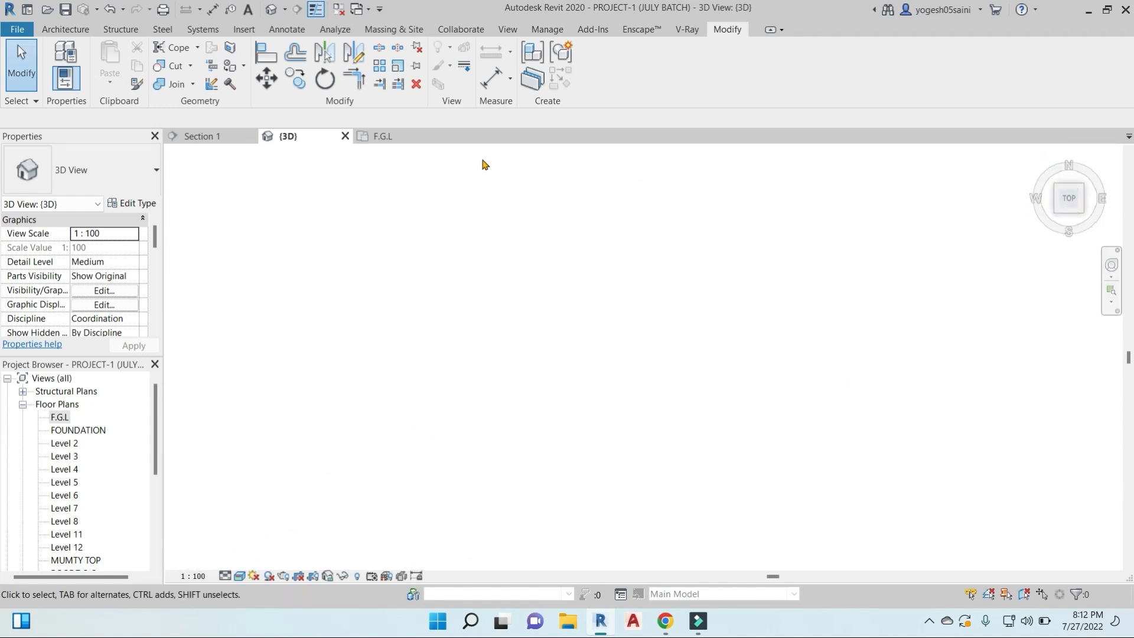
left_click(404, 49)
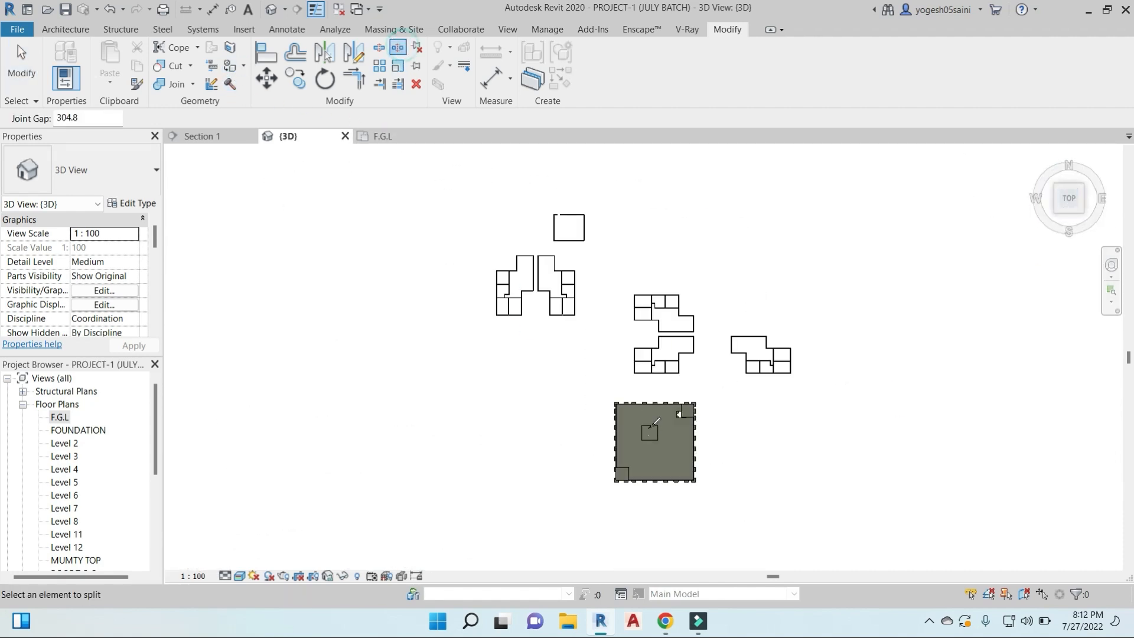
scroll(582, 230, "up", 5)
scroll(620, 295, "up", 3)
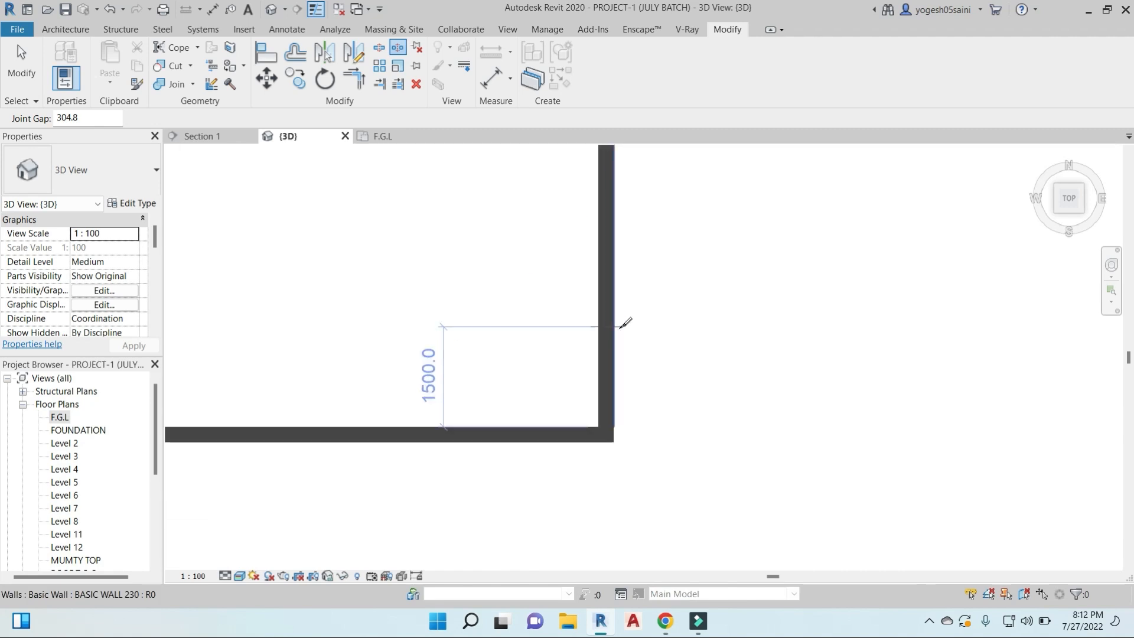
left_click(607, 313)
- Split the room's south wall at five points with 304.8 joint gaps, ending 6127.2 from the east wall
left_click(481, 435)
middle_click_drag(505, 494, 665, 446)
left_click(557, 384)
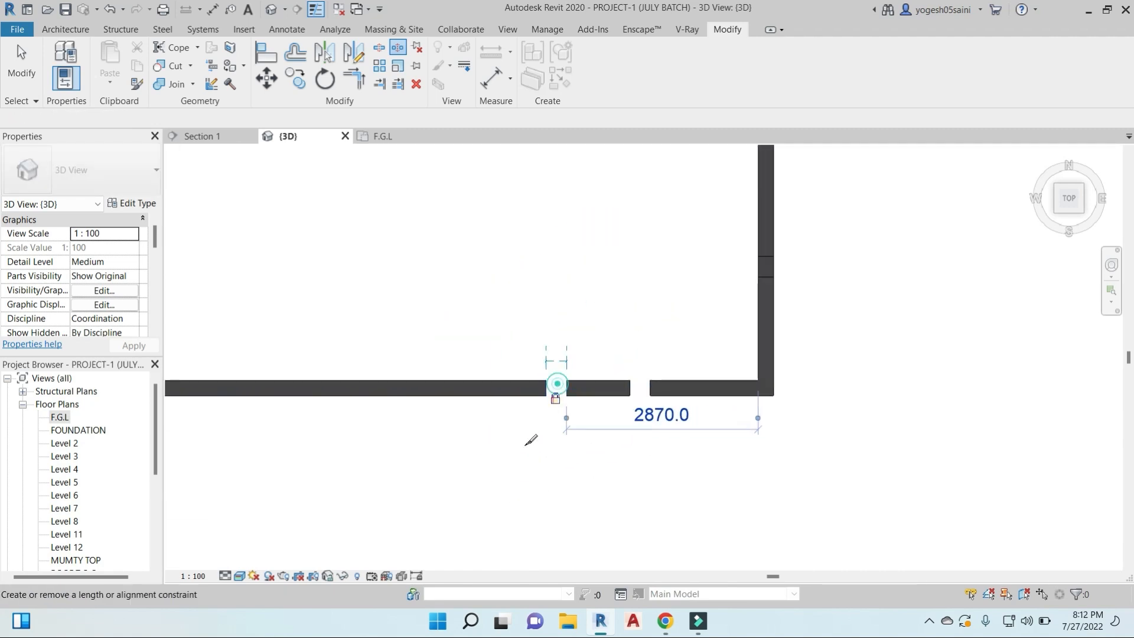
left_click(472, 388)
left_click(402, 388)
left_click(339, 388)
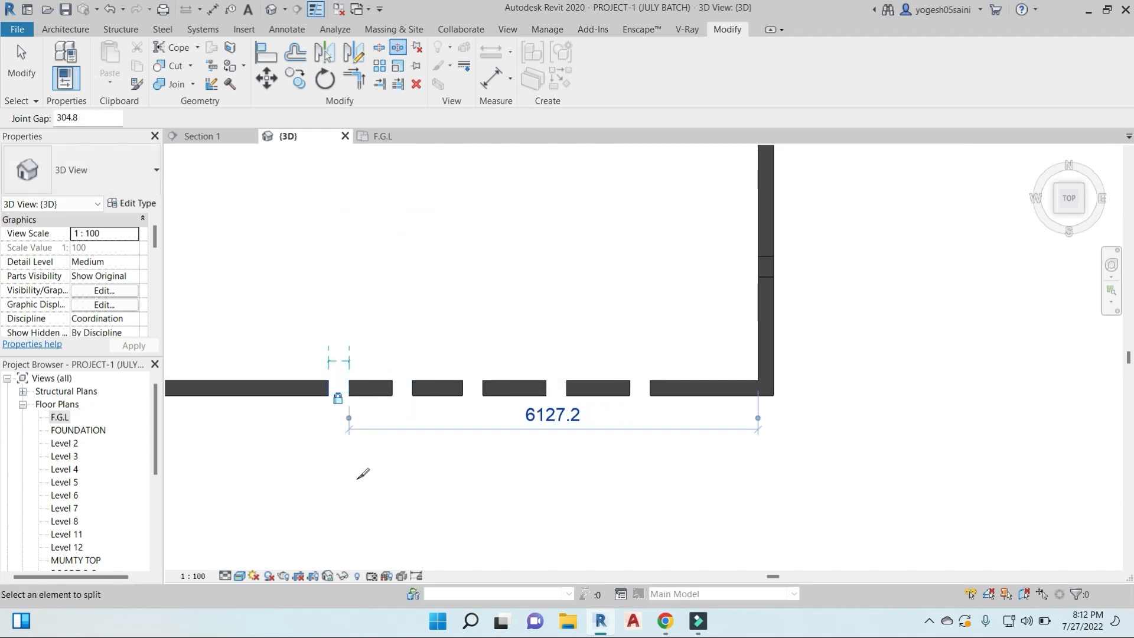
middle_click_drag(361, 473, 417, 480)
- Set the joint gap to 25.4 and split the south wall into short pieces west of the wider gaps
left_click(382, 49)
middle_click_drag(382, 380, 526, 334)
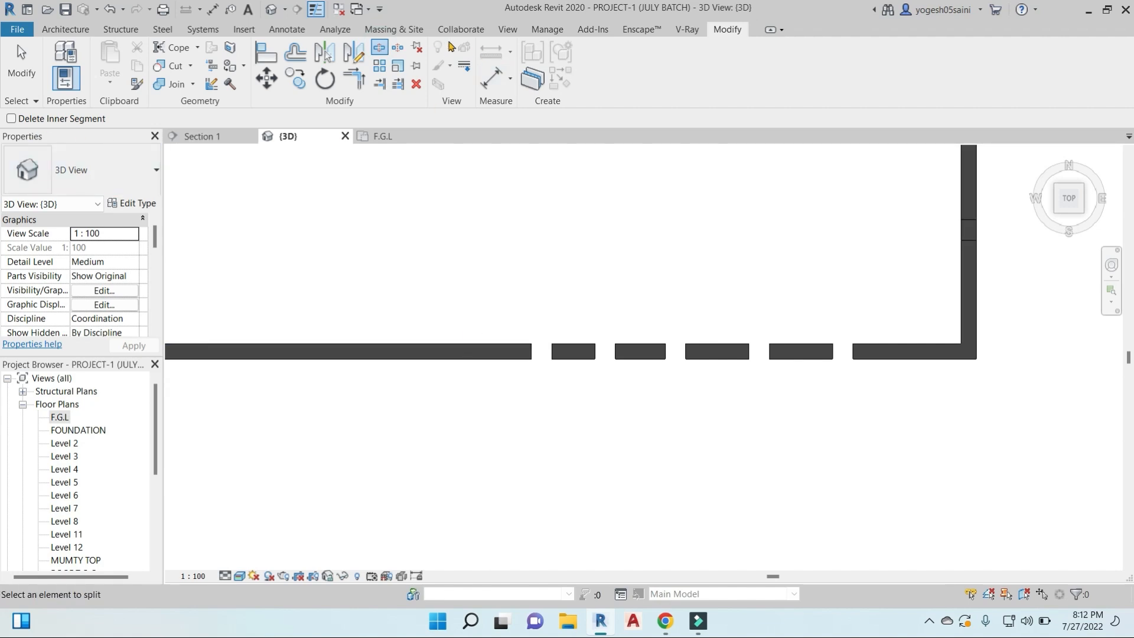
left_click(398, 48)
type("1400.0")
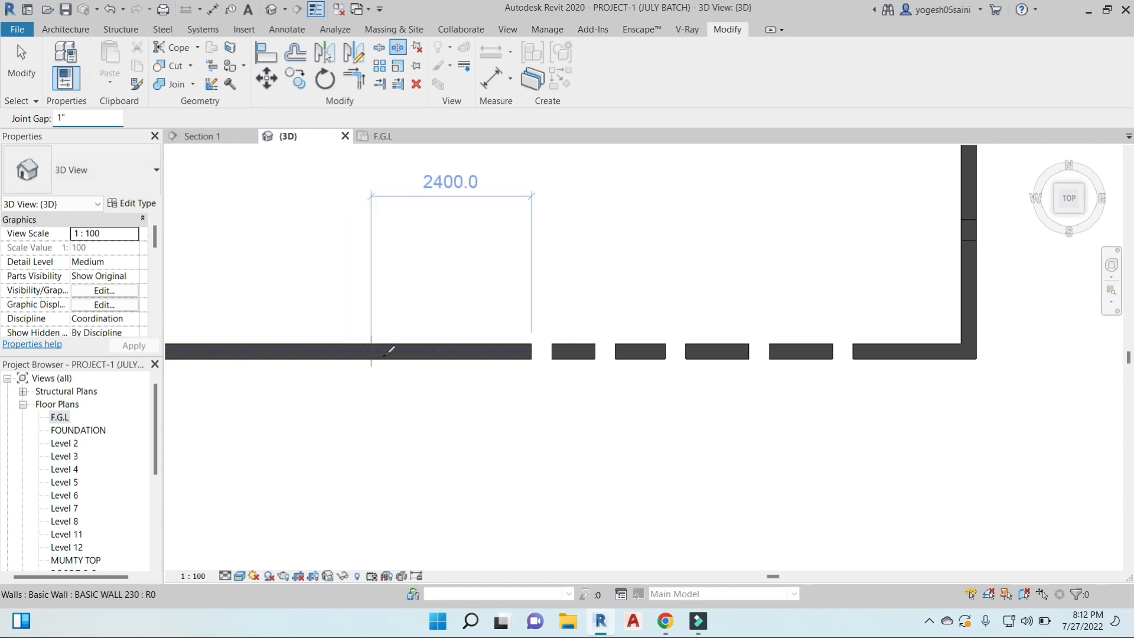
left_click(440, 345)
scroll(440, 348, "up", 2)
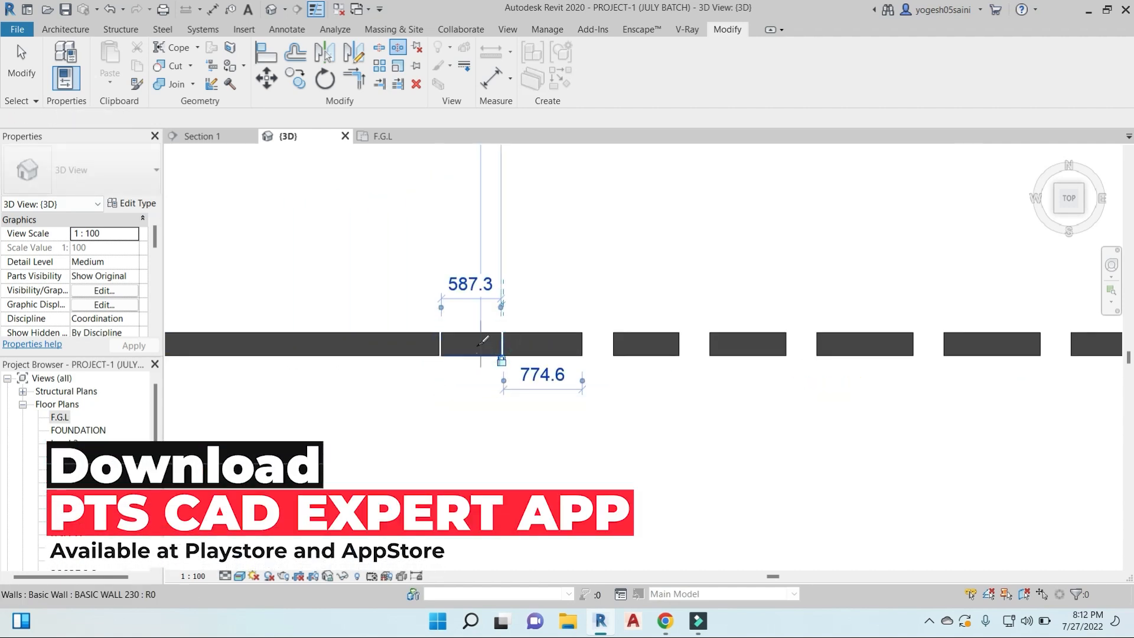
left_click(502, 343)
left_click(552, 343)
left_click(378, 343)
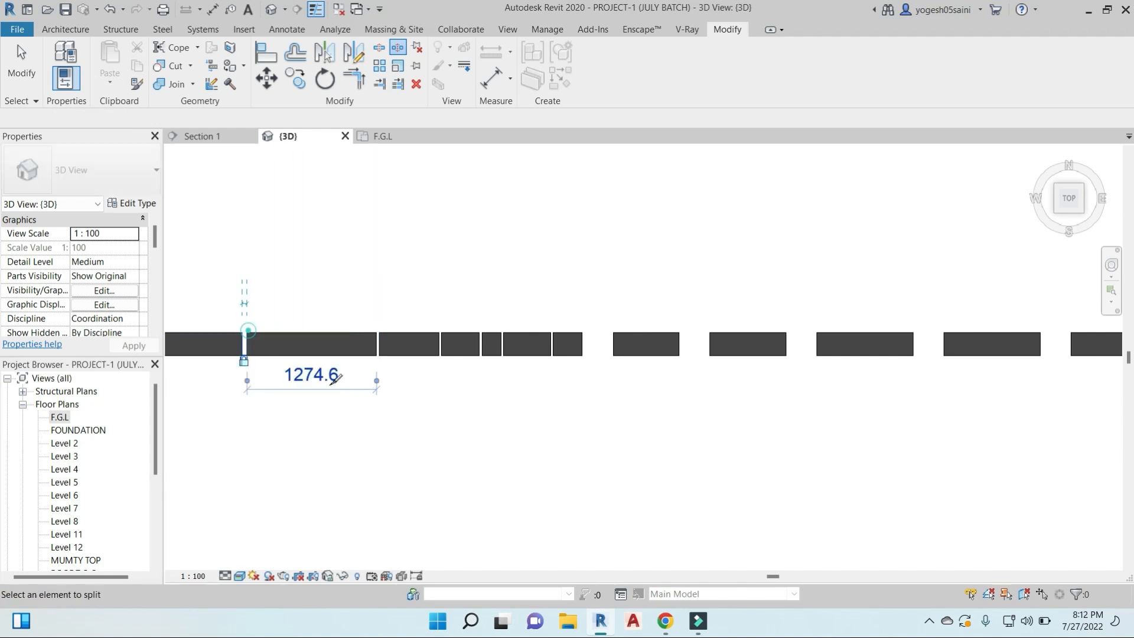
- Set the joint gap to 50.8 and split the south wall at three more points farther west
left_click(244, 343)
scroll(271, 346, "up", 3)
left_click(268, 344)
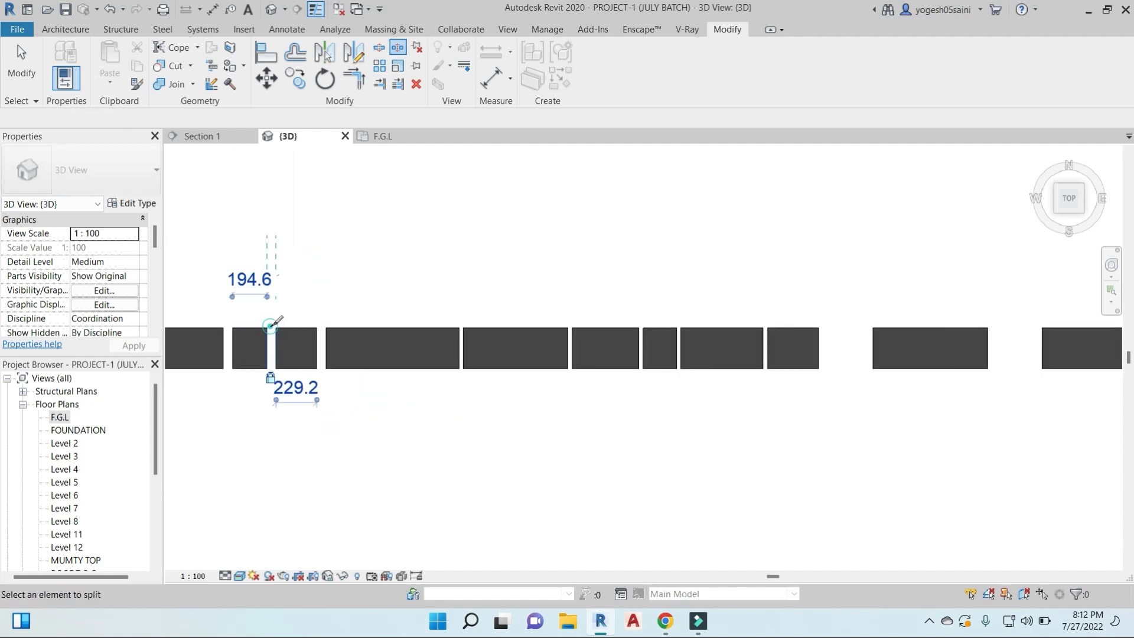
scroll(387, 347, "down", 5)
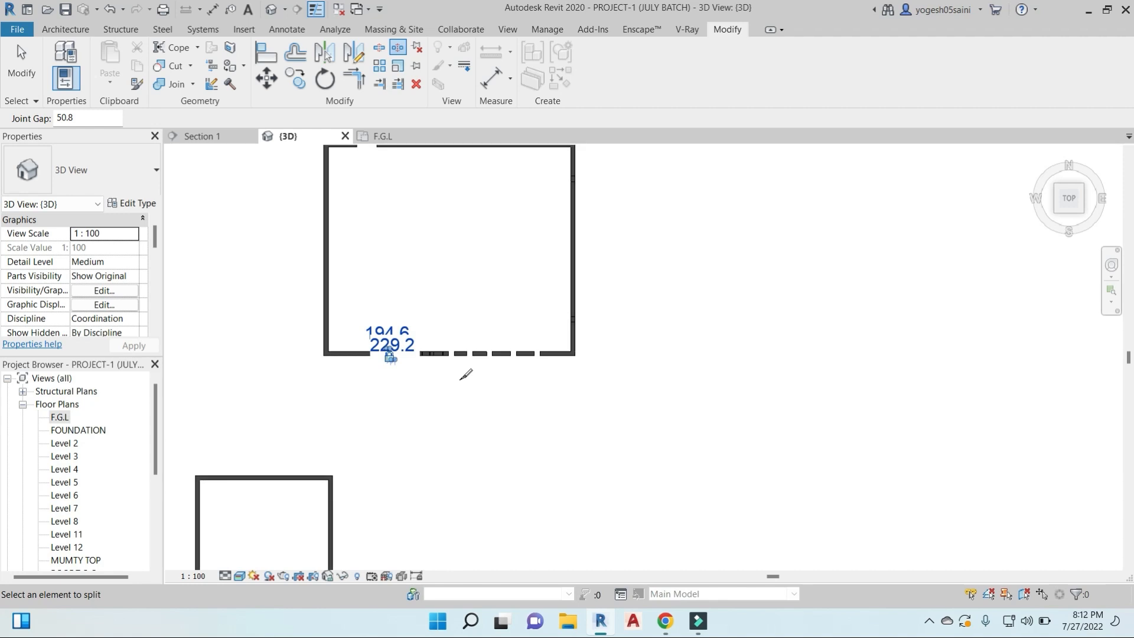
key("Escape")
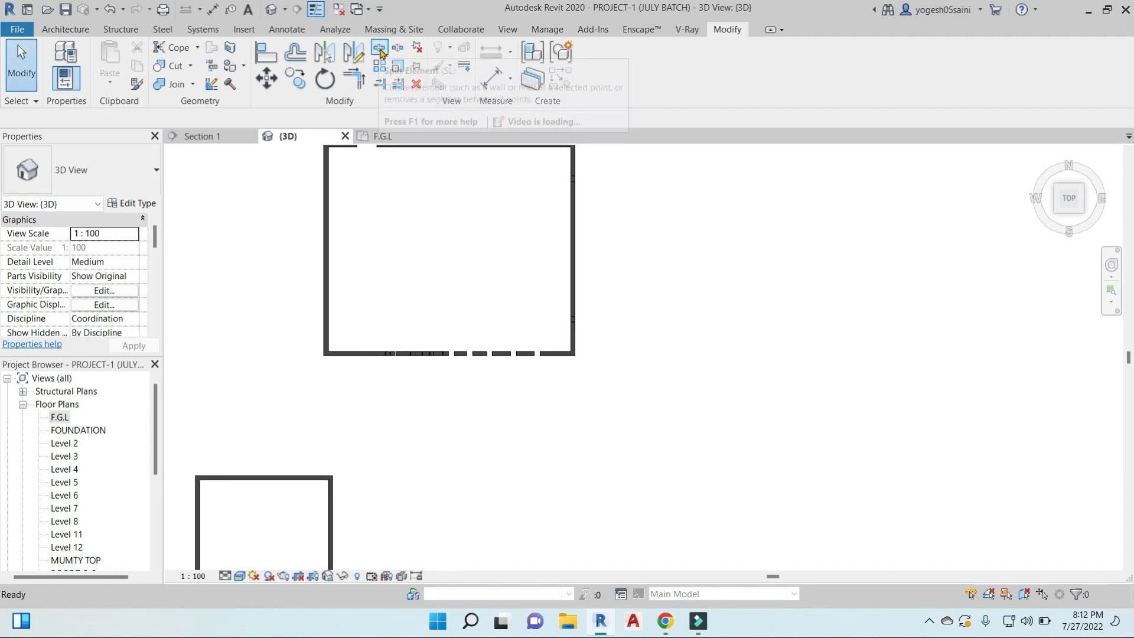
- Switch from the 3D view to the F.G.L floor plan
middle_click_drag(504, 307, 578, 347)
scroll(579, 346, "down", 8)
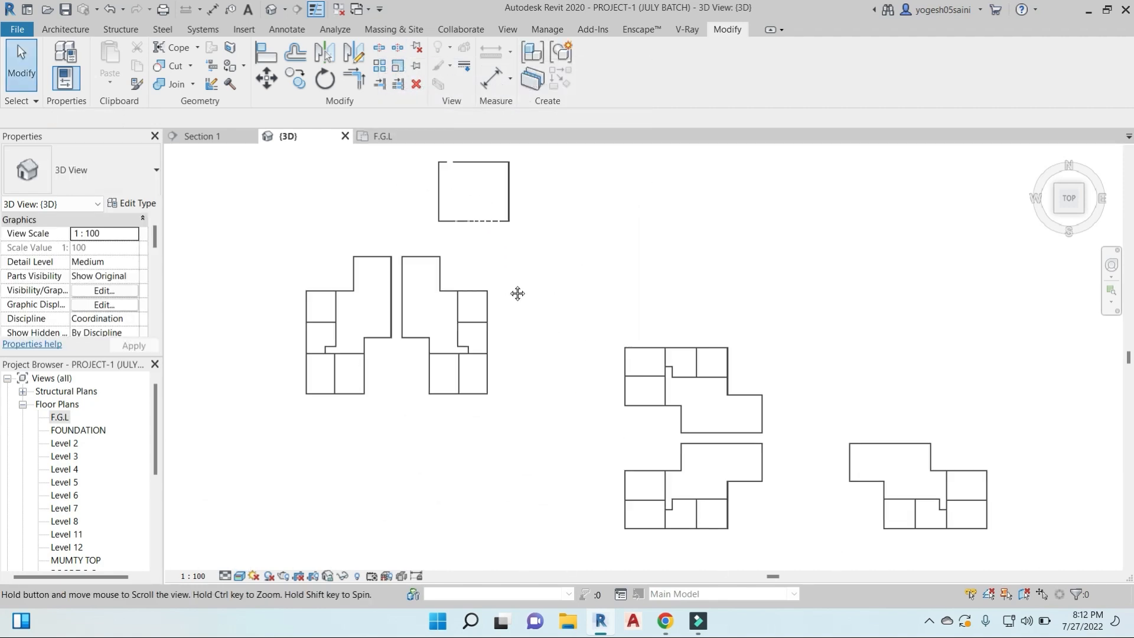
scroll(646, 458, "down", 5)
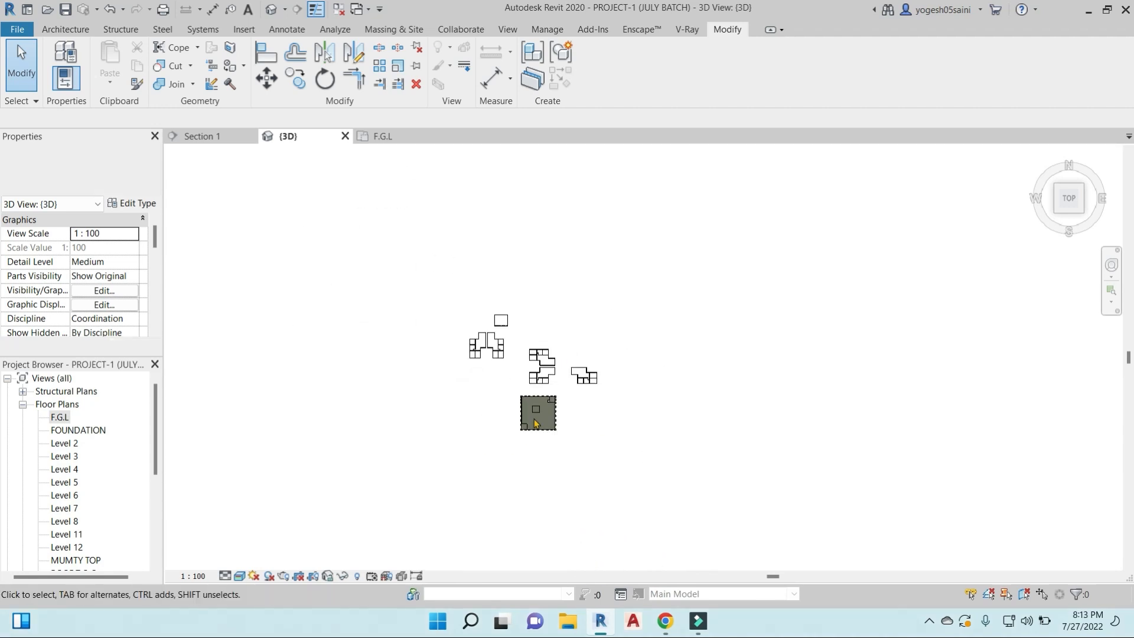
double_click(61, 417)
scroll(788, 410, "down", 8)
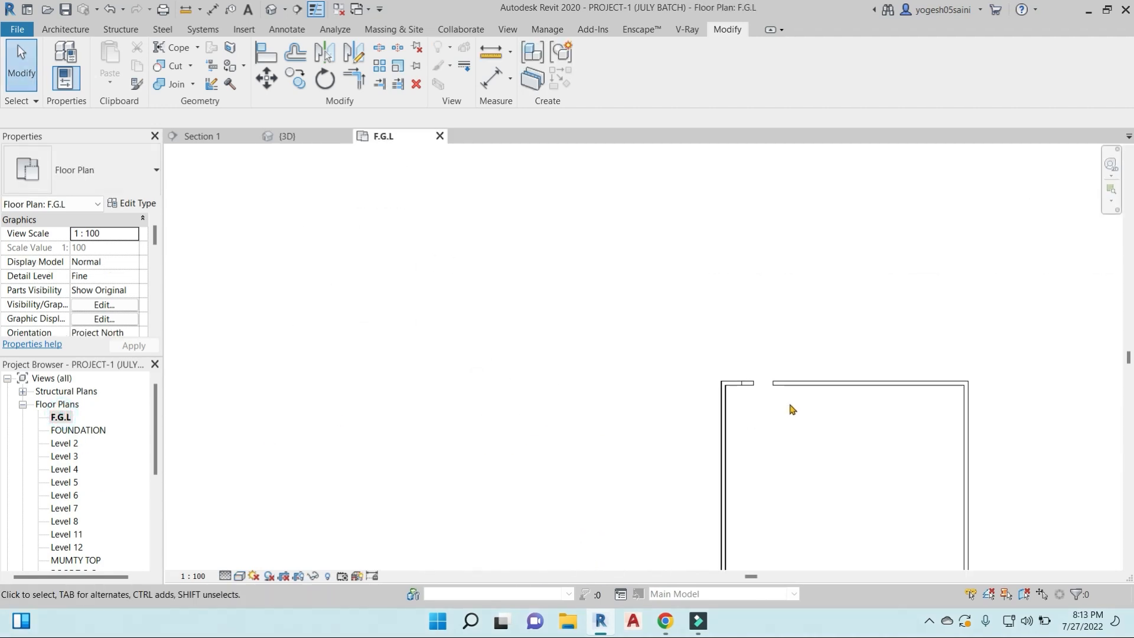
middle_click_drag(827, 460, 635, 286)
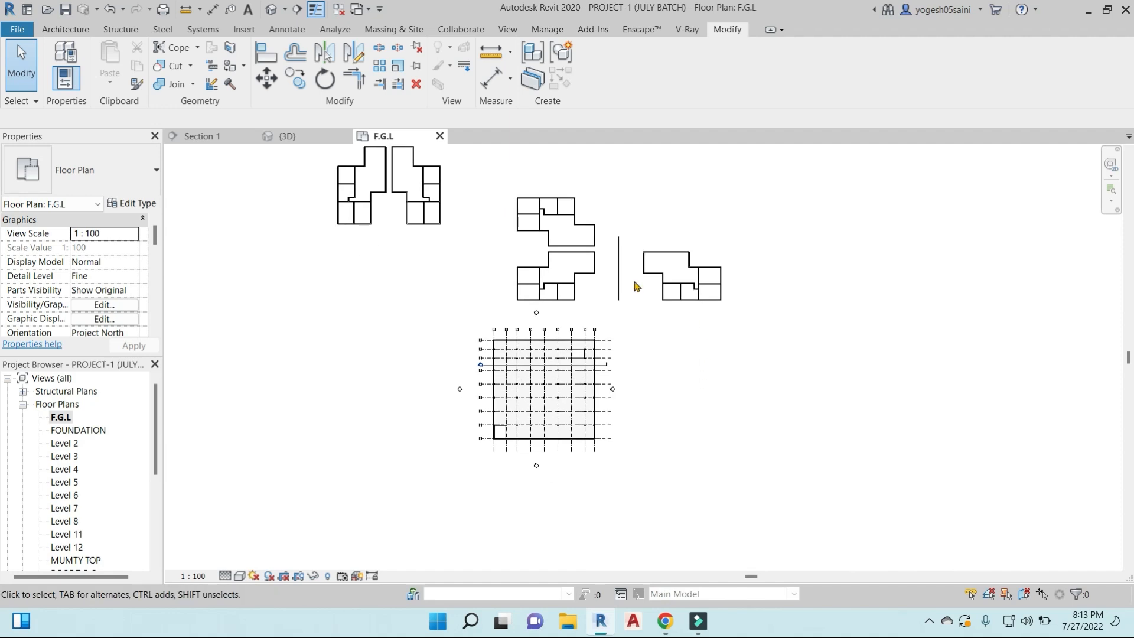
- Place five M_Bed-Box 0965 x 1880mm - Twin components outside the east wall of the easternmost mirrored layout
left_click(59, 29)
left_click(166, 58)
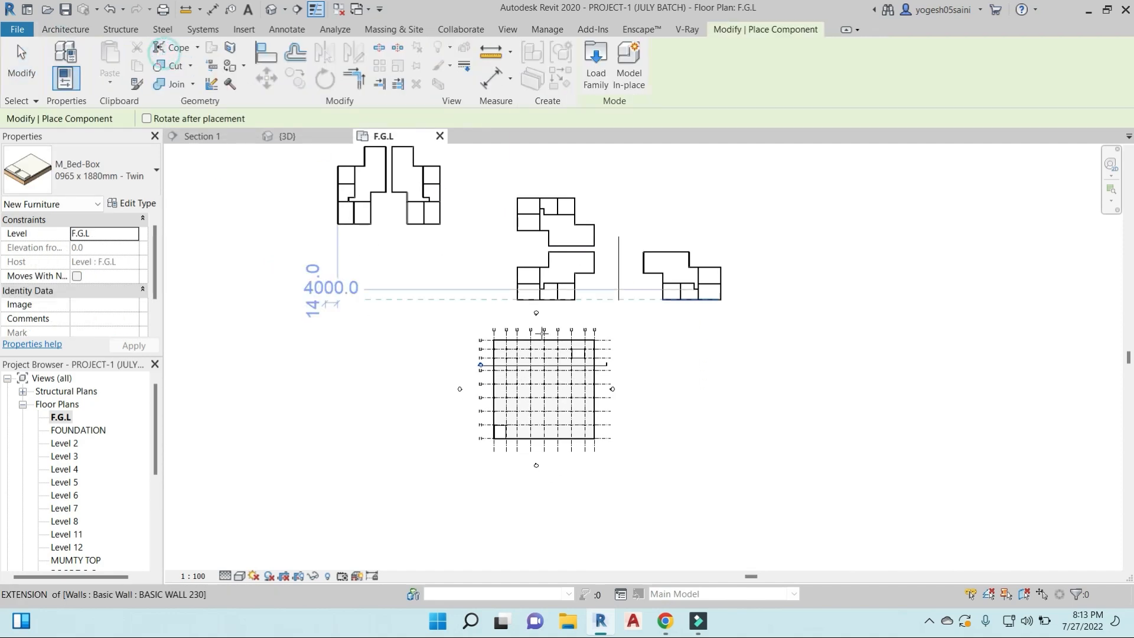
scroll(723, 263, "up", 3)
left_click(721, 260)
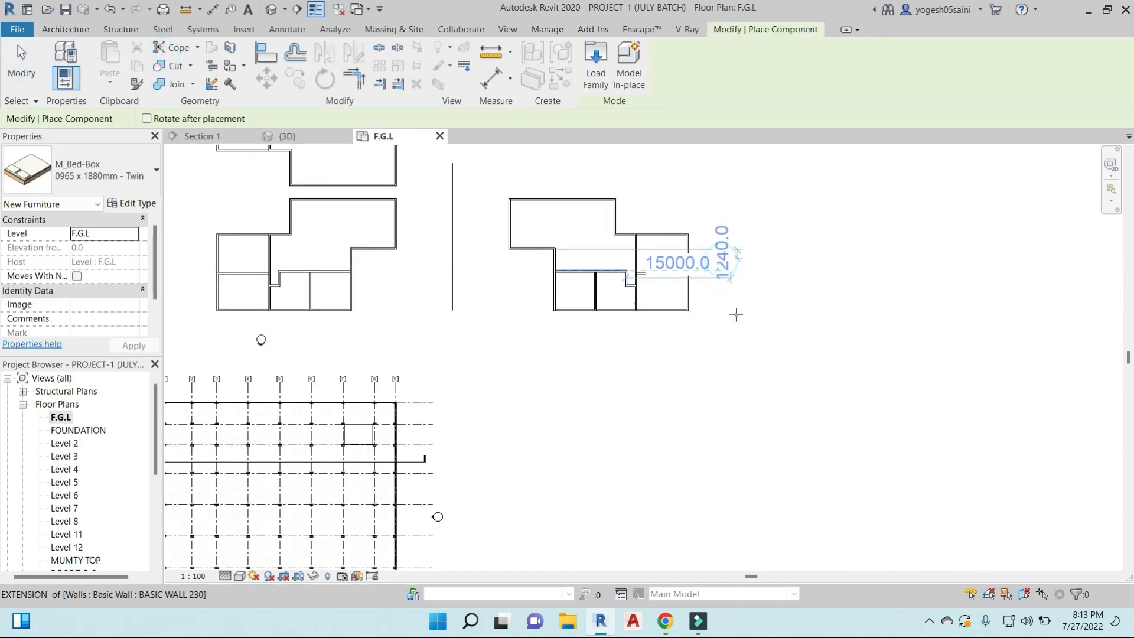
scroll(728, 275, "up", 2)
left_click(685, 310)
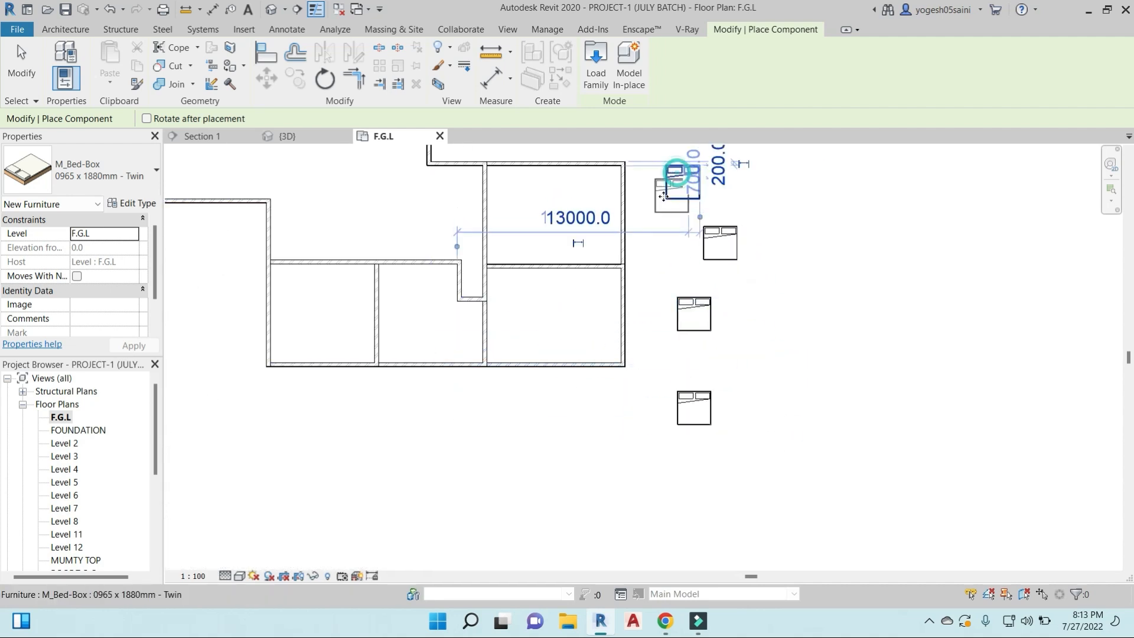
left_click(651, 233)
scroll(659, 260, "up", 3)
key("Escape")
- Shift the bed nearest the east wall eastward by setting its horizontal temporary dimension to 30000
left_click(650, 236)
middle_click_drag(667, 353, 709, 481)
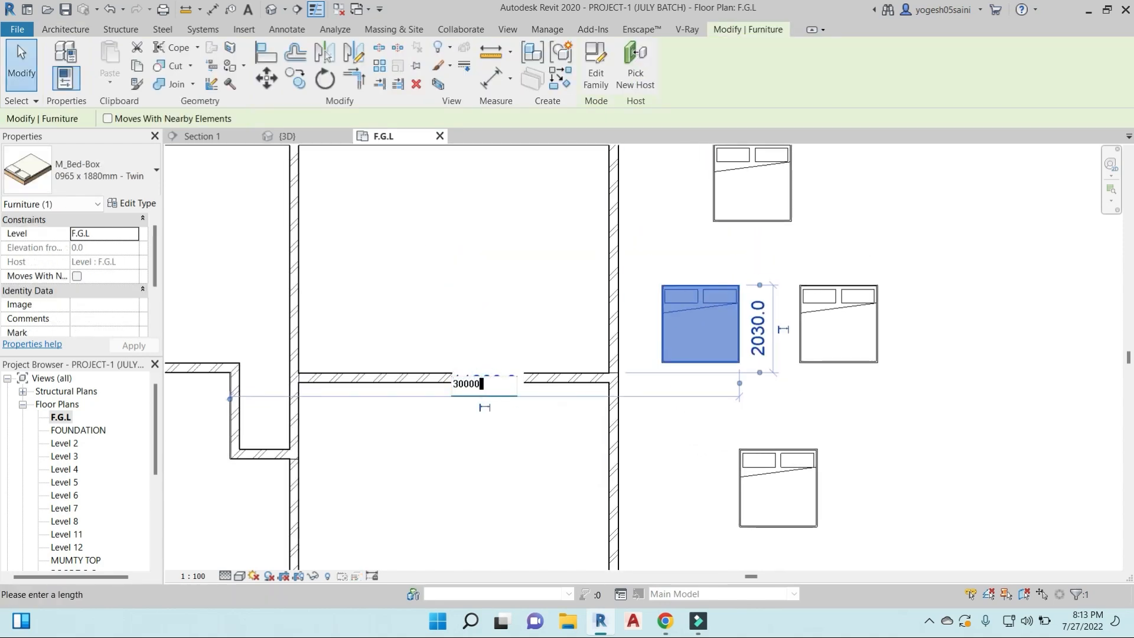
key("Return")
scroll(504, 394, "down", 3)
middle_click_drag(800, 395, 678, 400)
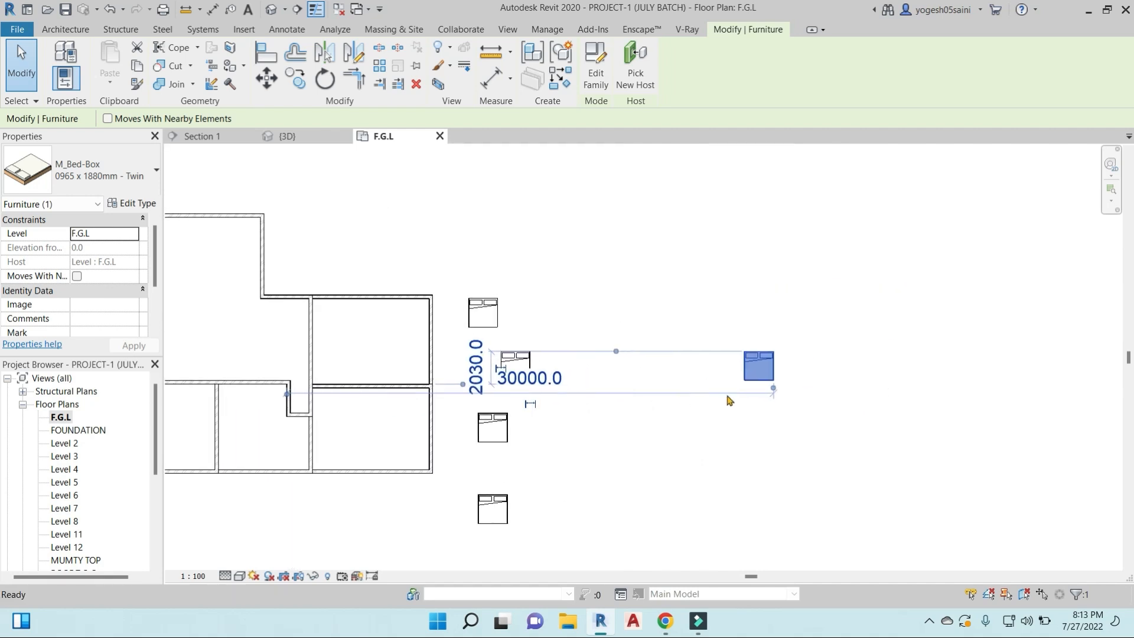
key("Escape")
- Align the northernmost bed's east edge with the outer face of the northeast room's east wall
scroll(779, 379, "up", 2)
middle_click_drag(799, 376, 798, 364)
scroll(763, 330, "down", 2)
middle_click_drag(520, 344, 597, 343)
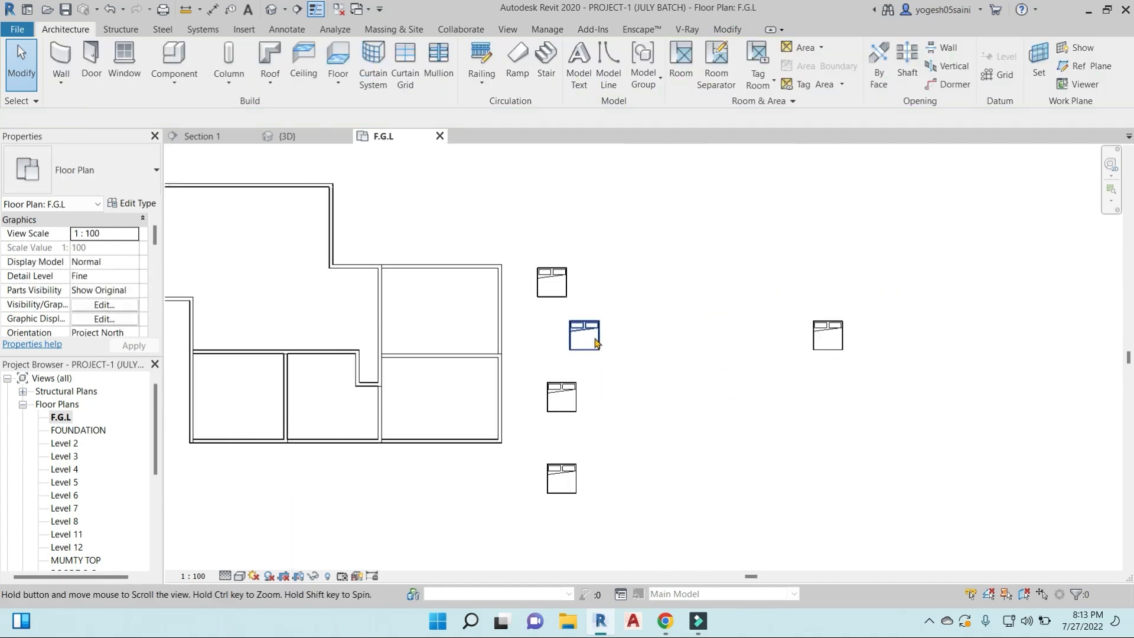
scroll(528, 298, "up", 2)
key("a")
key("l")
scroll(485, 257, "up", 3)
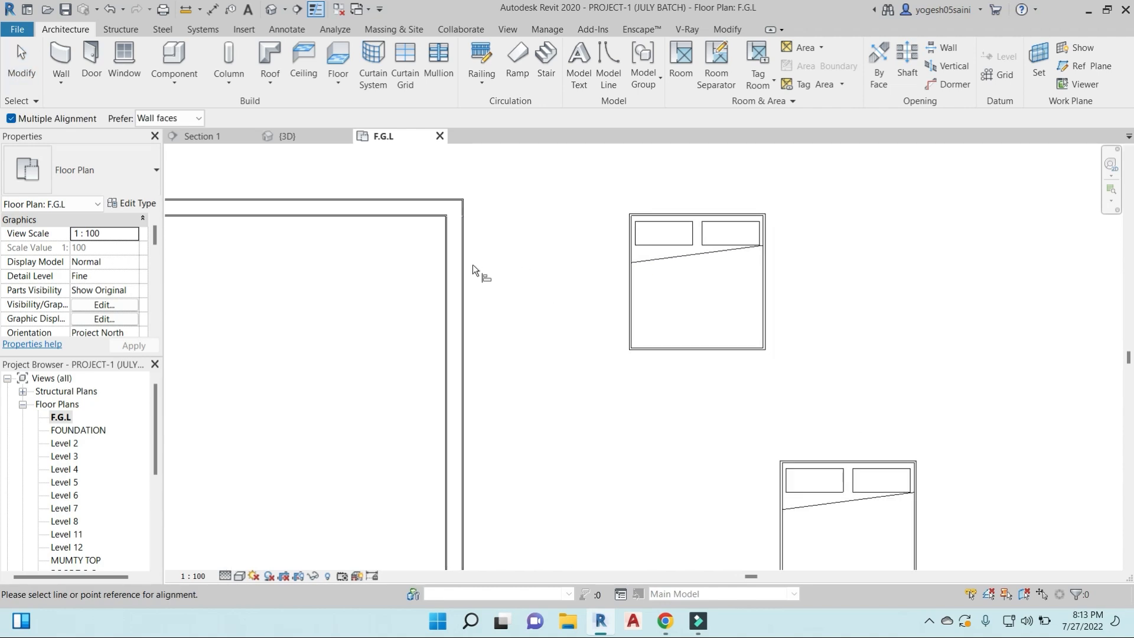
left_click(766, 284)
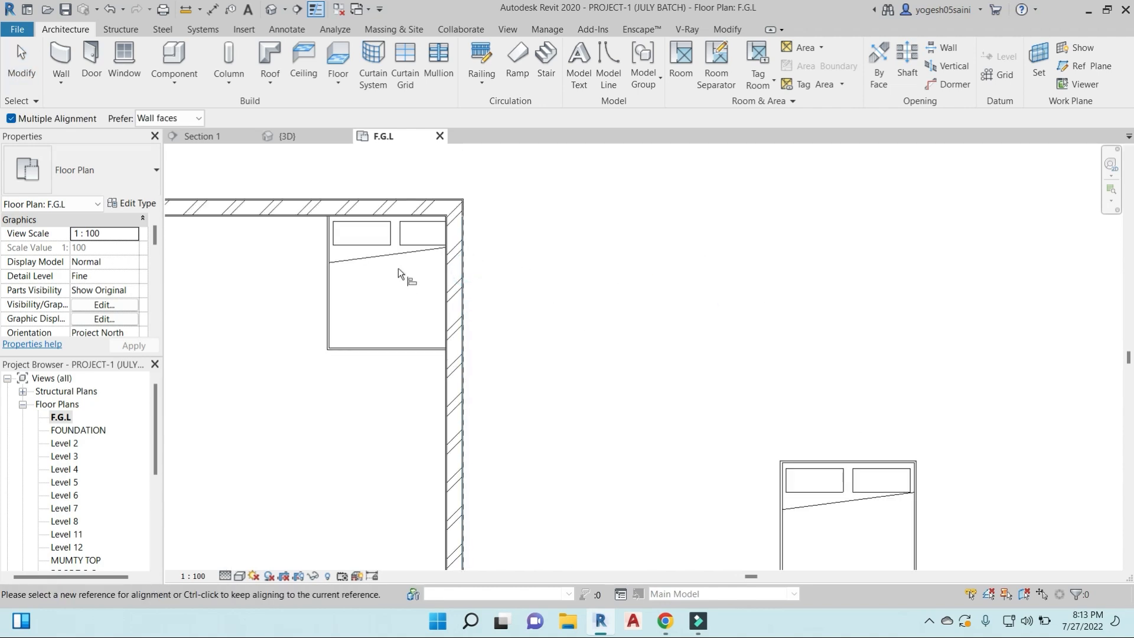
- Pull the bed clear of the walls inside the northeast room and align its east edge with the east wall's inner face
key("Escape")
left_click(401, 248)
left_click_drag(402, 248, 372, 267)
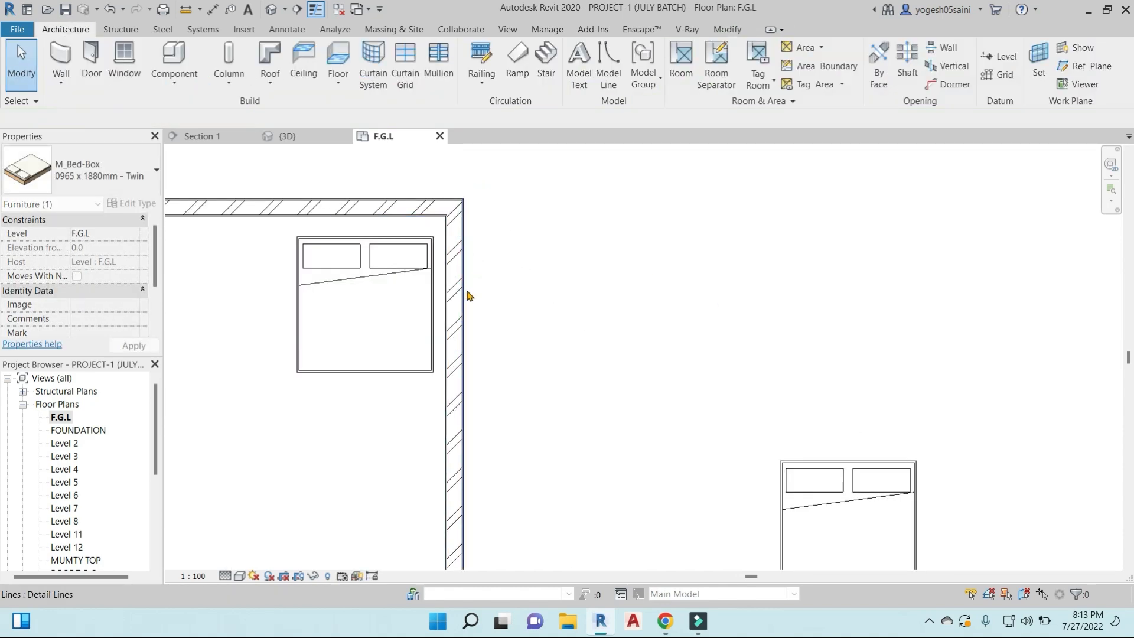
key("Escape")
key("a")
key("l")
scroll(447, 271, "up", 4)
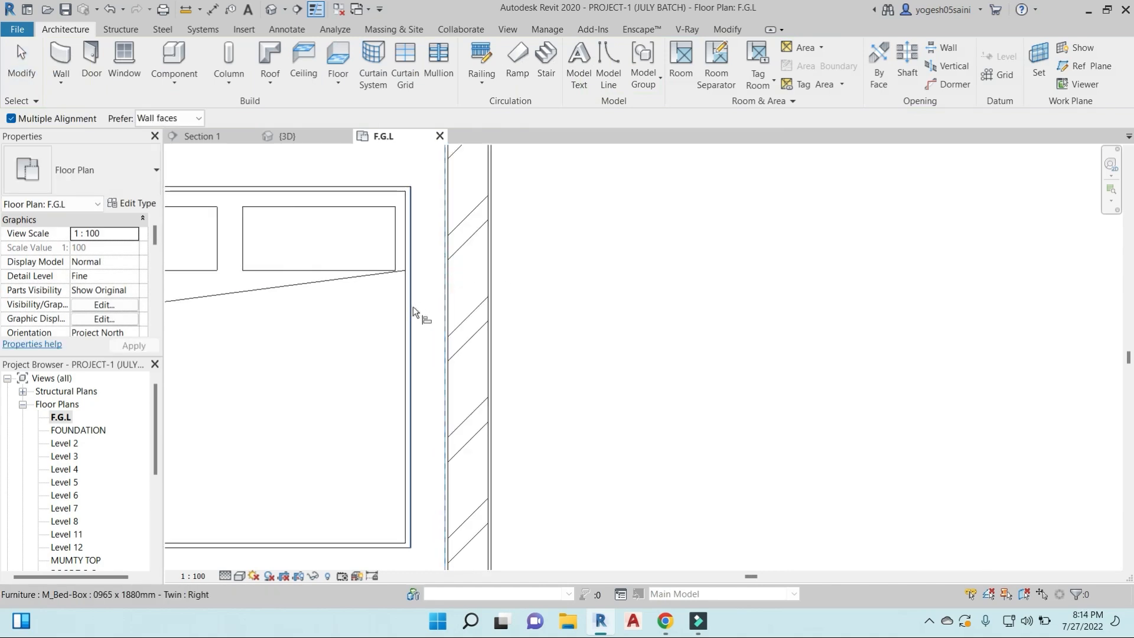
left_click(413, 307)
scroll(454, 297, "down", 1)
middle_click_drag(466, 296, 590, 354)
- Align the bed's north edge with the inner face of the room's north wall and lock that alignment
key("Escape")
key("Escape")
key("a")
key("l")
left_click(485, 231)
left_click(486, 271)
left_click(365, 252)
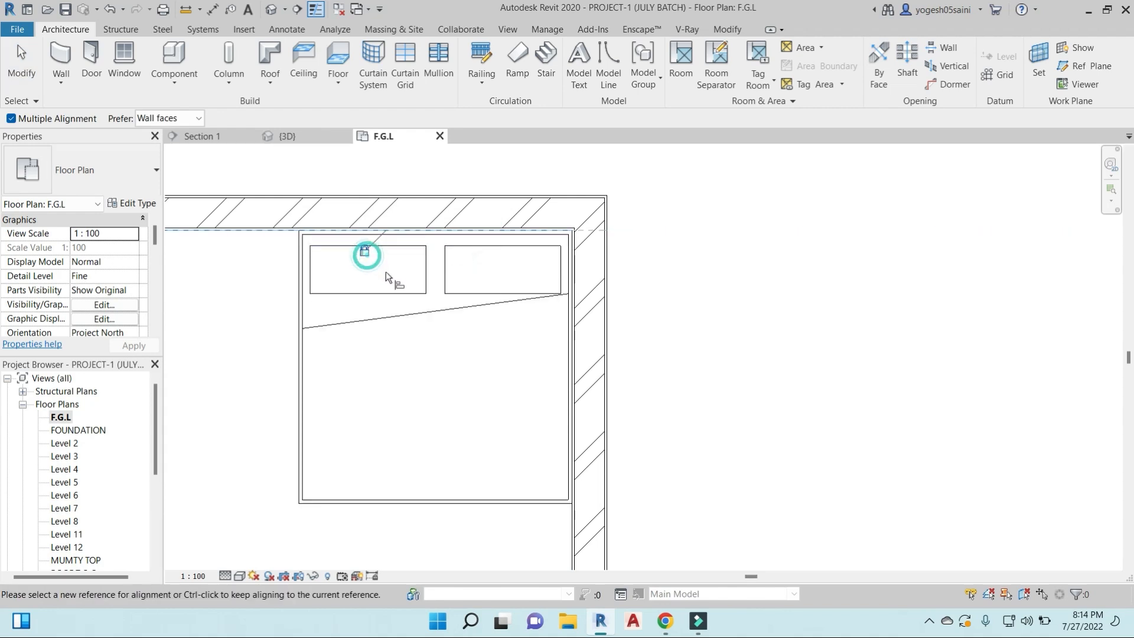
- Remove the alignment lock between the bed and the north wall
key("Escape")
key("Escape")
left_click(365, 253)
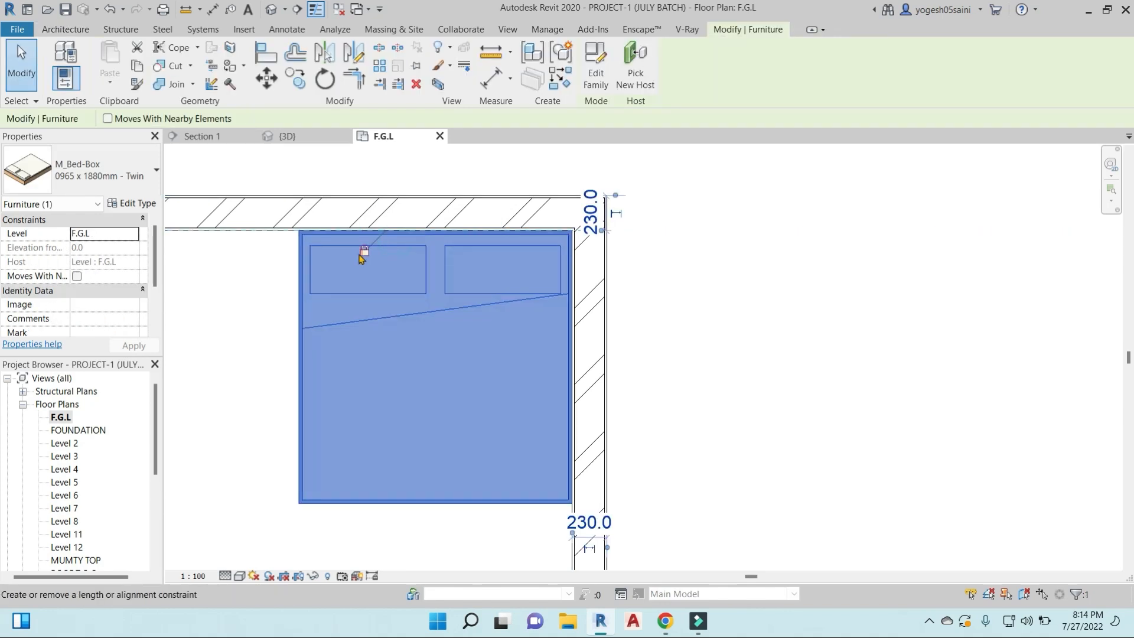
key("Escape")
- Pin the bed in the room's northeast corner
scroll(437, 331, "down", 1)
left_click(446, 315)
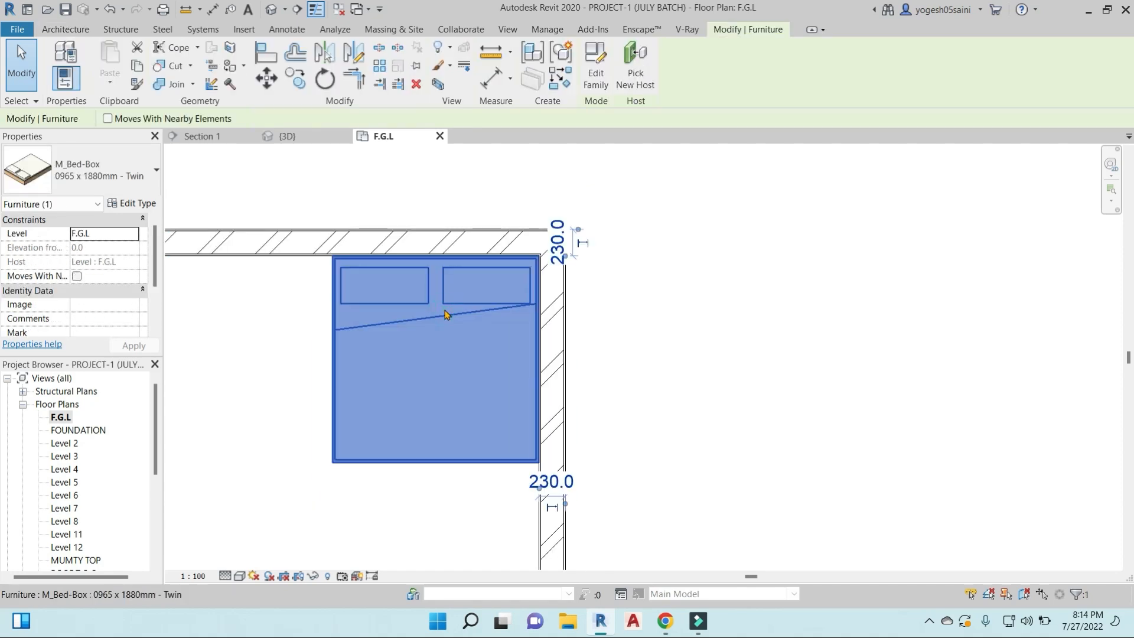
key("Escape")
left_click(524, 307)
left_click(416, 72)
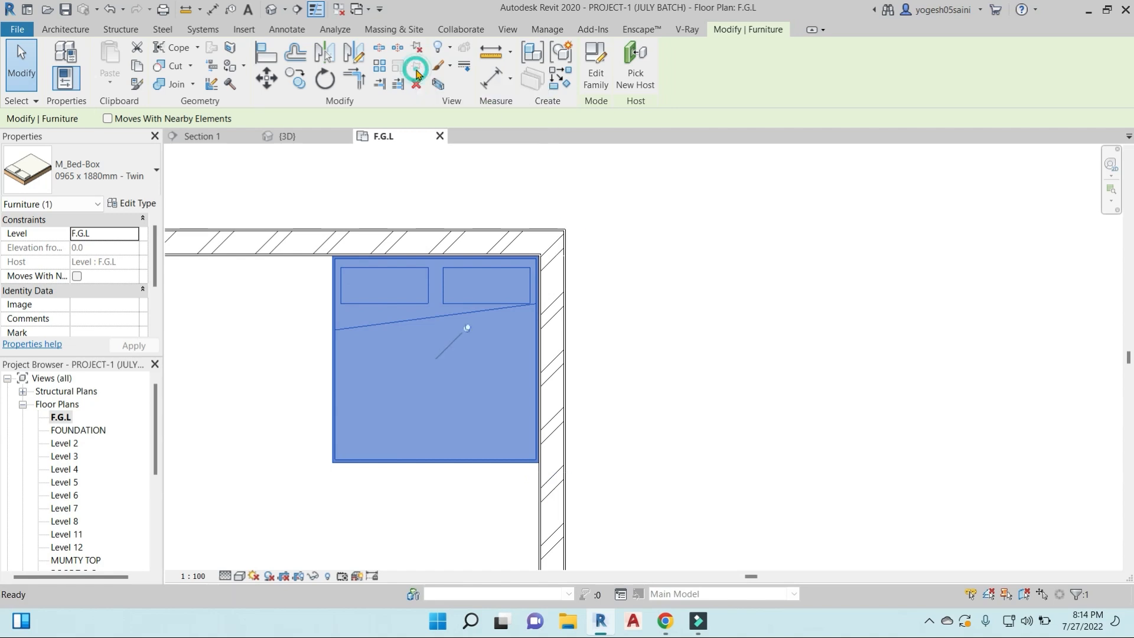
- Try to move the pinned bed westward into the room
left_click(502, 393)
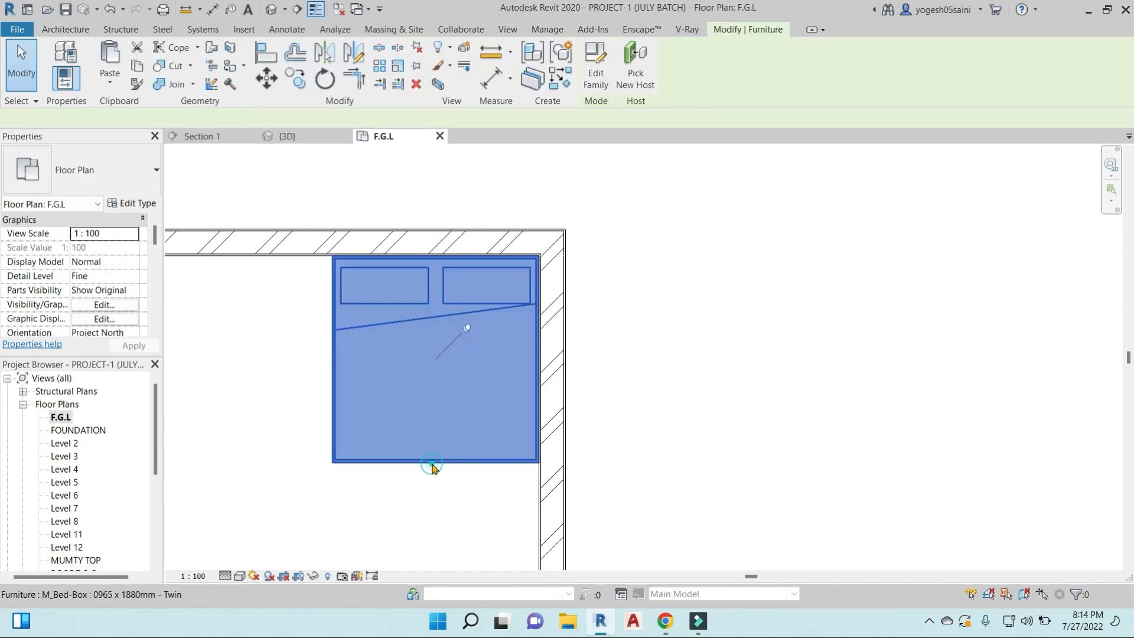
left_click(436, 463)
middle_click_drag(647, 354, 661, 300)
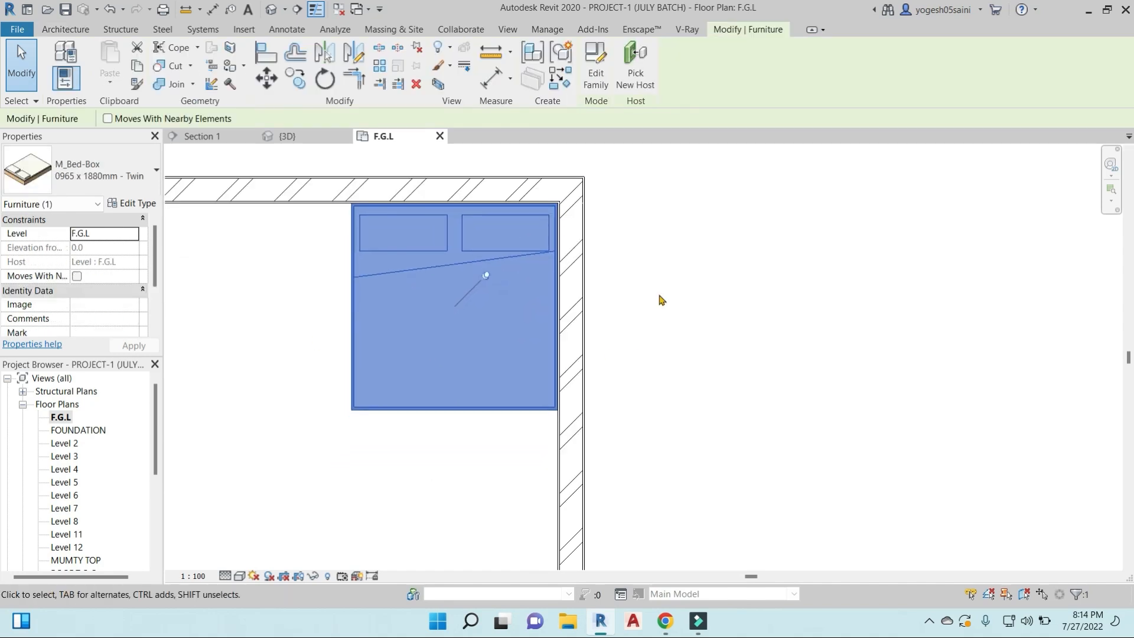
key("m")
key("v")
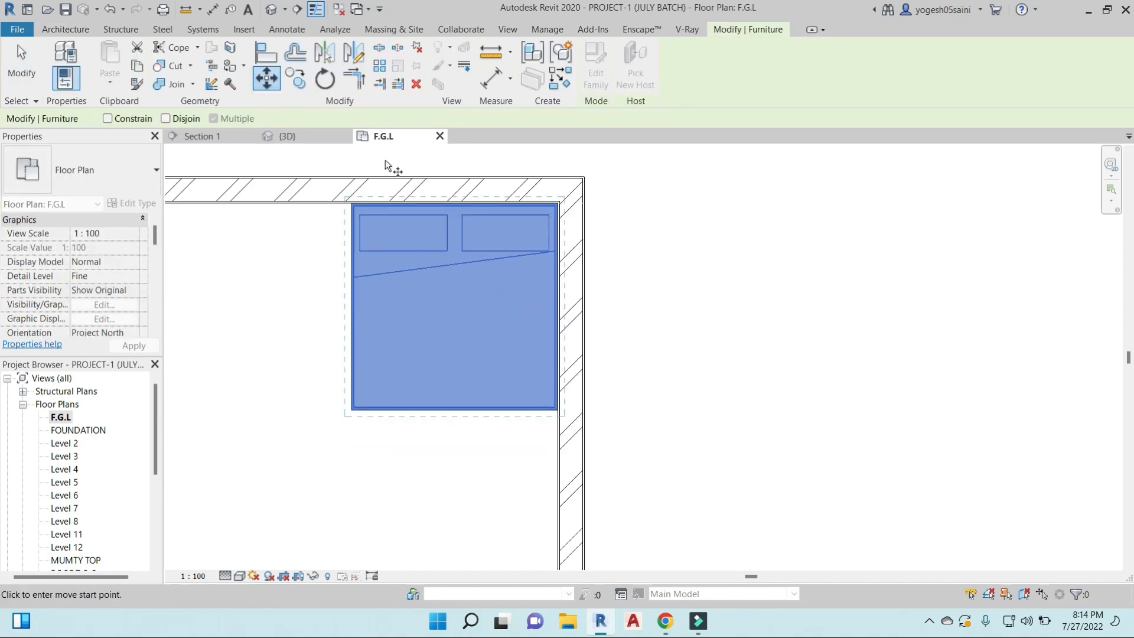
key("Escape")
left_click(267, 78)
left_click(495, 281)
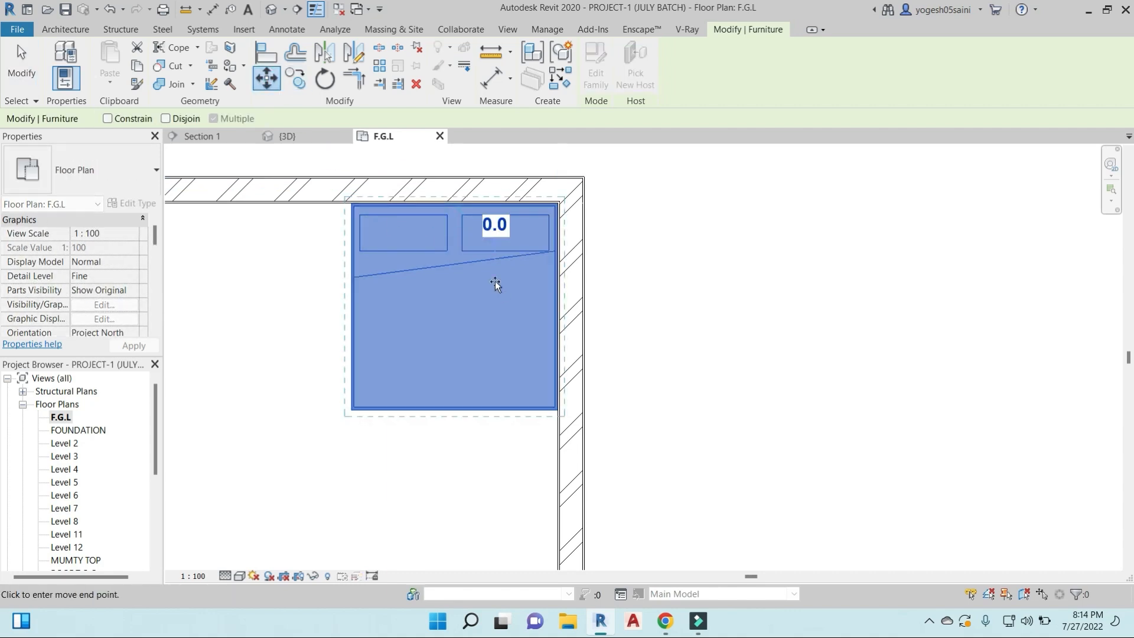
left_click(330, 287)
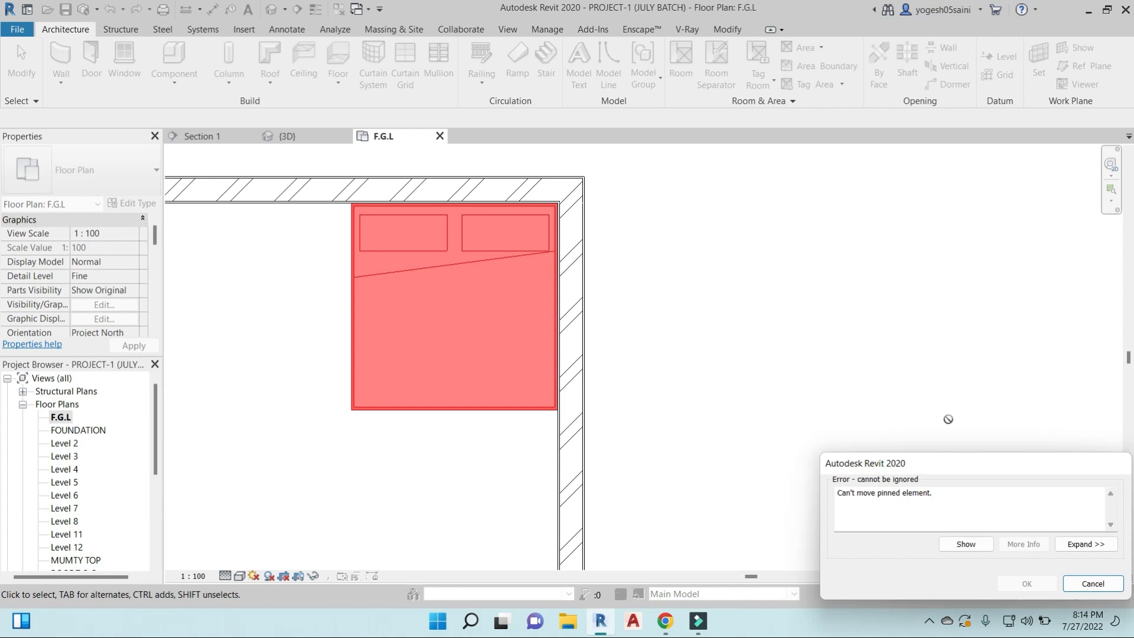
key("Escape")
- Try to rotate the pinned bed about 15 degrees counterclockwise around its centre
left_click(515, 409)
key("o")
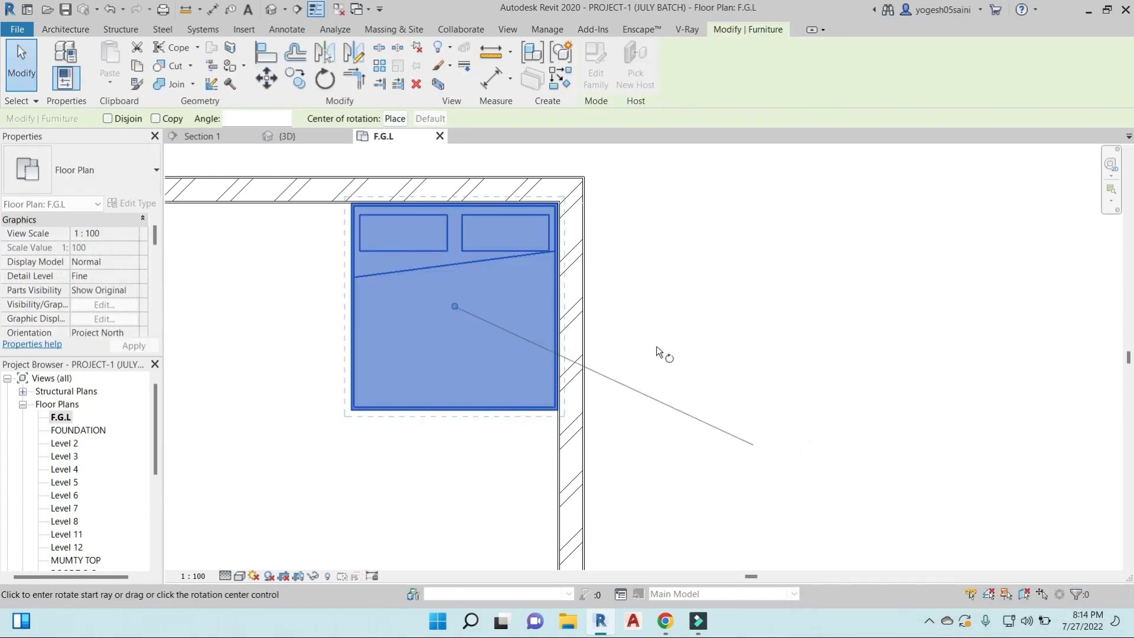
left_click(731, 319)
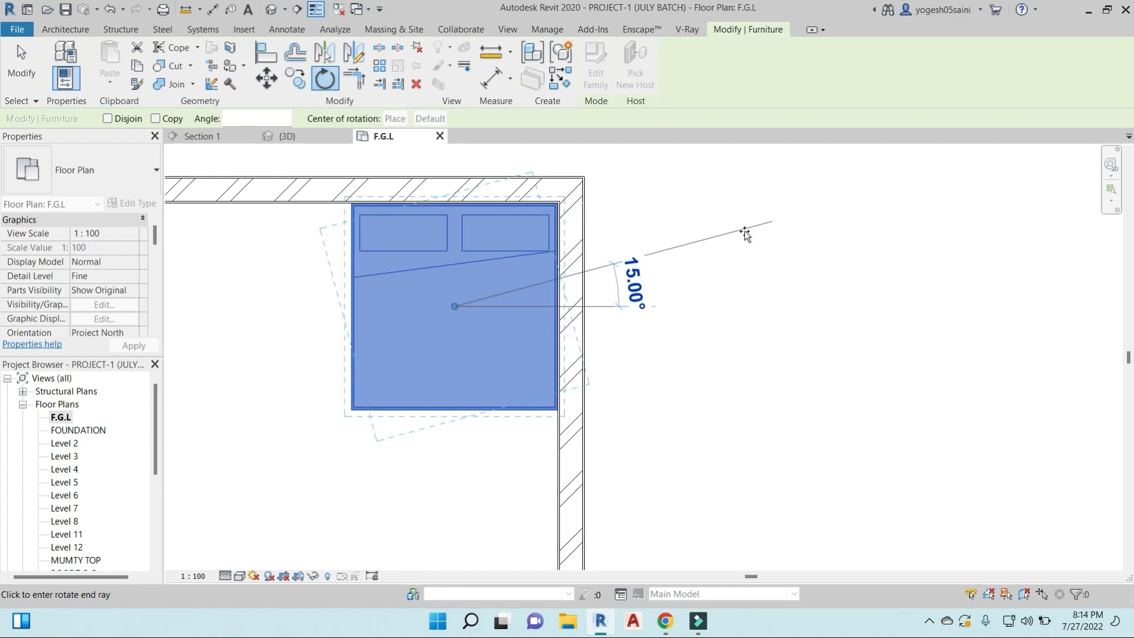
left_click(744, 231)
key("Escape")
scroll(435, 370, "down", 5)
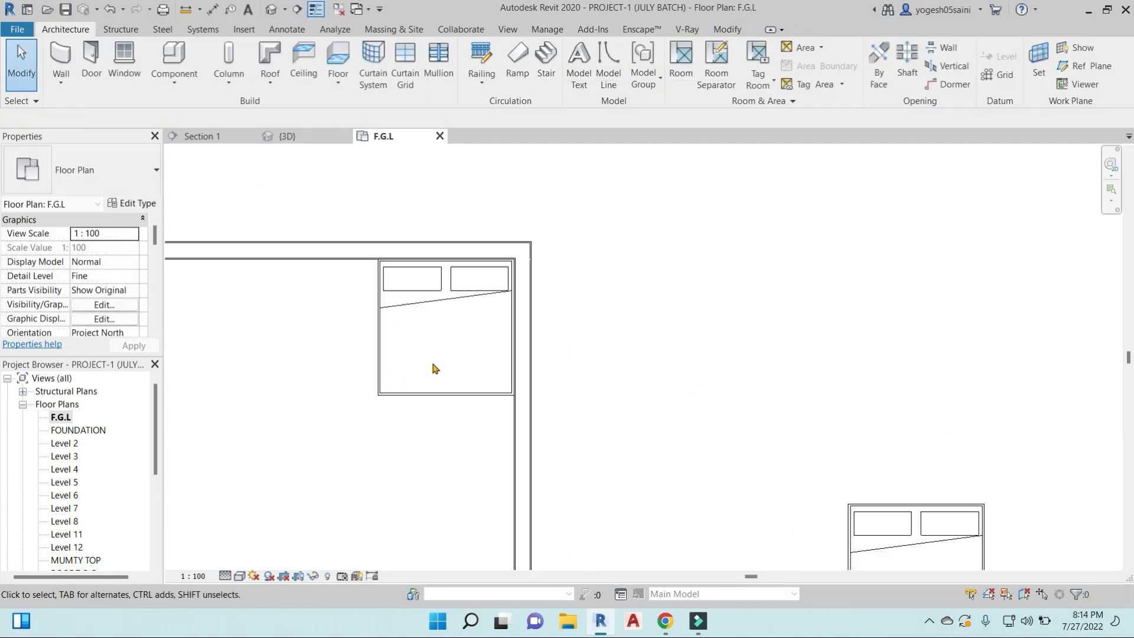
middle_click_drag(434, 403, 560, 367)
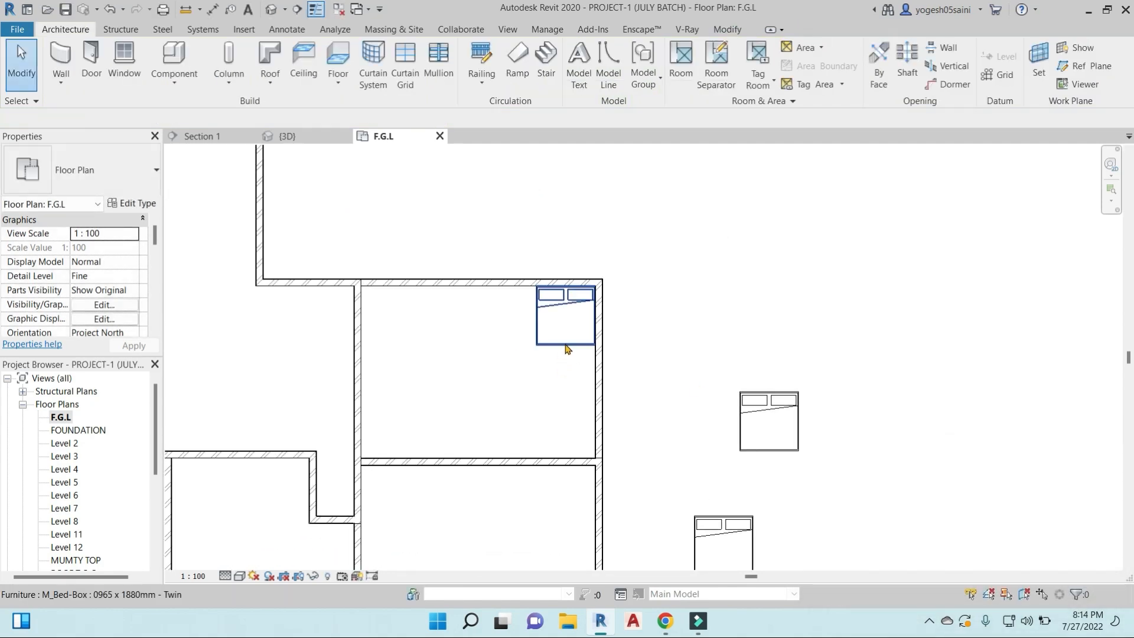
scroll(566, 349, "down", 3)
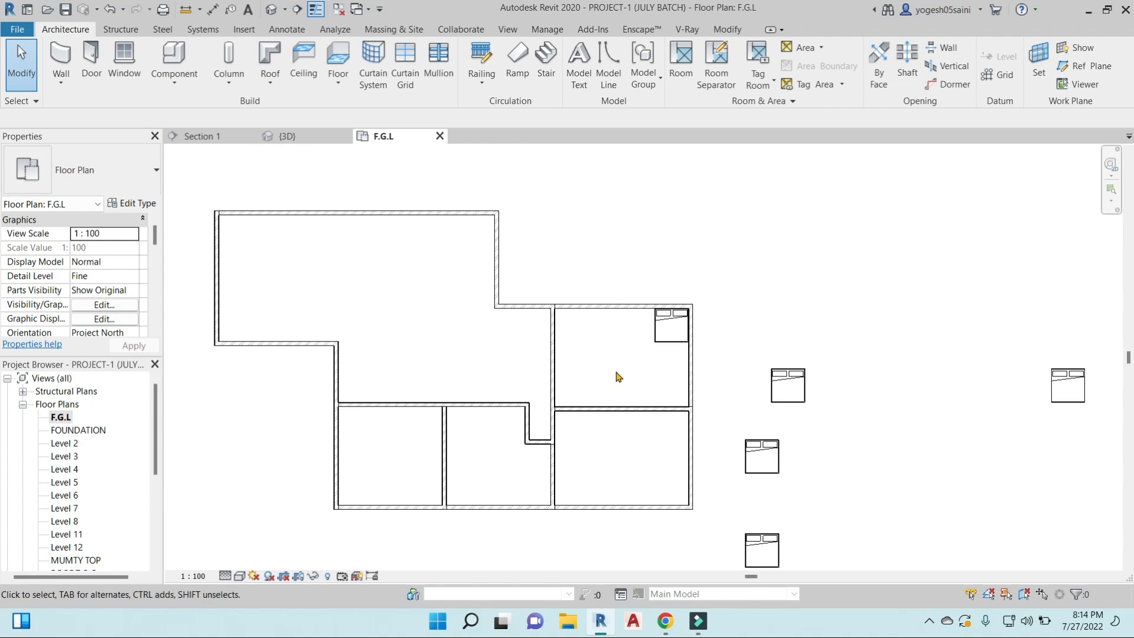
middle_click_drag(616, 291, 611, 287)
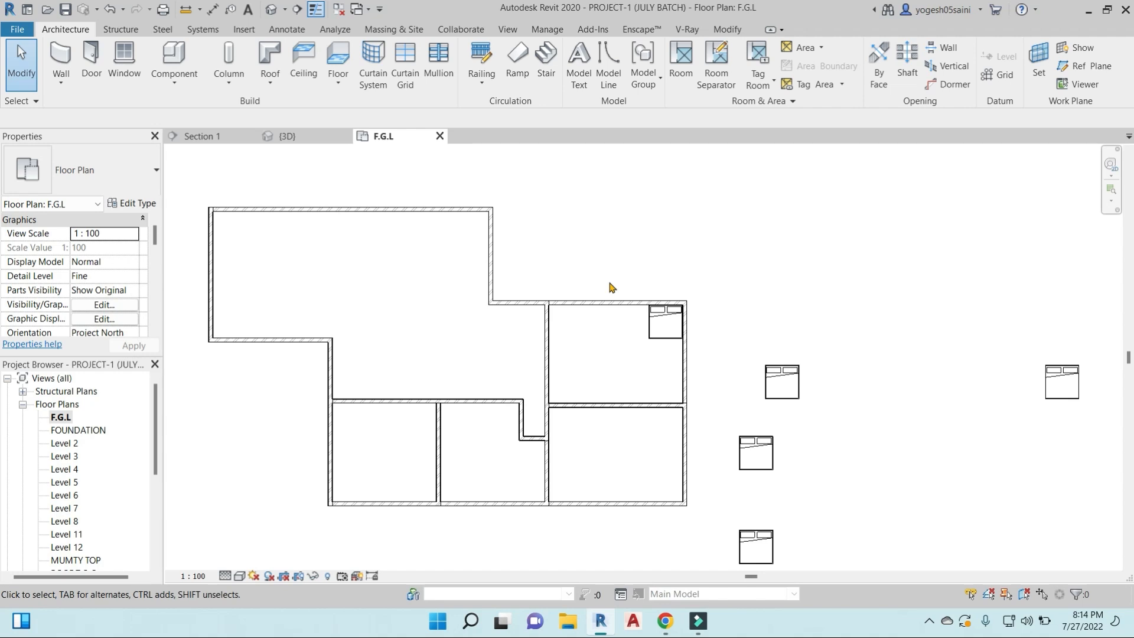
middle_click_drag(594, 244, 519, 238)
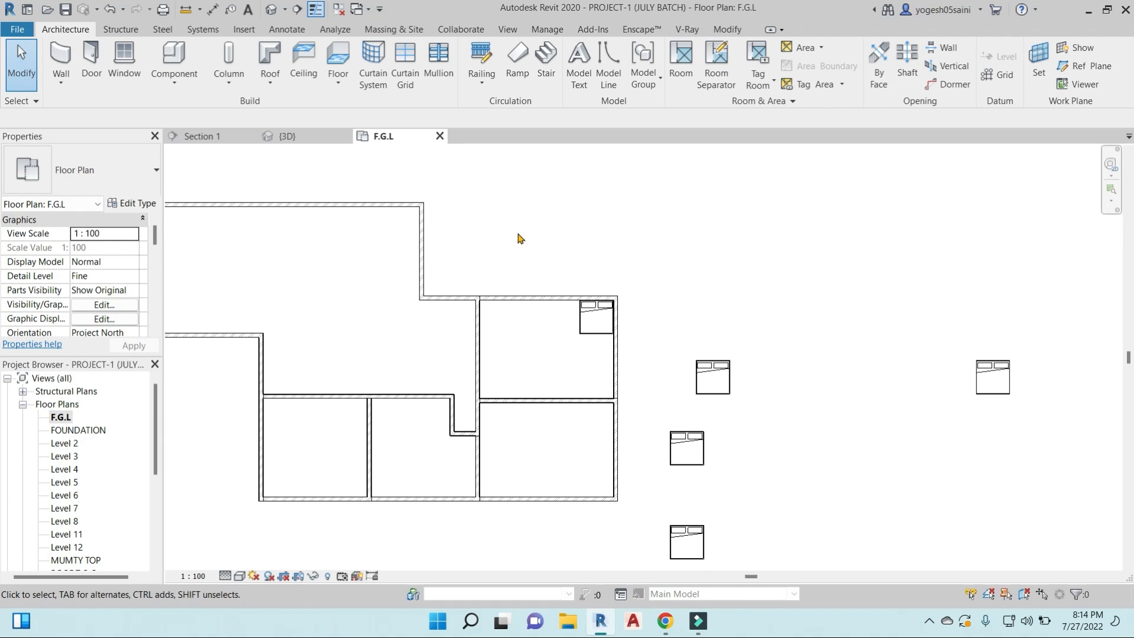
- Unpin the bed in the room's northeast corner
scroll(549, 290, "up", 3)
left_click(582, 329)
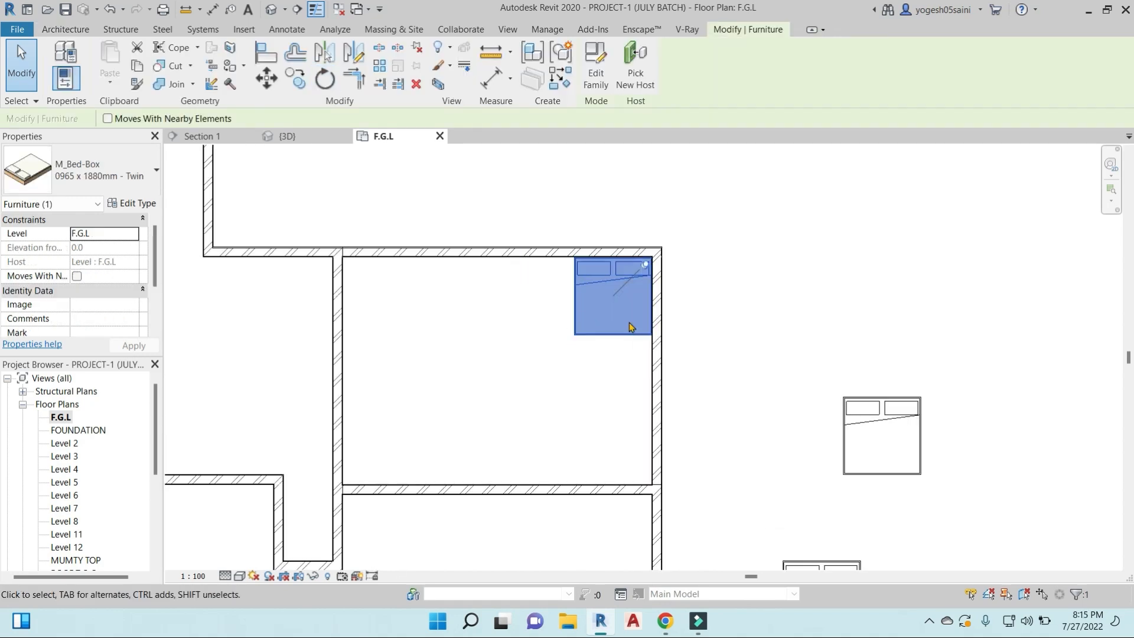
middle_click_drag(631, 324, 583, 451)
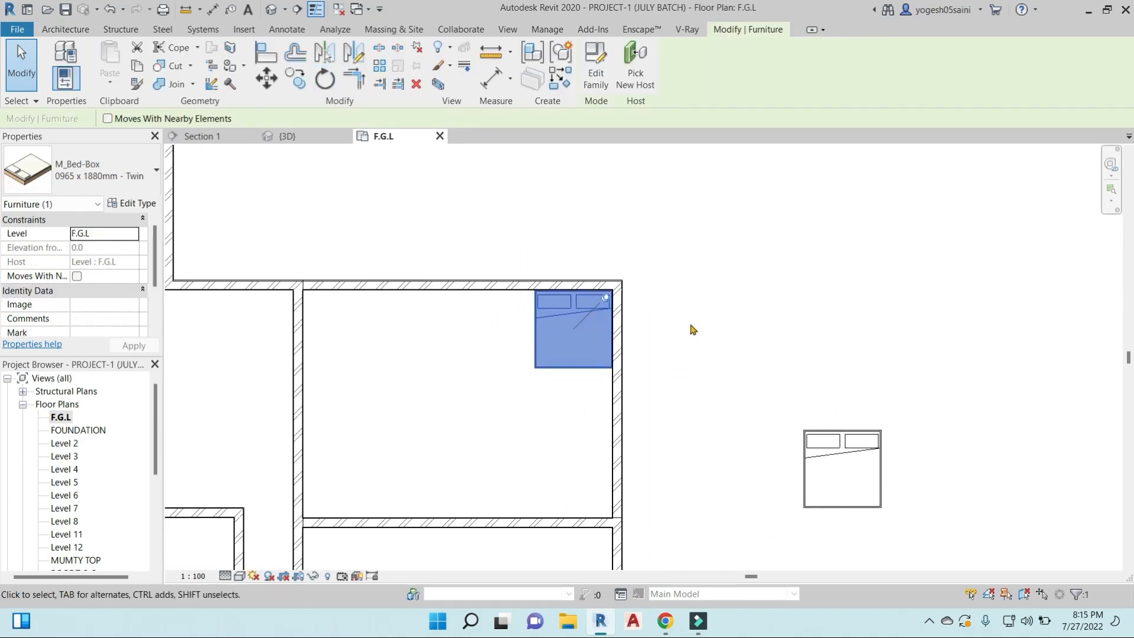
scroll(620, 317, "up", 3)
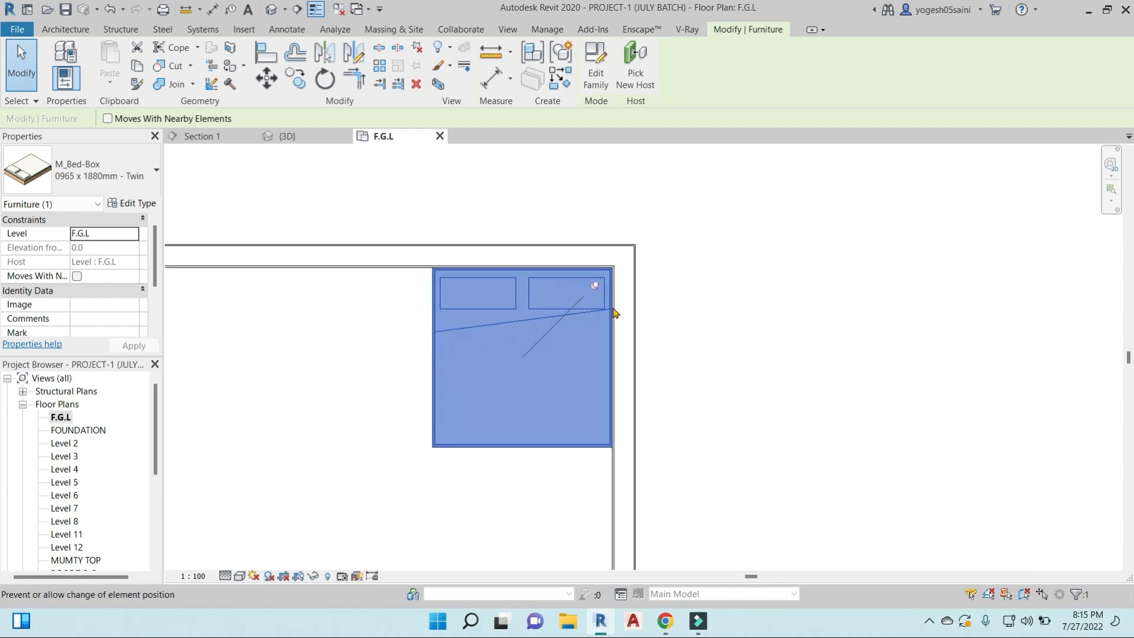
left_click(596, 289)
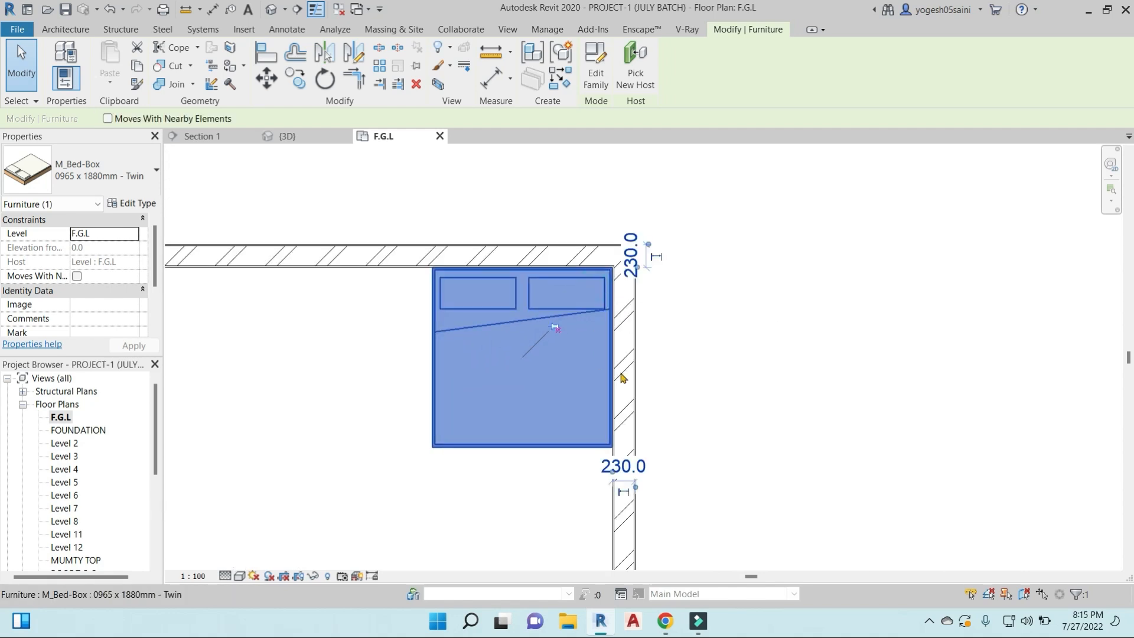
- Move the unpinned bed westward along the room's north wall, away from the northeast corner
left_click(266, 78)
left_click(505, 225)
left_click(357, 218)
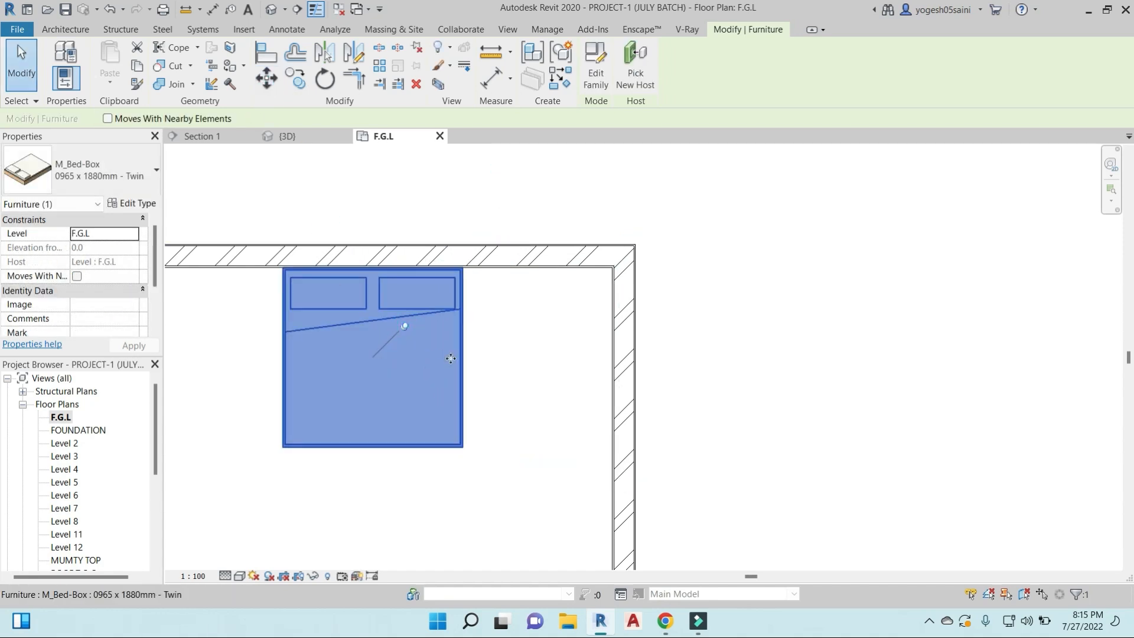
- Try to move the pinned bed back eastward toward the room's east wall
left_click(261, 88)
left_click(423, 365)
left_click(524, 369)
key("Escape")
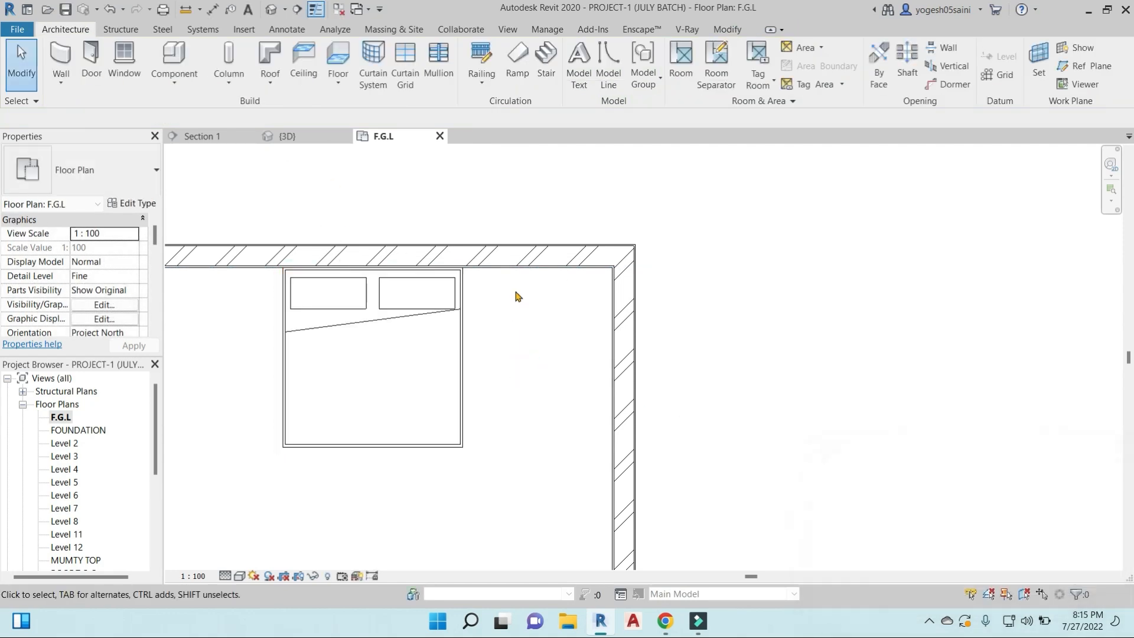
- Unpin the bed and move it a short distance southeast, away from the north wall
left_click(465, 306)
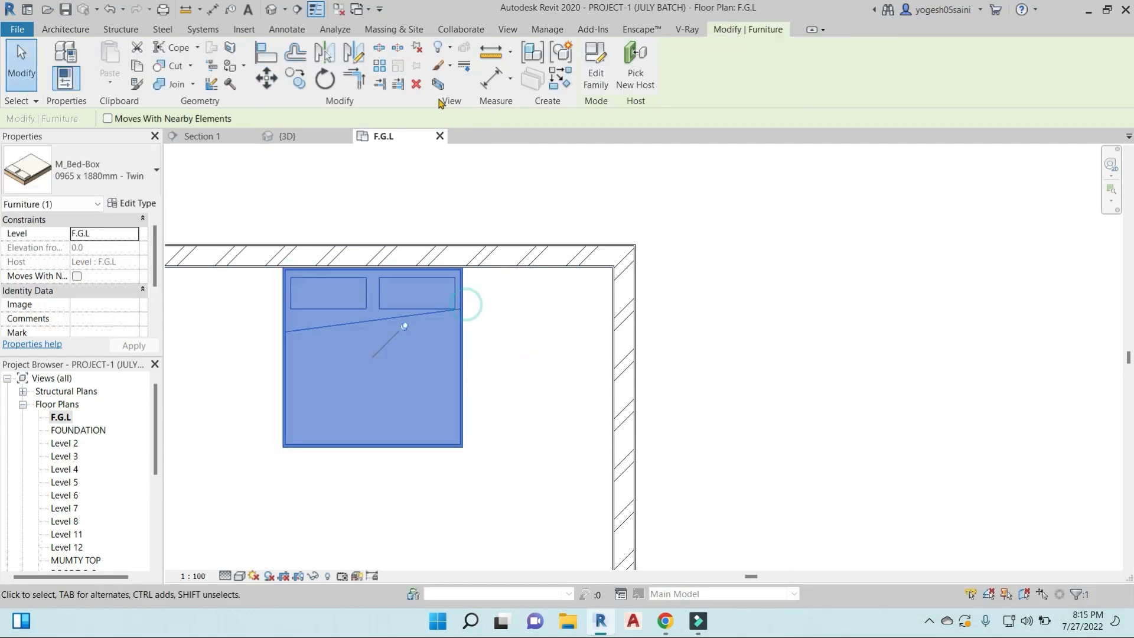
left_click(421, 52)
mouse_move(448, 355)
left_mouse_down()
mouse_move(462, 338)
mouse_move(435, 345)
mouse_move(461, 417)
mouse_move(460, 366)
left_mouse_up()
- Pin the bed in its current position, toggling its pin marker off and on again
left_click(417, 74)
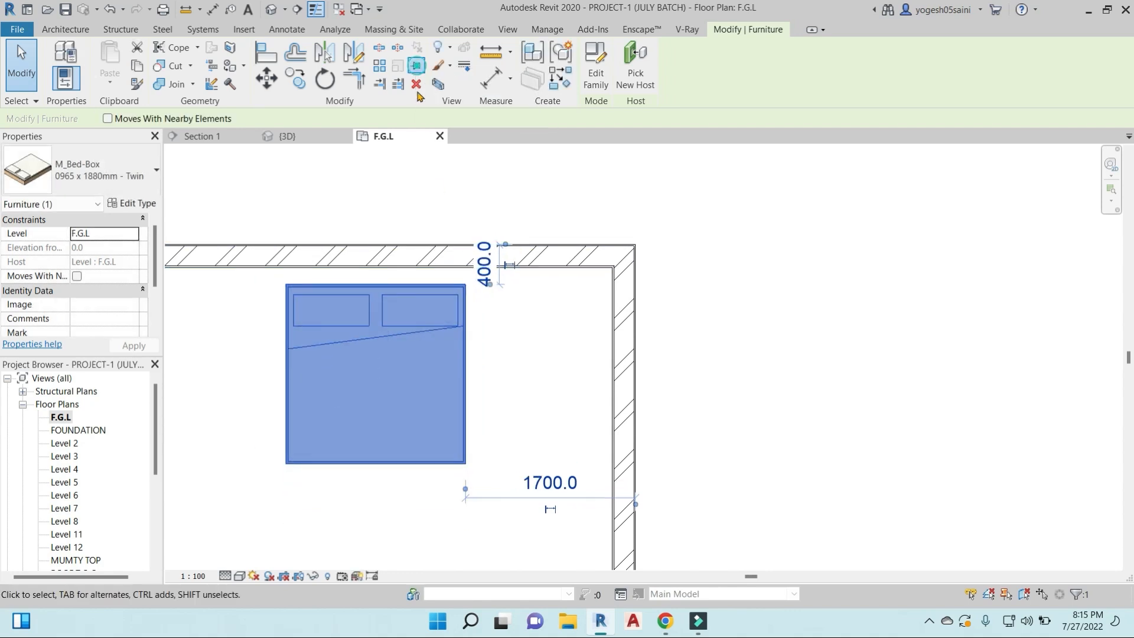
left_click(409, 344)
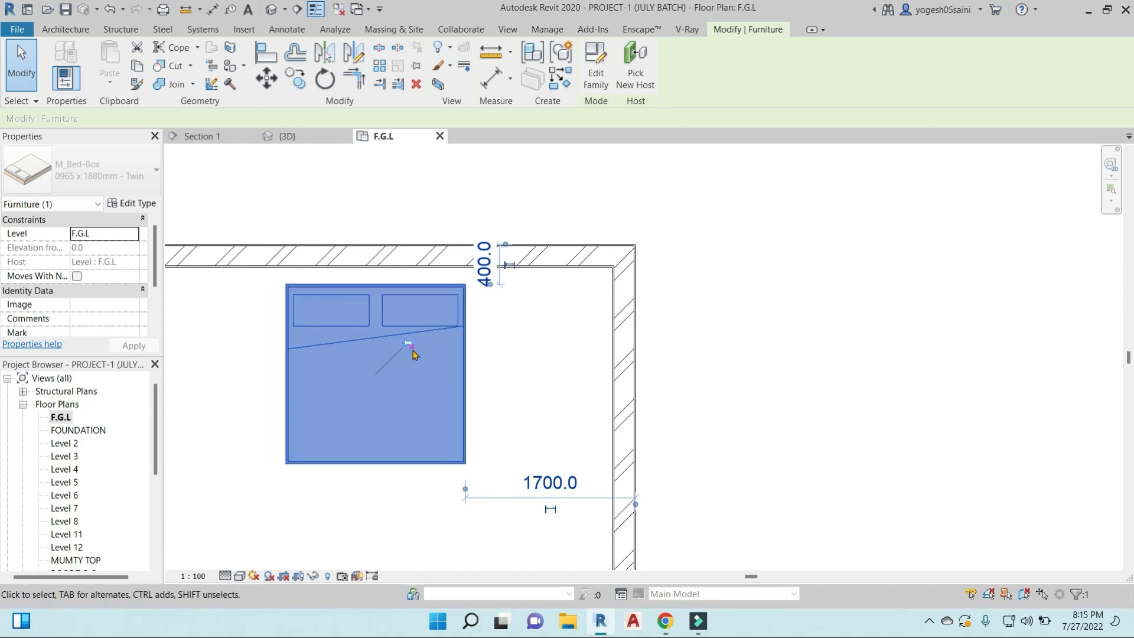
left_click(407, 343)
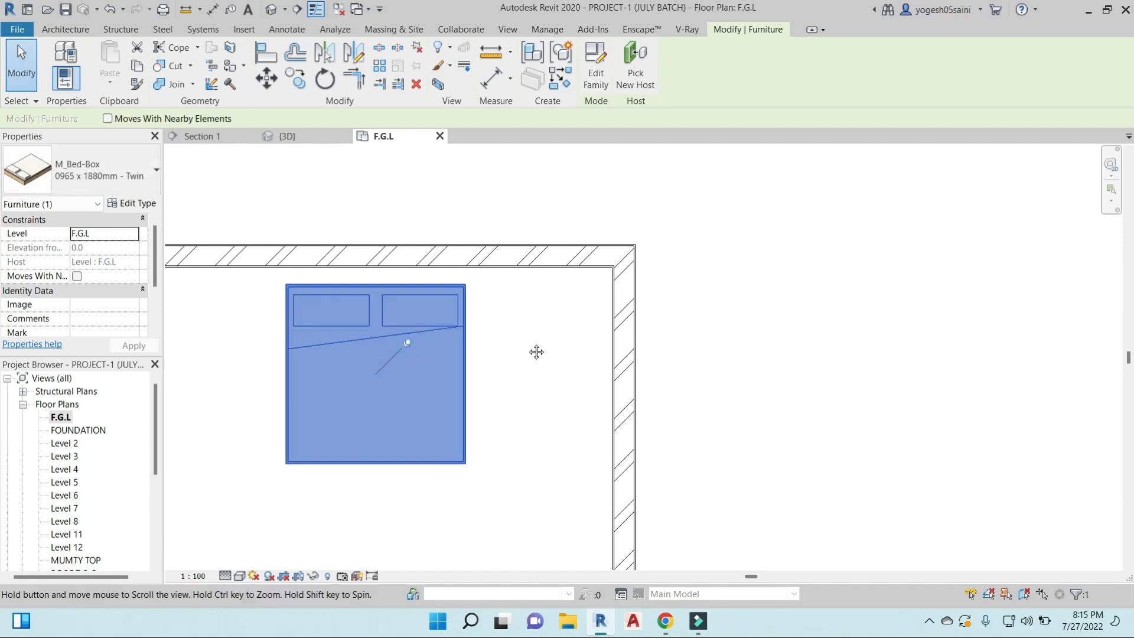
- Try to delete the pinned bed below the north wall
middle_click_drag(536, 352, 571, 332)
left_click(493, 212)
left_click(496, 307)
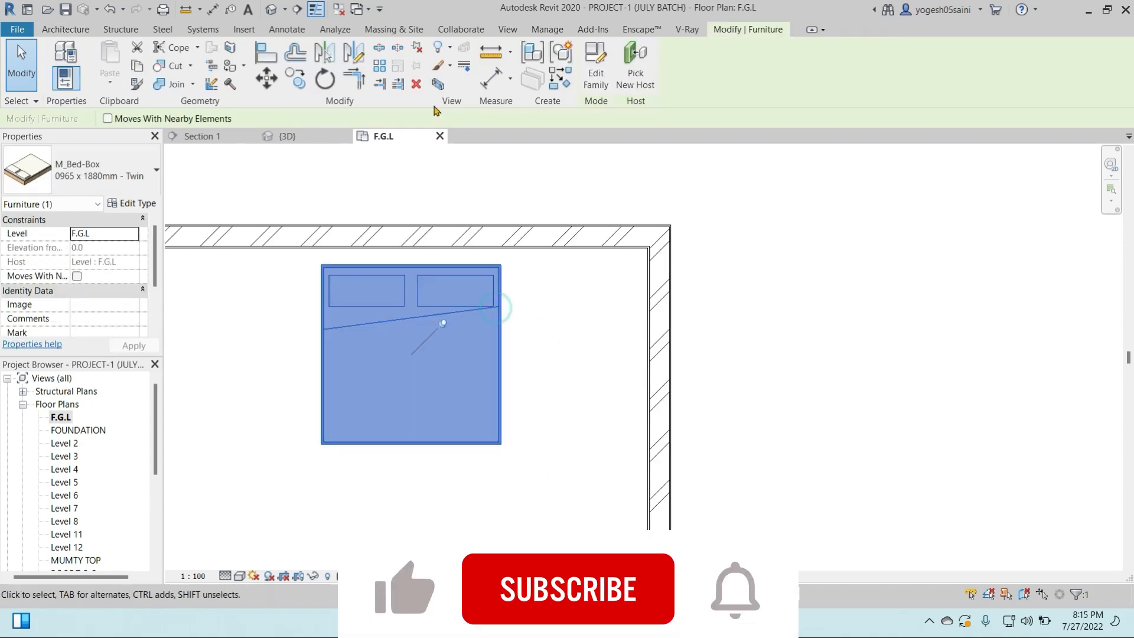
left_click(416, 83)
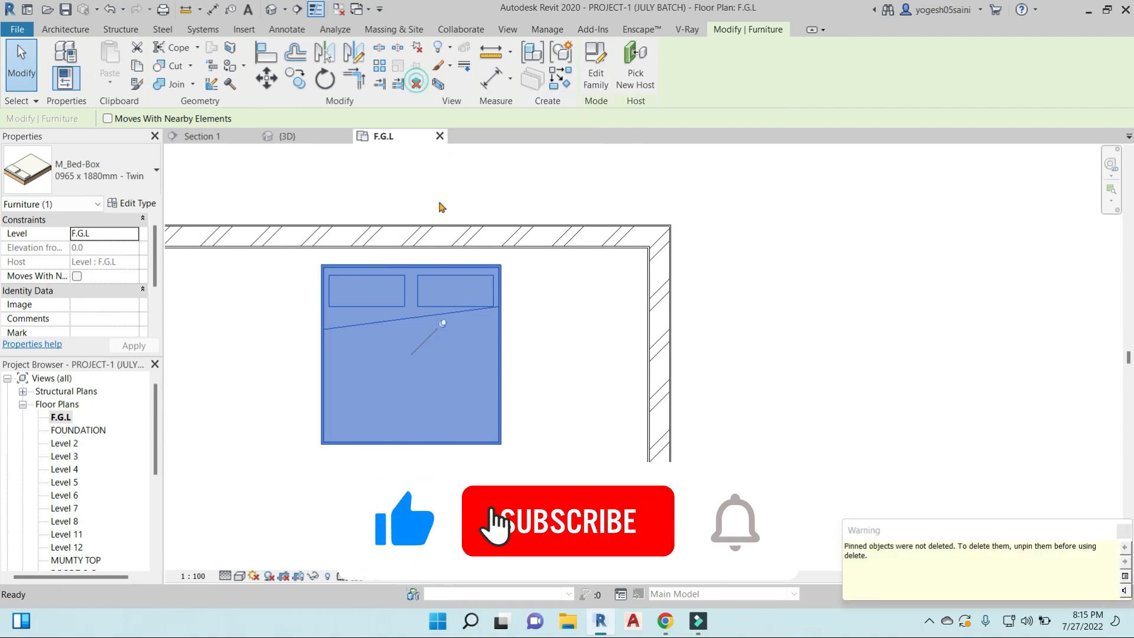
- Unpin the bed, delete it and undo the deletion
left_click(443, 324)
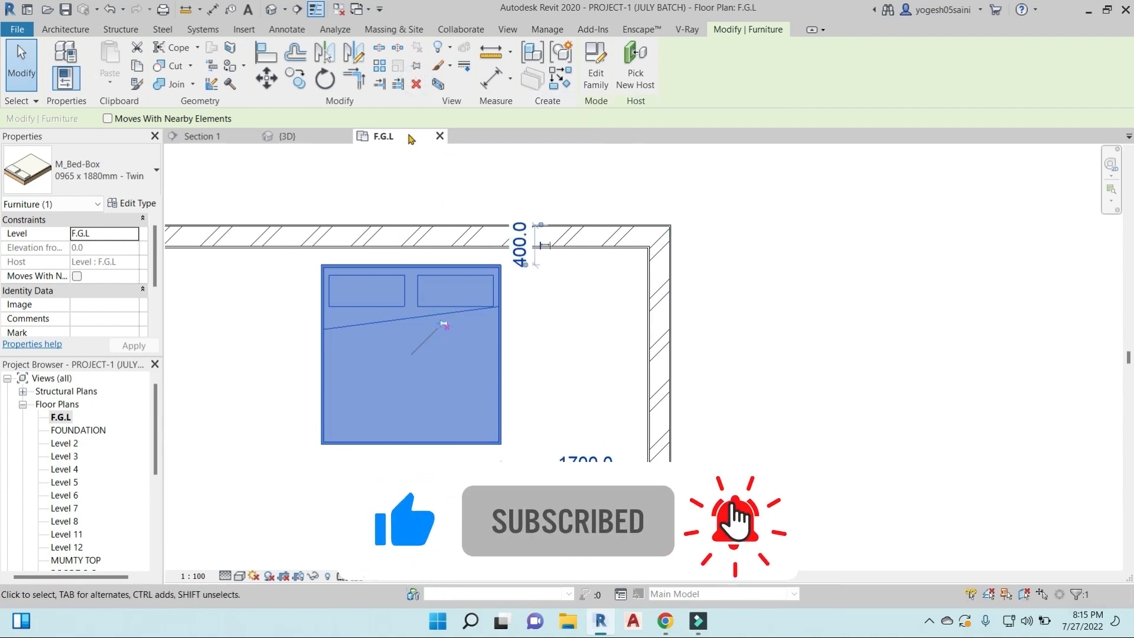
left_click(416, 83)
key("ctrl+z")
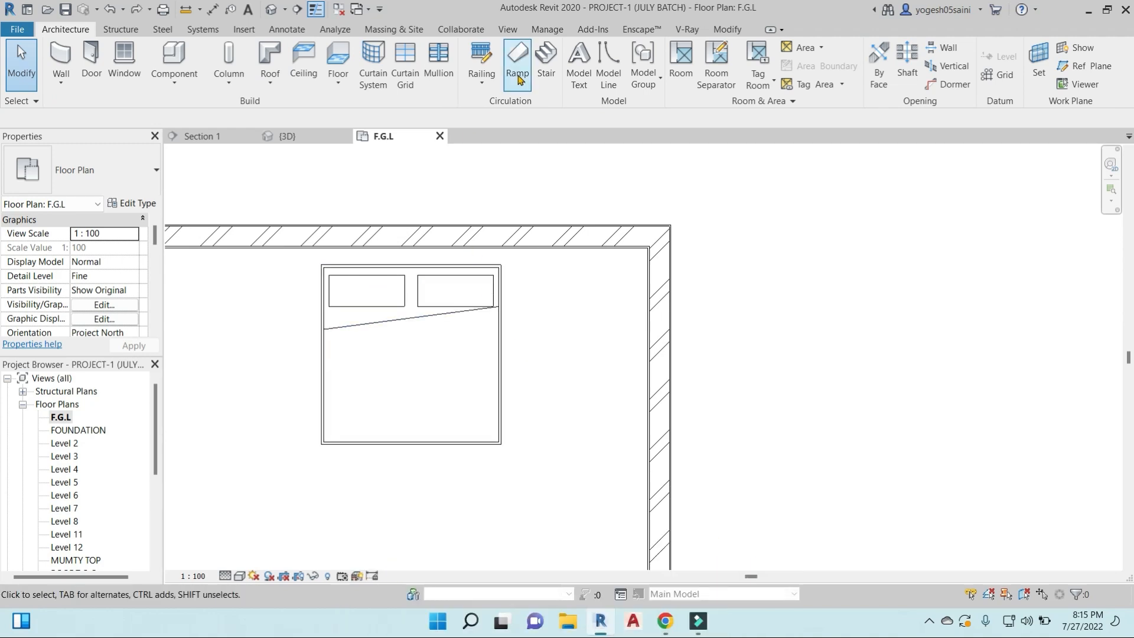
- Extend the uppermost north wall and the west wall of the bed's room to a shared corner with Trim/Extend to Corner
left_click(724, 30)
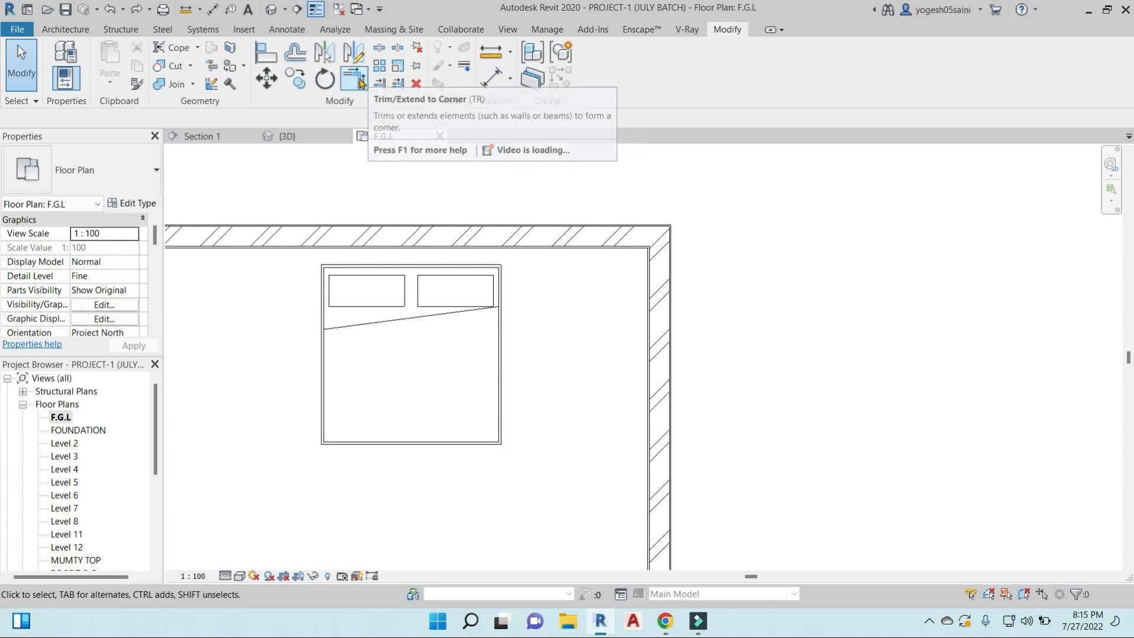
scroll(449, 215, "down", 5)
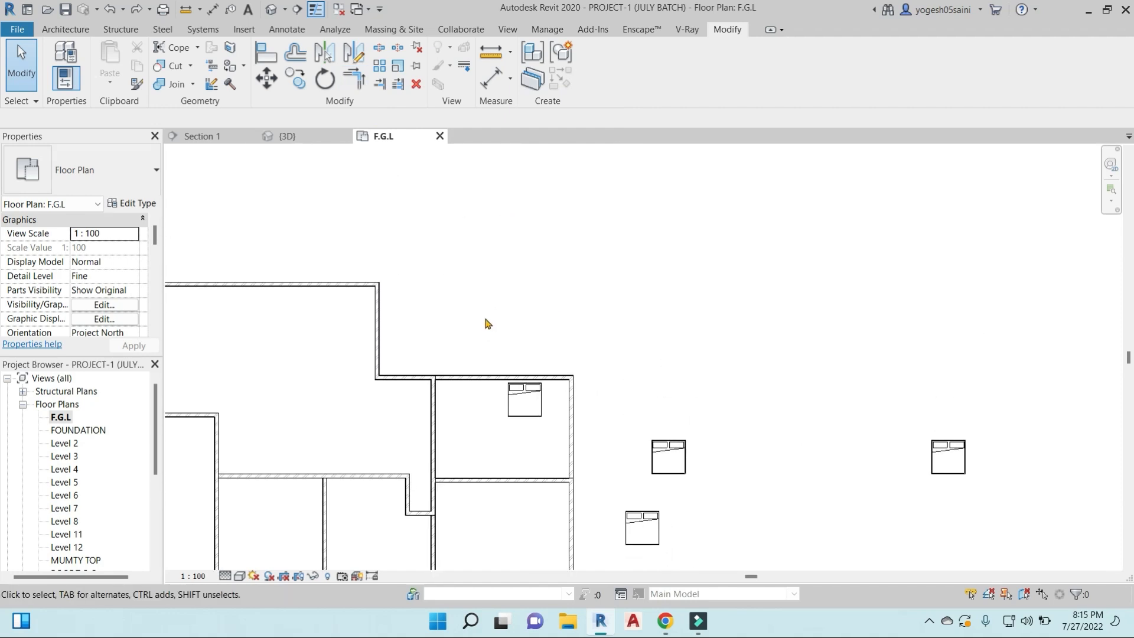
scroll(490, 328, "down", 2)
scroll(519, 345, "up", 4)
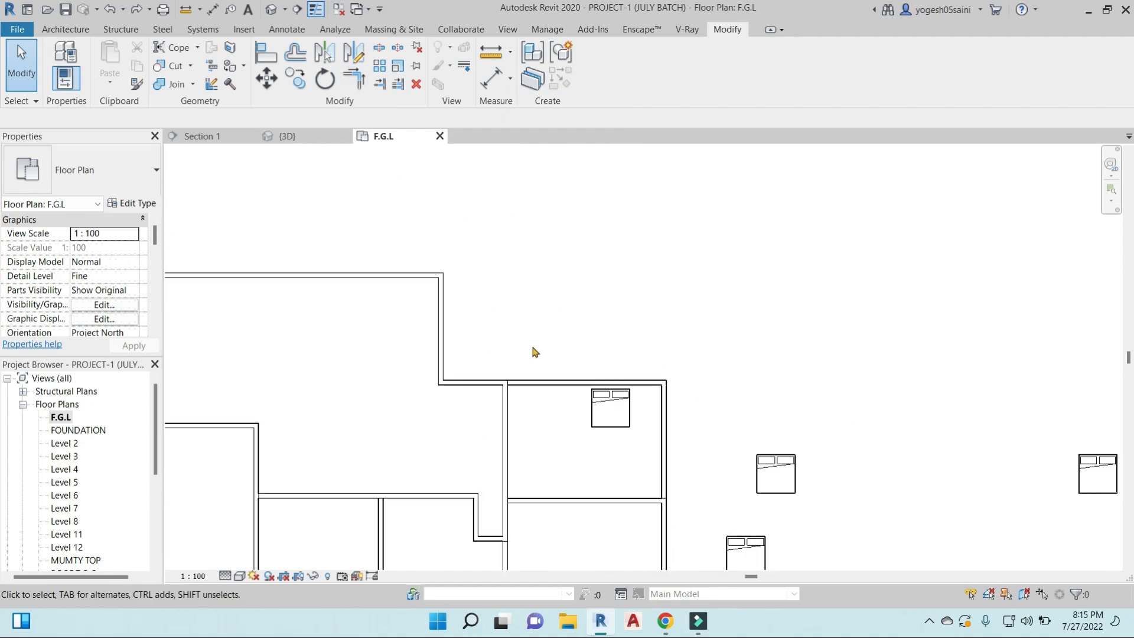
scroll(534, 352, "down", 2)
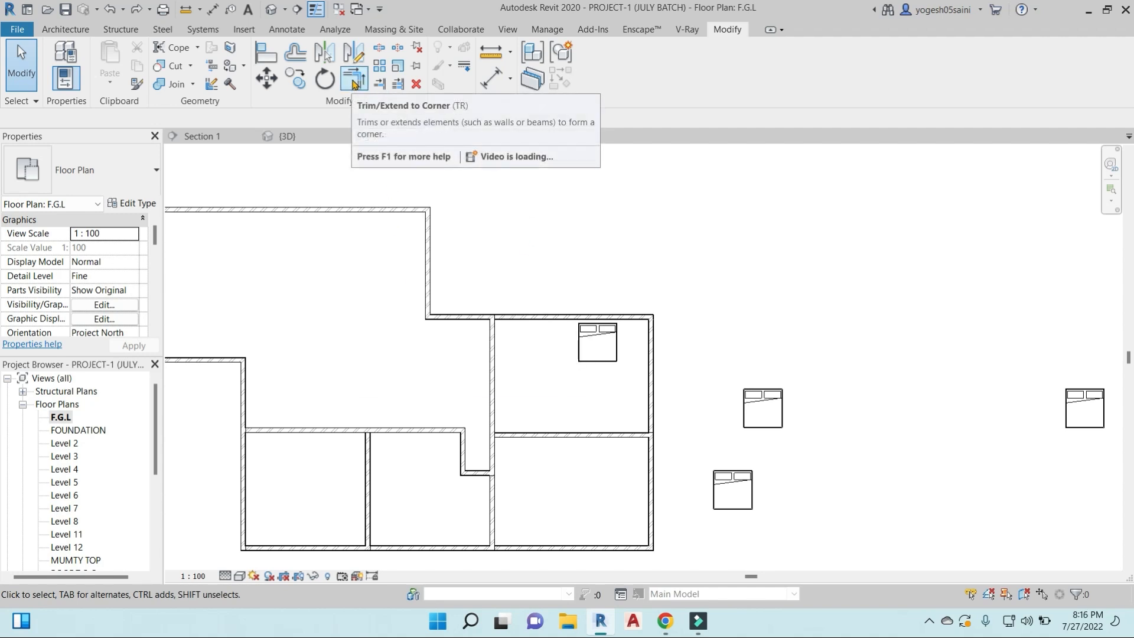
left_click(354, 82)
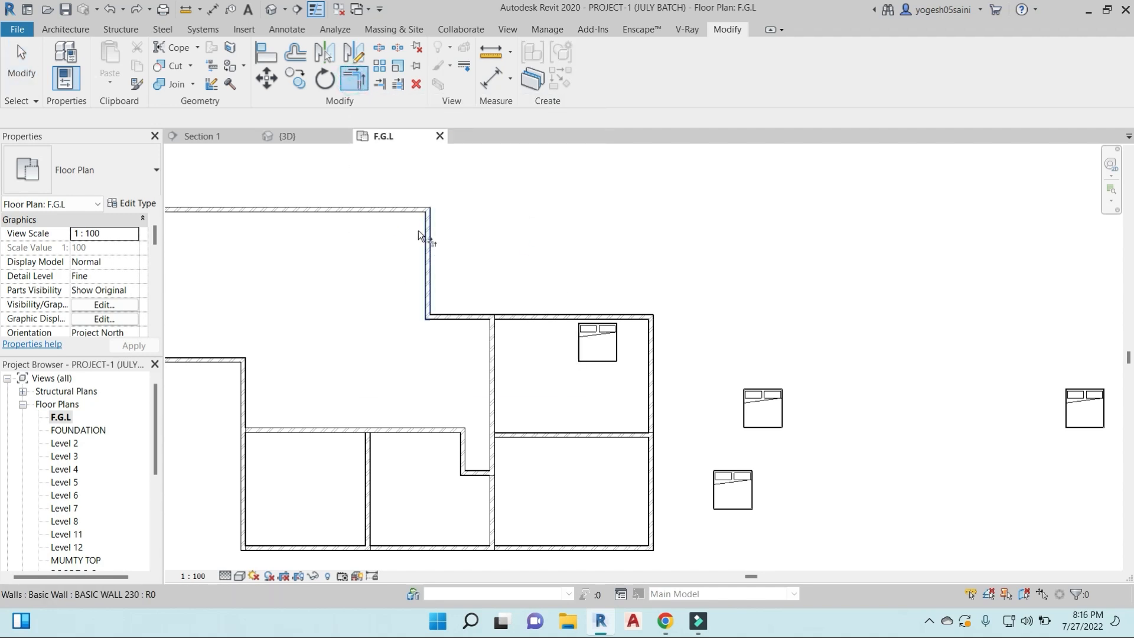
left_click(401, 216)
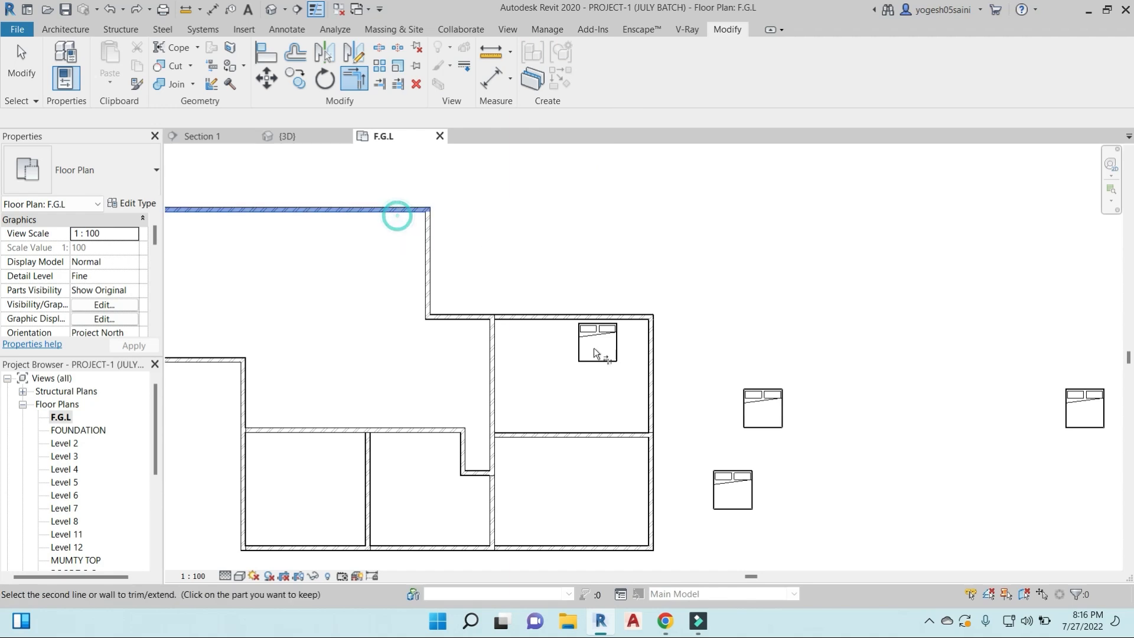
left_click(495, 364)
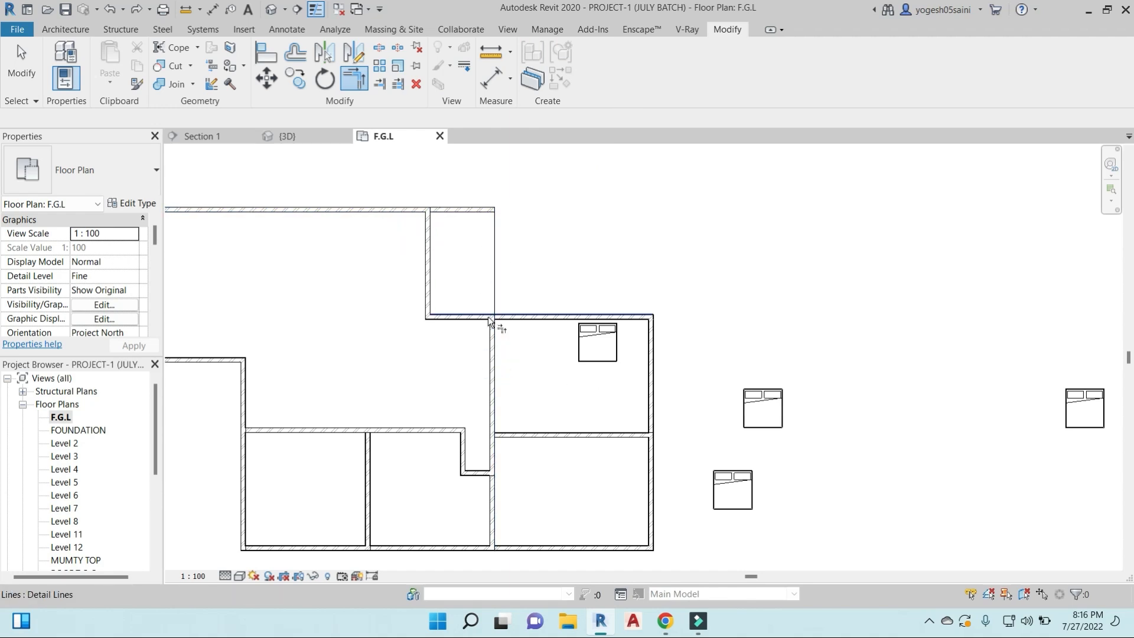
left_click(487, 338)
left_click(459, 224)
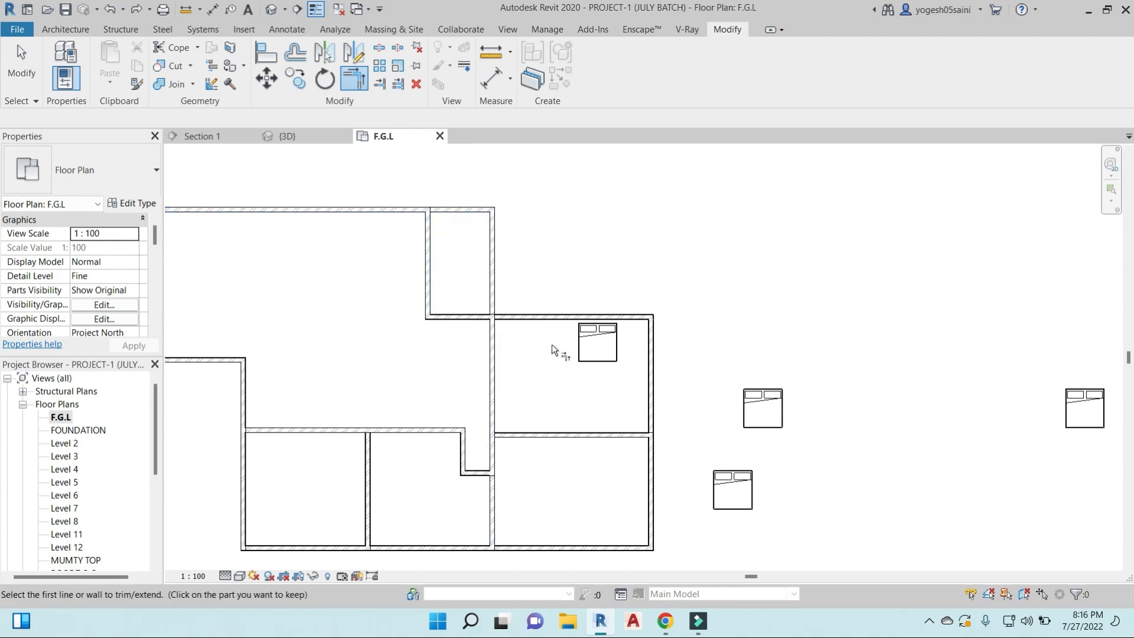
- Trim the short vertical wall at its lower end, and trim the bed room's north wall back to its west wall
left_click(425, 289)
left_click(453, 315)
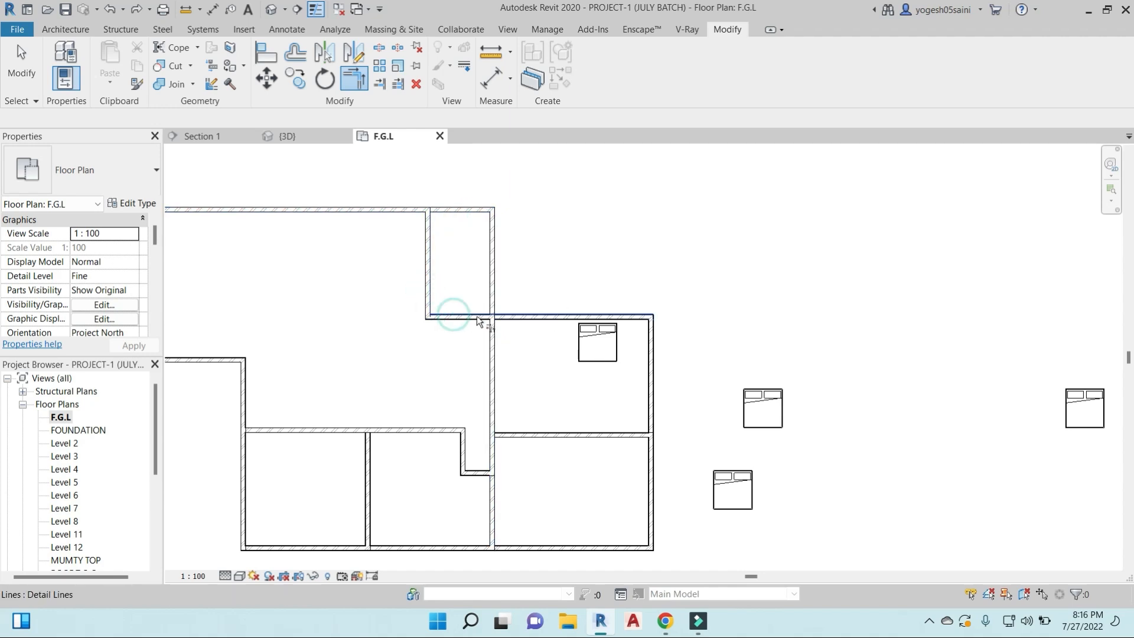
scroll(529, 333, "up", 4)
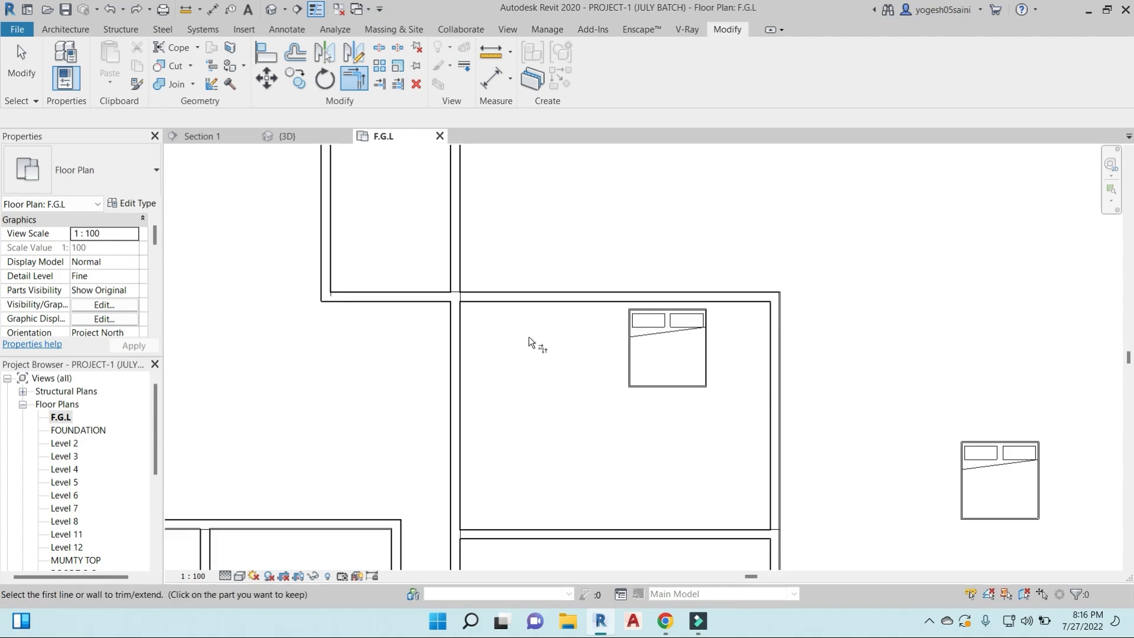
left_click(523, 296)
scroll(457, 385, "down", 2)
left_click(458, 387)
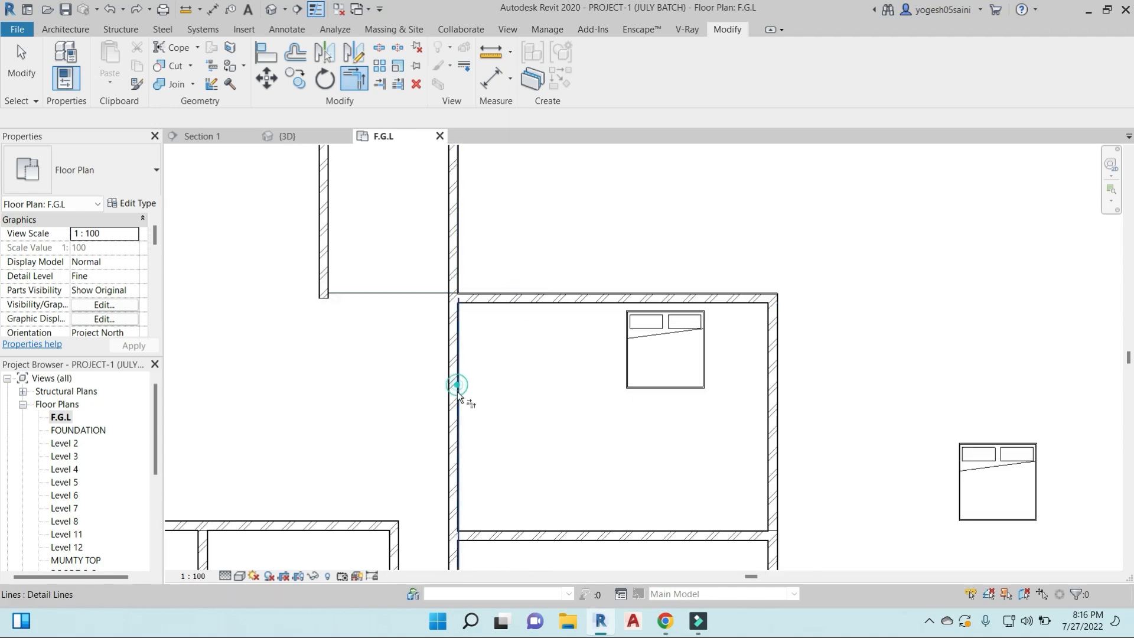
- Trim the uppermost north wall to a corner with the short vertical wall, keeping only the segment east of it
scroll(461, 373, "down", 3)
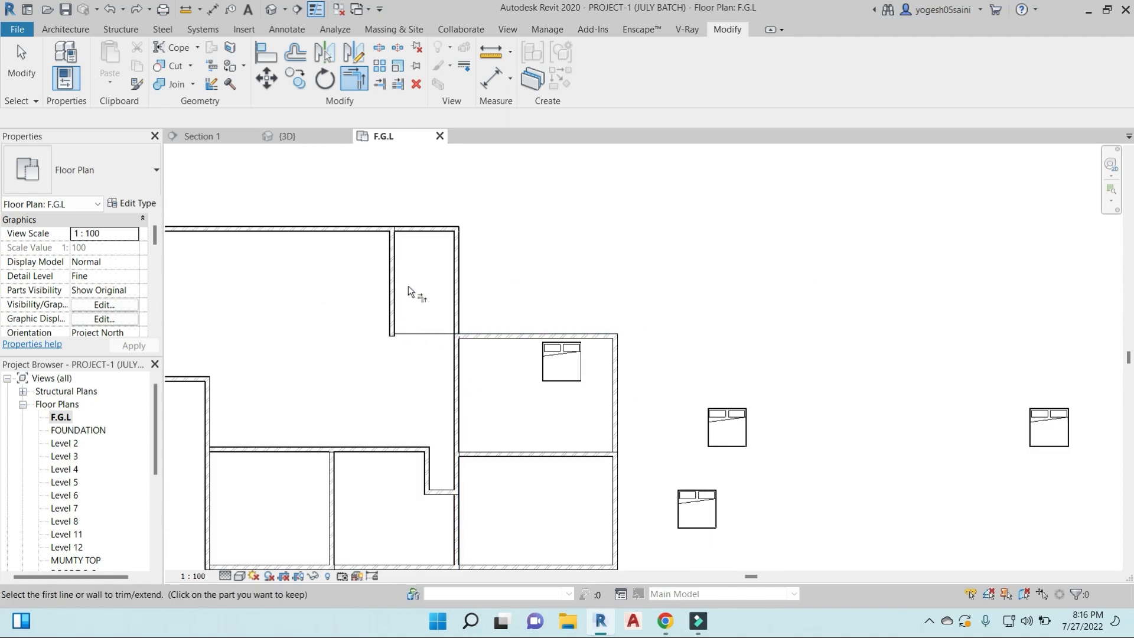
left_click(422, 232)
left_click(363, 231)
left_click(433, 229)
left_click(391, 259)
scroll(363, 259, "down", 3)
middle_click_drag(450, 250, 508, 281)
scroll(613, 185, "down", 1)
key("Escape")
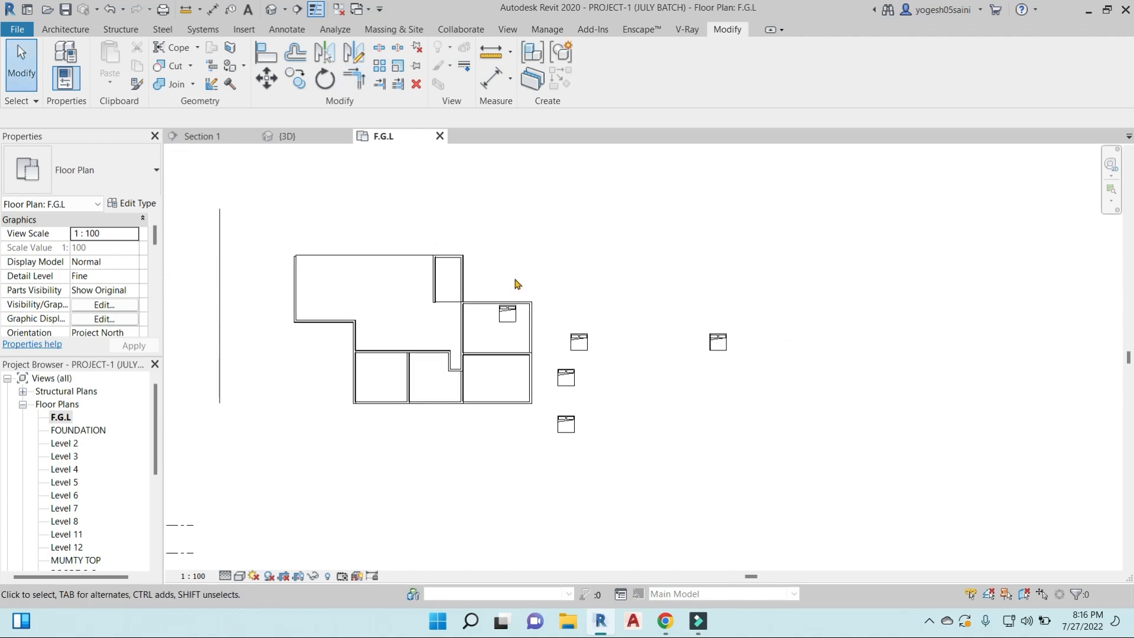
left_click(383, 86)
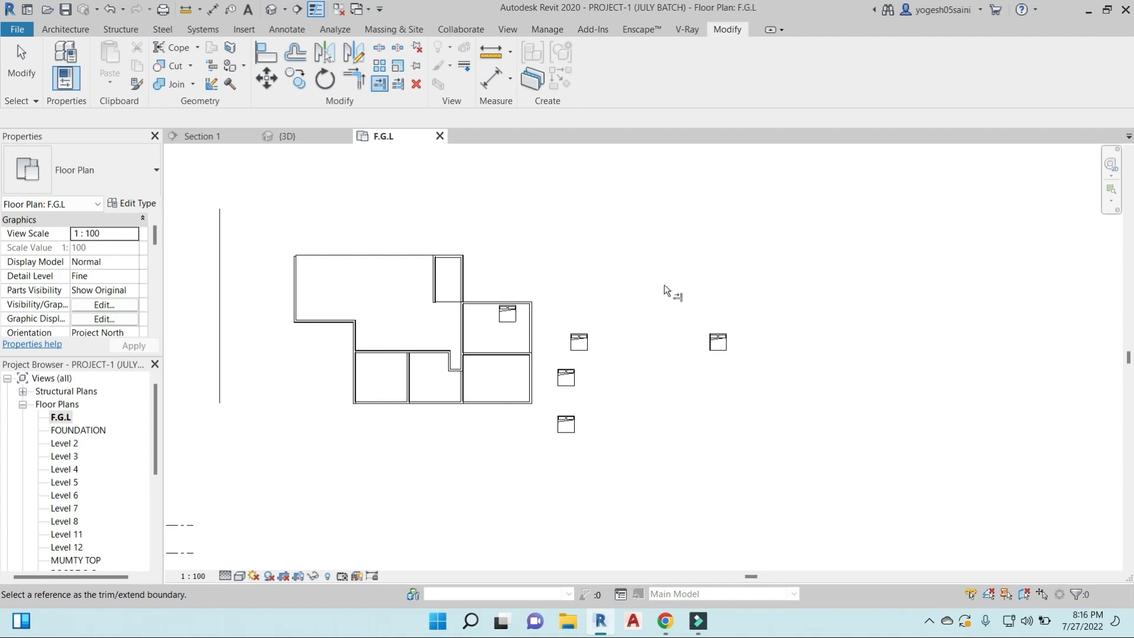
right_click(603, 235)
left_click(622, 243)
right_click(622, 239)
left_click(637, 251)
right_click(637, 249)
left_click(662, 262)
right_click(662, 258)
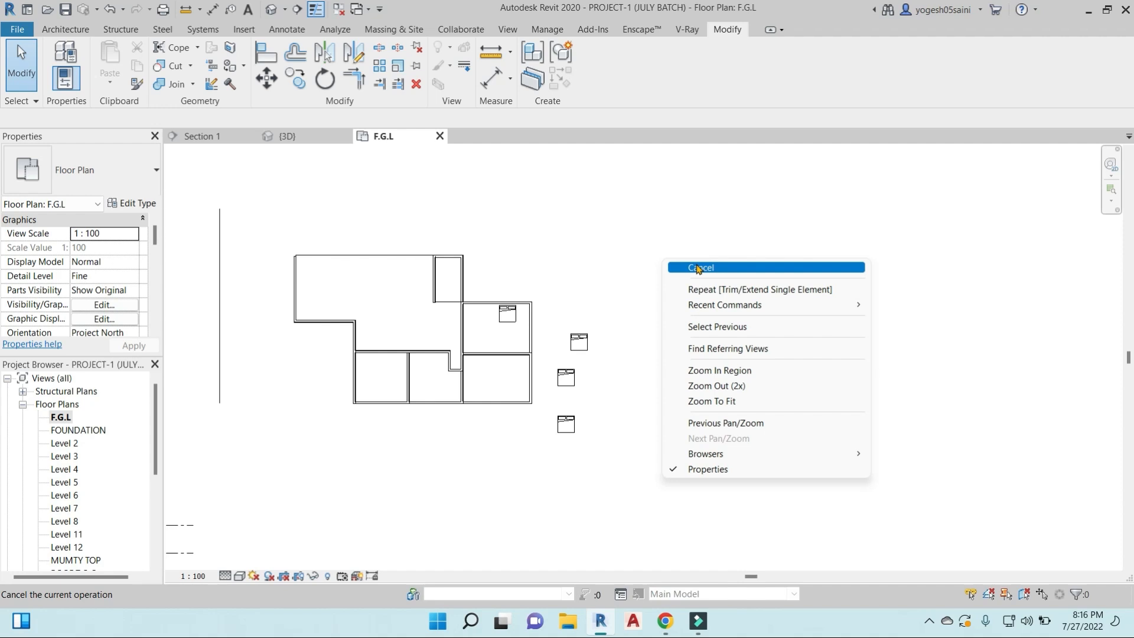
left_click(697, 269)
right_click(597, 223)
left_click(626, 231)
middle_click_drag(569, 324, 600, 303)
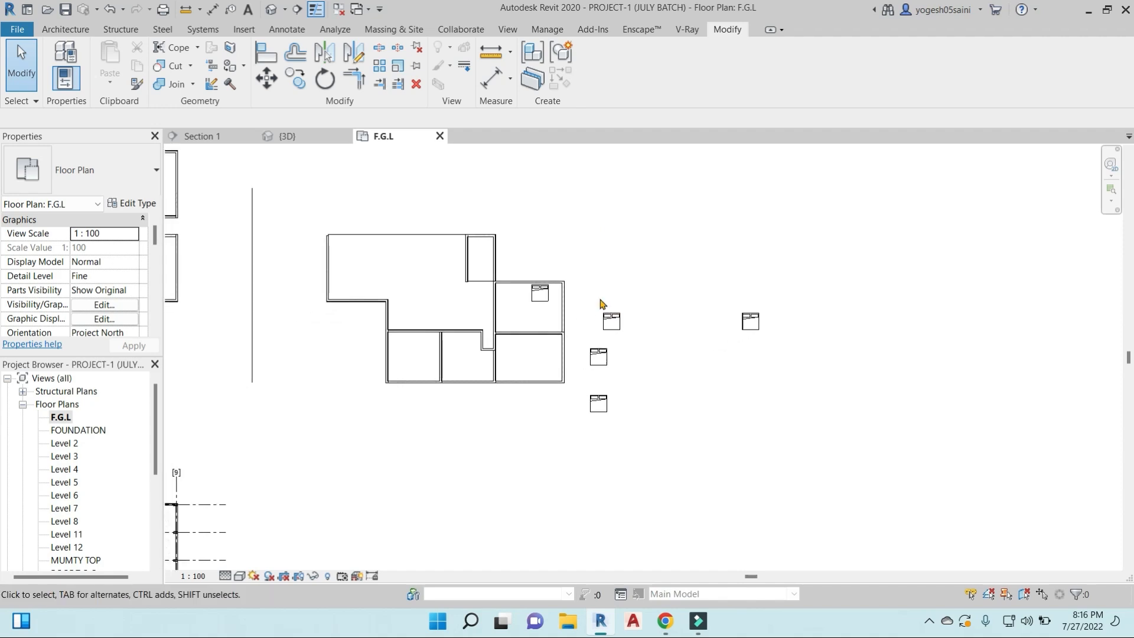
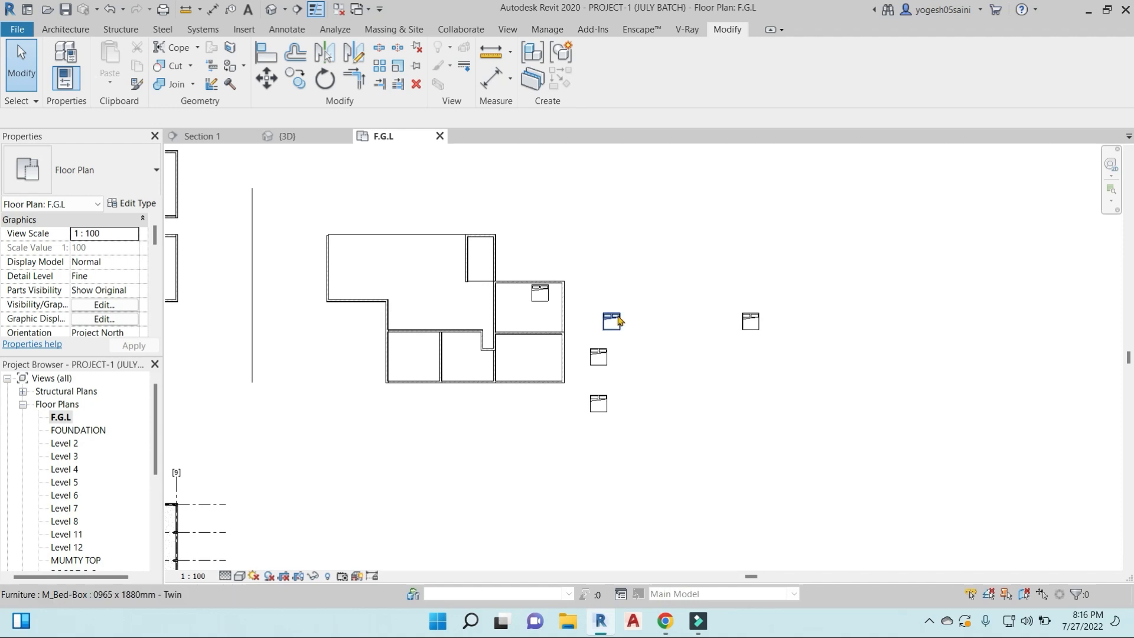
- Reduce the width of the M_Bed-Box type in the type properties of the bed east of the building, keeping the length at 1800 mm
left_click(611, 321)
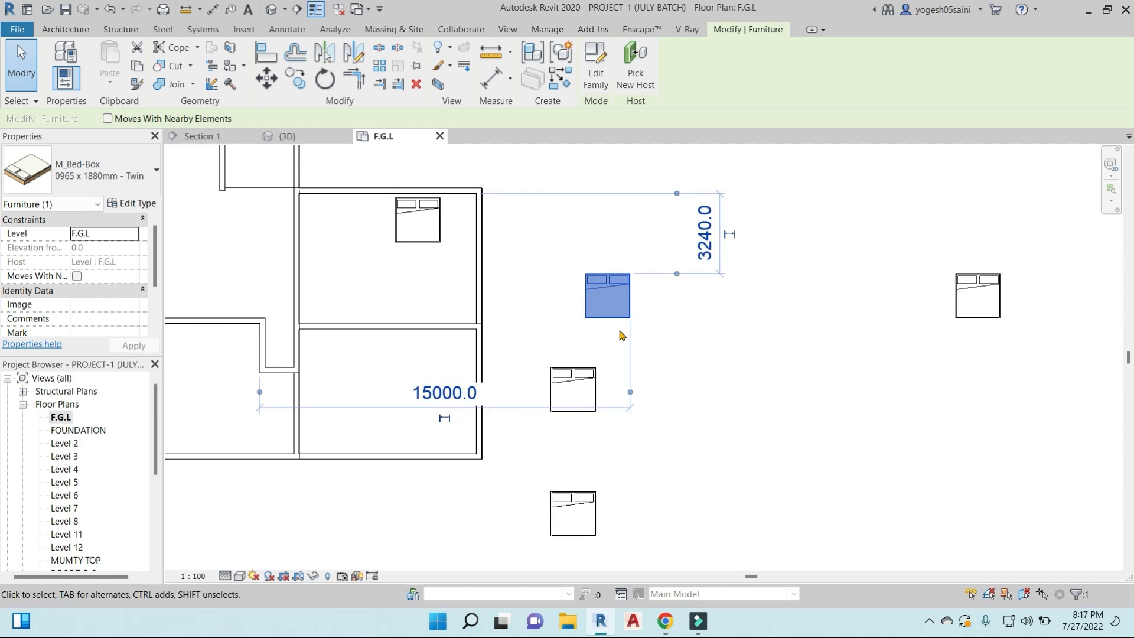
scroll(617, 330, "up", 5)
left_click(134, 203)
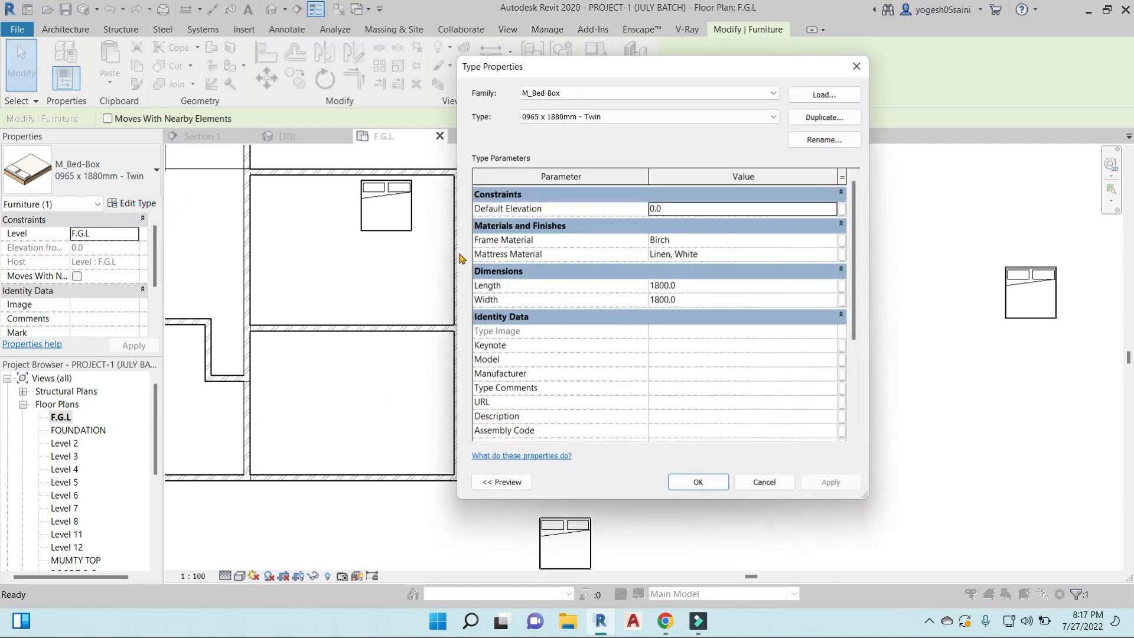
left_click(701, 286)
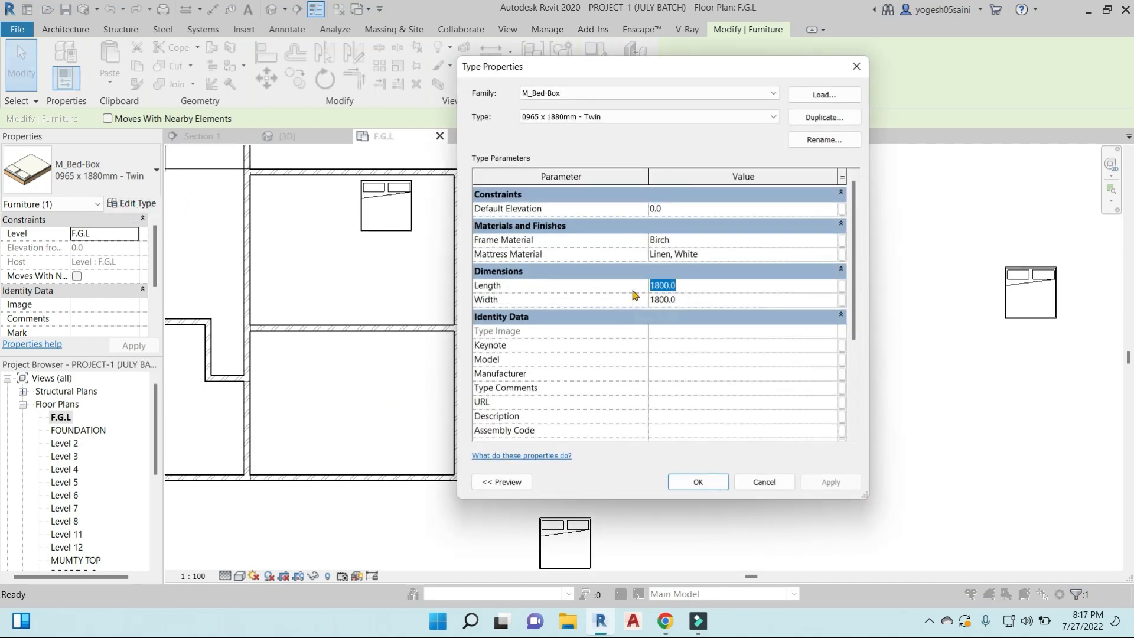
type("900")
key("Return")
left_click(686, 283)
left_click(697, 482)
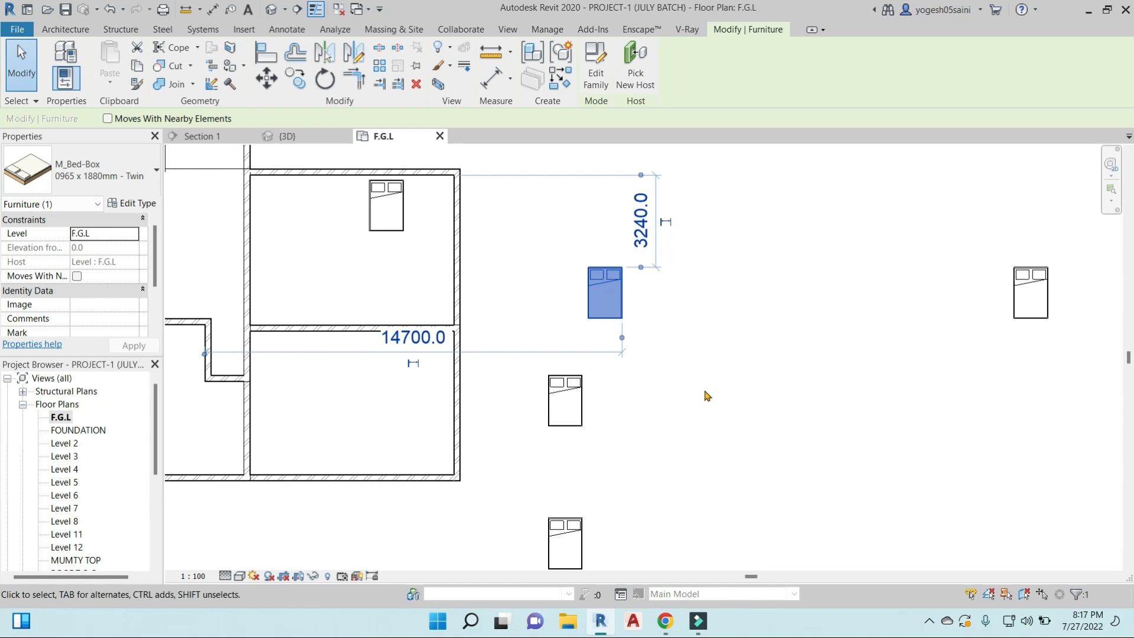
left_click(705, 393)
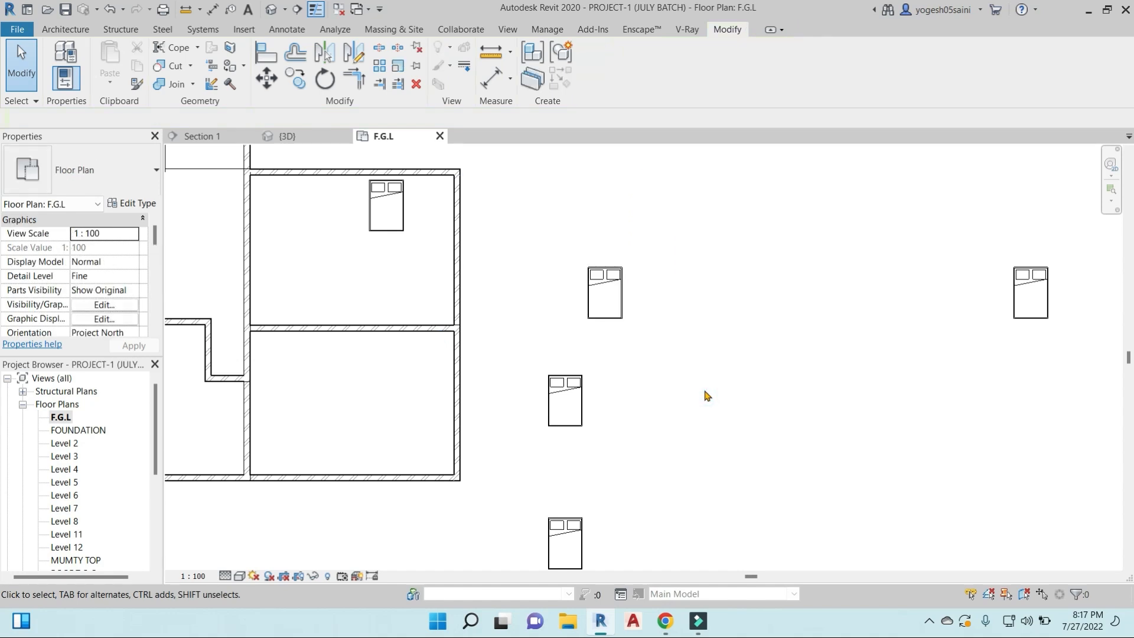
- Delete the bed inside the upper east room
scroll(707, 395, "down", 4)
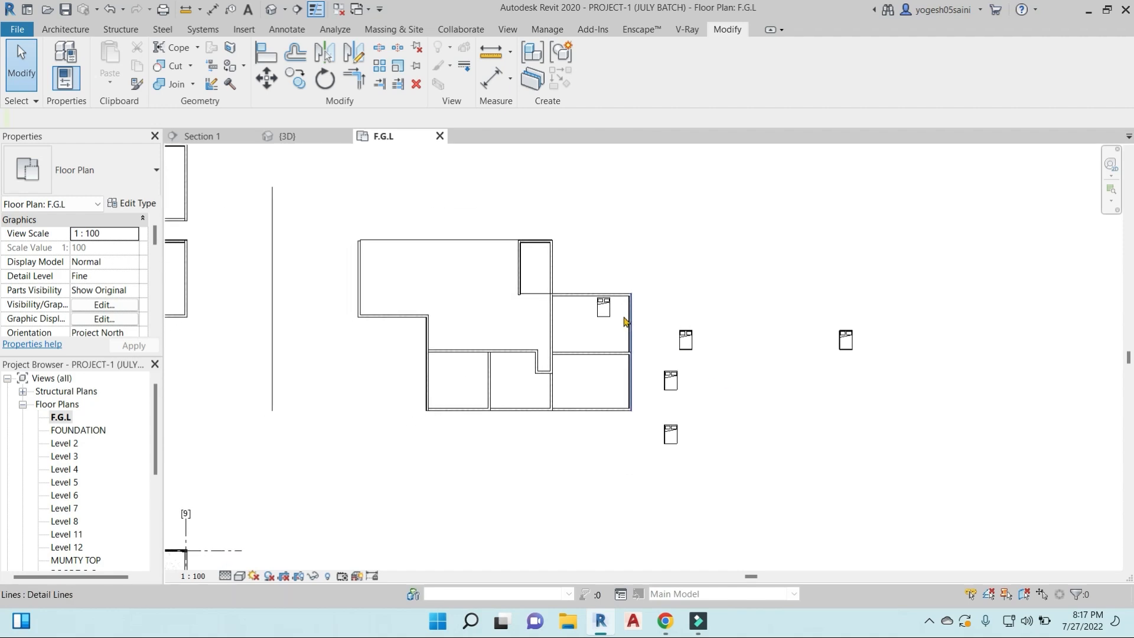
scroll(604, 308, "up", 3)
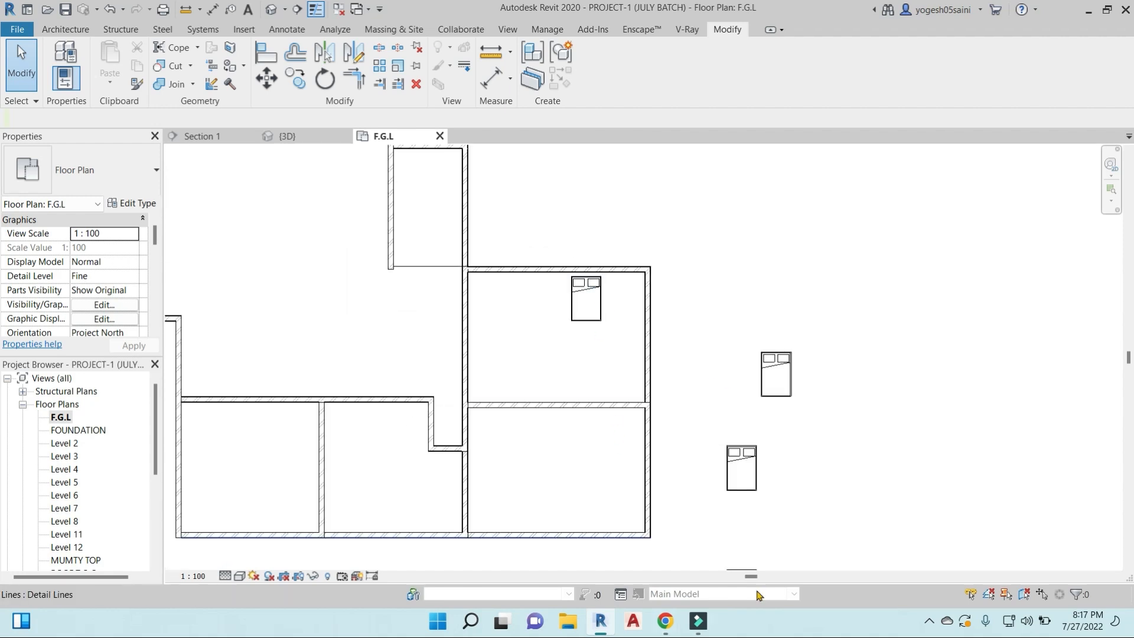
left_click(591, 319)
key("space")
scroll(591, 321, "down", 4)
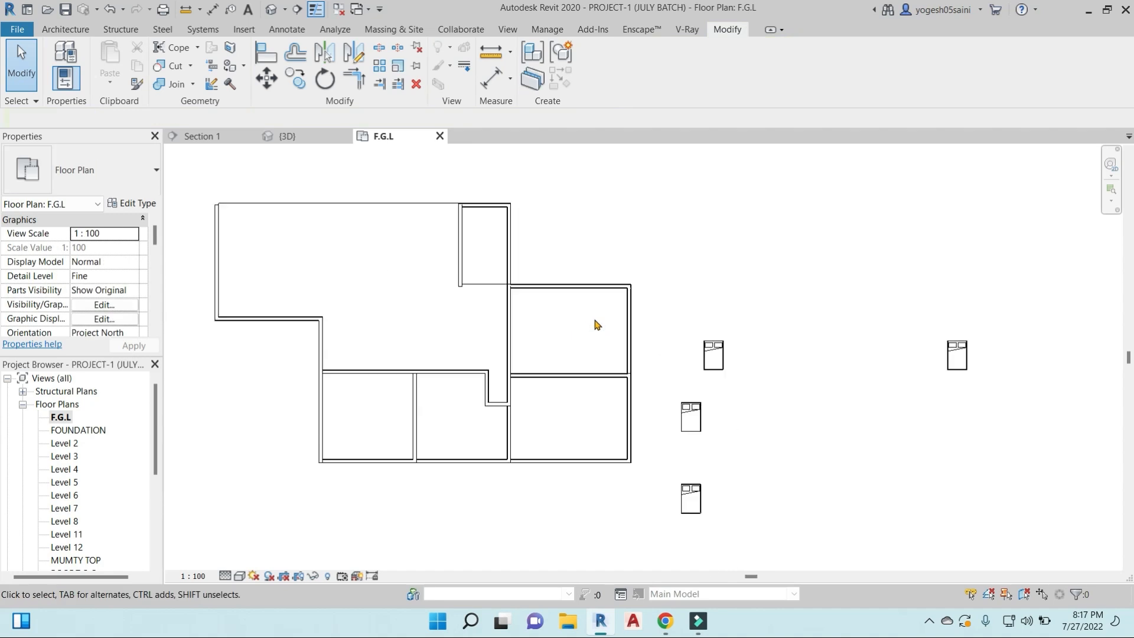
- Rotate the two lower beds outside the building together by 90 degrees so their pillows face west
middle_click_drag(715, 375, 681, 398)
left_click_drag(683, 534, 642, 409)
key("space")
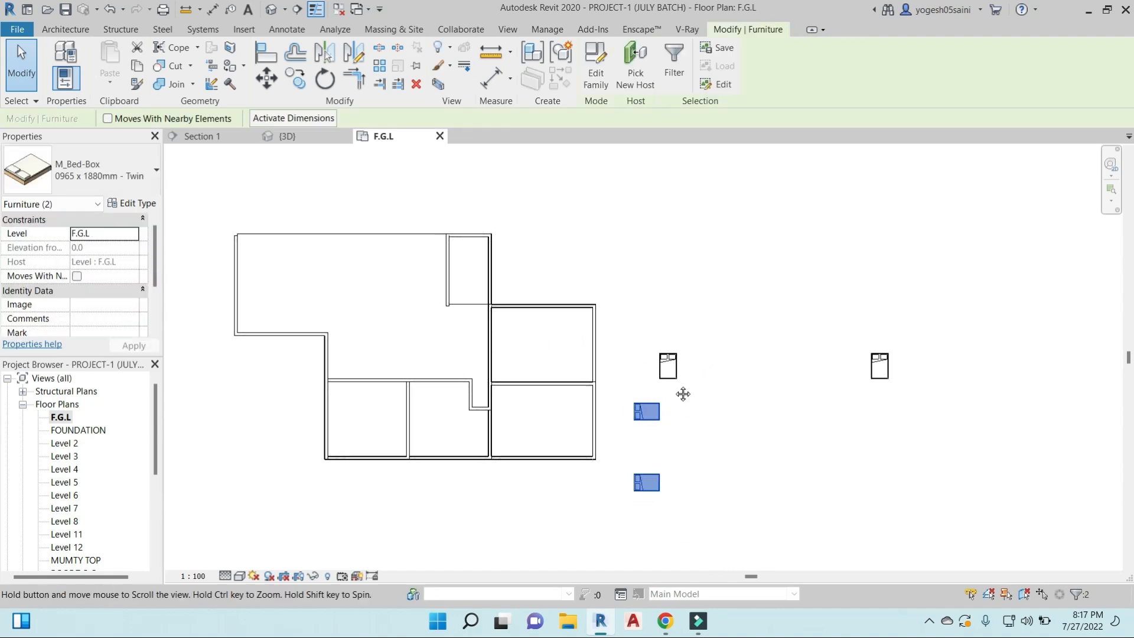
left_click(681, 414)
- Rotate the upper bed nearest the building in 90-degree turns until its pillows face south
scroll(661, 327, "up", 3)
left_click(642, 332)
scroll(641, 329, "up", 2)
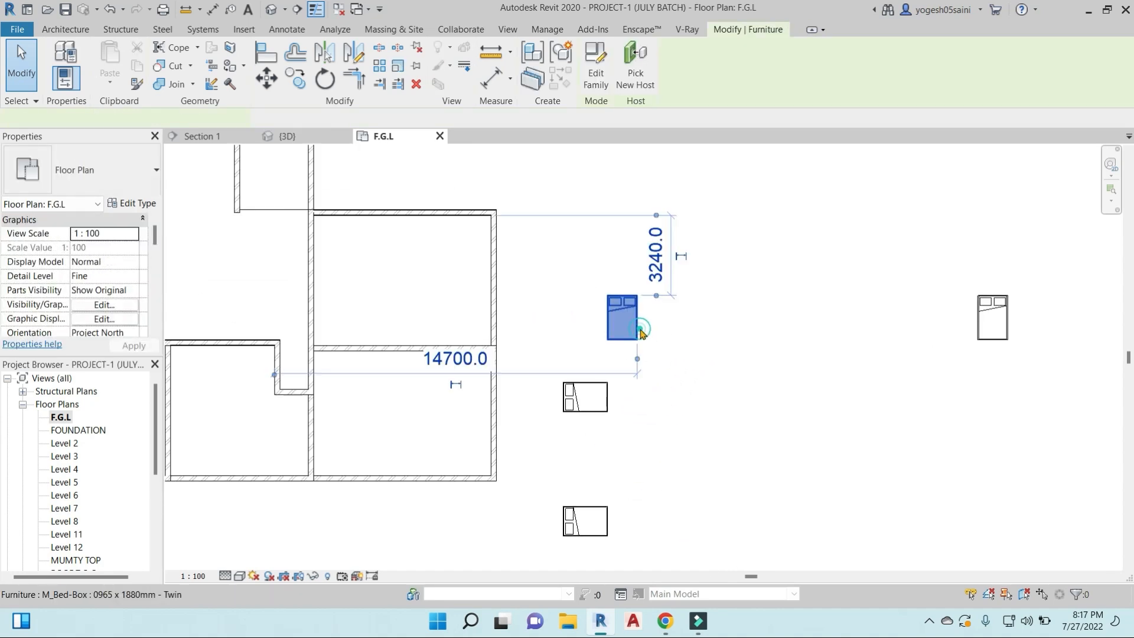
key("space")
key("space")
key("space")
key("space")
key("space")
key("space")
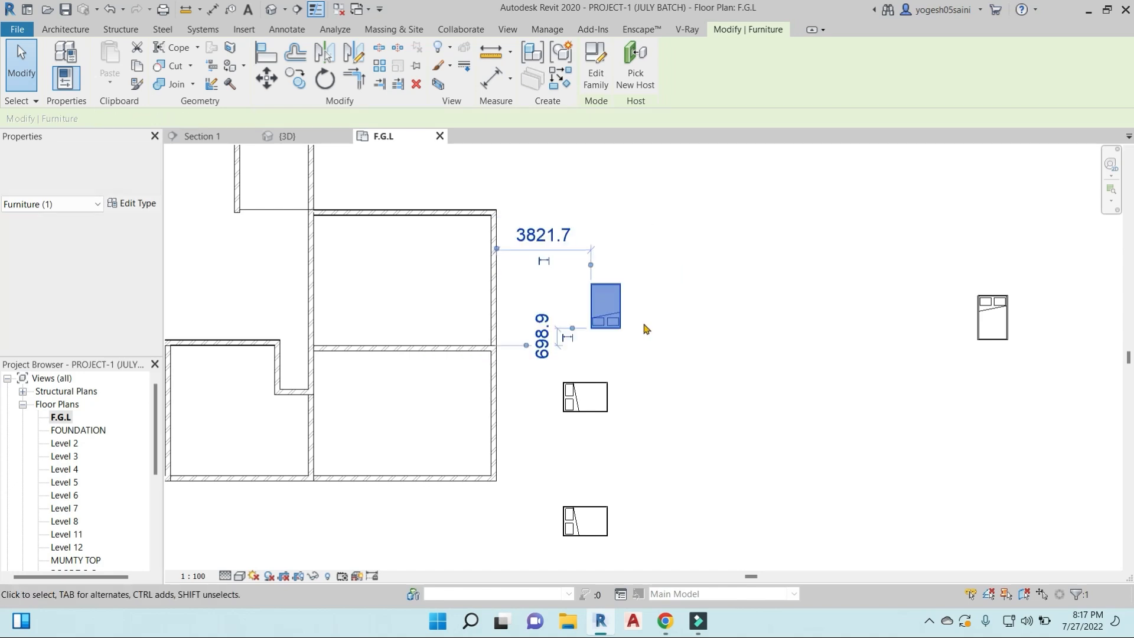
key("Escape")
scroll(738, 309, "down", 3)
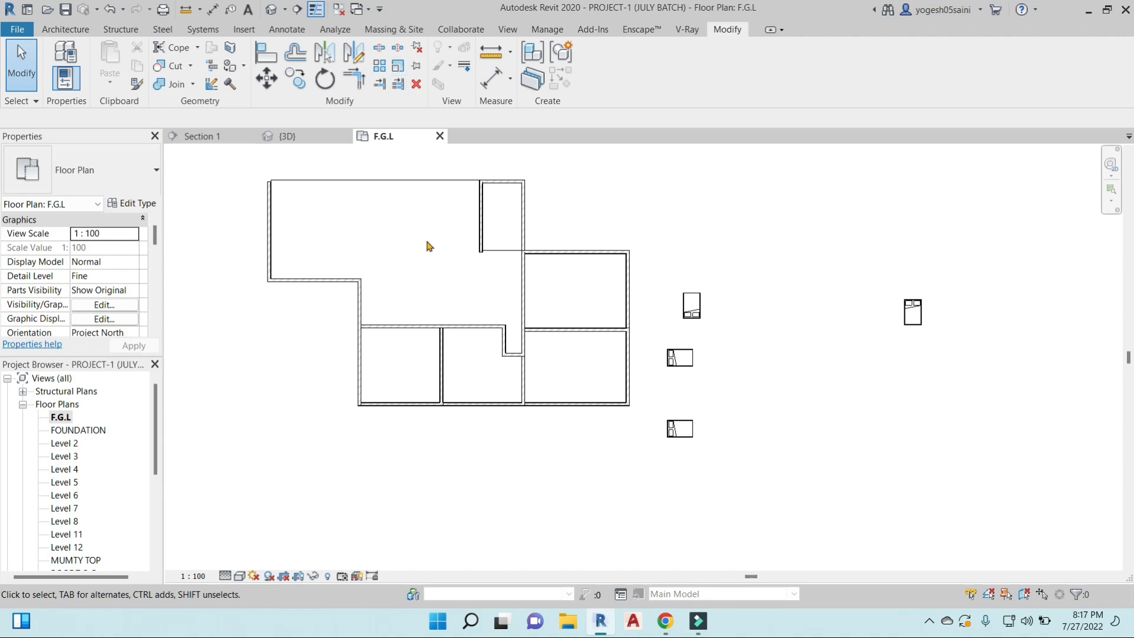
- Try to scale the long vertical wall between the east rooms and the main hall graphically from an origin east of it
middle_click_drag(426, 242, 503, 277)
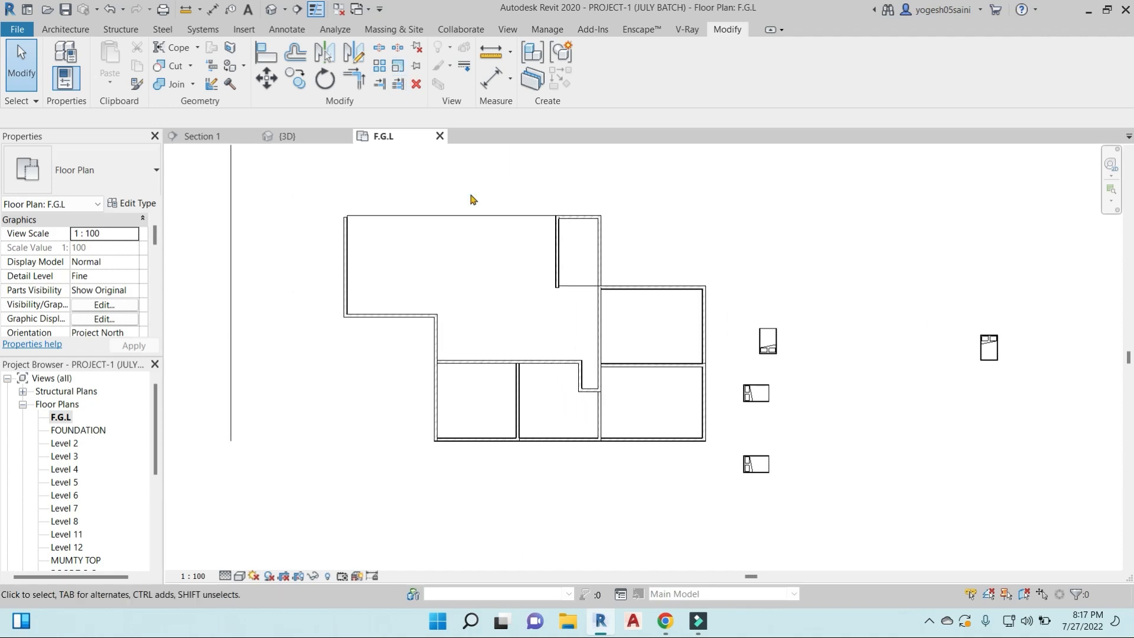
left_click(399, 67)
left_click(600, 243)
key("Return")
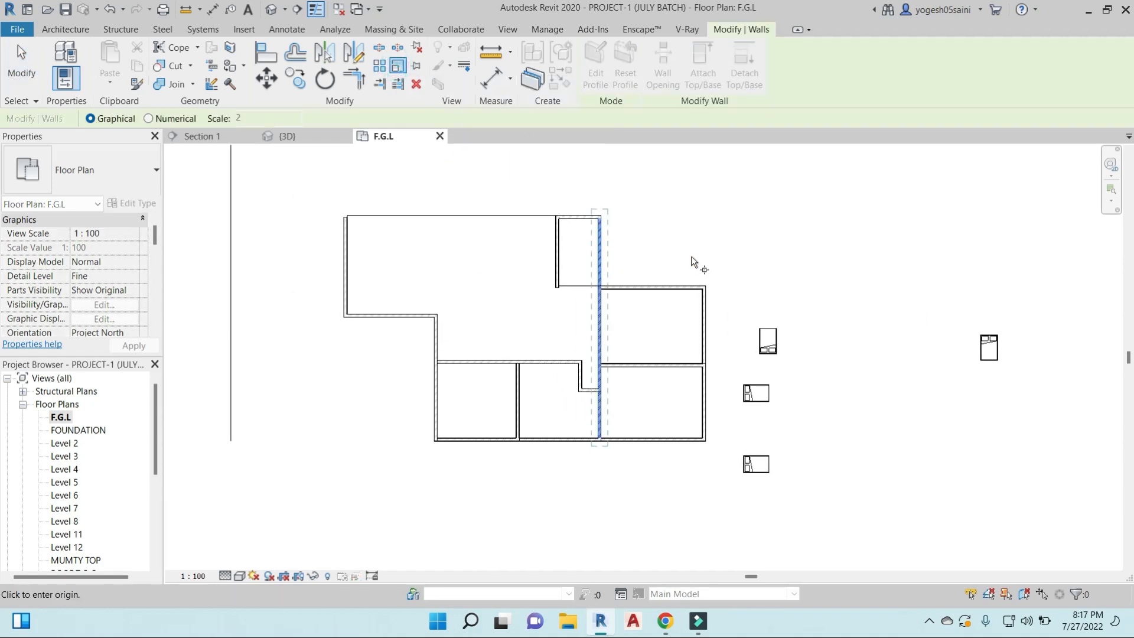
left_click(649, 246)
scroll(648, 192, "down", 2)
middle_click_drag(648, 195, 649, 335)
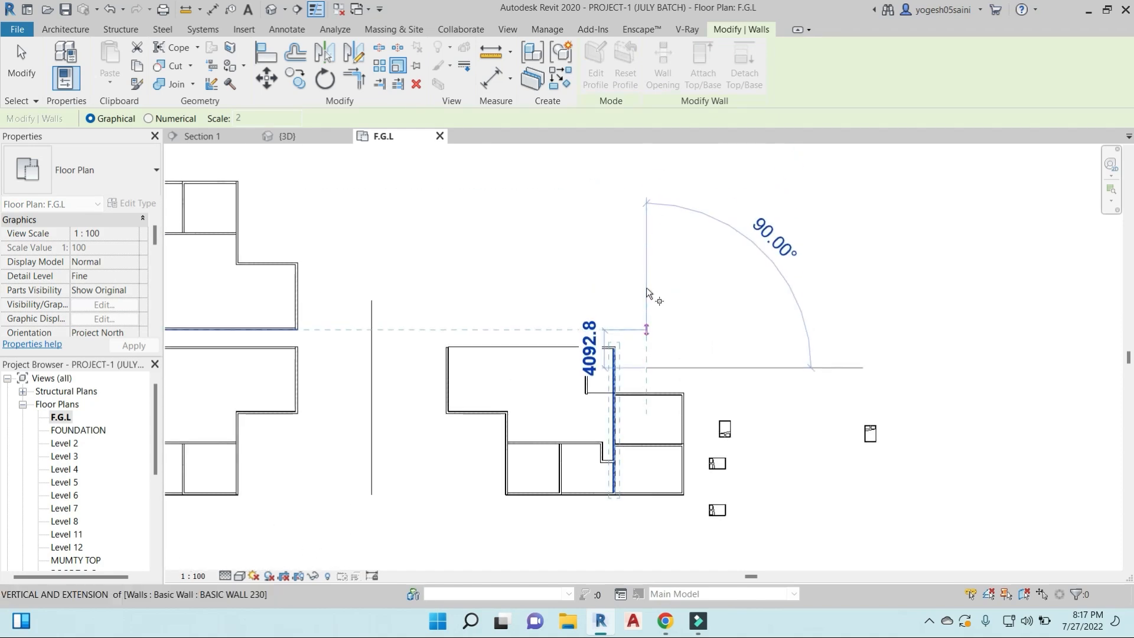
left_click(646, 190)
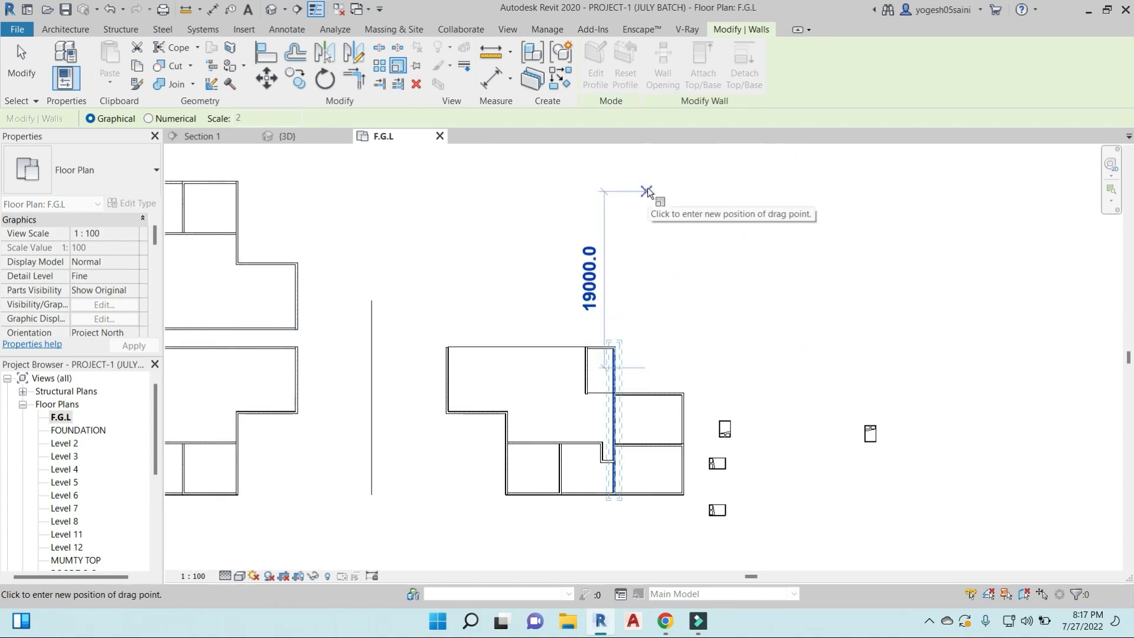
left_click(647, 187)
middle_click_drag(661, 394, 617, 151)
key("Escape")
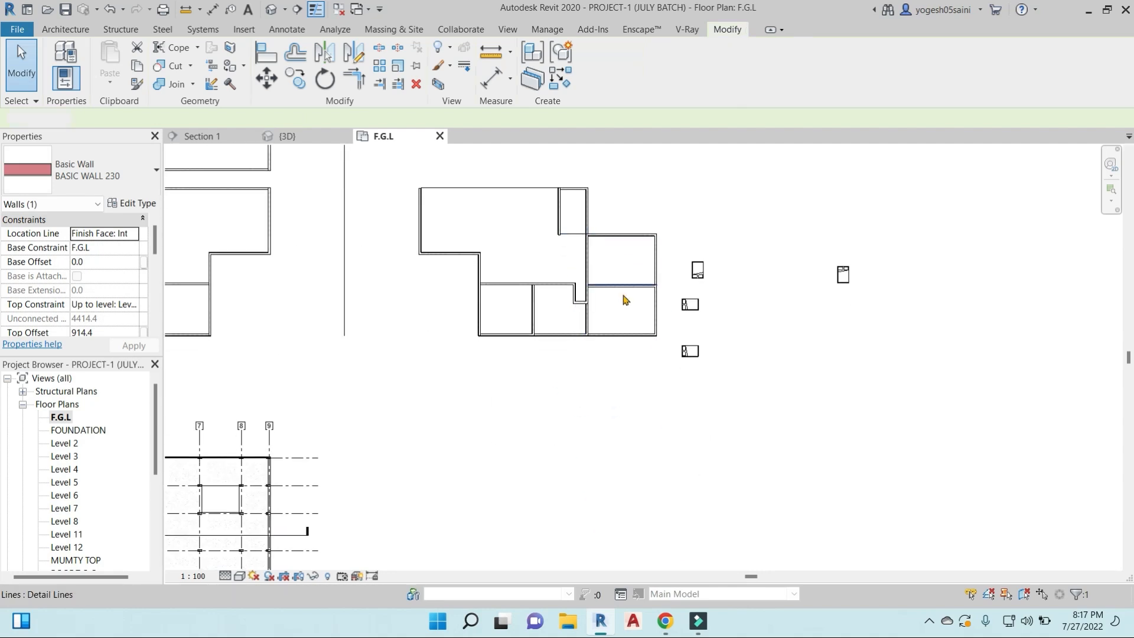
- Draw an 8000 mm horizontal wall similar to the west wall in the open area northeast of the building, and select it
middle_click_drag(619, 321, 572, 396)
scroll(450, 272, "up", 1)
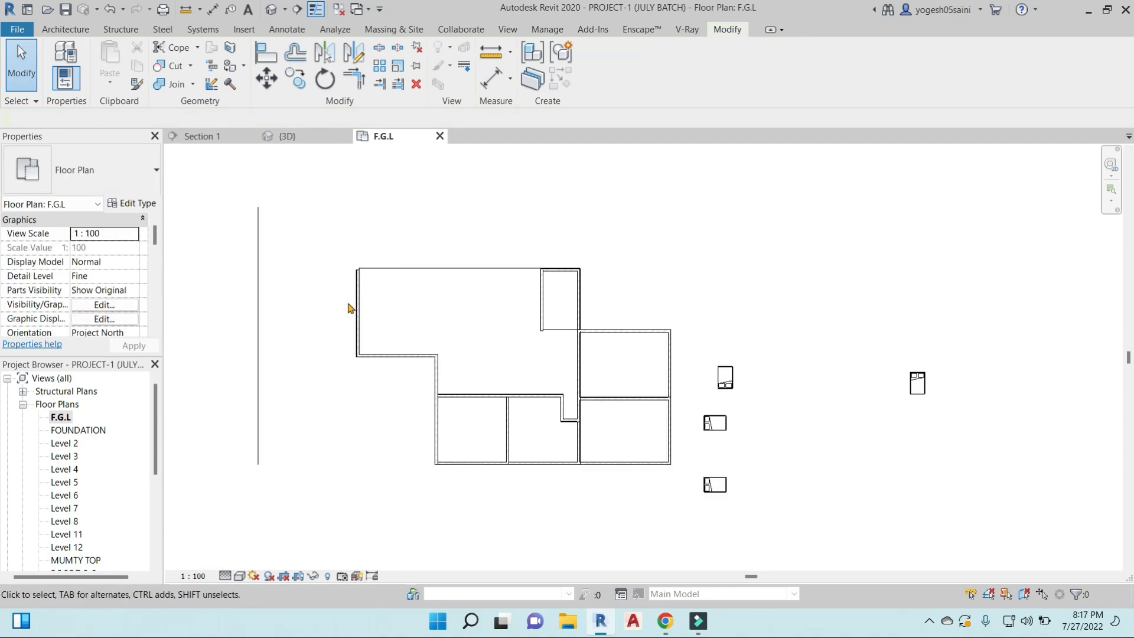
scroll(355, 302, "up", 3)
left_click(360, 303)
key("c")
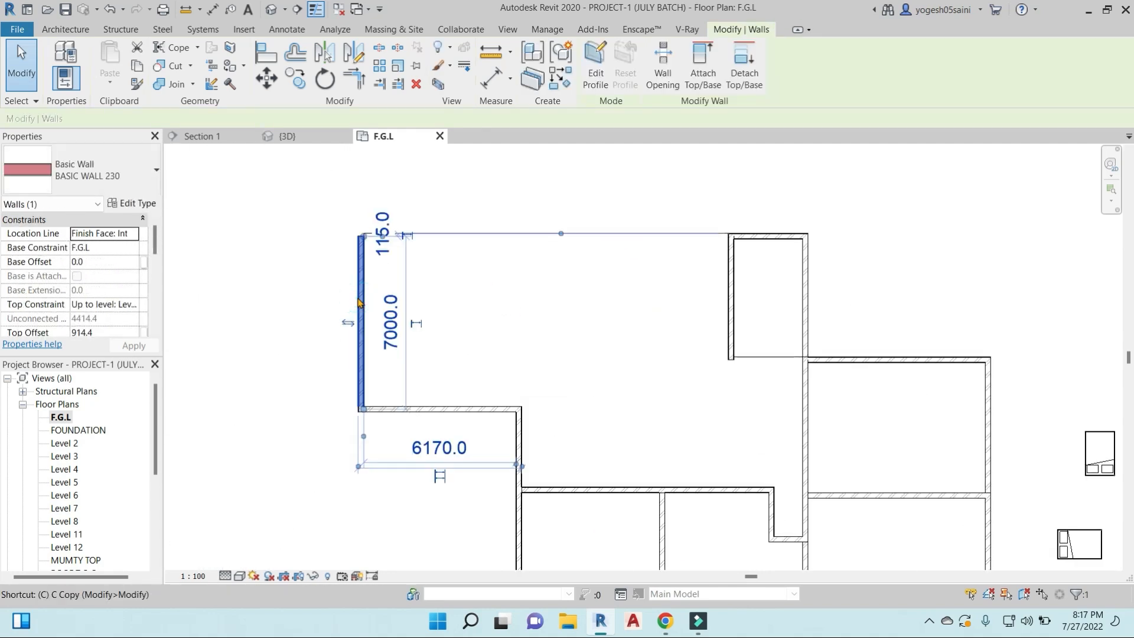
key("s")
scroll(469, 298, "down", 2)
middle_click_drag(602, 295, 349, 411)
left_click(507, 287)
left_click(608, 287)
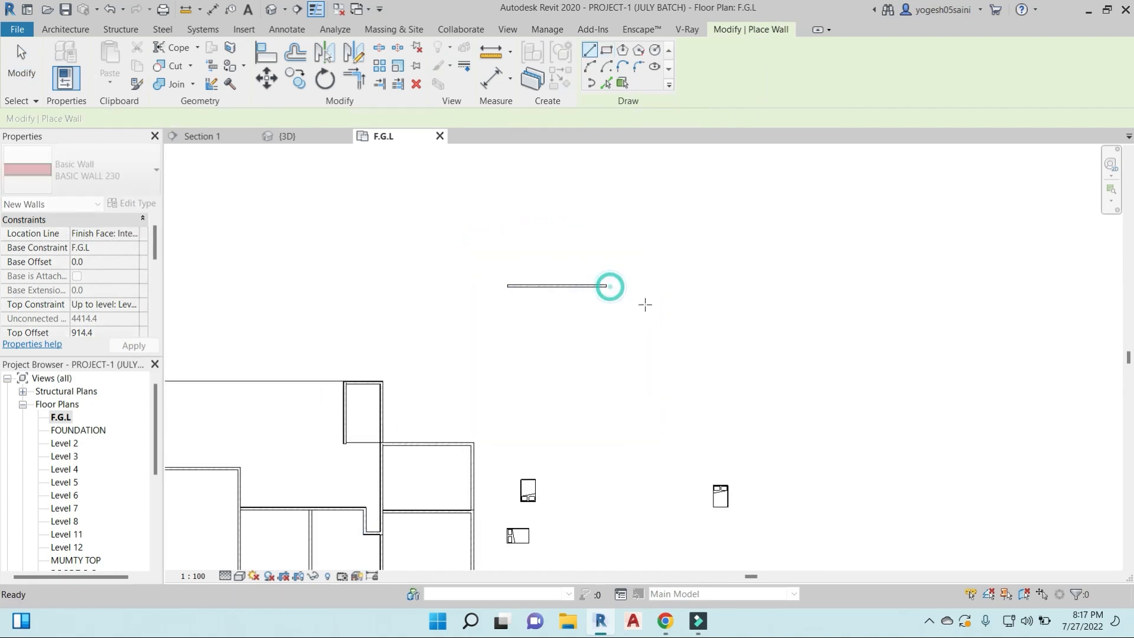
key("Escape")
key("Escape")
left_click(582, 288)
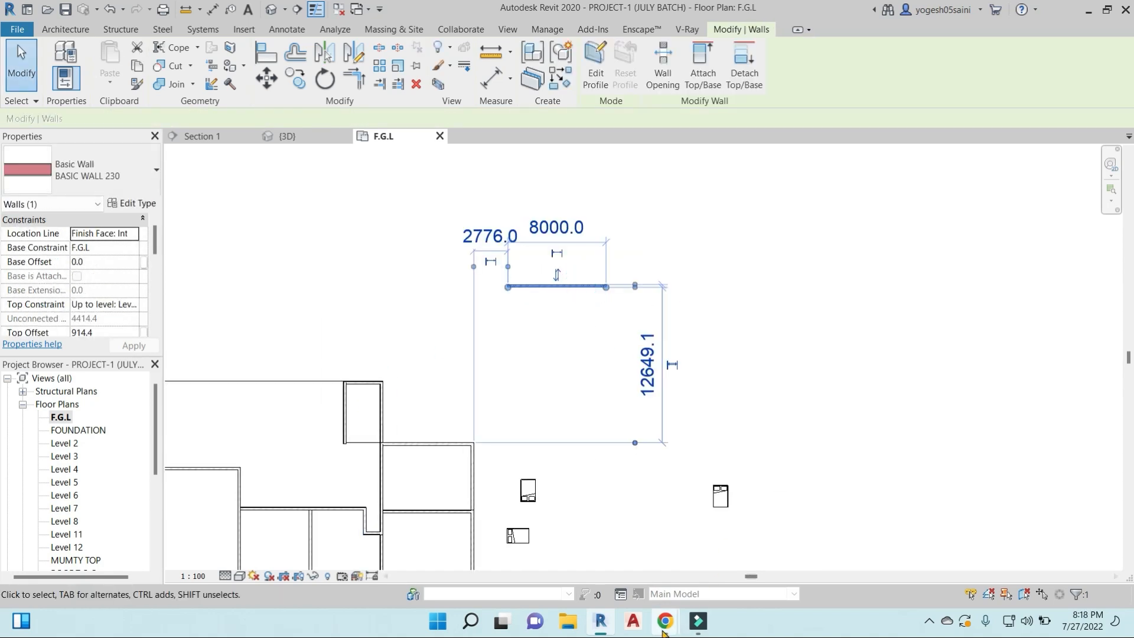
- Switch to the Google Meet call in Chrome to check it, and return to the Revit plan
mouse_move(664, 629)
left_click(576, 532)
left_click(720, 161)
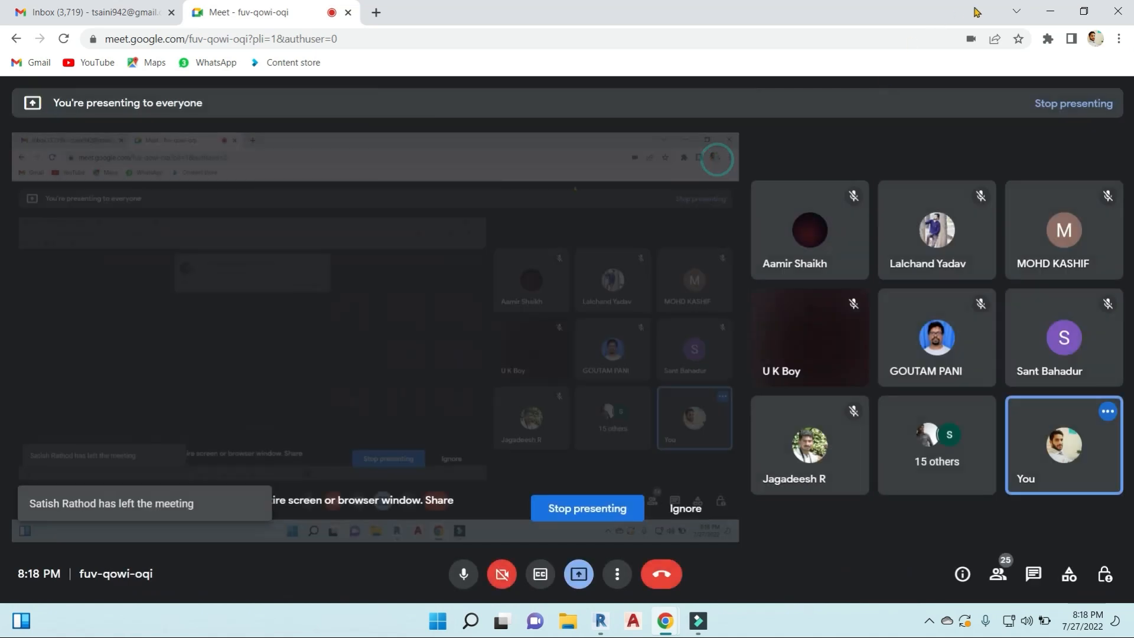
left_click(1050, 10)
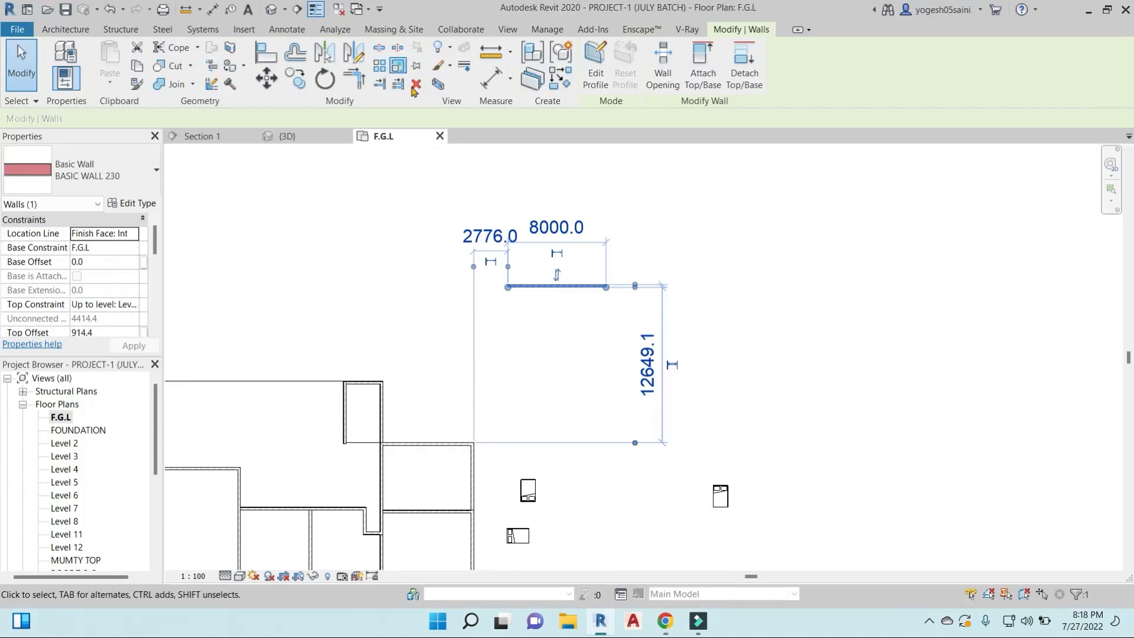
- Scale the new wall graphically from its west end to a length of 43000 mm
left_click(399, 67)
left_click(509, 288)
left_click(614, 287)
left_click(1035, 287)
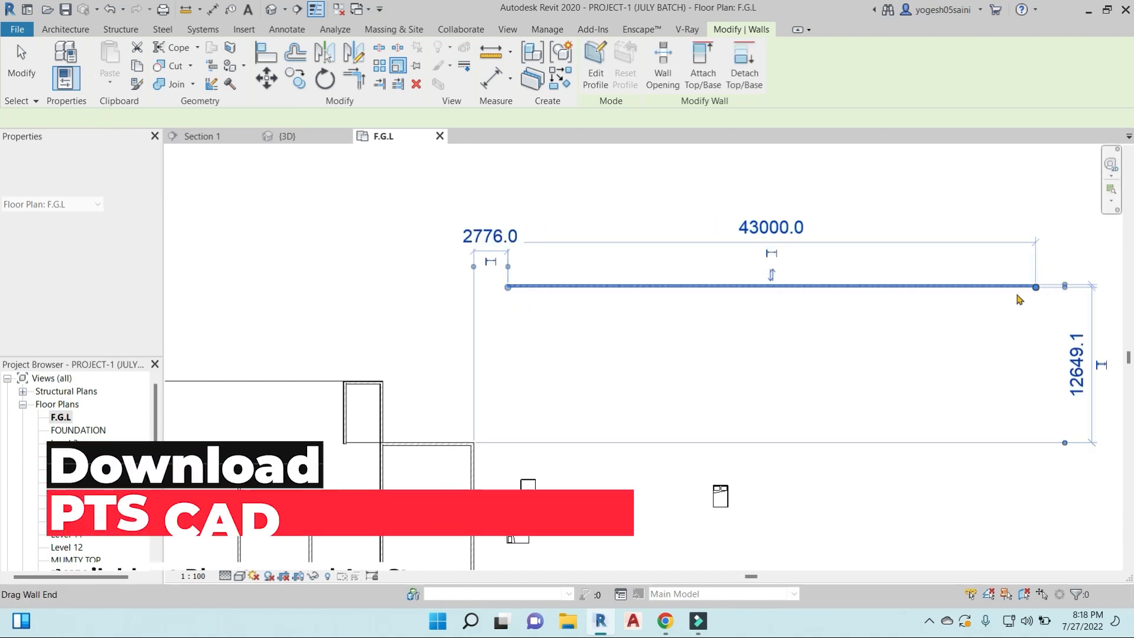
middle_click_drag(888, 367, 685, 353)
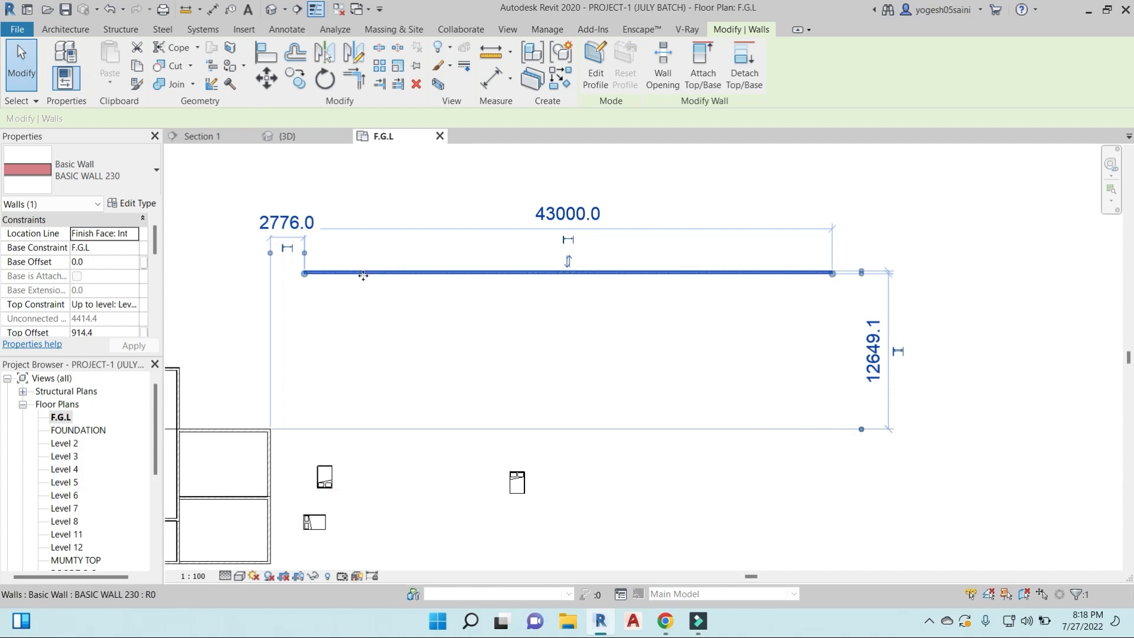
- Flip the long horizontal wall's orientation and scale it graphically from its west end to a length of 12000 mm
key("s")
key("space")
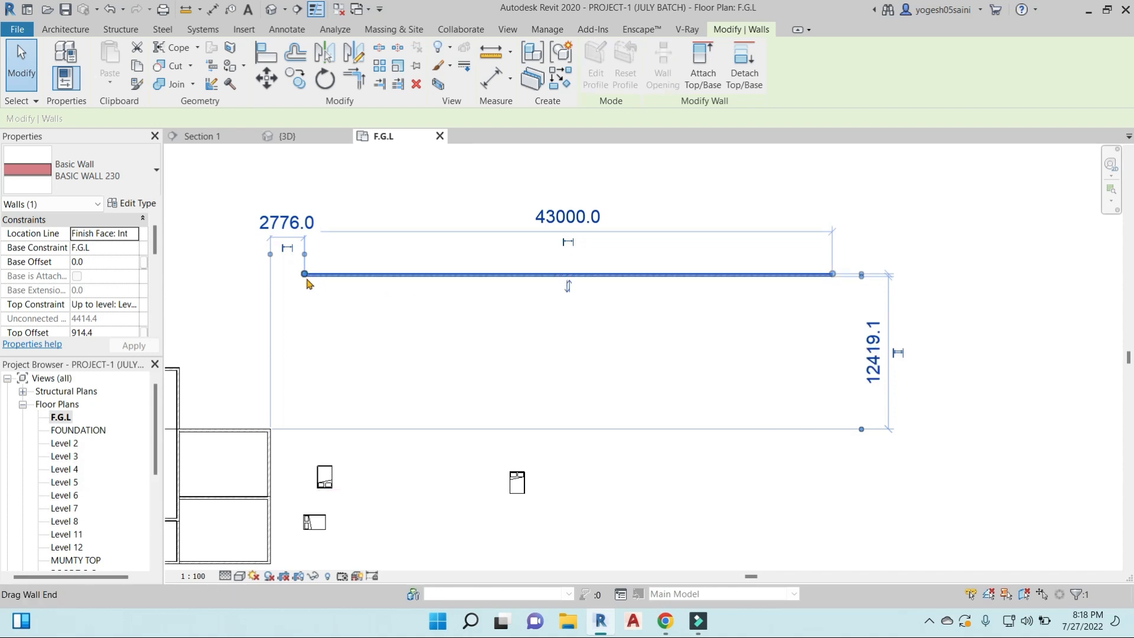
left_click(401, 68)
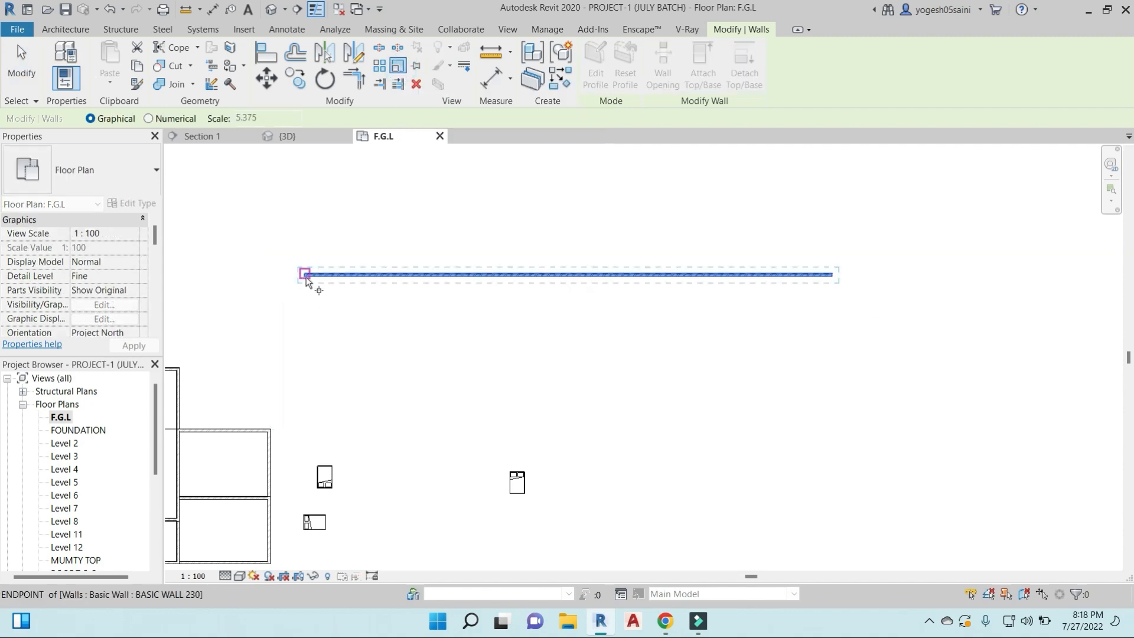
left_click(304, 275)
left_click(833, 276)
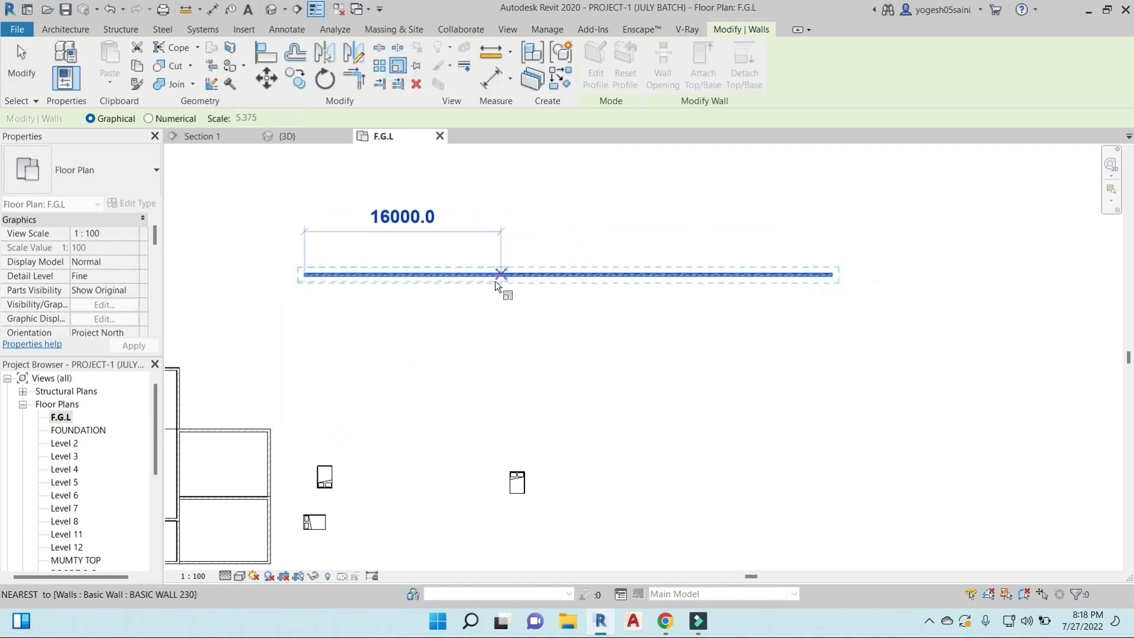
type("1")
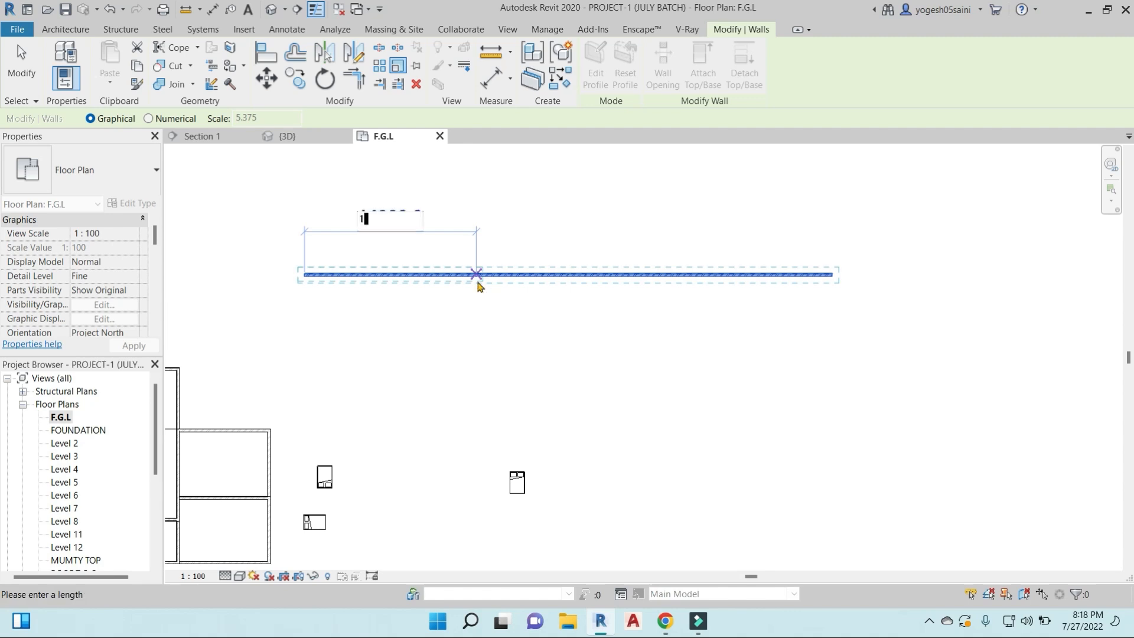
type("2000")
key("Return")
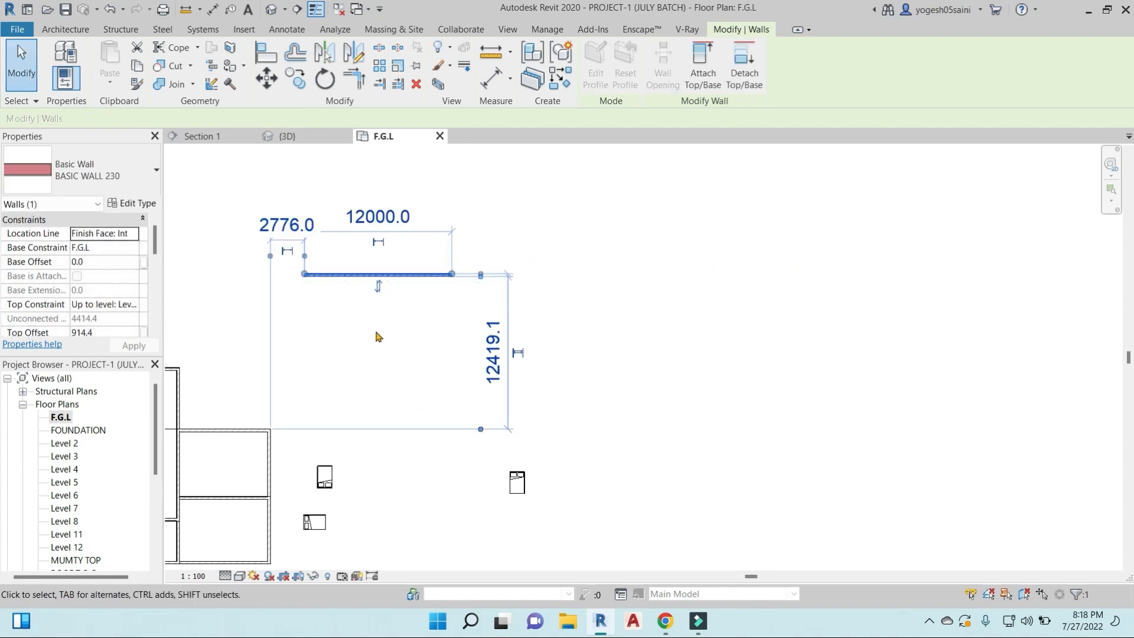
scroll(387, 318, "down", 1)
middle_click_drag(395, 341, 605, 294)
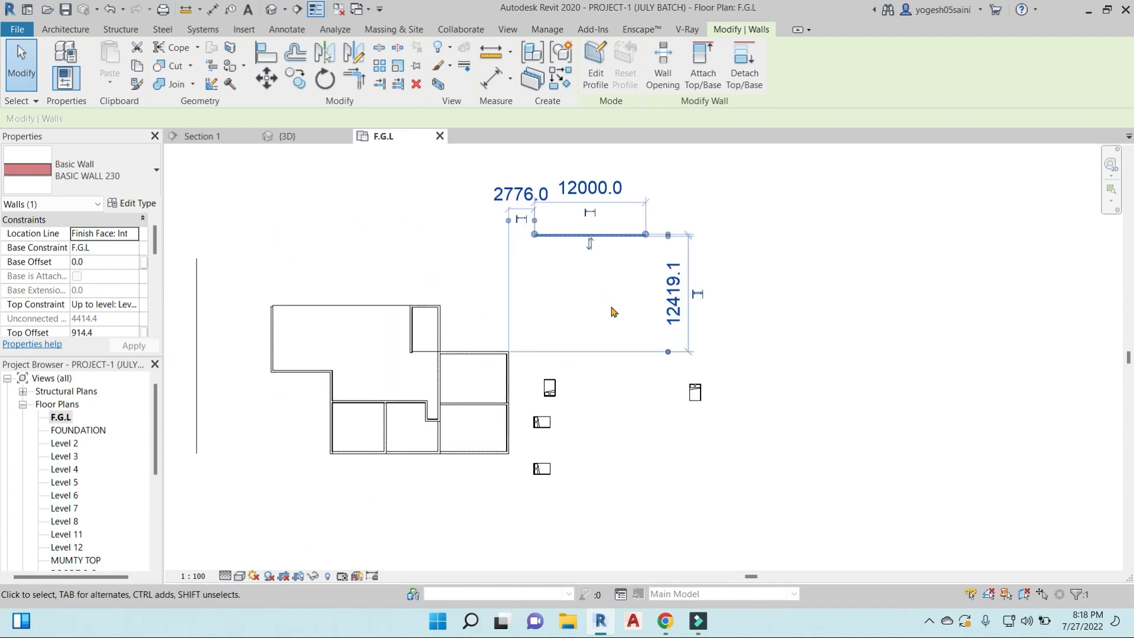
left_click(629, 288)
middle_click_drag(653, 266, 602, 300)
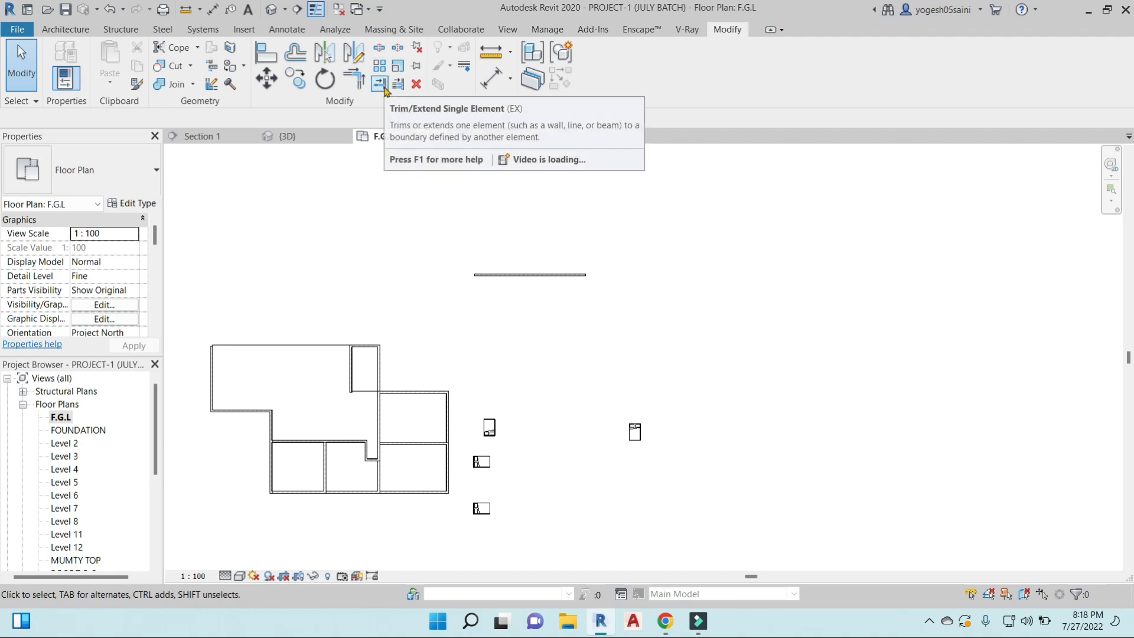
scroll(534, 276, "down", 2)
middle_click_drag(543, 337, 607, 296)
middle_click_drag(423, 279, 563, 281)
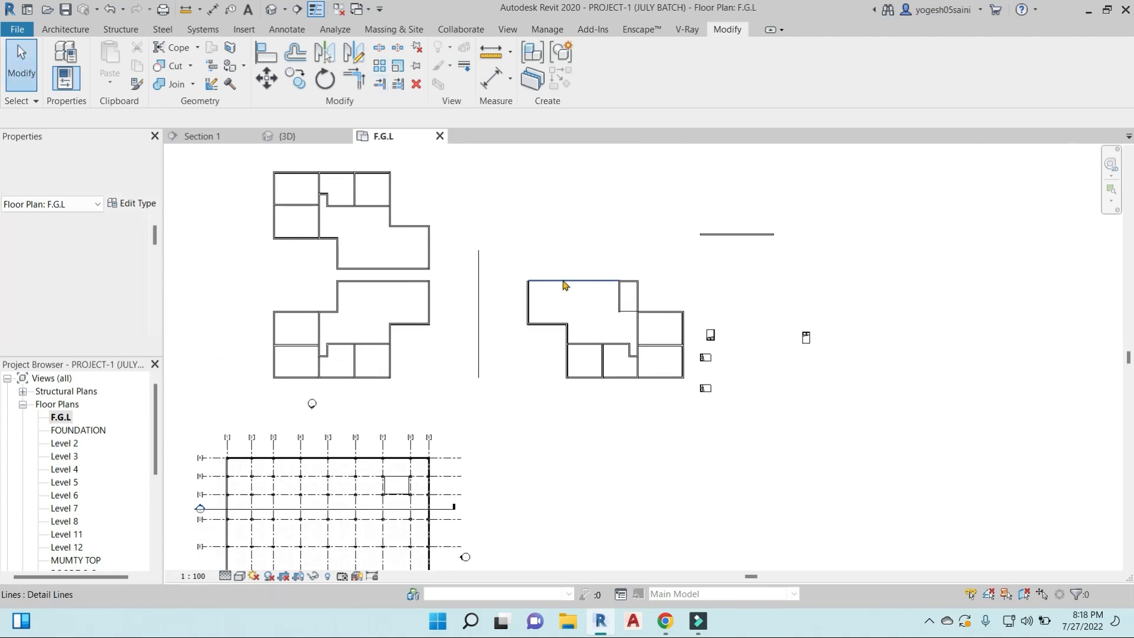
key("l")
key("d")
middle_click_drag(603, 171, 545, 251)
key("Escape")
key("l")
key("d")
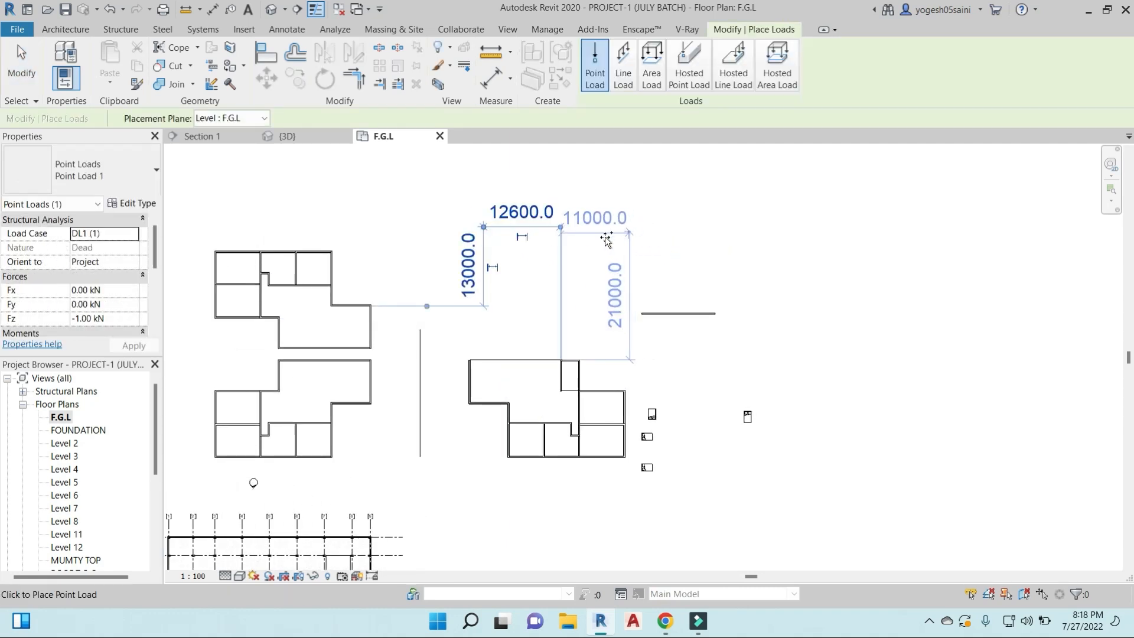
key("Escape")
- Draw a horizontal BASIC WALL 230 wall in the open area north of the east floor plan
key("w")
key("a")
left_click(451, 234)
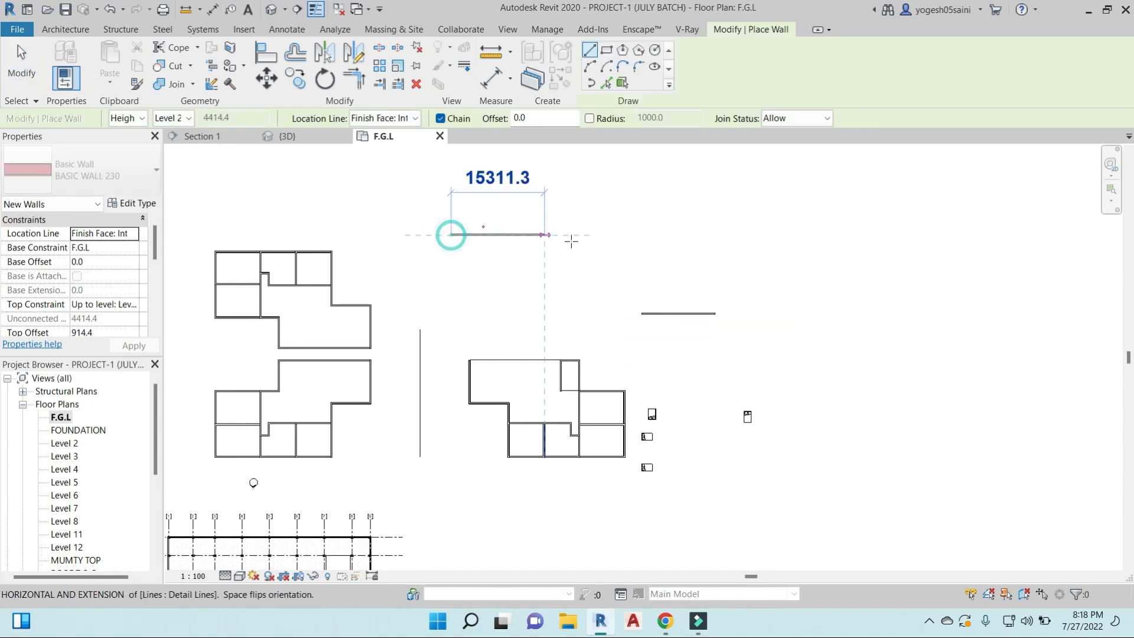
left_click(599, 238)
key("Escape")
- Draw three parallel vertical walls about 11000 mm long between the new horizontal wall and the east floor plan
left_click(457, 272)
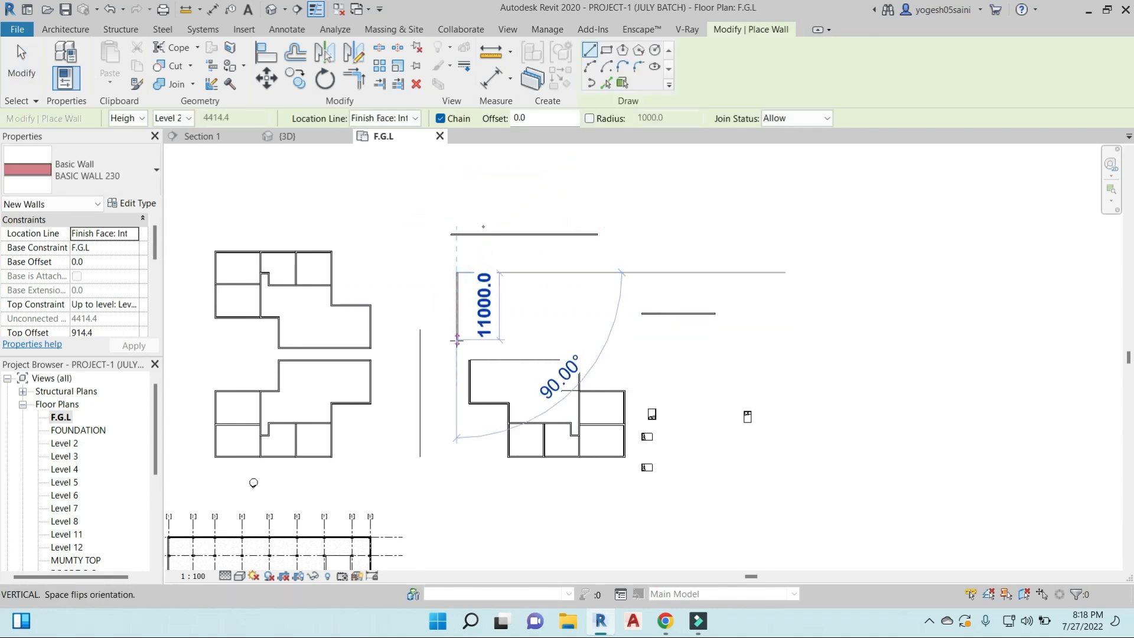
left_click(457, 339)
key("Escape")
left_click(489, 272)
left_click(490, 340)
key("Escape")
left_click(528, 272)
left_click(528, 339)
key("Escape")
key("Escape")
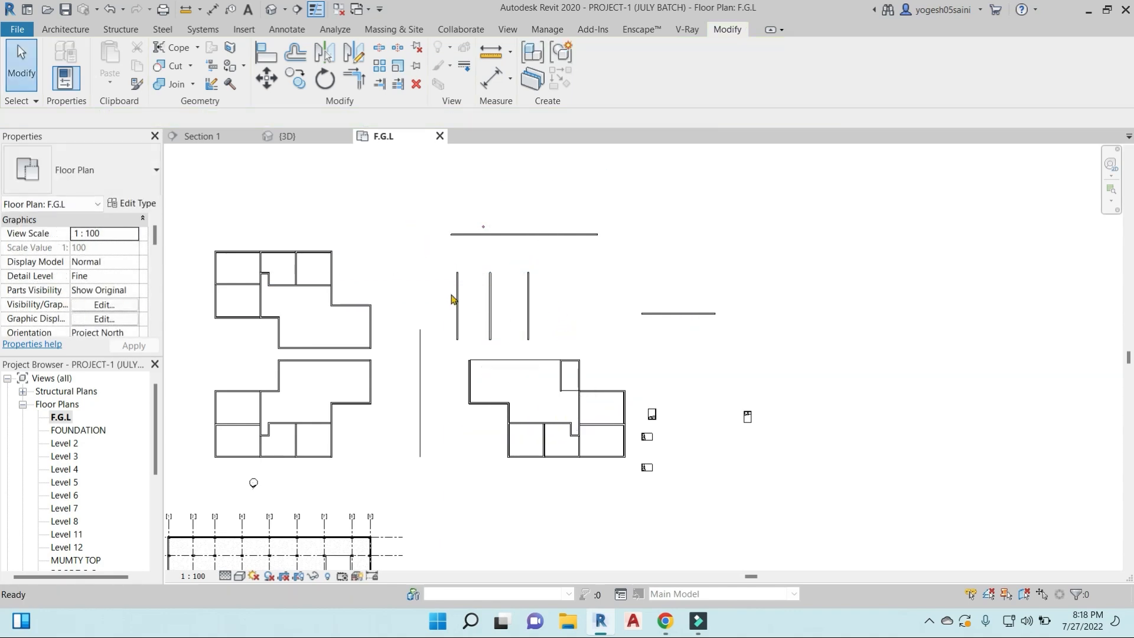
key("l")
key("d")
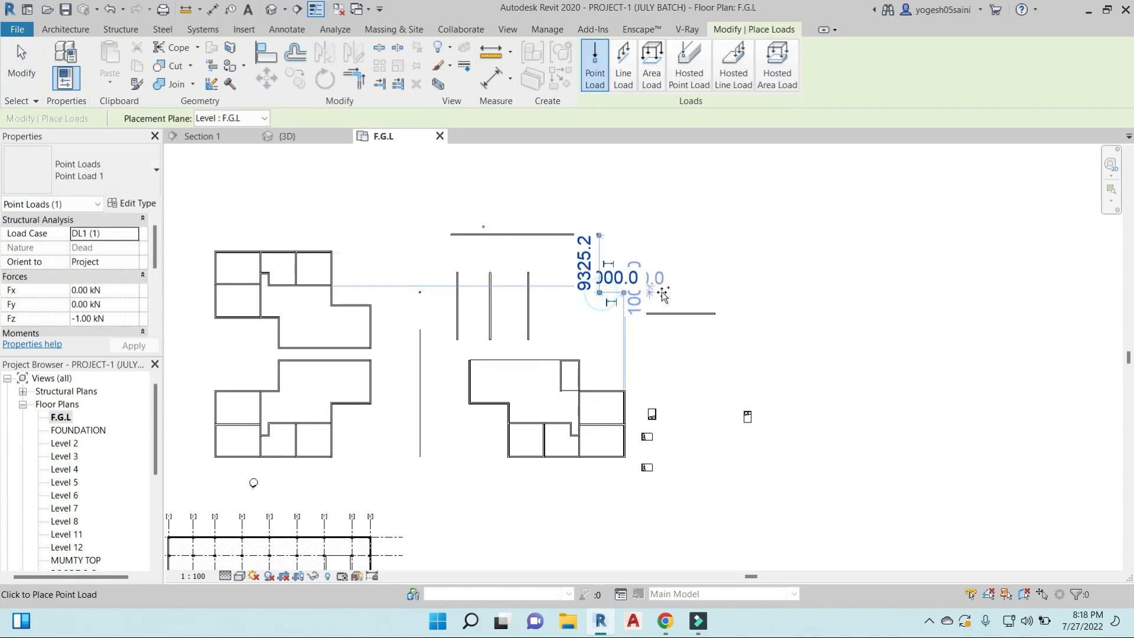
key("Escape")
key("Escape")
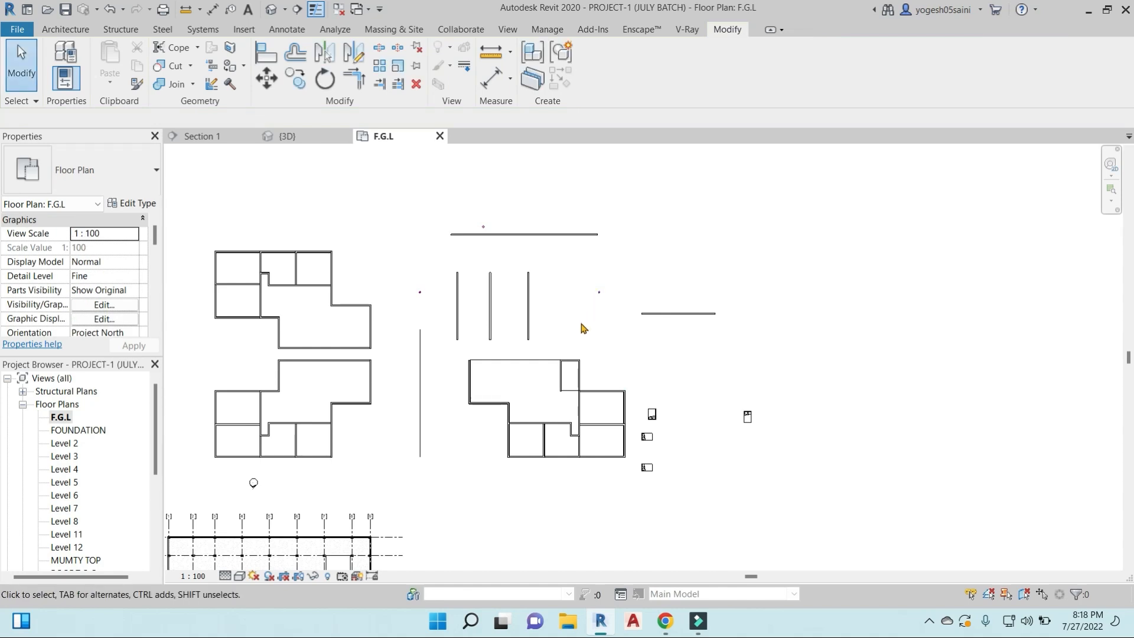
- Draw a horizontal wall crossing the three vertical walls near their upper ends
key("w")
key("a")
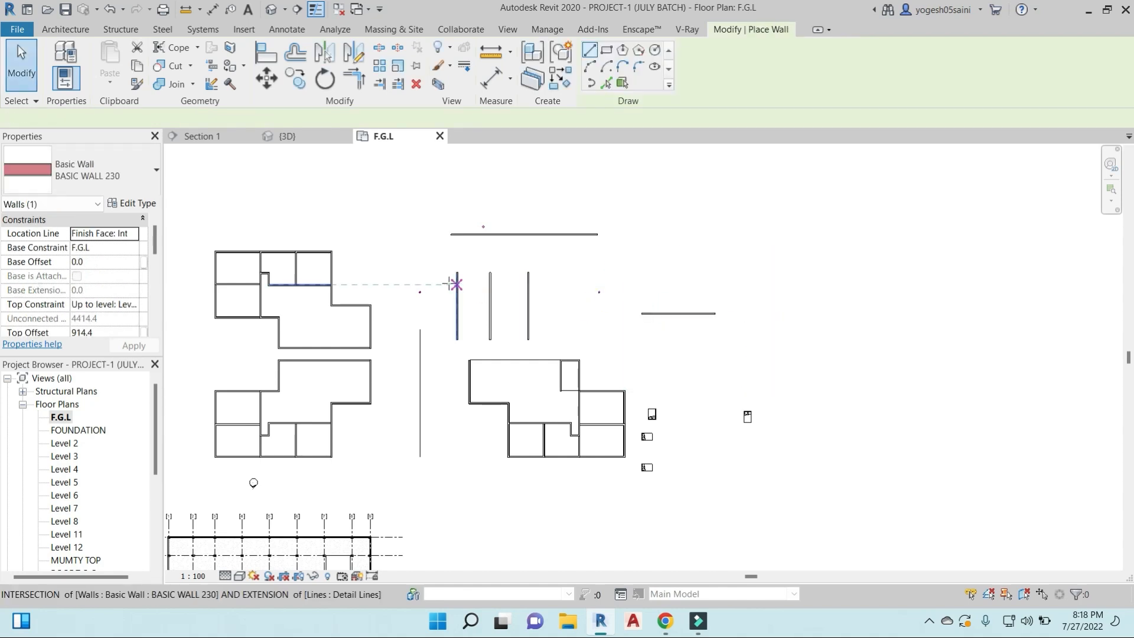
left_click(559, 285)
key("Escape")
key("Escape")
- Extend each of the three vertical walls up to the upper horizontal wall with Trim/Extend Single Element
scroll(538, 308, "up", 2)
middle_click_drag(544, 313, 581, 294)
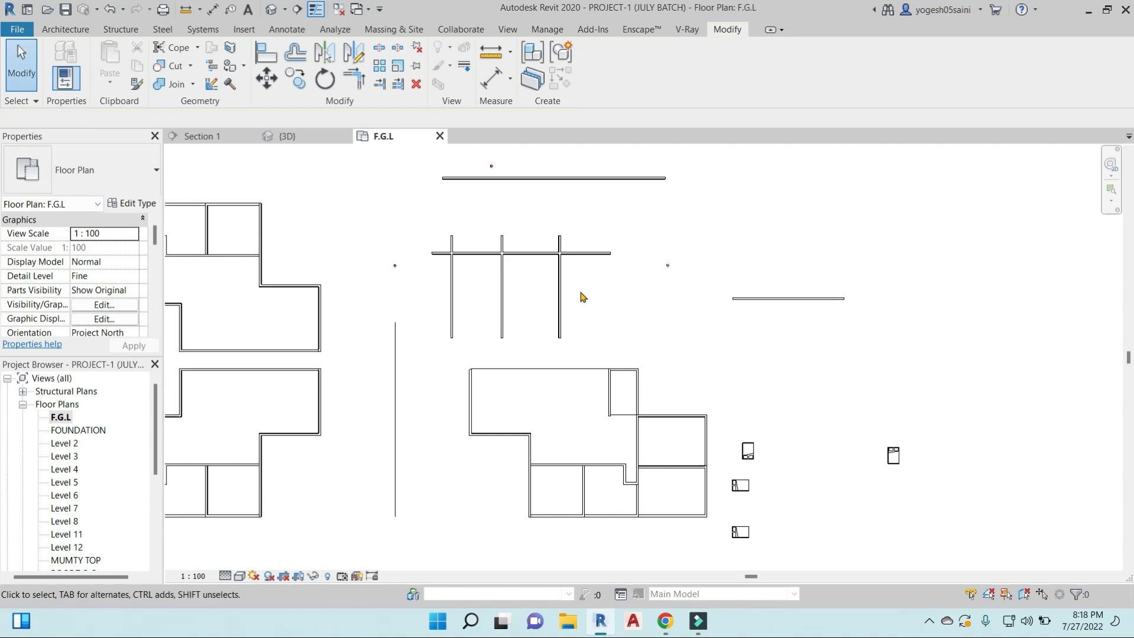
scroll(539, 257, "up", 2)
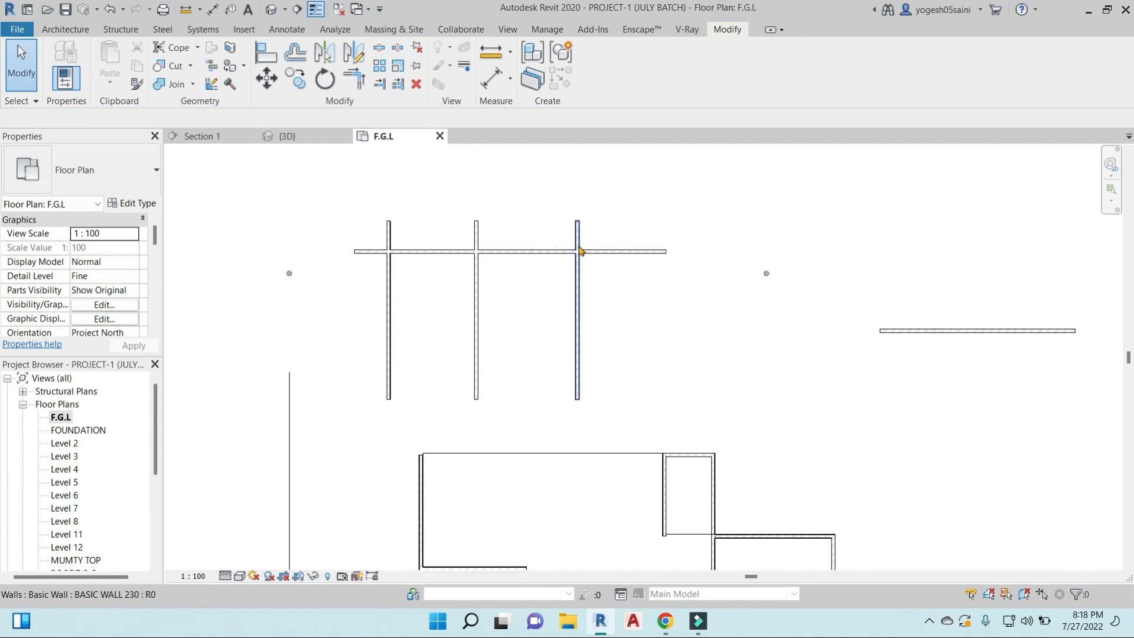
scroll(570, 260, "down", 3)
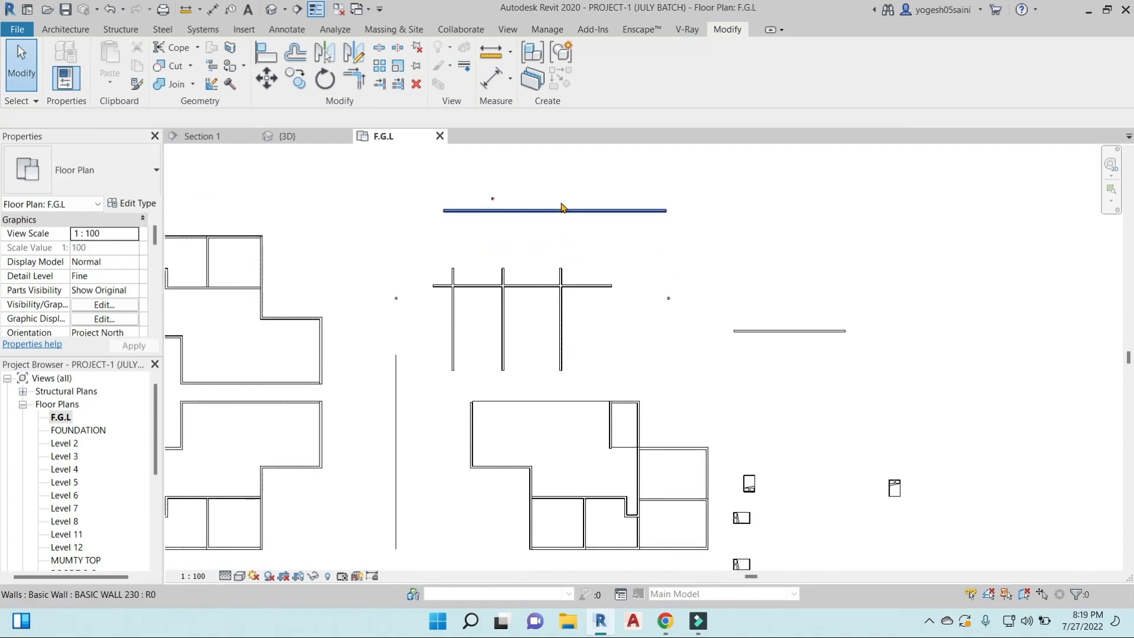
scroll(535, 216, "up", 2)
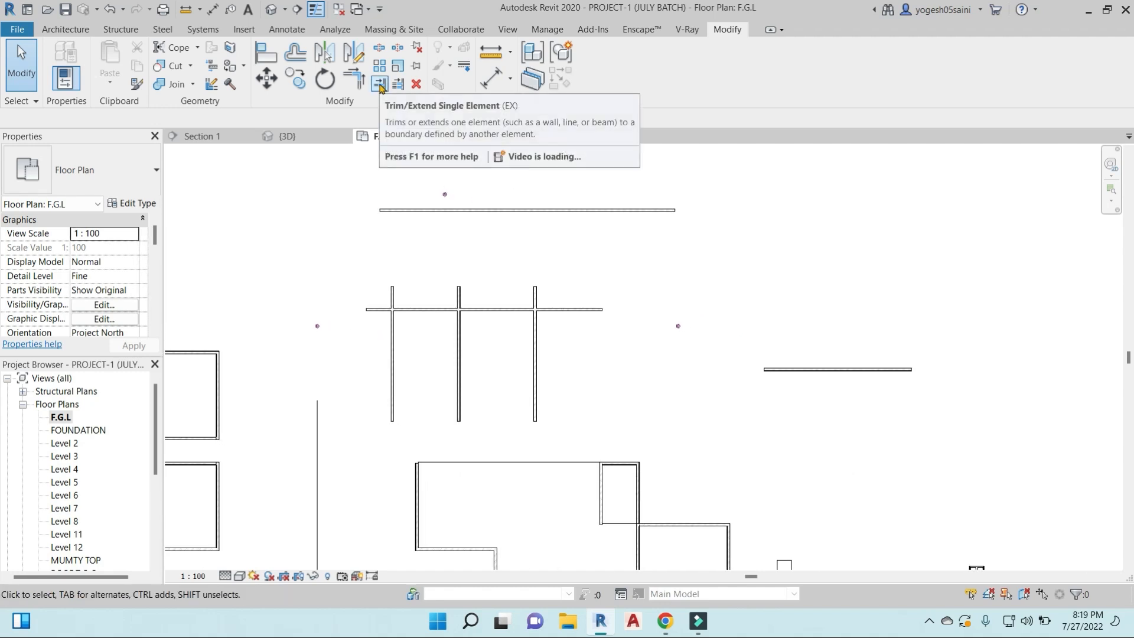
left_click(379, 83)
left_click(541, 211)
left_click(535, 293)
left_click(470, 211)
left_click(459, 286)
left_click(426, 211)
left_click(393, 295)
- Extend the three vertical walls down to the north edge of the east floor plan with Trim/Extend Multiple Elements
scroll(557, 306, "down", 1)
middle_click_drag(560, 343, 574, 259)
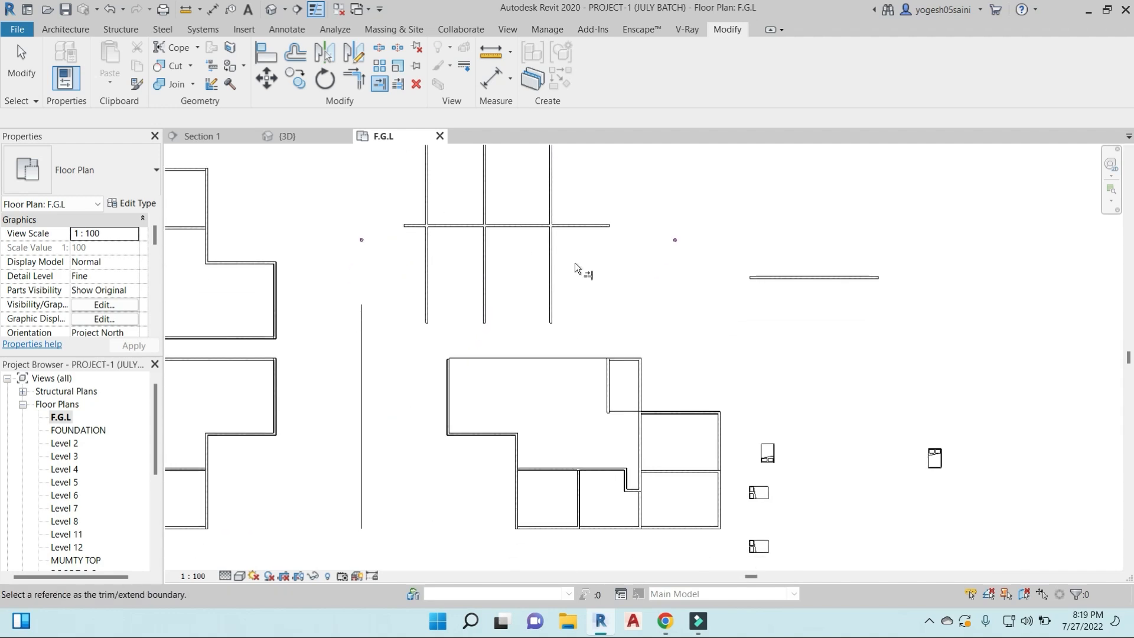
left_click(379, 84)
left_click(400, 84)
left_click(525, 358)
left_click(552, 316)
left_click(483, 310)
left_click(426, 309)
- Extend the vertical walls of the northwest floor plan down to the same boundary
left_click(278, 307)
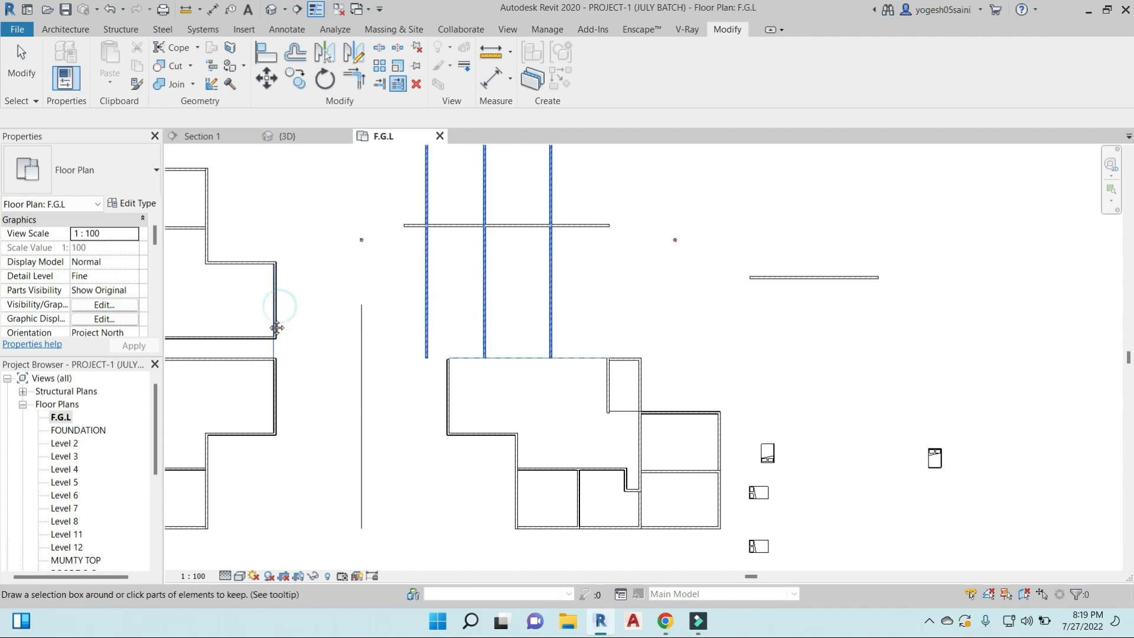
middle_click_drag(276, 329, 578, 328)
left_click(410, 315)
left_click(384, 272)
left_click(303, 272)
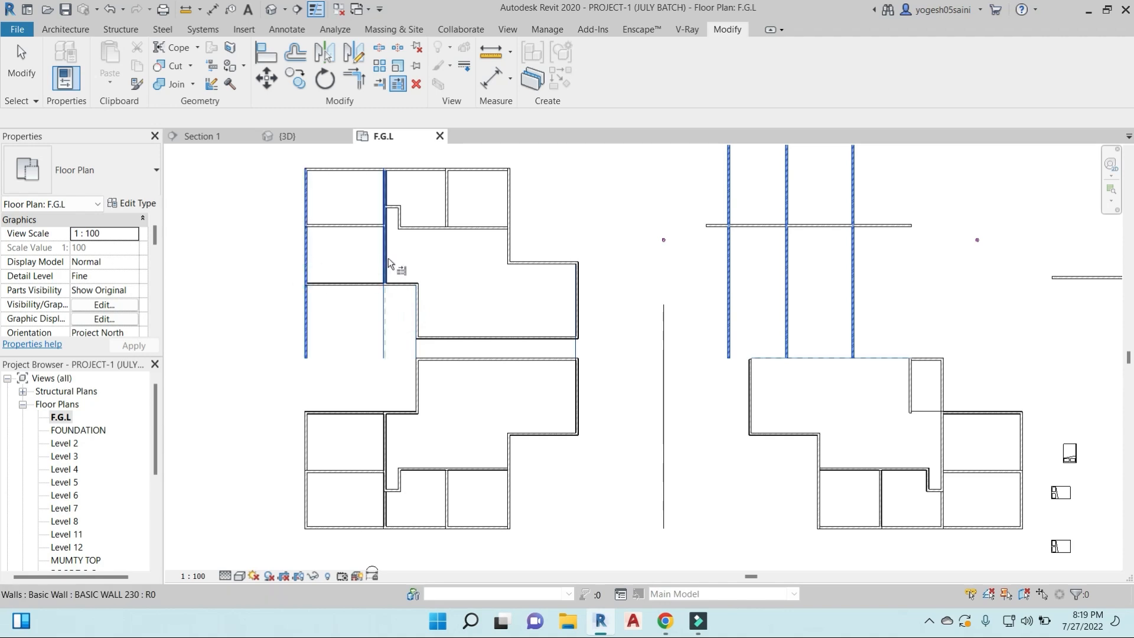
- Array the isolated easternmost twin bed linearly to the east, with 4000 mm to the second item and a count of 15
scroll(709, 348, "down", 2)
middle_click_drag(762, 421, 586, 397)
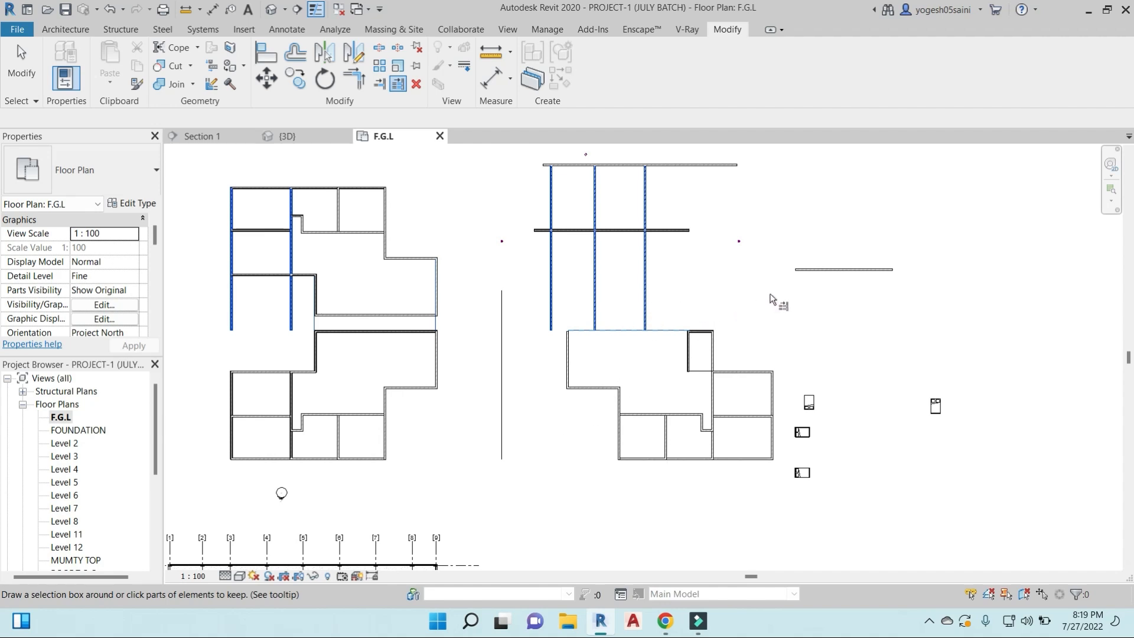
middle_click_drag(770, 300, 796, 329)
scroll(533, 319, "down", 1)
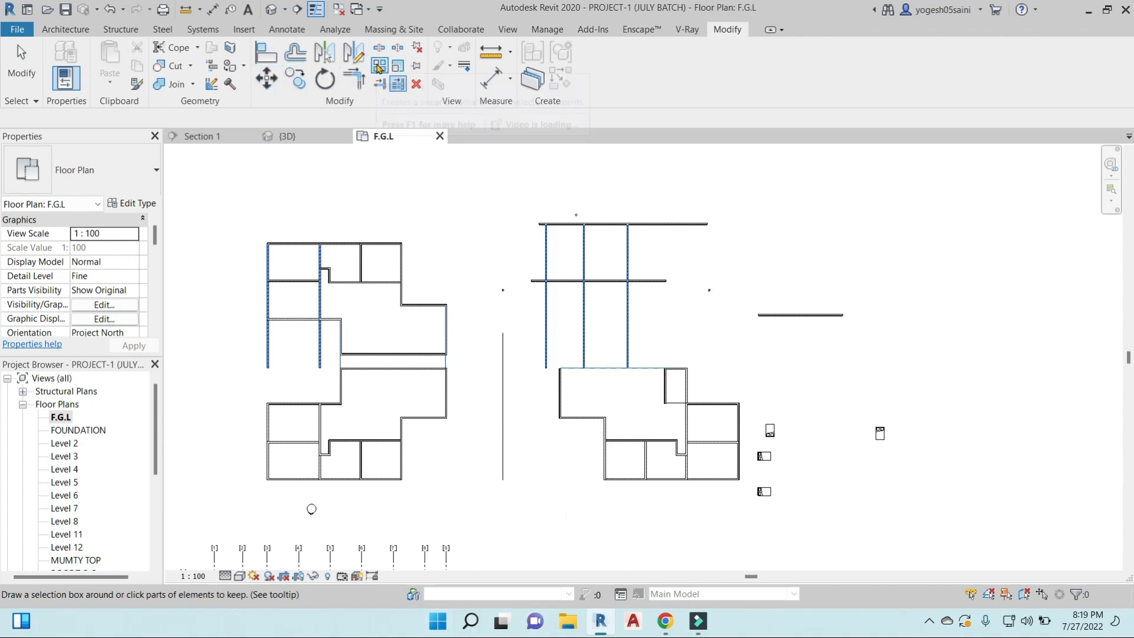
scroll(496, 246, "down", 5)
middle_click_drag(496, 247, 648, 329)
scroll(585, 325, "up", 5)
left_click(577, 313)
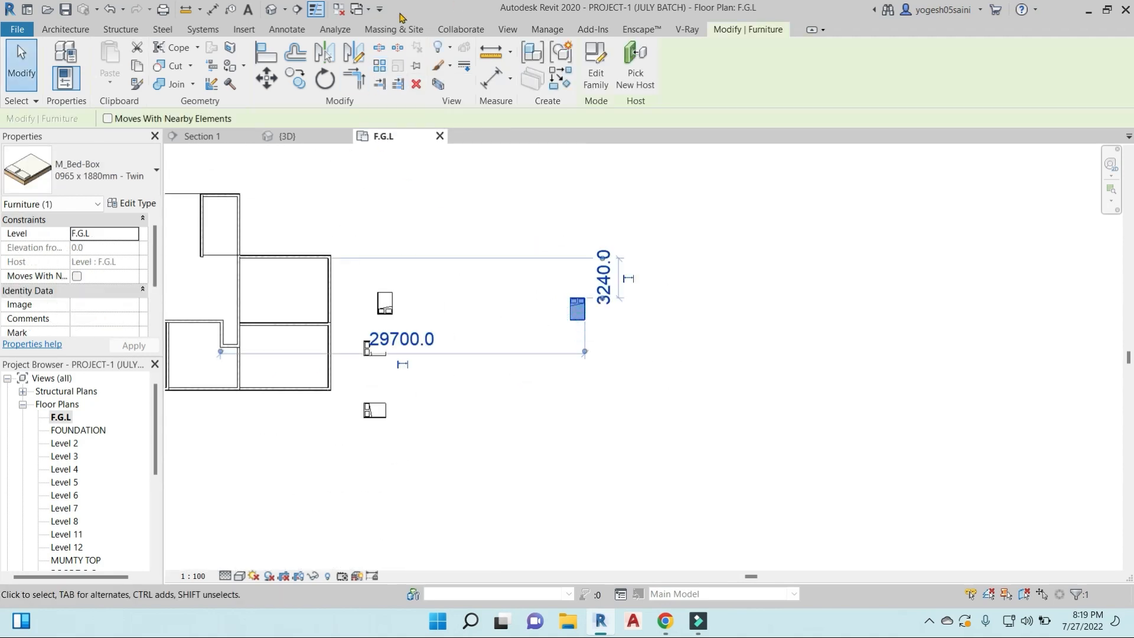
left_click(380, 66)
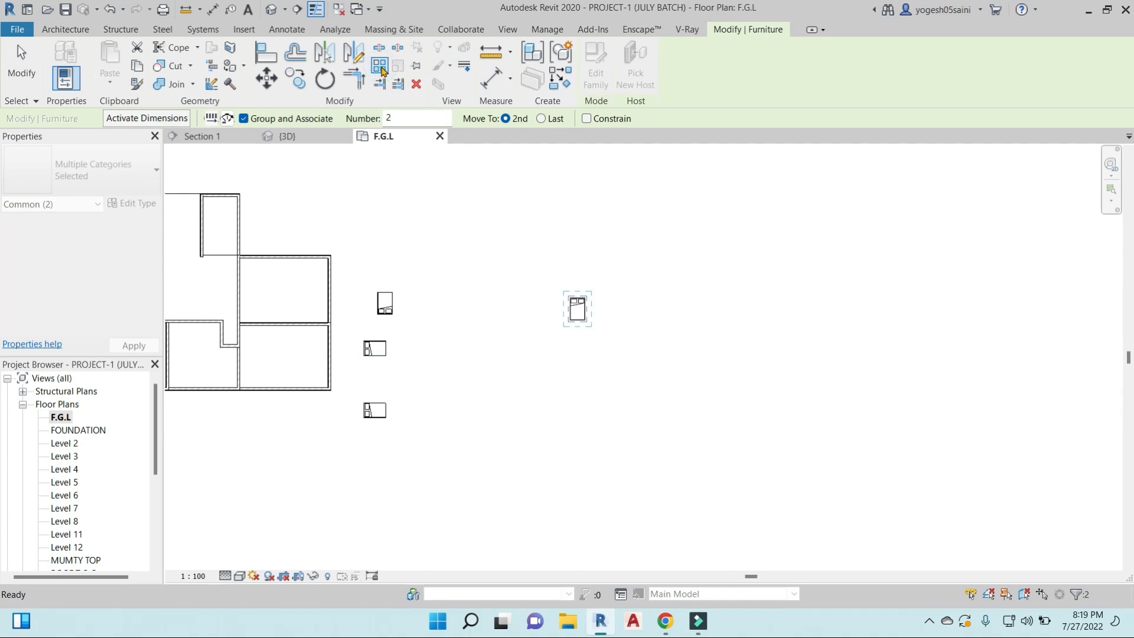
middle_click_drag(488, 204, 497, 199)
scroll(533, 242, "down", 1)
middle_click_drag(712, 292, 620, 302)
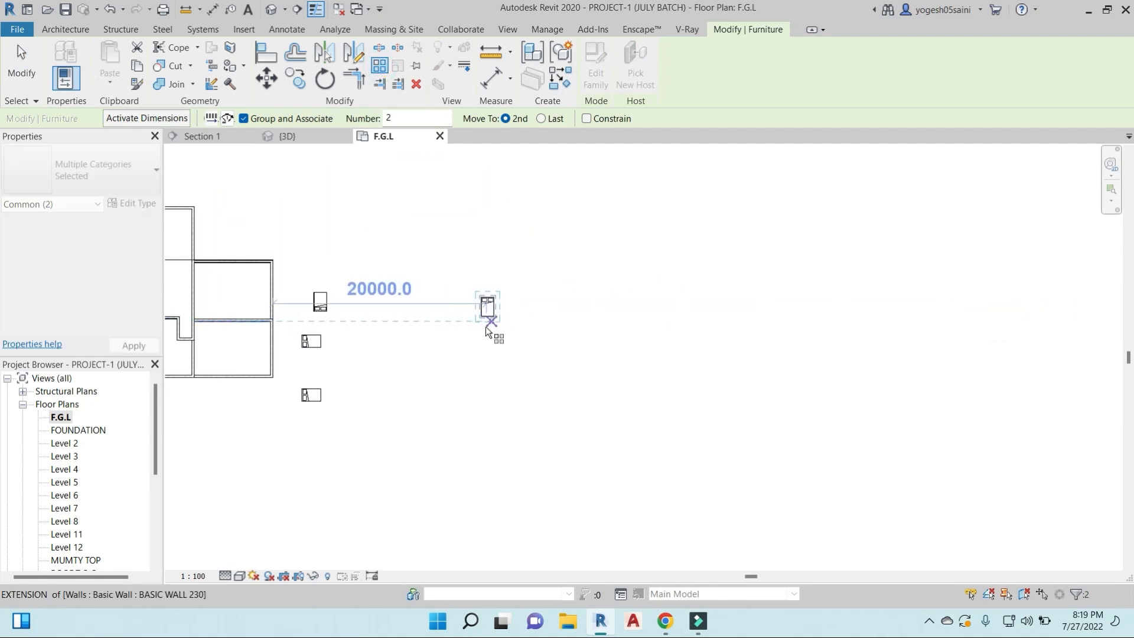
scroll(484, 329, "up", 1)
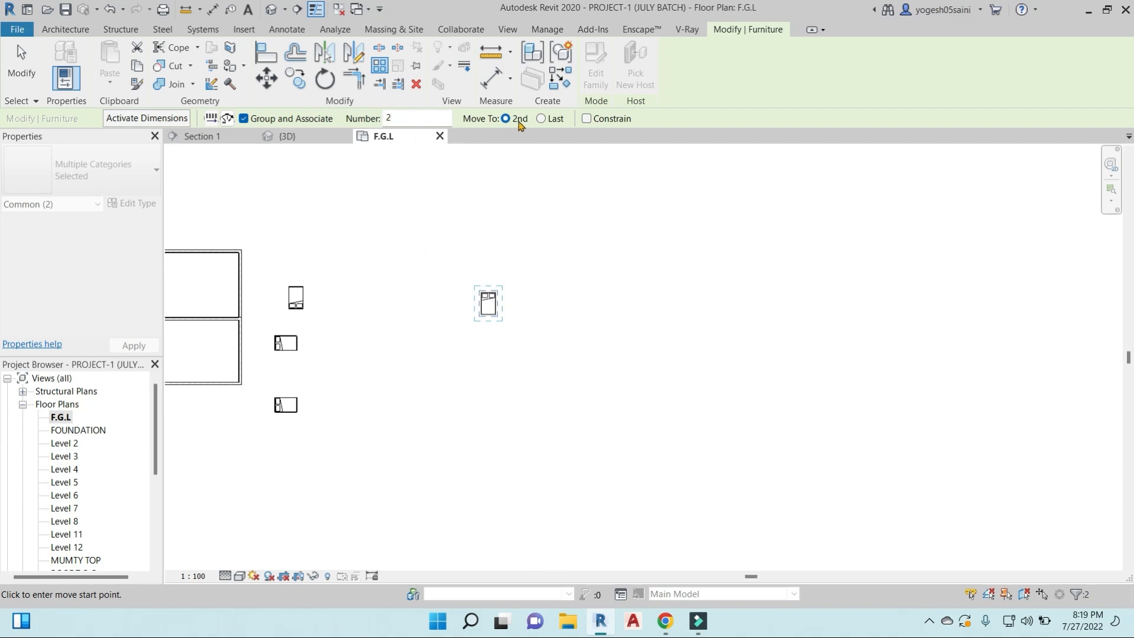
left_click(481, 312)
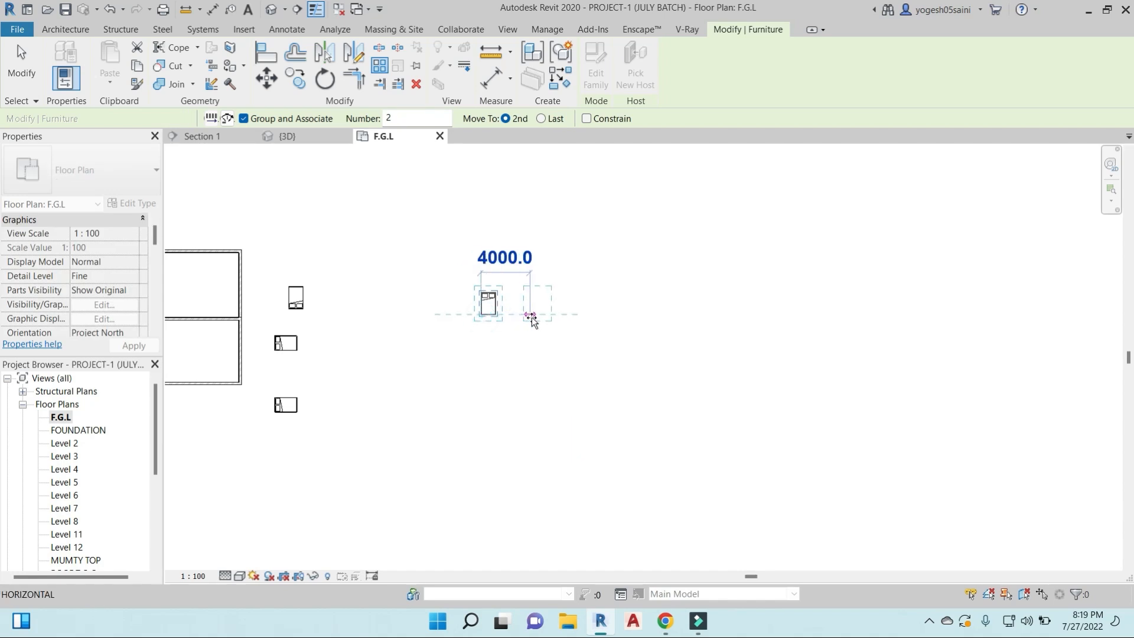
left_click(531, 315)
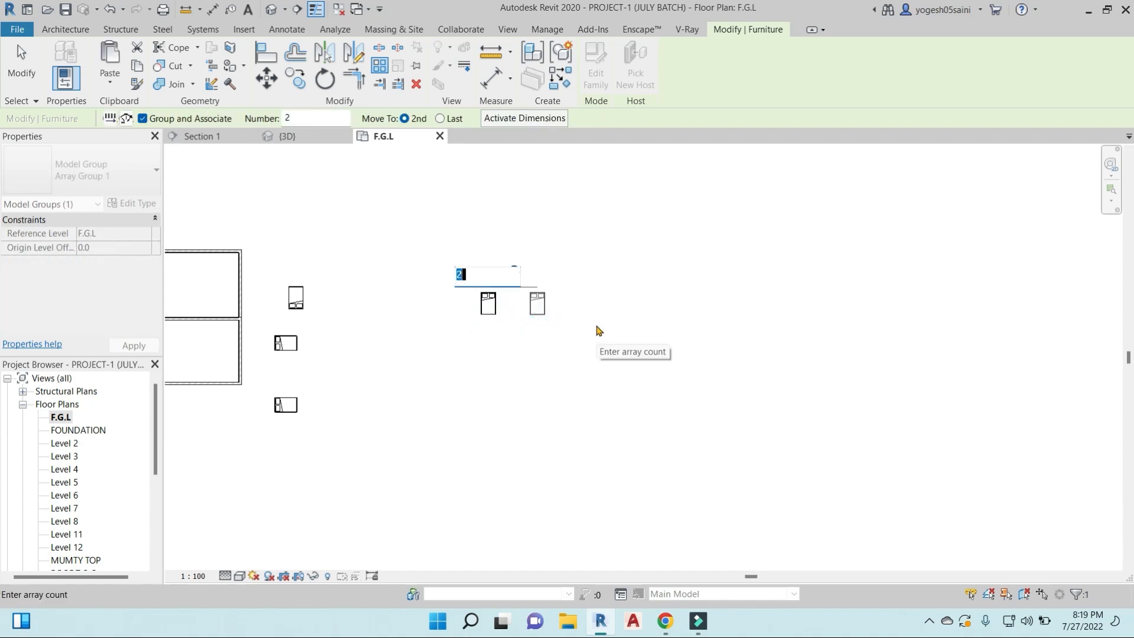
type("15")
key("Return")
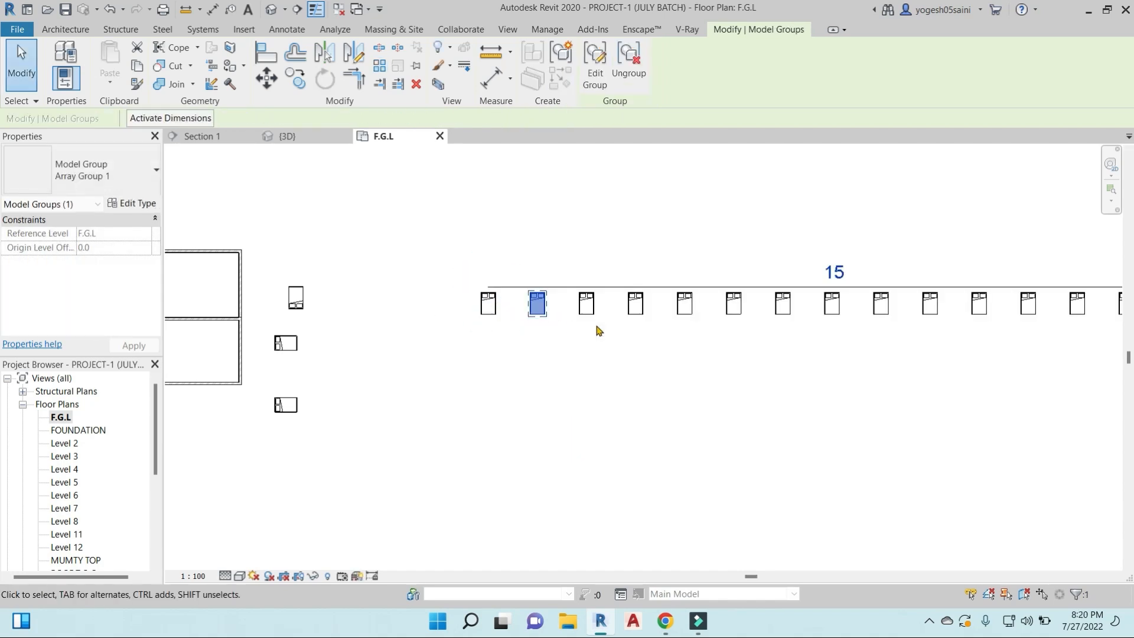
- Dimension the gap between the first and second beds of the array with an aligned dimension
middle_click_drag(616, 378, 445, 377)
scroll(445, 377, "down", 1)
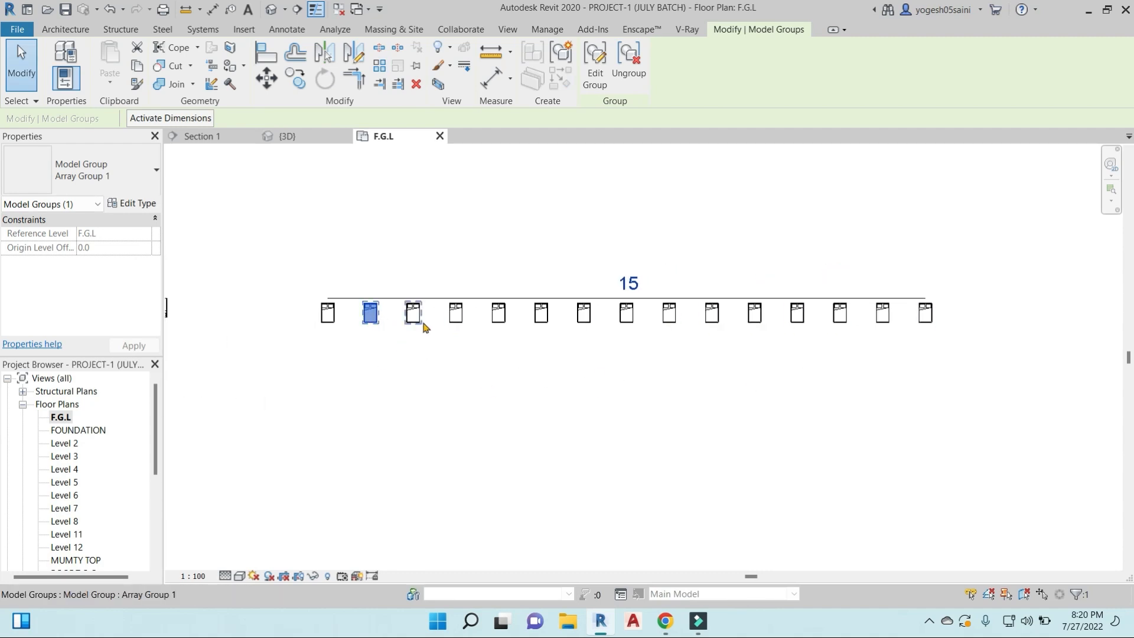
key("Escape")
key("d")
key("i")
scroll(325, 330, "up", 2)
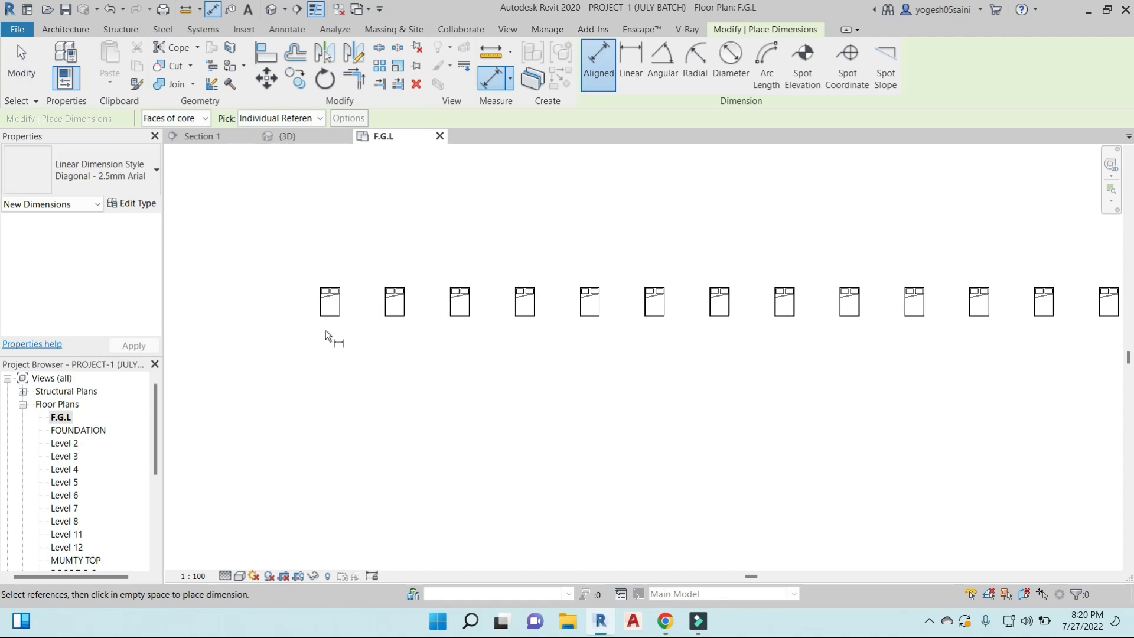
left_click(339, 303)
left_click(385, 308)
left_click(370, 341)
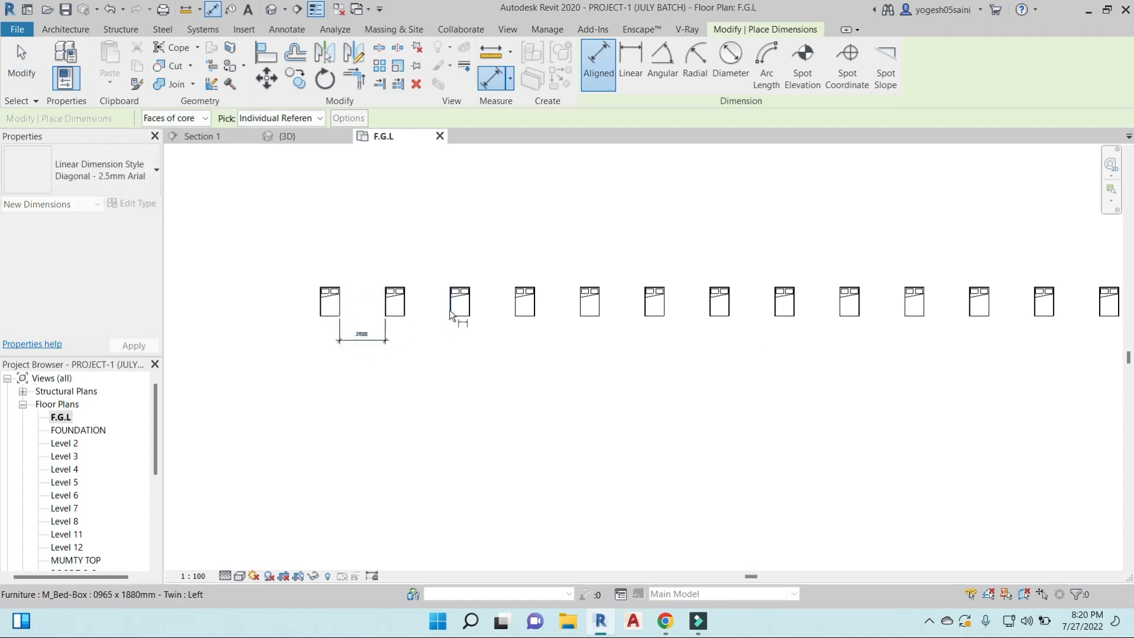
key("Escape")
- Change the bed array's item count to 20
left_click(460, 304)
left_click(525, 304)
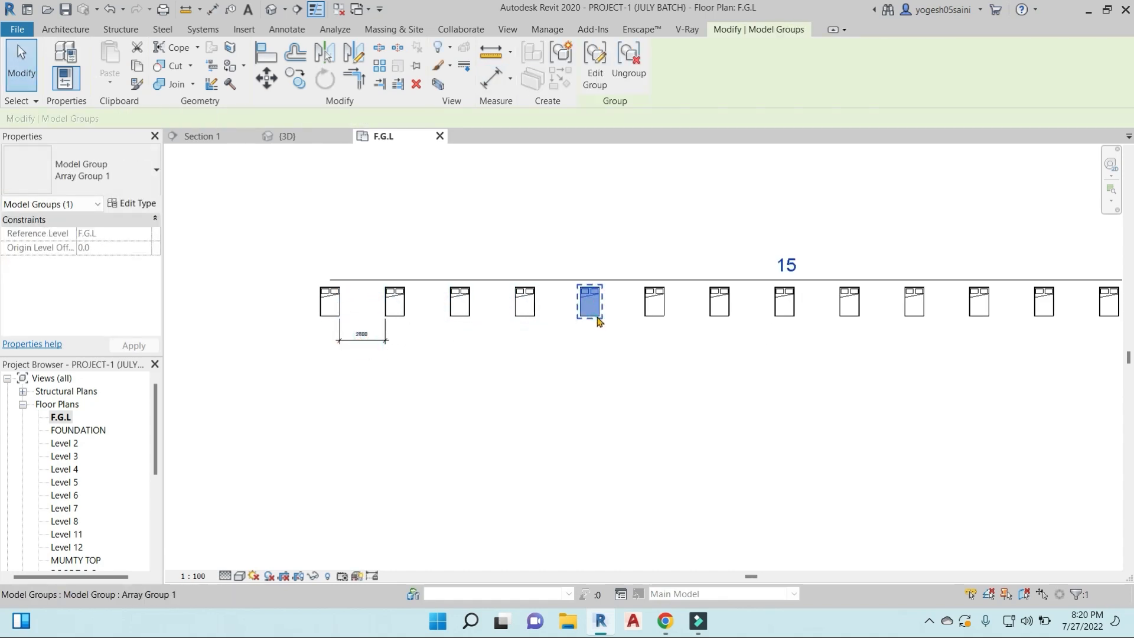
scroll(730, 380, "down", 2)
left_click(653, 261)
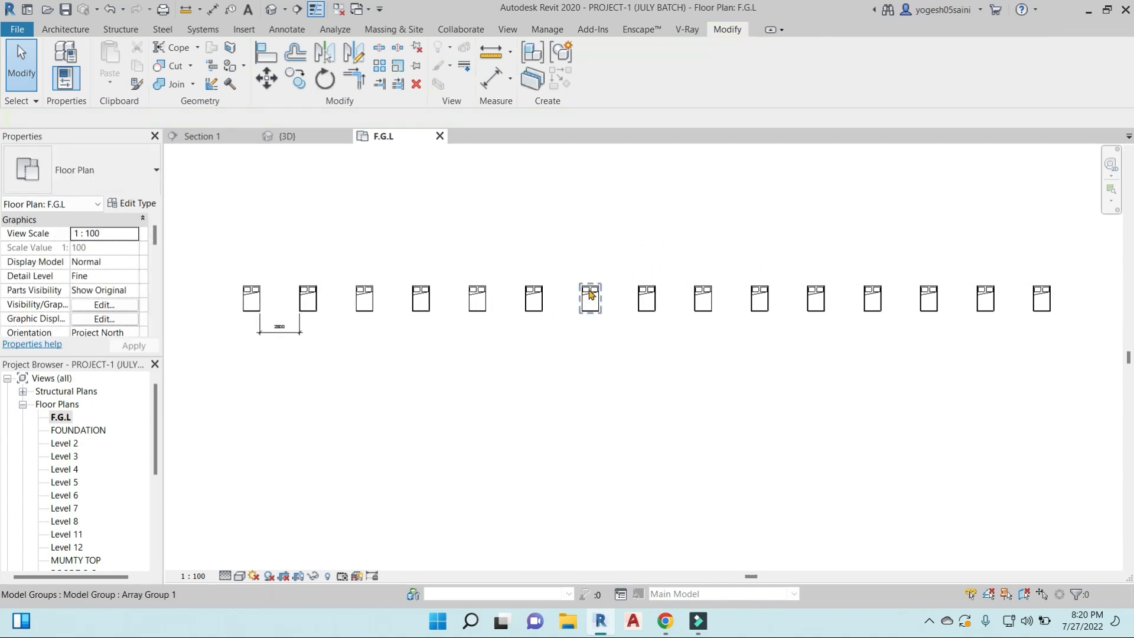
left_click(585, 312)
left_click(649, 266)
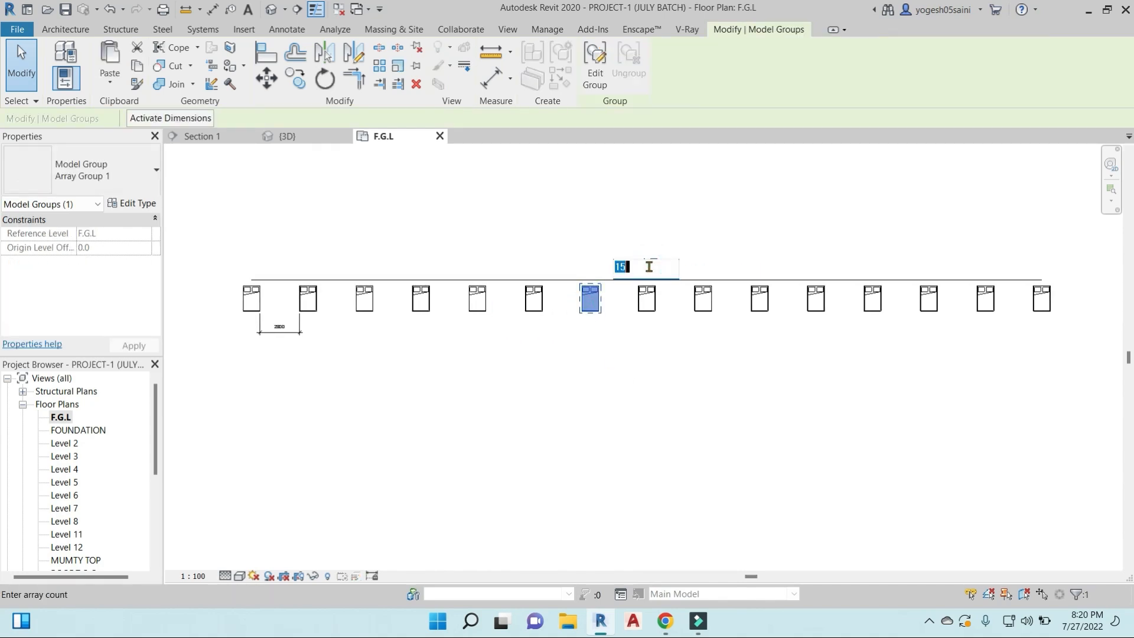
key("Return")
scroll(653, 328, "down", 3)
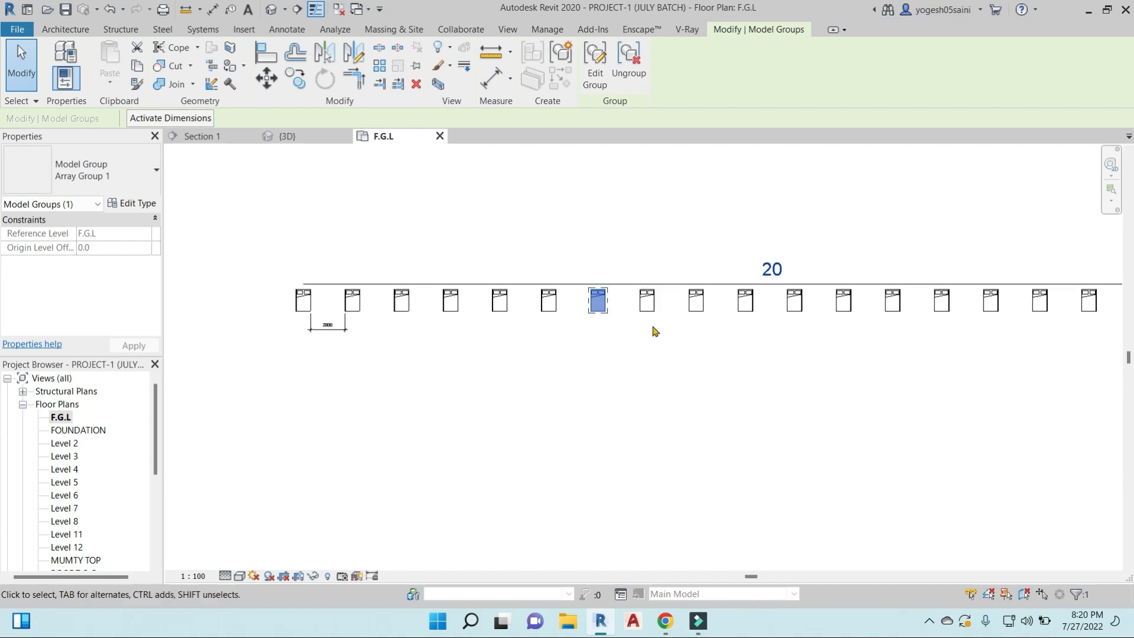
left_click(779, 378)
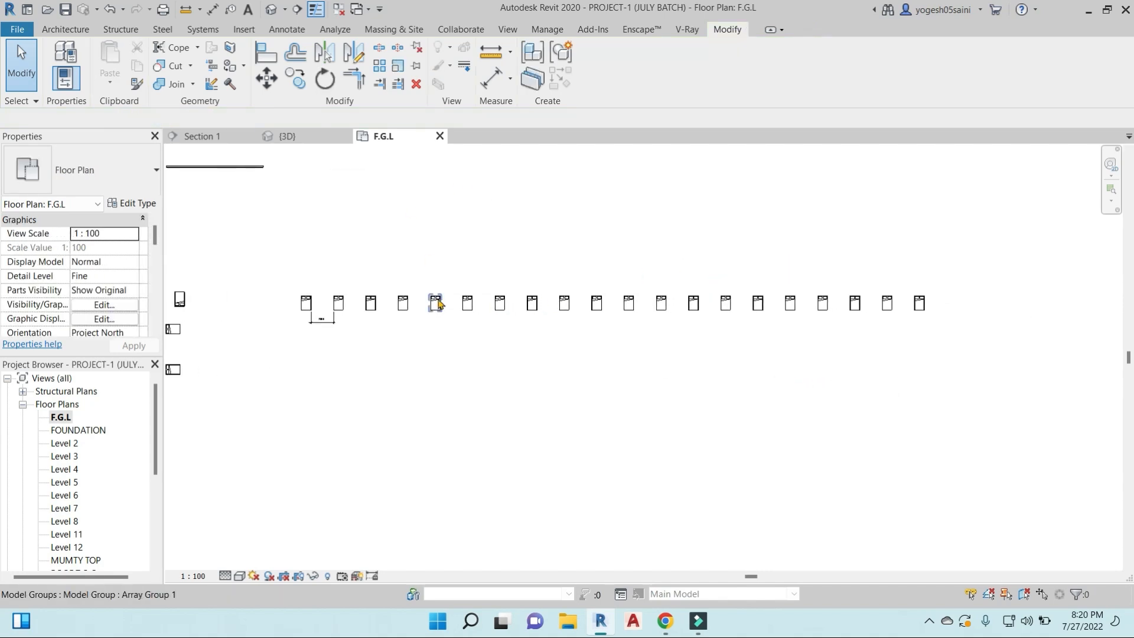
left_click(306, 306)
left_click(344, 190)
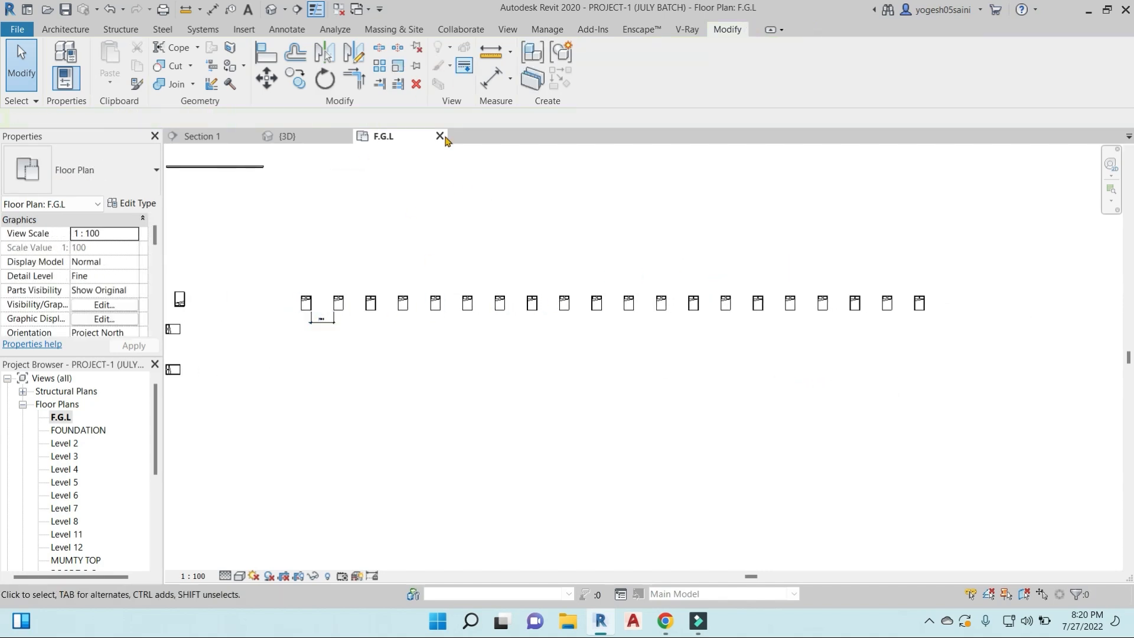
left_click(306, 304)
left_click(201, 316)
- Place a twin bed similar to the standalone bed west of the array, directly below the array's first bed
left_click(181, 300)
key("c")
key("s")
left_click(308, 358)
key("Escape")
key("Escape")
- Array the new bed linearly to the east with a count of 3, spaced closer than the row above
scroll(309, 359, "up", 4)
left_click(297, 354)
left_click(383, 72)
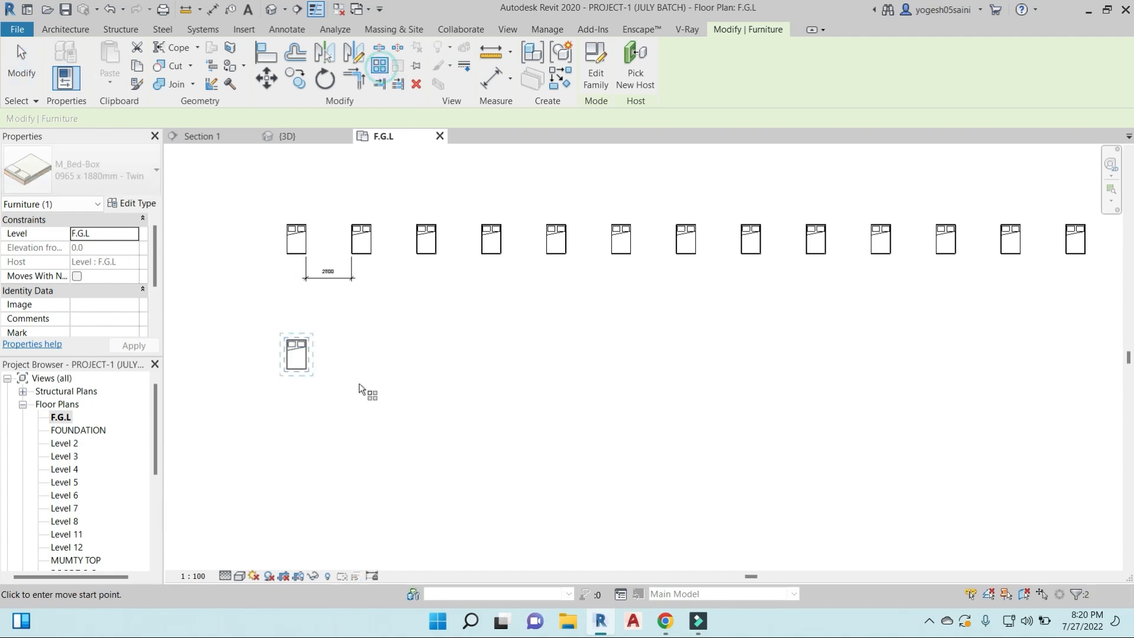
scroll(462, 373, "down", 2)
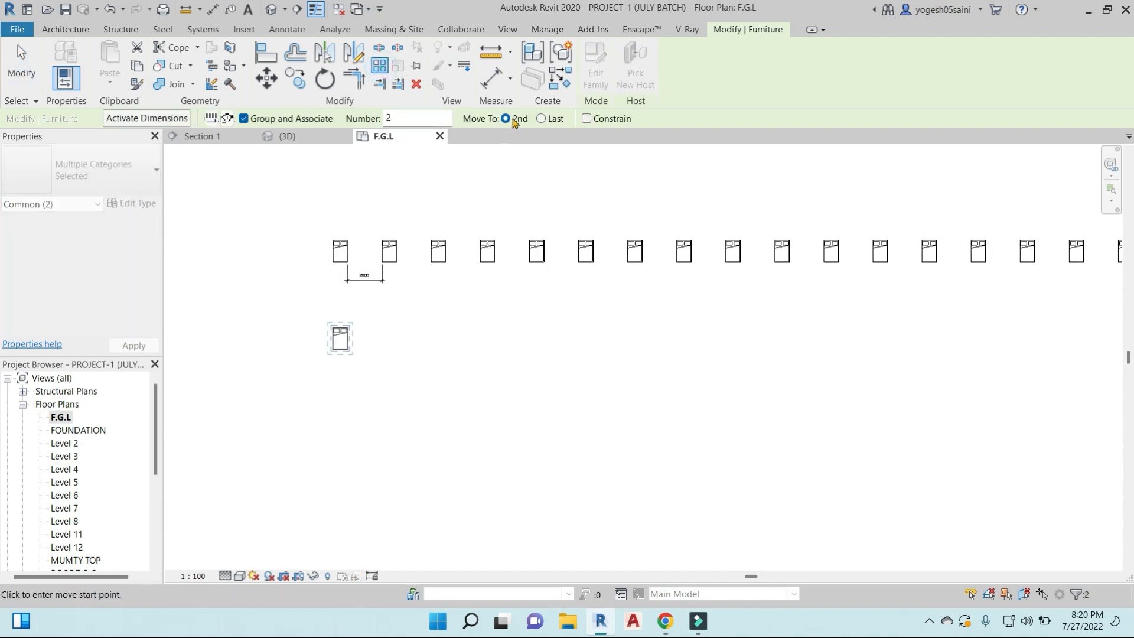
left_click(346, 347)
left_click(384, 350)
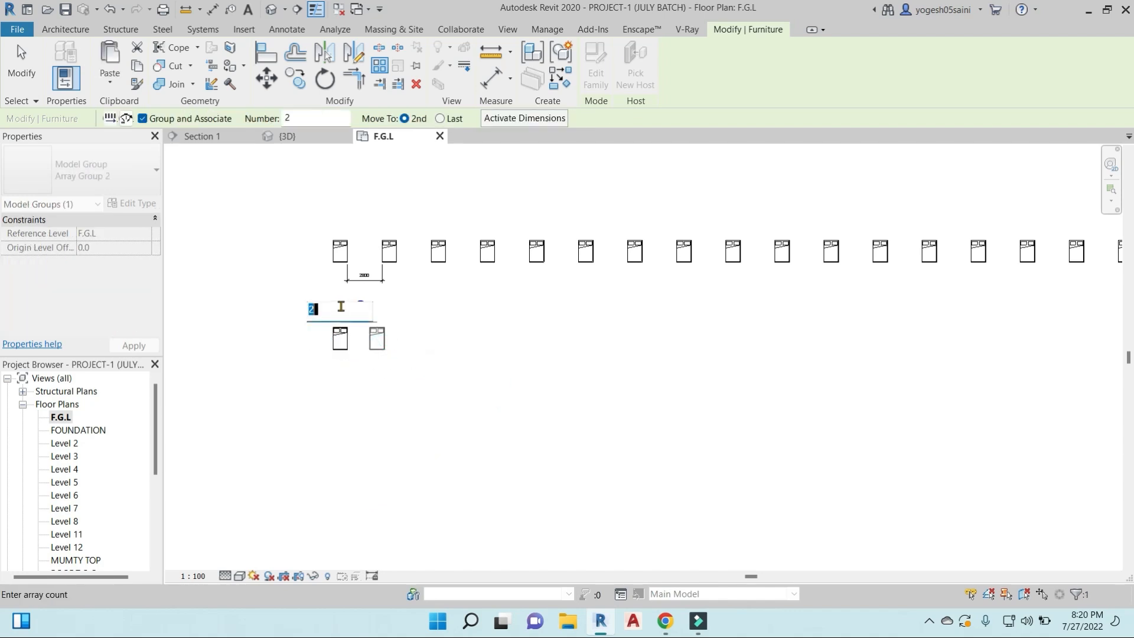
key("Return")
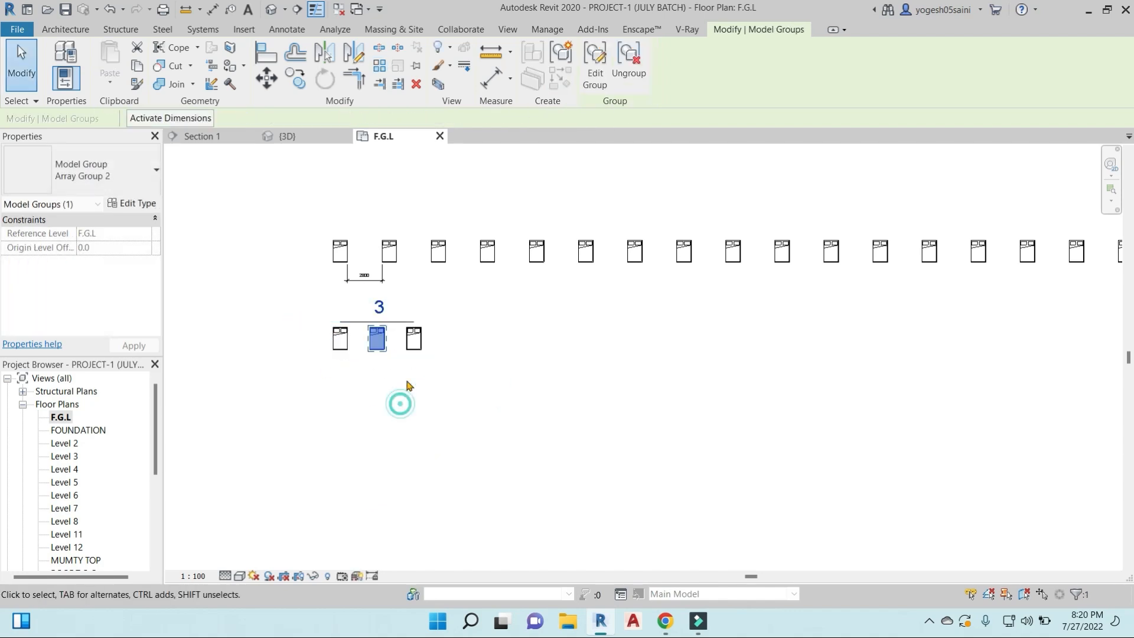
- Place a twin bed similar to the standalone bed west of the arrays, directly below the first bed of the three-bed row
left_click(359, 361)
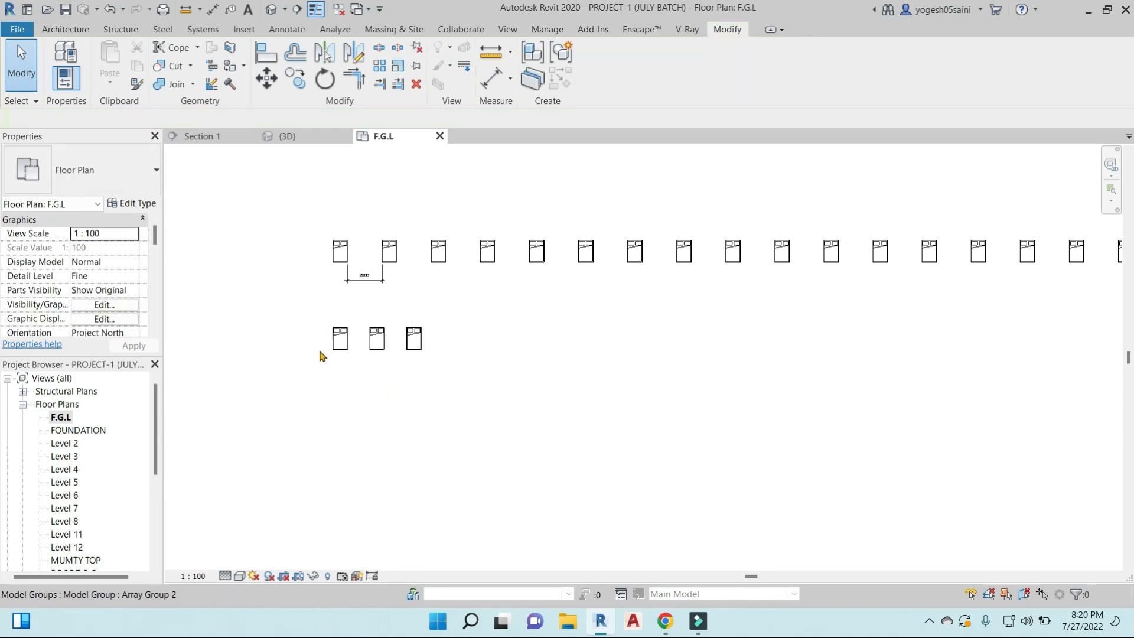
scroll(372, 361, "down", 2)
left_click(238, 353)
key("c")
key("s")
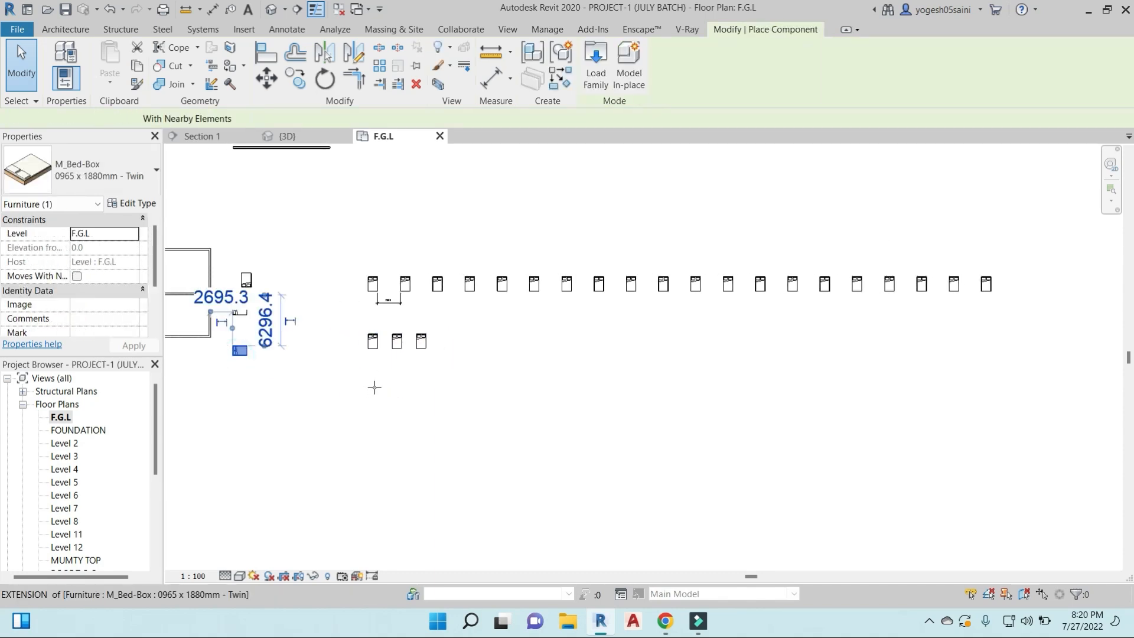
key("Escape")
key("Escape")
scroll(377, 391, "up", 5)
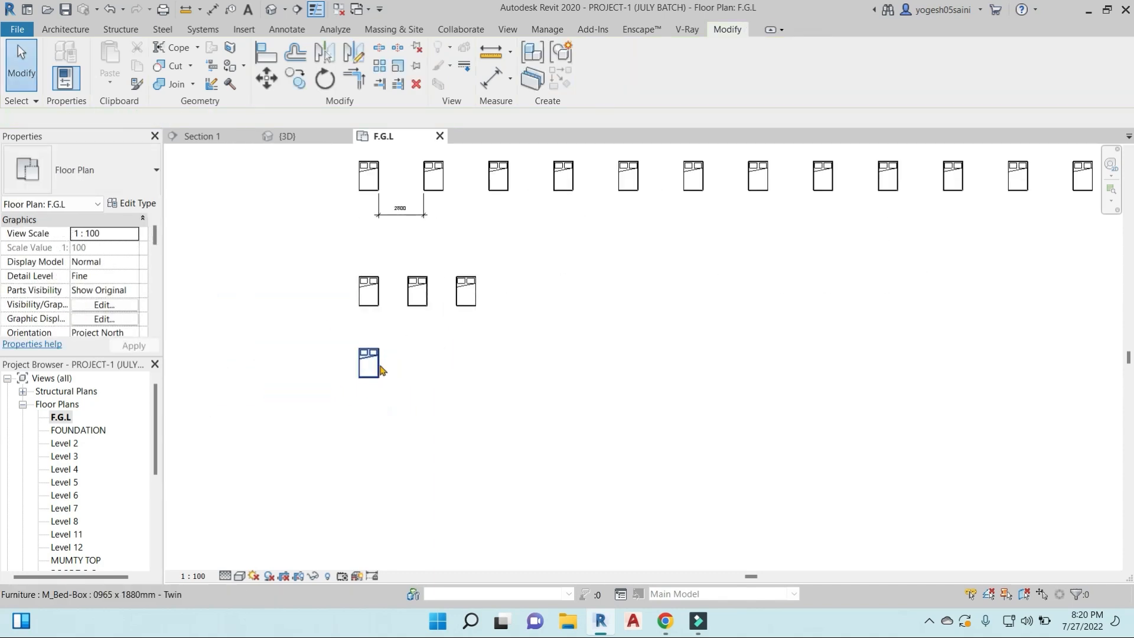
- Array the new bed linearly to the east using the Last option, placing the last bed below the end of the 20-bed row
left_click(379, 365)
scroll(455, 376, "down", 1)
middle_click_drag(474, 378, 453, 316)
left_click(381, 65)
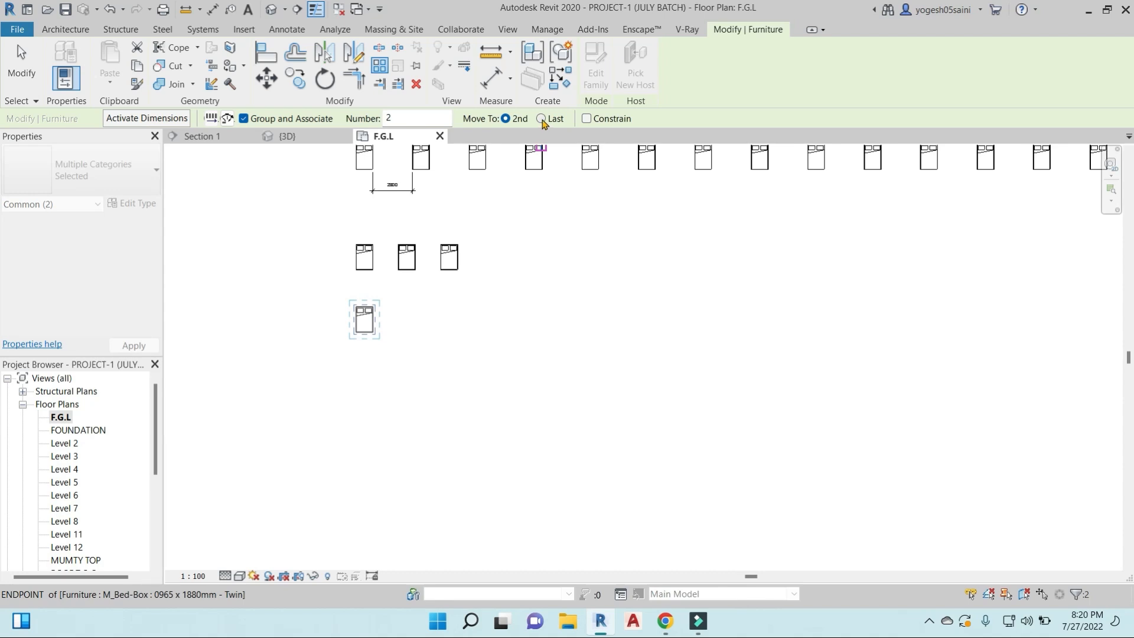
scroll(482, 326, "down", 4)
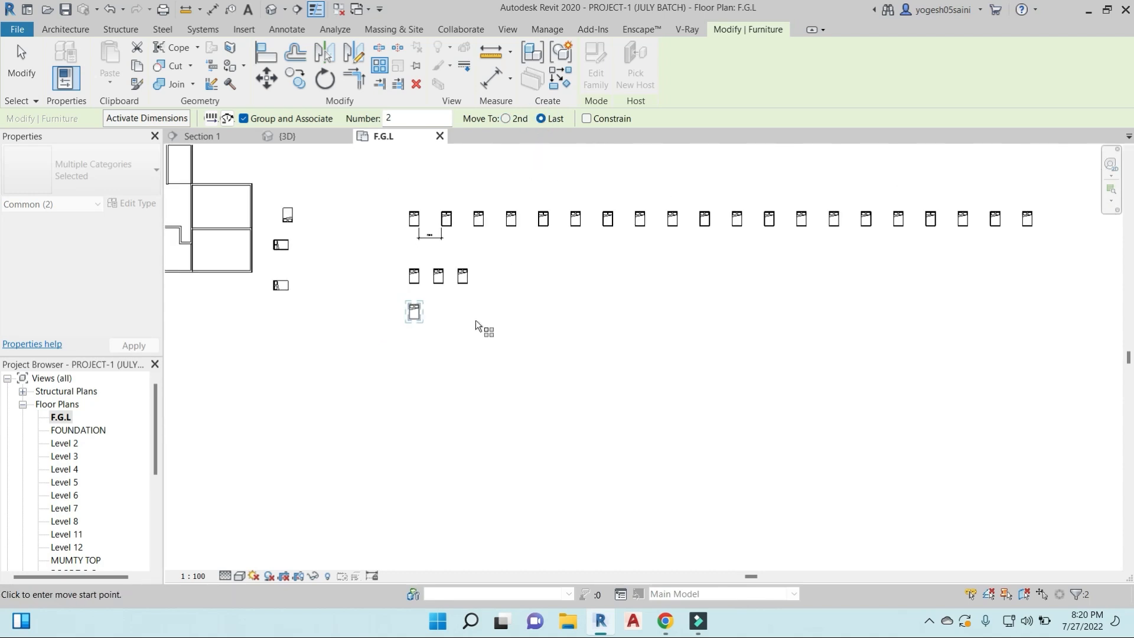
left_click(319, 307)
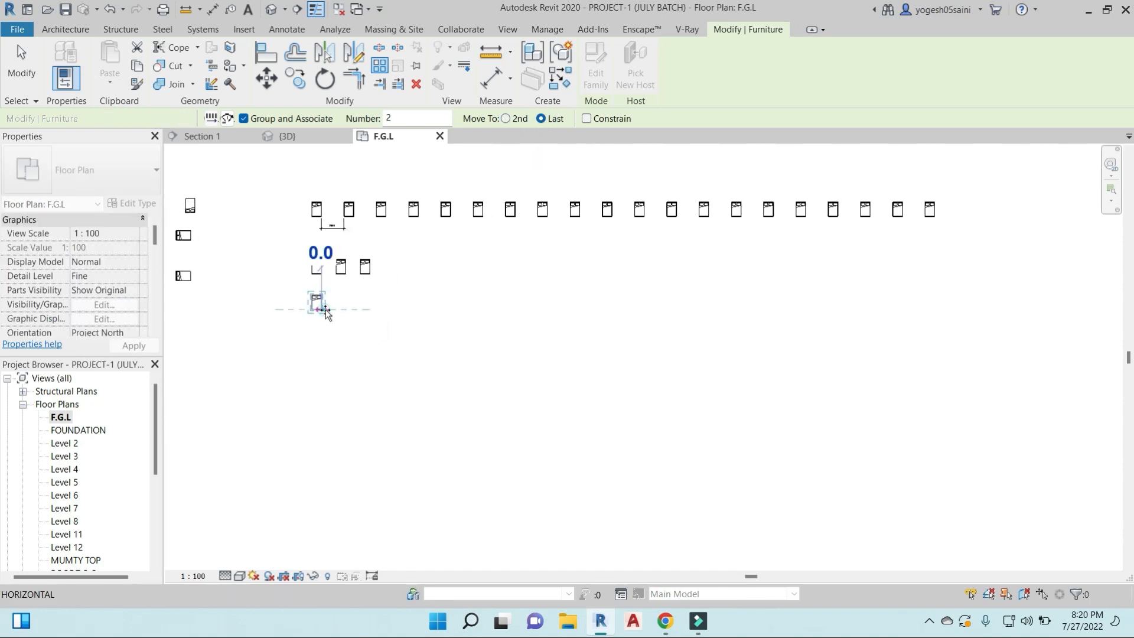
left_click(937, 321)
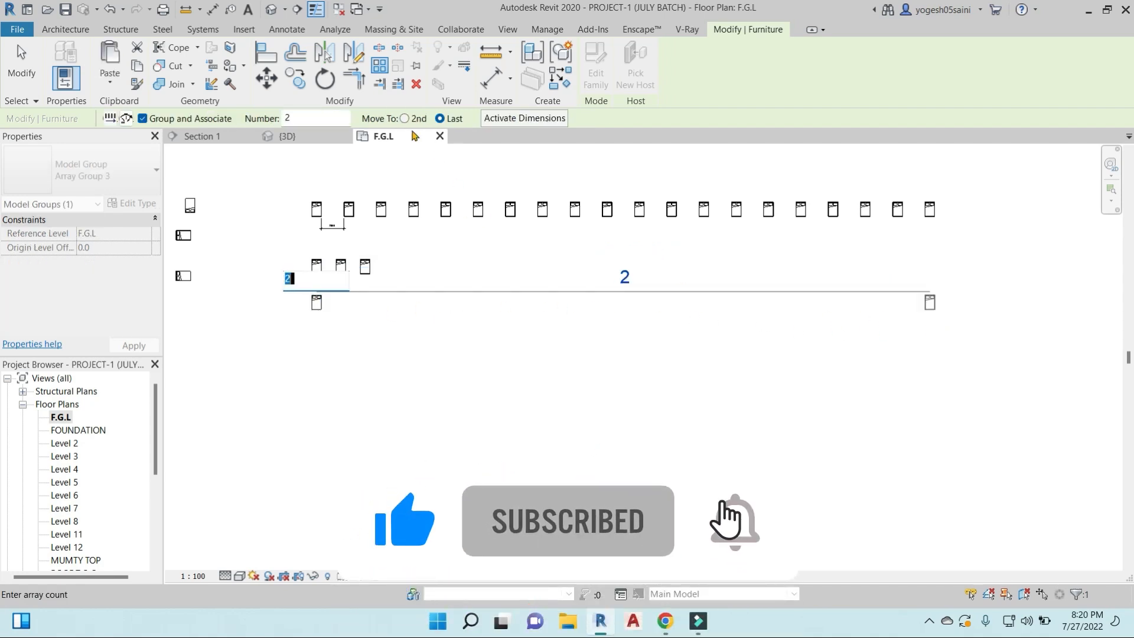
- Try to set the new array's item count to 15
double_click(284, 118)
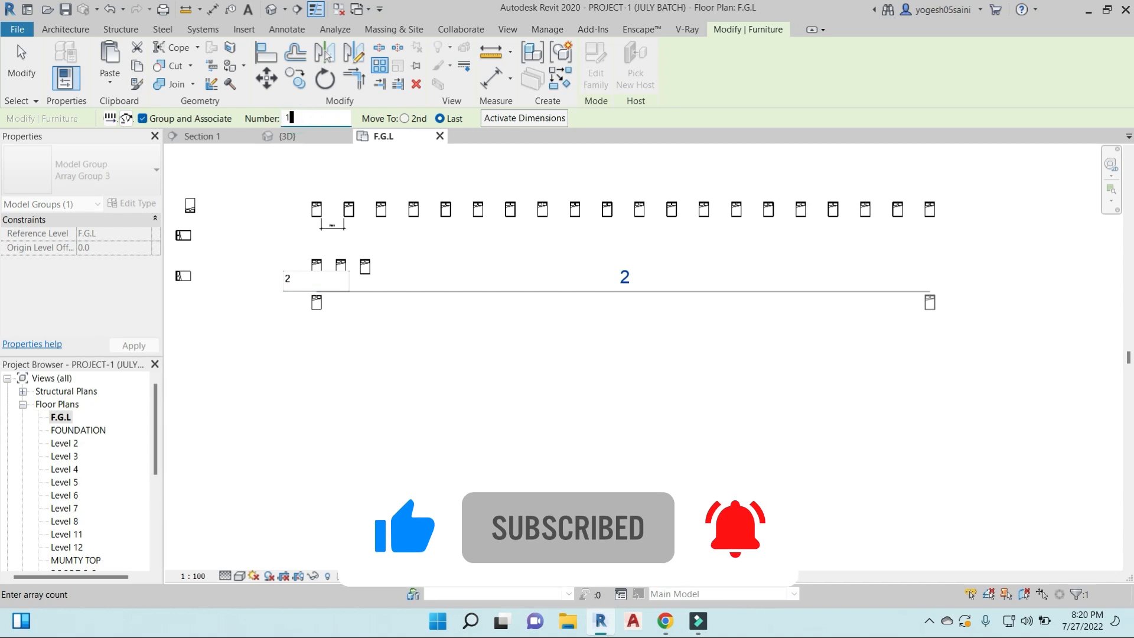
type("15")
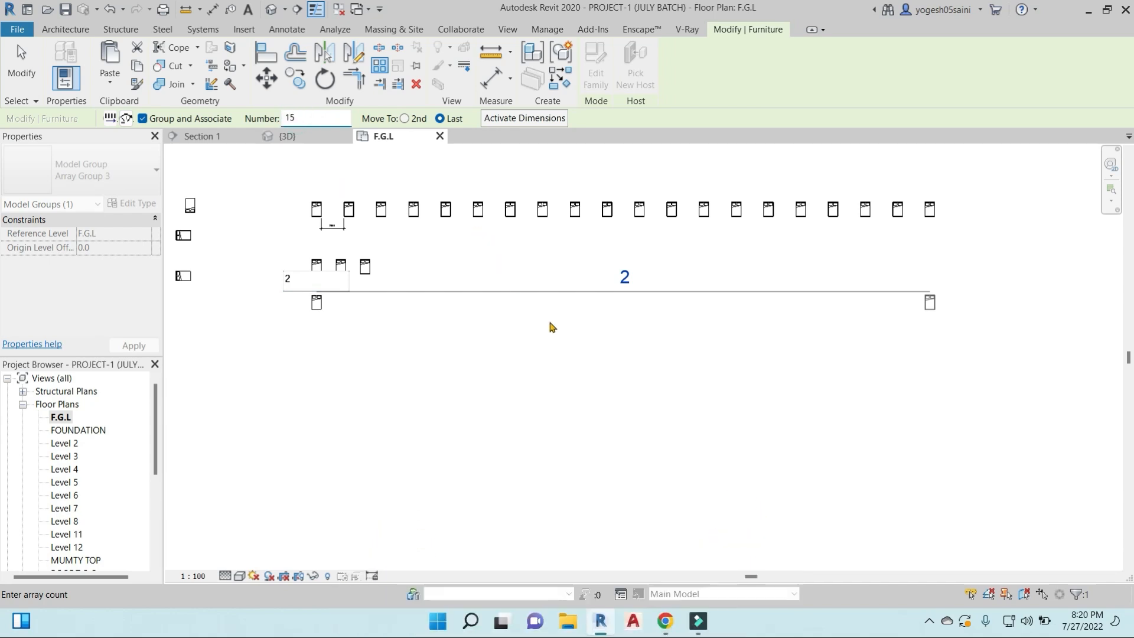
key("Return")
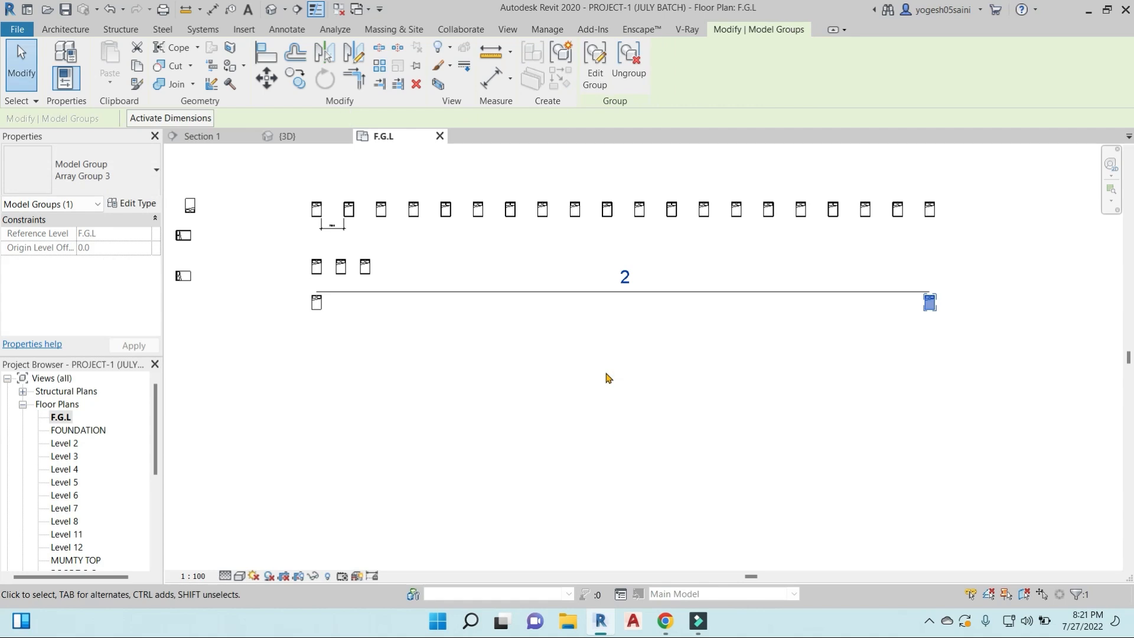
scroll(558, 364, "down", 5)
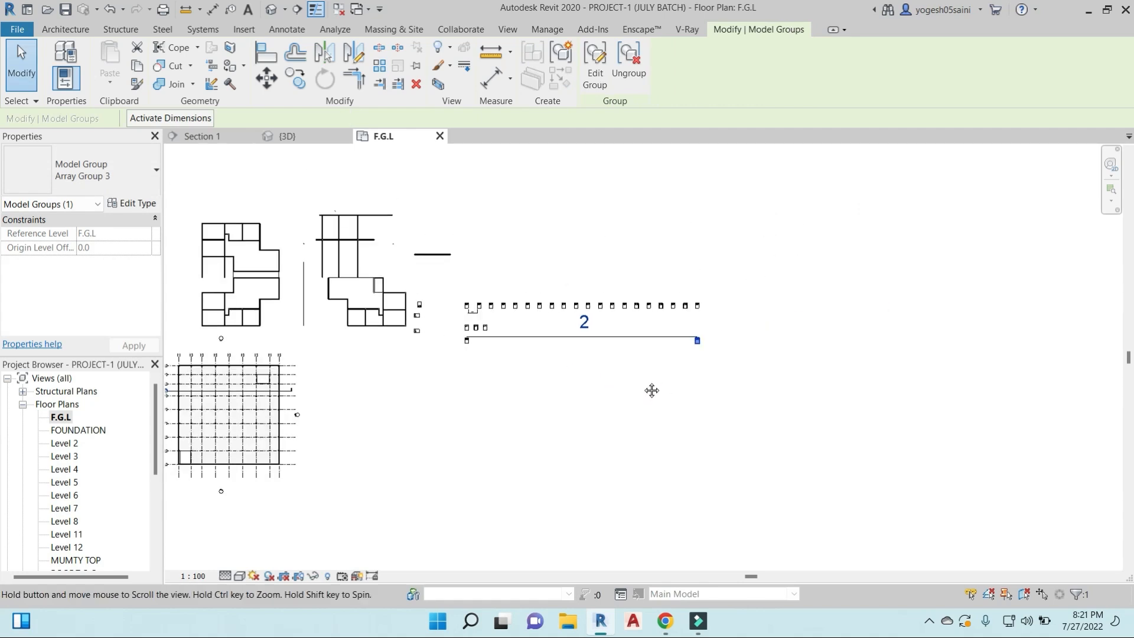
scroll(530, 325, "up", 2)
left_click(518, 324)
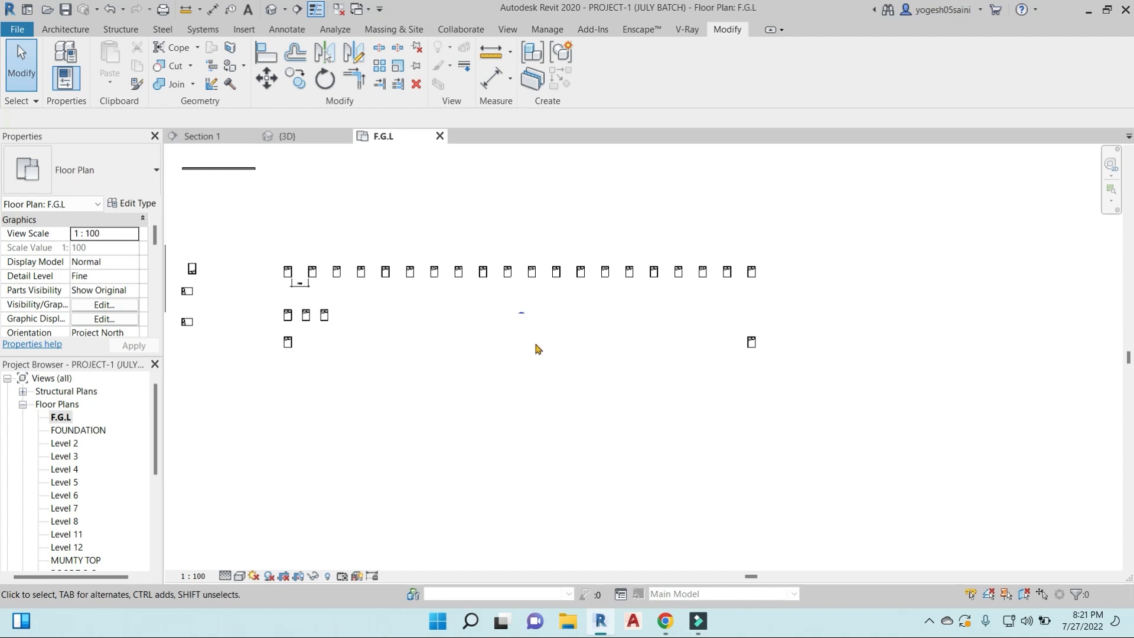
- Ungroup the first bed of the two-bed array in the lowest row
scroll(729, 384, "down", 3)
scroll(534, 321, "up", 3)
left_click(515, 309)
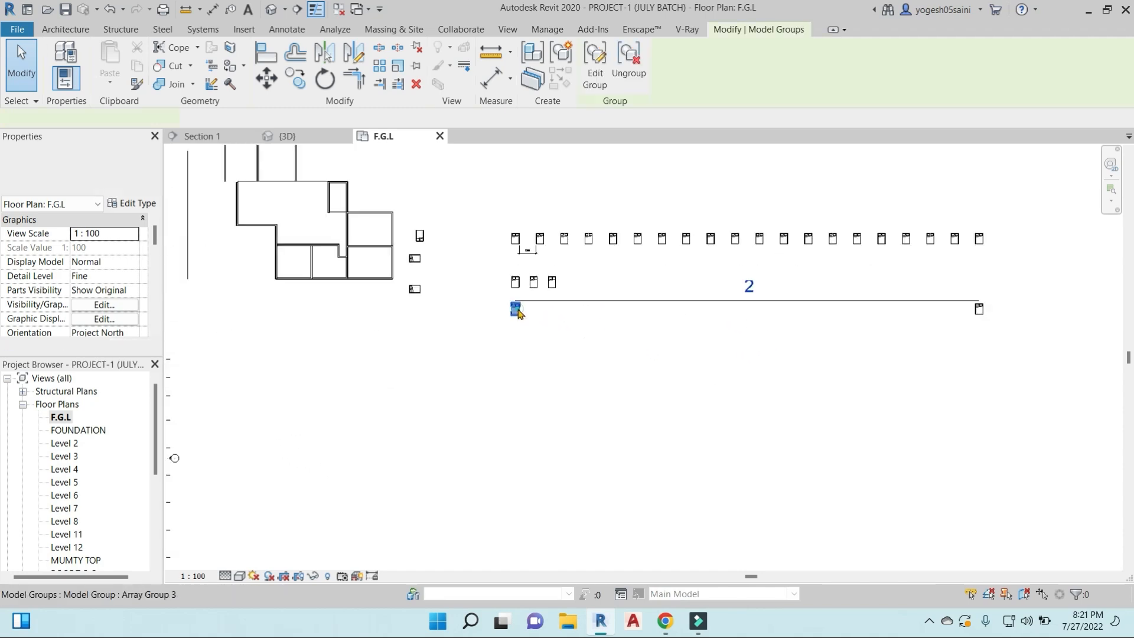
left_click(539, 314)
left_click(517, 307)
scroll(610, 327, "up", 2)
left_click(630, 59)
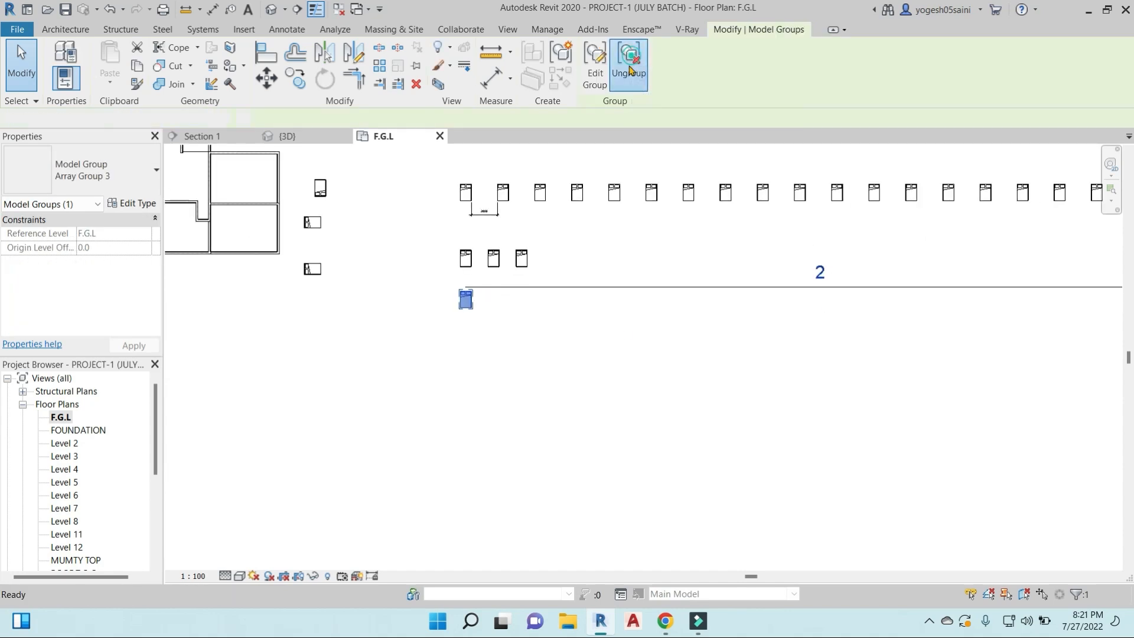
- Array the ungrouped bed linearly to the east with the Last option and a count of 3, ending before the row's far bed
left_click(380, 65)
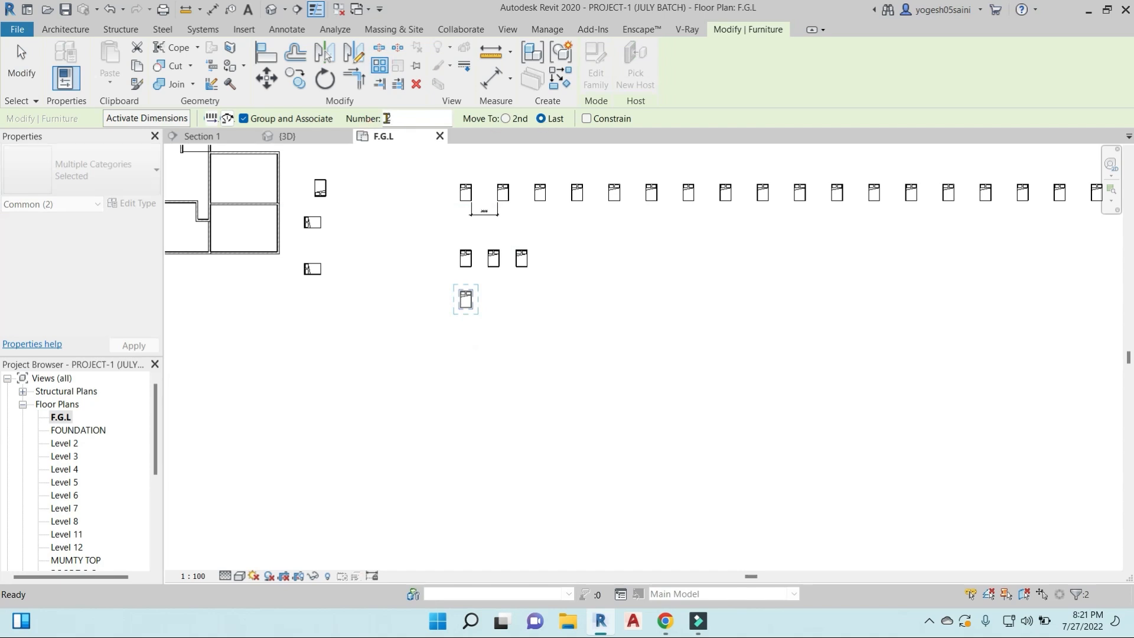
left_click(464, 304)
scroll(662, 307, "down", 3)
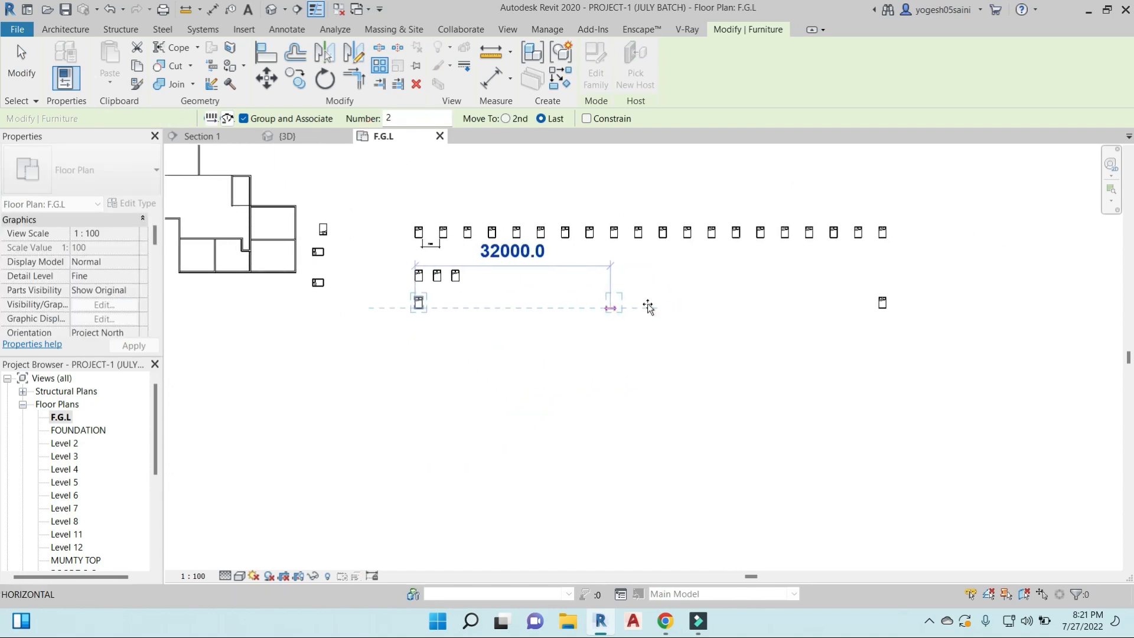
left_click(755, 305)
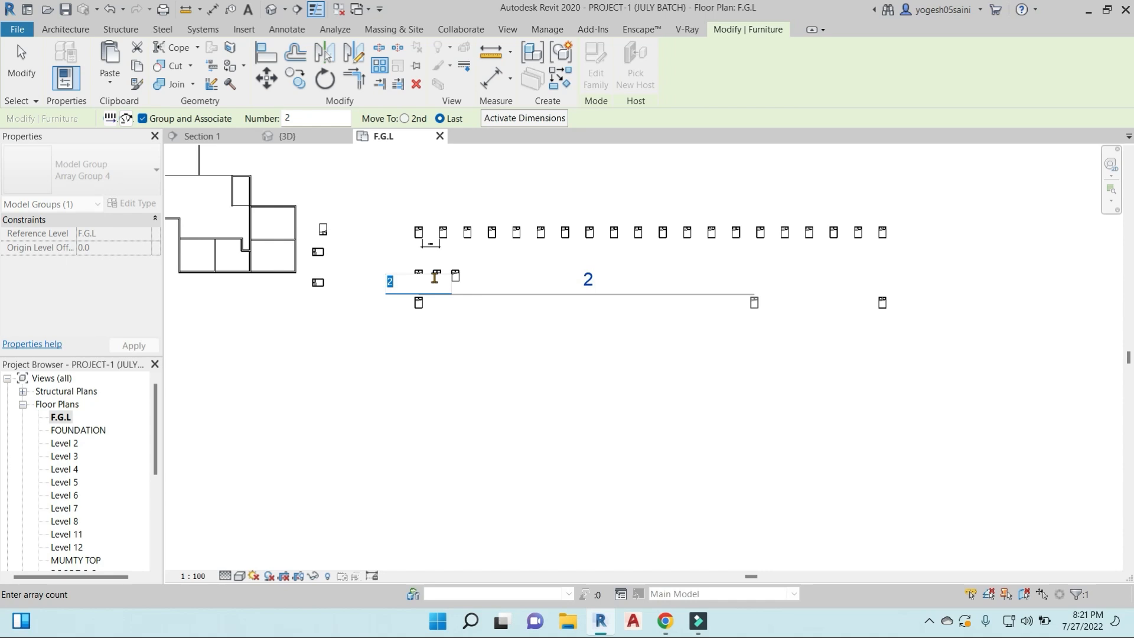
key("Return")
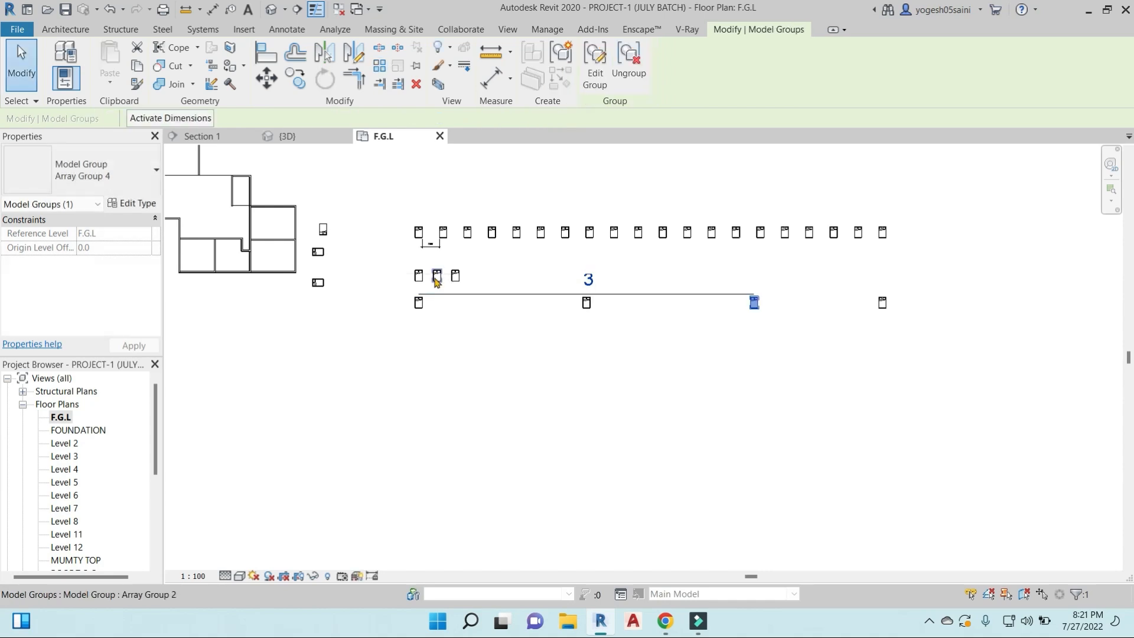
left_click(591, 282)
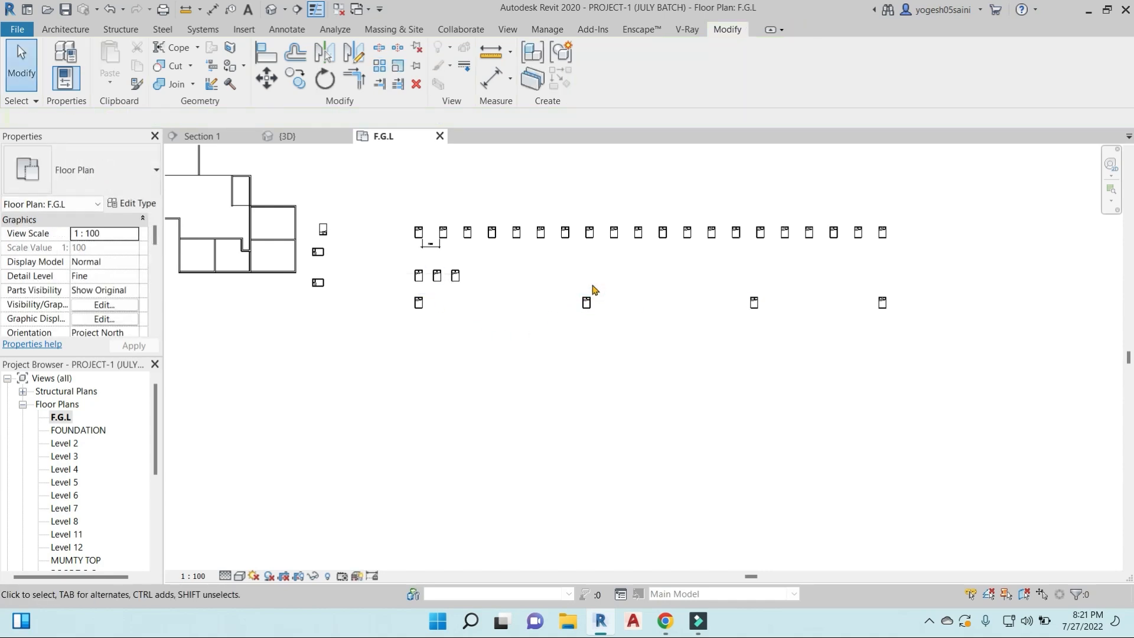
- Place a twin bed similar to the lower standalone bed west of the arrays, directly below the first bed of the lowest row
left_click(317, 283)
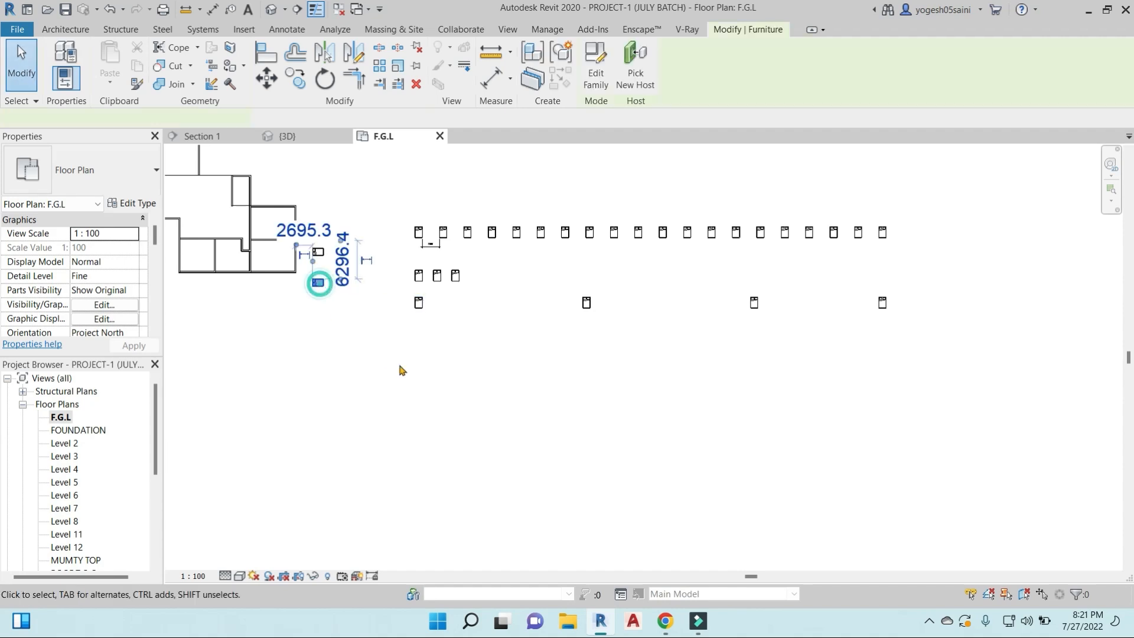
key("c")
key("s")
left_click(420, 346)
key("Escape")
- Array the new bed linearly to the east with Last and Constrain enabled and a count of 20, extending past the rows above
left_click(419, 346)
key("a")
key("r")
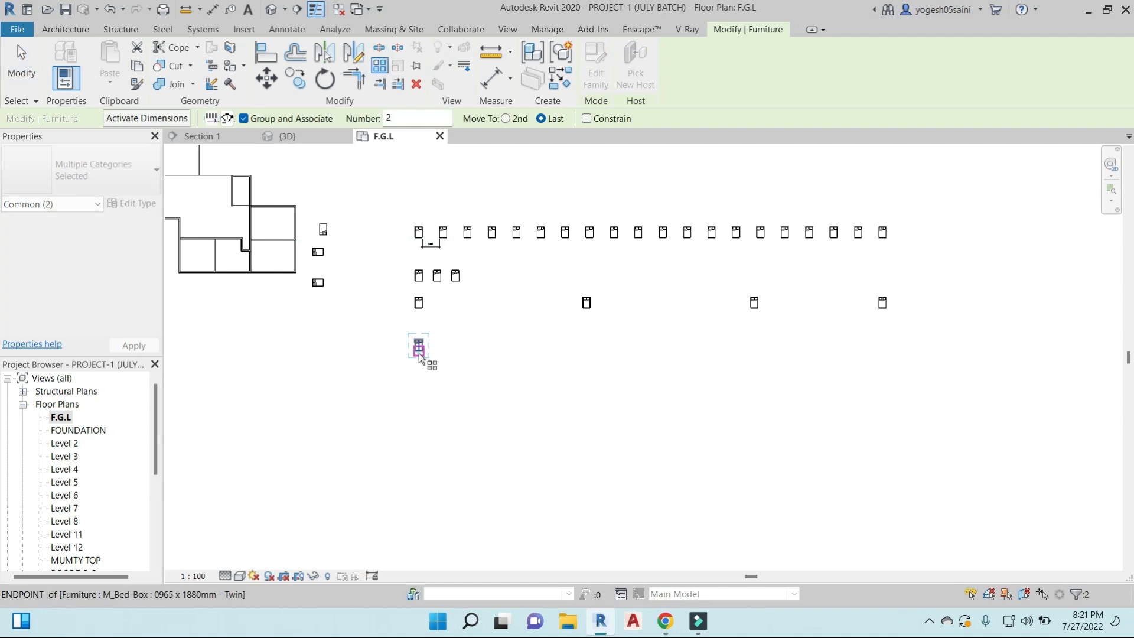
left_click(420, 352)
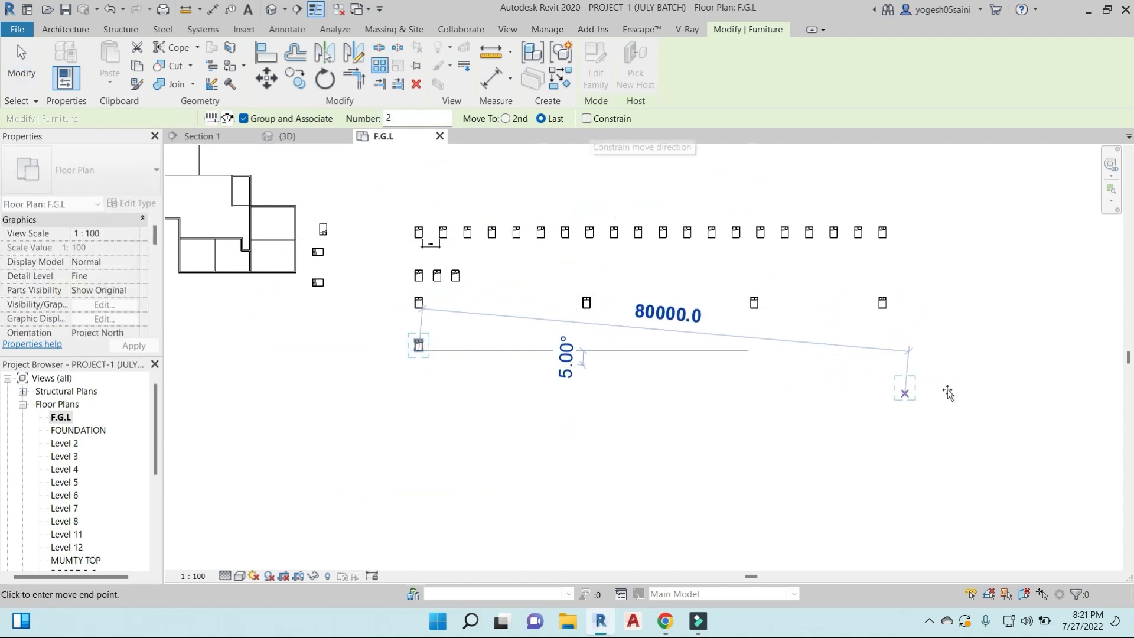
left_click(587, 118)
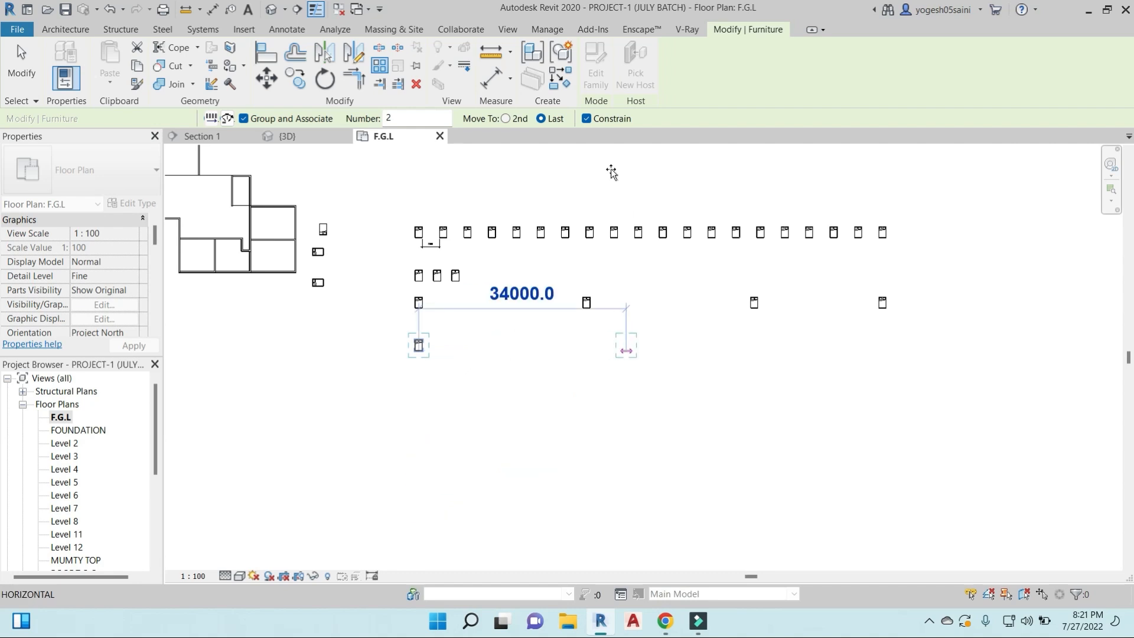
left_click(587, 118)
scroll(906, 201, "down", 3)
middle_click_drag(900, 267, 640, 367)
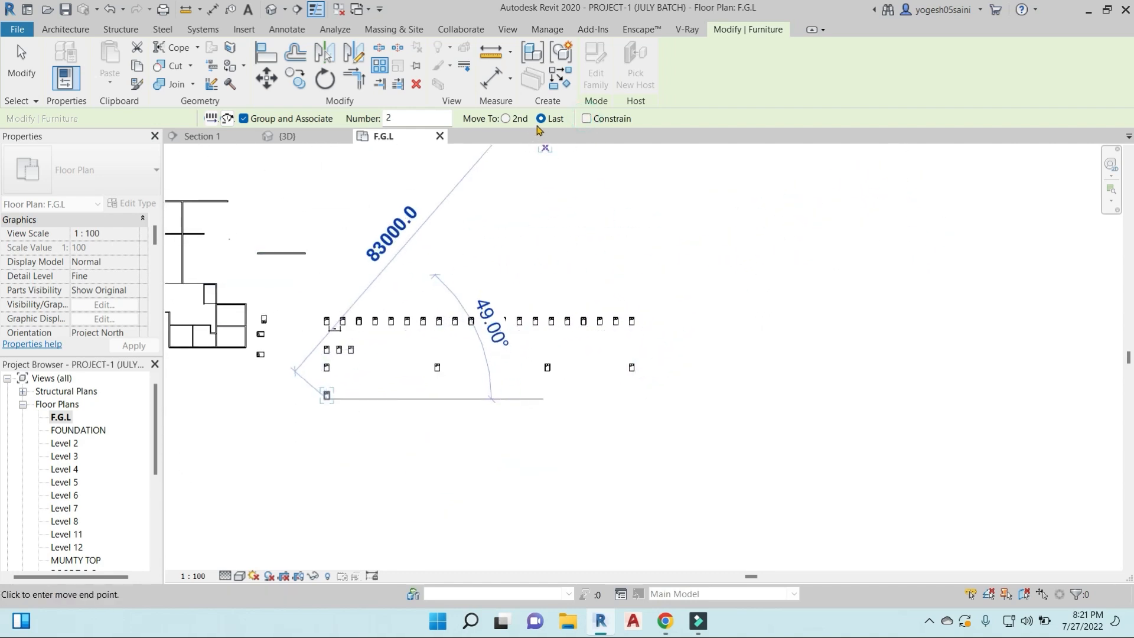
left_click(586, 119)
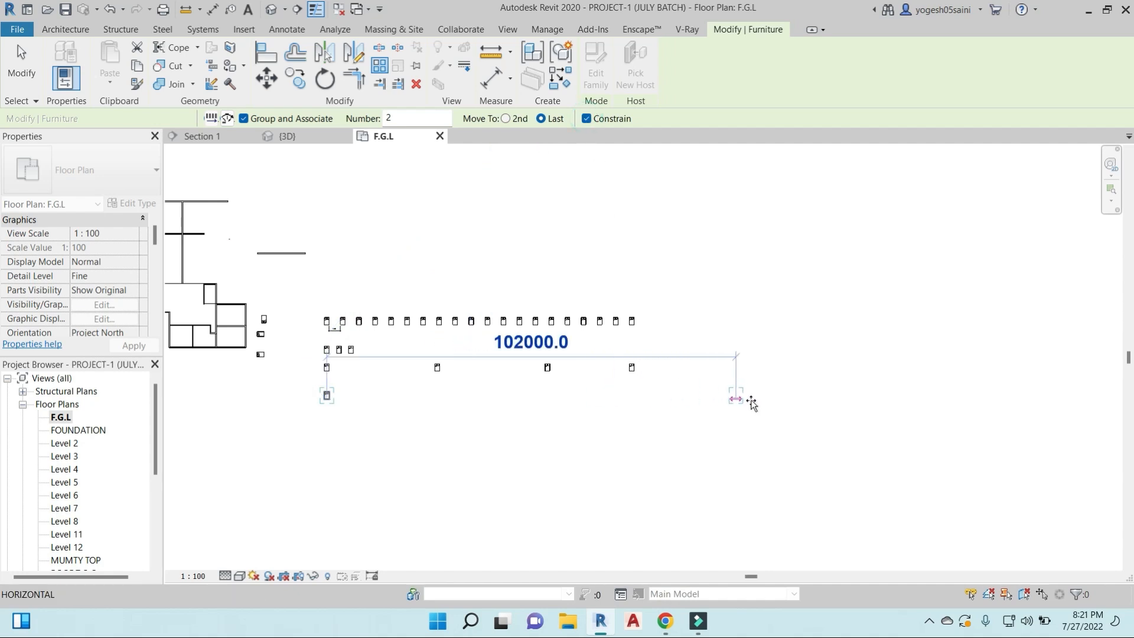
left_click(756, 400)
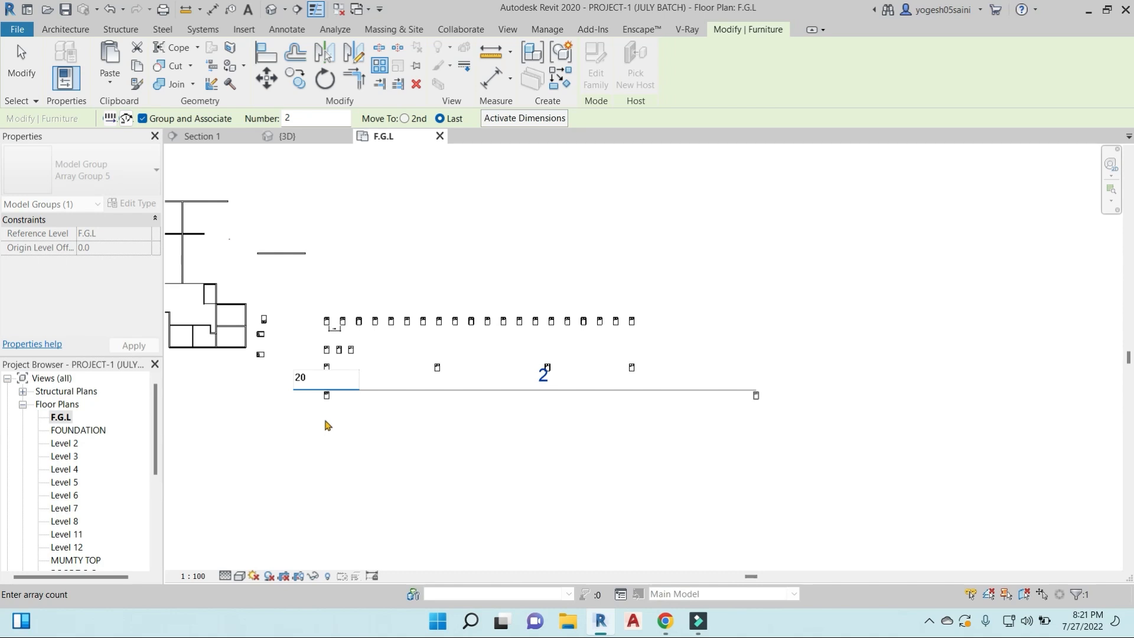
type("0")
key("Return")
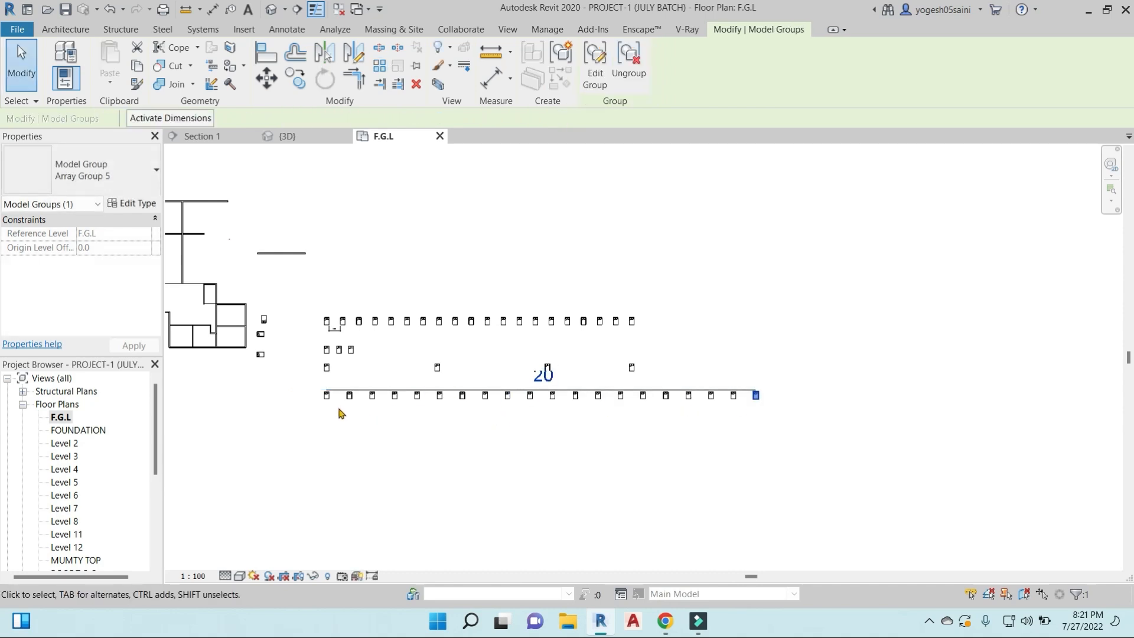
- Select all 20 beds of the lowest array and ungroup them into individual furniture
middle_click_drag(548, 455, 656, 436)
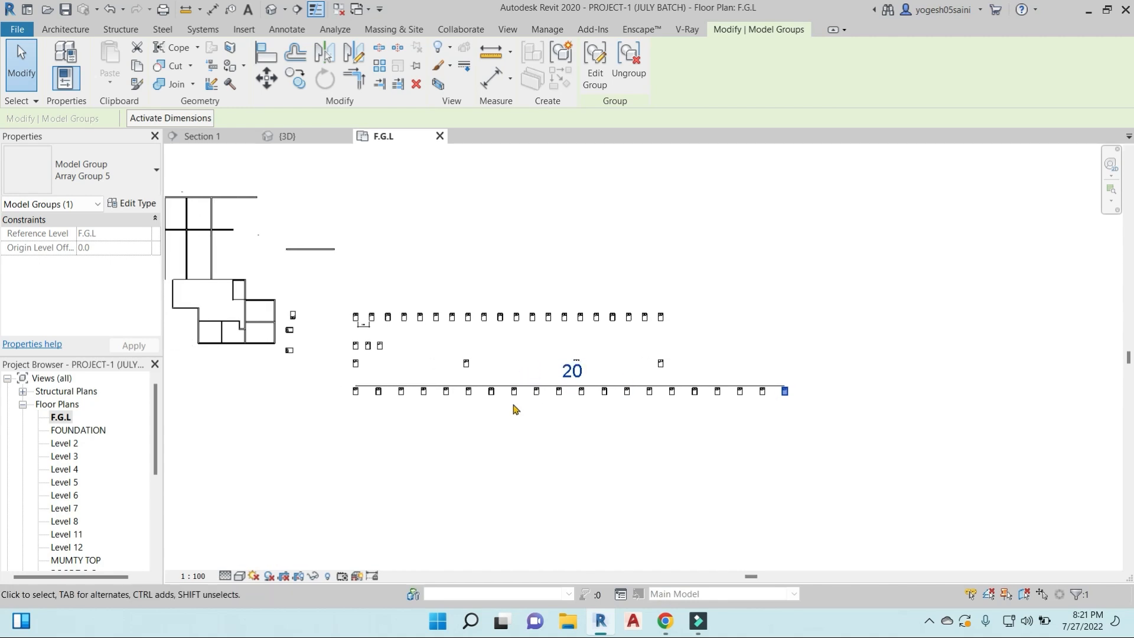
left_click_drag(817, 443, 420, 417)
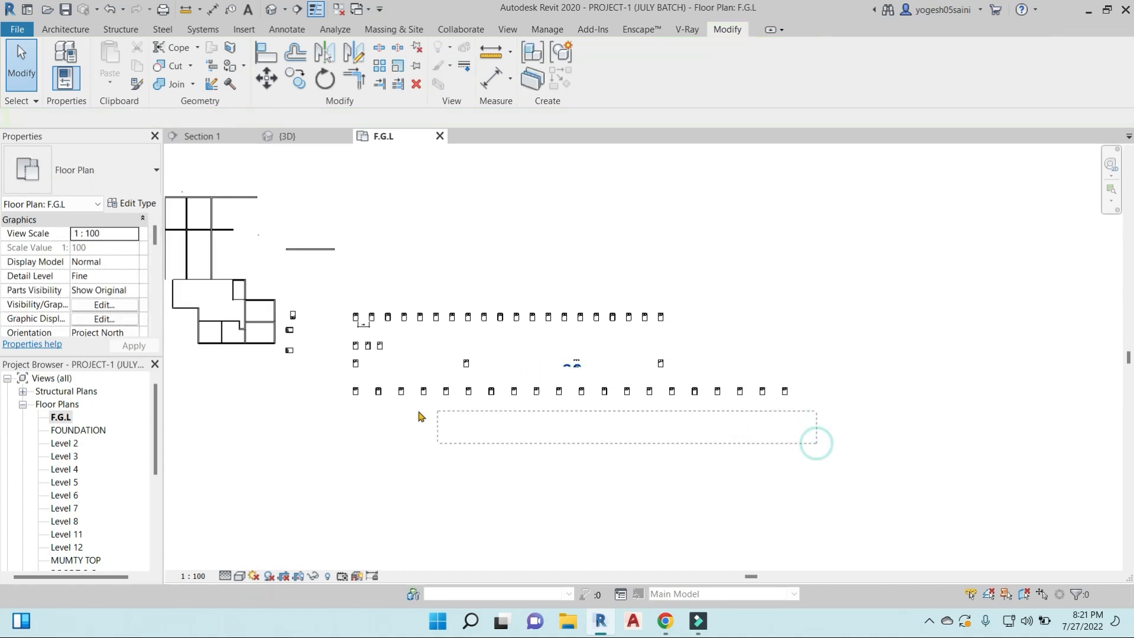
left_click_drag(332, 402, 318, 397)
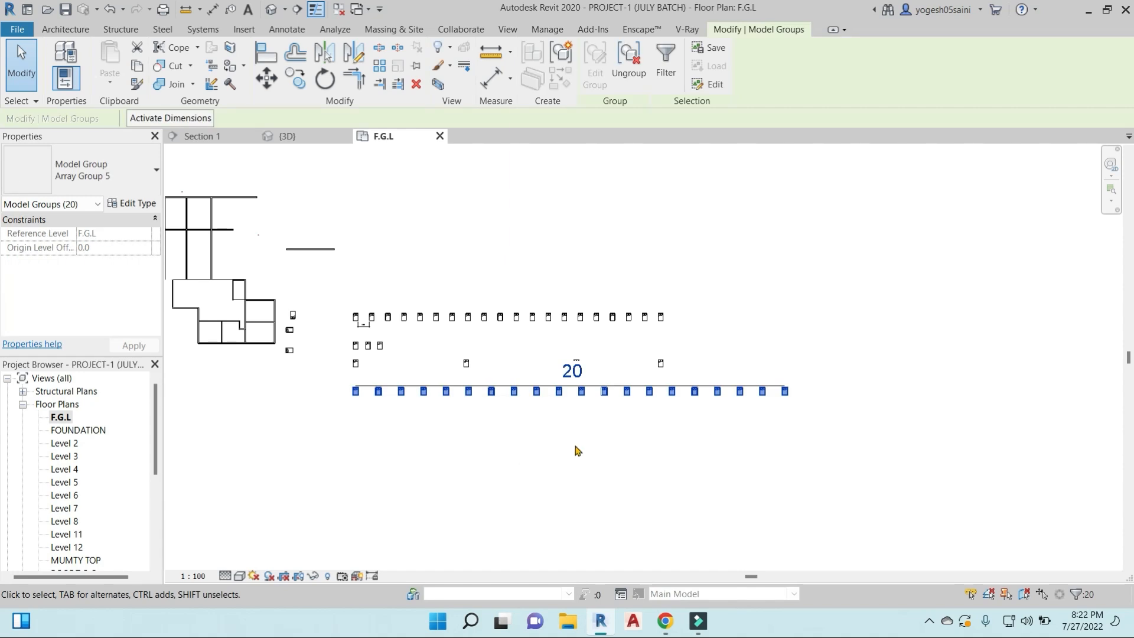
left_click(629, 59)
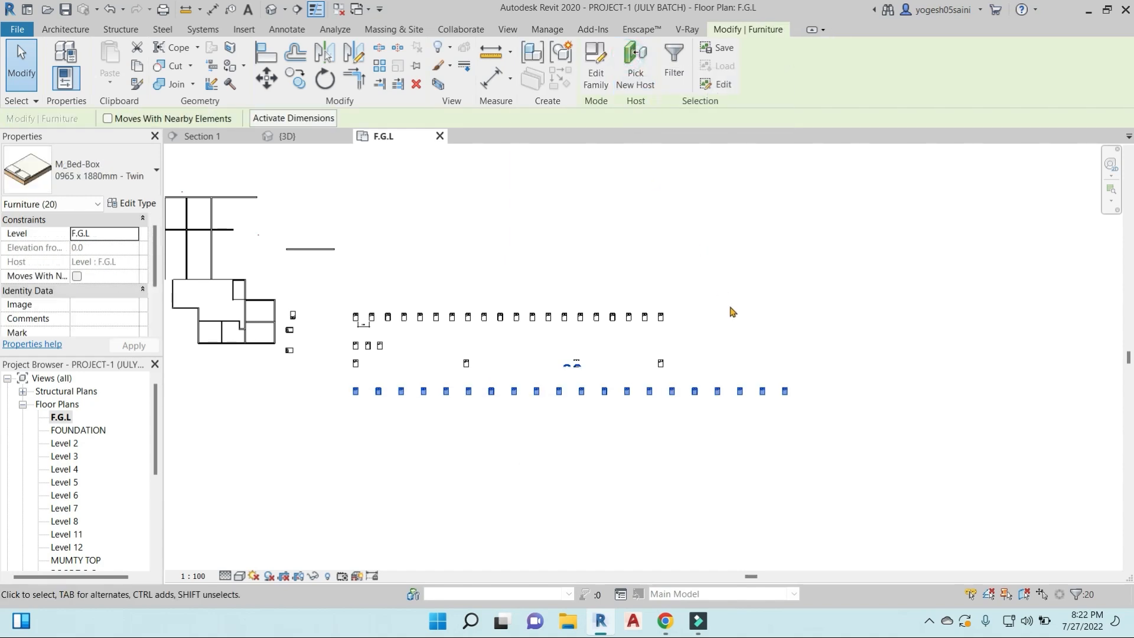
scroll(760, 324, "down", 4)
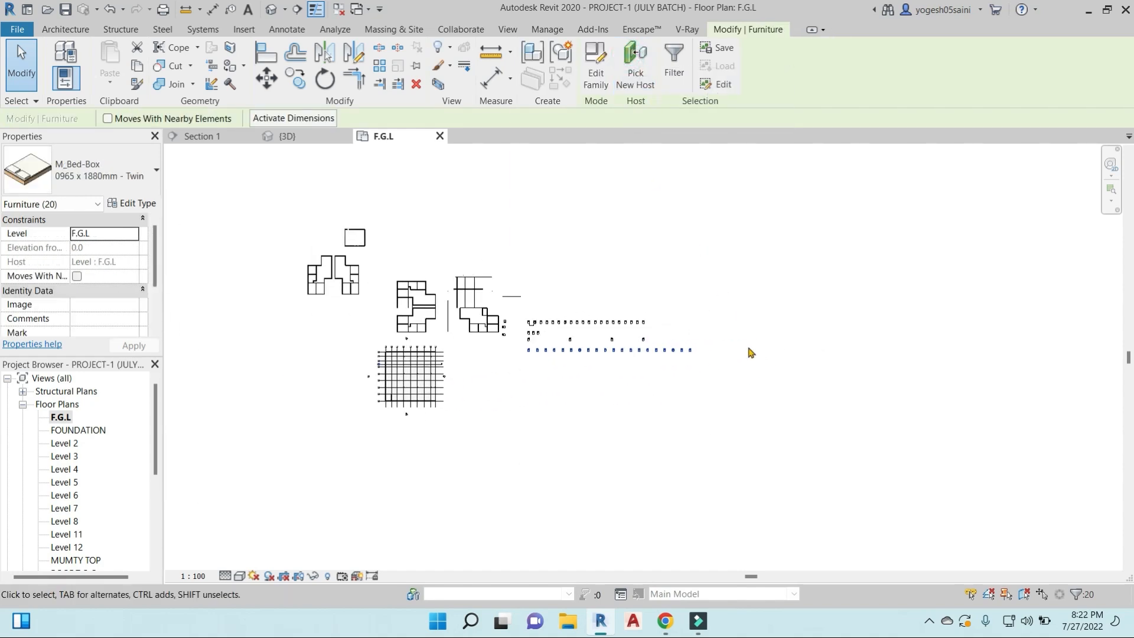
left_click(742, 354)
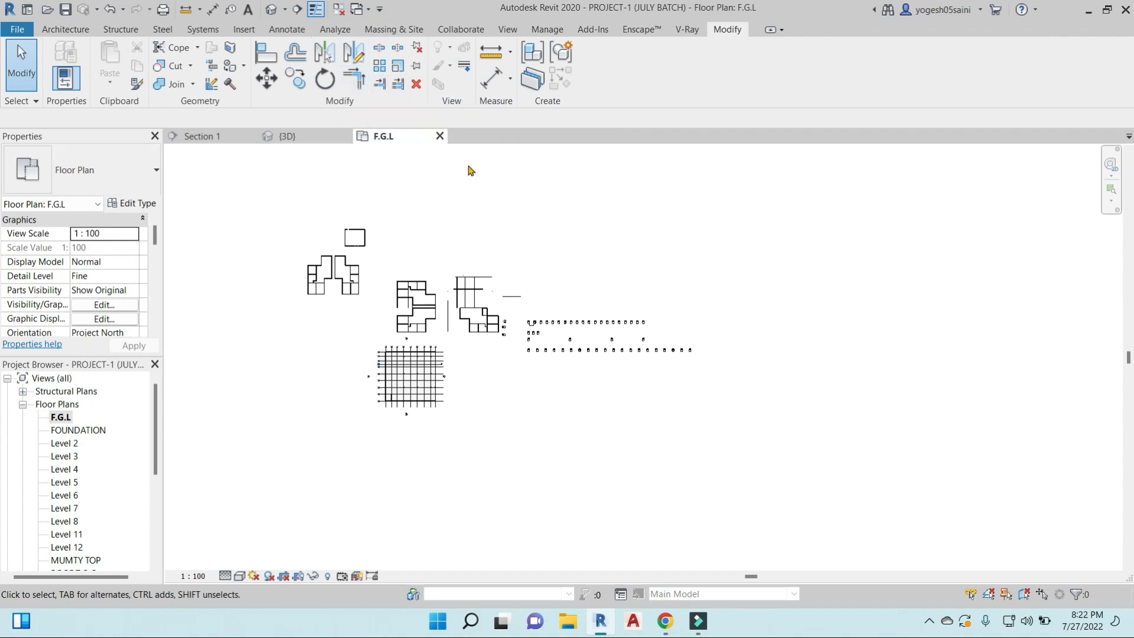
- Select all elements in the F.G.L floor plan and filter the selection down to the Floors category
scroll(605, 363, "up", 3)
scroll(290, 227, "down", 2)
middle_click_drag(311, 232, 408, 244)
left_click_drag(283, 174, 803, 448)
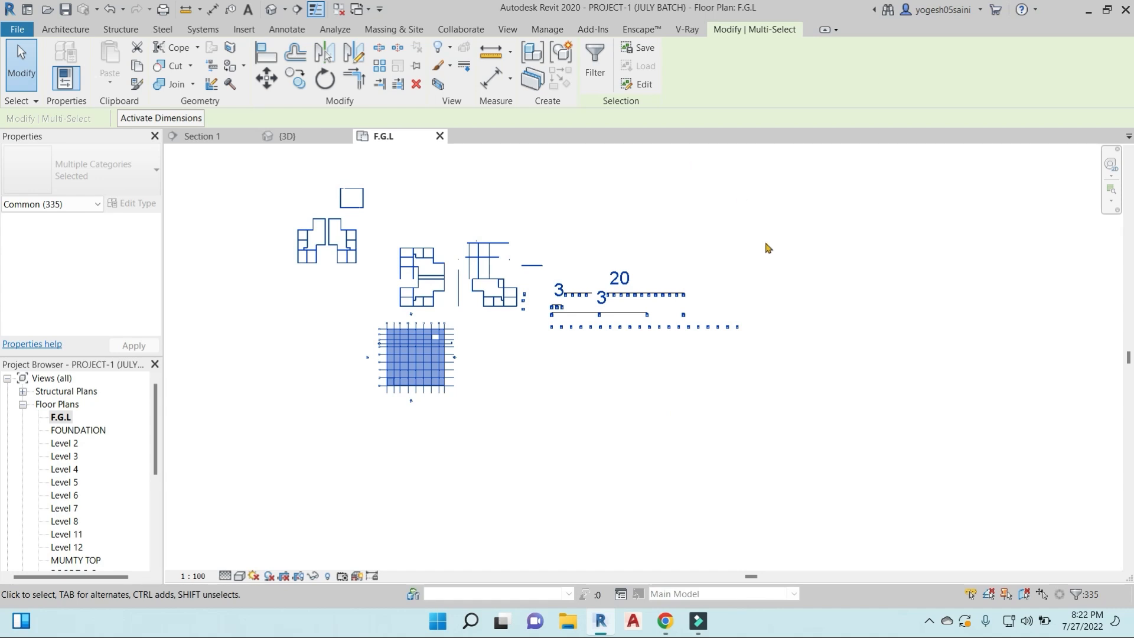
left_click(595, 57)
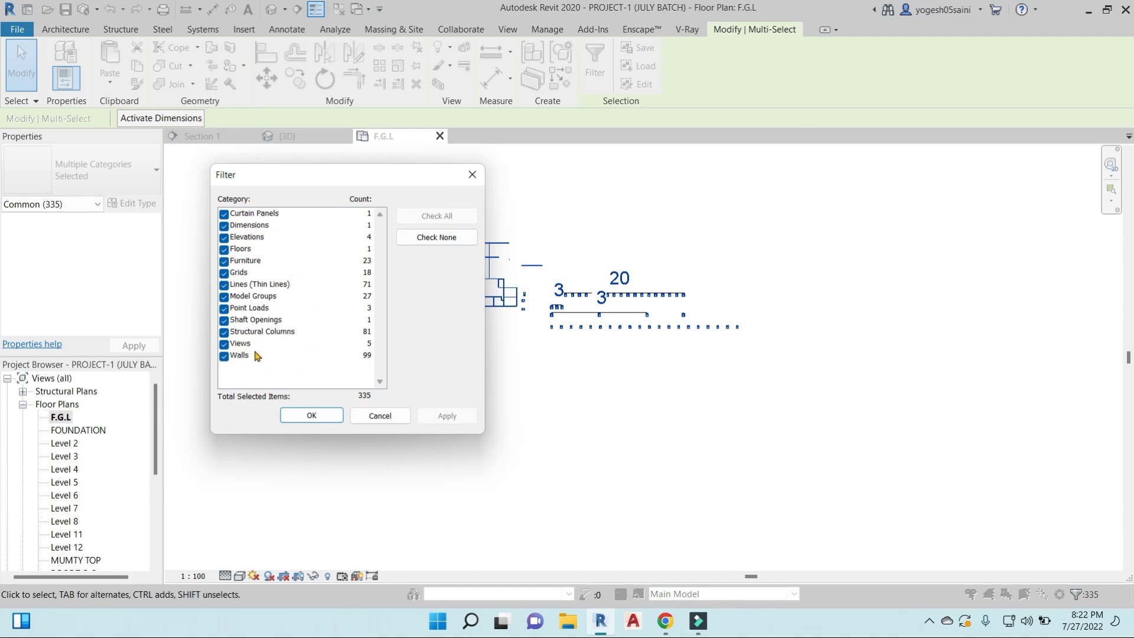
left_click(224, 261)
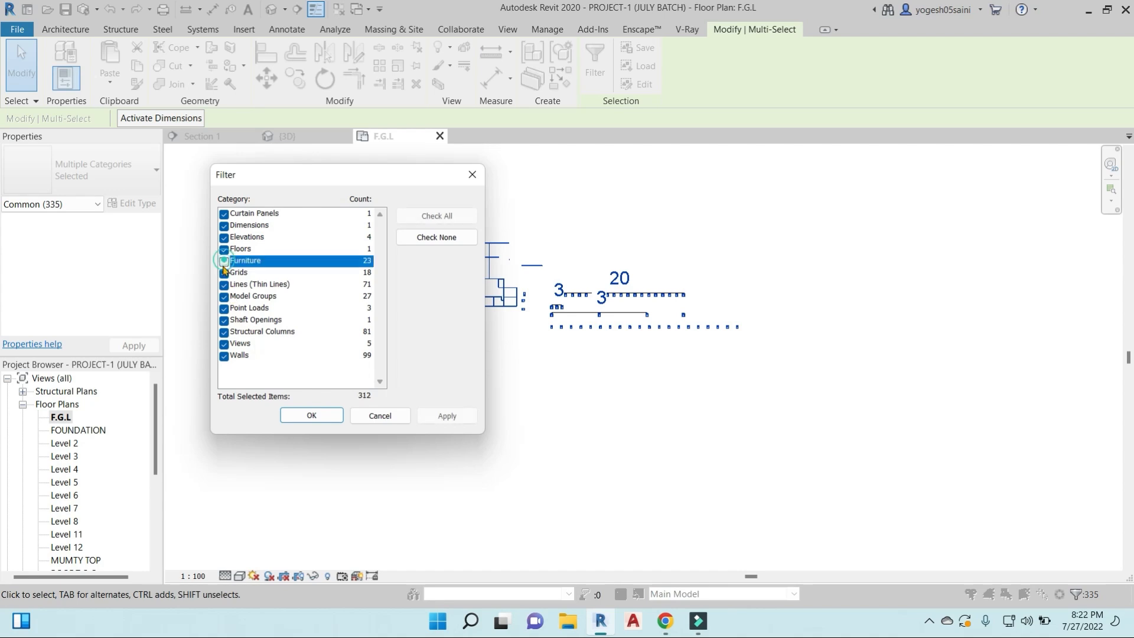
left_click(437, 238)
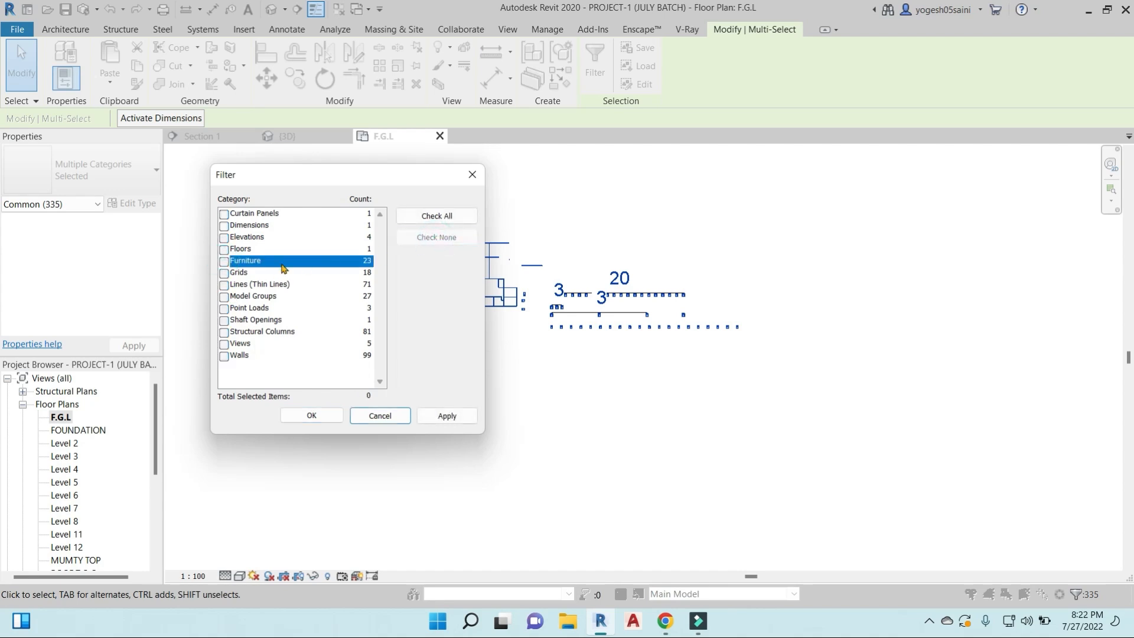
left_click(224, 249)
left_click(311, 415)
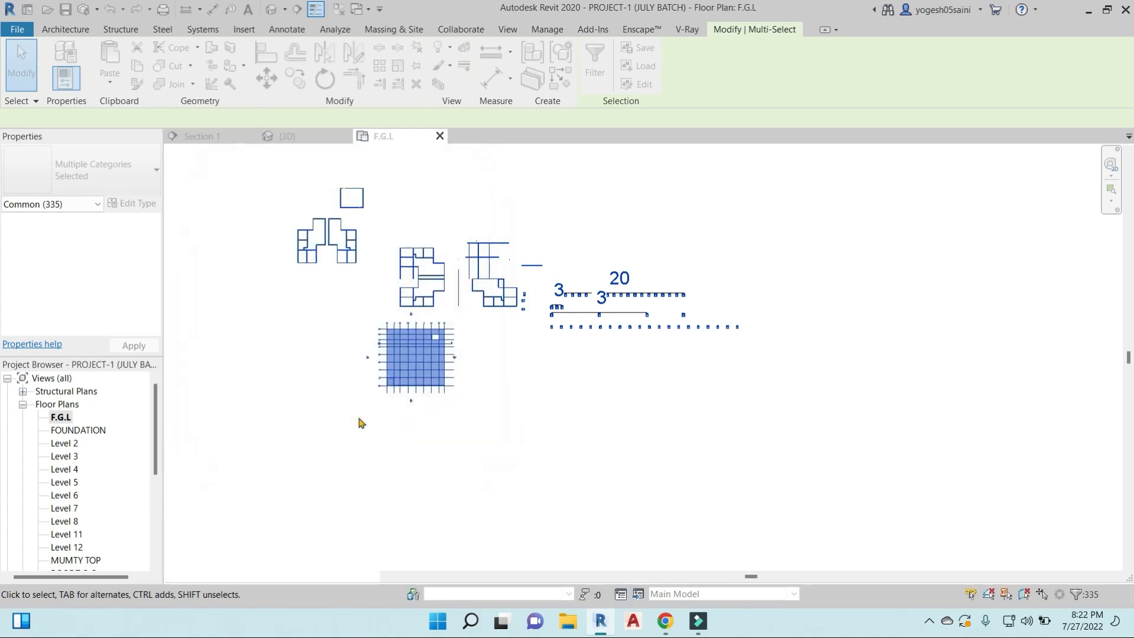
- Open the 3D view, select the multi-storey building together with nearby elements, and filter the selection to Floors only
left_click(271, 9)
left_click(575, 442)
middle_click_drag(575, 442, 680, 156, "shift")
scroll(626, 423, "up", 3)
middle_click_drag(558, 457, 621, 433)
left_click_drag(430, 158, 657, 439)
left_click(596, 61)
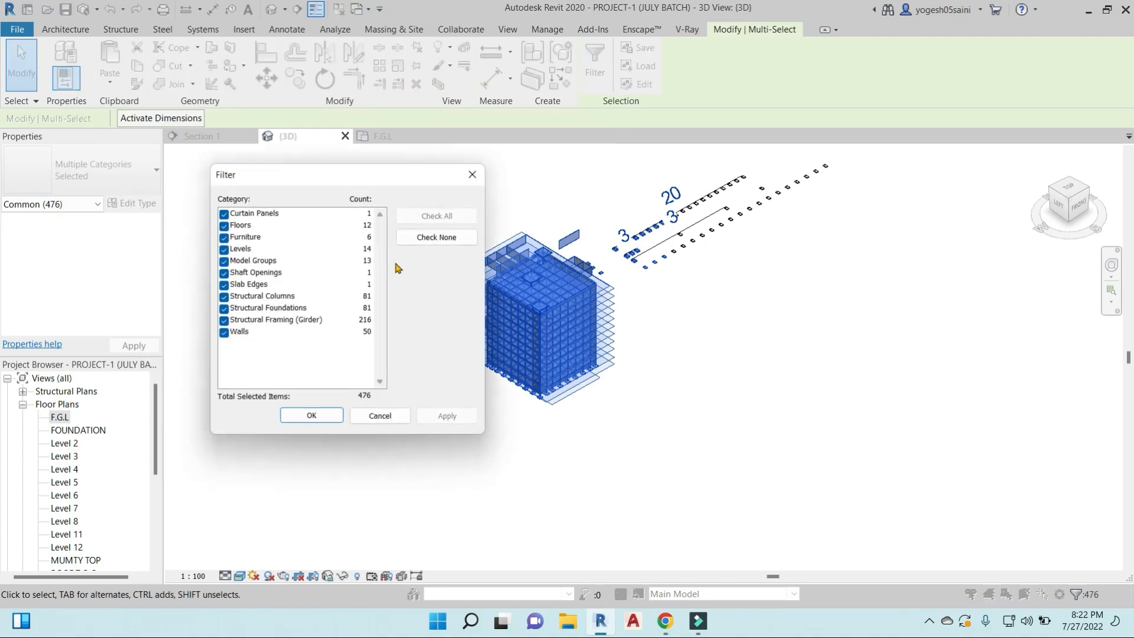
left_click(436, 237)
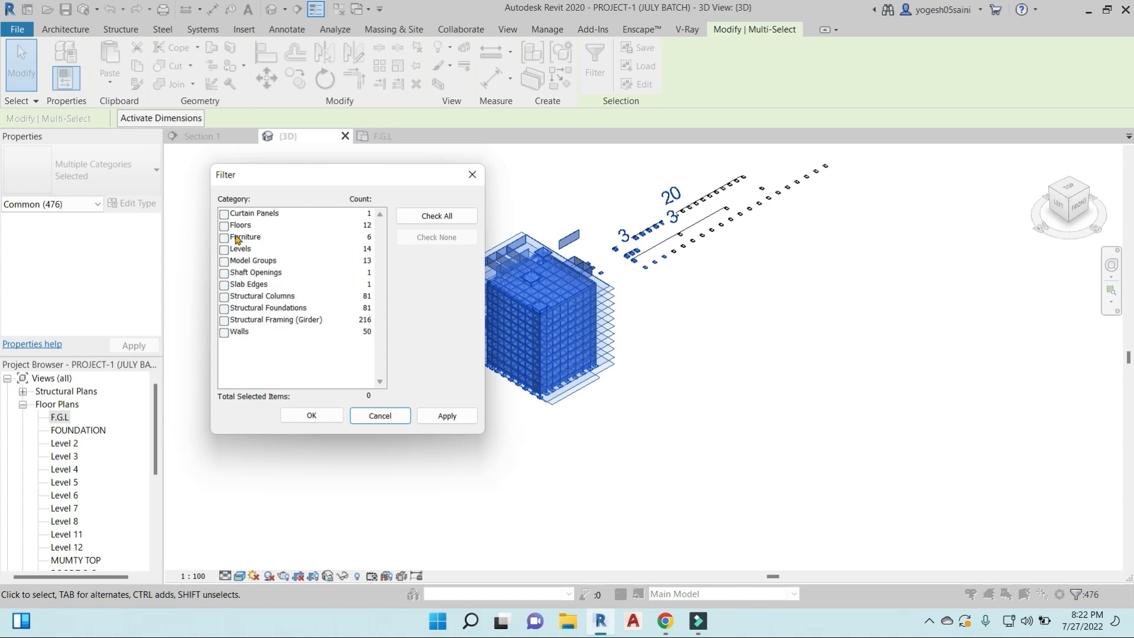
left_click(224, 226)
left_click(312, 416)
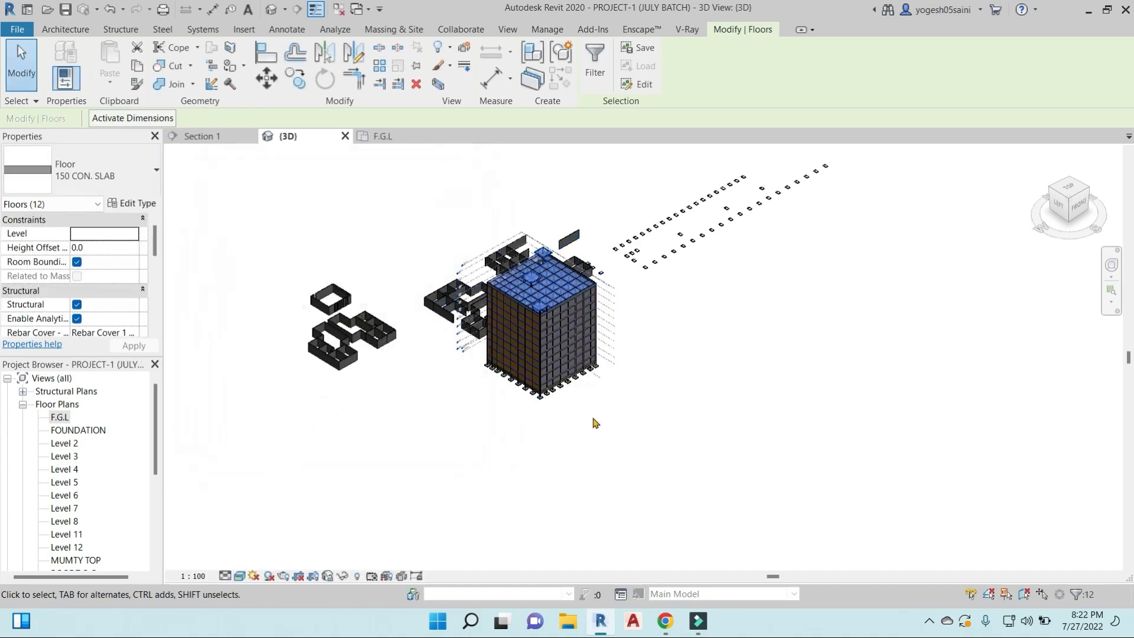
- Examine the selected floor slabs of the multi-storey building in 3D, clear the selection, and look over the model from other sides
scroll(571, 382, "up", 5)
scroll(684, 417, "down", 6)
middle_click_drag(822, 488, 958, 476, "shift")
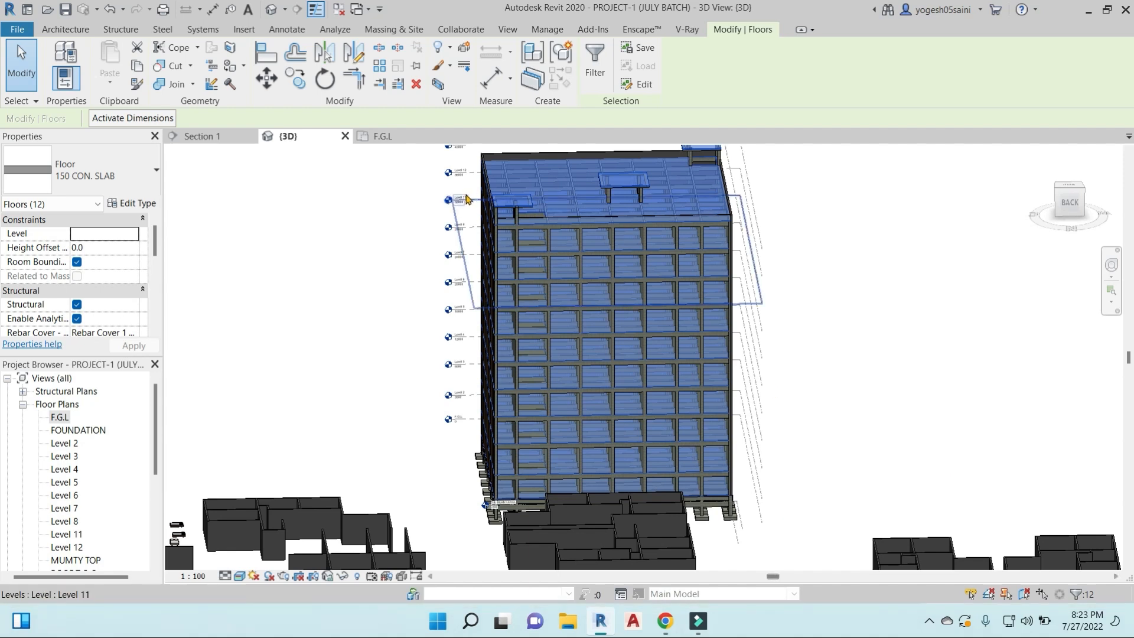
left_click(250, 279)
scroll(249, 278, "down", 3)
middle_click_drag(254, 281, 450, 293)
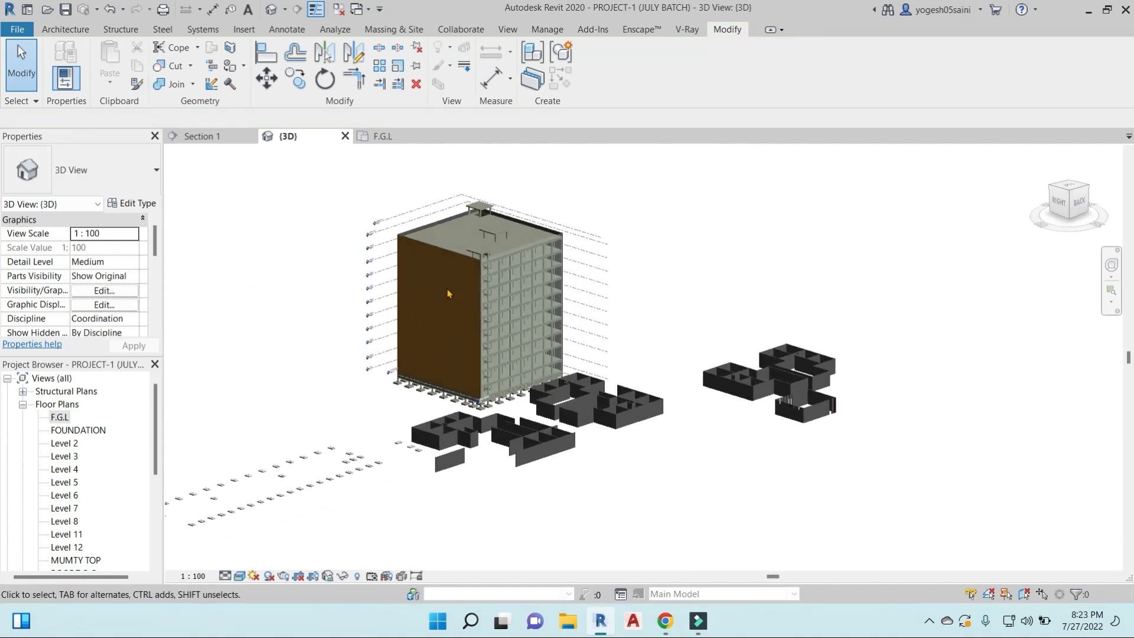
scroll(460, 292, "up", 5)
scroll(302, 416, "down", 1)
scroll(303, 415, "down", 2)
middle_click_drag(388, 337, 338, 332, "shift")
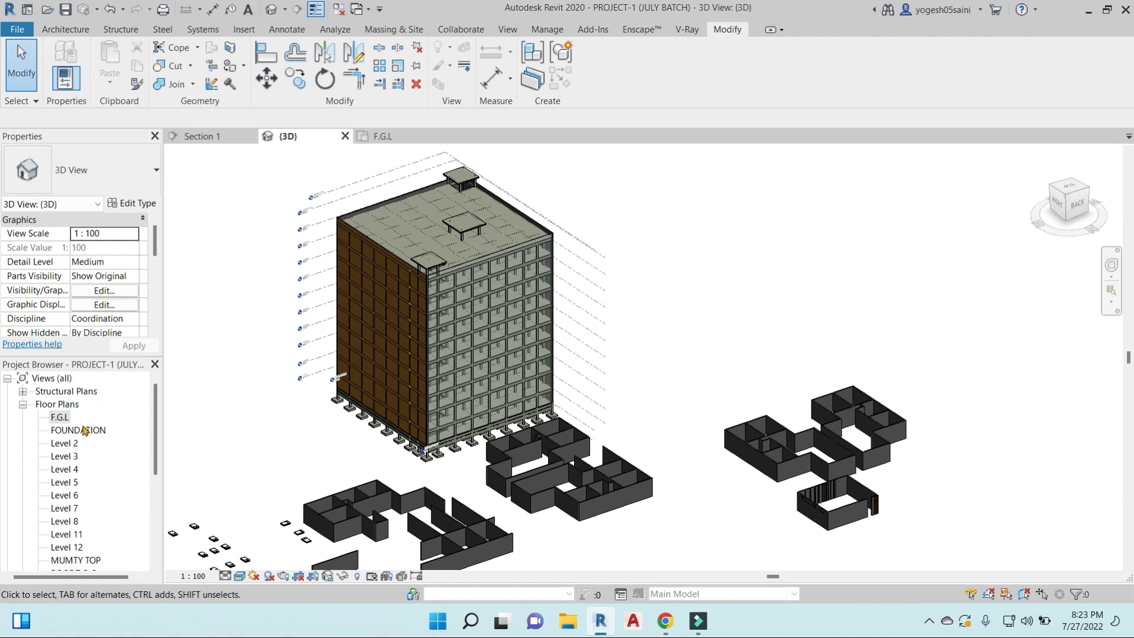
- View the Level 2 and Level 3 floor plans, and return to the F.G.L floor plan
double_click(69, 443)
scroll(475, 420, "up", 8)
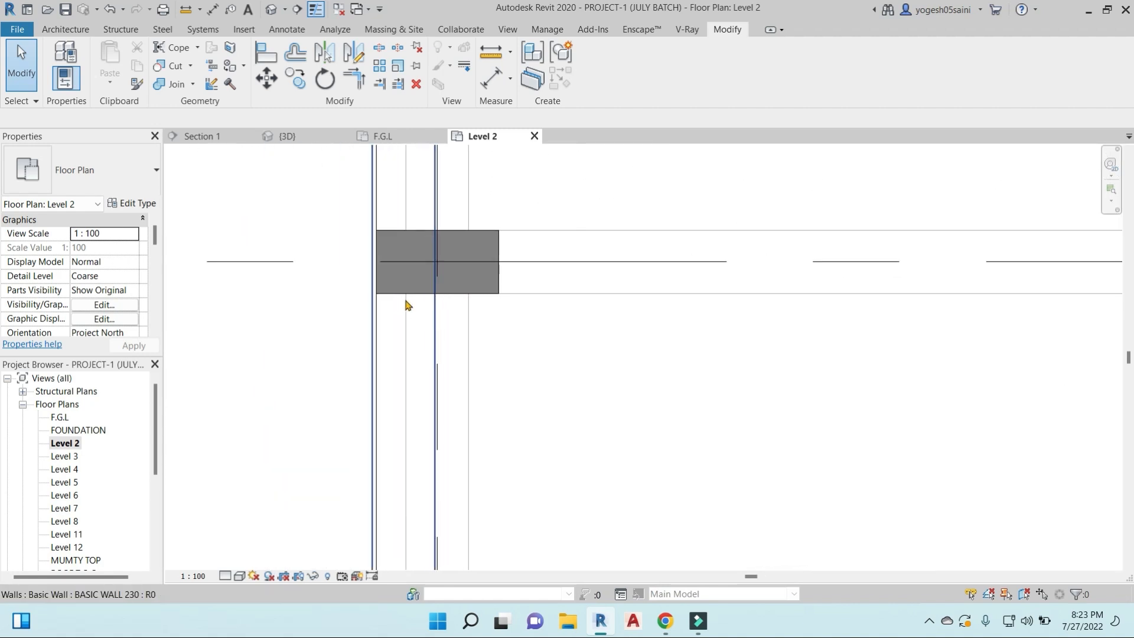
double_click(71, 459)
double_click(58, 419)
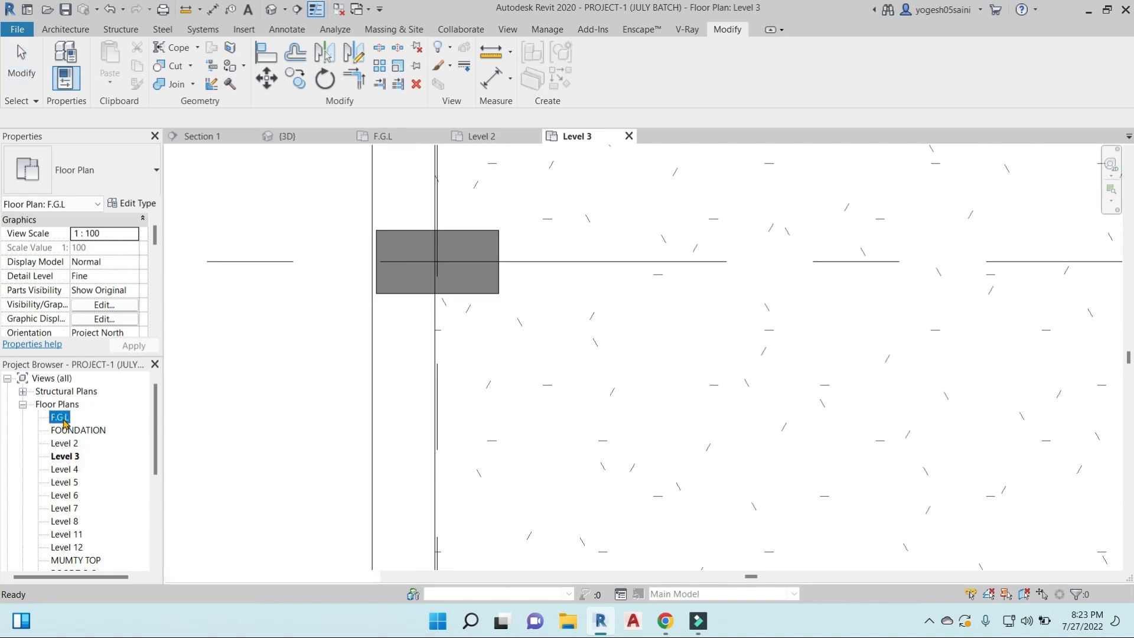
- Join the geometry of the 230 mm exterior wall with the concrete column it overlaps on the building's west side
scroll(396, 371, "up", 5)
scroll(396, 371, "up", 8)
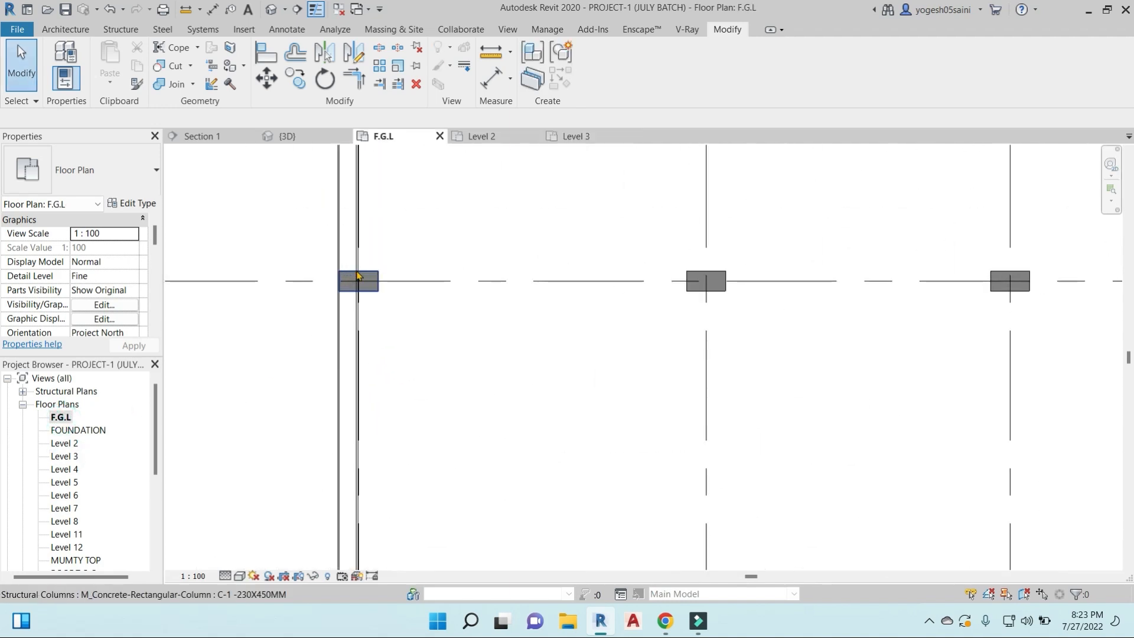
middle_click_drag(477, 341, 502, 376)
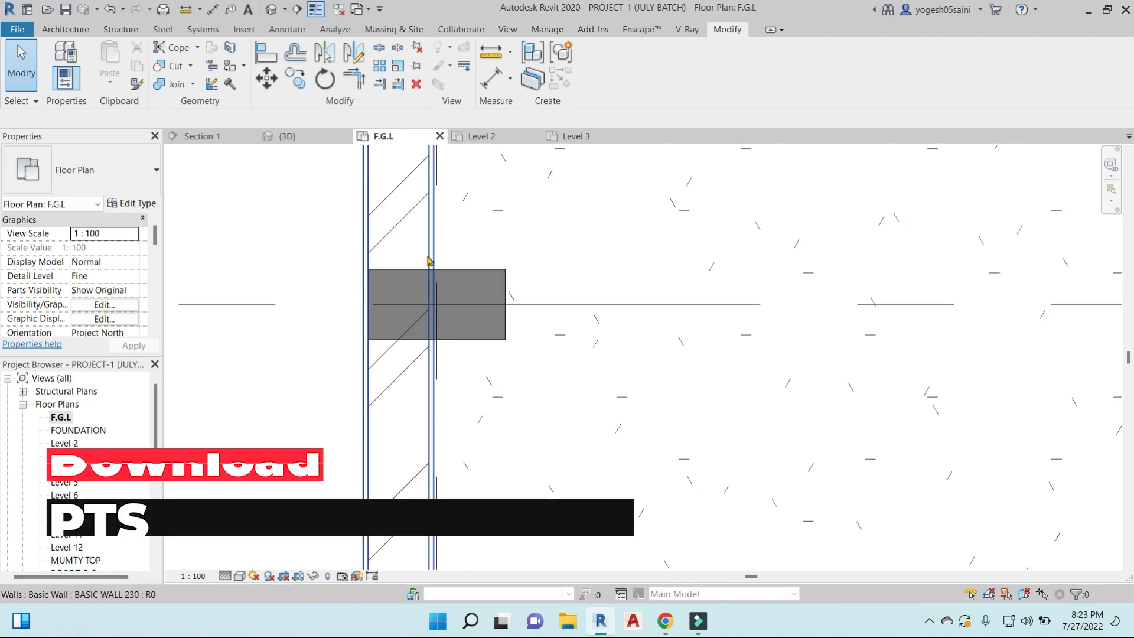
scroll(416, 293, "up", 2)
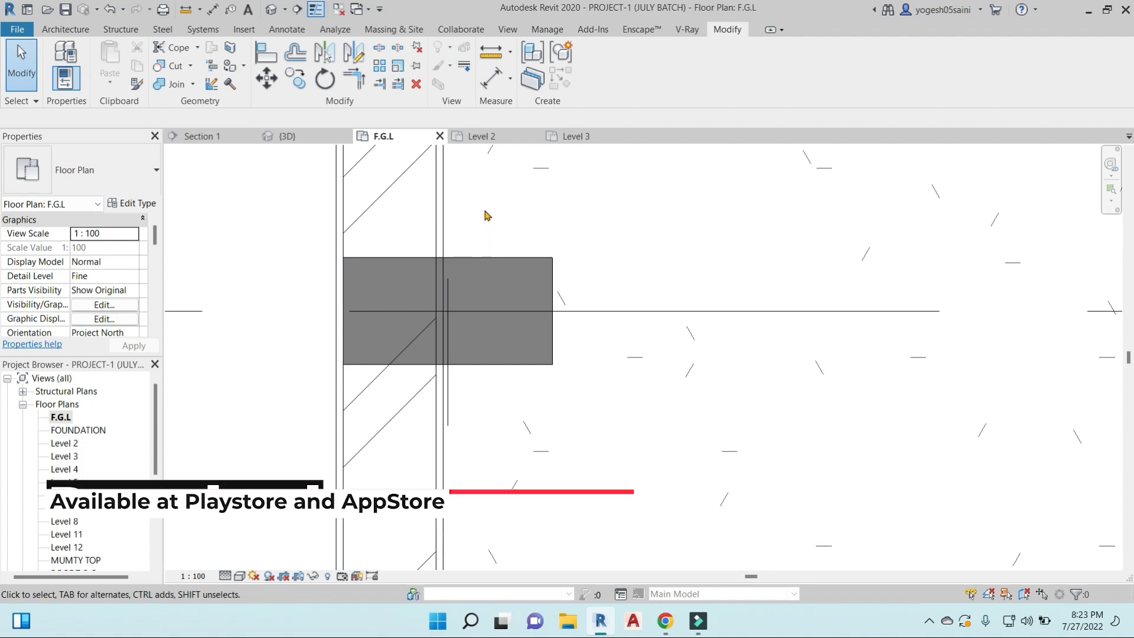
left_click(193, 86)
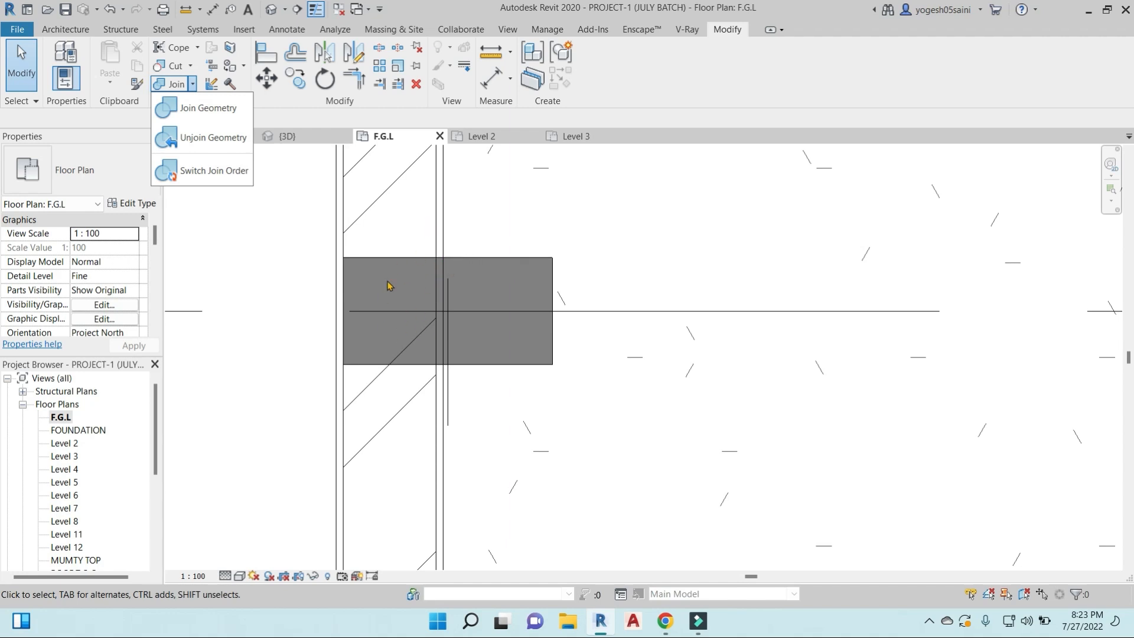
left_click(204, 107)
left_click(445, 223)
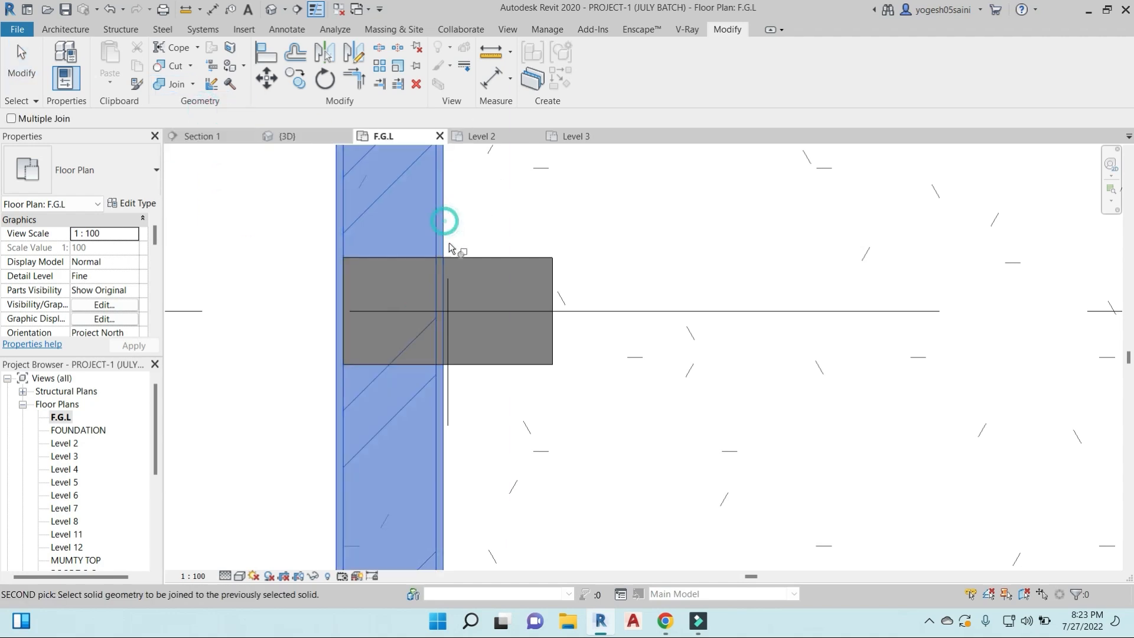
left_click(470, 263)
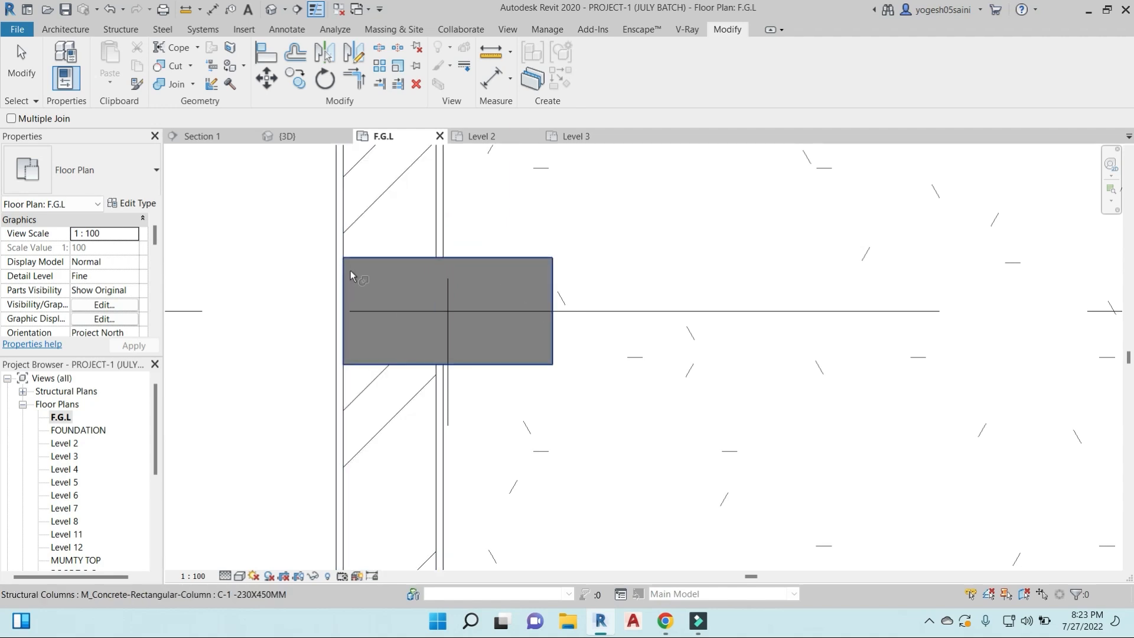
scroll(349, 271, "up", 3)
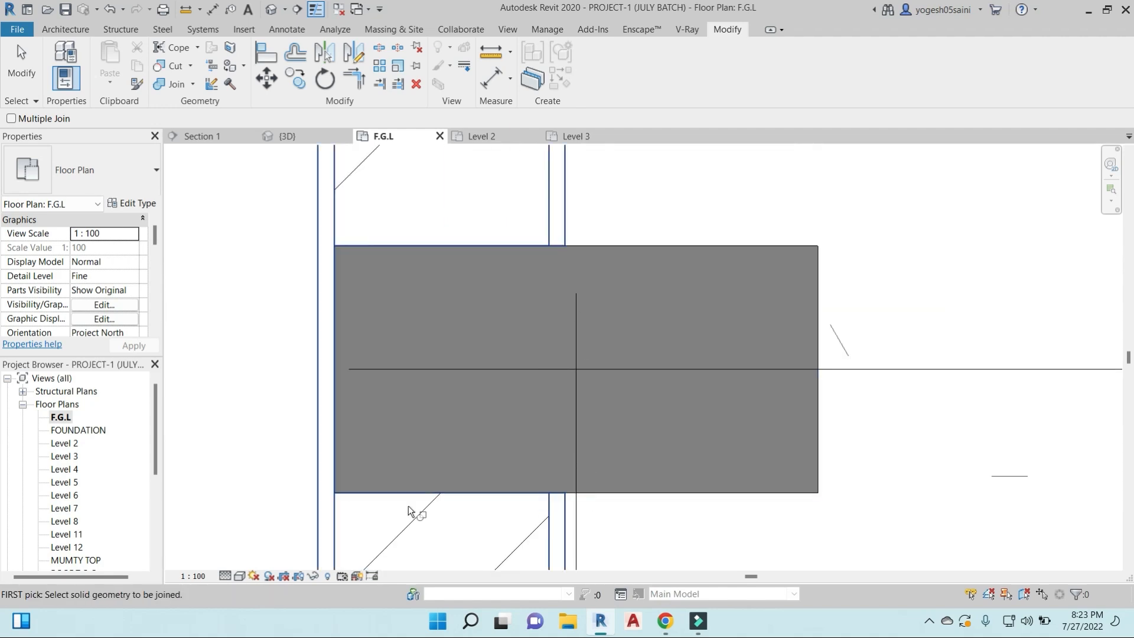
scroll(405, 325, "down", 6)
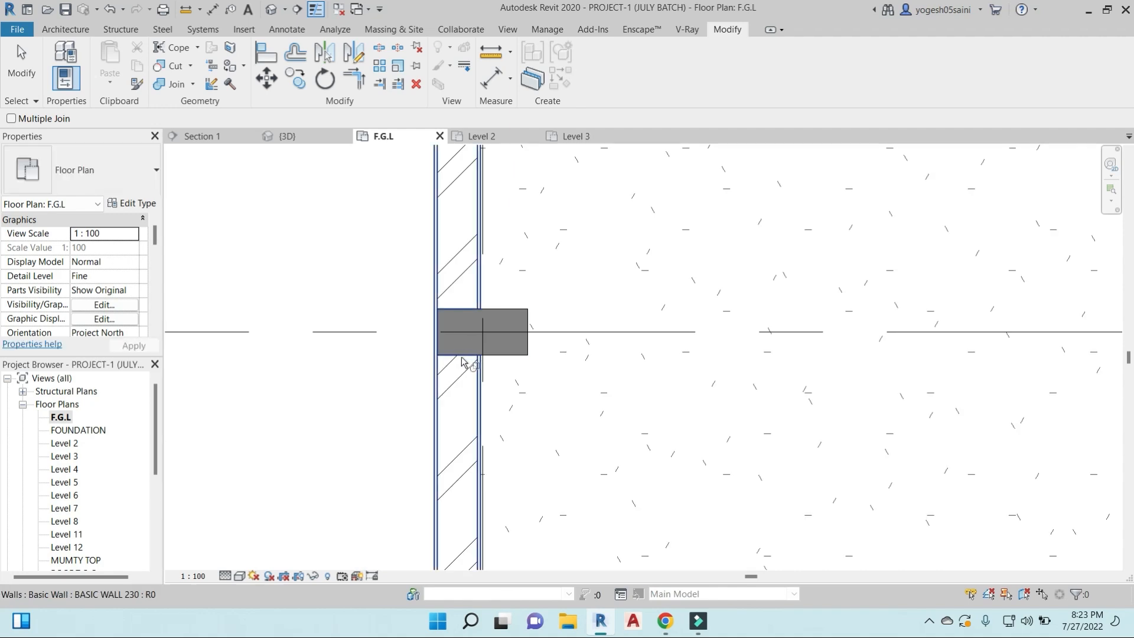
- Join the west exterior wall with the next overlapping concrete column farther south
scroll(479, 444, "down", 5)
middle_click_drag(539, 491, 567, 218)
middle_click_drag(558, 437, 546, 255)
scroll(475, 404, "up", 6)
left_click(513, 339)
scroll(544, 378, "down", 1)
left_click(534, 369)
left_click(516, 372)
- Continue south along the west exterior wall and join it with the concrete column at the slab's edge line
middle_click_drag(573, 420, 557, 238)
scroll(555, 341, "down", 3)
middle_click_drag(572, 462, 642, 202)
scroll(605, 319, "up", 3)
left_click(583, 289)
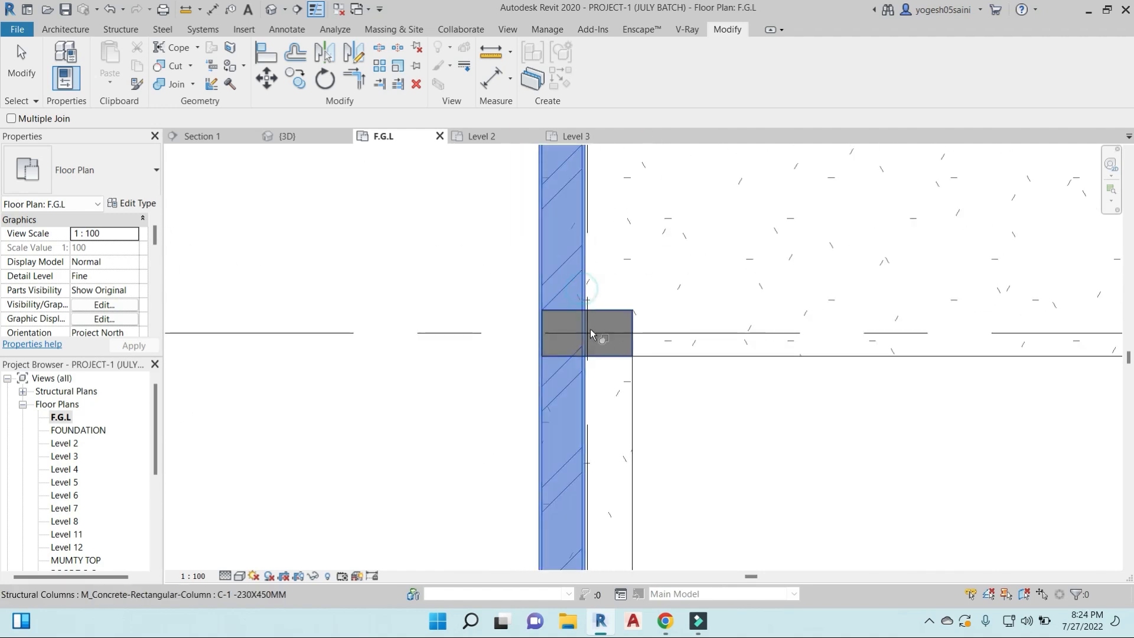
left_click(594, 354)
scroll(587, 354, "up", 3)
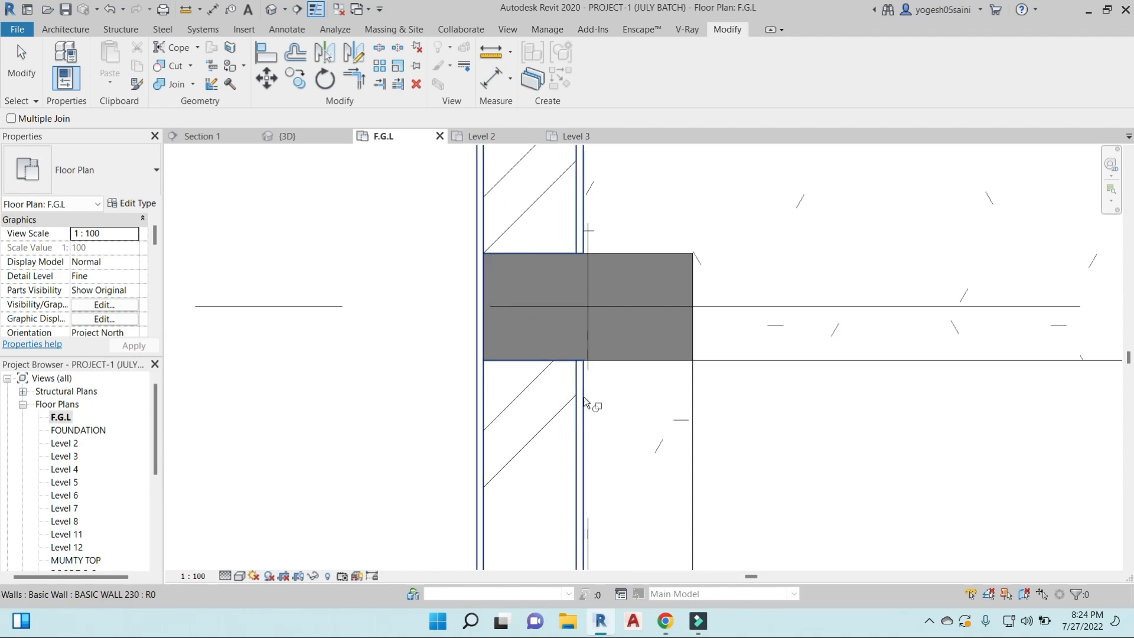
- Join the geometry of the building's southwest corner column with the south exterior wall
scroll(582, 389, "down", 3)
scroll(583, 373, "down", 3)
middle_click_drag(631, 361, 628, 88)
scroll(593, 368, "up", 5)
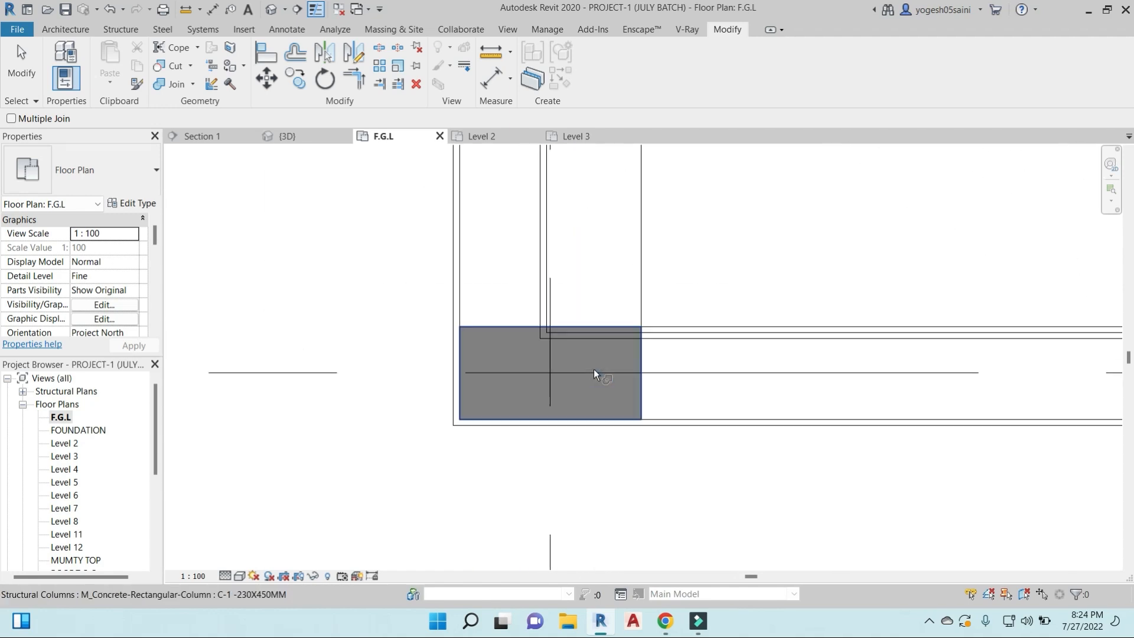
left_click(642, 395)
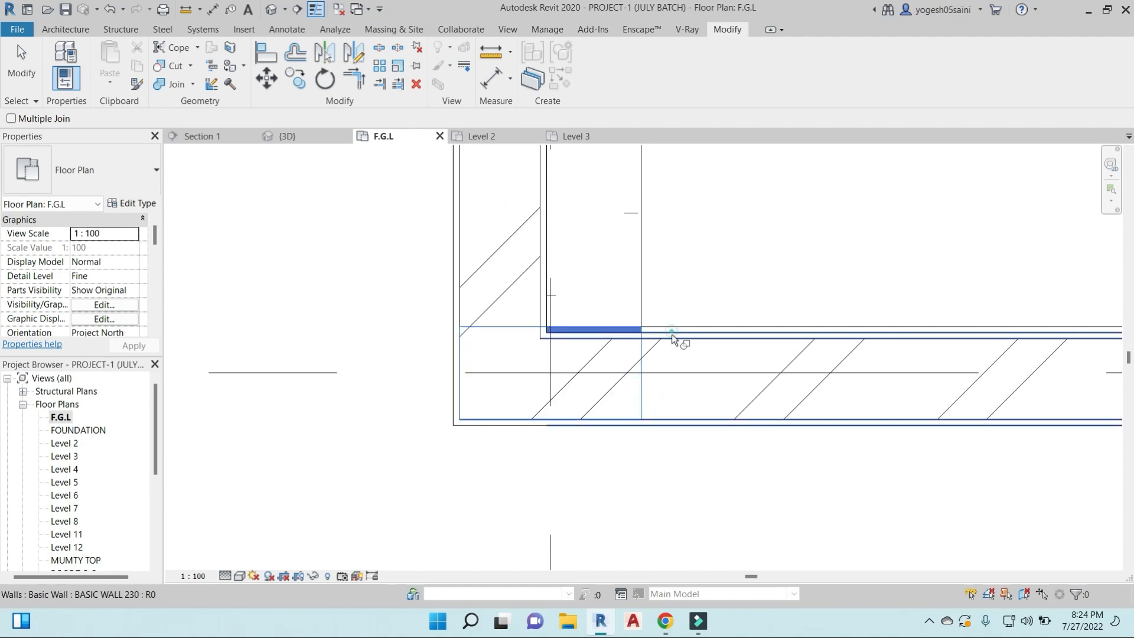
left_click(672, 335)
left_click(568, 327)
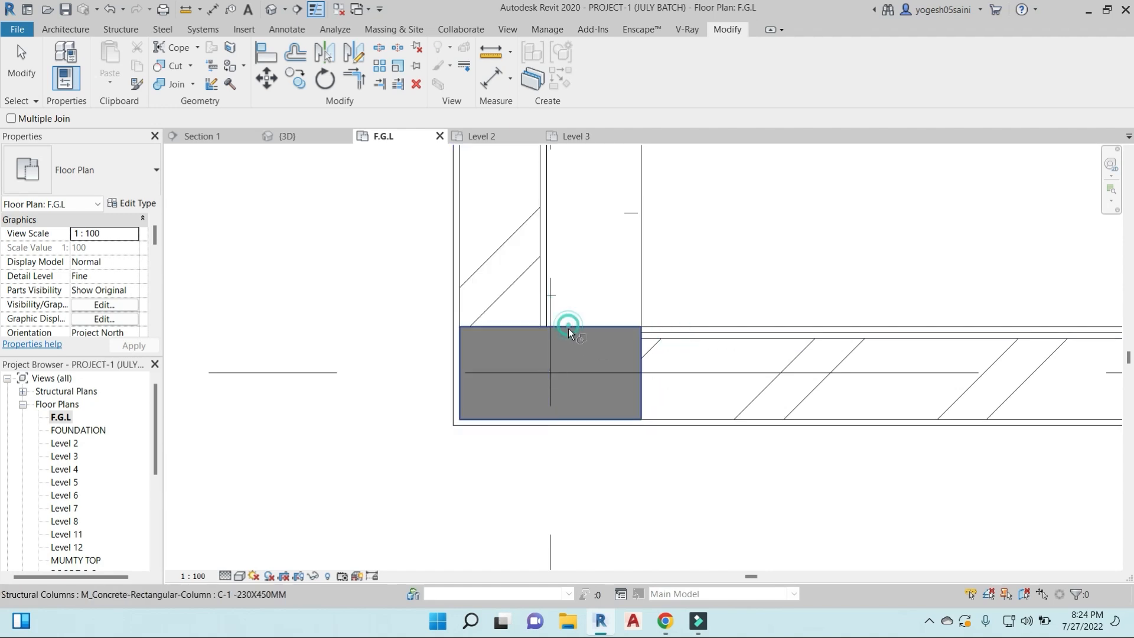
scroll(571, 325, "down", 2)
middle_click_drag(629, 335, 528, 369)
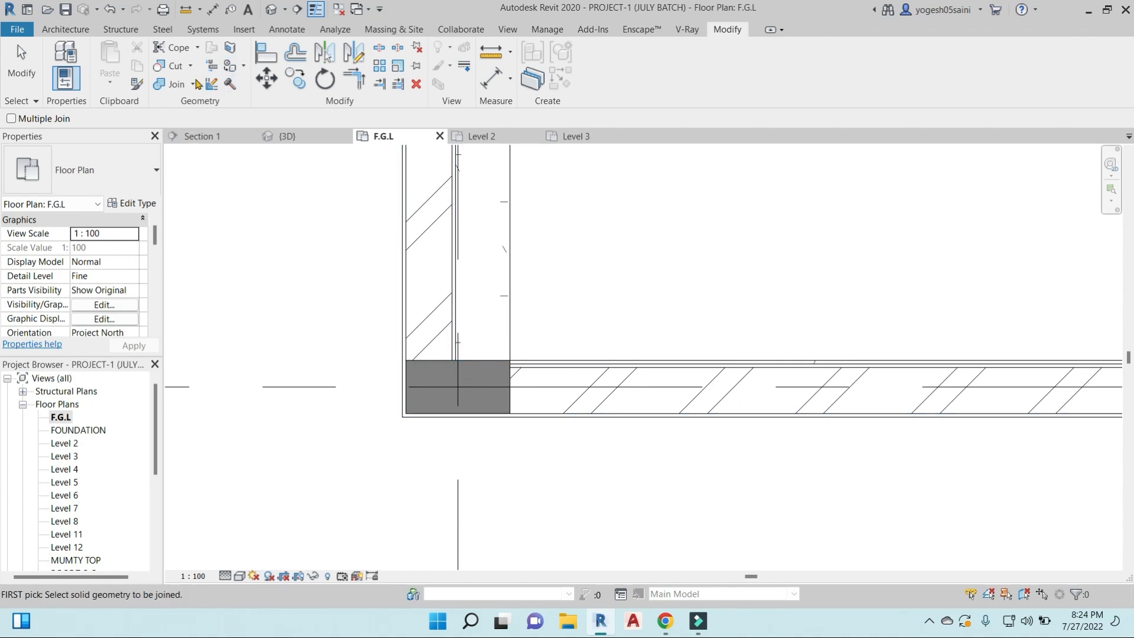
- Unjoin the 150 CON. SLAB floor at the southwest corner, deleting the dimensions whose references become invalid
left_click(193, 84)
left_click(212, 170)
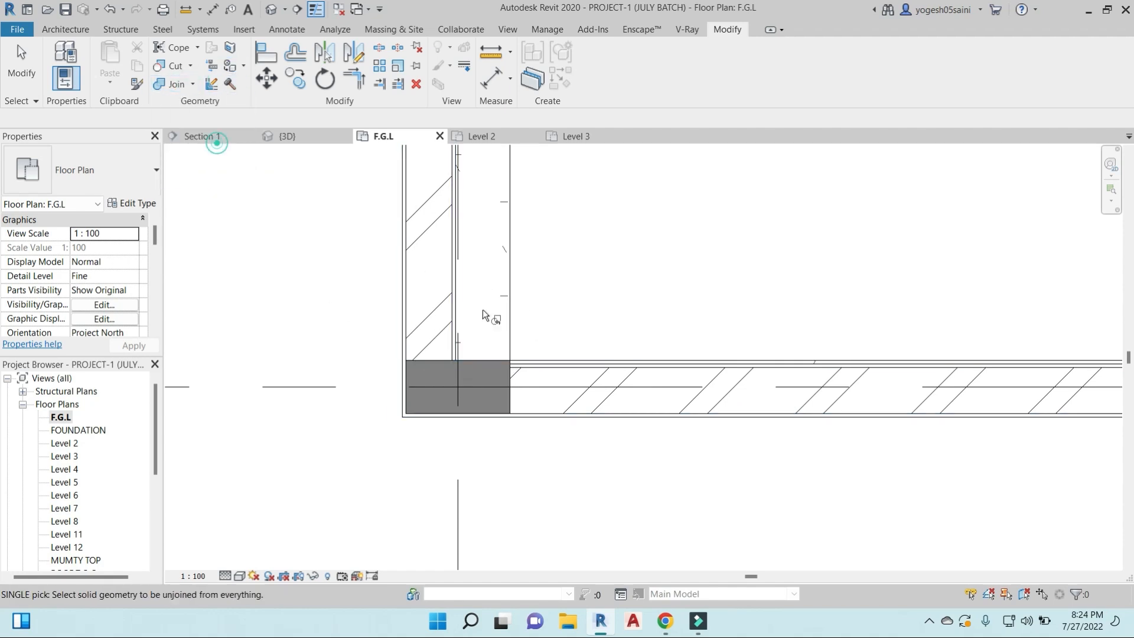
left_click(454, 320)
left_click(482, 360)
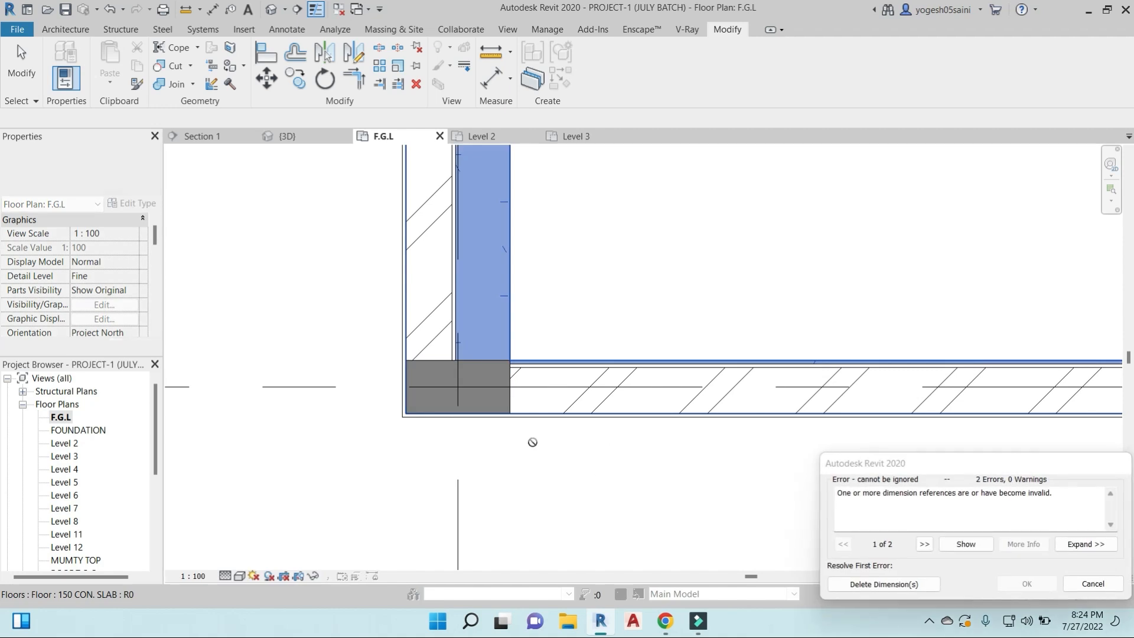
left_click(878, 584)
scroll(491, 381, "up", 4)
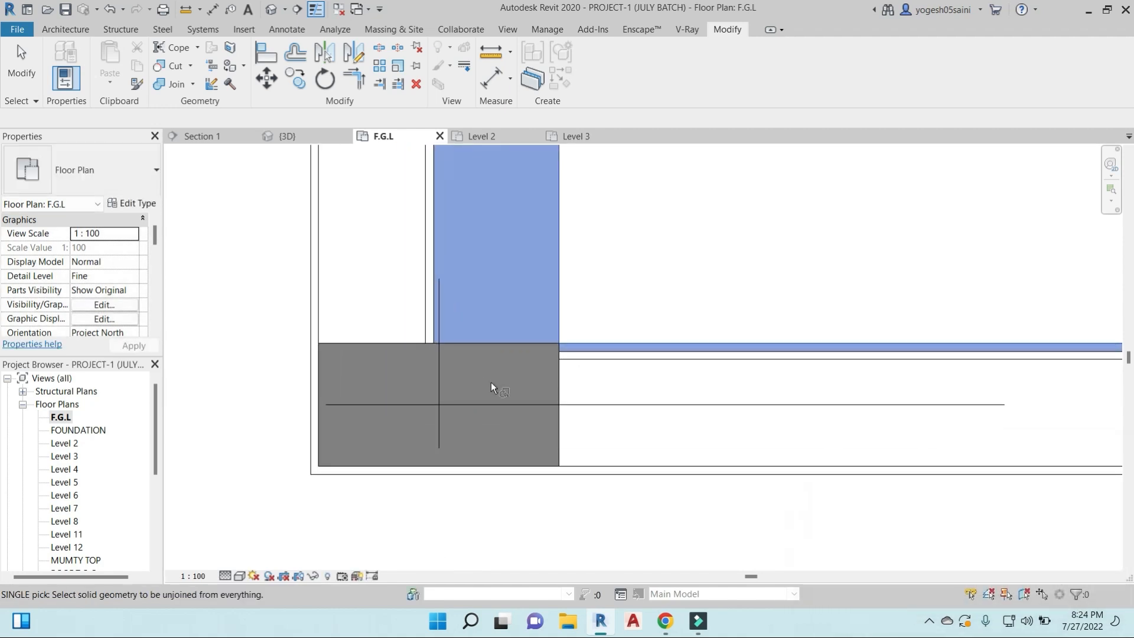
key("Escape")
- Try to unjoin the southwest corner column from its adjoining elements with Unjoin Geometry
left_click(194, 84)
left_click(190, 132)
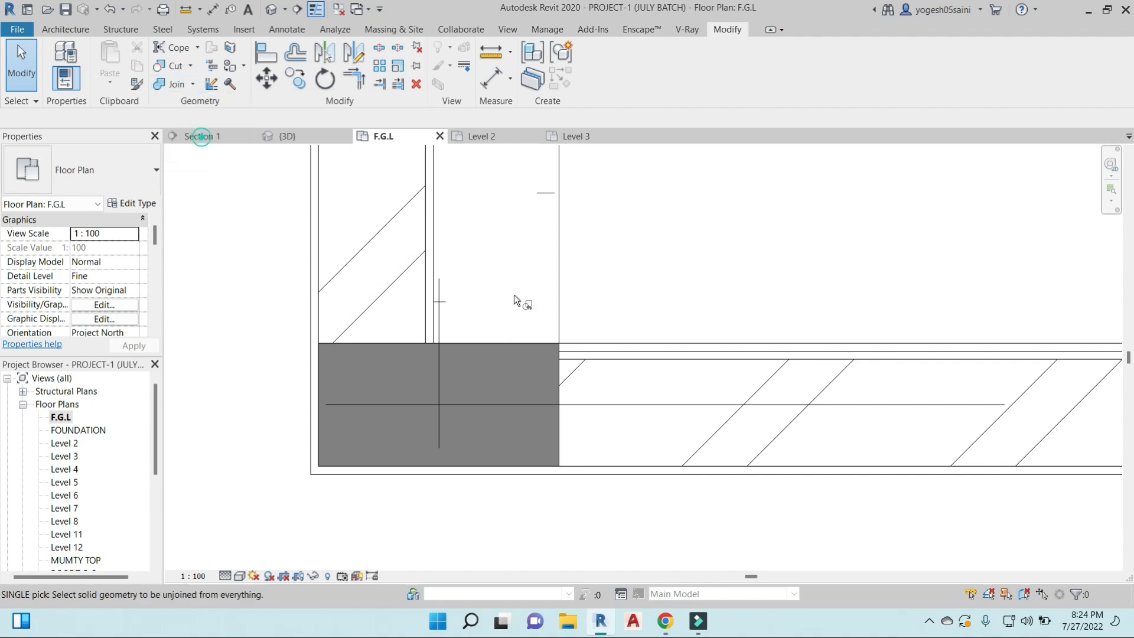
left_click(449, 348)
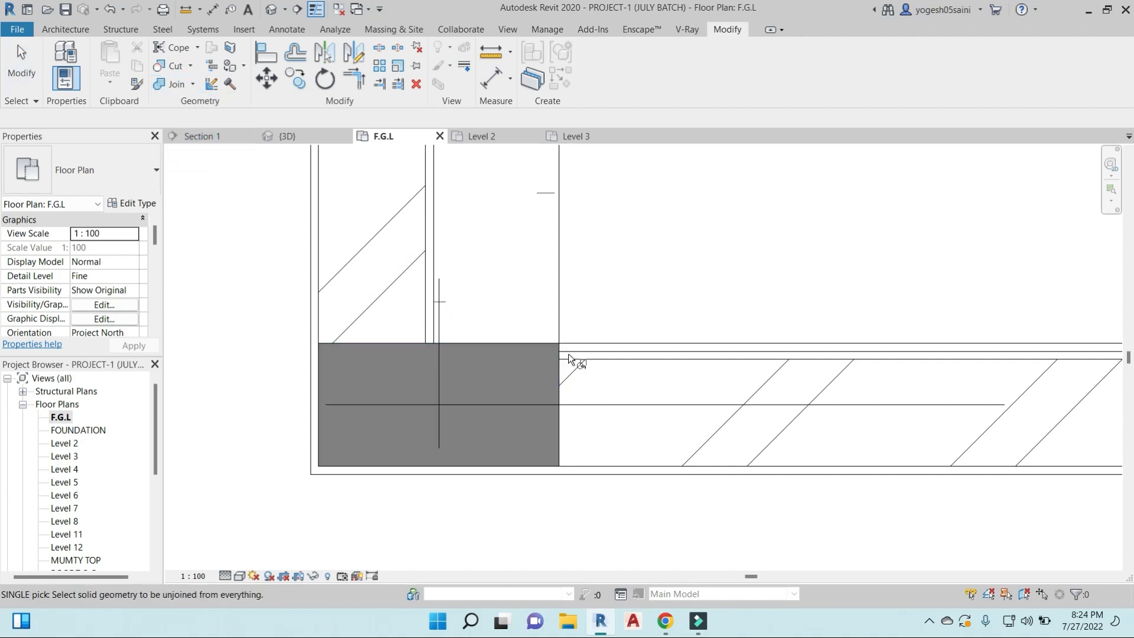
left_click(501, 346)
key("Escape")
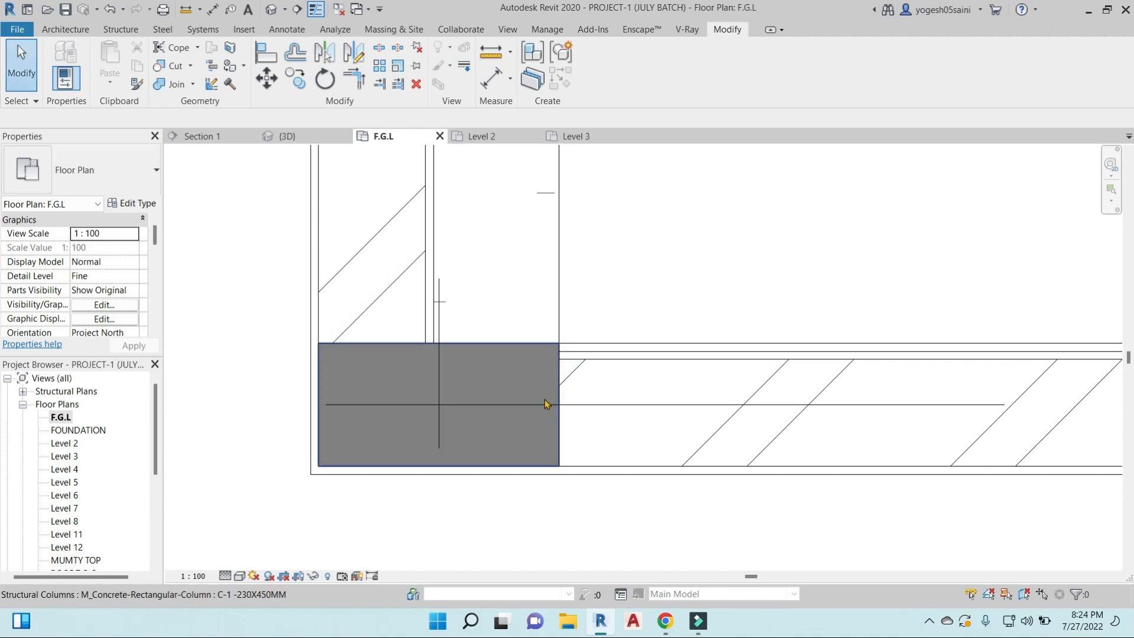
- Try to switch the join order of the southwest corner column and the south exterior wall
left_click(192, 86)
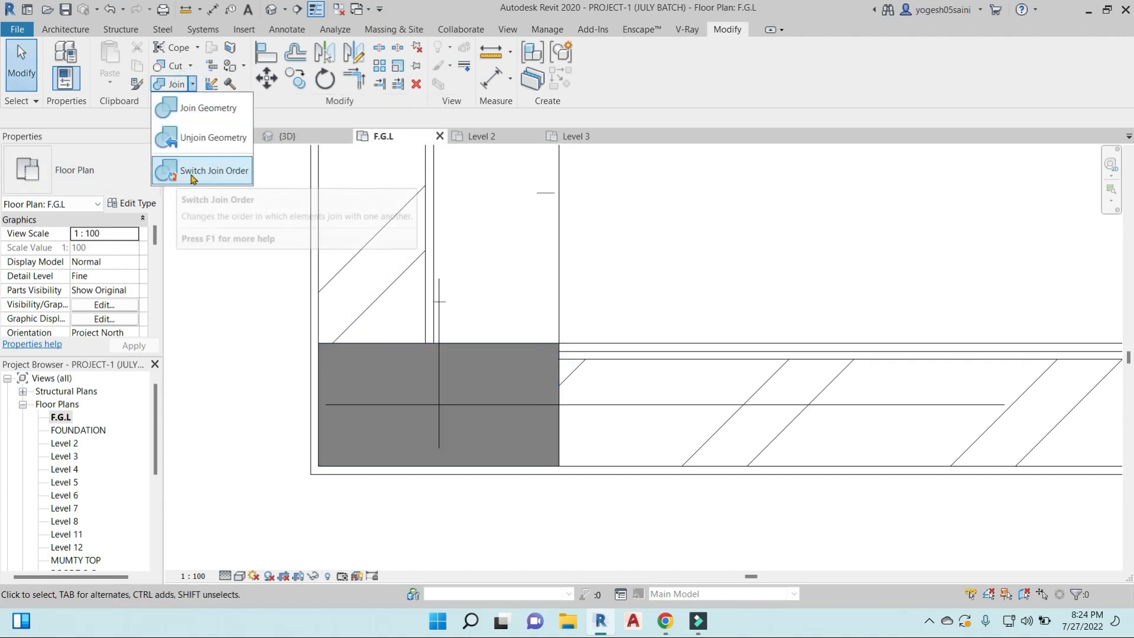
left_click(217, 171)
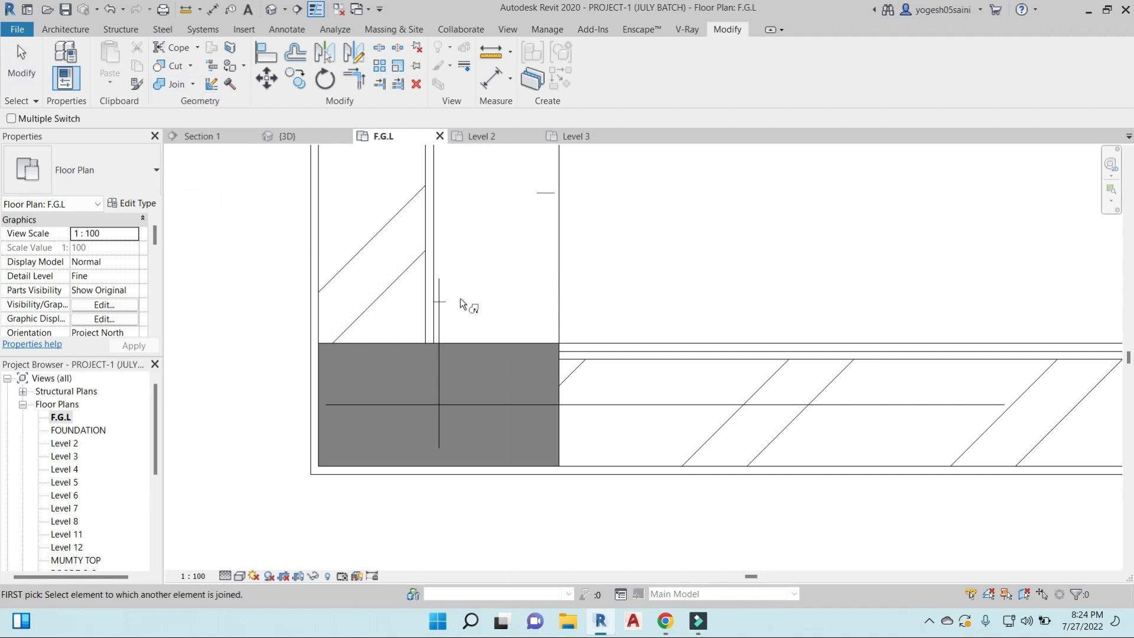
left_click(531, 345)
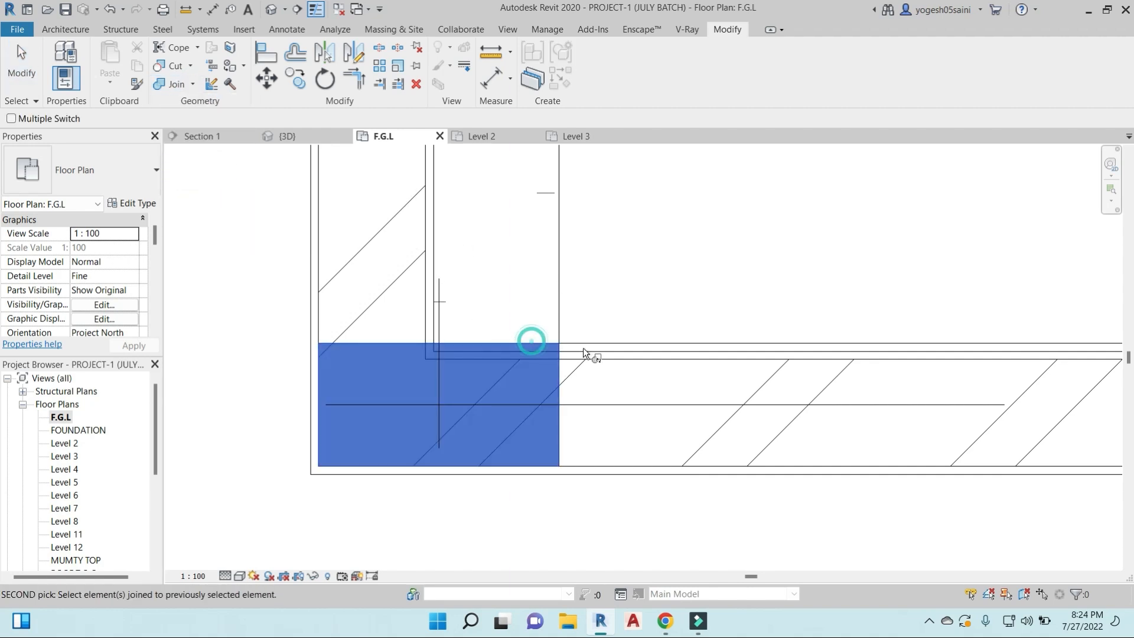
left_click(581, 355)
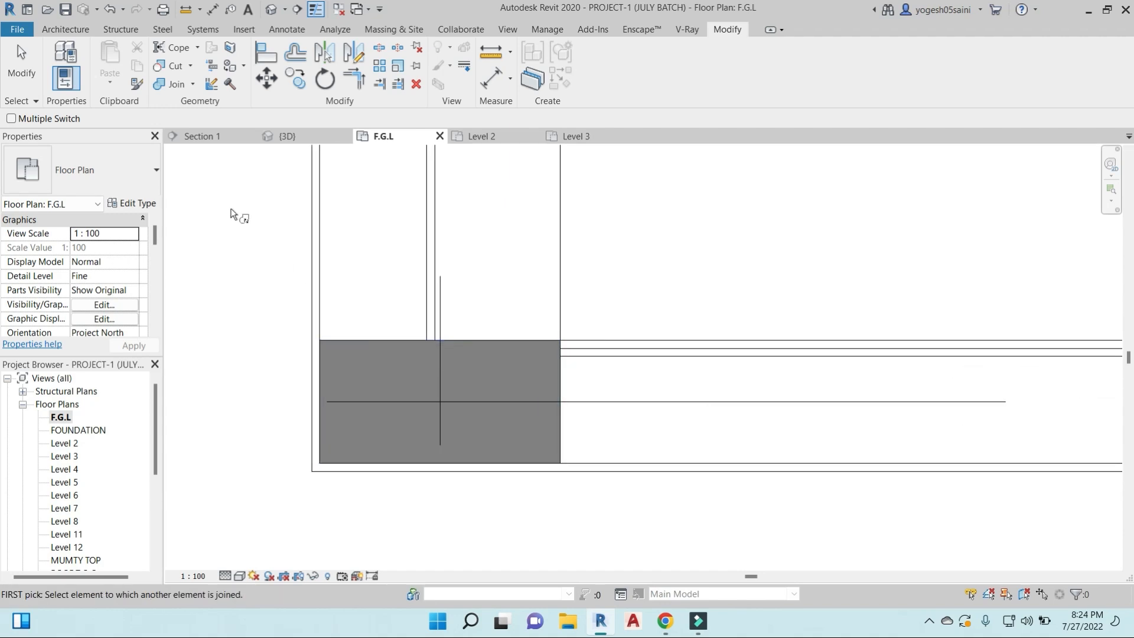
- Try to unjoin the southwest corner column from everything it is joined to
left_click(192, 66)
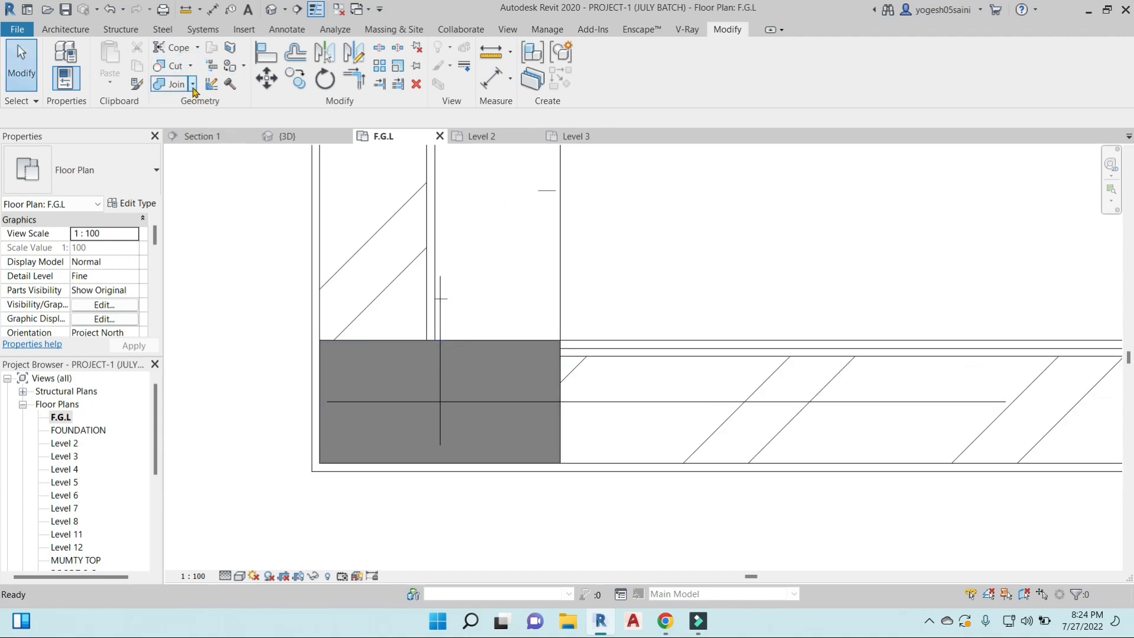
left_click(192, 84)
left_click(200, 142)
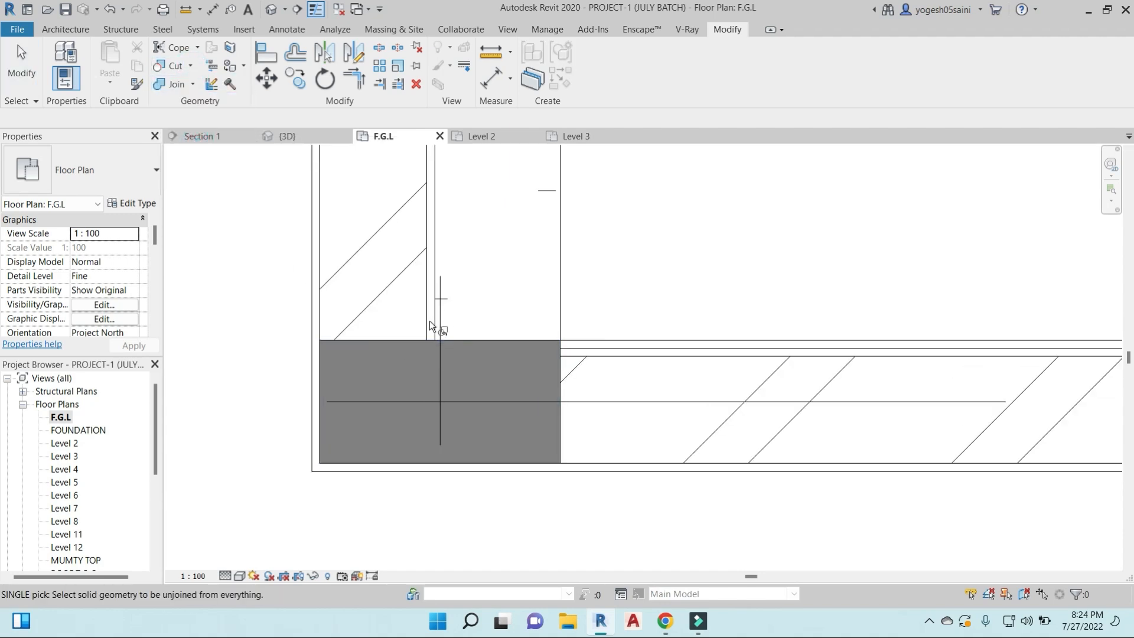
left_click(480, 339)
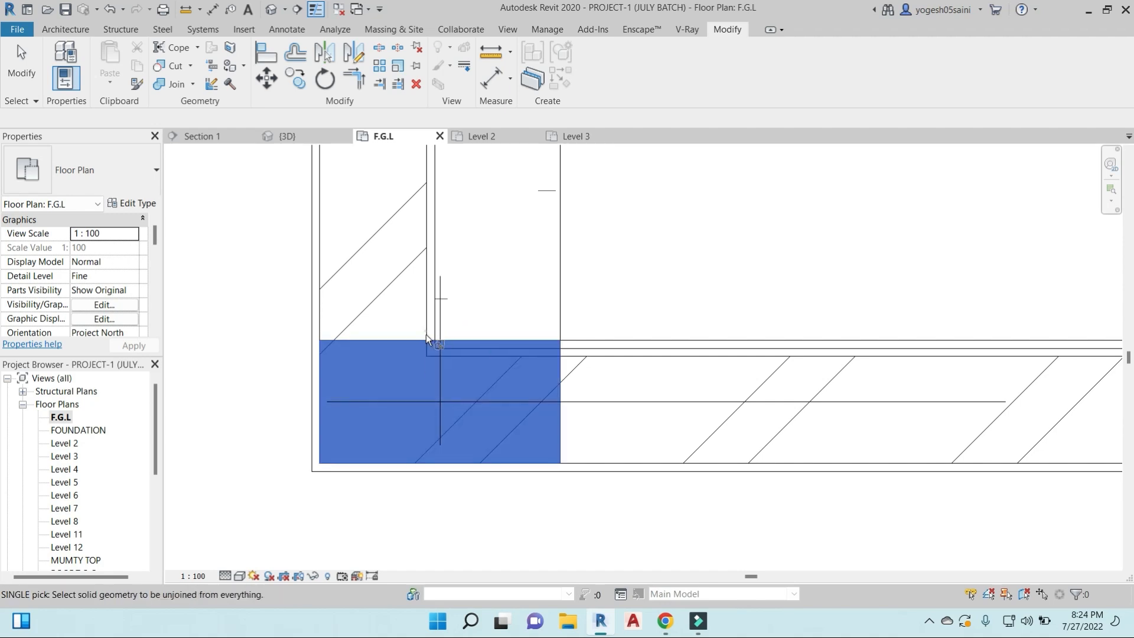
- Try to unjoin the next C-1 230X450MM column east of the corner along the south exterior wall
scroll(481, 364, "down", 3)
scroll(505, 364, "down", 3)
middle_click_drag(620, 395, 424, 374)
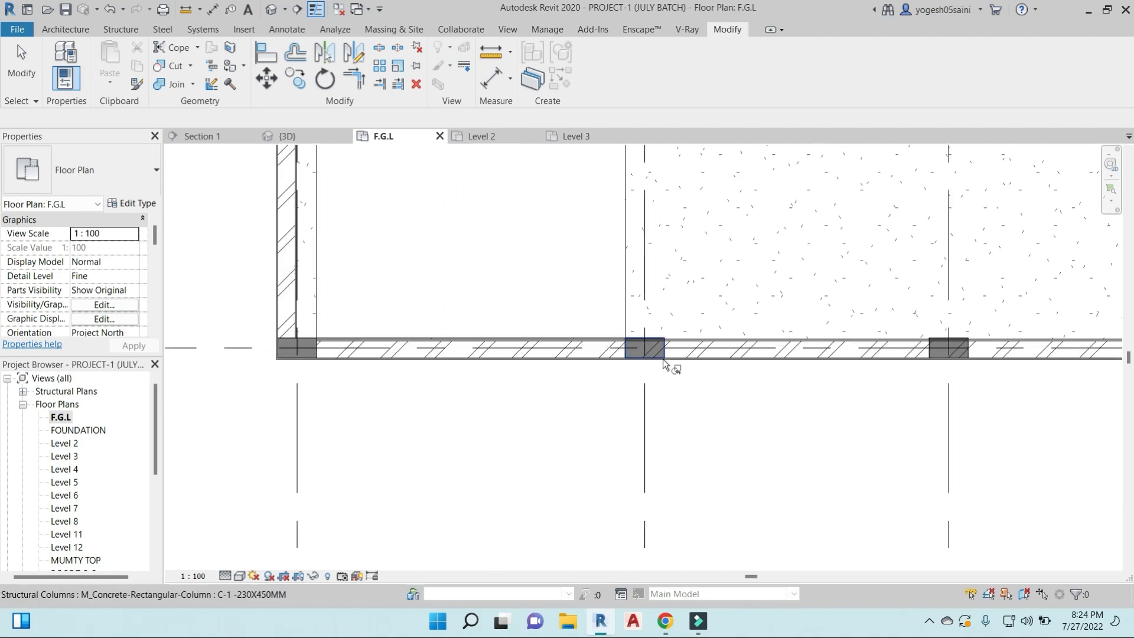
scroll(662, 356, "up", 3)
left_click(689, 310)
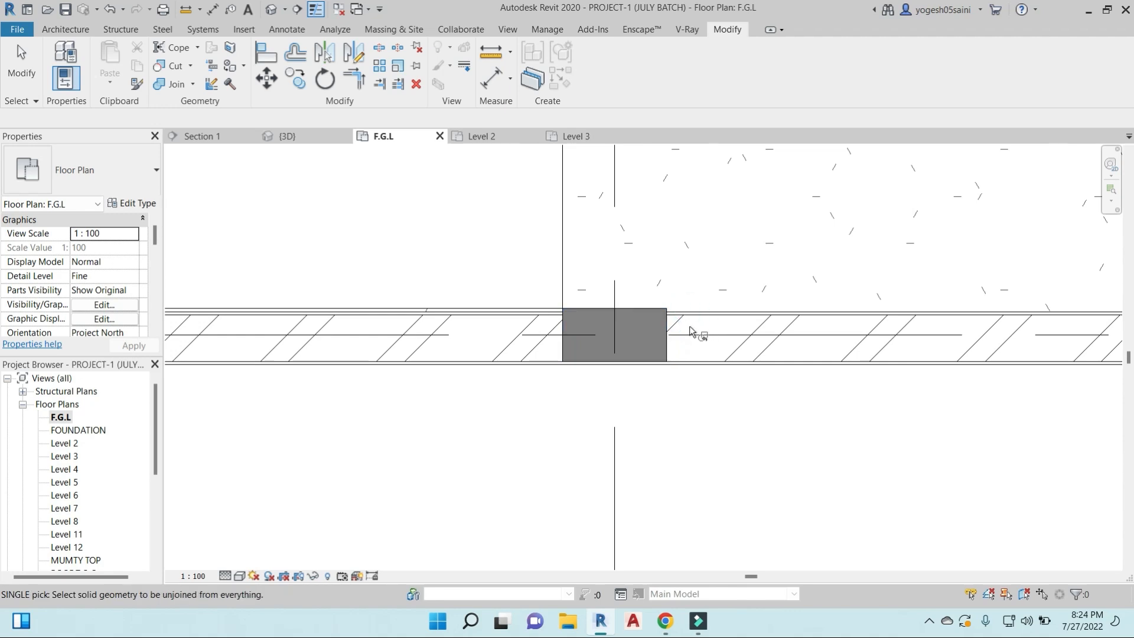
- Try Unjoin Geometry again on that second south-wall column and on the wall at both of its sides
left_click(187, 84)
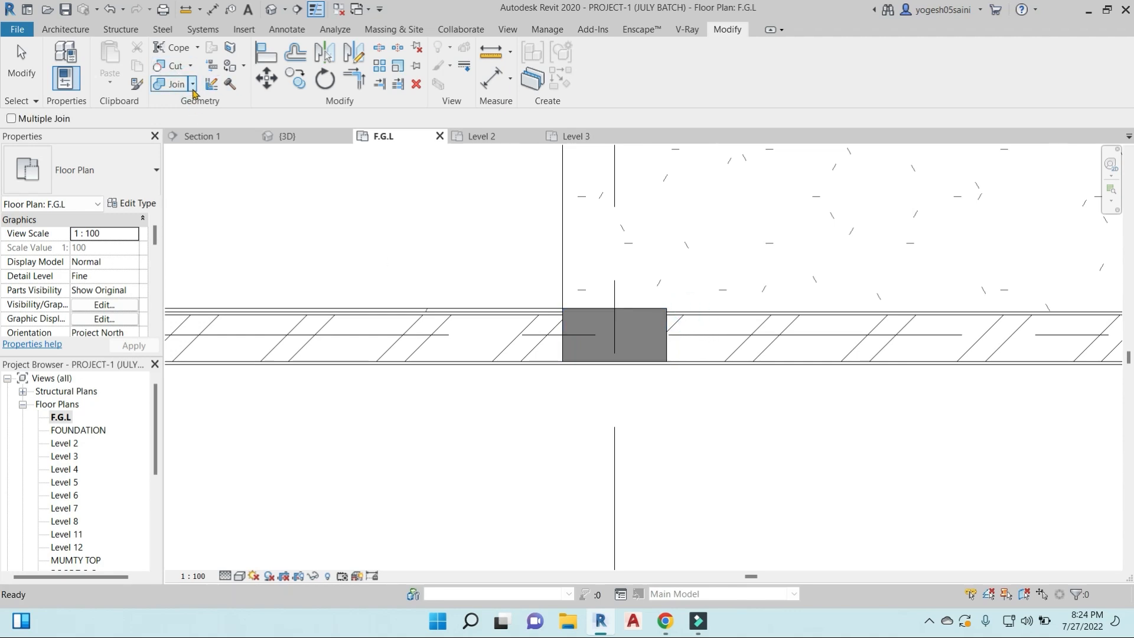
left_click(193, 83)
left_click(188, 133)
left_click(664, 326)
left_click(691, 313)
left_click(565, 313)
left_click(541, 314)
scroll(586, 322, "down", 1)
scroll(606, 330, "up", 7)
key("Escape")
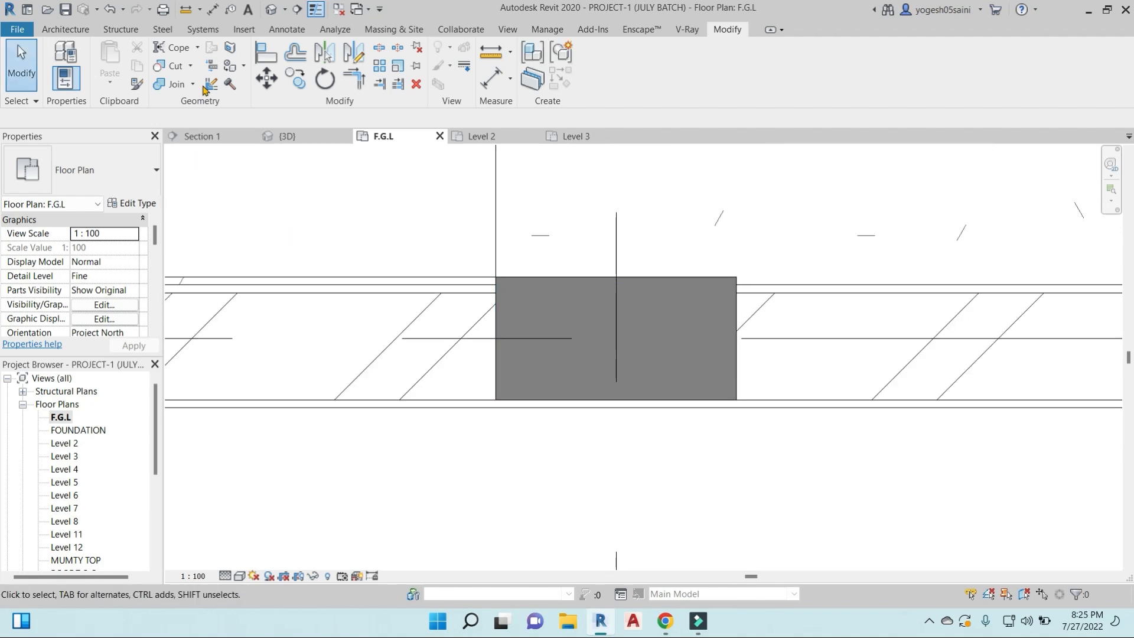
- Try to switch the join order of the second column and the south exterior wall, then leave the command
left_click(194, 88)
left_click(195, 171)
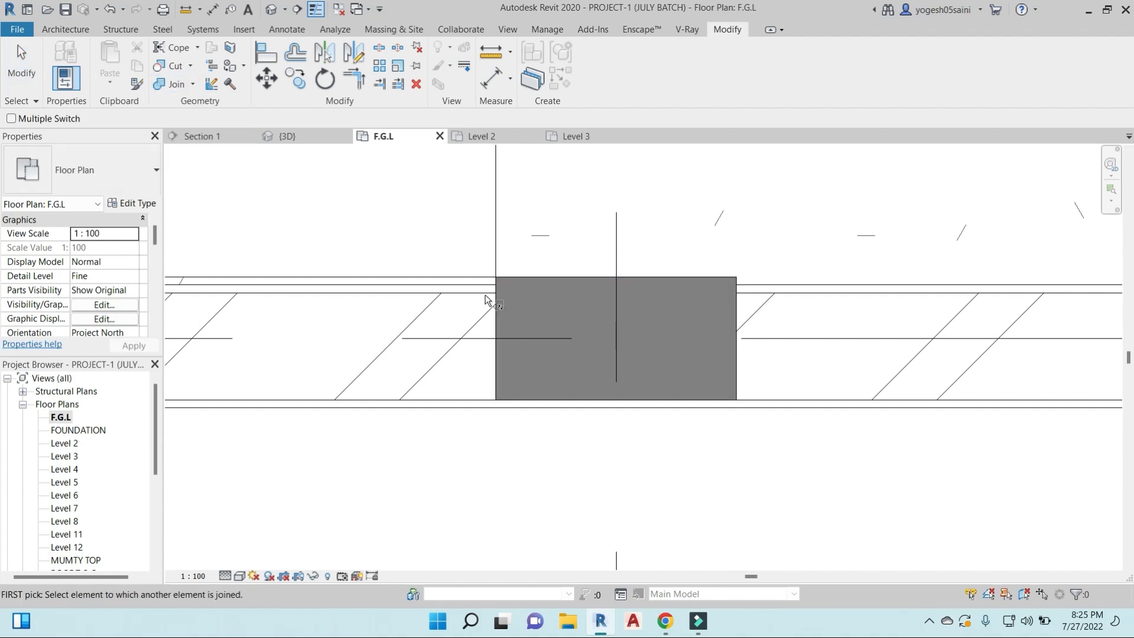
left_click(534, 276)
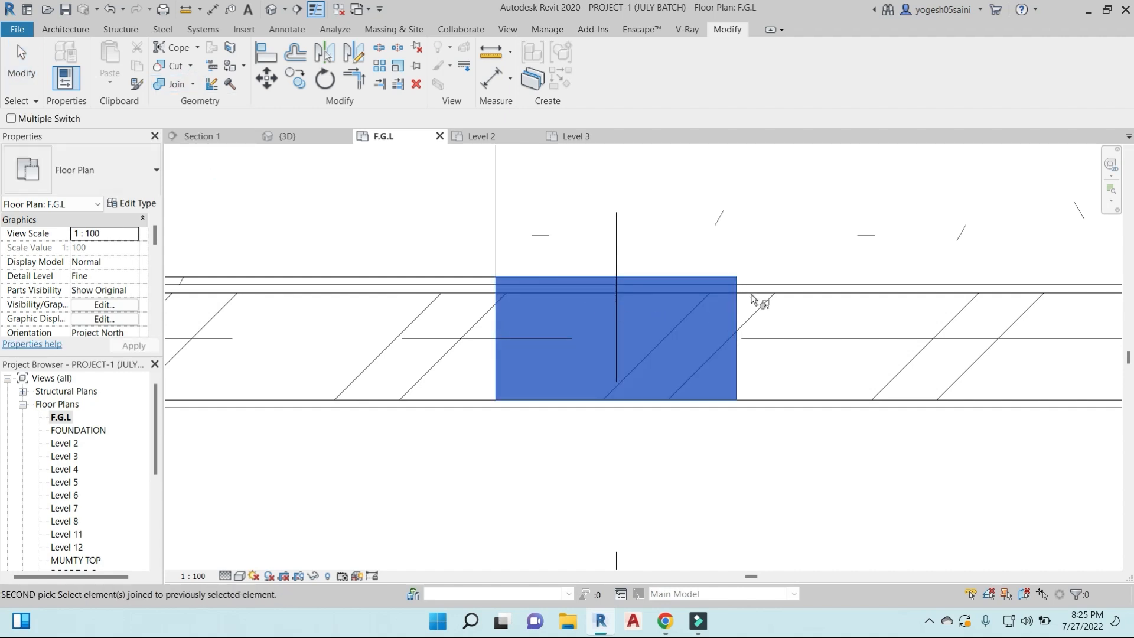
left_click(751, 408)
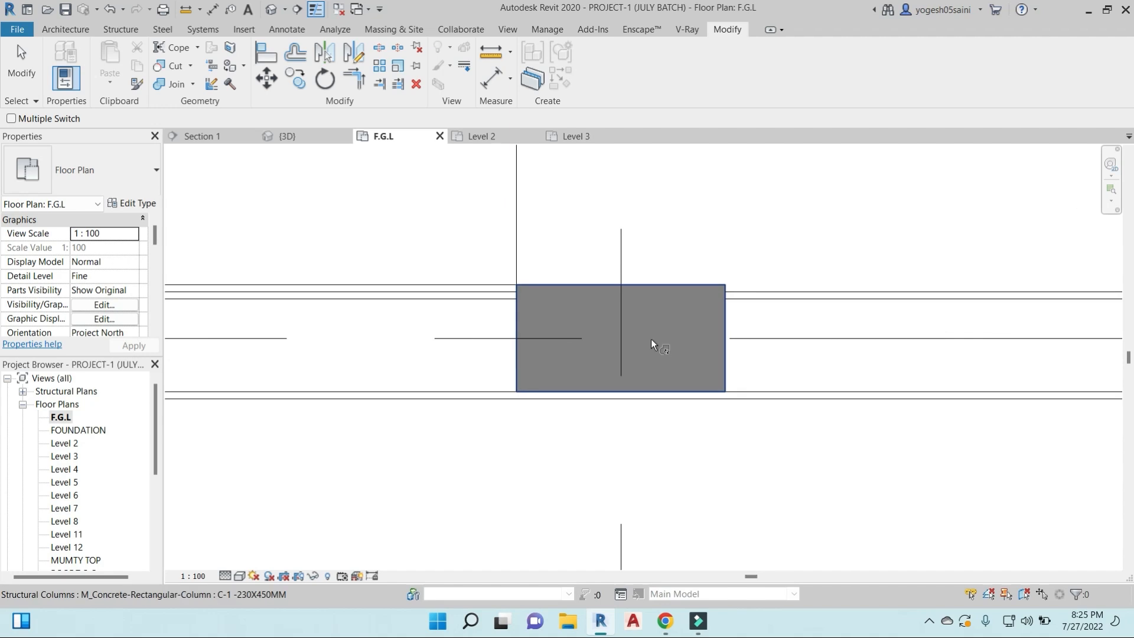
scroll(651, 338, "down", 5)
middle_click_drag(651, 332, 590, 365)
scroll(489, 337, "up", 4)
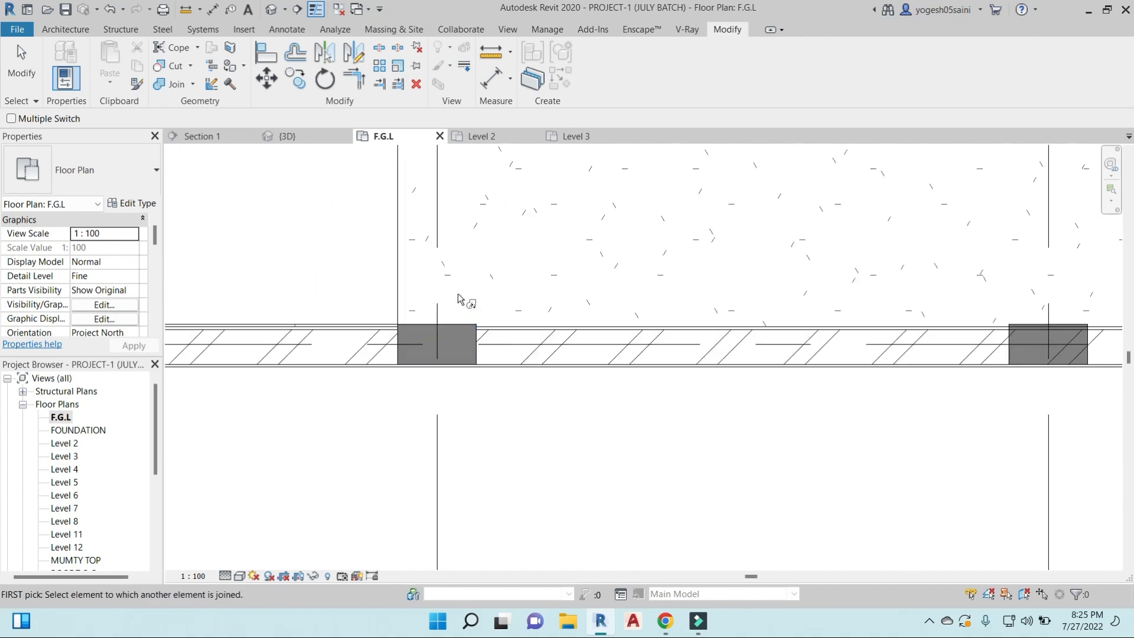
scroll(473, 279, "down", 2)
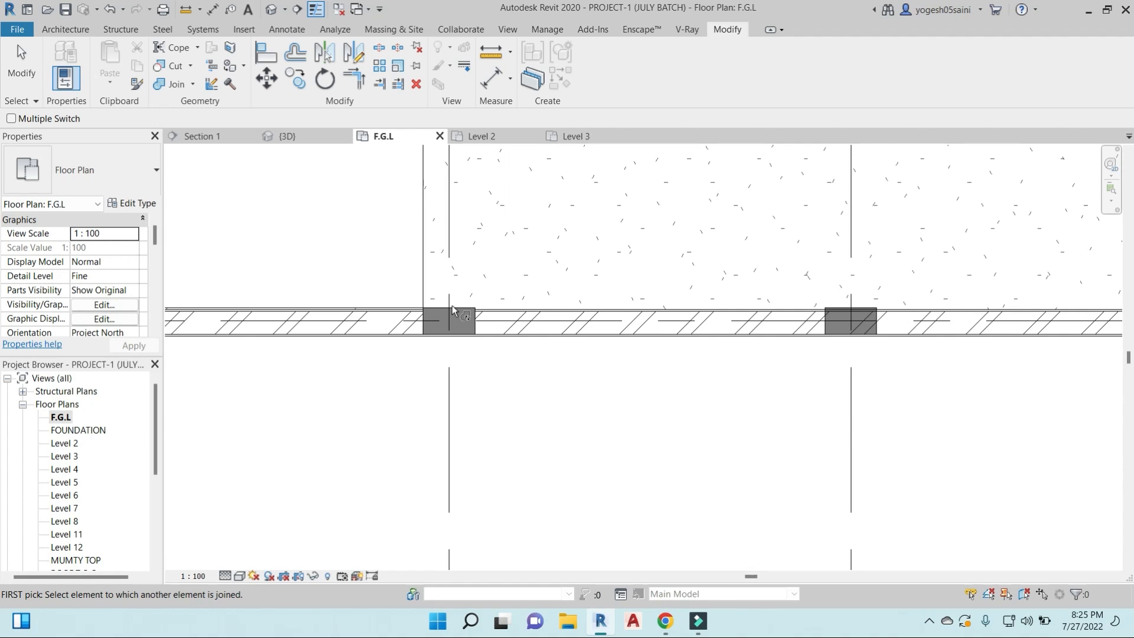
scroll(452, 310, "down", 6)
key("Escape")
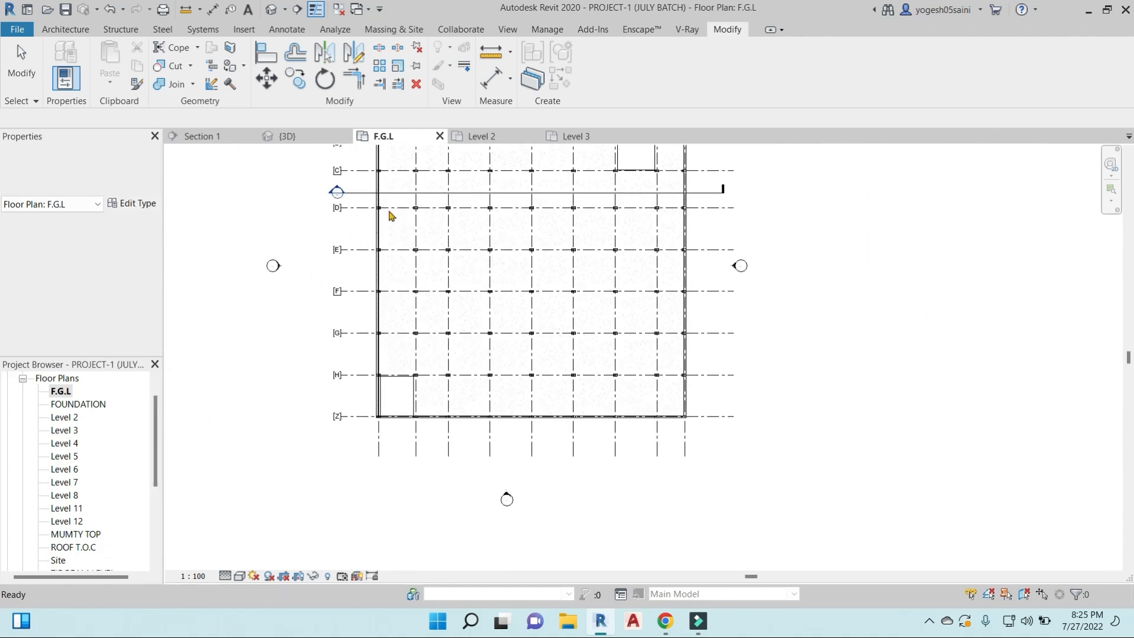
- Open Section 1 from its section head and examine where the exterior wall meets the slab and its 230X750 edge beam
scroll(338, 189, "up", 3)
double_click(337, 193)
scroll(664, 242, "up", 10)
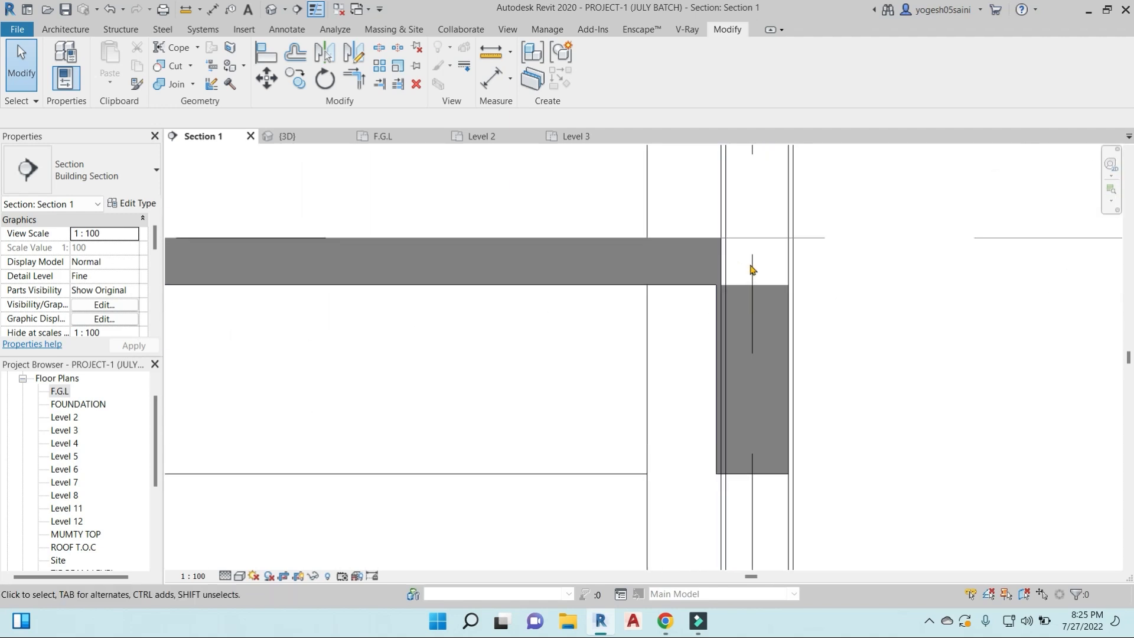
left_click(775, 291)
key("Escape")
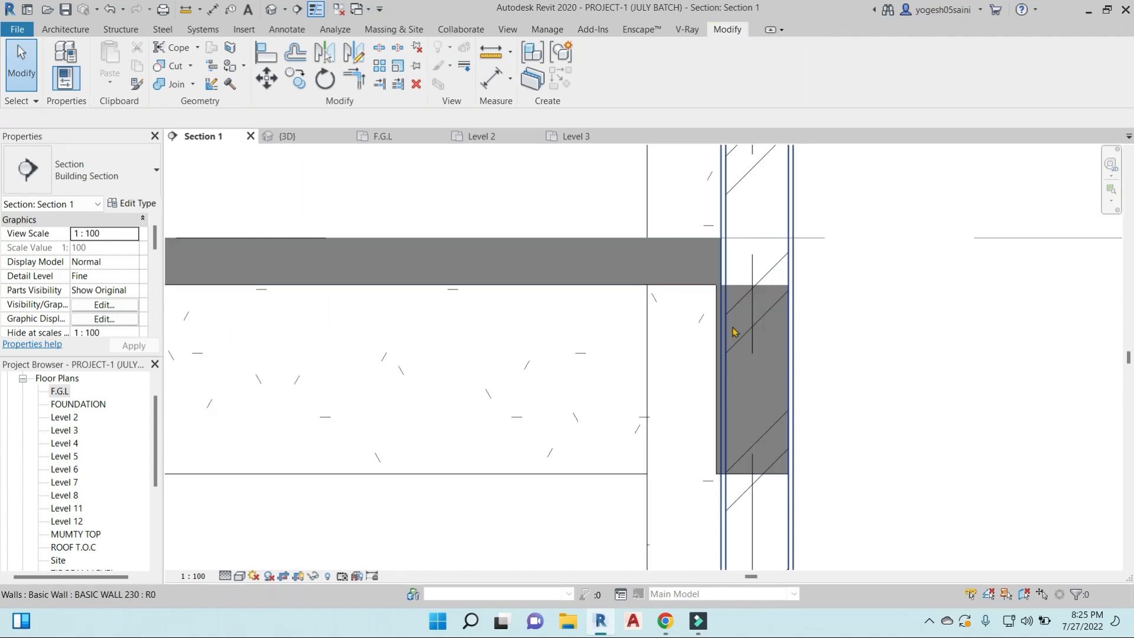
left_click(717, 378)
key("Escape")
scroll(723, 405, "up", 3)
scroll(692, 317, "down", 4)
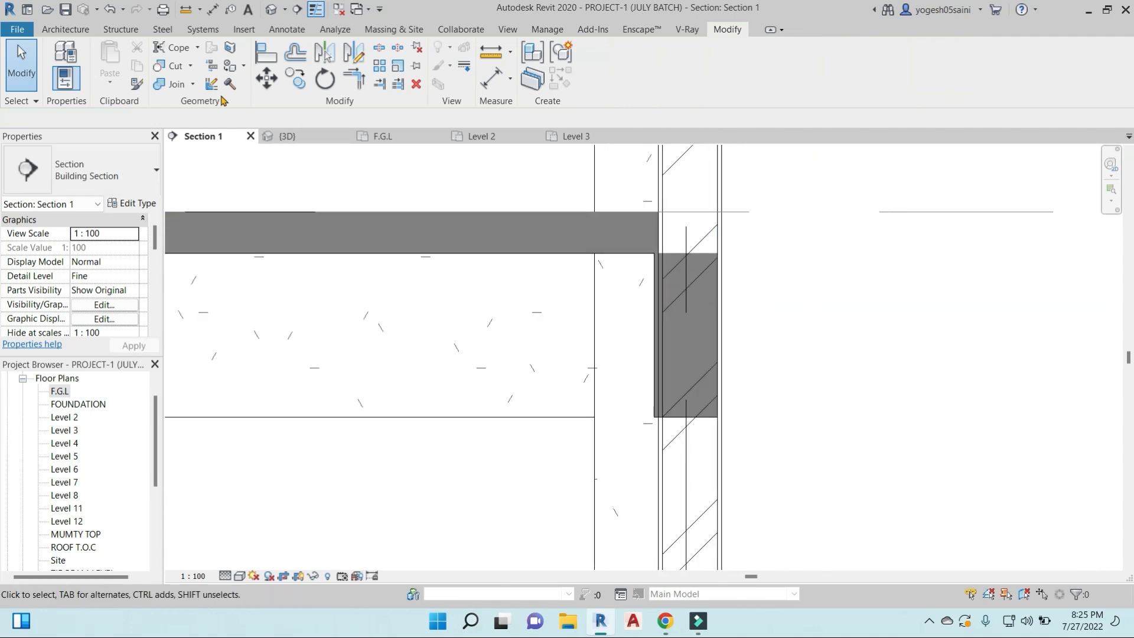
- Join the BASIC WALL 230 exterior wall with the 230X750 edge beam at the 32000 level using Join Geometry
left_click(196, 87)
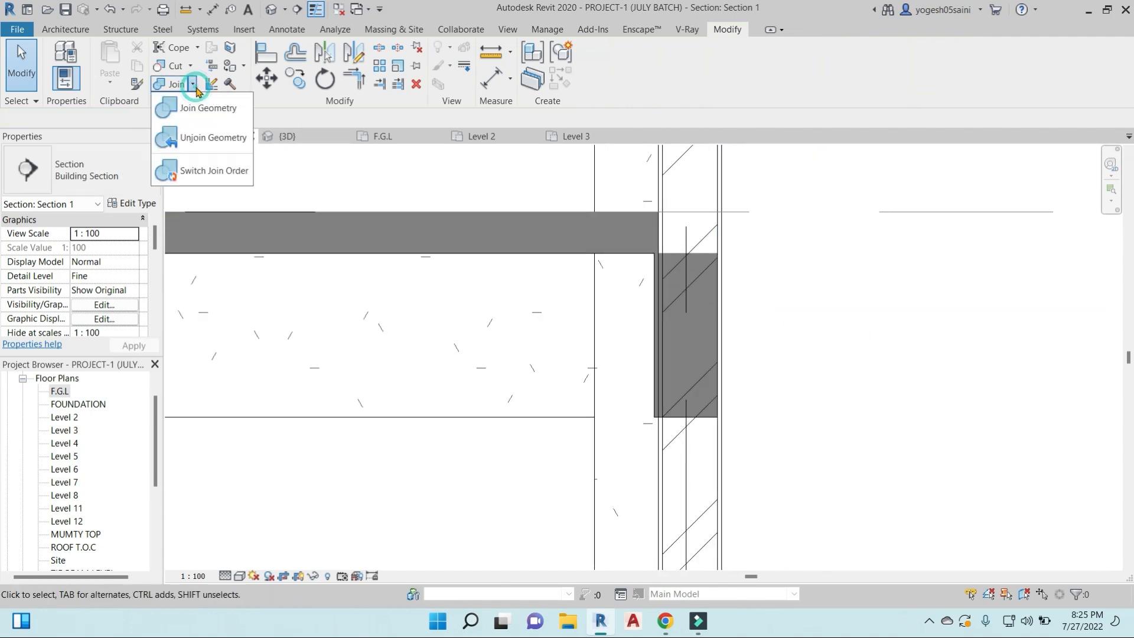
left_click(214, 110)
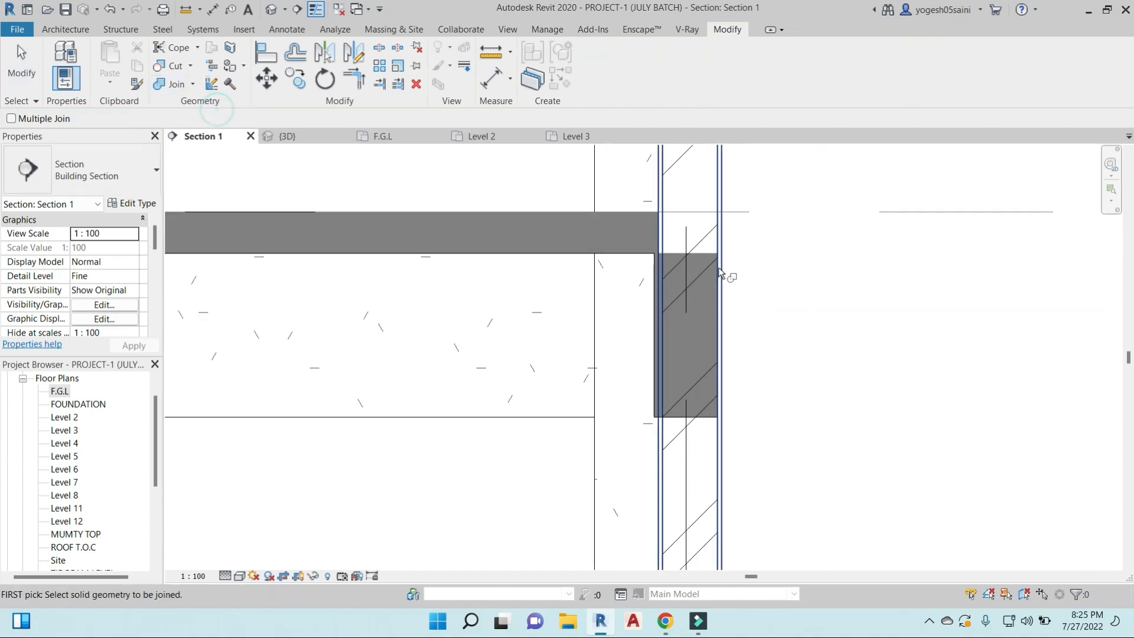
scroll(722, 288, "up", 2)
left_click(722, 299)
left_click(697, 329)
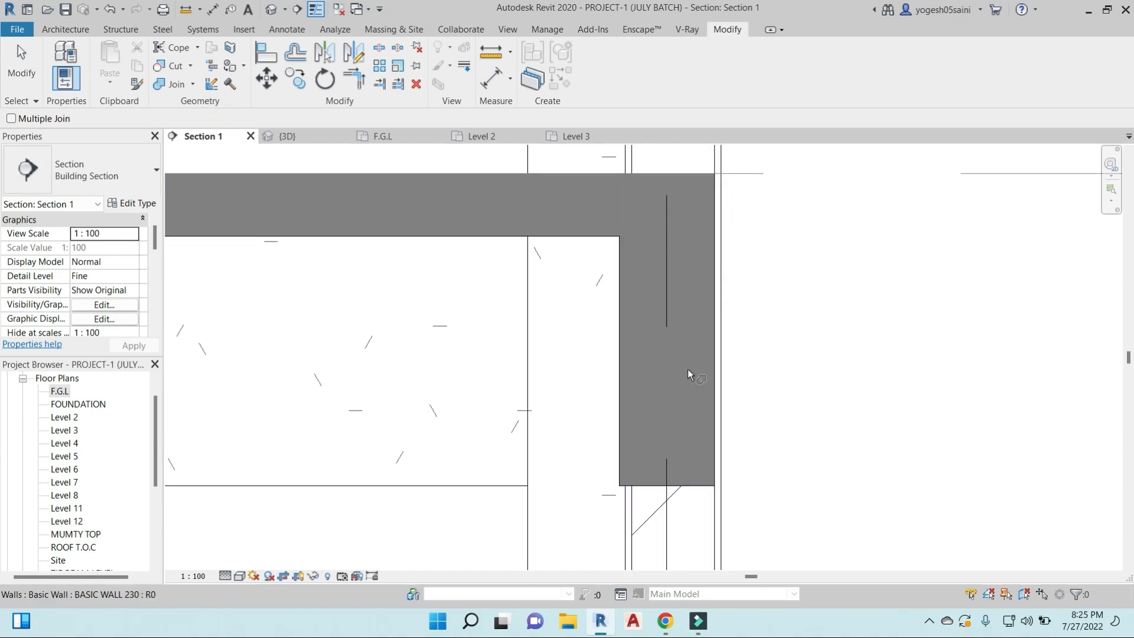
scroll(674, 320, "down", 3)
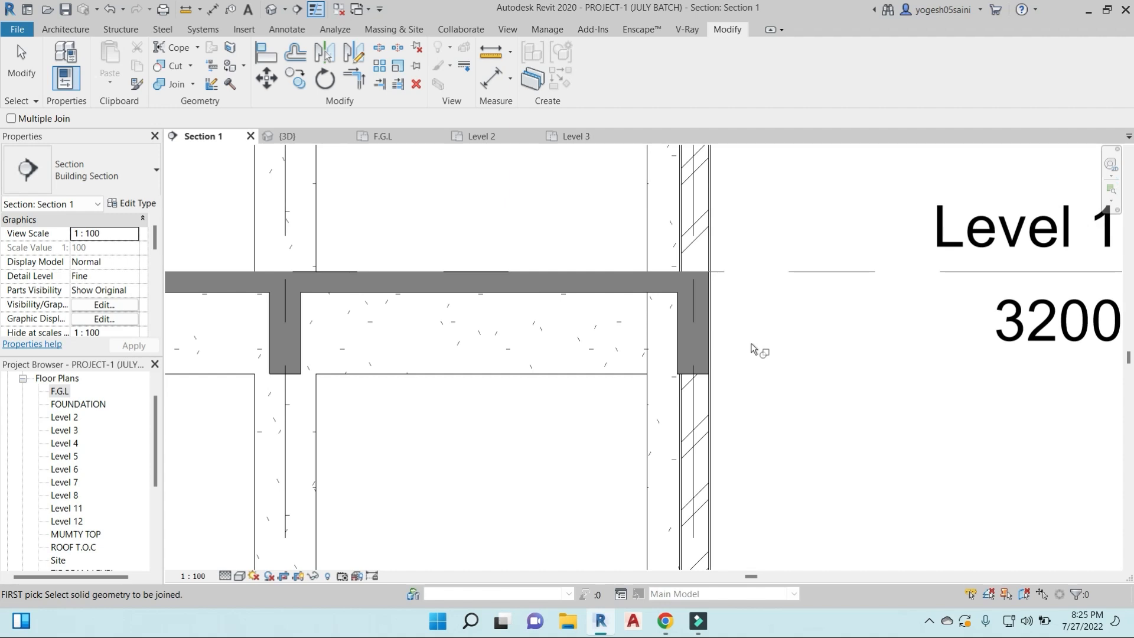
middle_click_drag(767, 338, 752, 333)
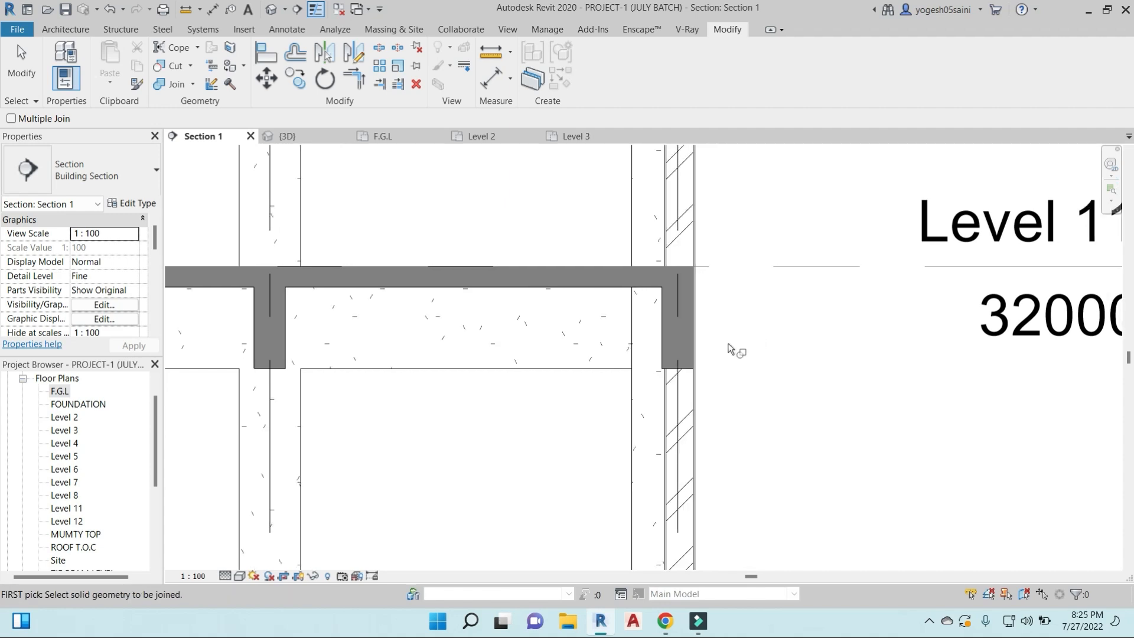
left_click(660, 291)
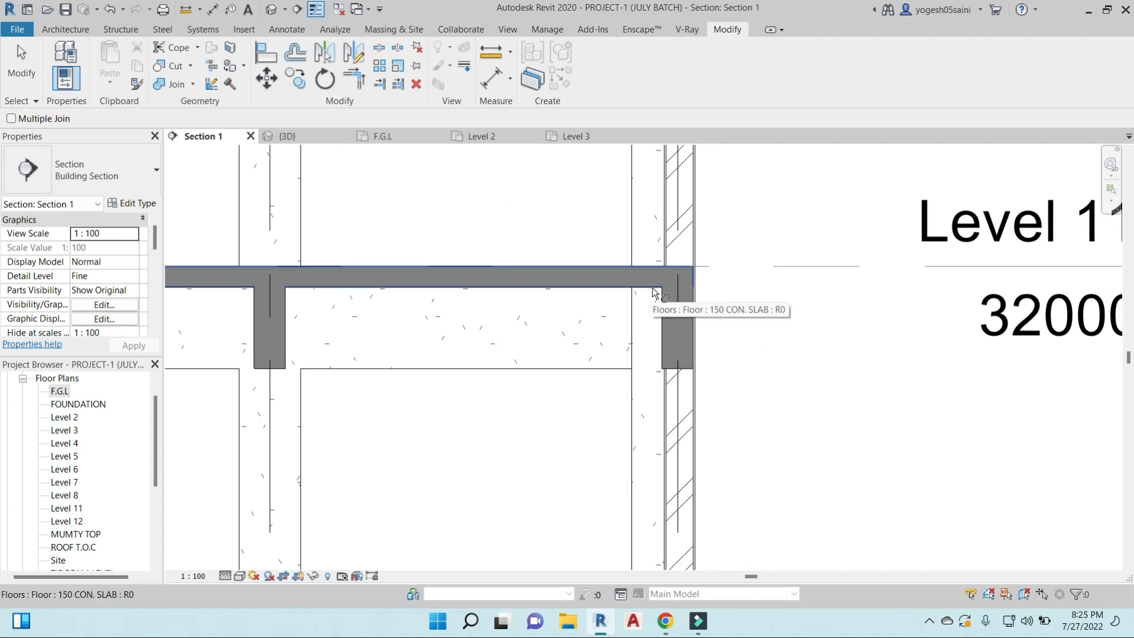
- Restart Join Geometry with Multiple Join enabled and join the exterior wall with the Level 8 edge beam
scroll(665, 293, "down", 3)
scroll(660, 458, "up", 5)
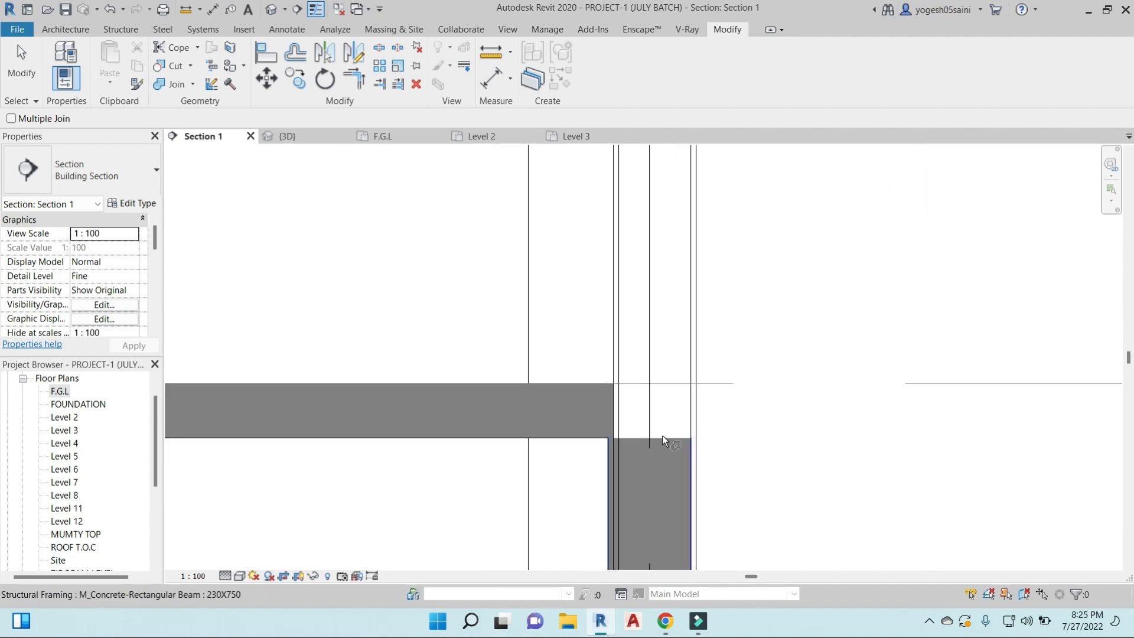
scroll(678, 412, "down", 3)
scroll(678, 412, "down", 2)
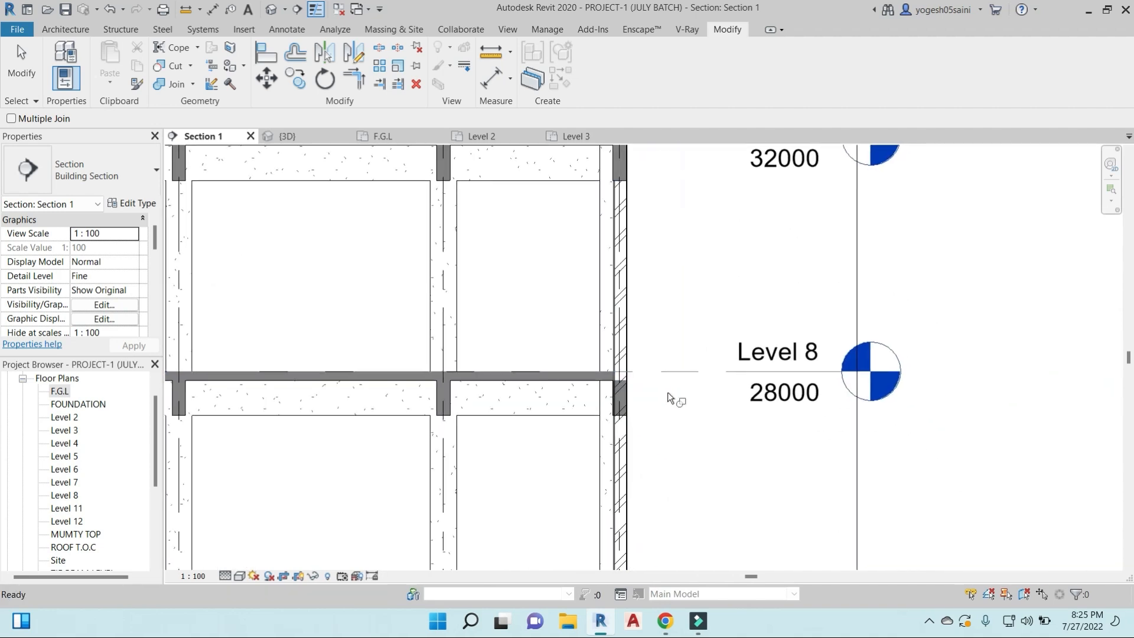
left_click(189, 85)
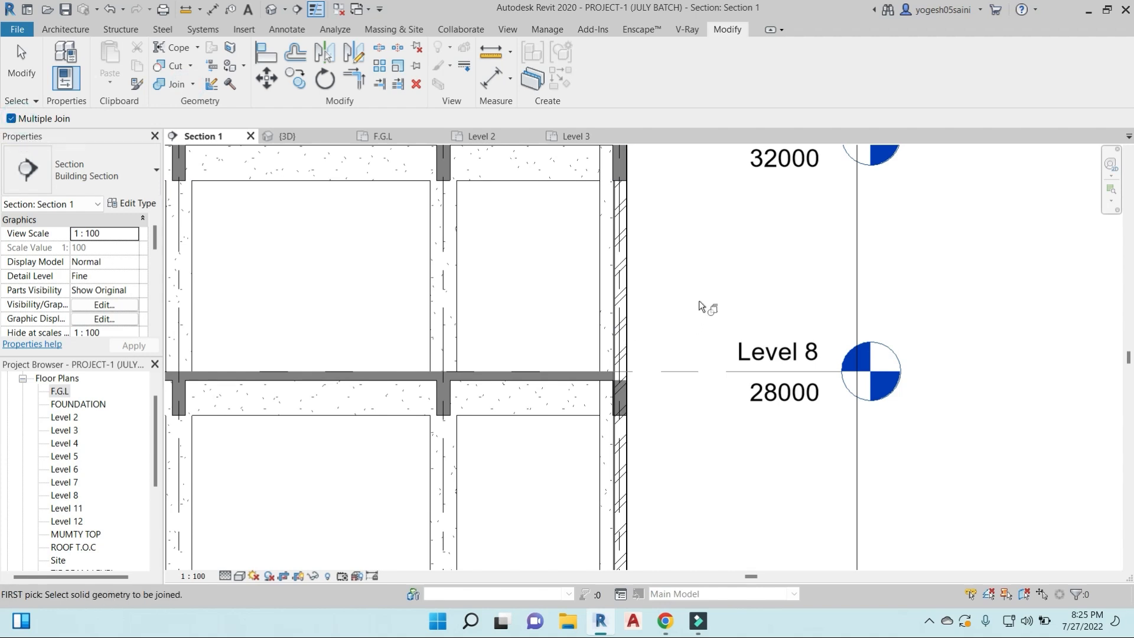
left_click(630, 289)
left_click(624, 413)
- Continue down the exterior wall, joining it with the 230X750 edge beams at Level 7, Level 6 and Level 5
middle_click_drag(697, 397, 713, 192)
left_click(642, 442)
middle_click_drag(658, 471, 699, 238)
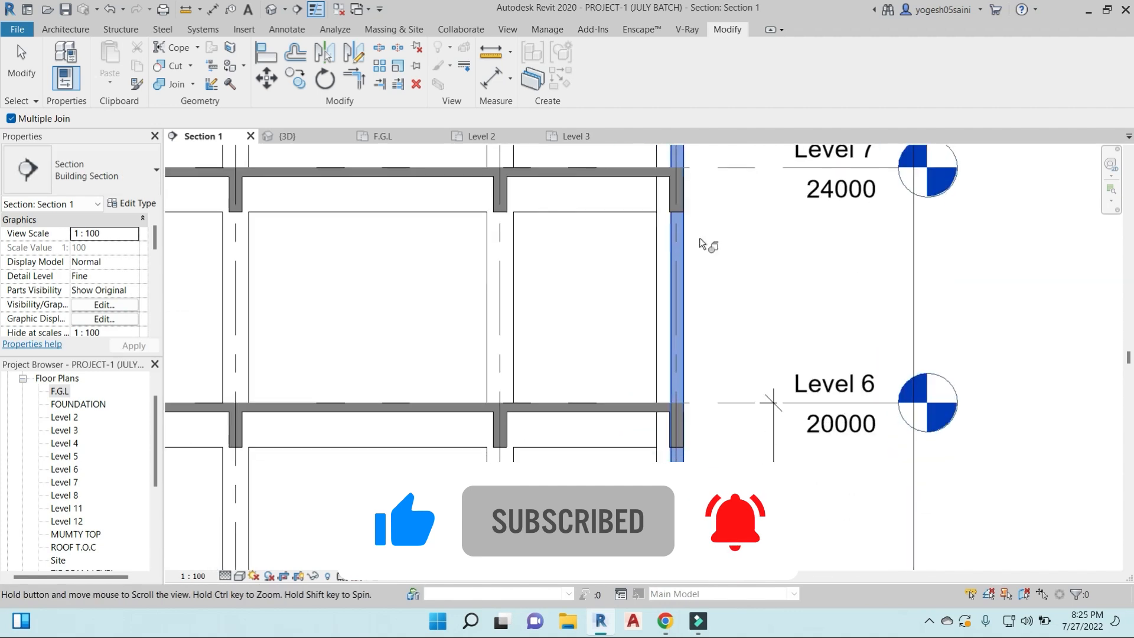
left_click(670, 444)
middle_click_drag(715, 480, 790, 197)
left_click(752, 392)
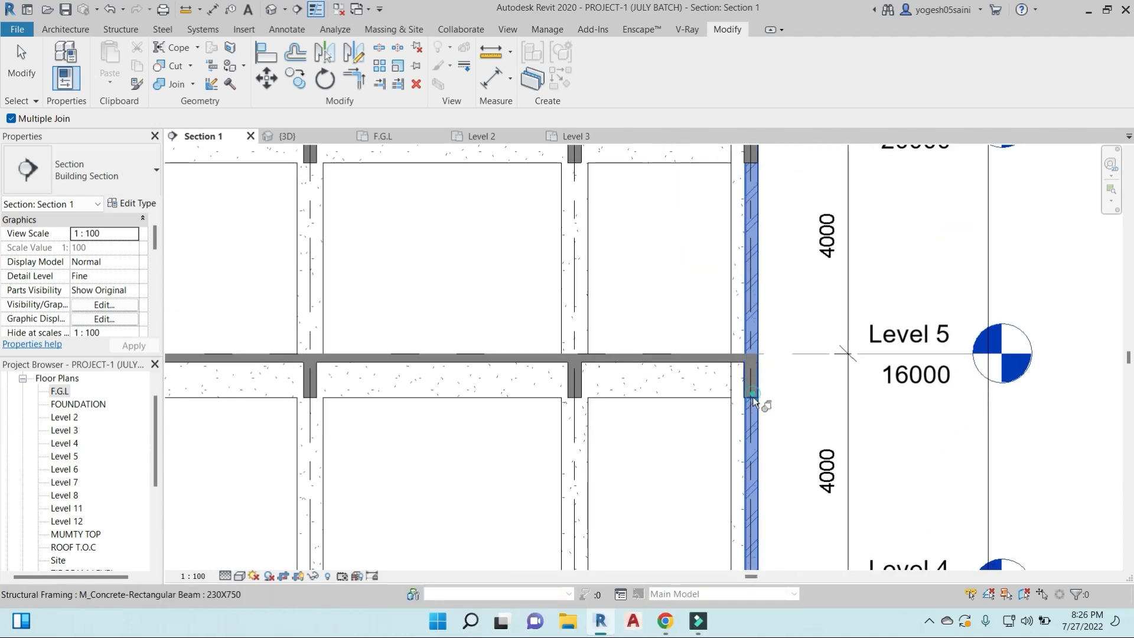
- Join the same exterior wall with the edge beams at Level 4, Level 3 and Level 2
middle_click_drag(776, 403, 758, 184)
left_click(729, 408)
middle_click_drag(757, 431, 755, 144)
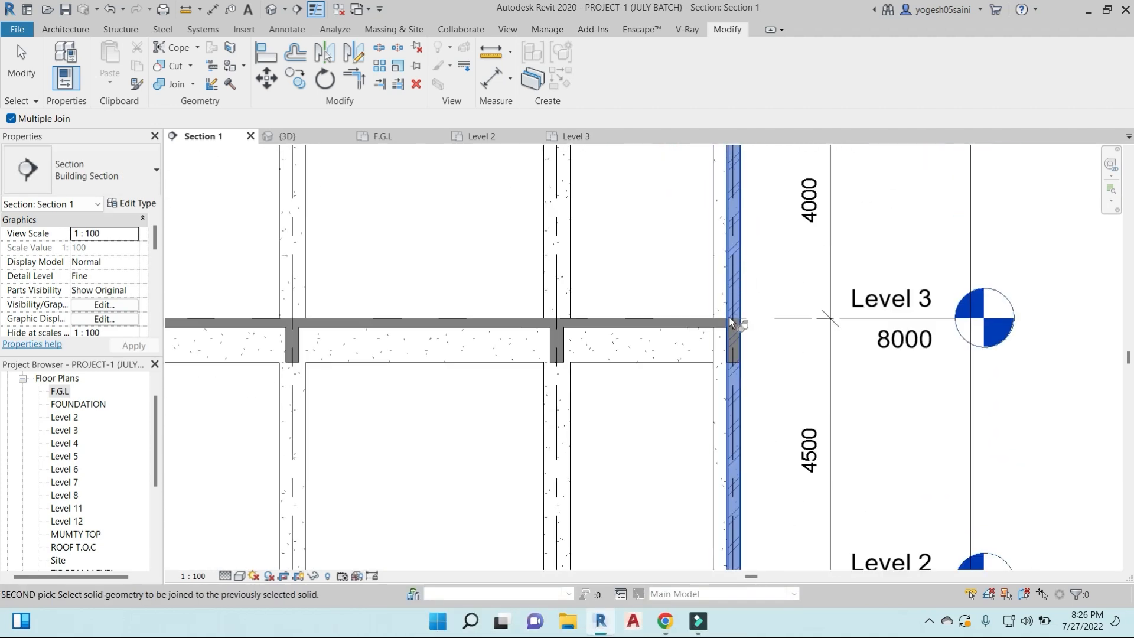
left_click(729, 359)
middle_click_drag(767, 354, 758, 122)
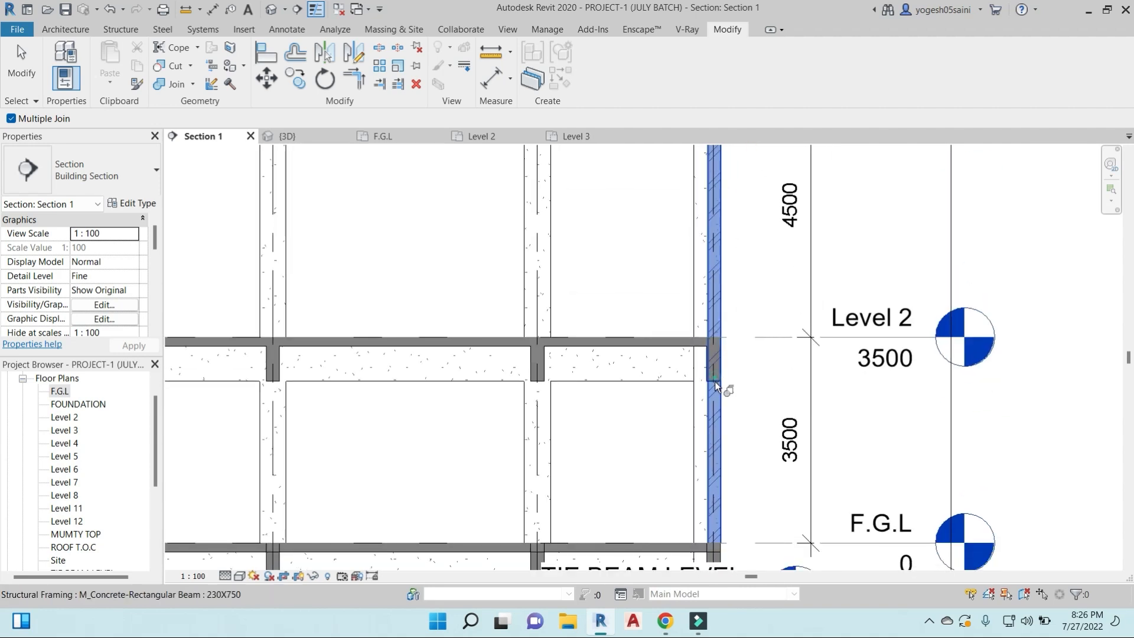
left_click(715, 380)
- Try to join the exterior wall's base with the slab edge and the beam beneath it at F.G.L
middle_click_drag(756, 402, 774, 197)
left_click(746, 343)
middle_click_drag(756, 311, 585, 361)
scroll(584, 363, "up", 8)
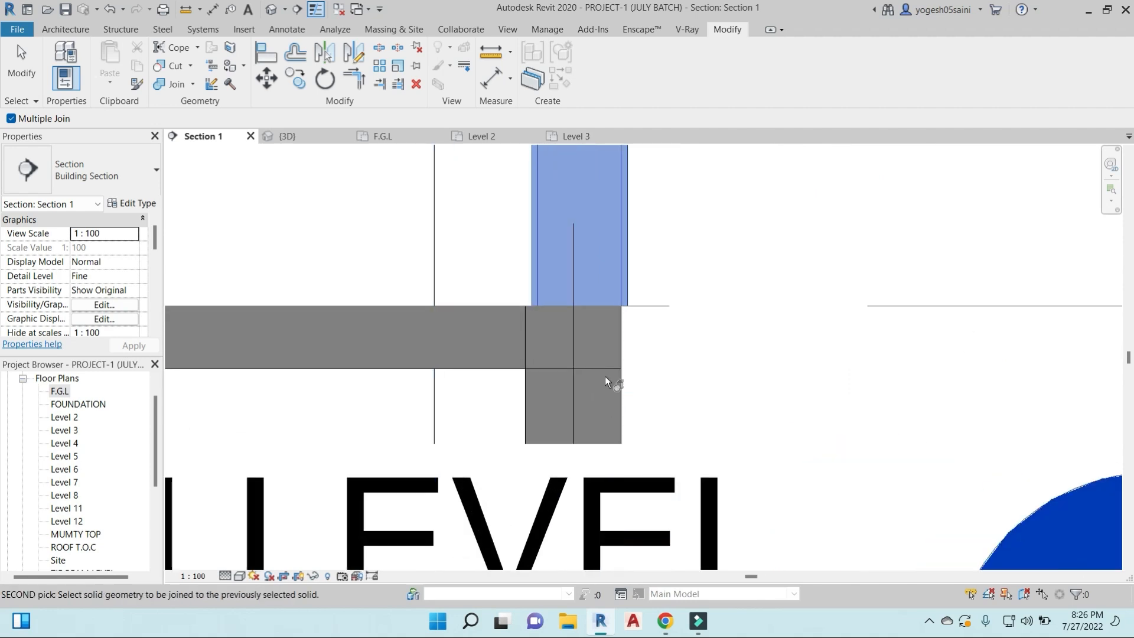
left_click(525, 380)
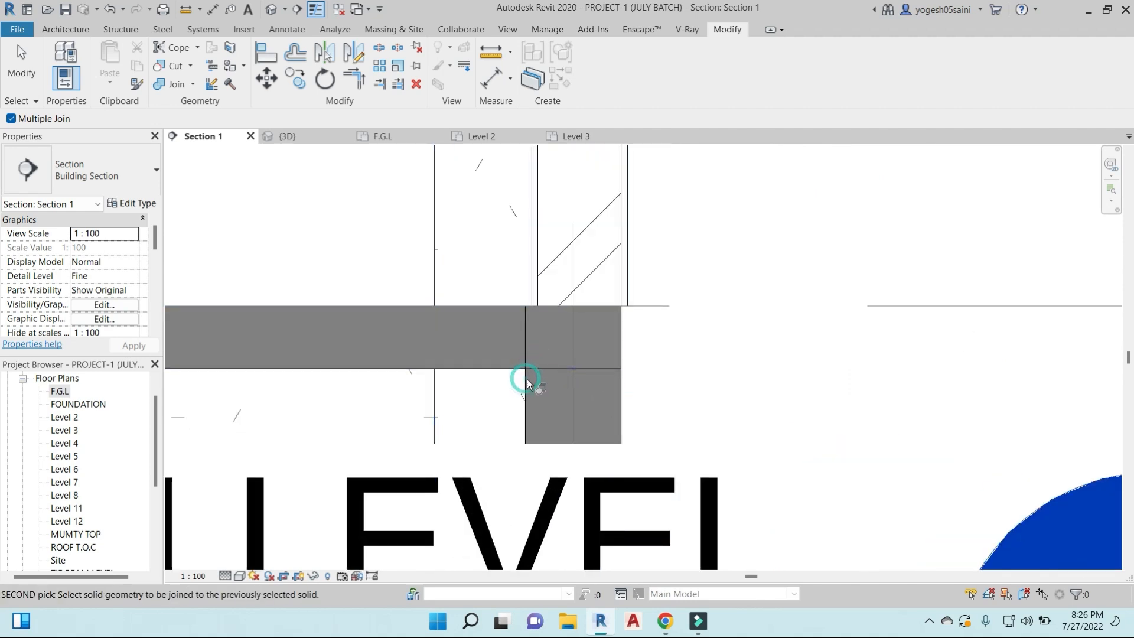
- Restart Join Geometry with Multiple Join enabled and join the edge beam at F.G.L with the floor slab above it
left_click(242, 67)
left_click(193, 84)
left_click(197, 109)
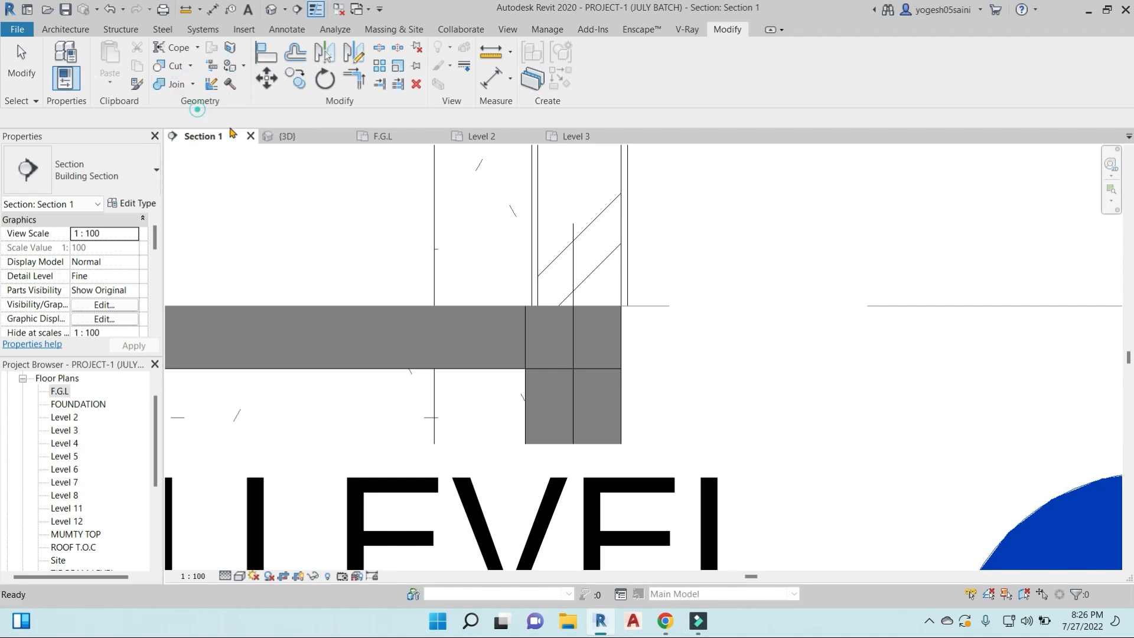
left_click(529, 338)
left_click(498, 307)
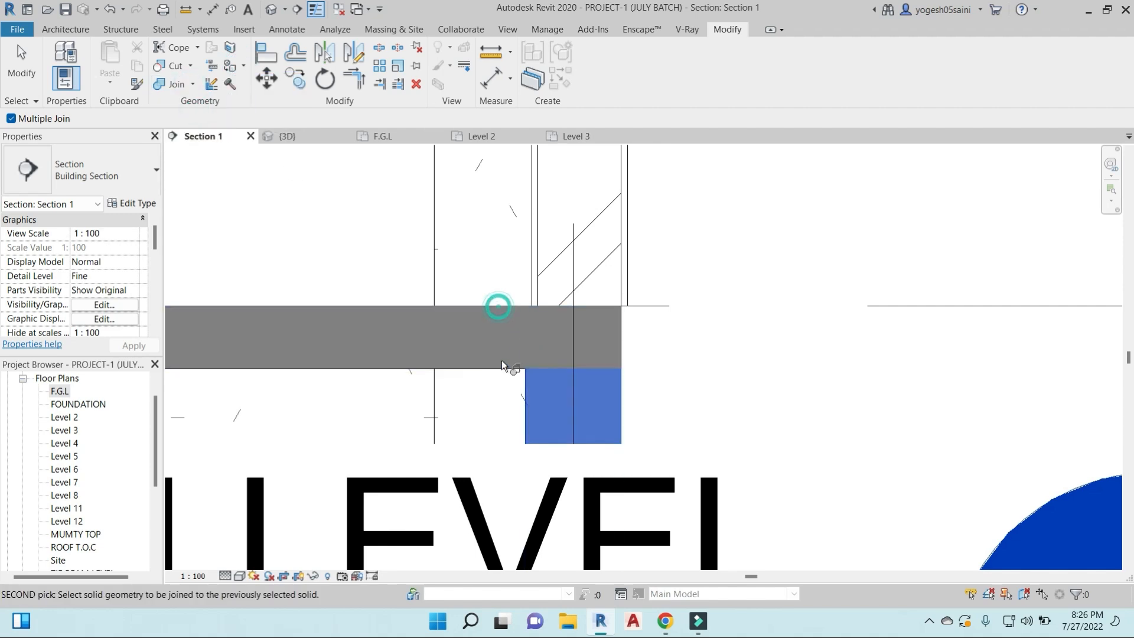
key("Escape")
scroll(610, 388, "up", 3)
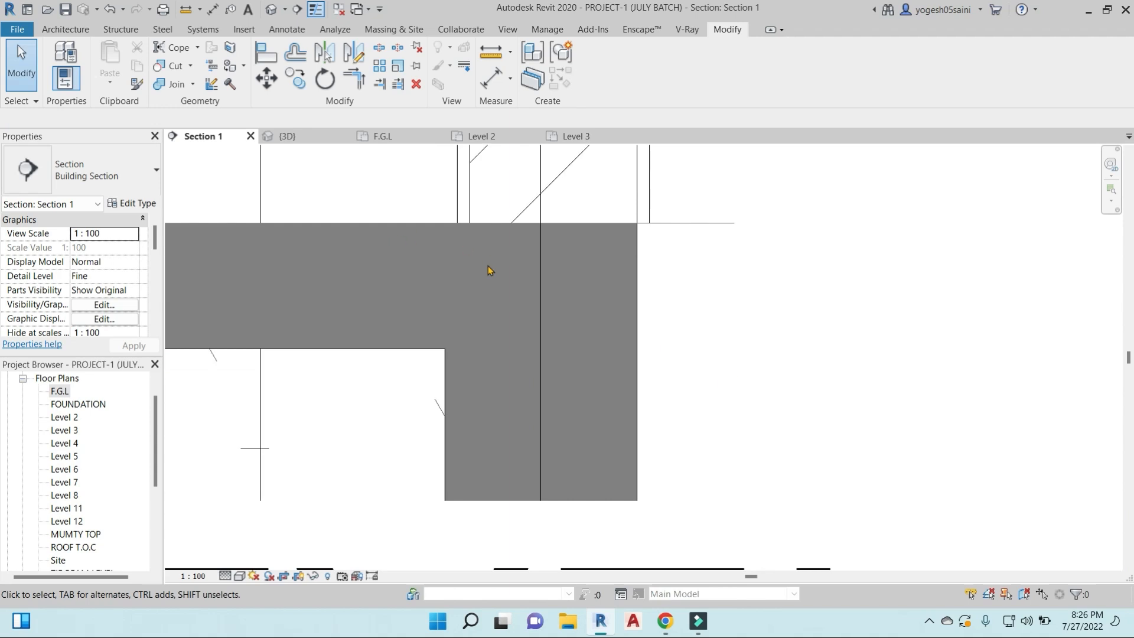
- Switch the join order of the exterior wall and the 230X750 edge beam at Level 2, using Multiple Switch
scroll(570, 296, "down", 5)
middle_click_drag(583, 195, 628, 332)
scroll(627, 332, "up", 4)
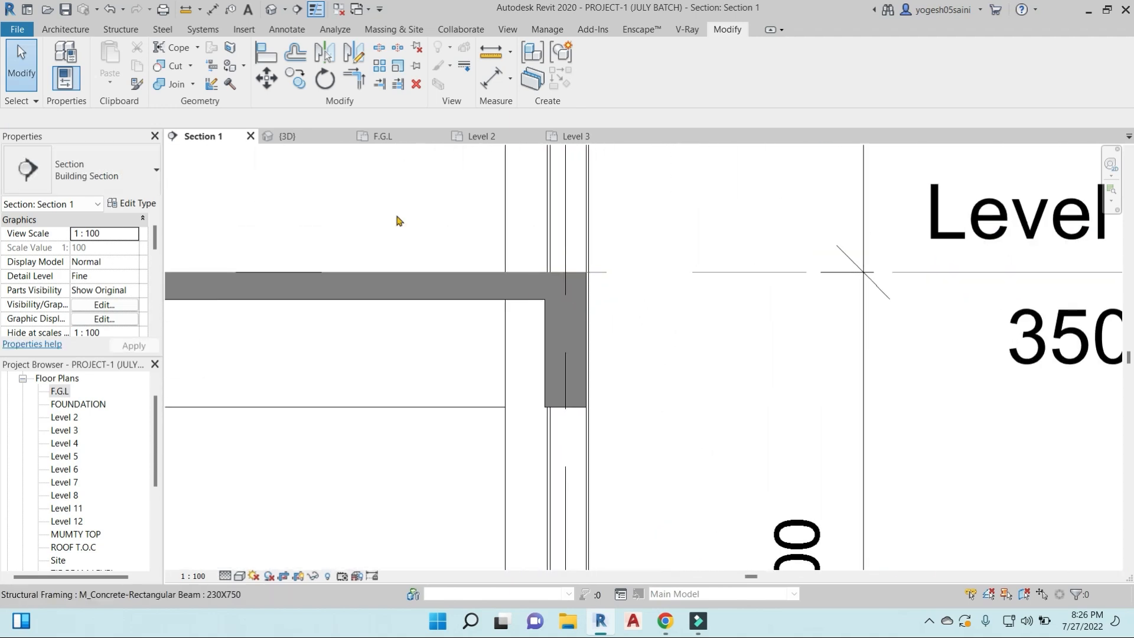
left_click(195, 86)
left_click(220, 171)
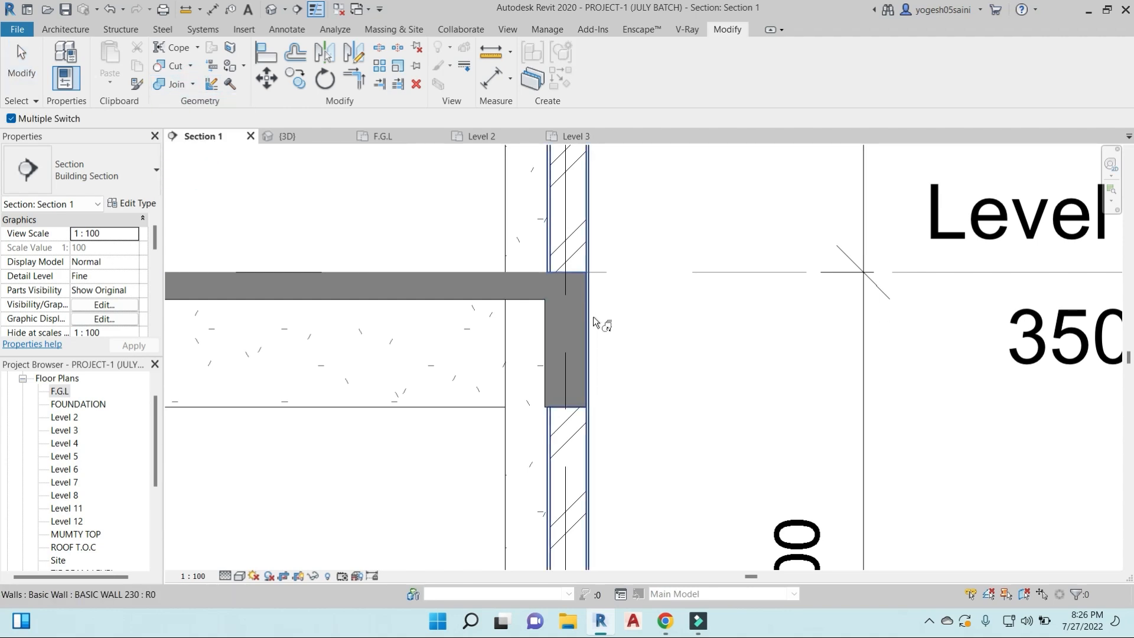
left_click(593, 317)
left_click(543, 364)
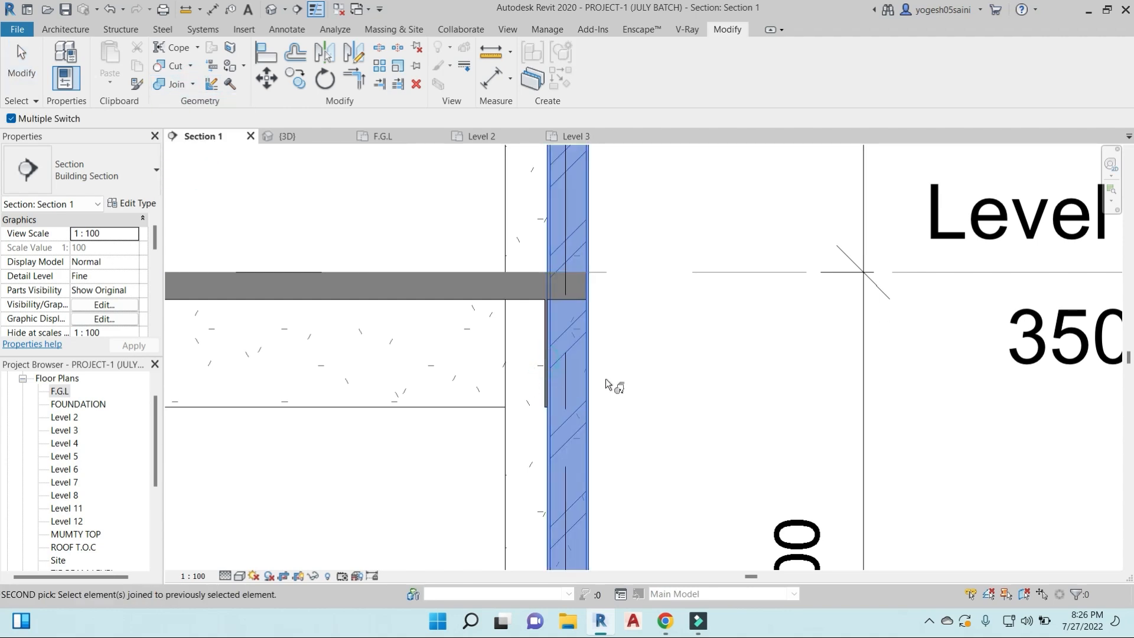
key("Escape")
- Unjoin the Level 2 edge beam and floor slab from the elements they are joined to
scroll(576, 340, "up", 2)
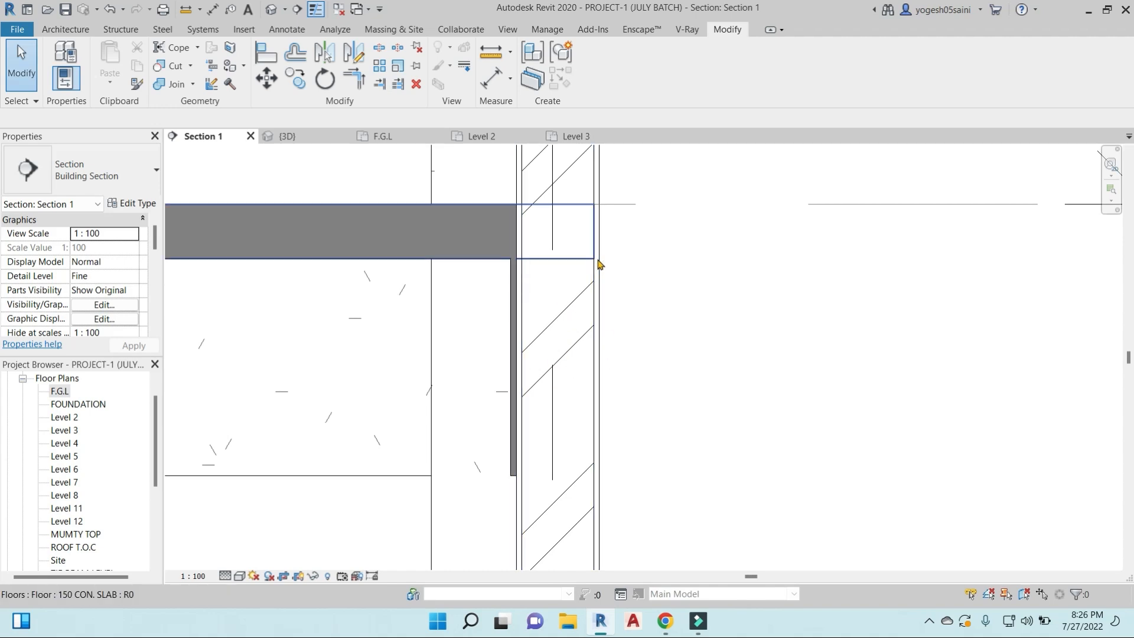
left_click(193, 80)
left_click(203, 137)
left_click(526, 314)
left_click(510, 337)
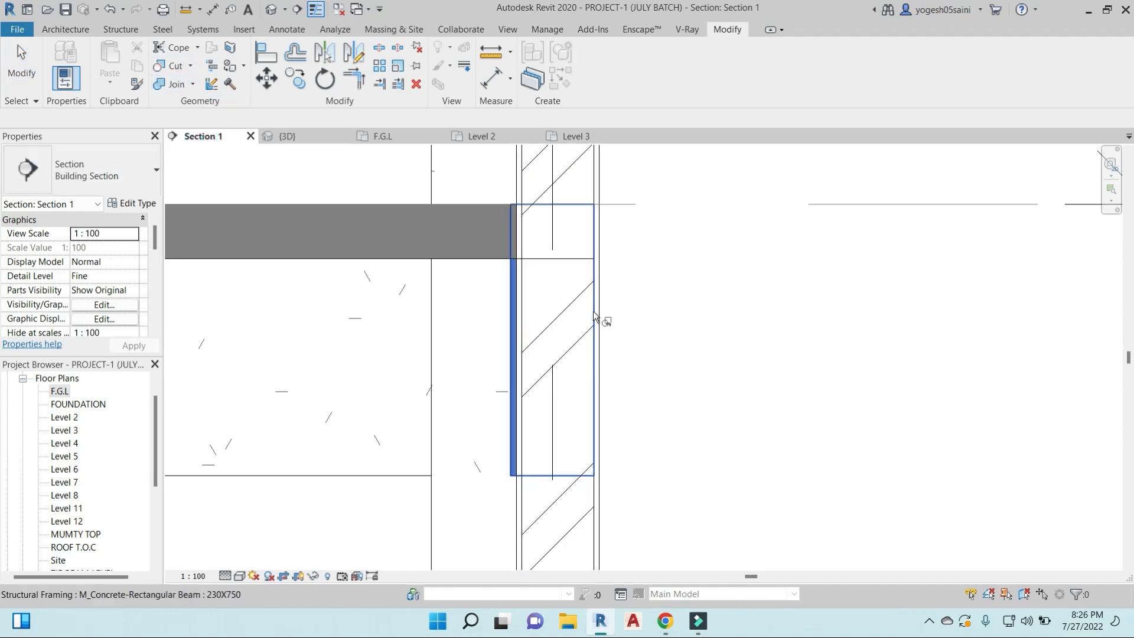
scroll(579, 295, "up", 2)
scroll(497, 266, "down", 2)
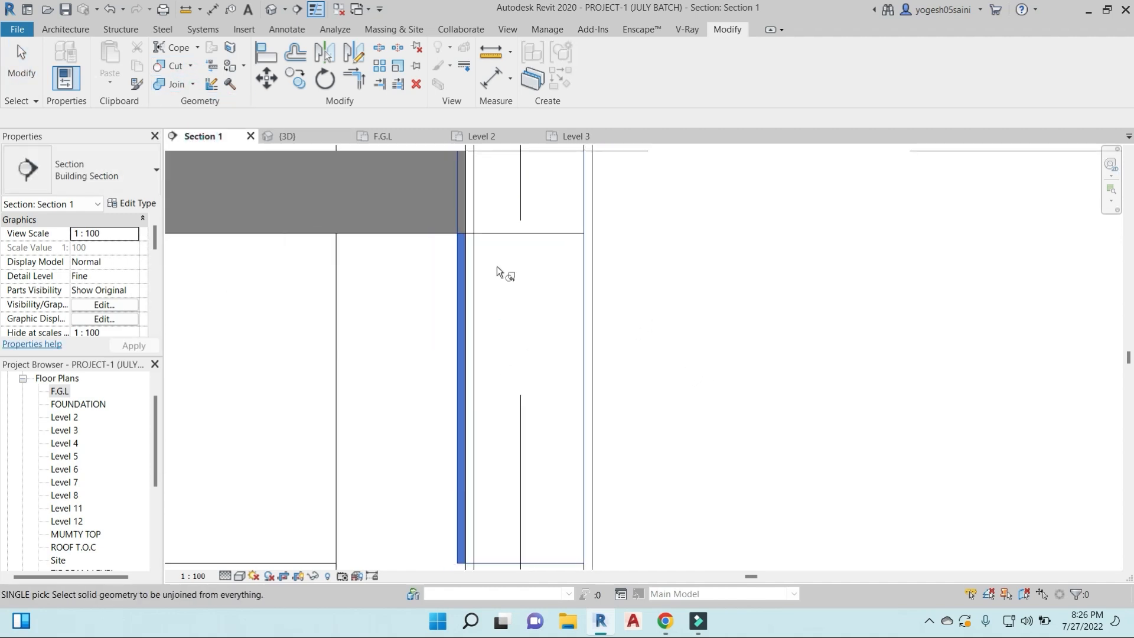
left_click(523, 240)
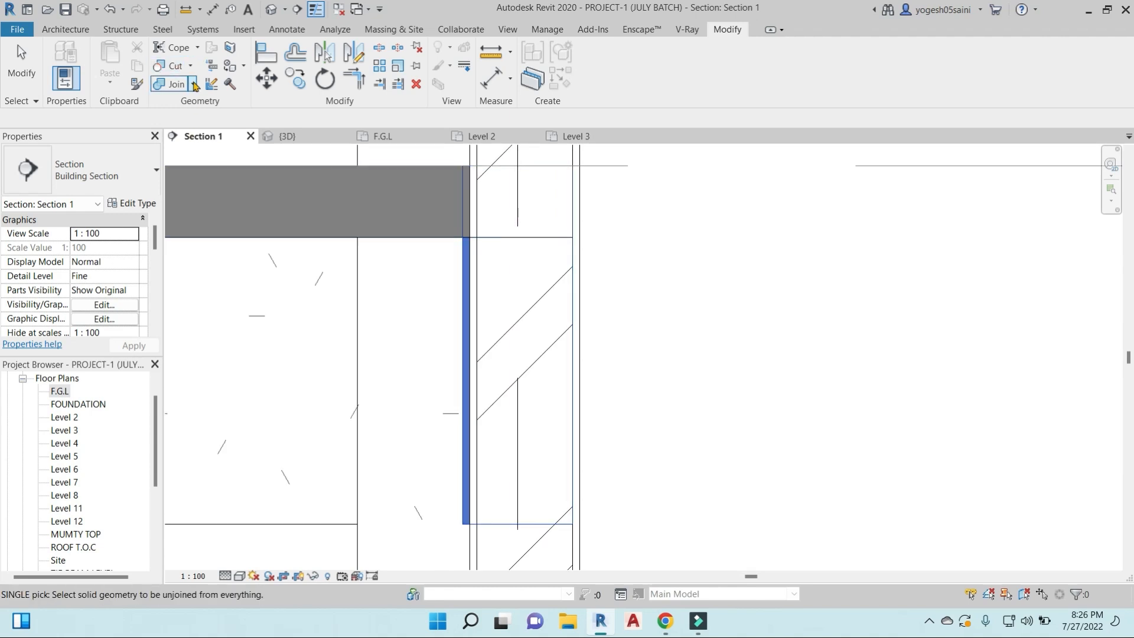
- Join the Level 2 floor slab with the exterior wall and the edge beam, with Multiple Join enabled
left_click(194, 86)
left_click(198, 109)
left_click(507, 235)
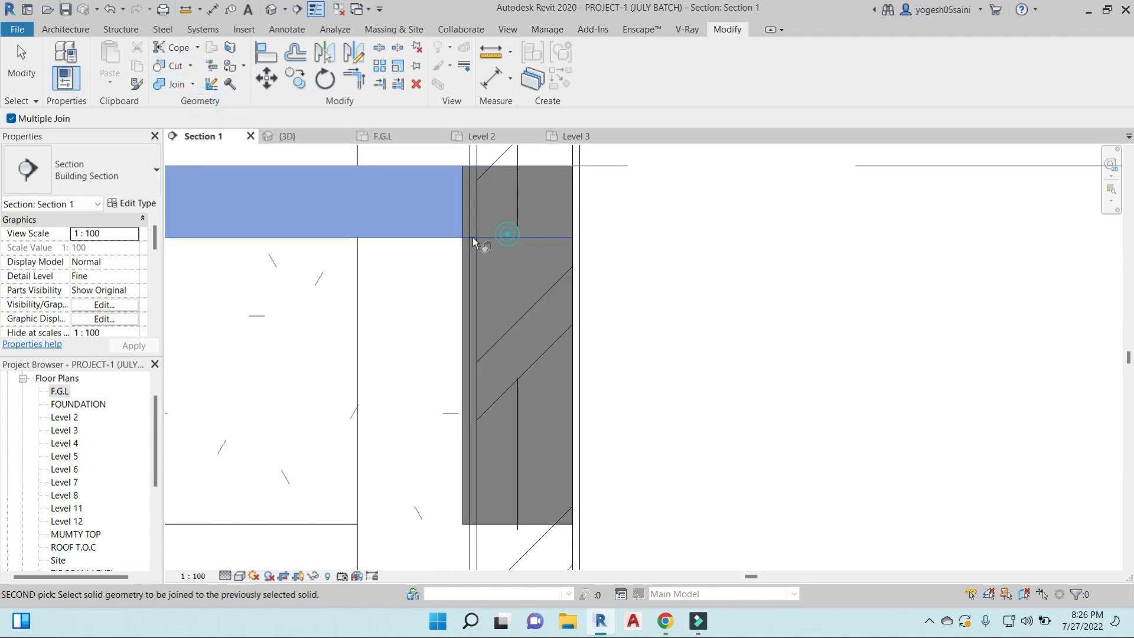
left_click(479, 242)
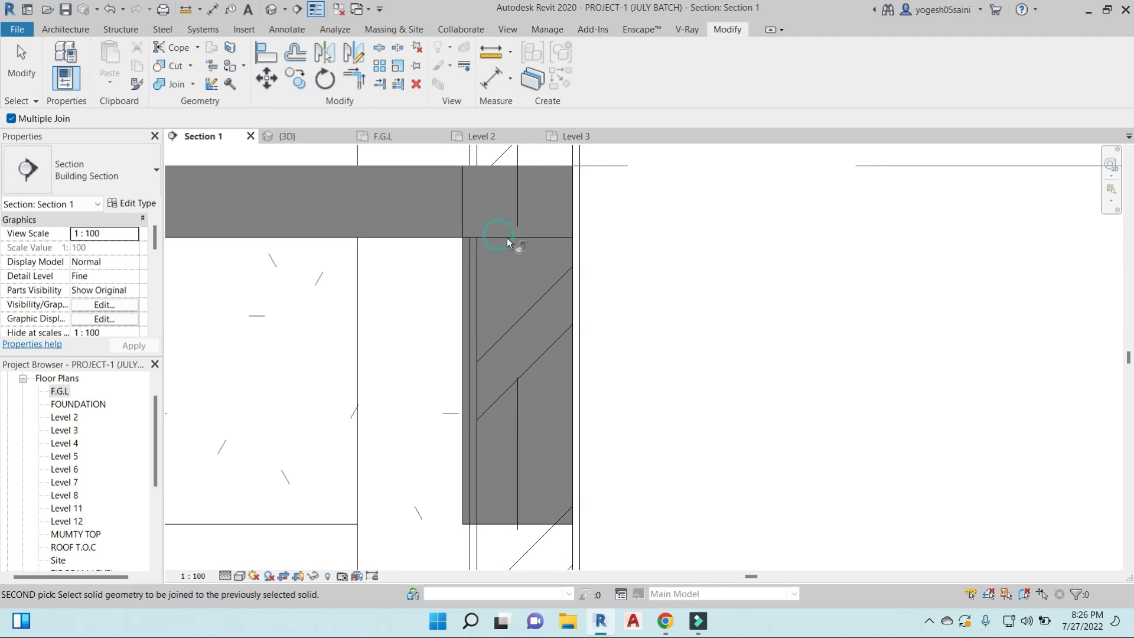
left_click(575, 254)
left_click(579, 278)
scroll(539, 282, "down", 3)
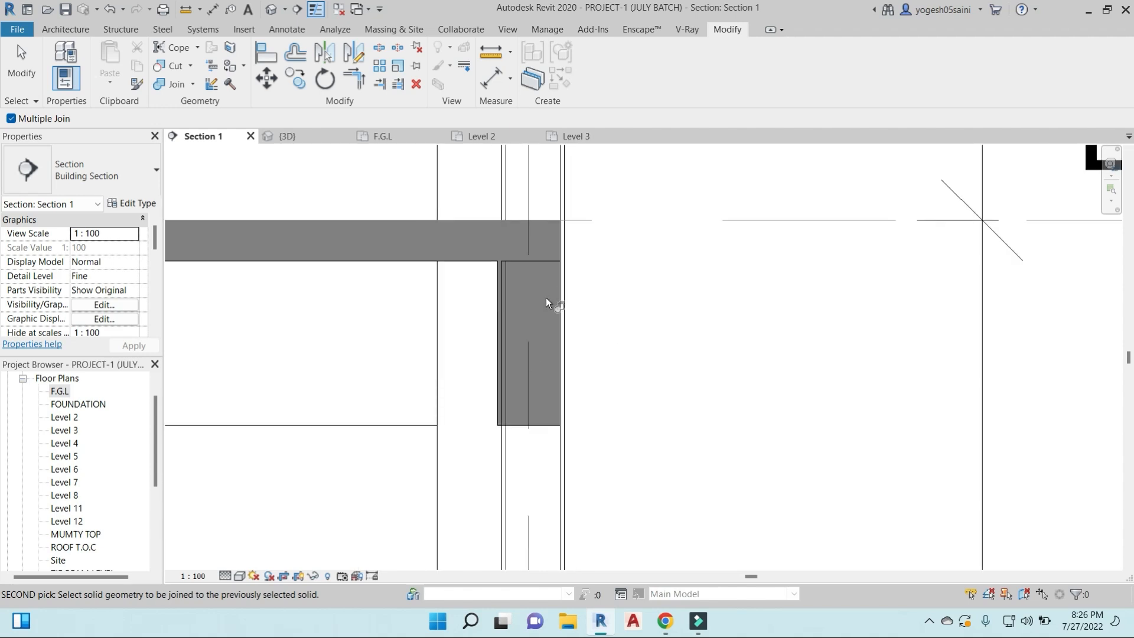
- Try Switch Join Order with Multiple Switch on the Level 2 edge beam and its joined elements, and switch it back
left_click(195, 84)
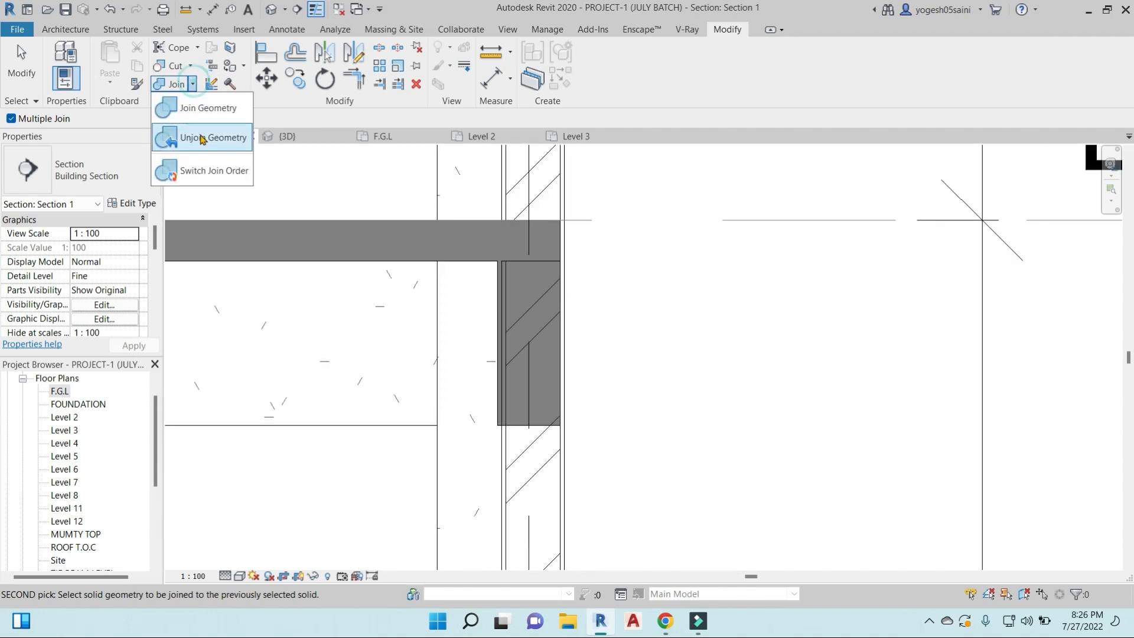
left_click(204, 169)
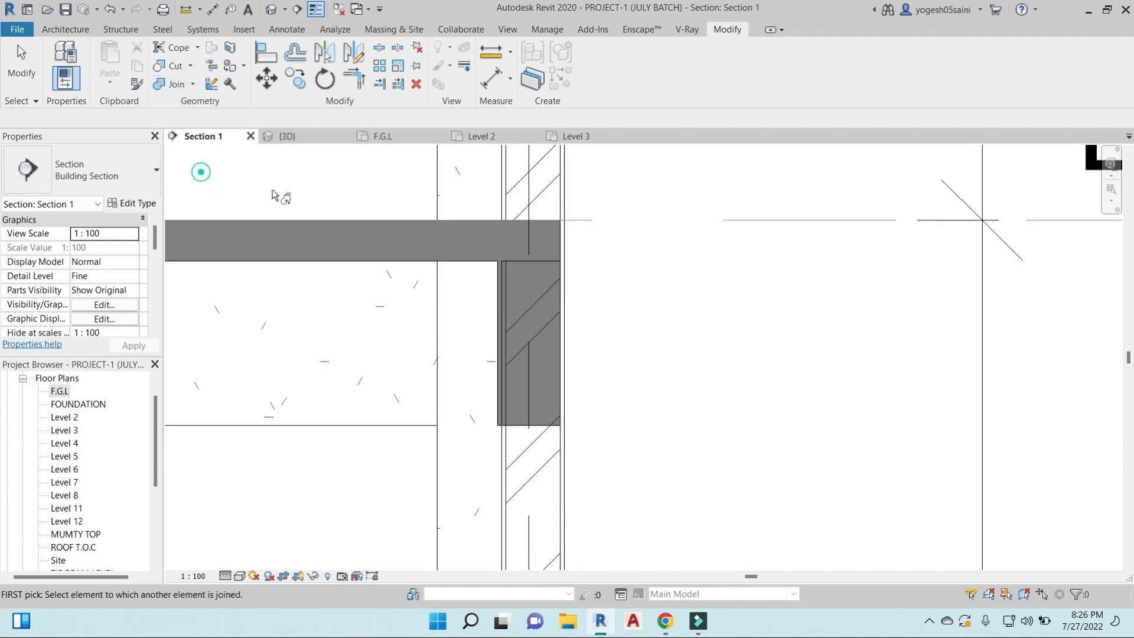
left_click(493, 287)
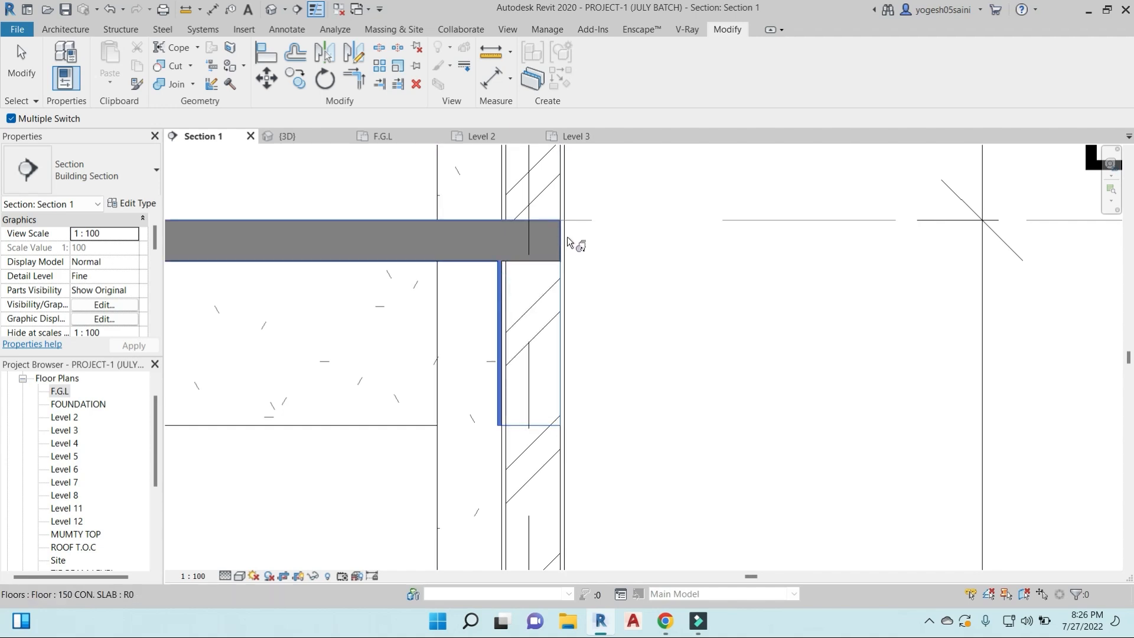
left_click(564, 197)
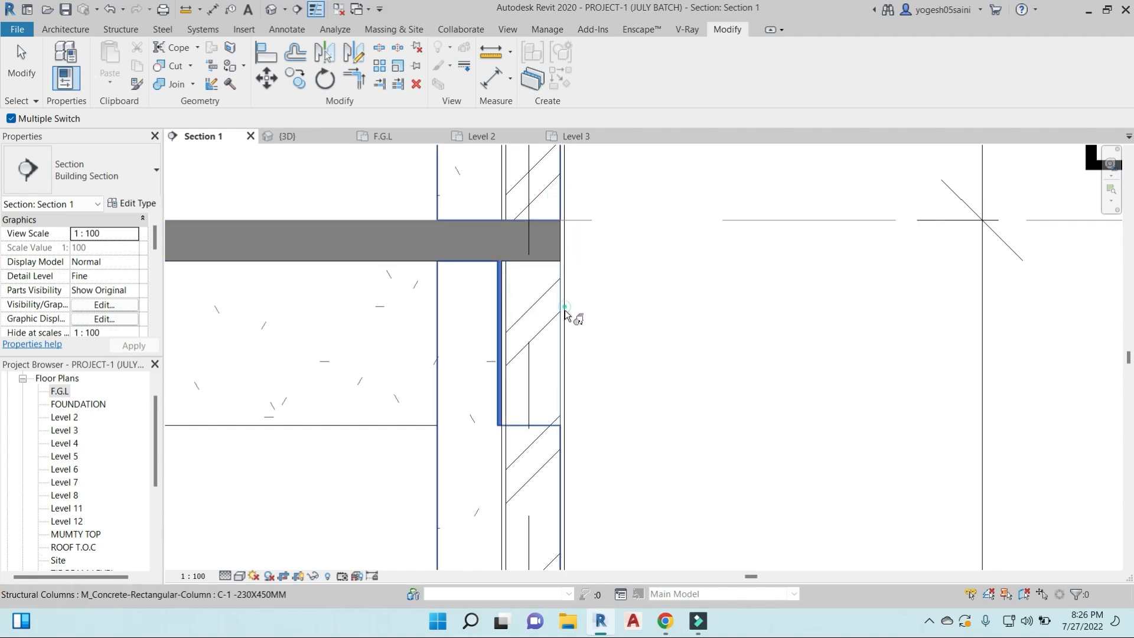
left_click(505, 372)
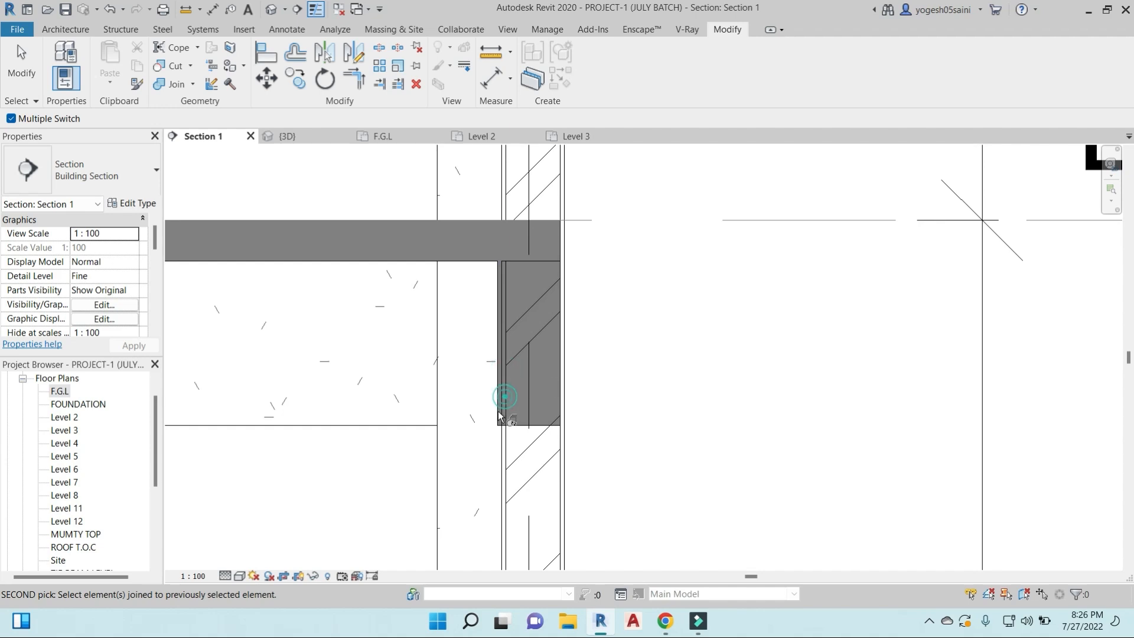
- Disable Multiple Switch and try to switch the join order between the exterior wall and the Level 2 edge beam
left_click(10, 119)
left_click(195, 85)
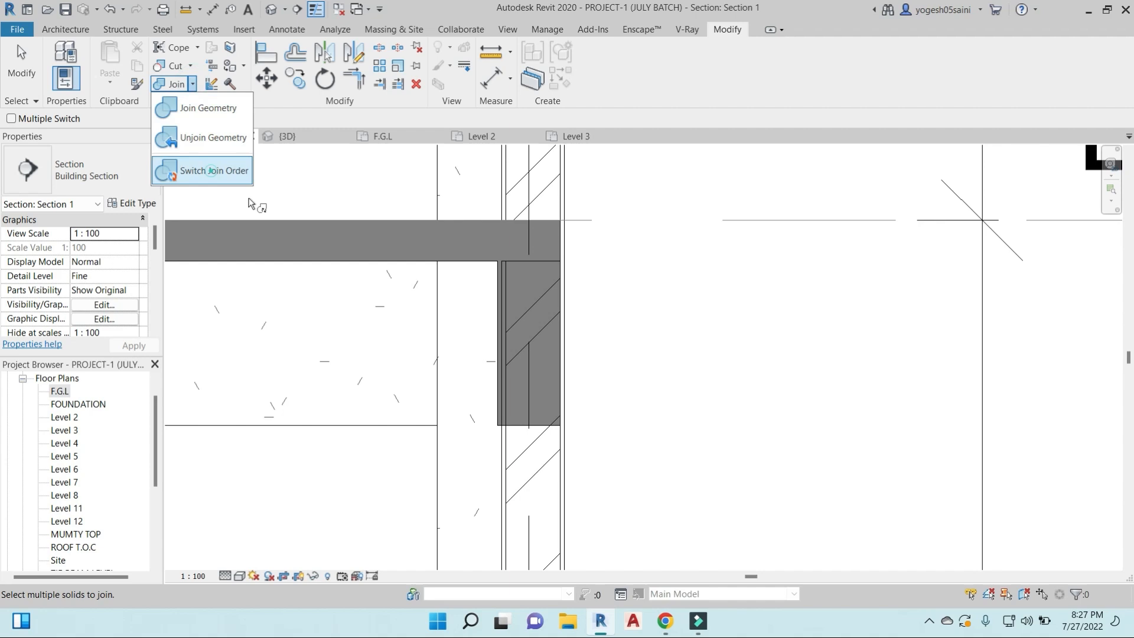
left_click(212, 171)
left_click(512, 337)
left_click(501, 357)
left_click(503, 349)
left_click(536, 421)
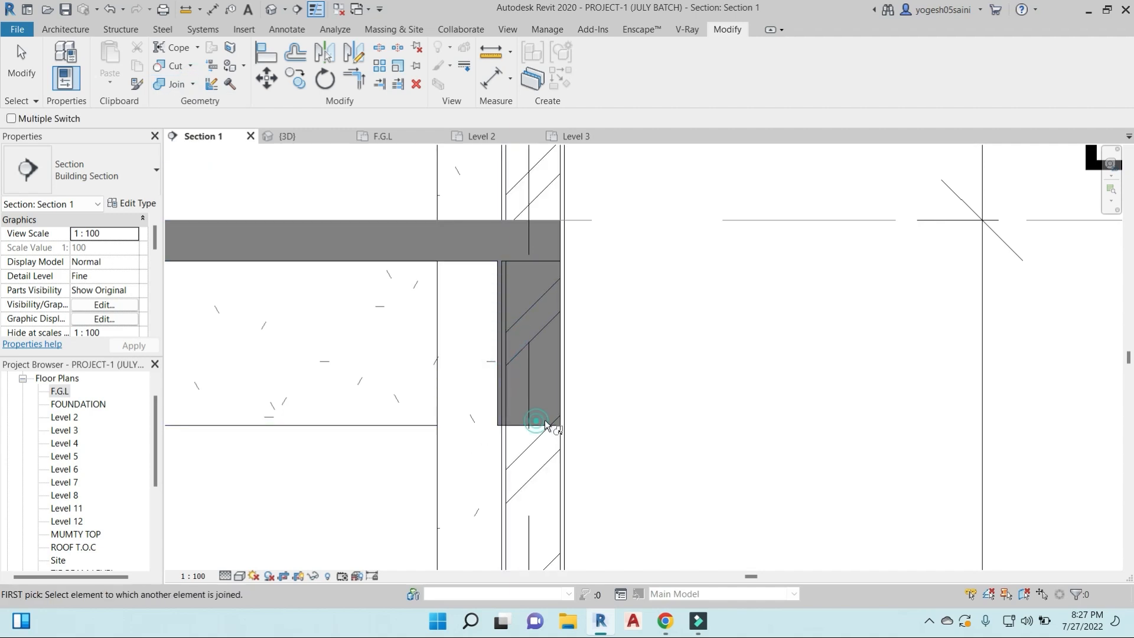
scroll(548, 417, "up", 4)
left_click(576, 434)
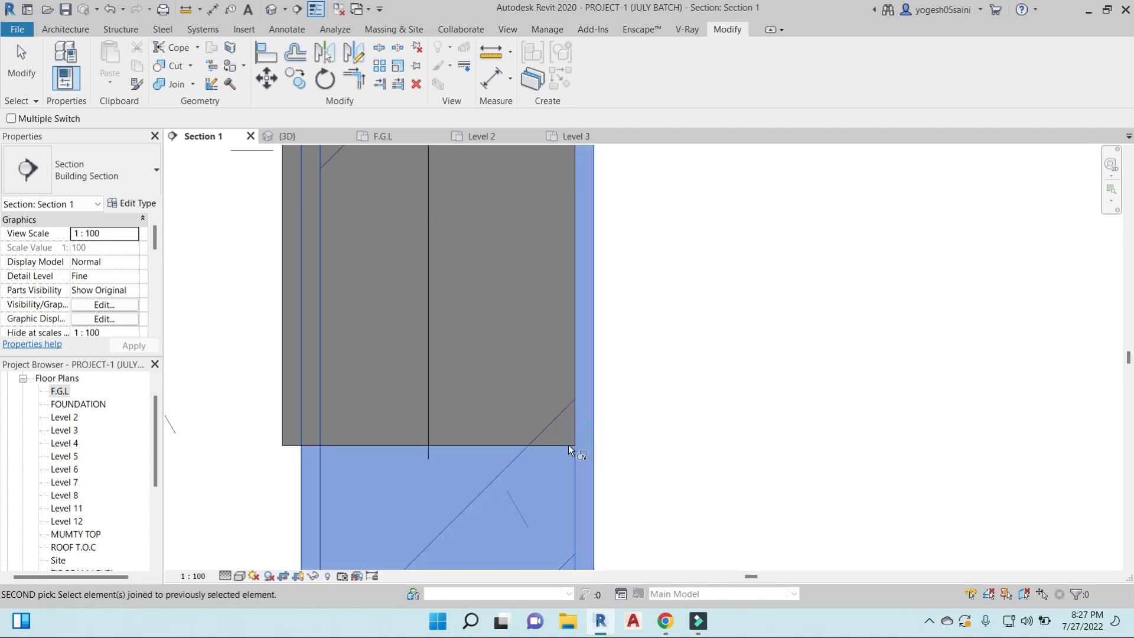
left_click(568, 445)
scroll(568, 436, "down", 4)
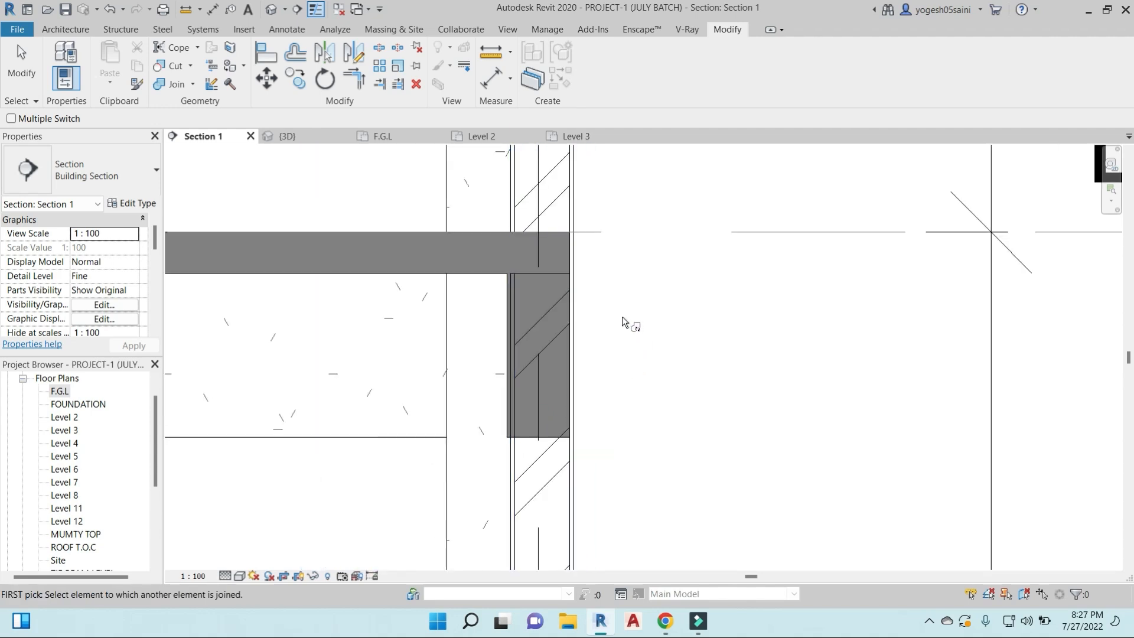
- Switch the join order so the exterior wall cuts the Level 2 floor slab
left_click(569, 272)
left_click(571, 273)
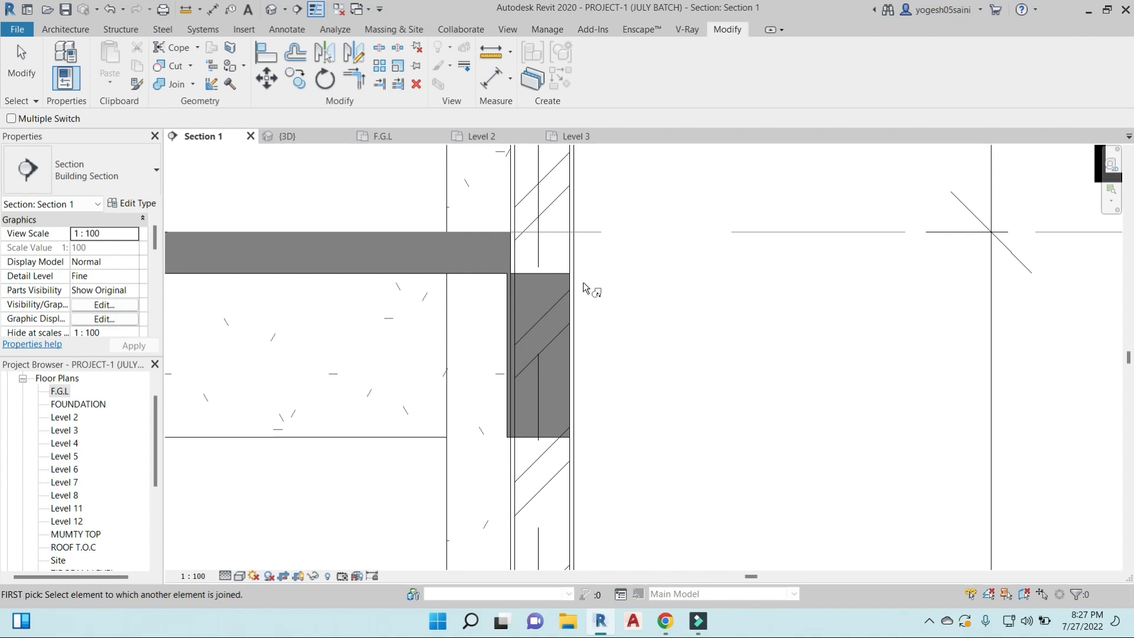
left_click(566, 270)
- Join the exterior wall with the 230X750 edge beam at Level 2, with Multiple Join disabled
left_click(192, 88)
left_click(228, 104)
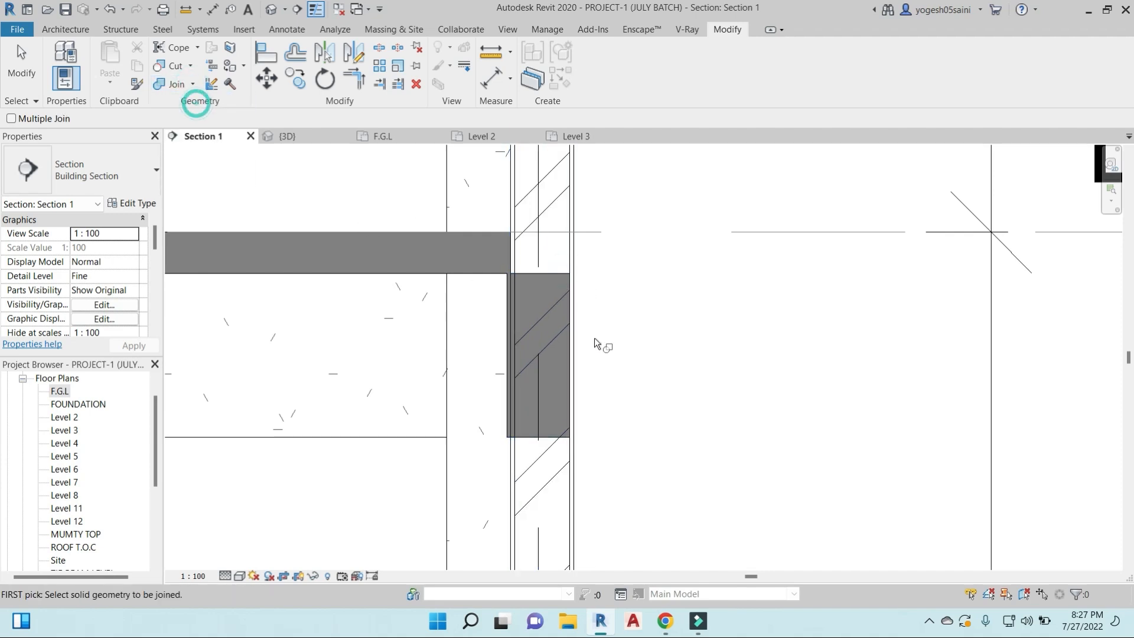
left_click(568, 285)
left_click(504, 319)
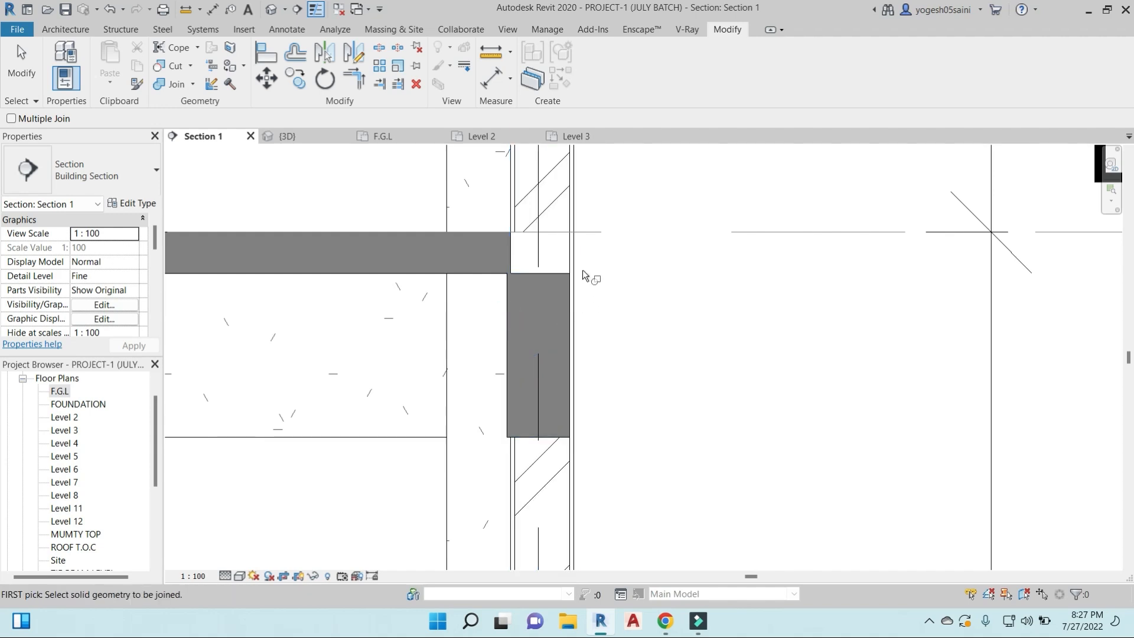
- Try to join the exterior wall with the end of the Level 2 floor slab
scroll(585, 254, "up", 3)
left_click(443, 236)
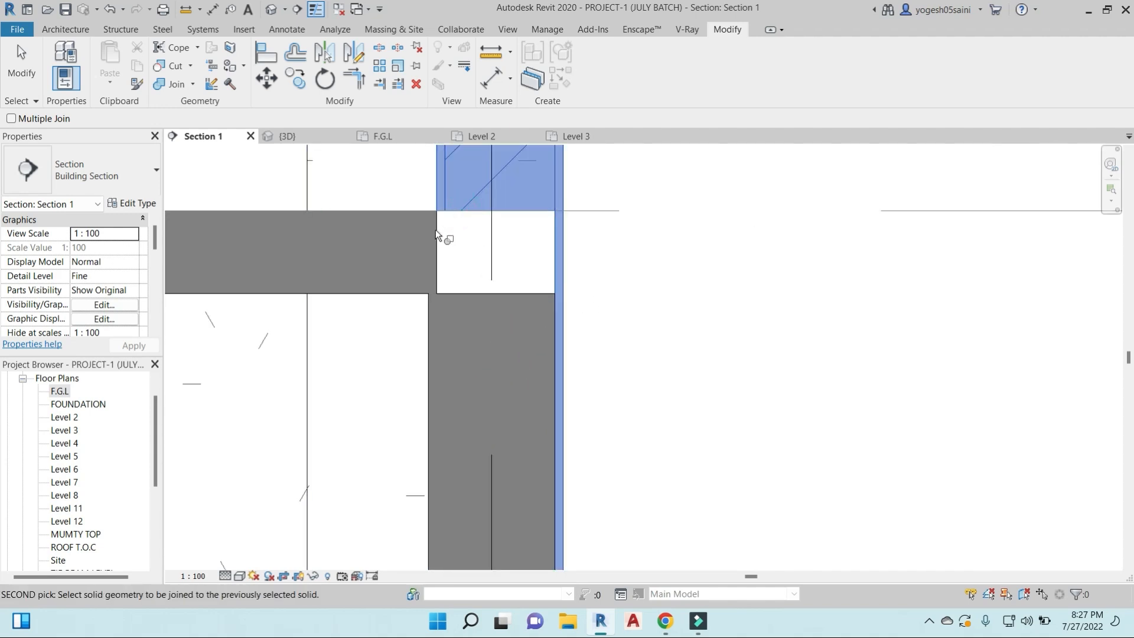
left_click(435, 234)
left_click(441, 290)
left_click(455, 296)
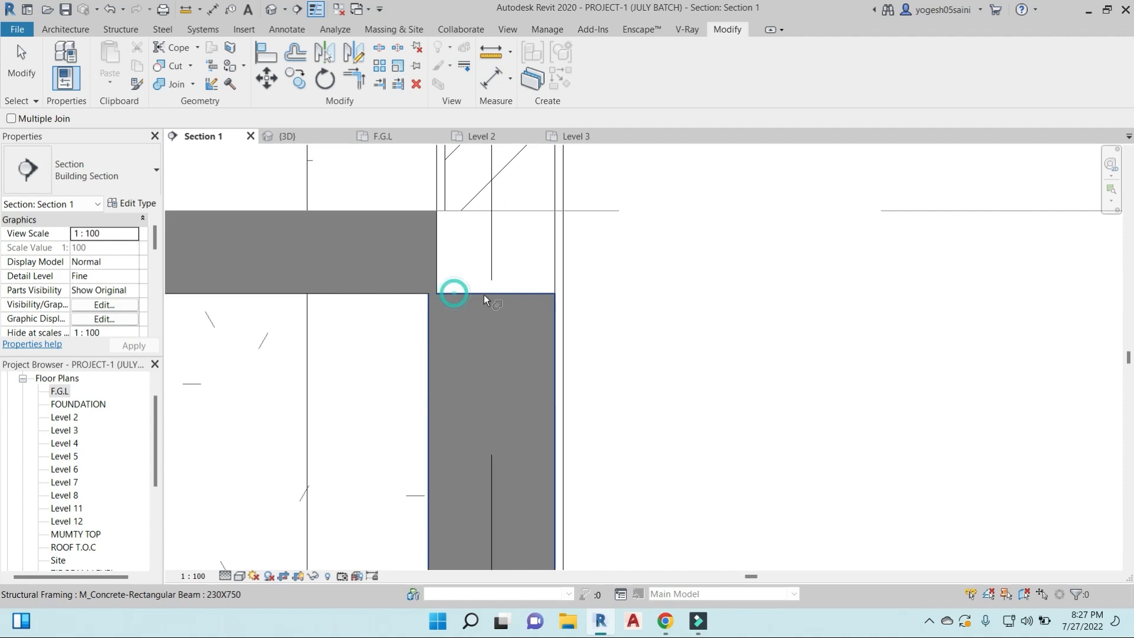
- Switch the join order so the Level 2 floor slab cuts the exterior wall, and leave the command
left_click(193, 85)
left_click(213, 168)
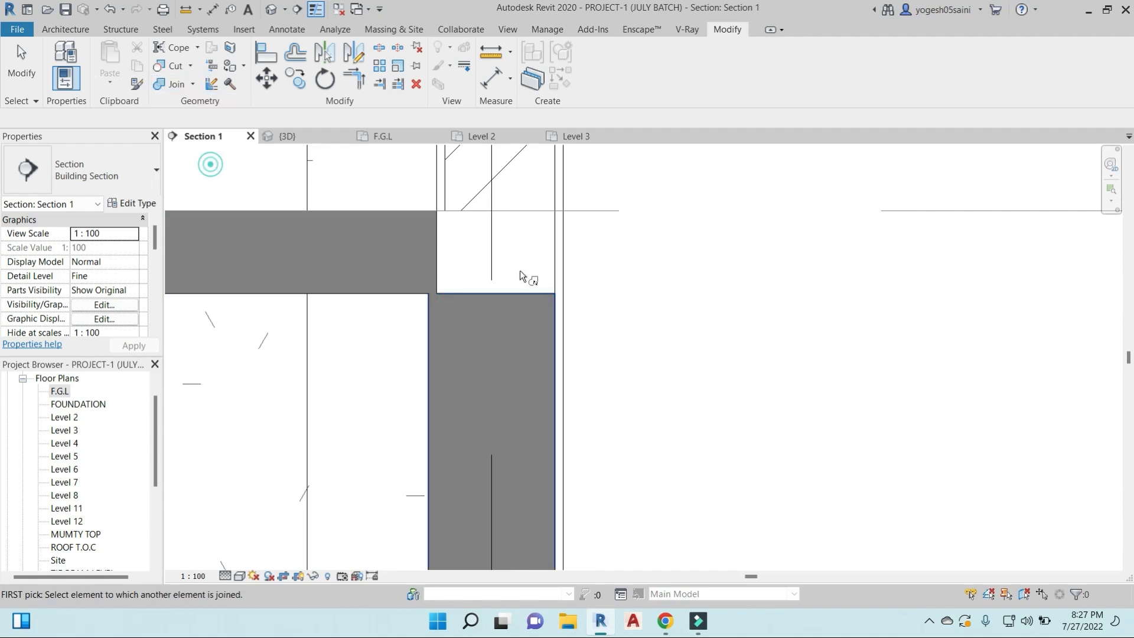
left_click(448, 210)
left_click(424, 220)
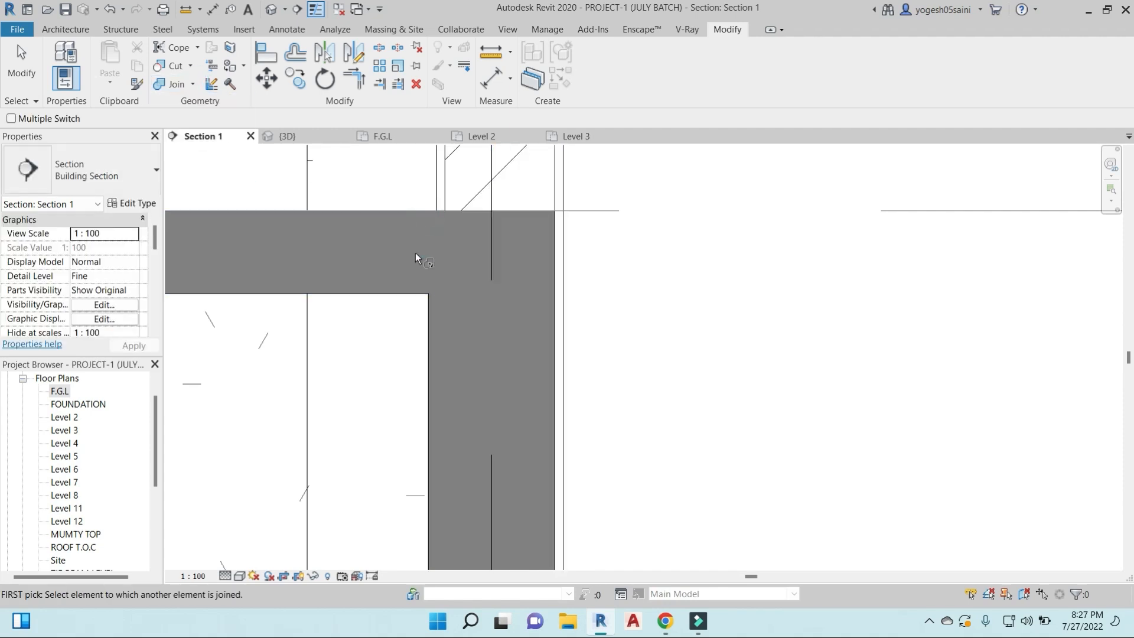
scroll(539, 292, "down", 6)
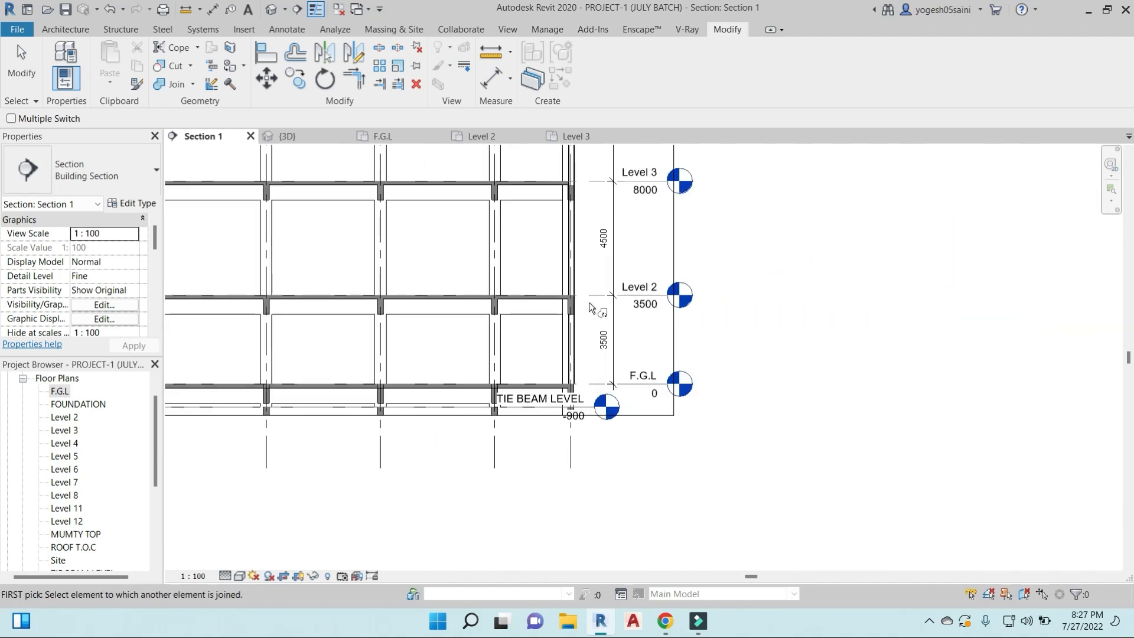
scroll(597, 317, "down", 4)
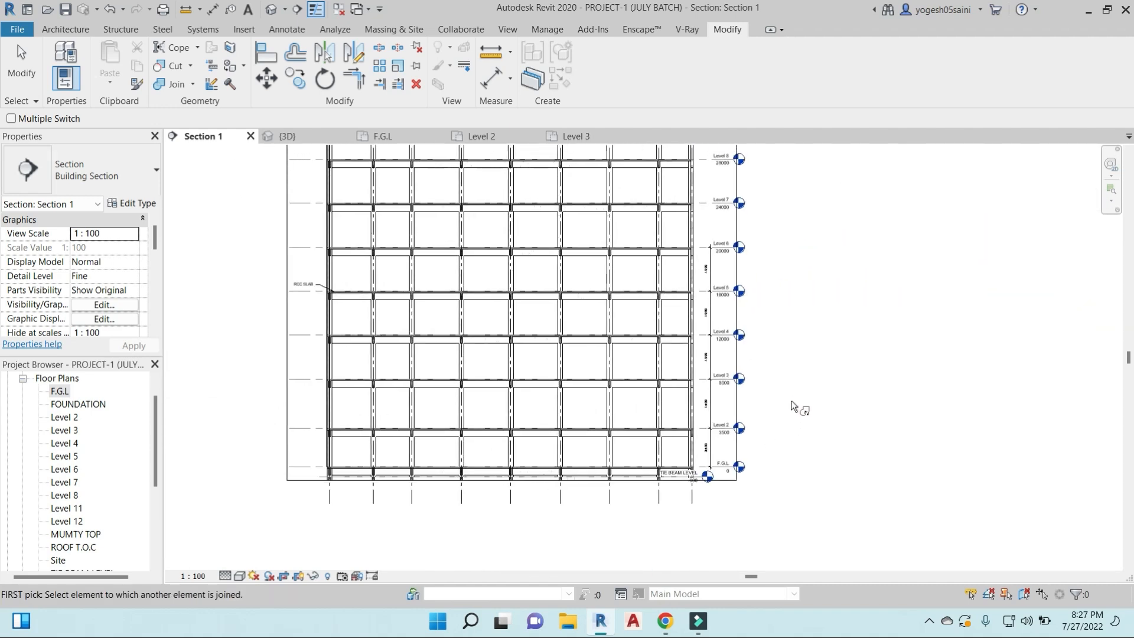
key("Escape")
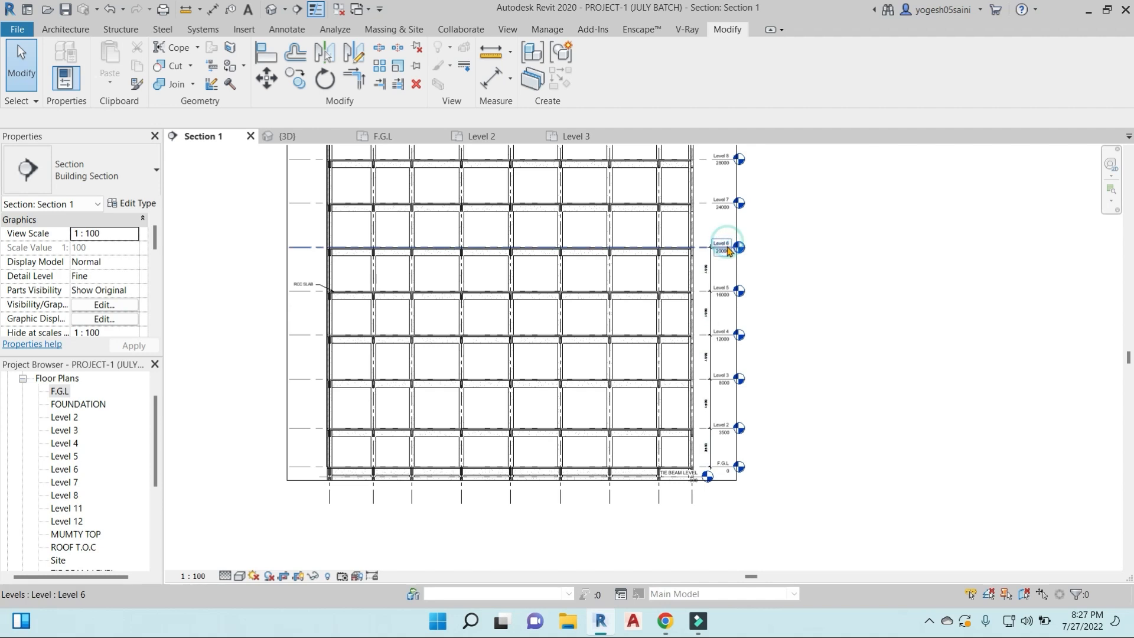
- Extend the aligned level lines outward from the Level 4 head so the level heads sit farther from the building
scroll(730, 248, "down", 1)
scroll(576, 331, "down", 1)
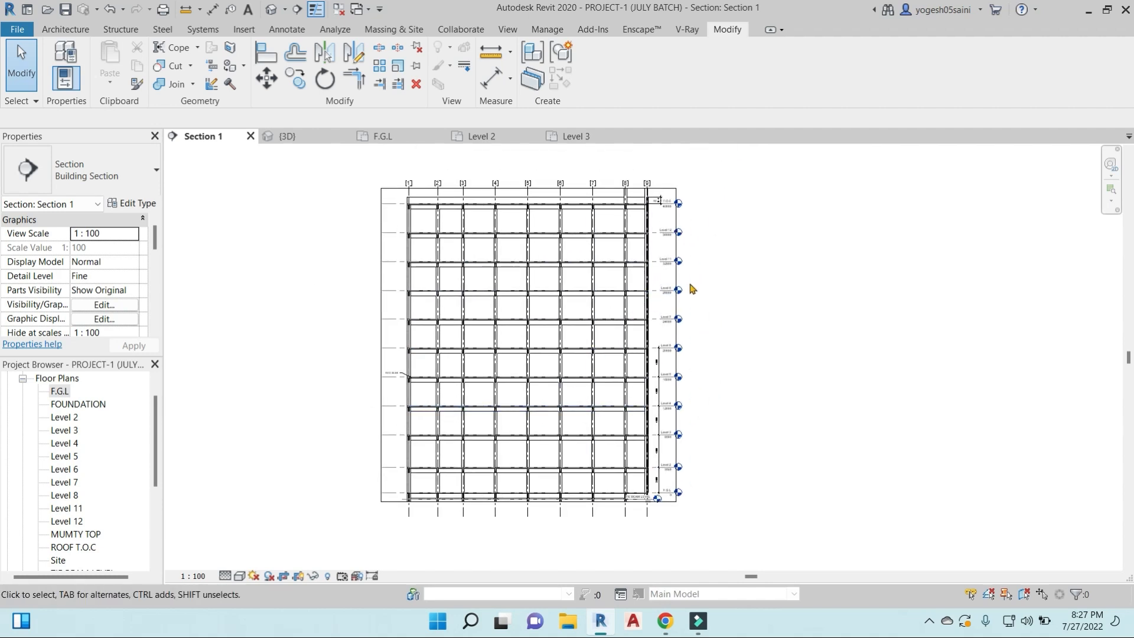
scroll(721, 306, "up", 2)
scroll(640, 372, "up", 4)
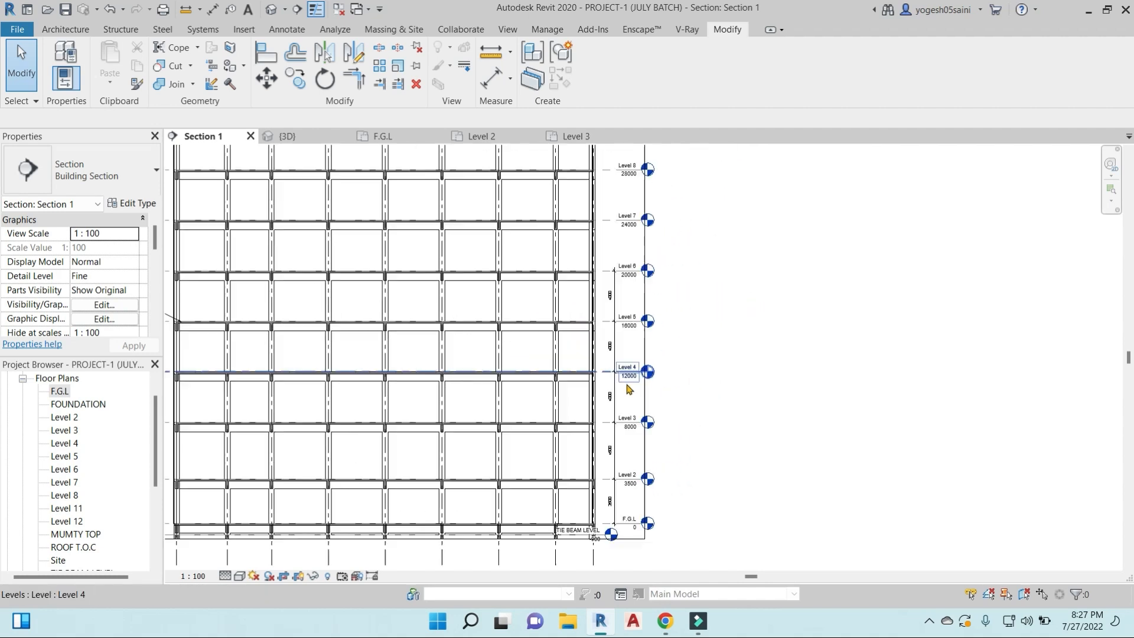
left_click(624, 370)
left_click_drag(642, 370, 762, 371)
left_click(767, 370)
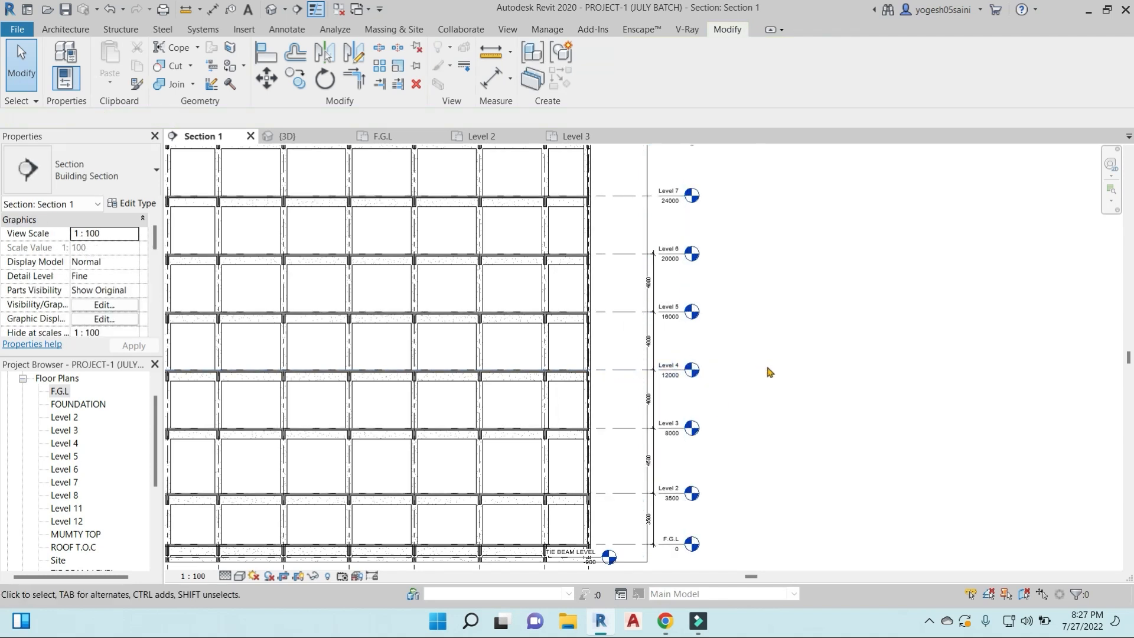
- Pull the aligned level heads outward again from Level 4, leaving clear space beside the existing level dimensions
left_click(674, 371)
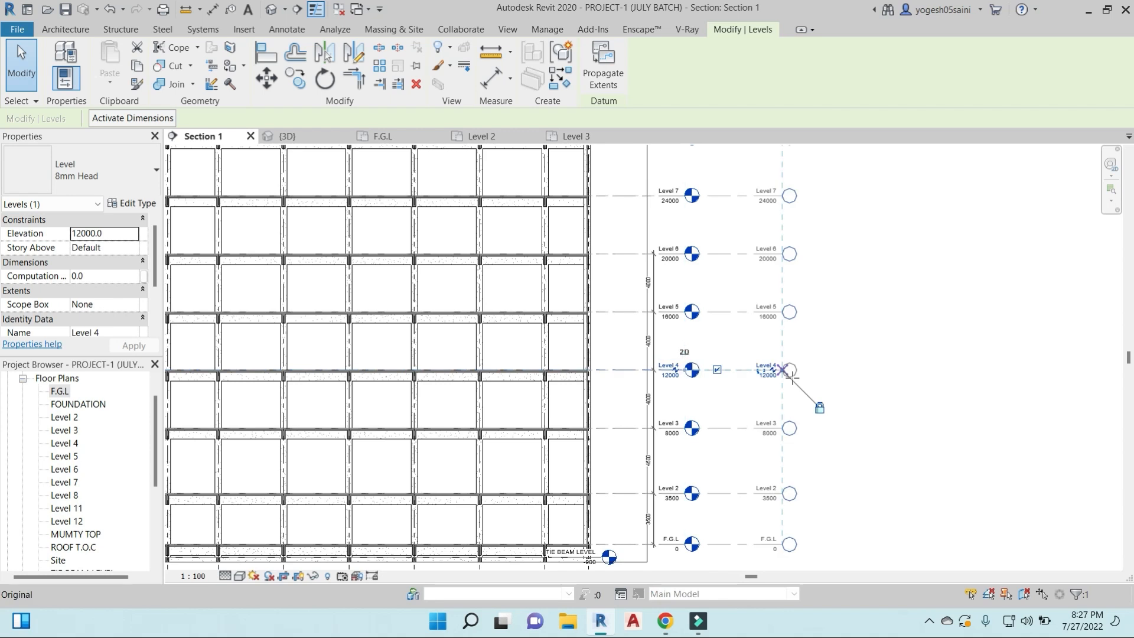
scroll(853, 405, "down", 5)
left_click(873, 413)
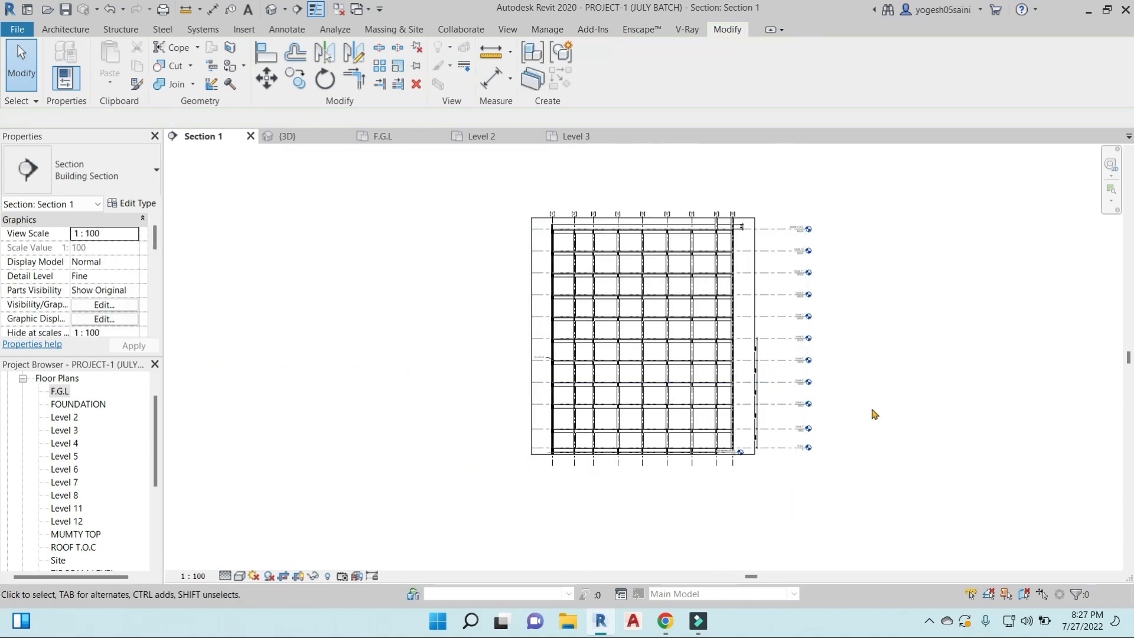
scroll(848, 433, "up", 5)
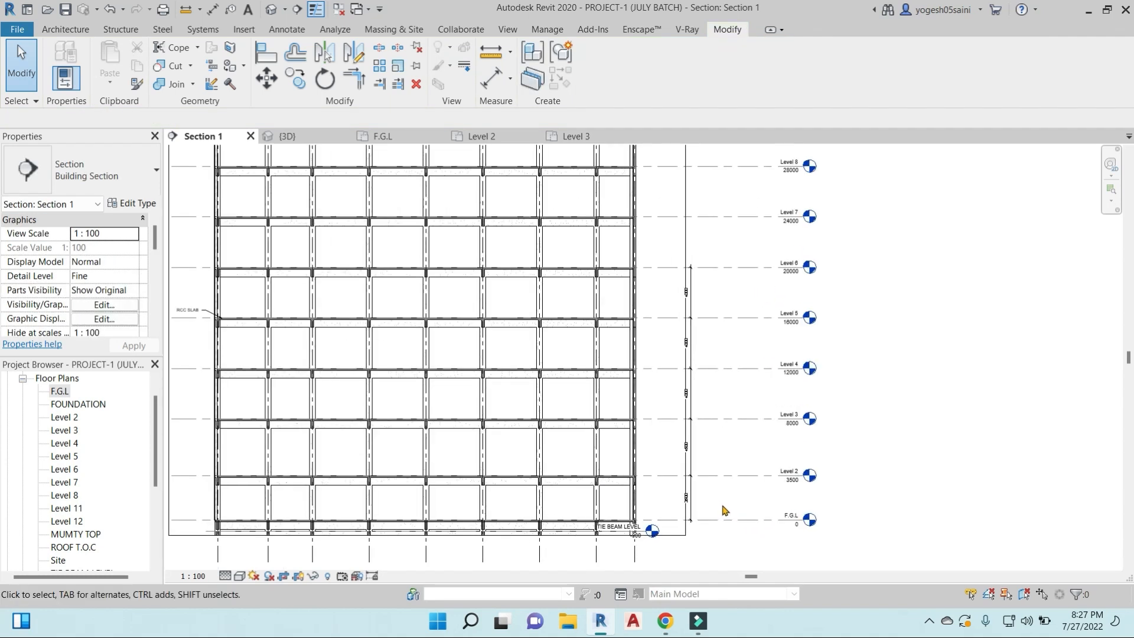
- Place a continuous aligned dimension string across the level lines from F.G.L up to ROOF T.O.C, beside the level heads
key("d")
key("i")
left_click(746, 519)
left_click(745, 476)
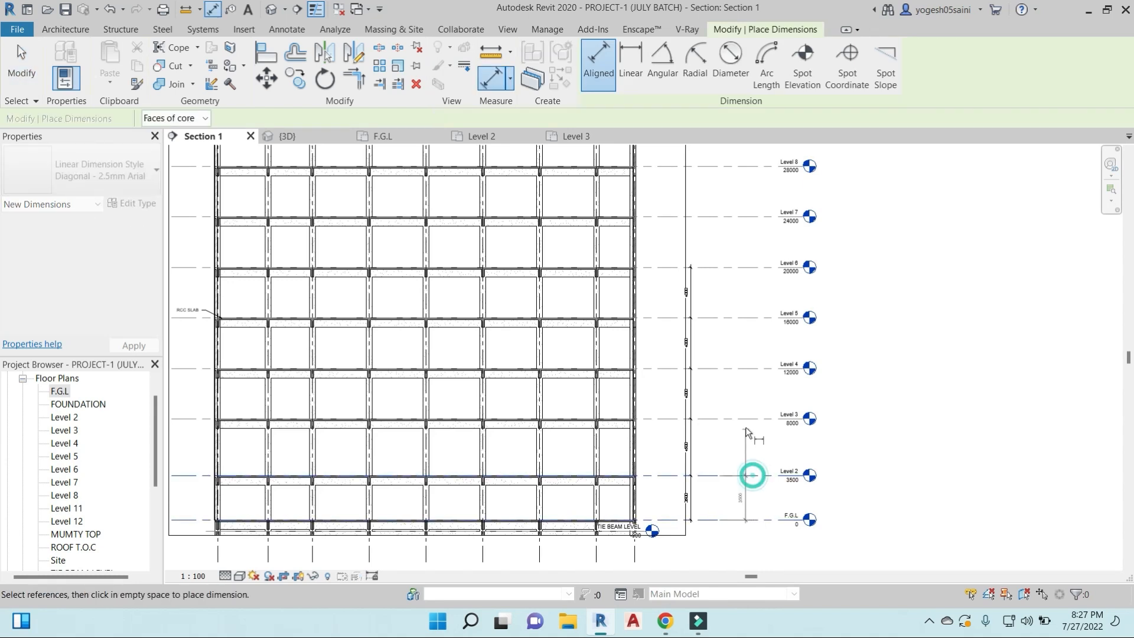
left_click(748, 384)
left_click(749, 334)
left_click(749, 283)
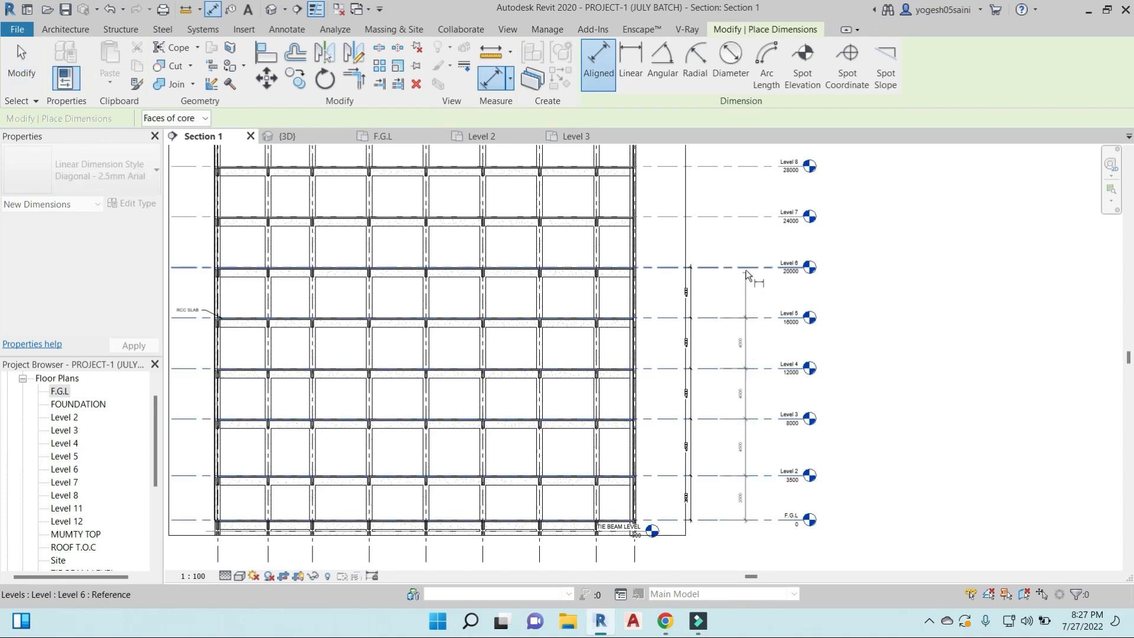
left_click(750, 217)
left_click(754, 168)
middle_click_drag(754, 201, 748, 378)
left_click(746, 294)
left_click(739, 238)
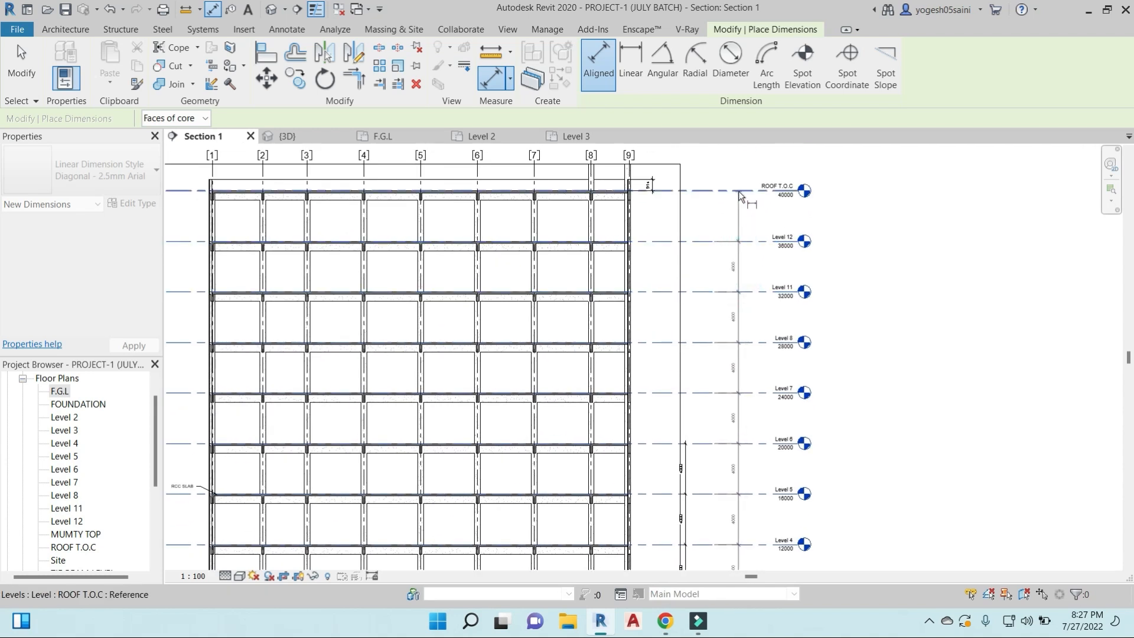
left_click(737, 191)
scroll(737, 197, "down", 2)
left_click(731, 212)
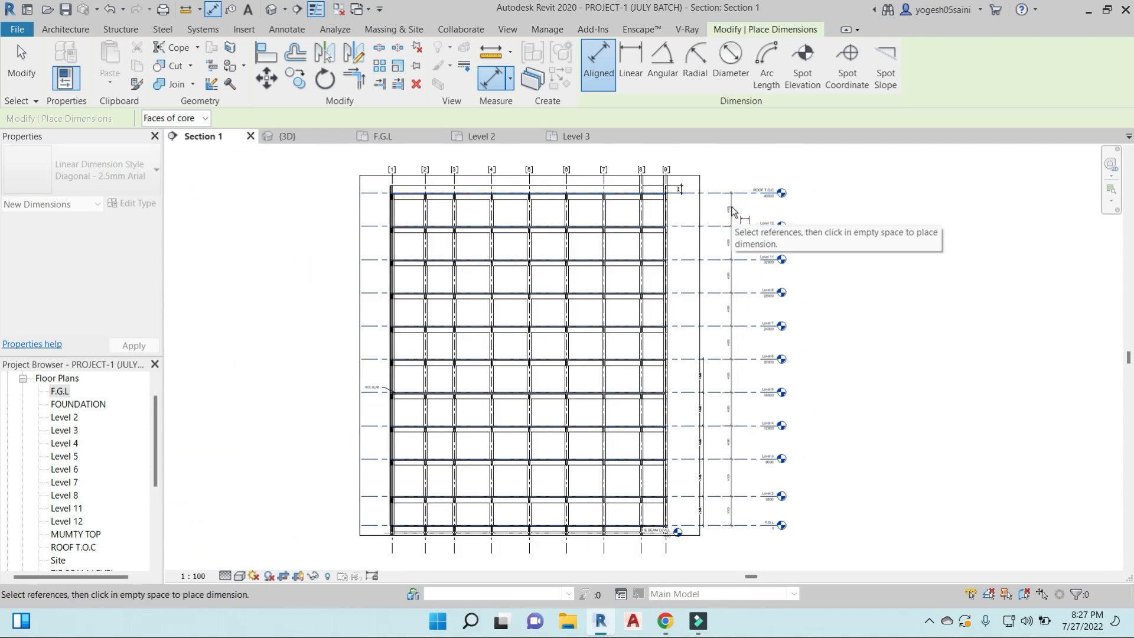
- Examine the individual storey heights along the new level dimension string from F.G.L to ROOF T.O.C
scroll(767, 331, "up", 3)
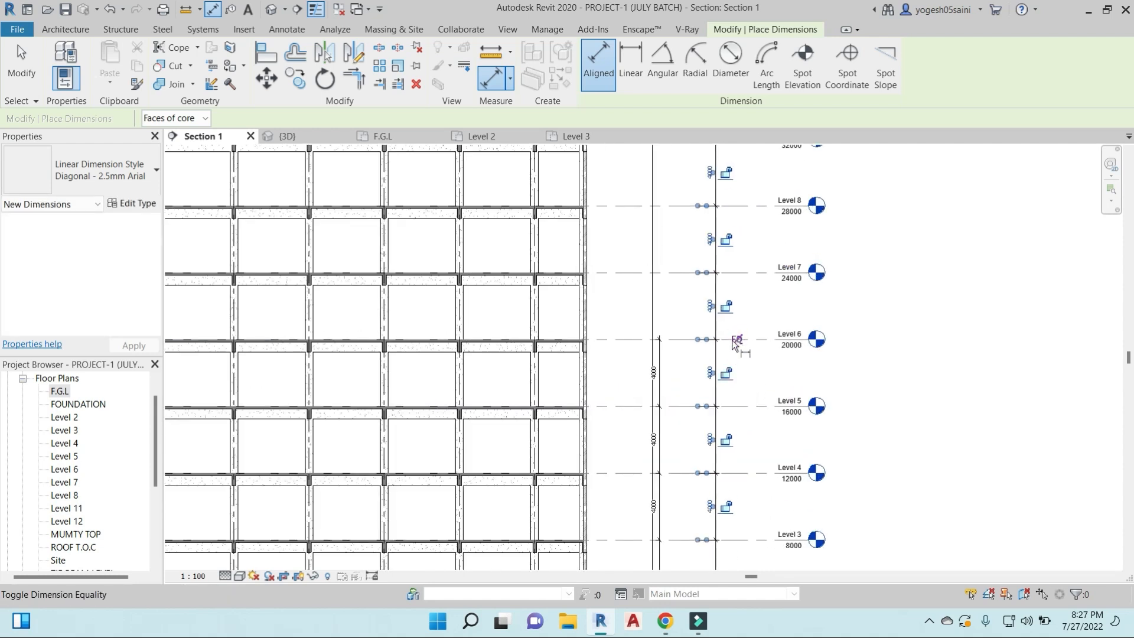
middle_click_drag(758, 379, 766, 295)
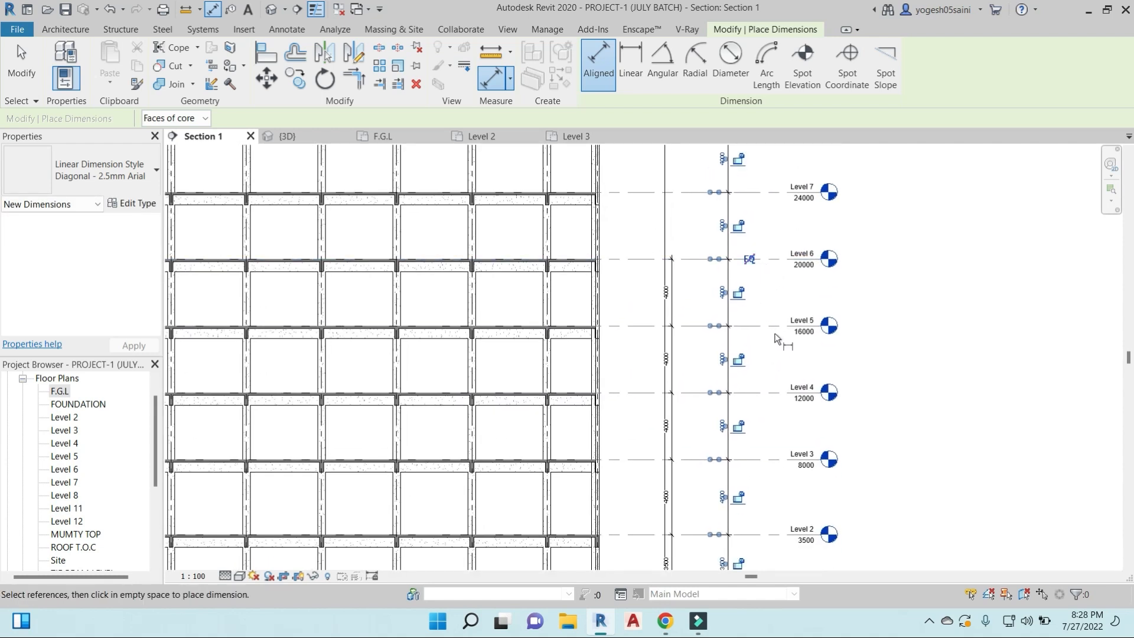
middle_click_drag(775, 338, 792, 245)
scroll(713, 486, "up", 3)
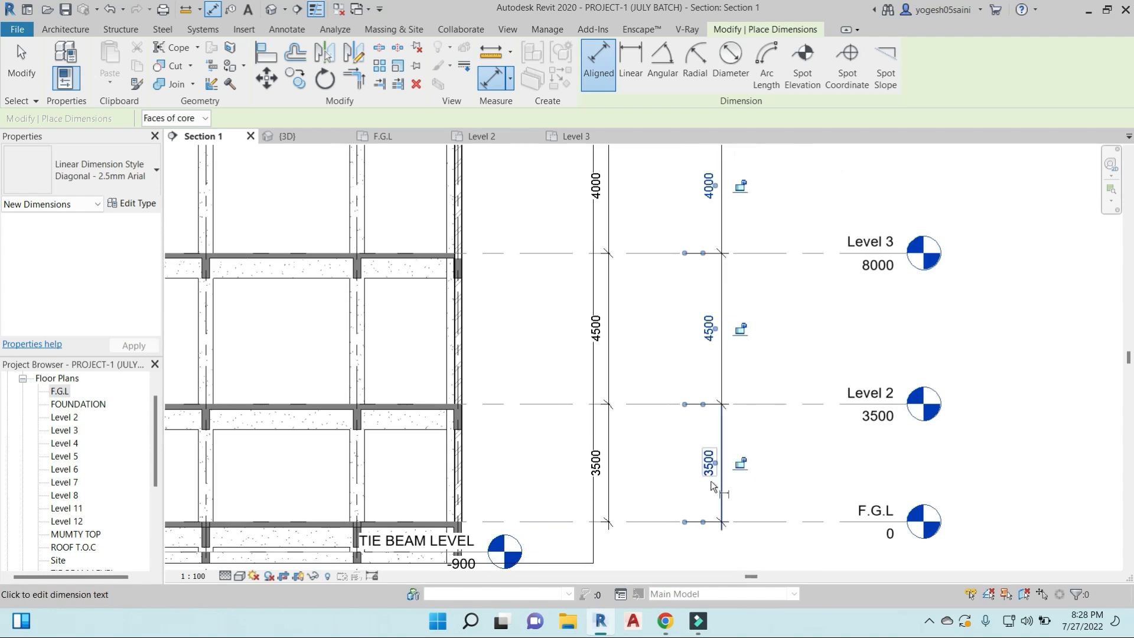
scroll(715, 466, "down", 5)
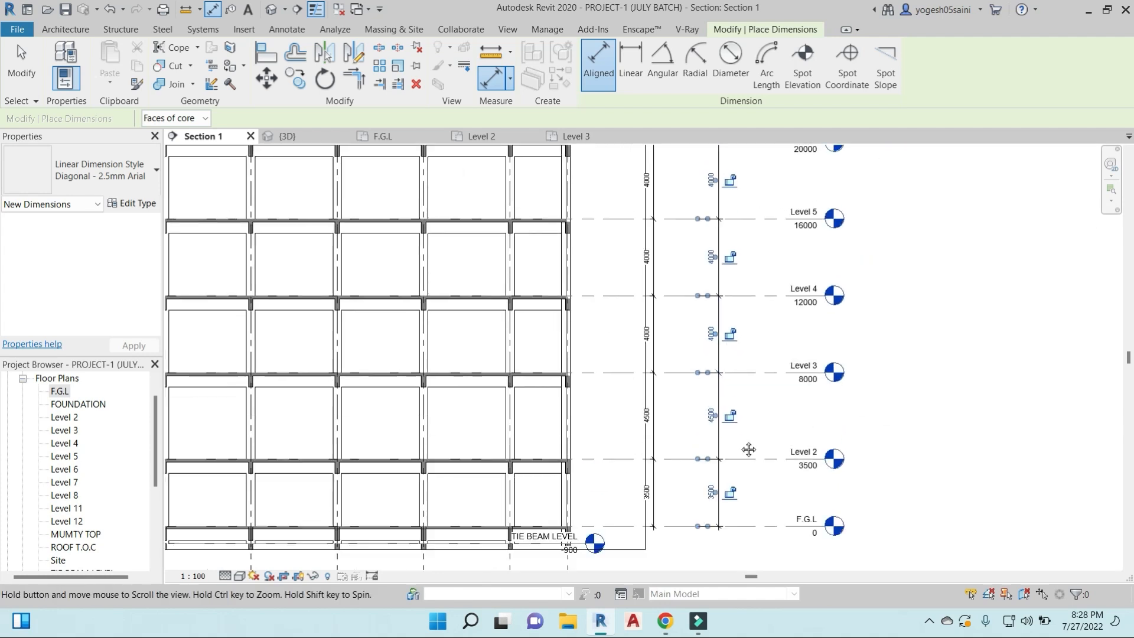
middle_click_drag(736, 333, 741, 535)
middle_click_drag(763, 305, 760, 479)
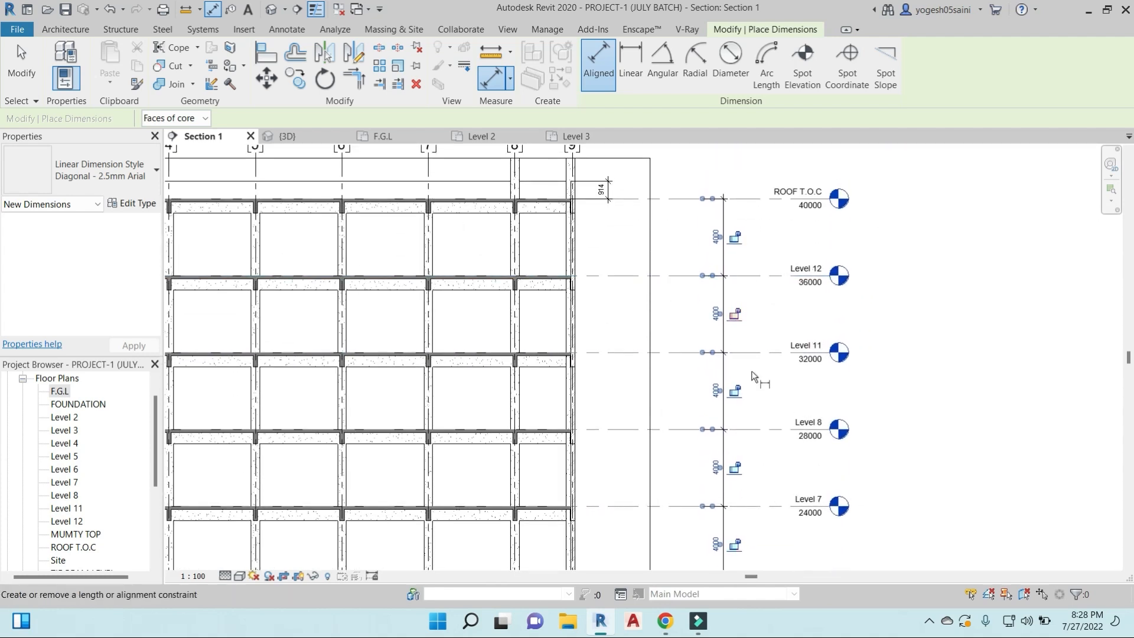
middle_click_drag(762, 421, 738, 244)
scroll(726, 384, "down", 2)
- Apply the EQ equality constraint to the full level dimension string so all storeys are evenly spaced
middle_click_drag(744, 449, 746, 359)
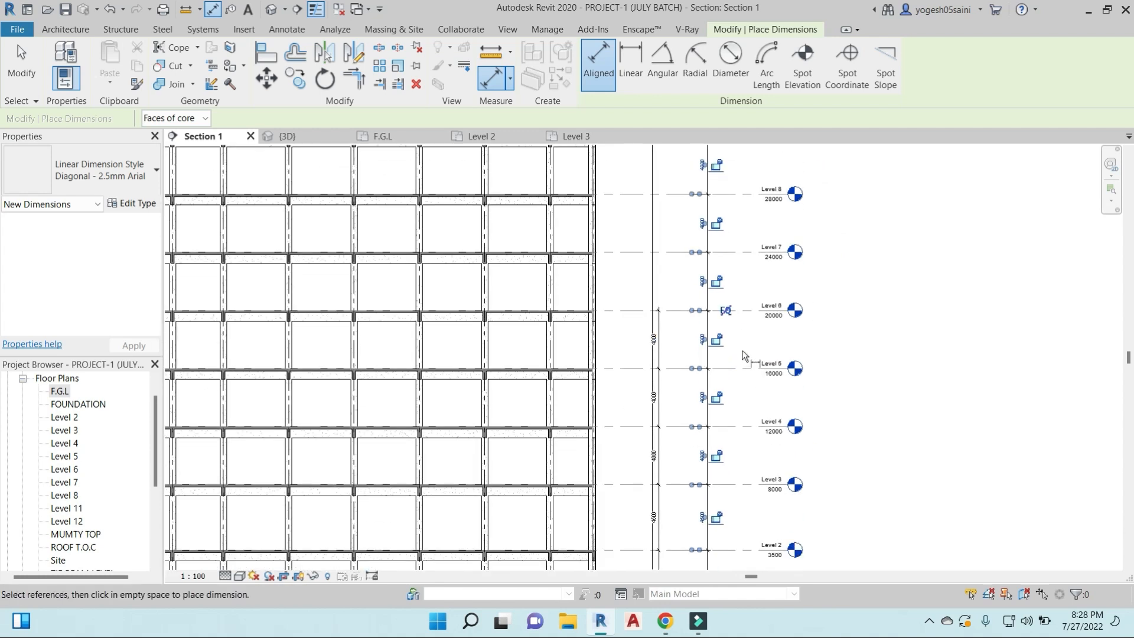
scroll(743, 354, "up", 2)
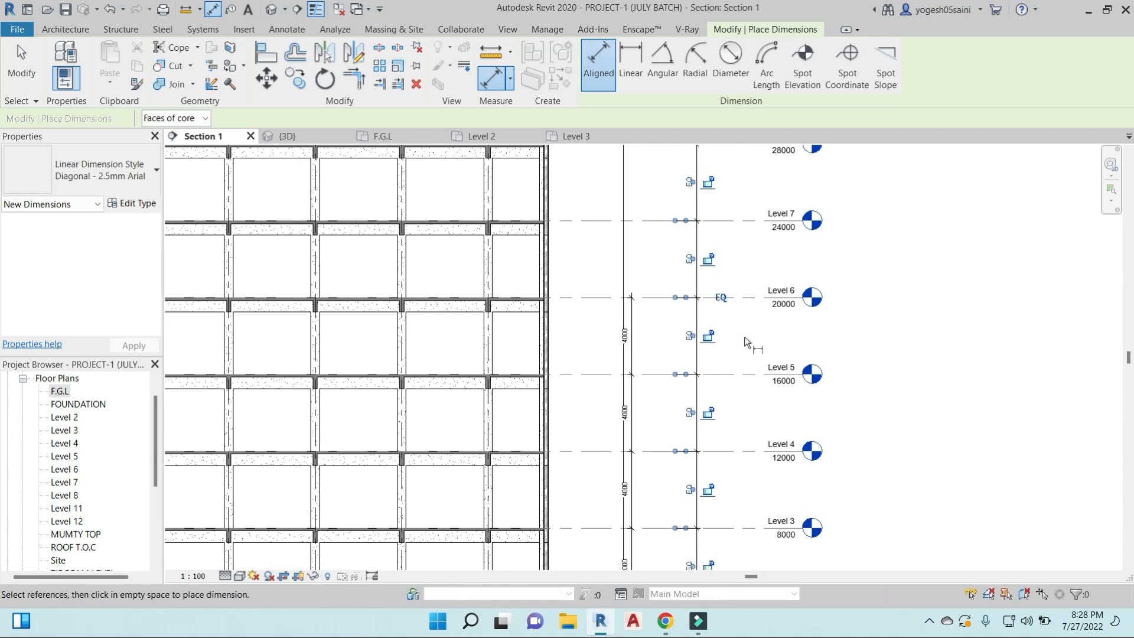
scroll(747, 343, "down", 3)
scroll(700, 453, "up", 6)
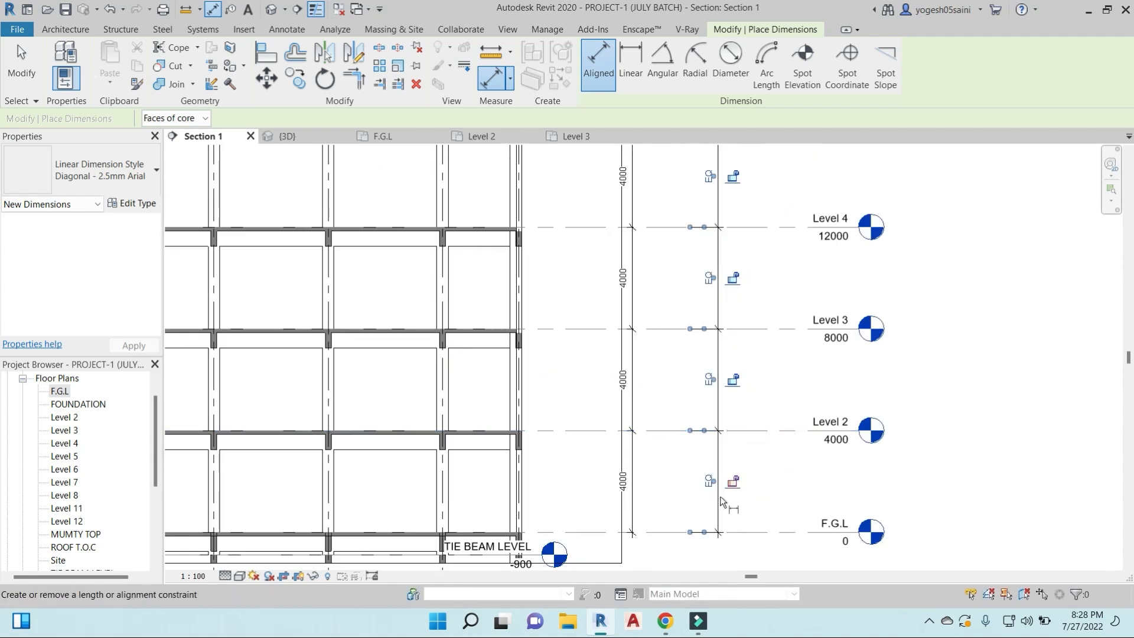
scroll(668, 452, "down", 5)
scroll(738, 376, "up", 3)
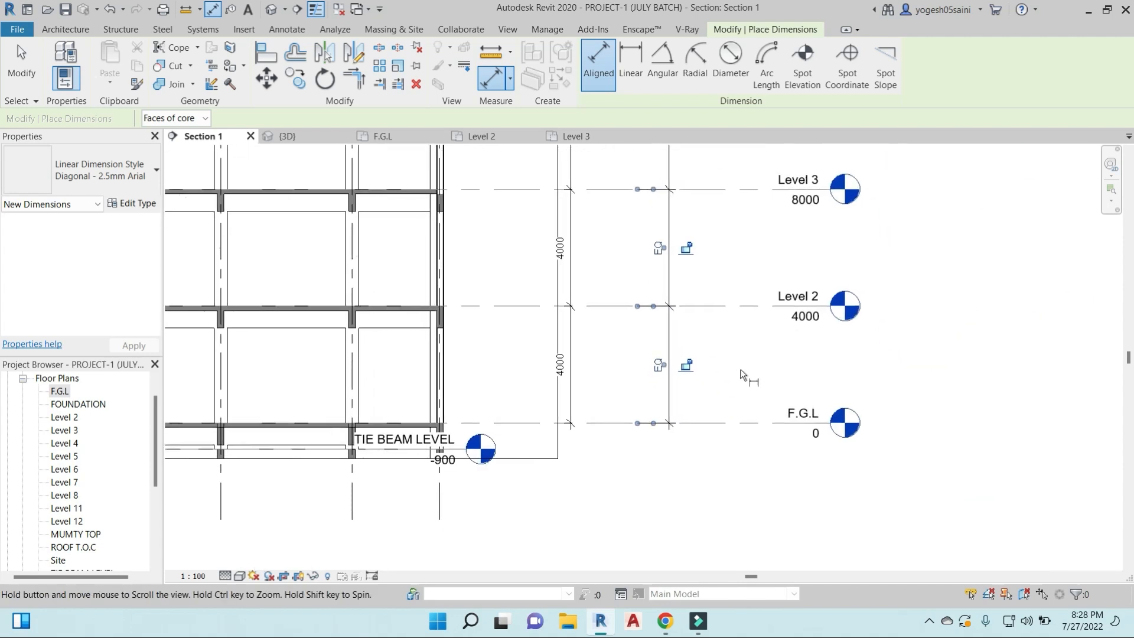
- Place a second aligned dimension string across F.G.L, Level 2, Level 3 and Level 4, and leave the command
left_click(734, 422)
left_click(734, 306)
left_click(734, 187)
middle_click_drag(734, 187, 714, 304)
left_click(710, 189)
left_click(710, 243)
key("Escape")
key("Escape")
scroll(697, 413, "down", 4)
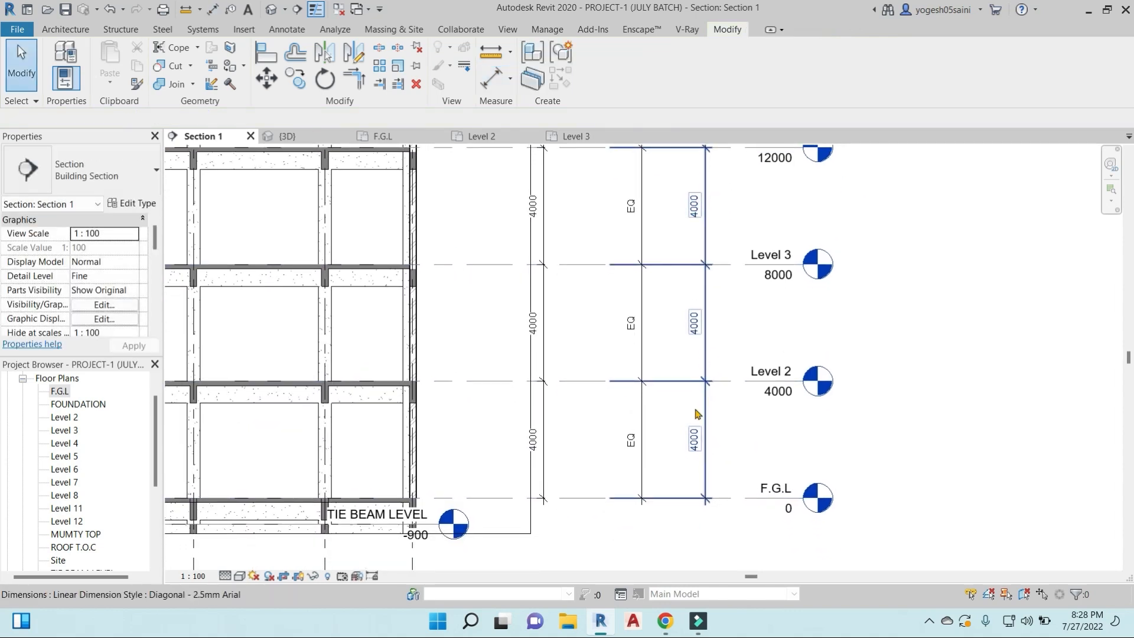
scroll(795, 415, "down", 4)
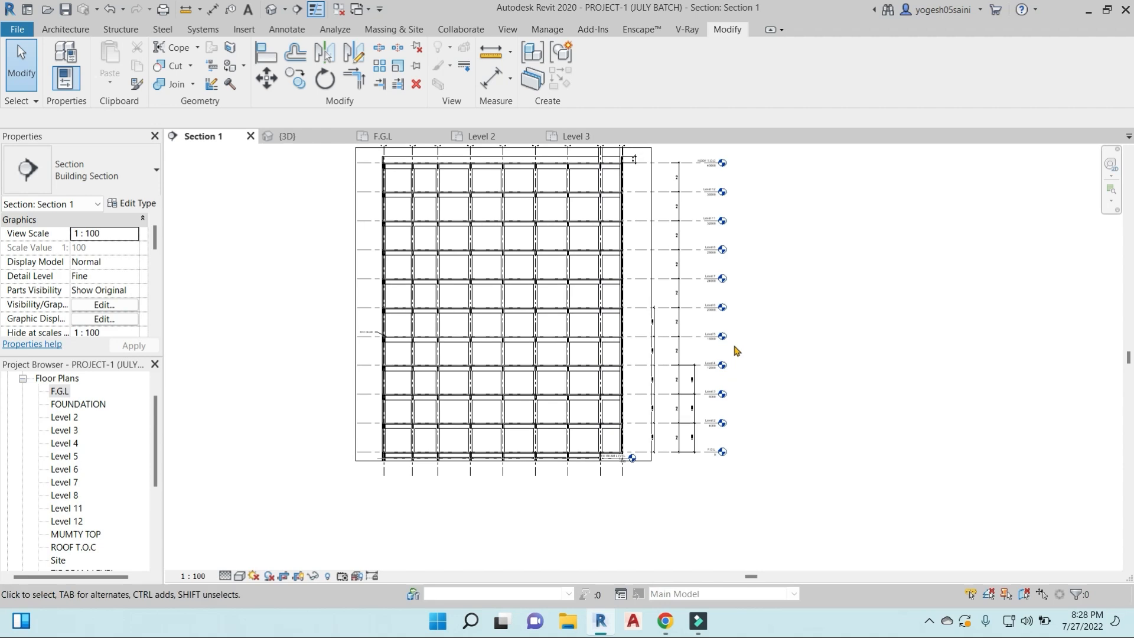
- Open the F.G.L floor plan and bring the gridded building and surrounding sample layouts into view
scroll(721, 325, "down", 3)
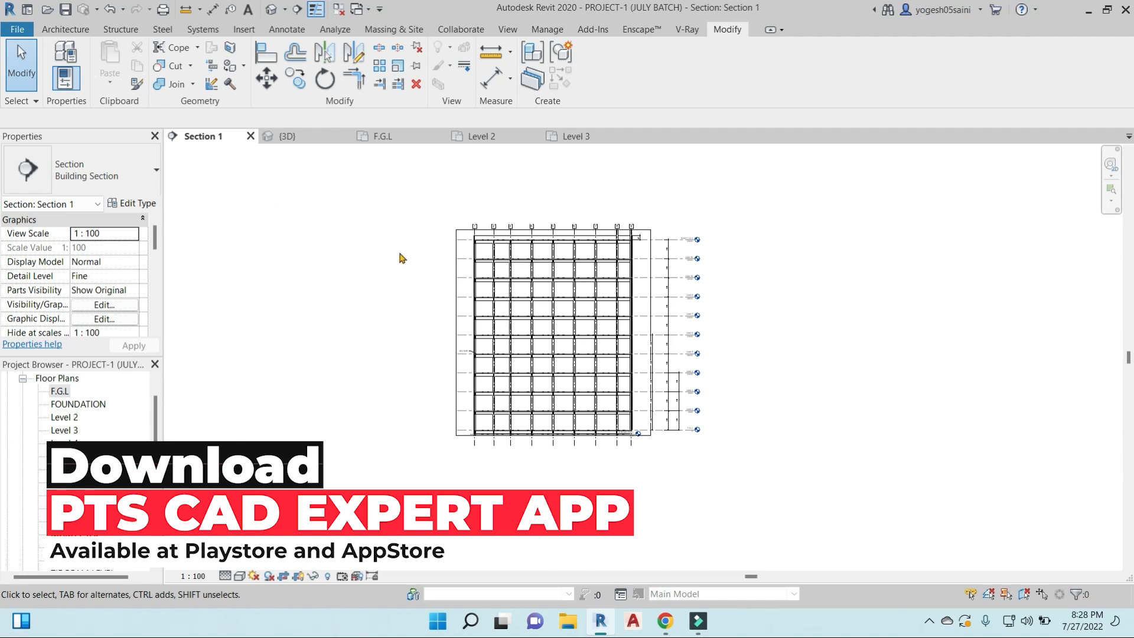
double_click(60, 392)
scroll(560, 307, "down", 3)
middle_click_drag(561, 306, 670, 352)
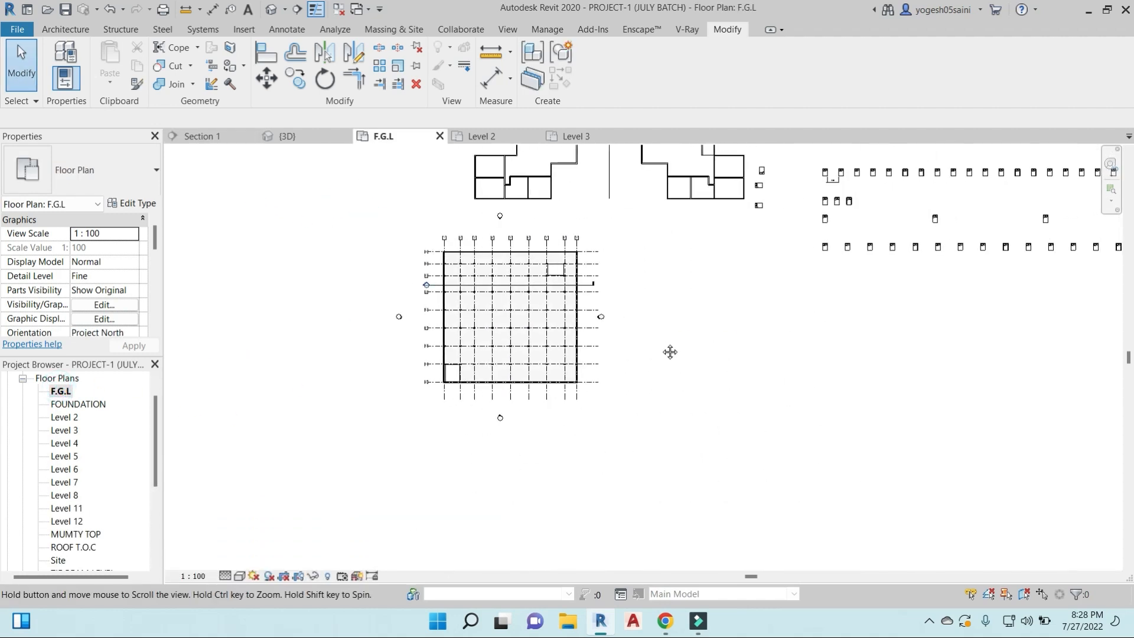
middle_click_drag(792, 282, 597, 345)
scroll(599, 342, "down", 2)
middle_click_drag(628, 379, 715, 351)
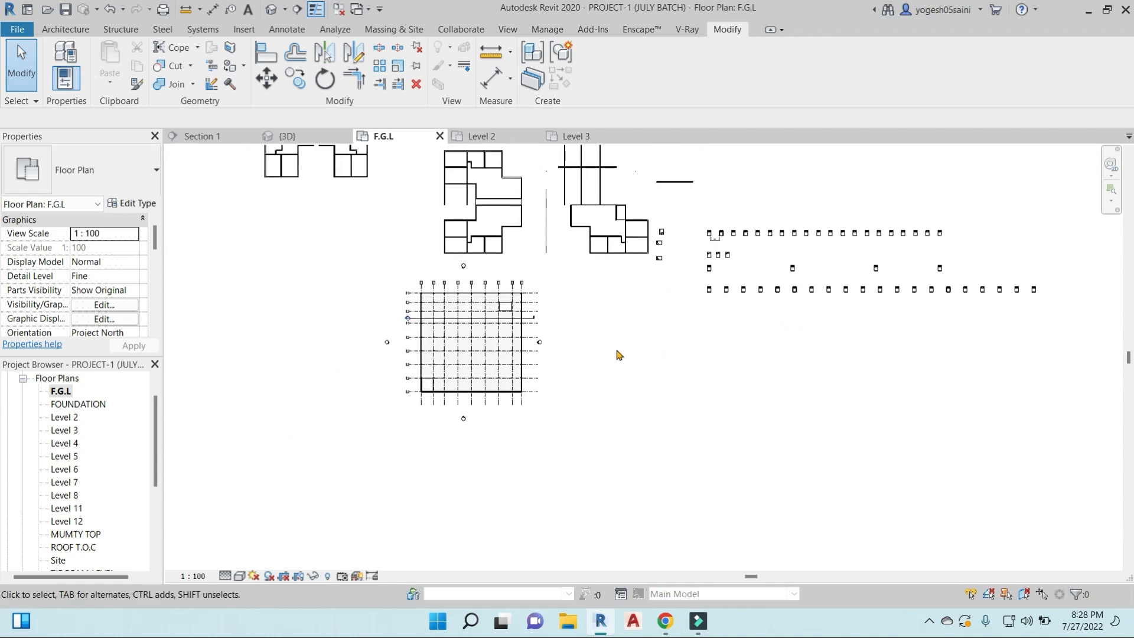
- Review the template files offered for a new project, and close the dialog without creating one
left_click(17, 28)
left_click(96, 88)
left_click(152, 87)
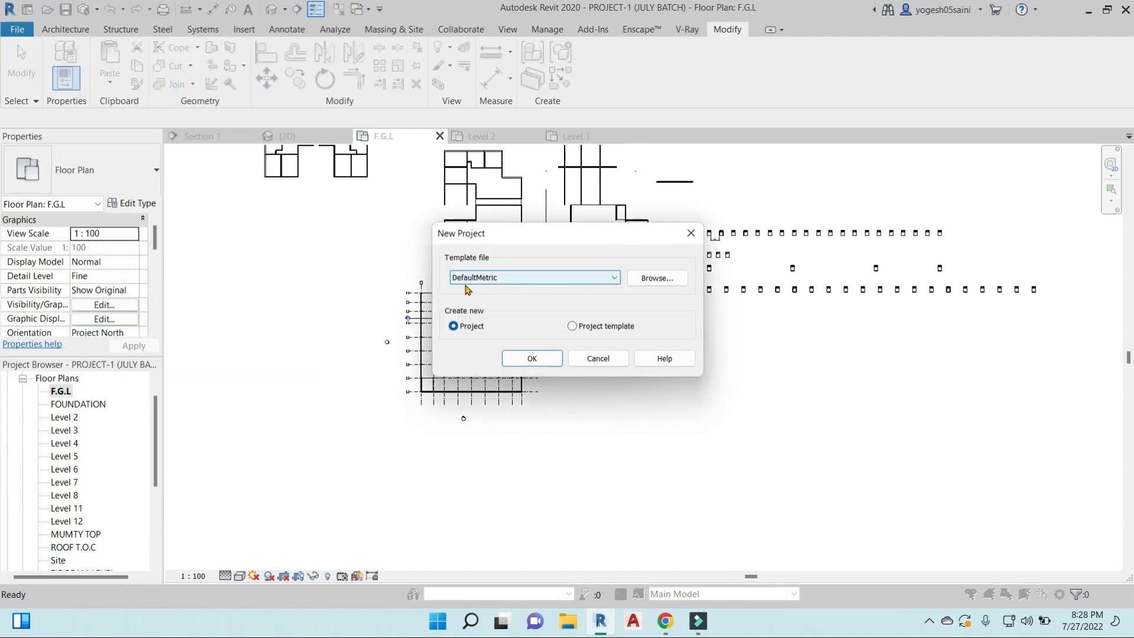
left_click(614, 277)
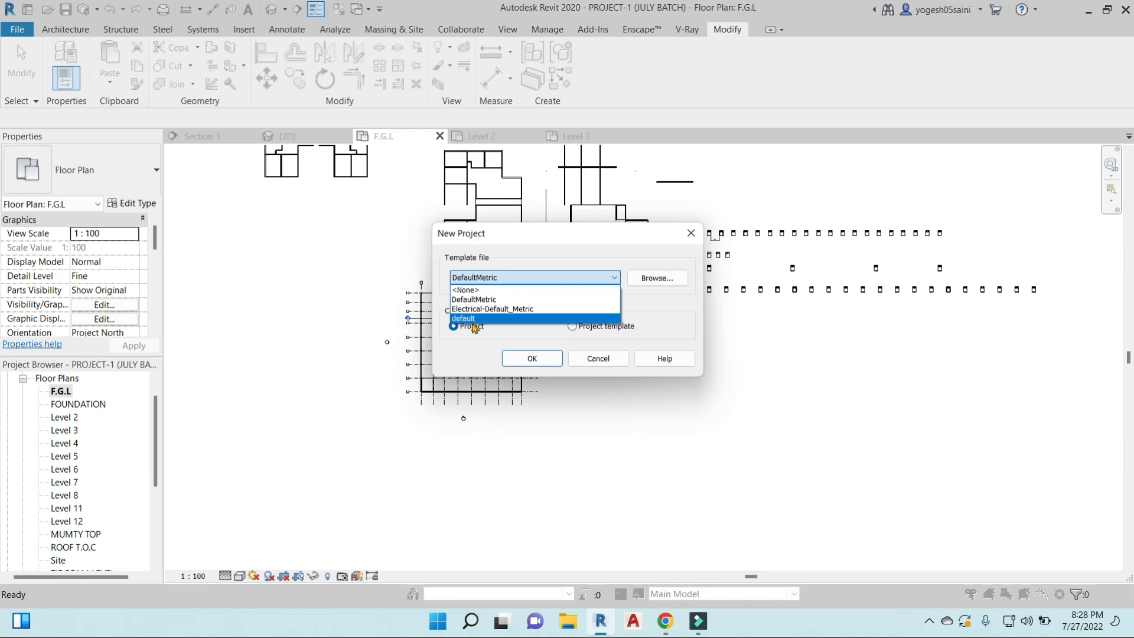
left_click(355, 332)
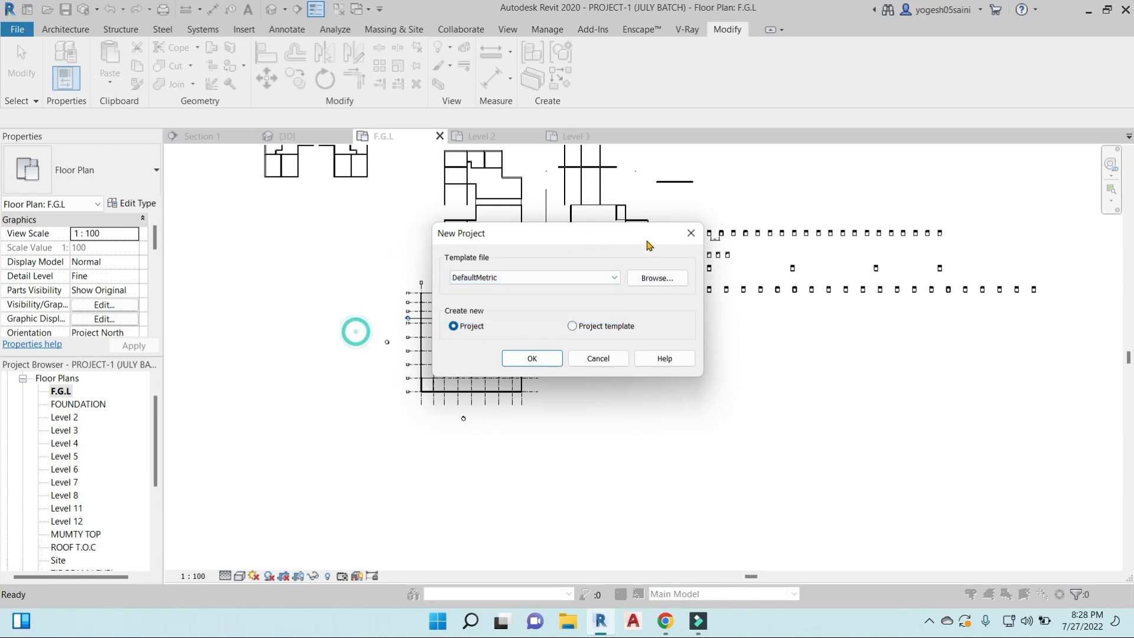
left_click(700, 234)
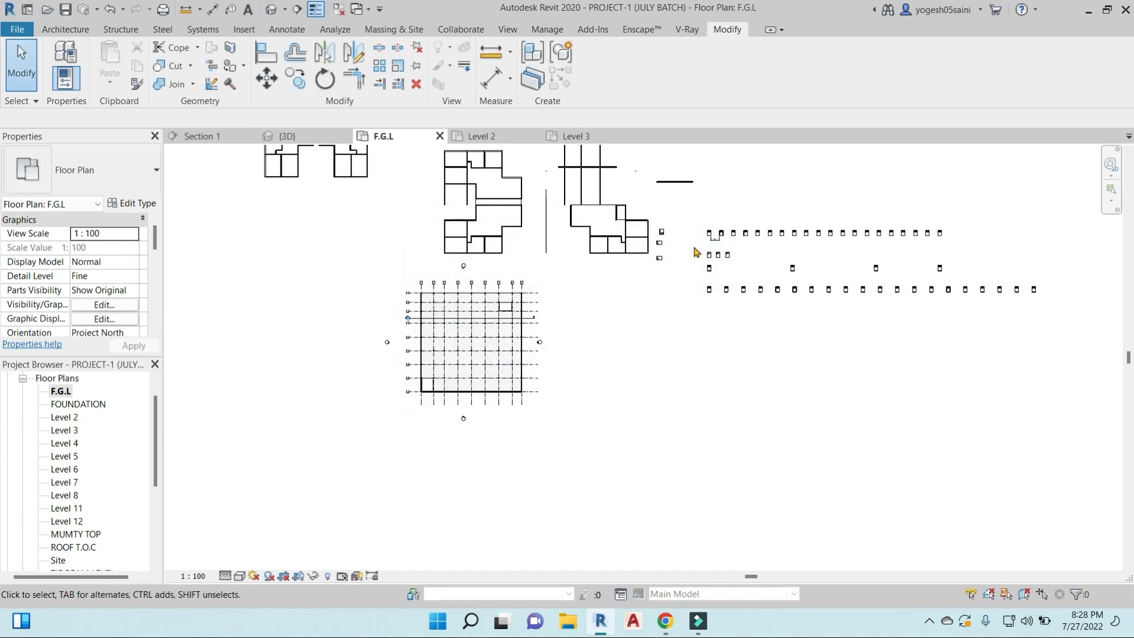
- Review the project unit formats for the Common discipline, and close the dialog without changing them
key("n")
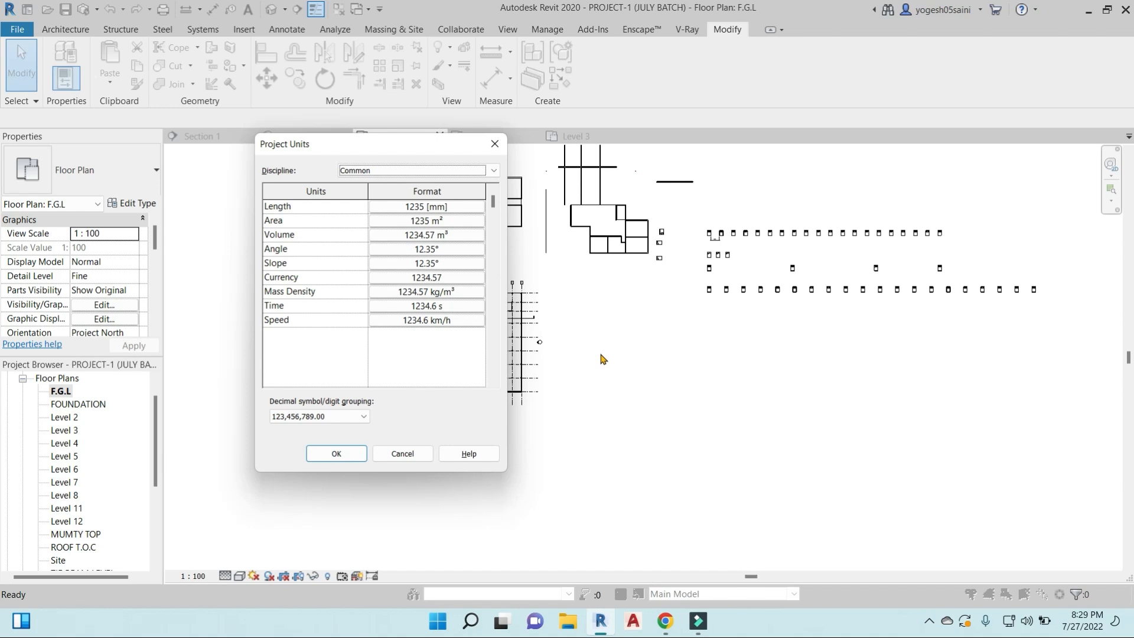
left_click(494, 143)
left_click(539, 31)
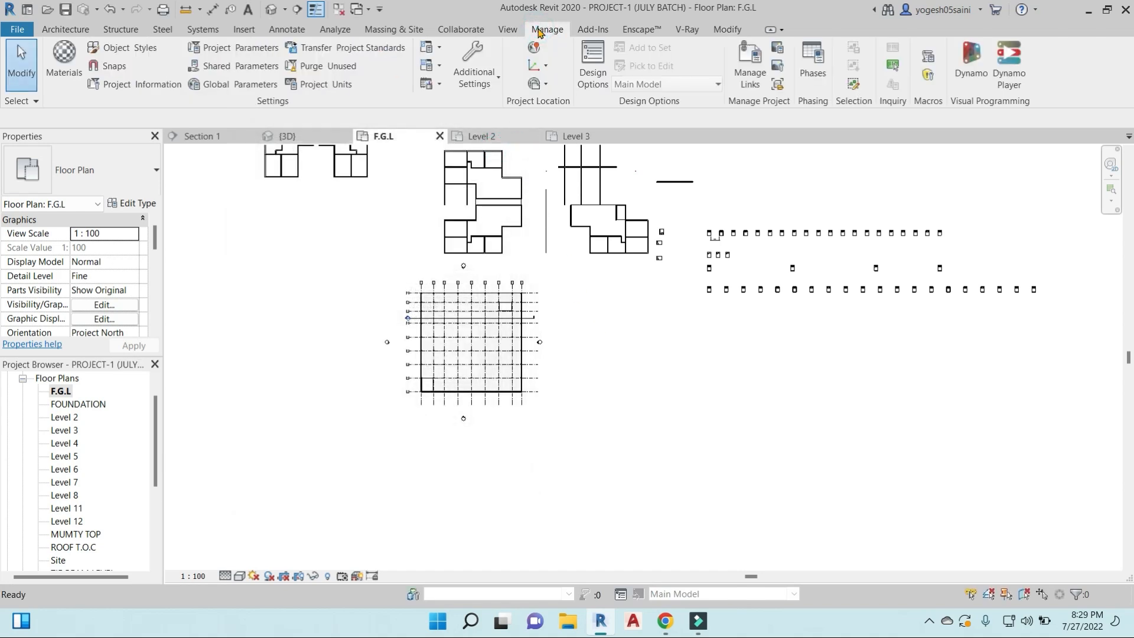
left_click(322, 88)
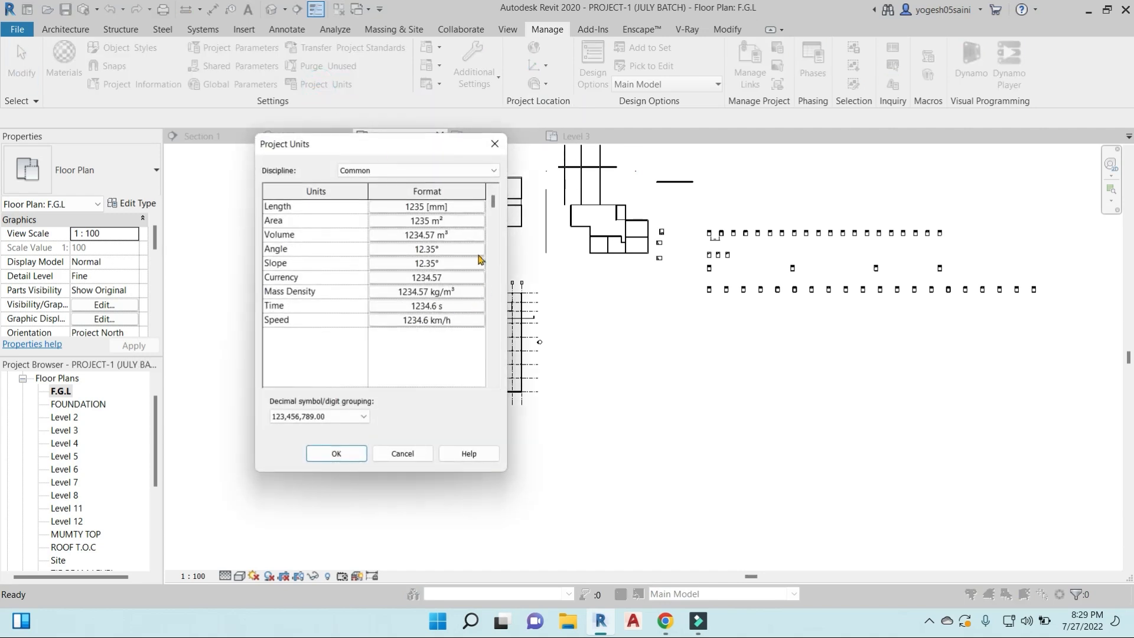
left_click_drag(405, 137, 704, 126)
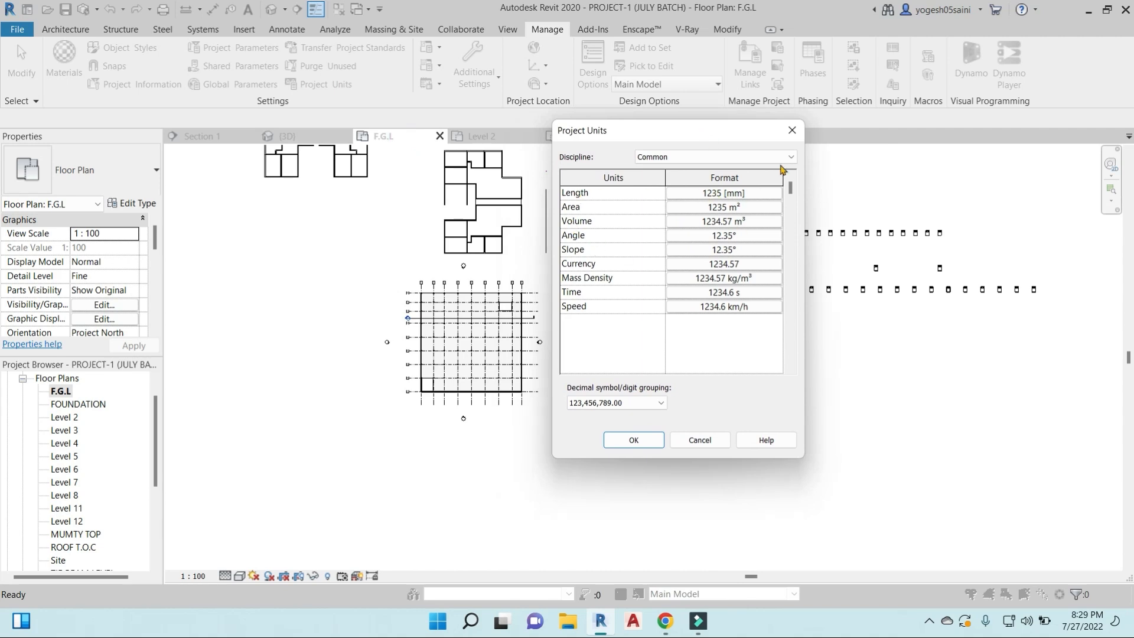
left_click(792, 130)
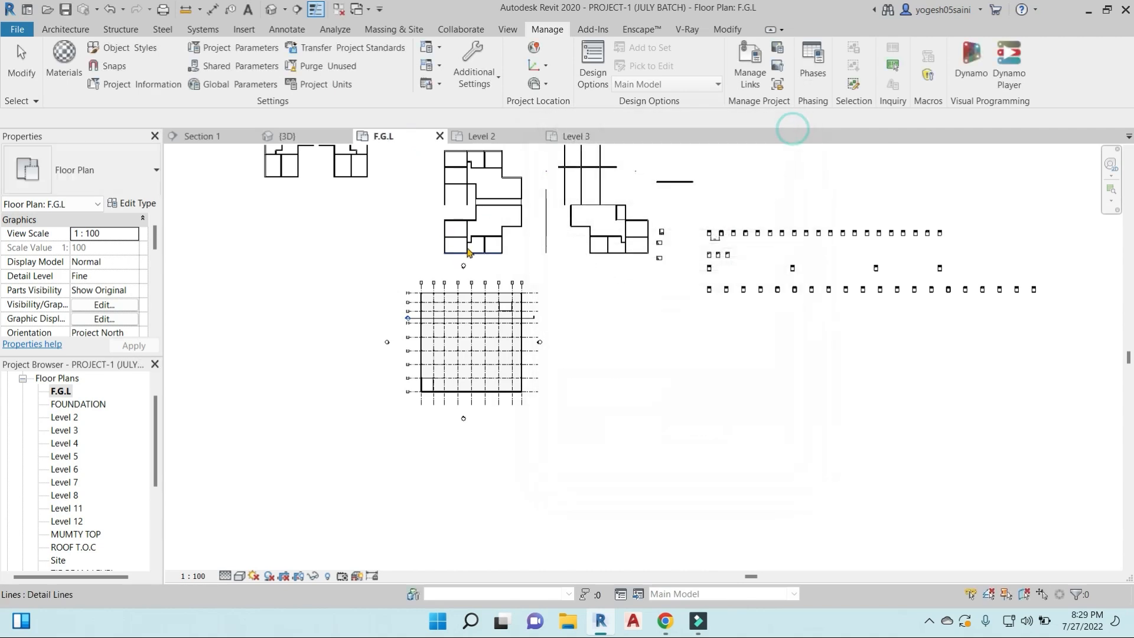
- Close the Level 3, Level 2, {3D} and Section 1 views, keeping only the F.G.L plan open
left_click(629, 136)
left_click(535, 136)
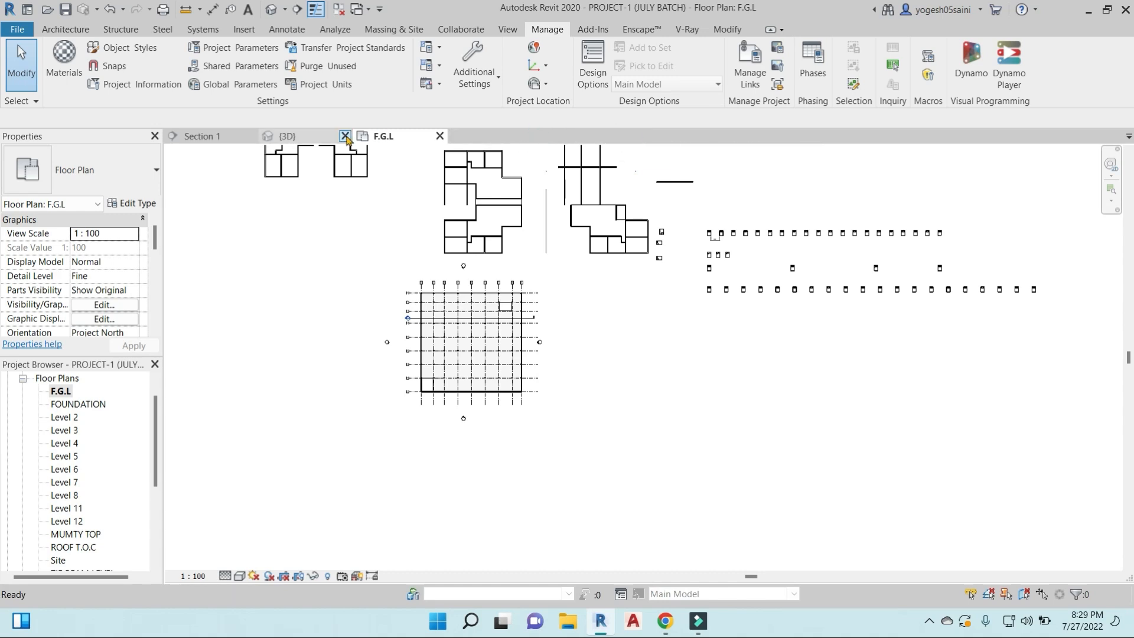
left_click(345, 135)
left_click(250, 136)
- Create a new project from the default template
left_click(18, 31)
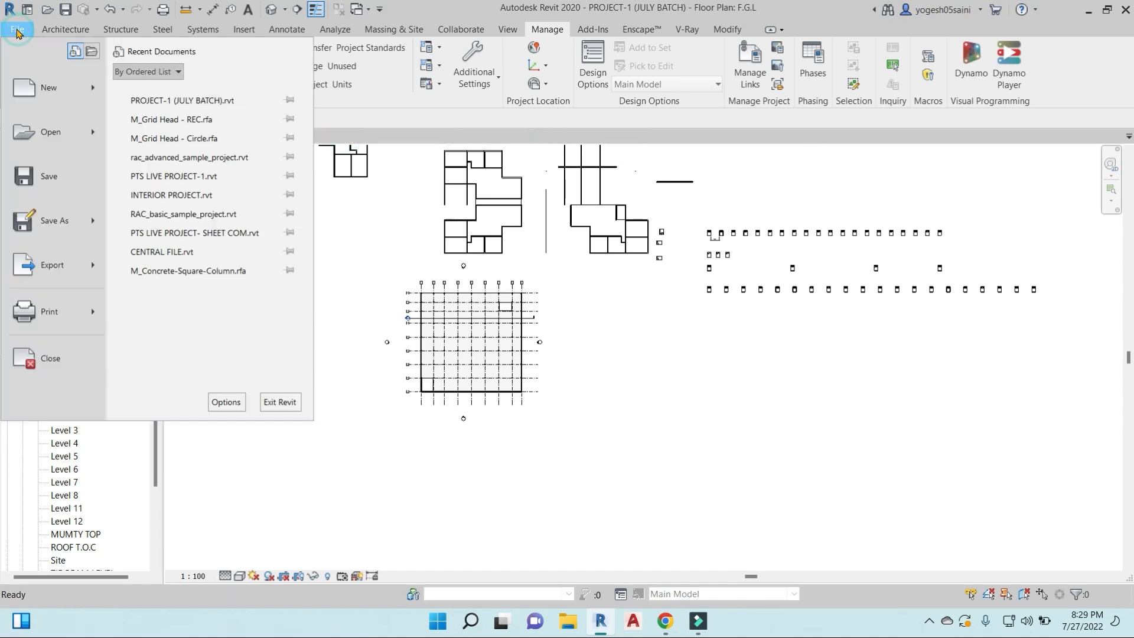
mouse_move(95, 92)
left_click(195, 95)
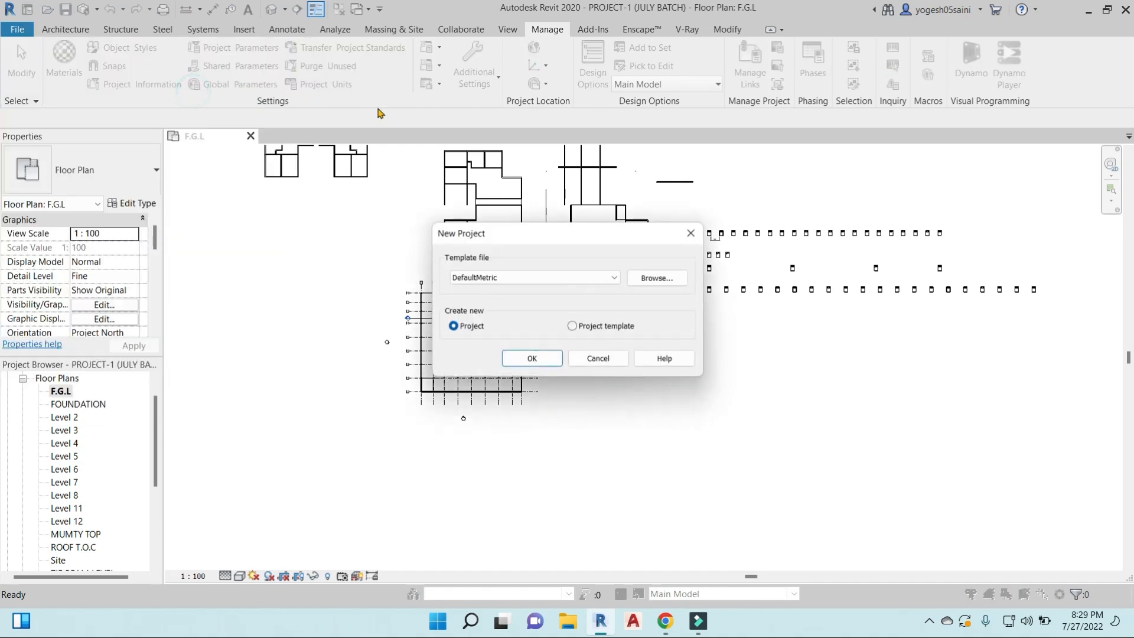
left_click(612, 277)
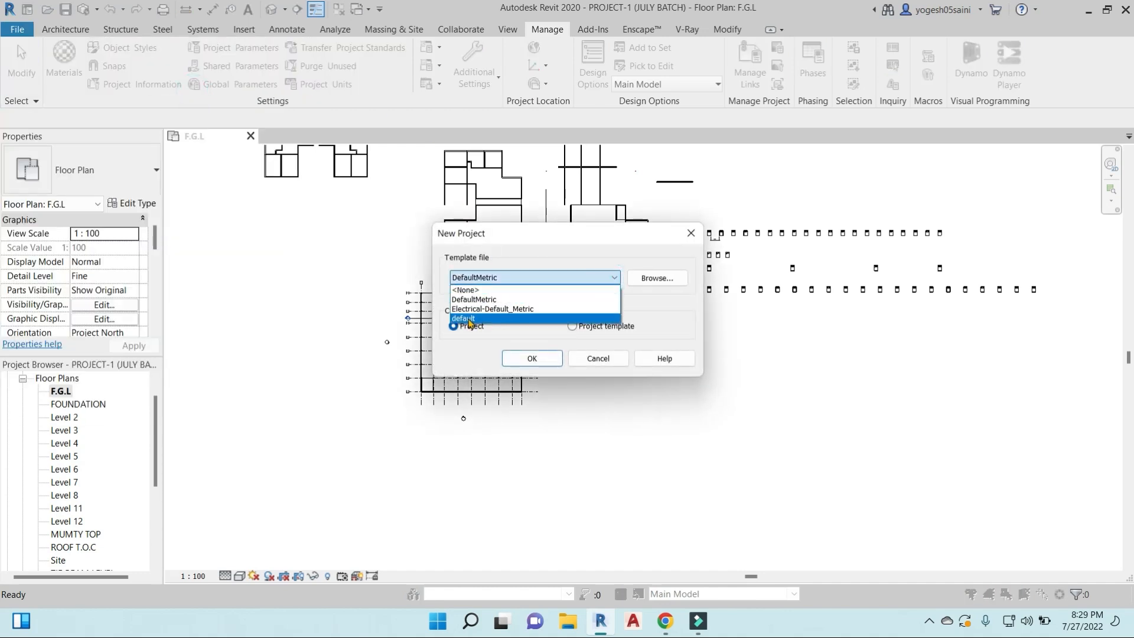
left_click(471, 320)
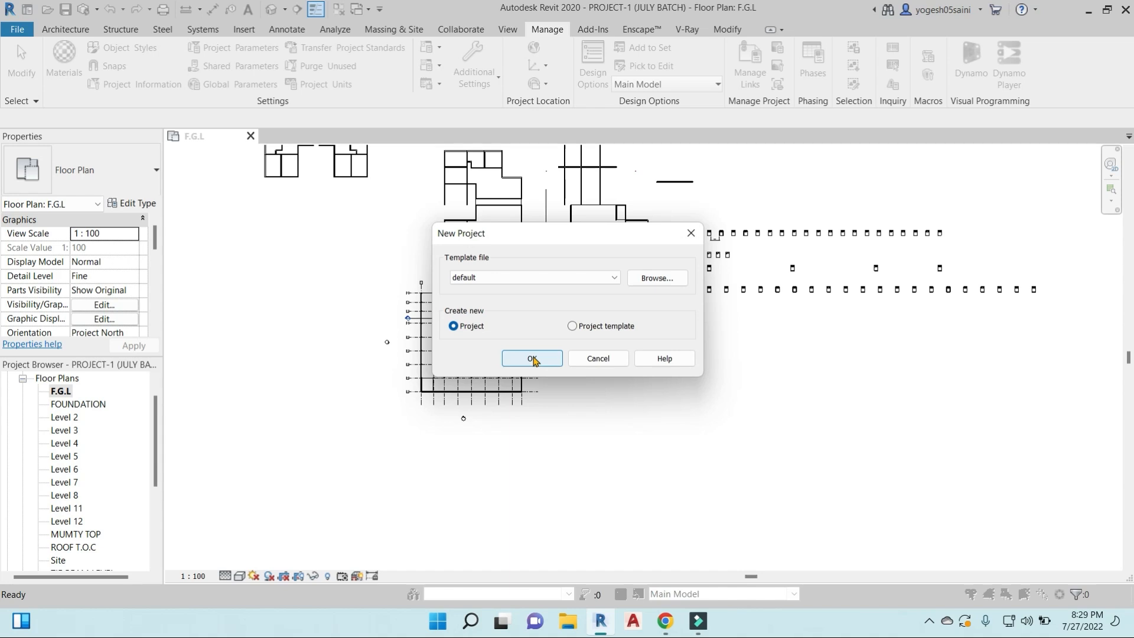
left_click(533, 359)
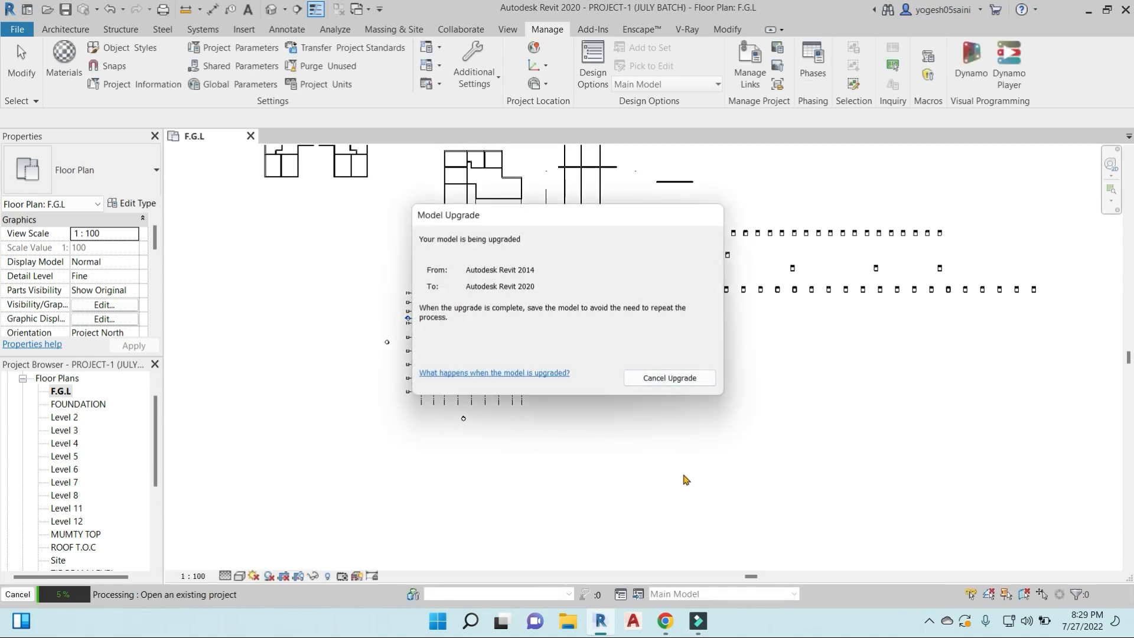
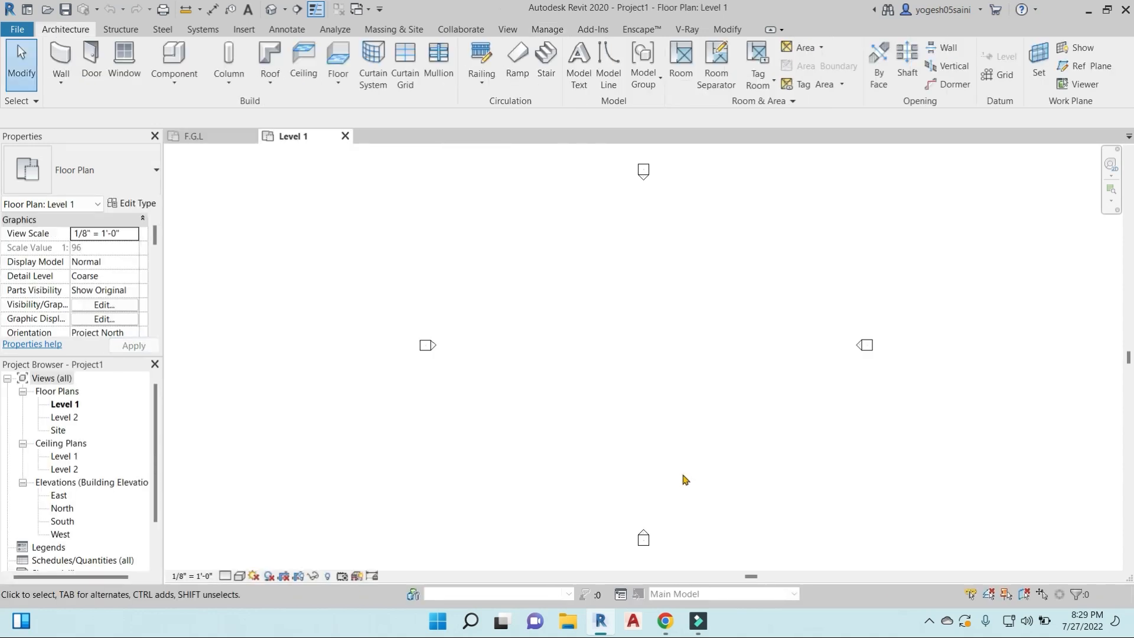
- Review the new project's unit formats for the Common discipline, and close the dialog without changing them
key("u")
key("n")
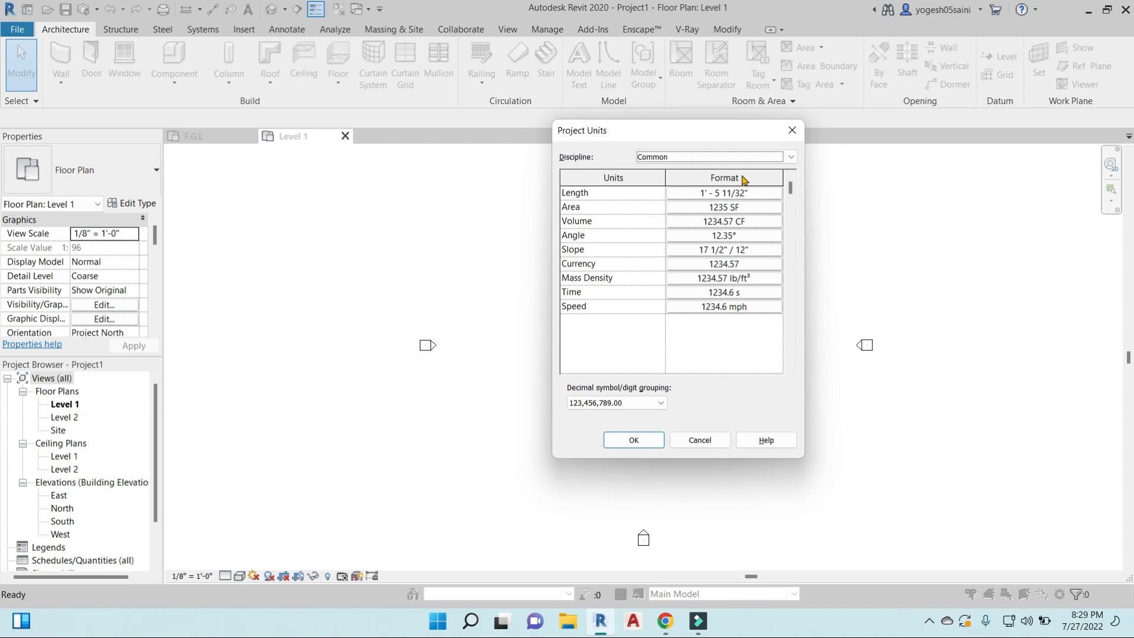
left_click(792, 130)
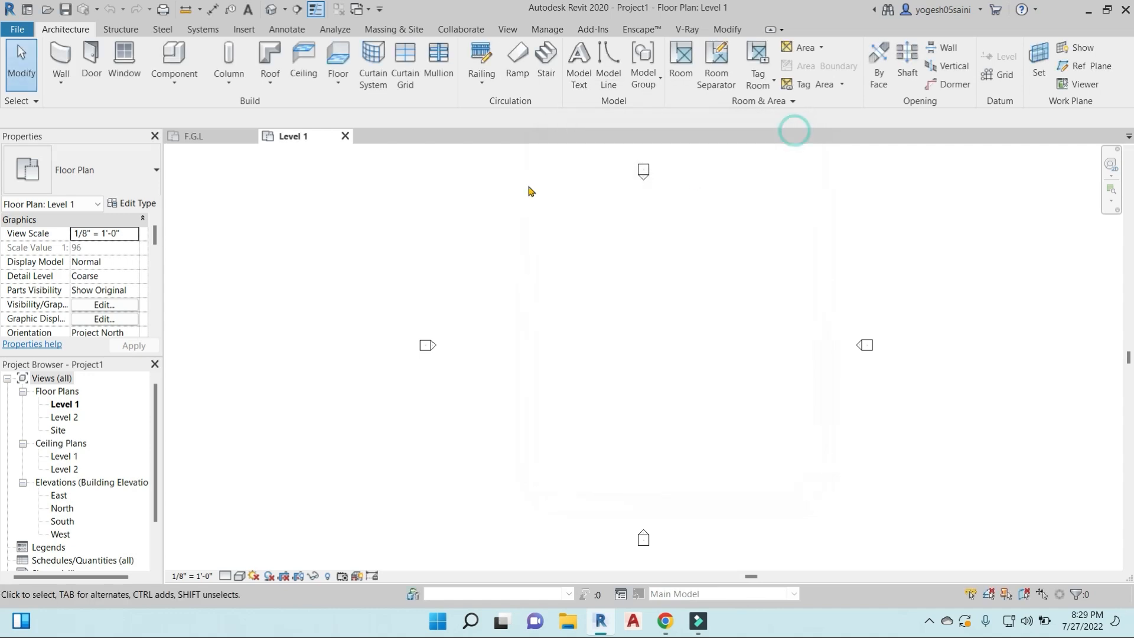
- In the building project's F.G.L plan, dismiss the save reminder and set the Length format to feet and fractional inches, rounded to the nearest 1/2"
left_click(205, 136)
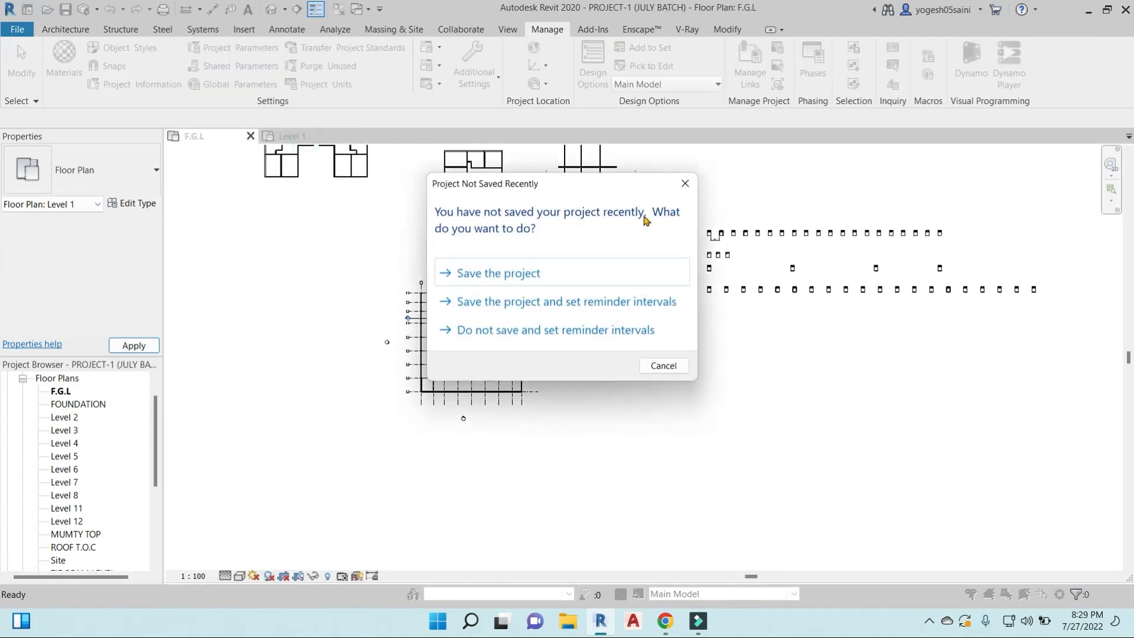
left_click(681, 179)
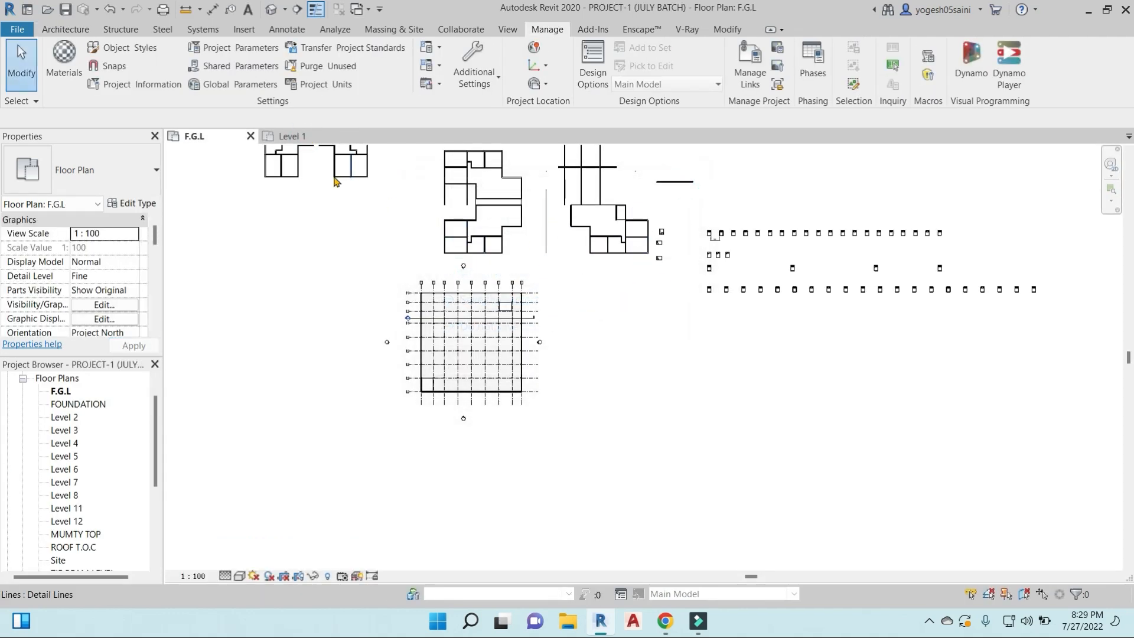
key("u")
key("n")
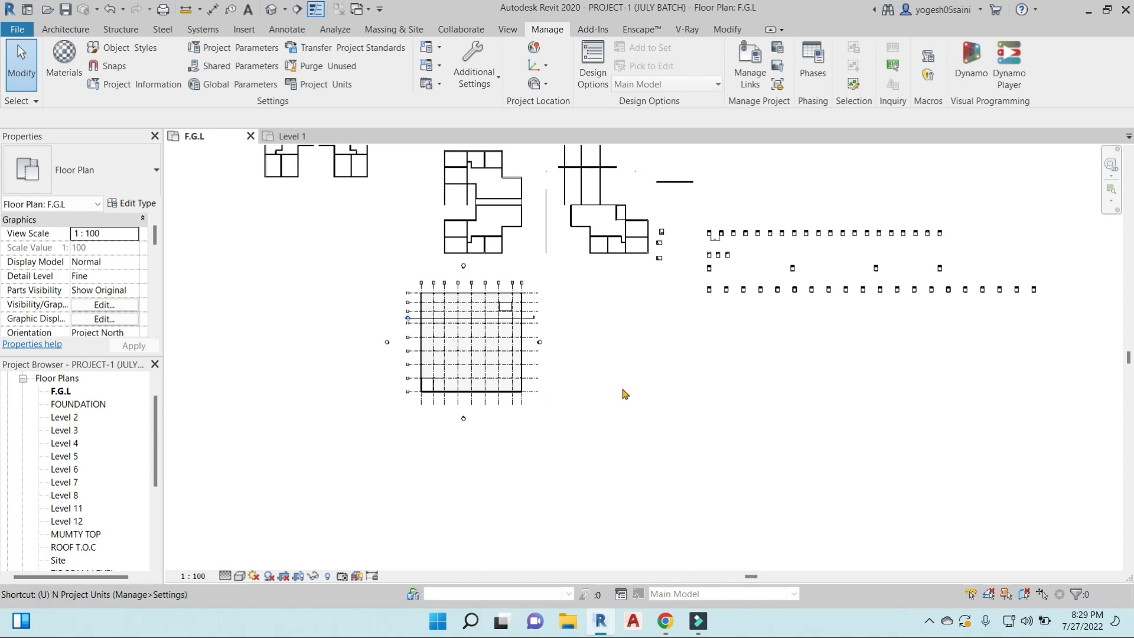
left_click(720, 195)
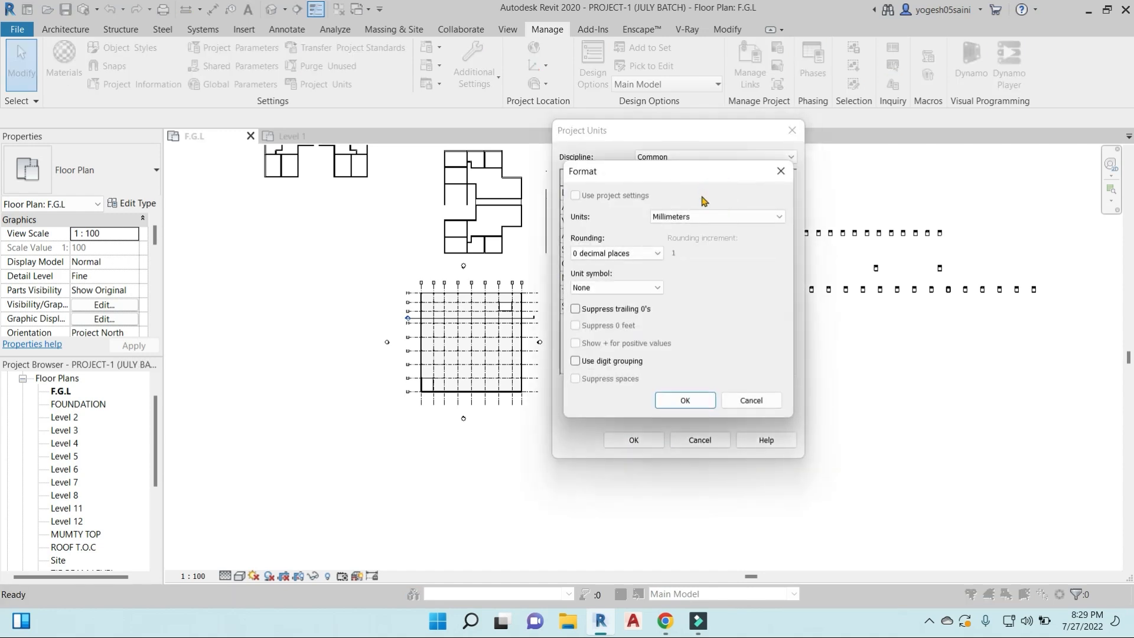
left_click(759, 217)
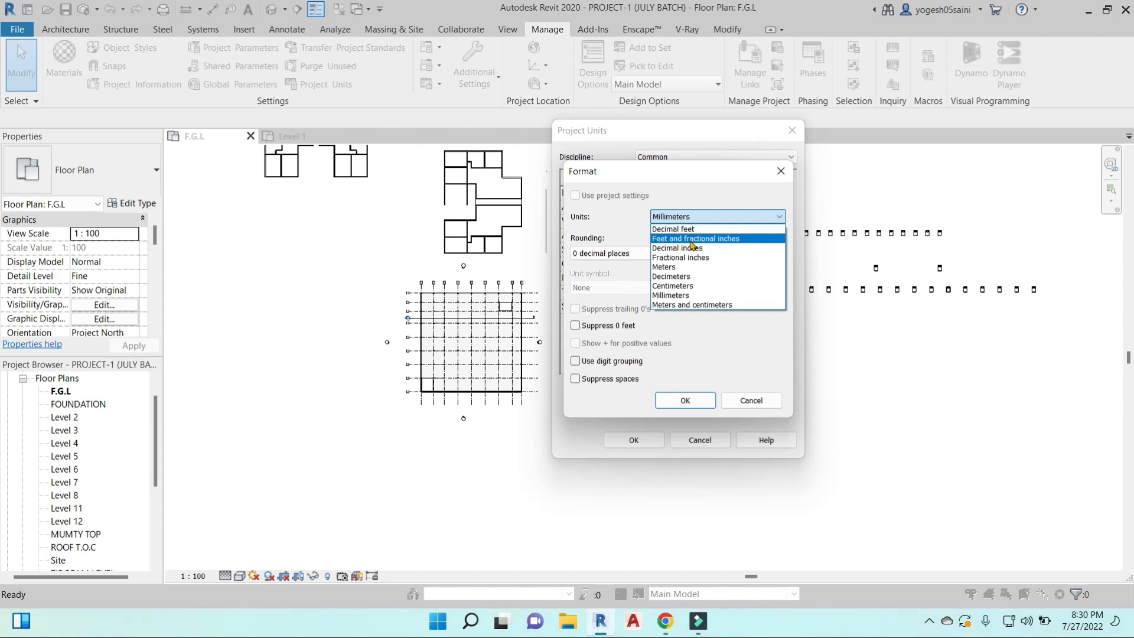
left_click(693, 241)
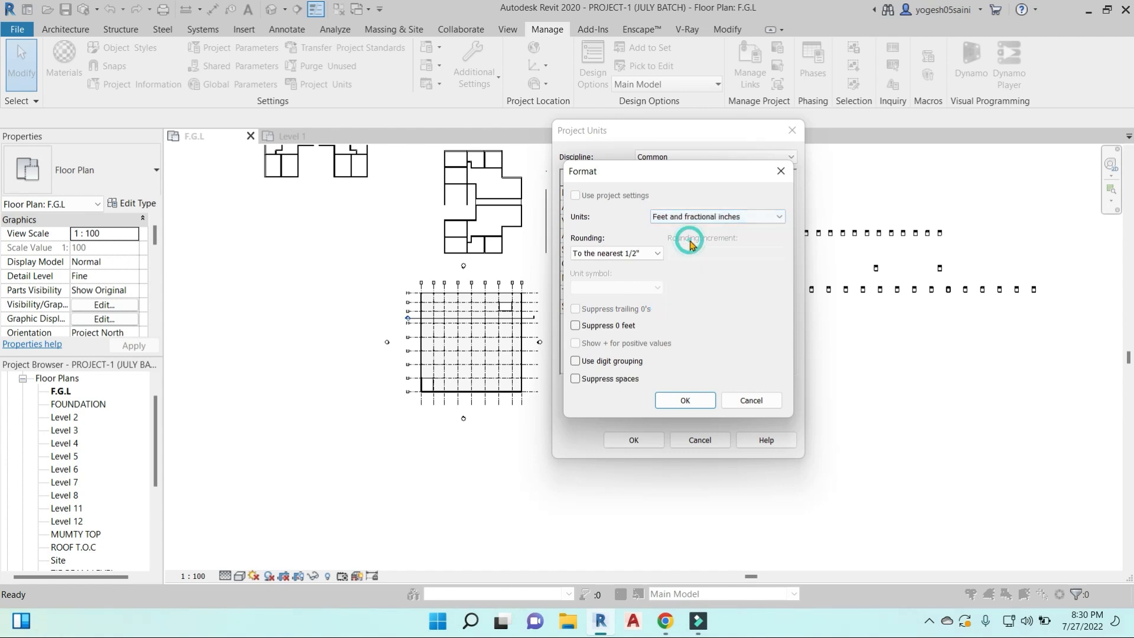
left_click(658, 254)
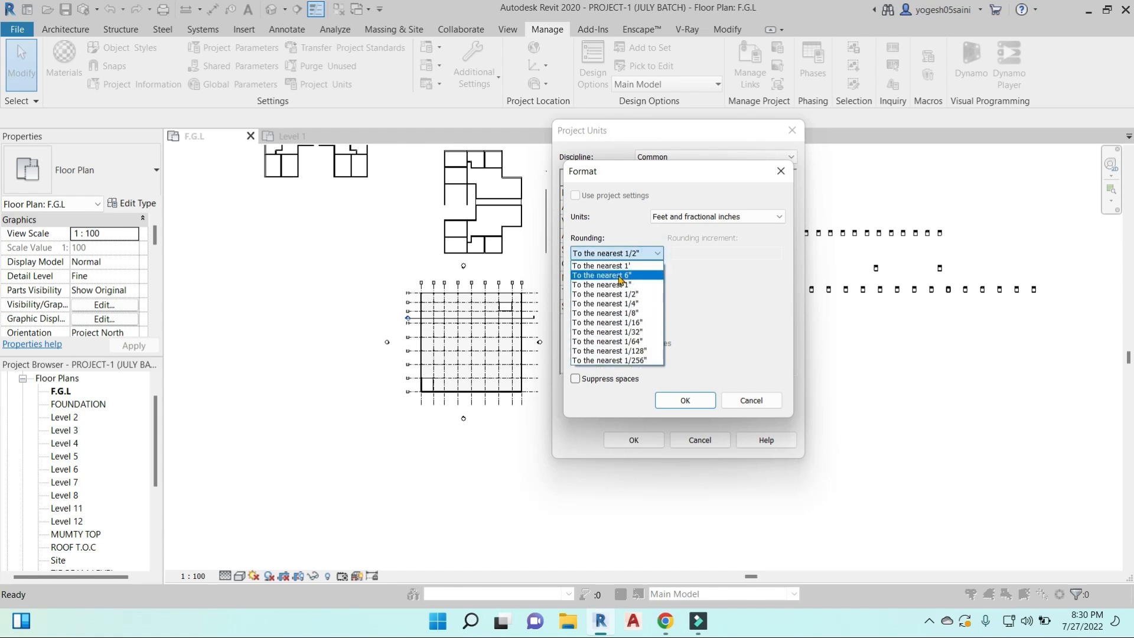
left_click(607, 294)
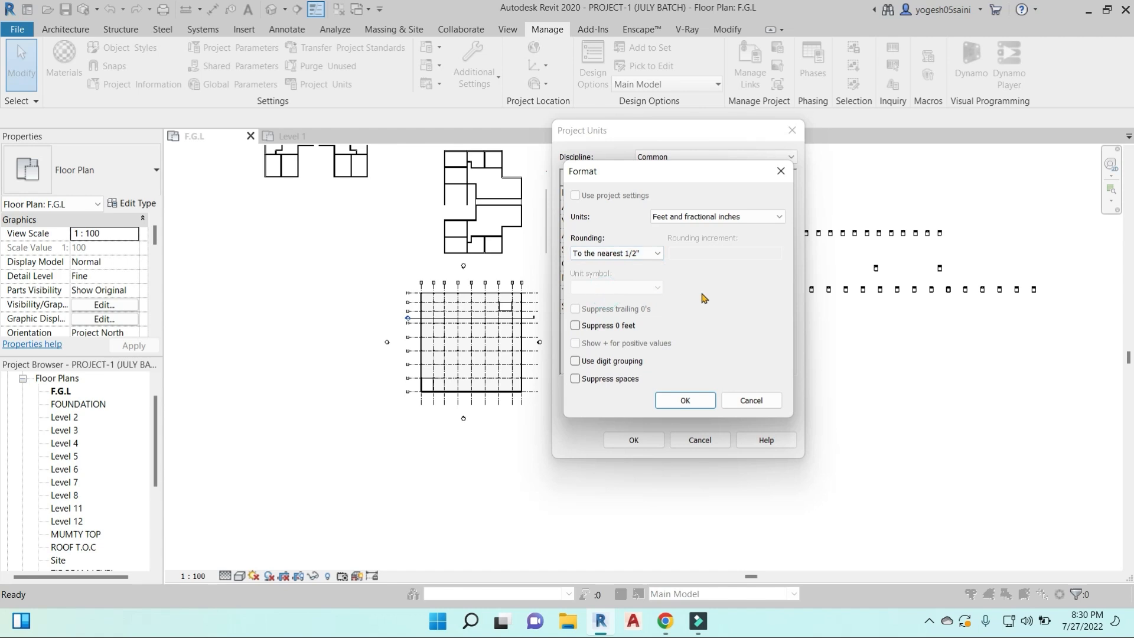
left_click(688, 401)
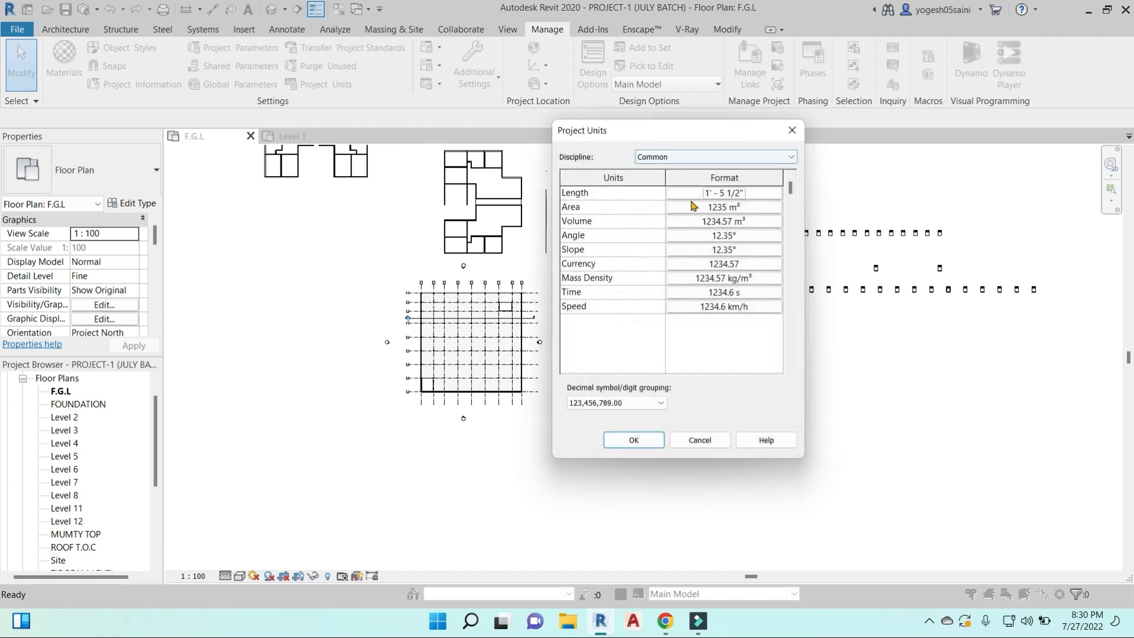
- Review the unit and symbol options for the Area format, and leave it without changes
left_click(747, 210)
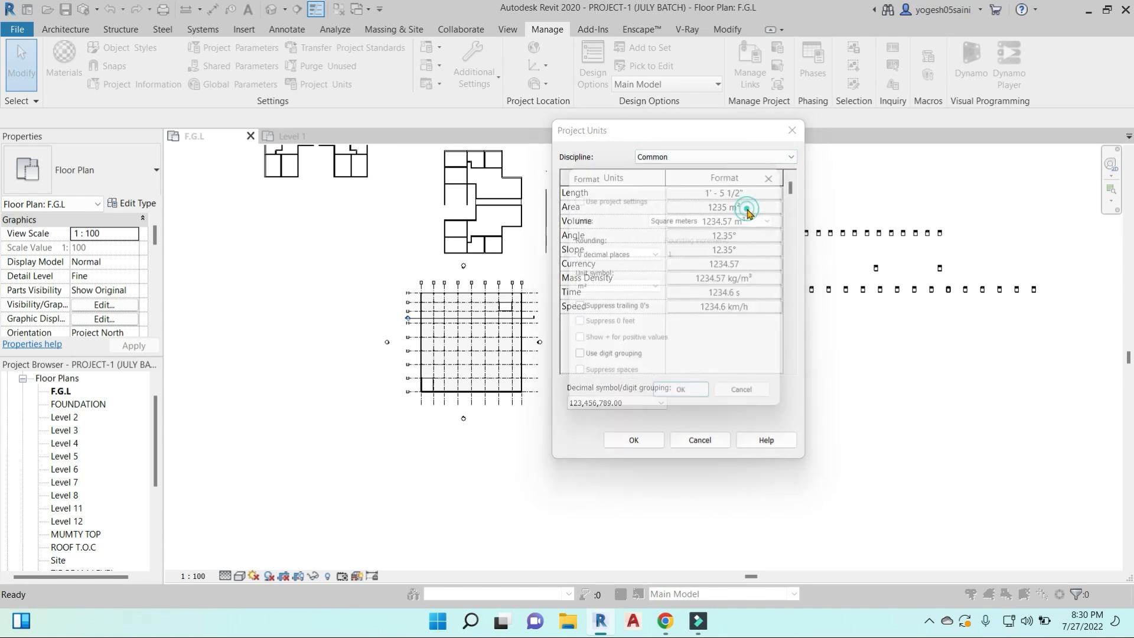
left_click(774, 216)
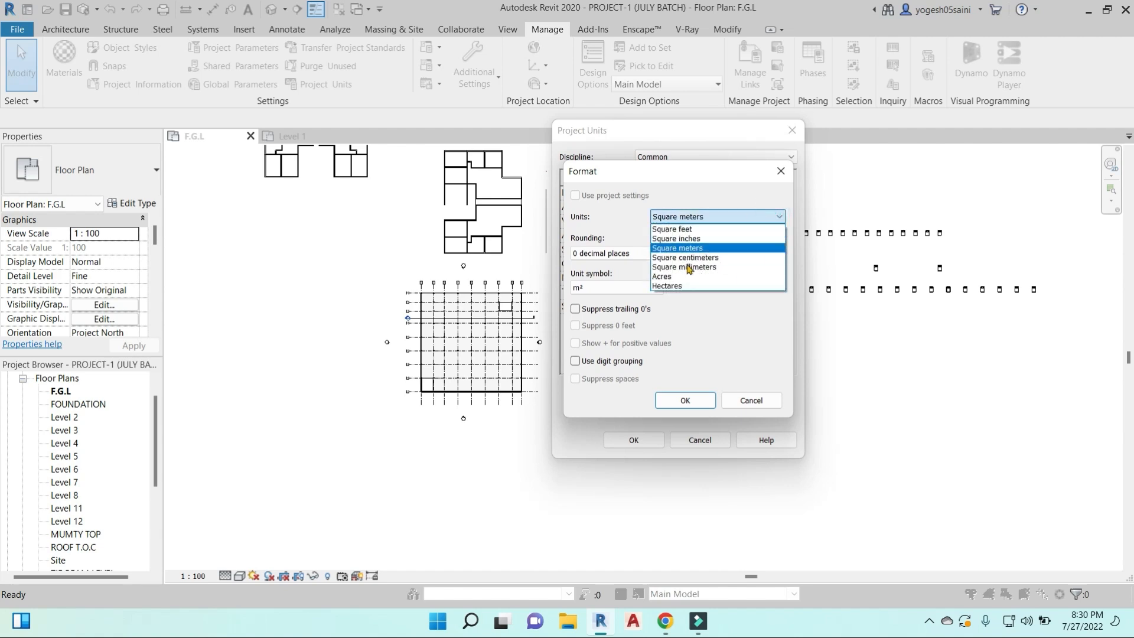
left_click(760, 352)
left_click(657, 288)
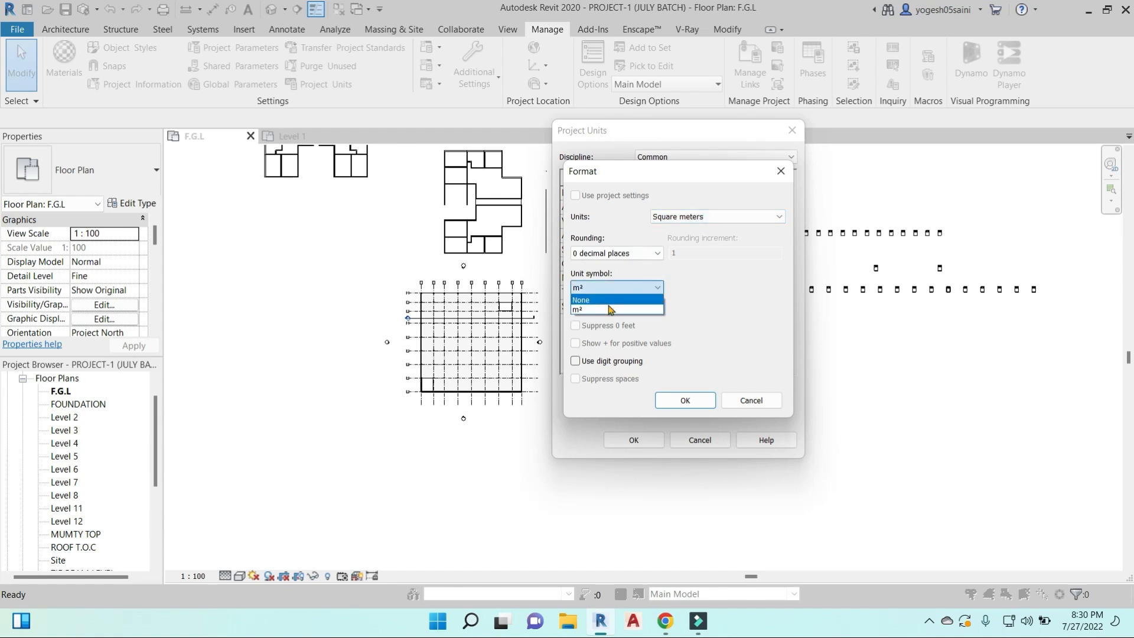
left_click(716, 319)
left_click(780, 171)
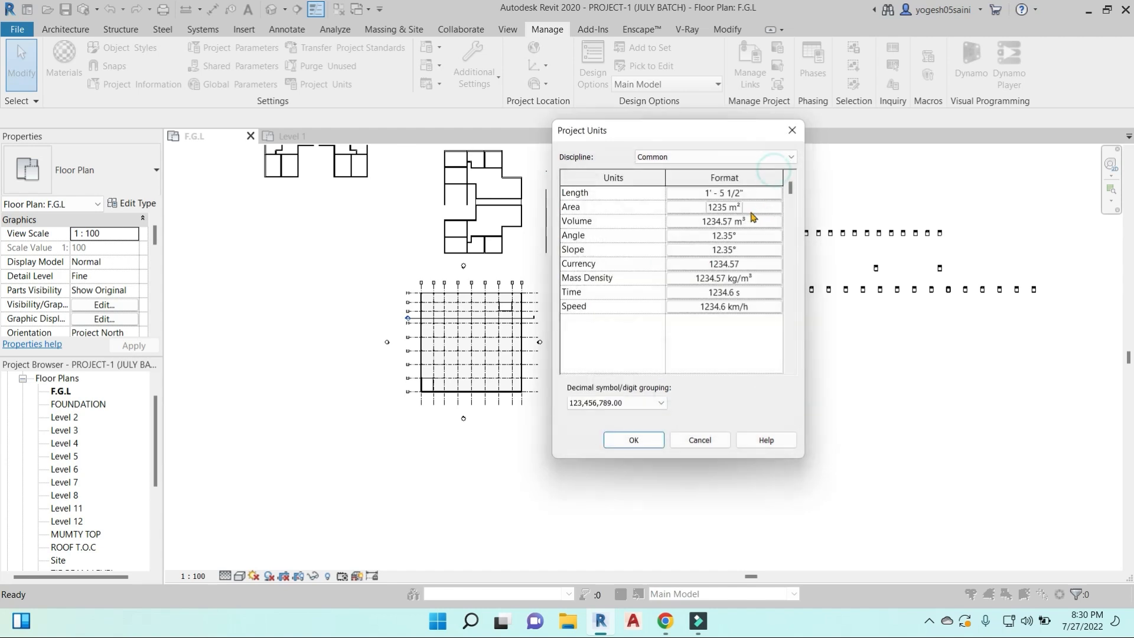
- Review the unit and rounding options for the Volume format, and leave it without changes
left_click(717, 222)
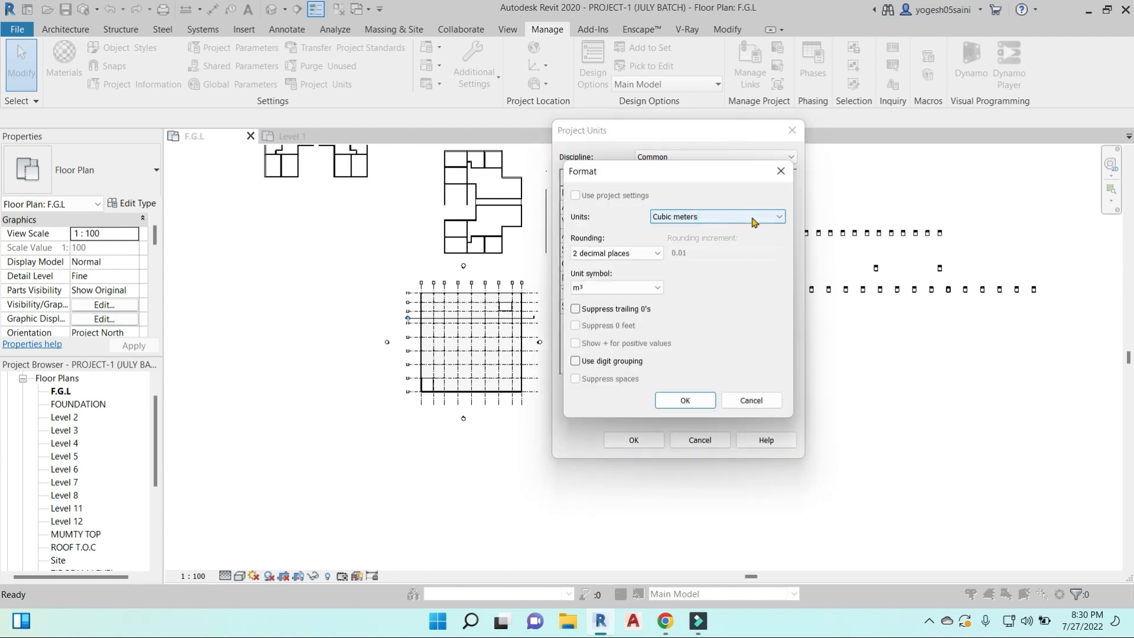
left_click(773, 217)
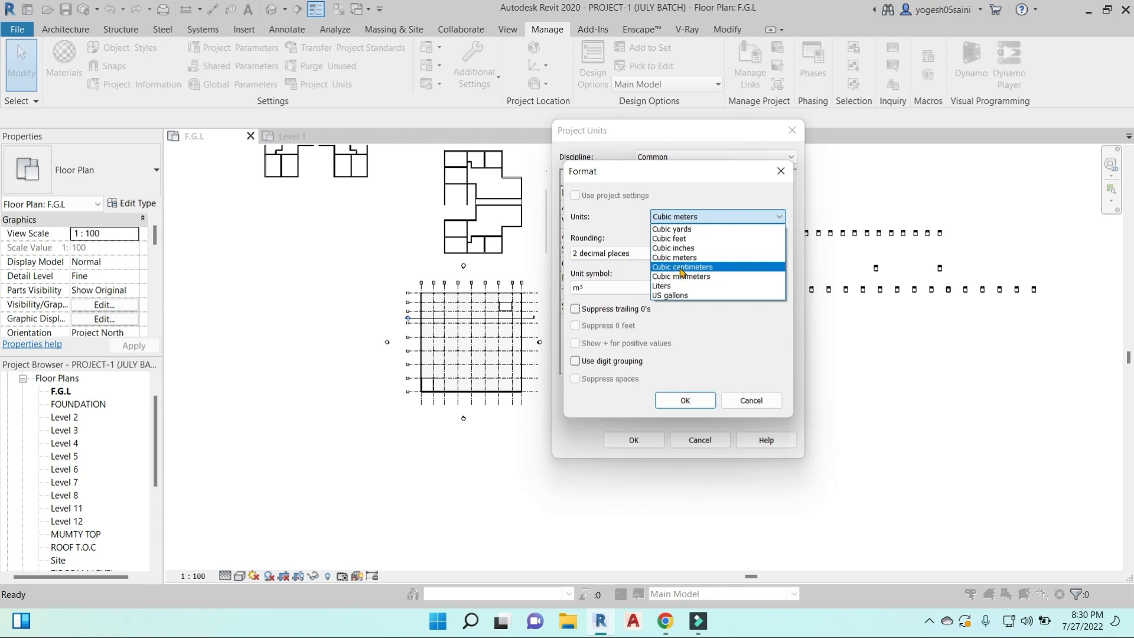
left_click(684, 343)
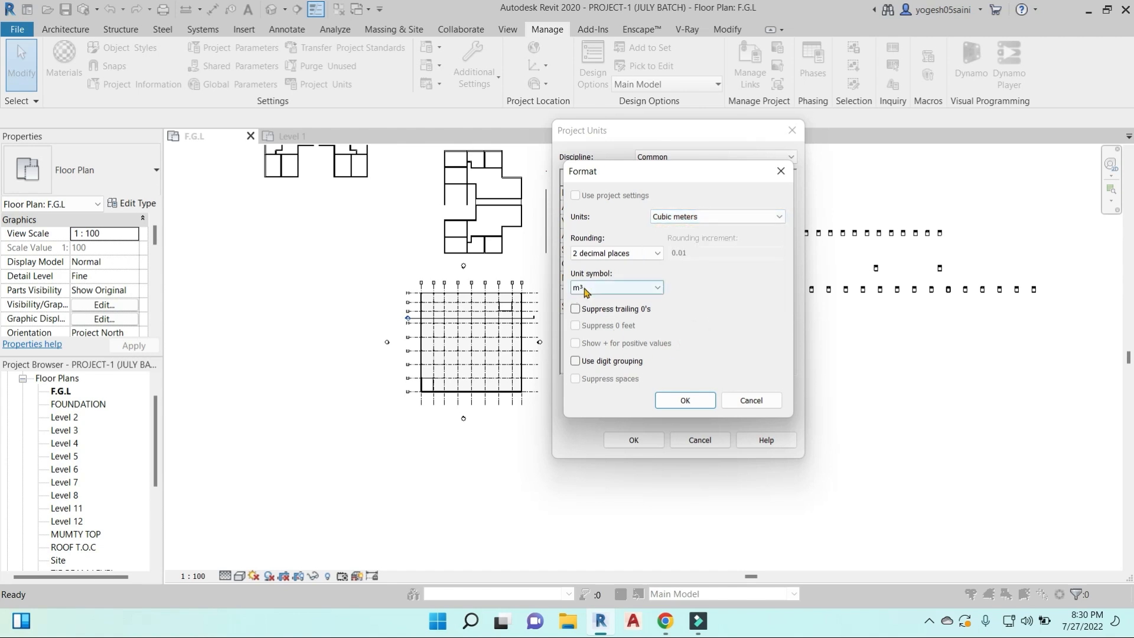
left_click(656, 254)
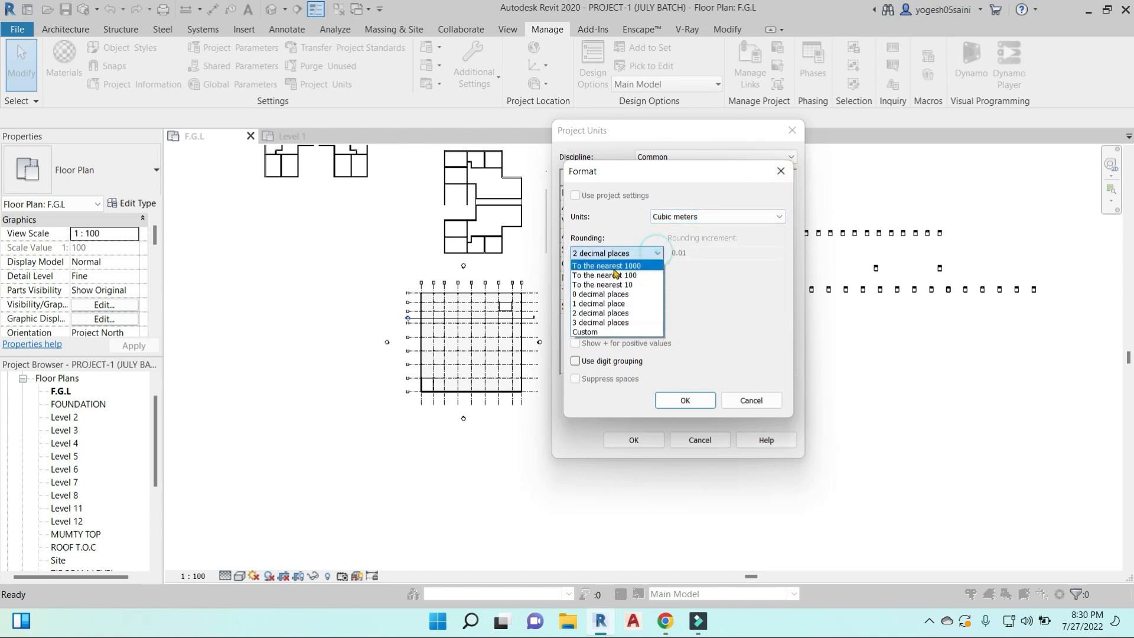
left_click(716, 313)
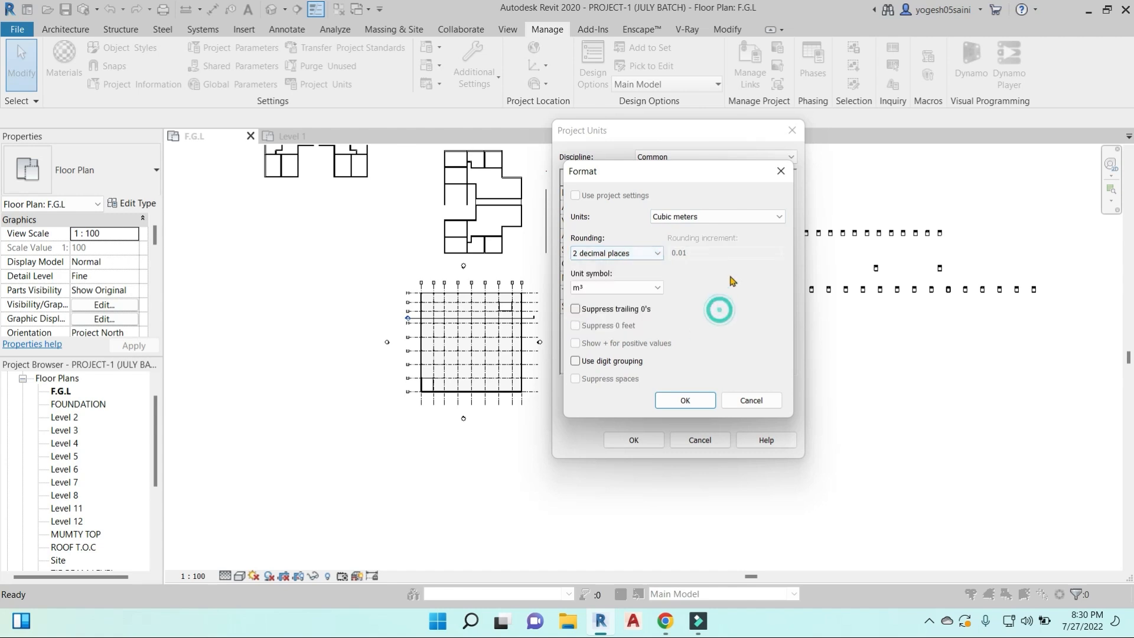
left_click(781, 171)
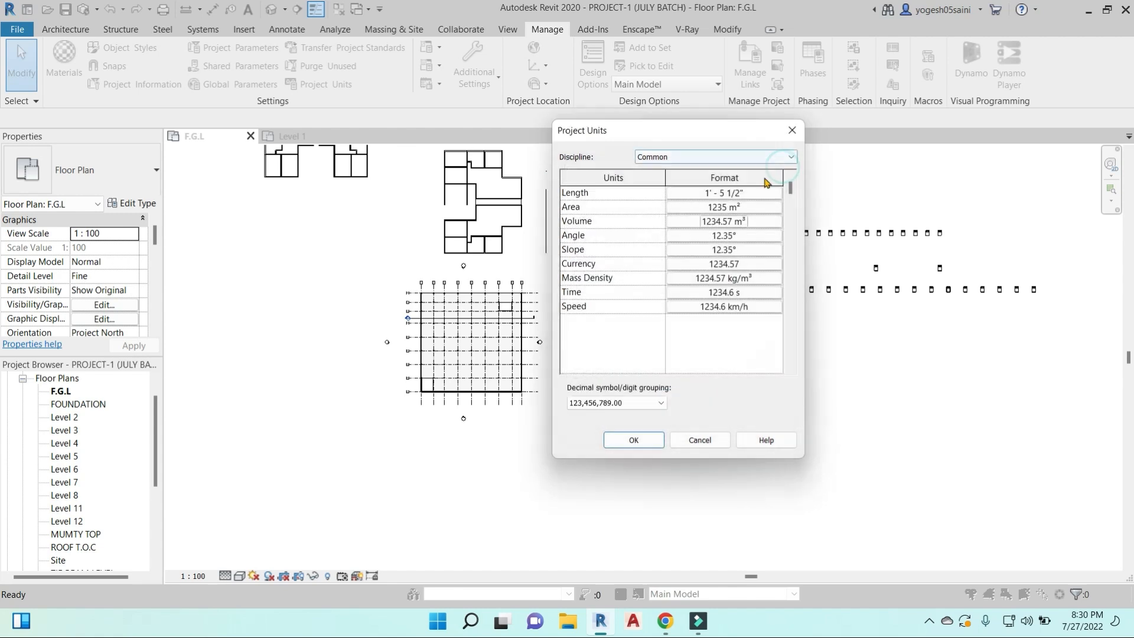
- Review the Currency symbol options without changing them, and apply the project units
left_click(747, 266)
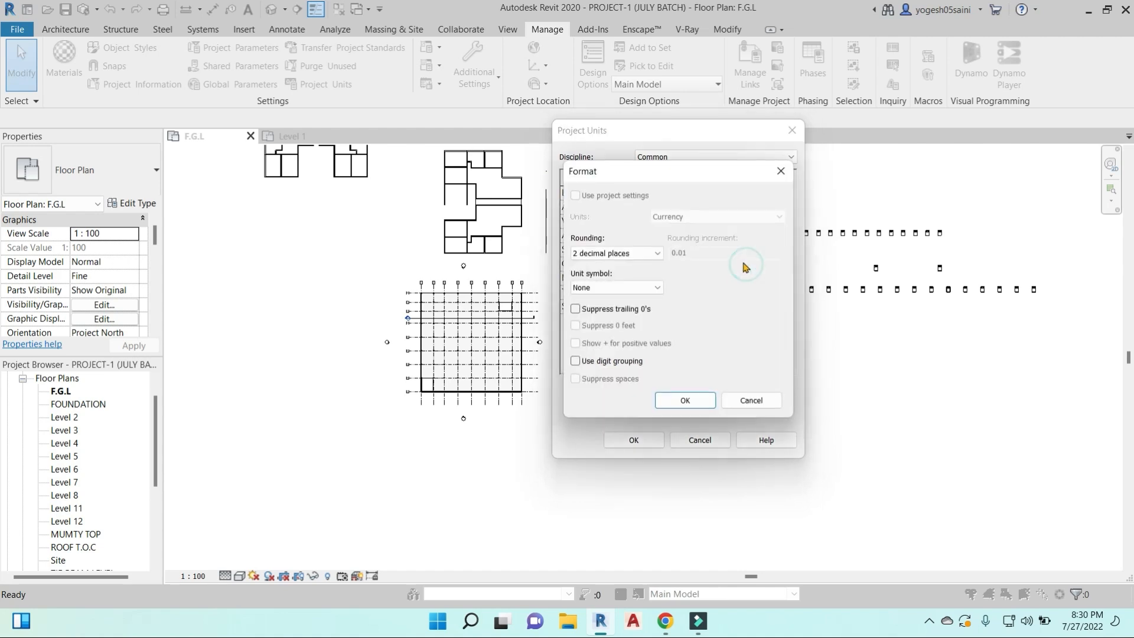
left_click(650, 288)
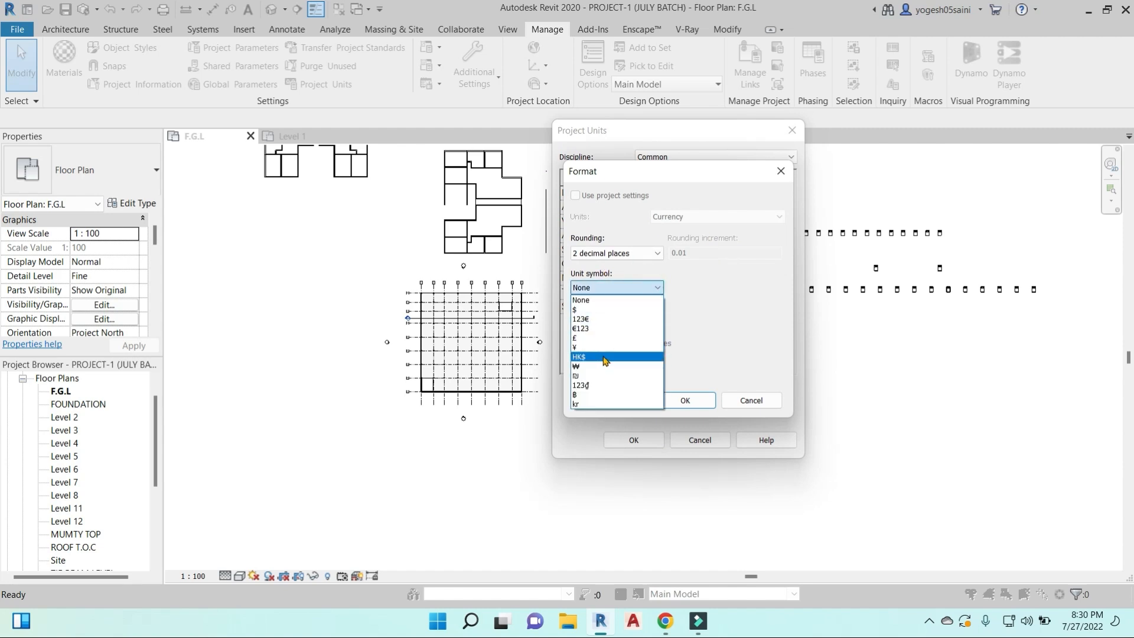
left_click(724, 323)
left_click(780, 170)
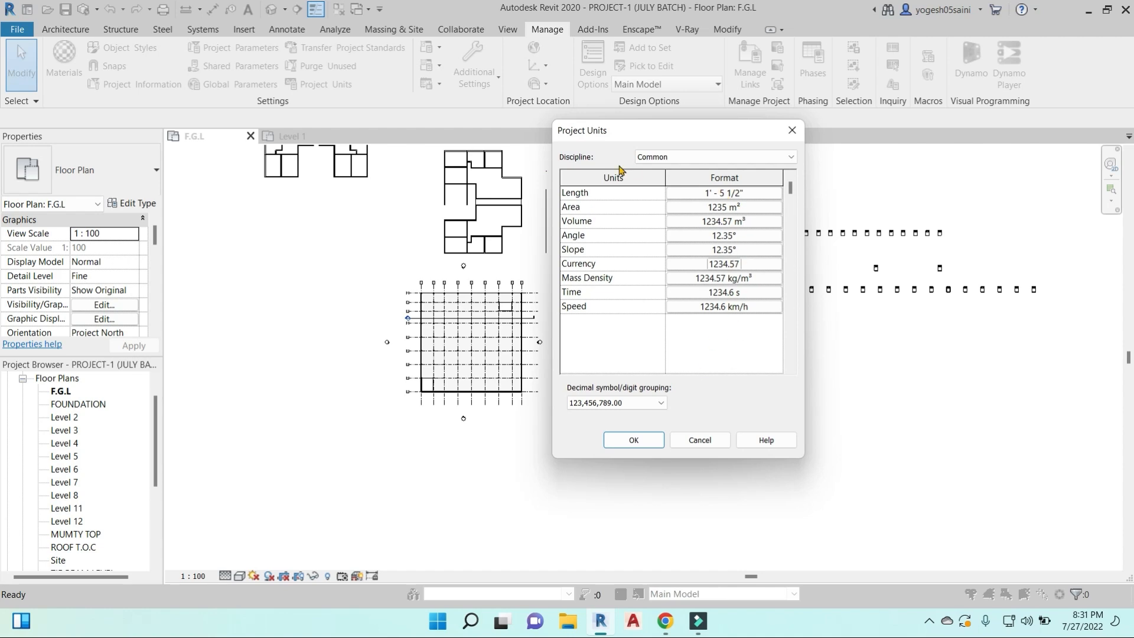
left_click(628, 444)
- Place a continuous aligned dimension across grids 9 to 1, between the grid heads and the building's upper wall
scroll(555, 345, "up", 5)
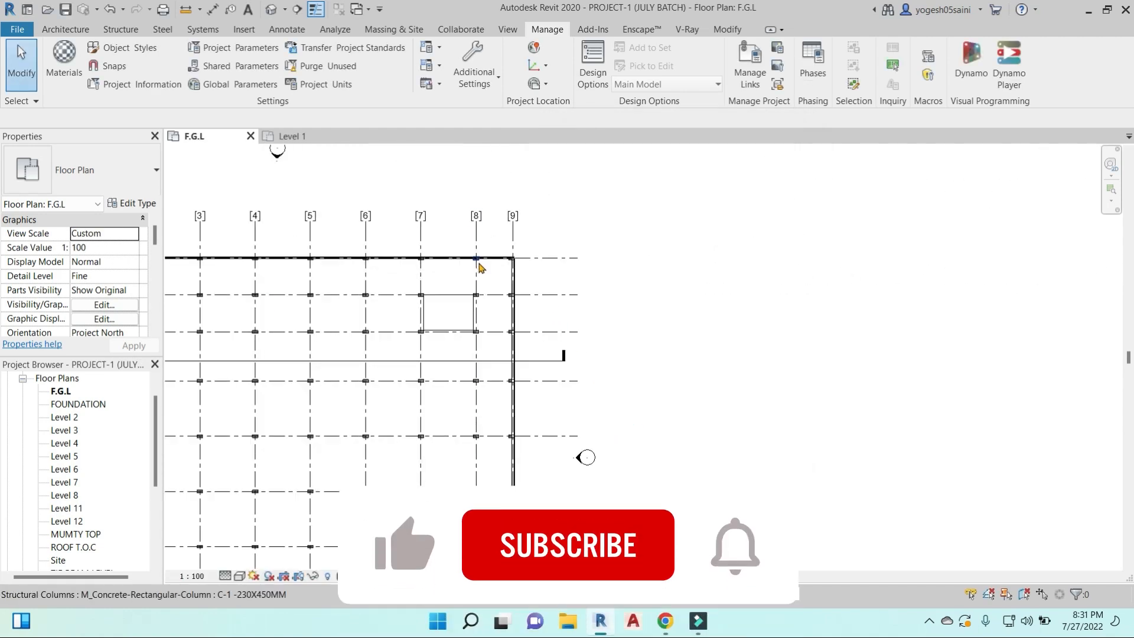
key("d")
key("i")
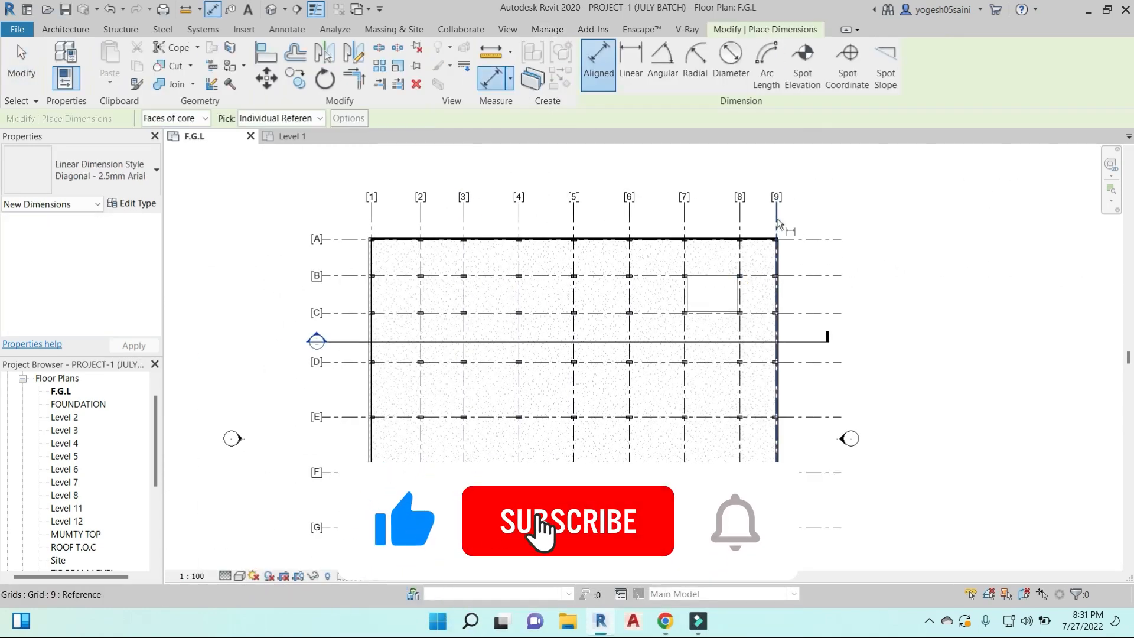
left_click(740, 225)
left_click(684, 220)
left_click(628, 220)
left_click(574, 220)
left_click(519, 221)
left_click(464, 221)
left_click(421, 222)
left_click(373, 223)
left_click(376, 226)
scroll(585, 223, "up", 3)
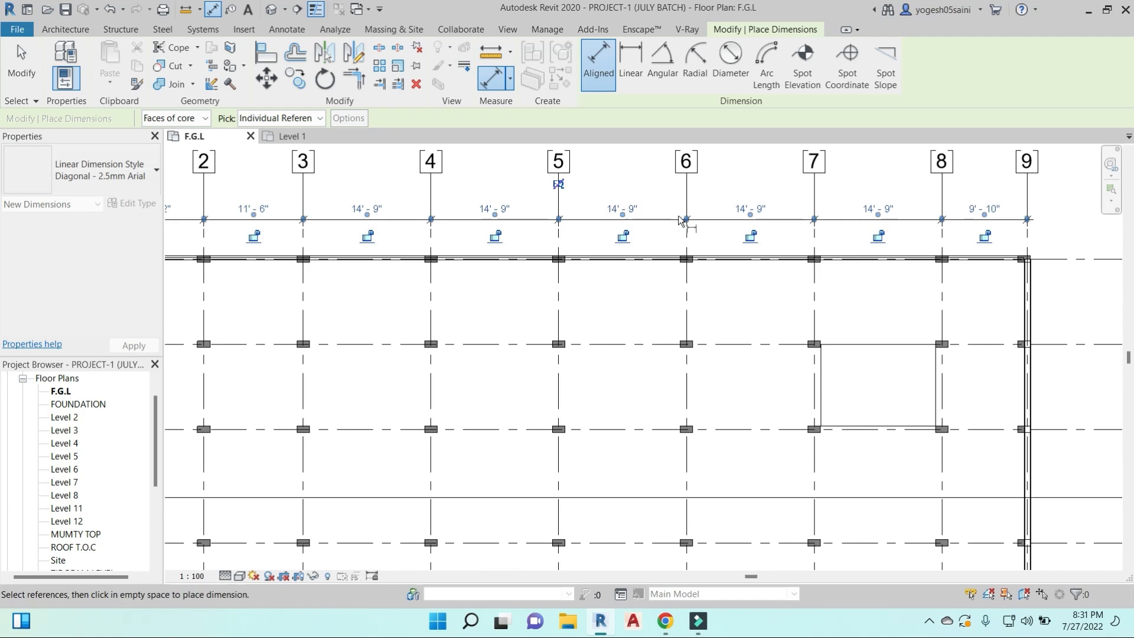
scroll(659, 229, "down", 5)
middle_click_drag(666, 276, 599, 306)
scroll(640, 258, "up", 6)
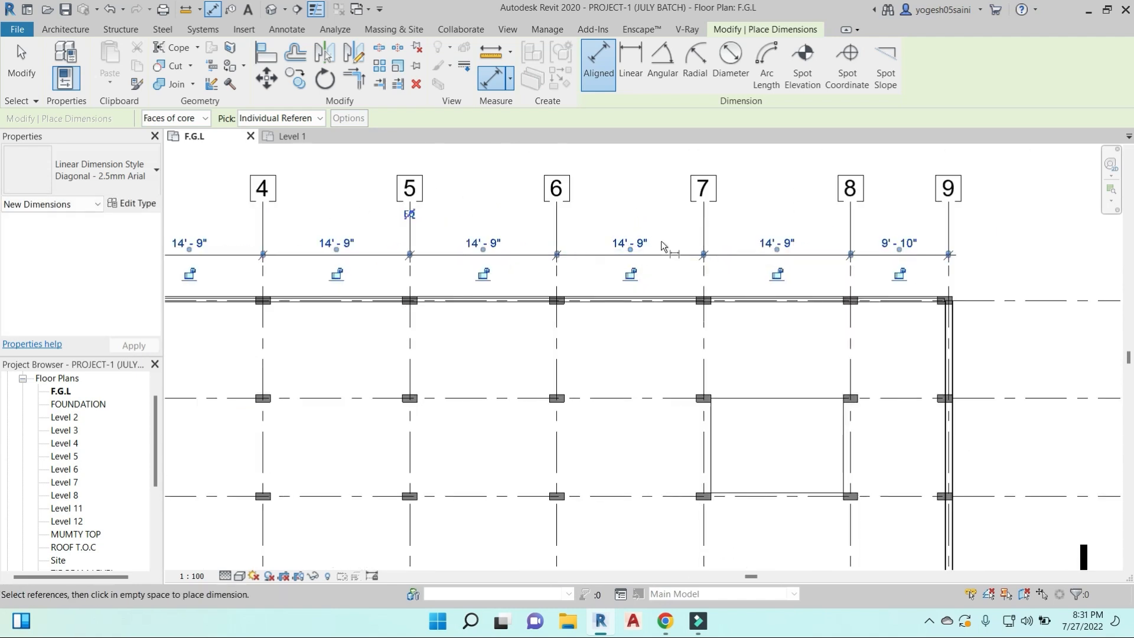
key("Escape")
key("Escape")
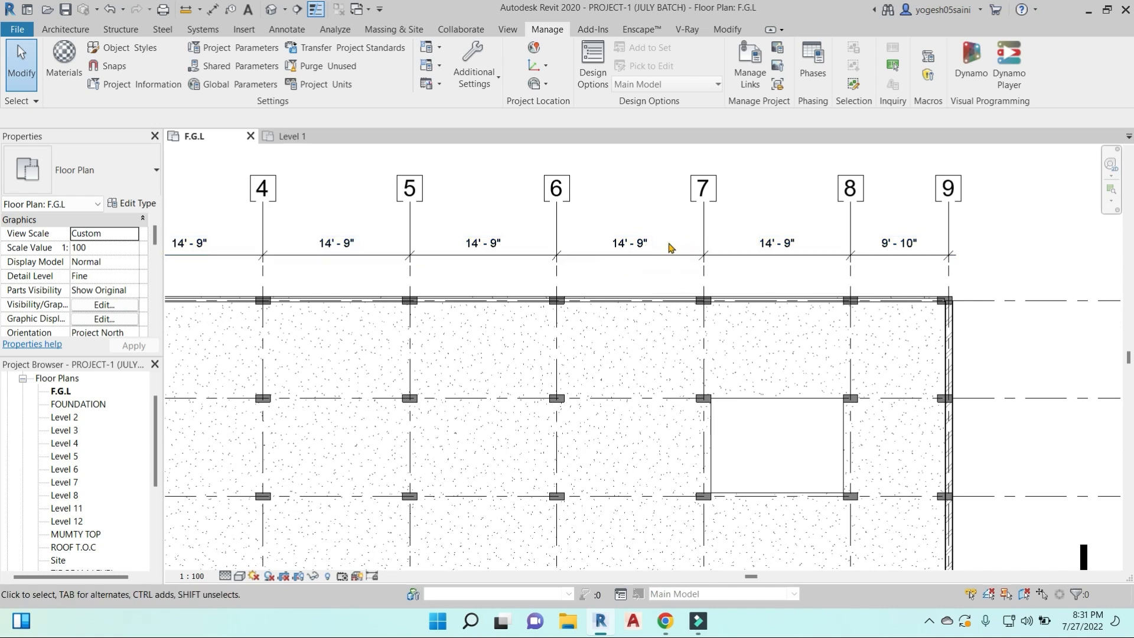
- Check the building project's Common unit formats again, and close the dialog without changing them
scroll(671, 247, "down", 4)
middle_click_drag(889, 309, 743, 314)
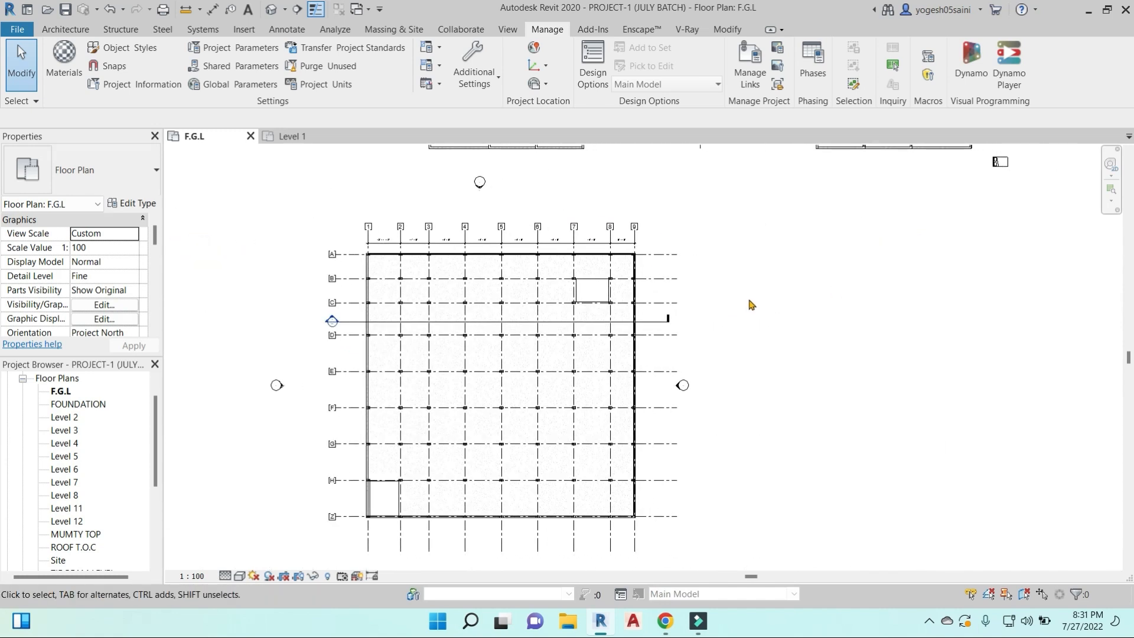
key("u")
key("n")
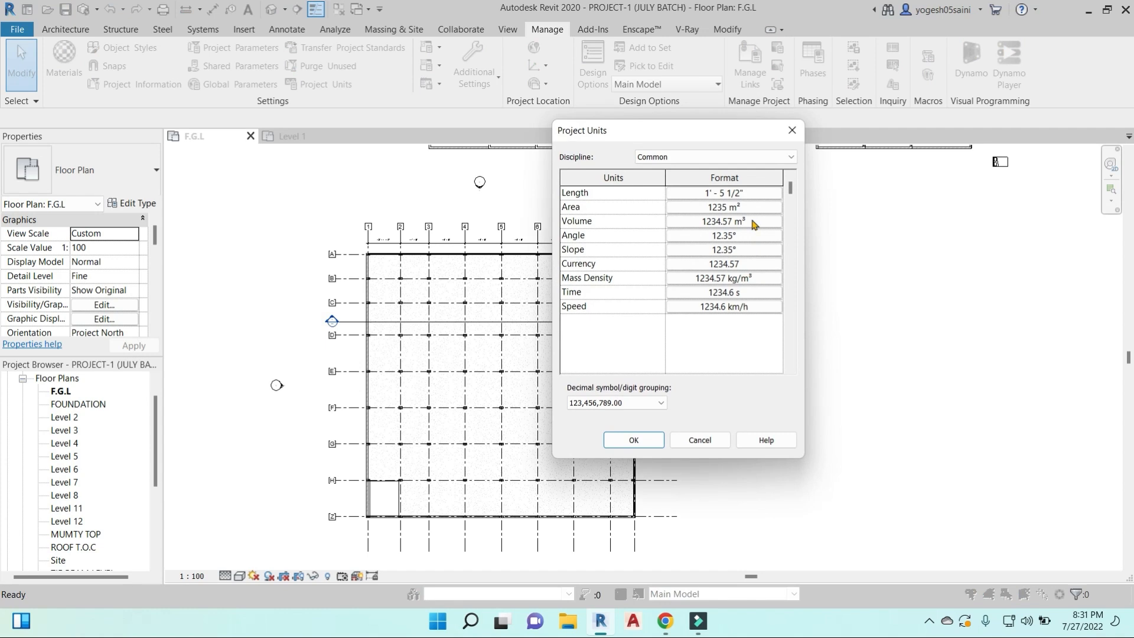
left_click(792, 130)
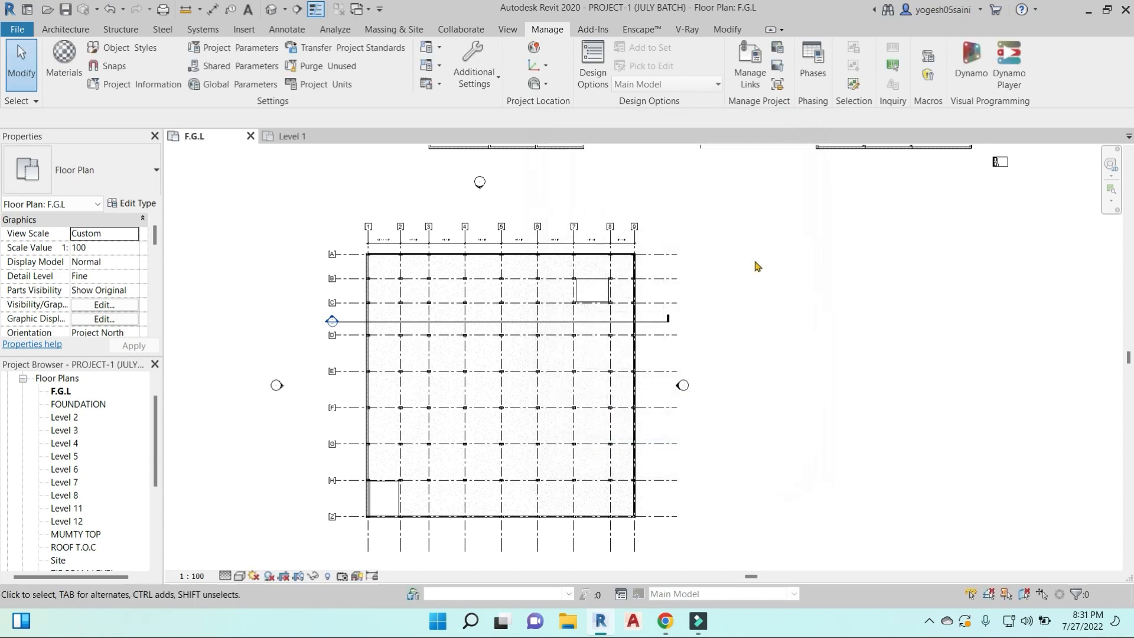
- Examine the Structural discipline's unit formats in the building project's units
key("u")
key("n")
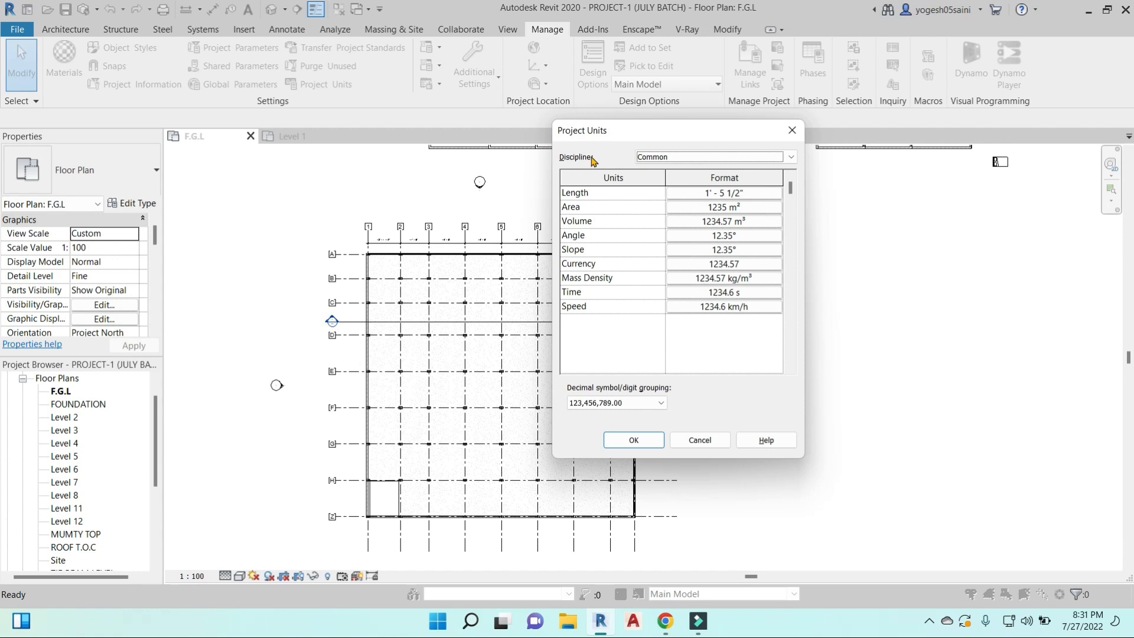
left_click(791, 157)
left_click(749, 170)
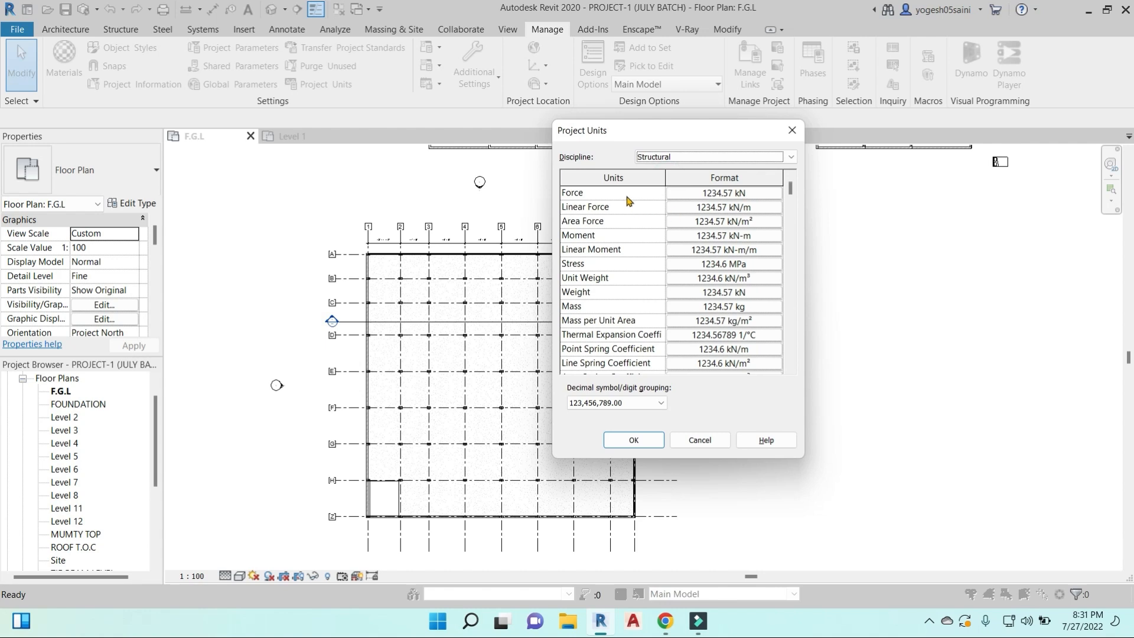
scroll(629, 201, "down", 5)
scroll(626, 345, "up", 5)
scroll(621, 224, "down", 10)
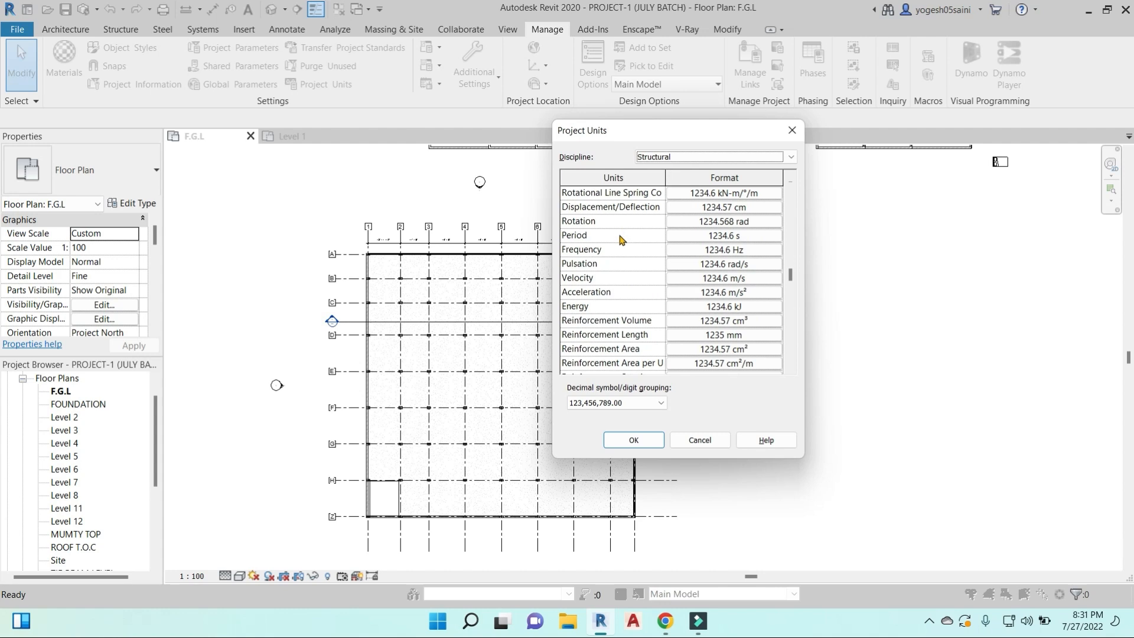
scroll(632, 283, "up", 10)
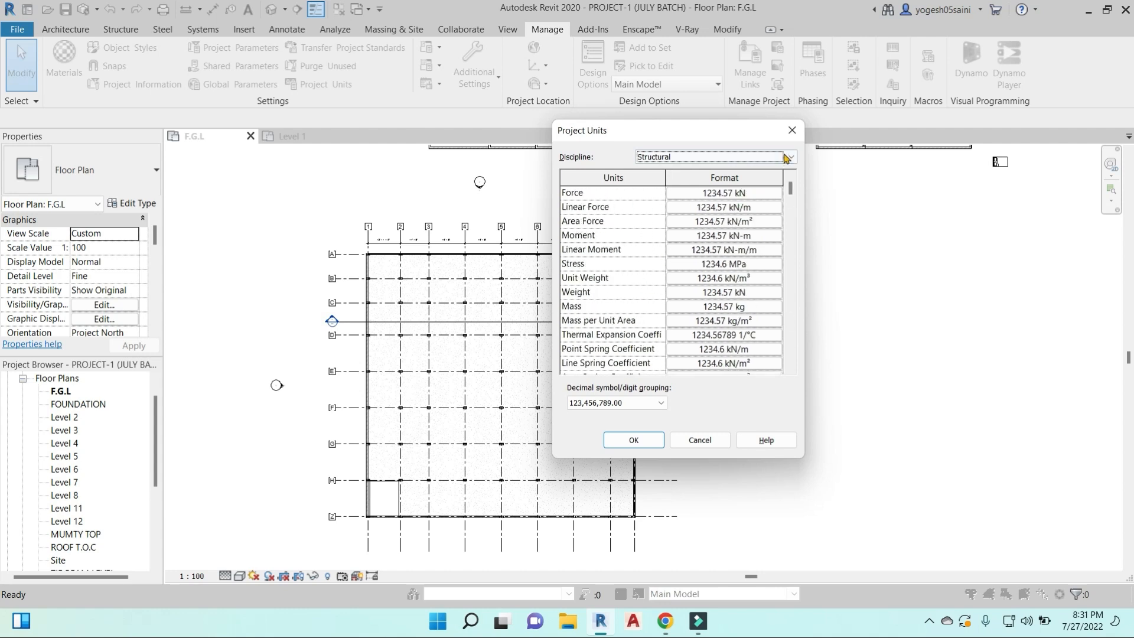
- Review the HVAC unit formats and the Electrical unit formats in the project units
left_click(655, 157)
left_click(659, 189)
scroll(645, 193, "down", 8)
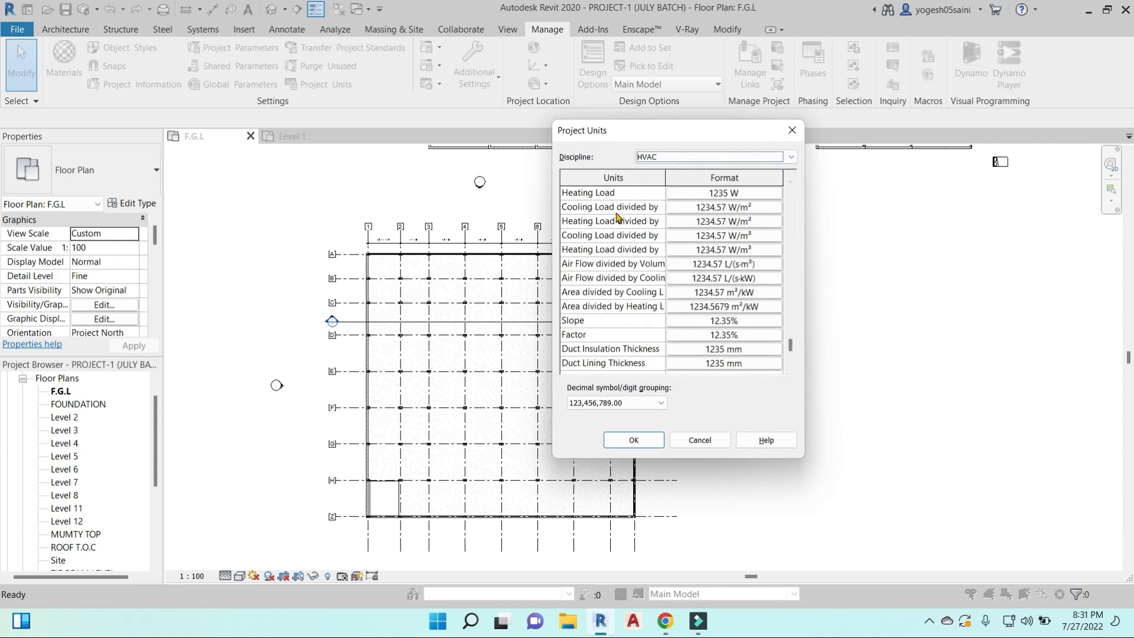
left_click(792, 157)
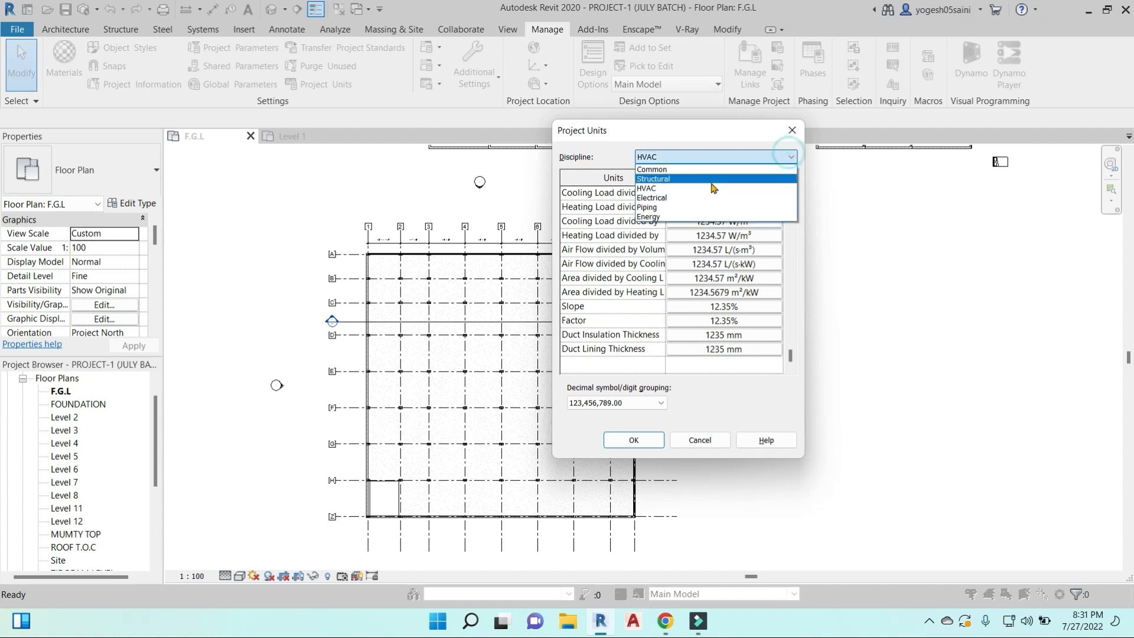
left_click(670, 196)
scroll(703, 230, "down", 3)
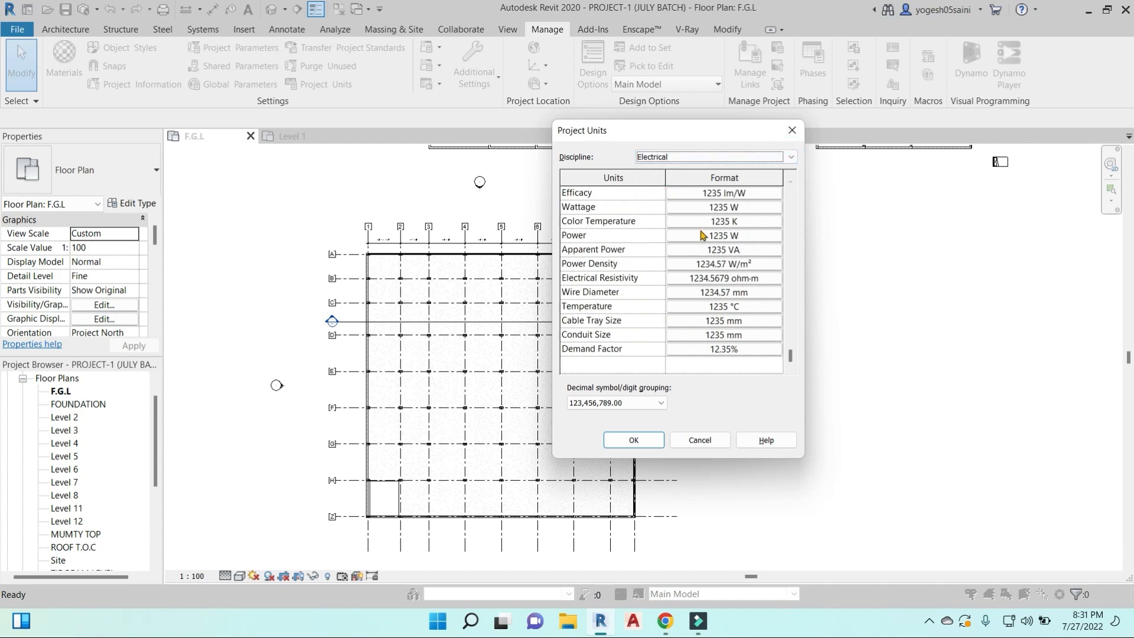
- Return to the Common discipline, close the project units, and inspect the dimension string at the upper grid heads
left_click(790, 156)
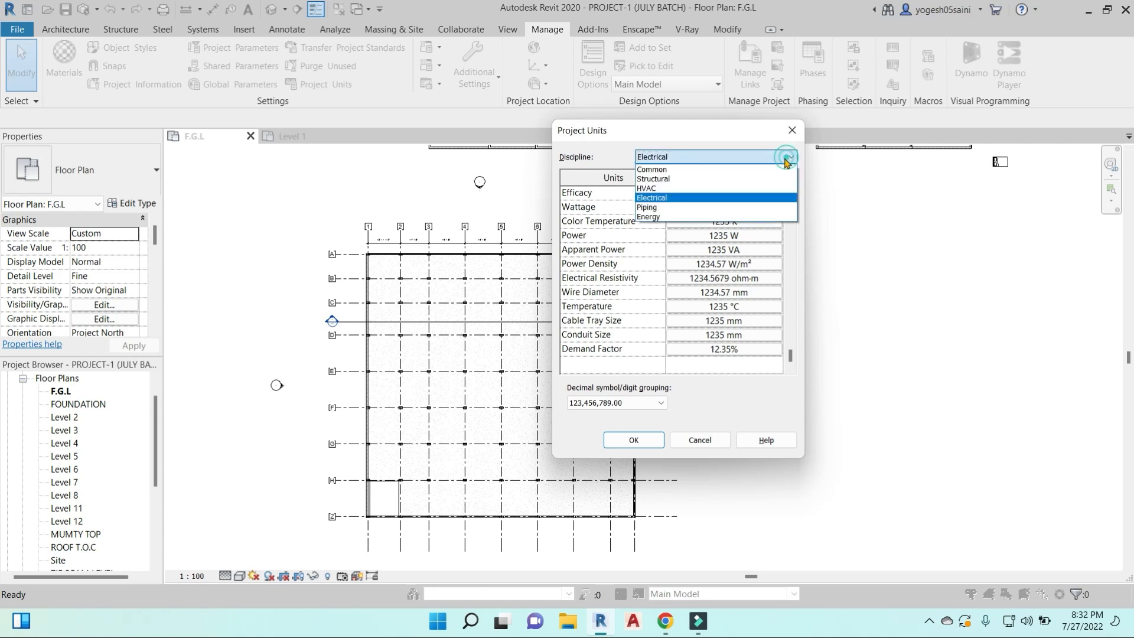
left_click(792, 128)
left_click(782, 155)
left_click(652, 170)
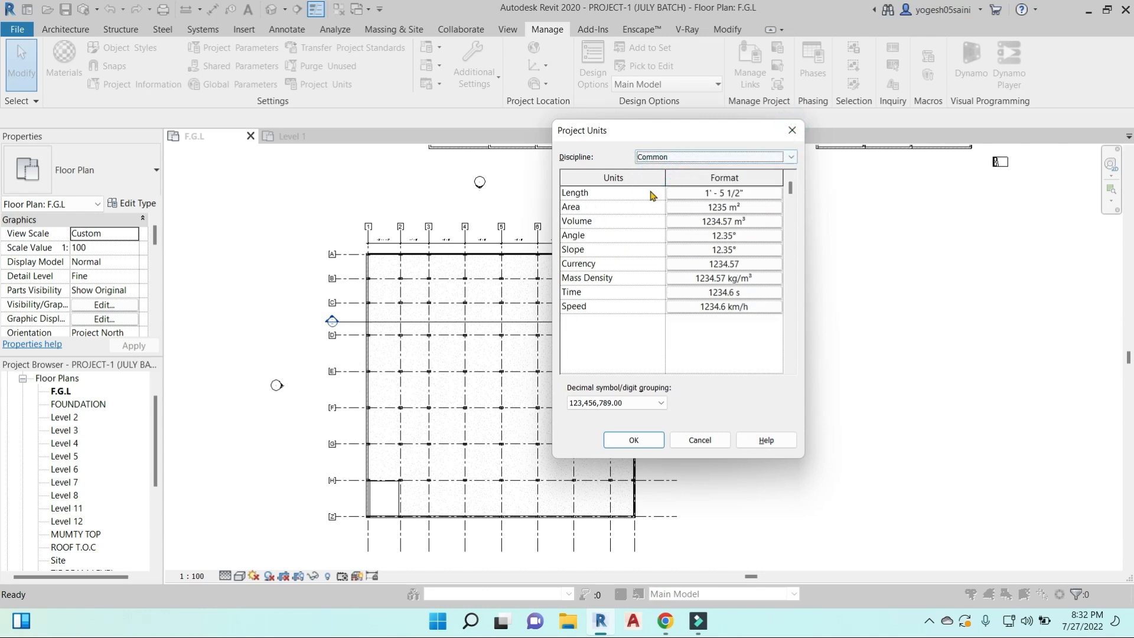
left_click(634, 440)
scroll(611, 254, "up", 3)
scroll(612, 254, "up", 3)
scroll(644, 234, "down", 2)
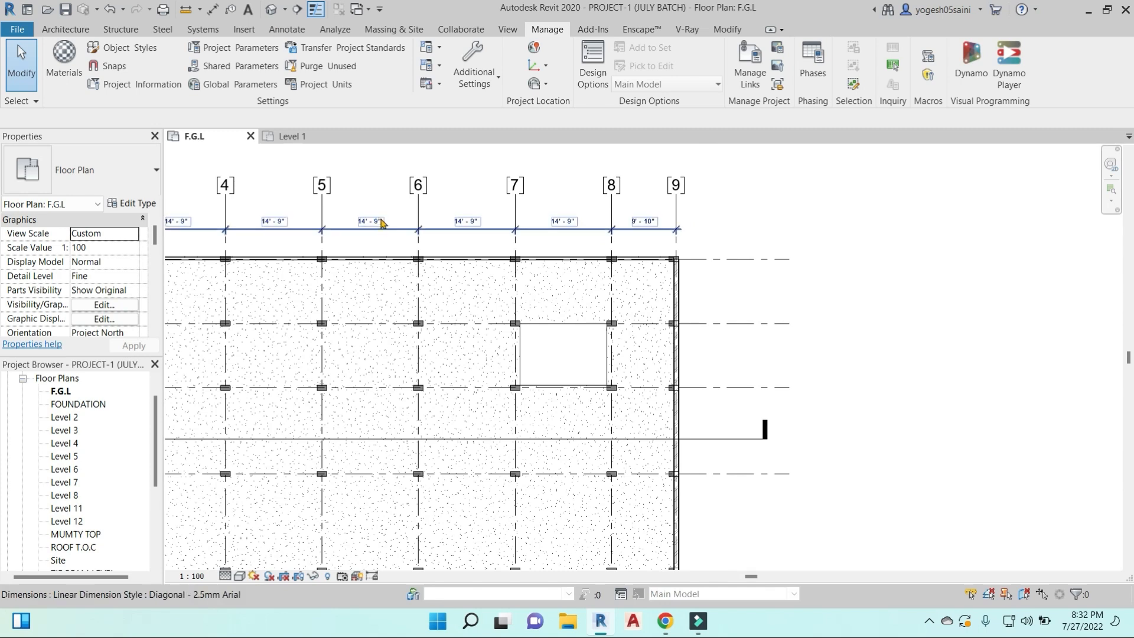
- Check the Common unit formats of Project1 from its Level 1 plan, and close them without changes
left_click(299, 136)
scroll(641, 322, "up", 1)
key("u")
key("n")
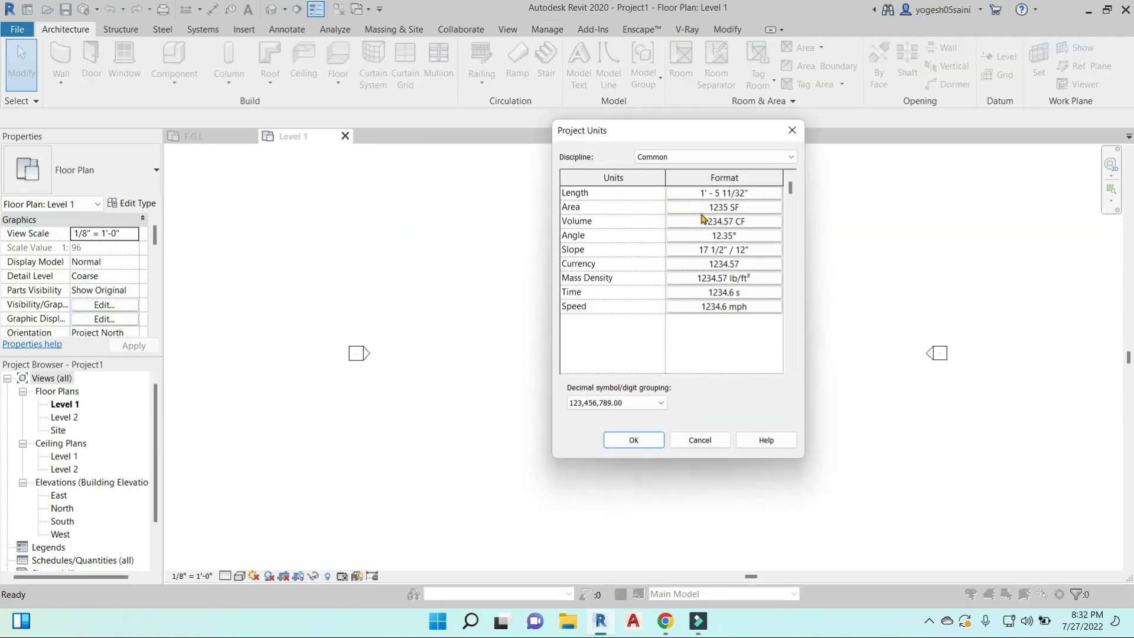
key("Escape")
- Draw a horizontal Generic - 8" wall about 31 feet long between the elevation markers on Level 1
key("d")
key("i")
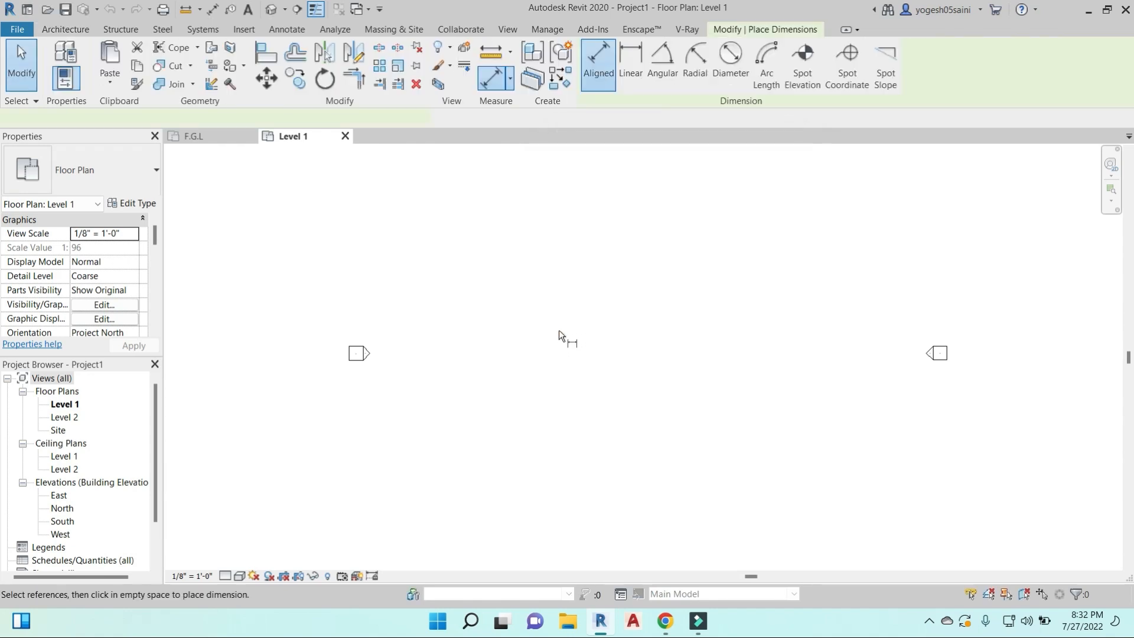
key("w")
key("a")
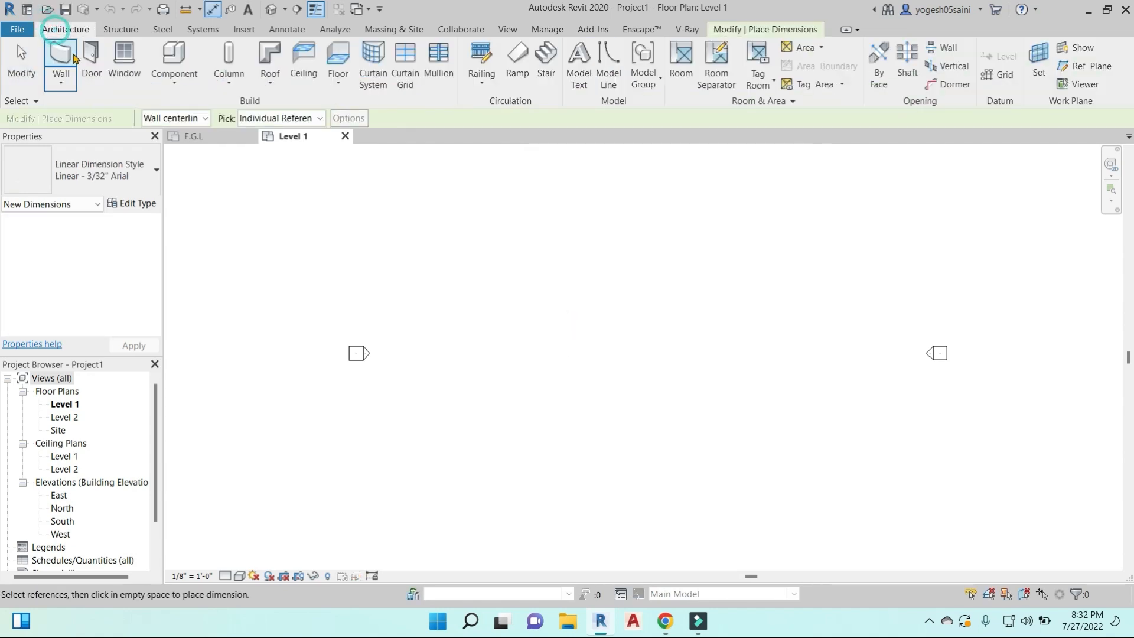
left_click(568, 318)
left_click(677, 317)
key("Escape")
key("Escape")
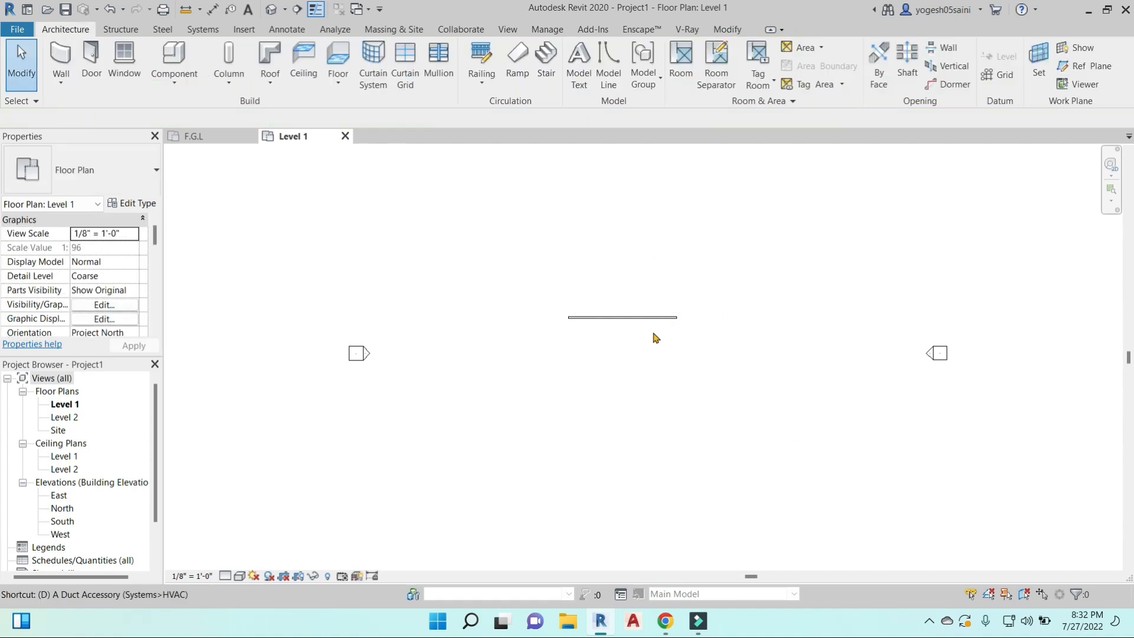
- Place an aligned dimension across the wall's two ends, above the wall
key("d")
key("i")
scroll(619, 315, "up", 3)
scroll(520, 317, "up", 2)
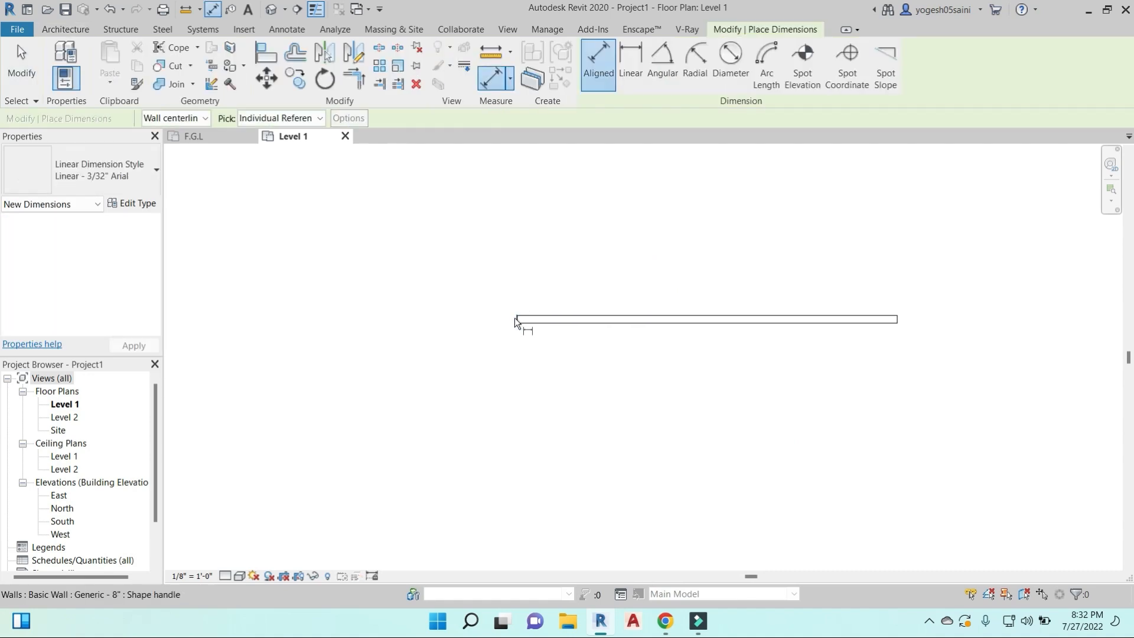
left_click(515, 317)
left_click(897, 322)
left_click(828, 236)
- Browse the wall types available in Project1
left_click(65, 29)
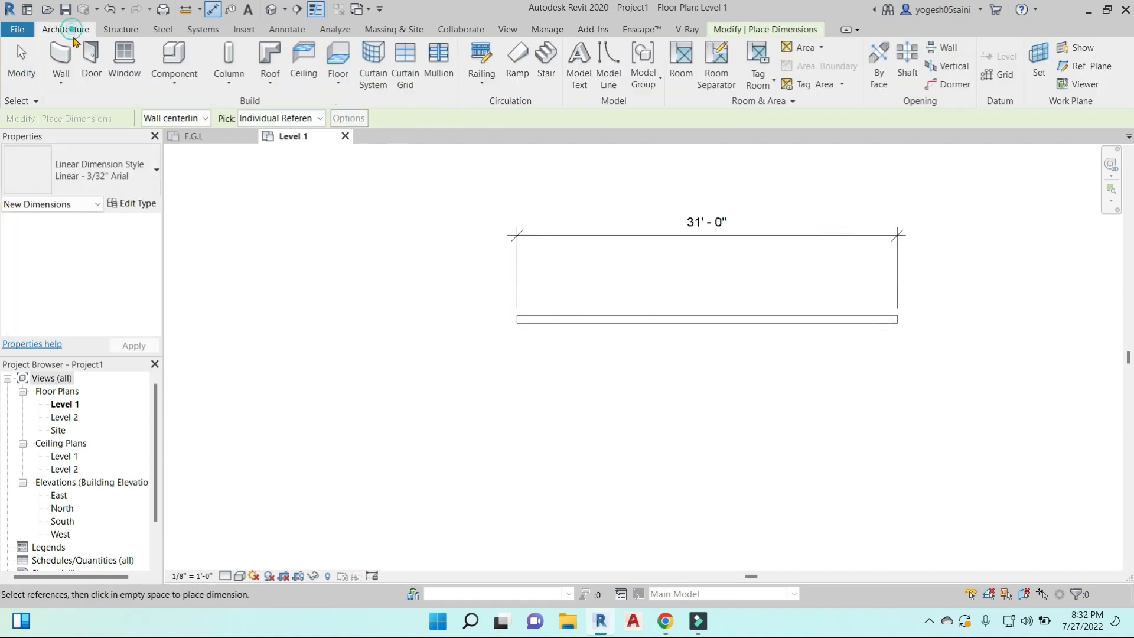
left_click(61, 58)
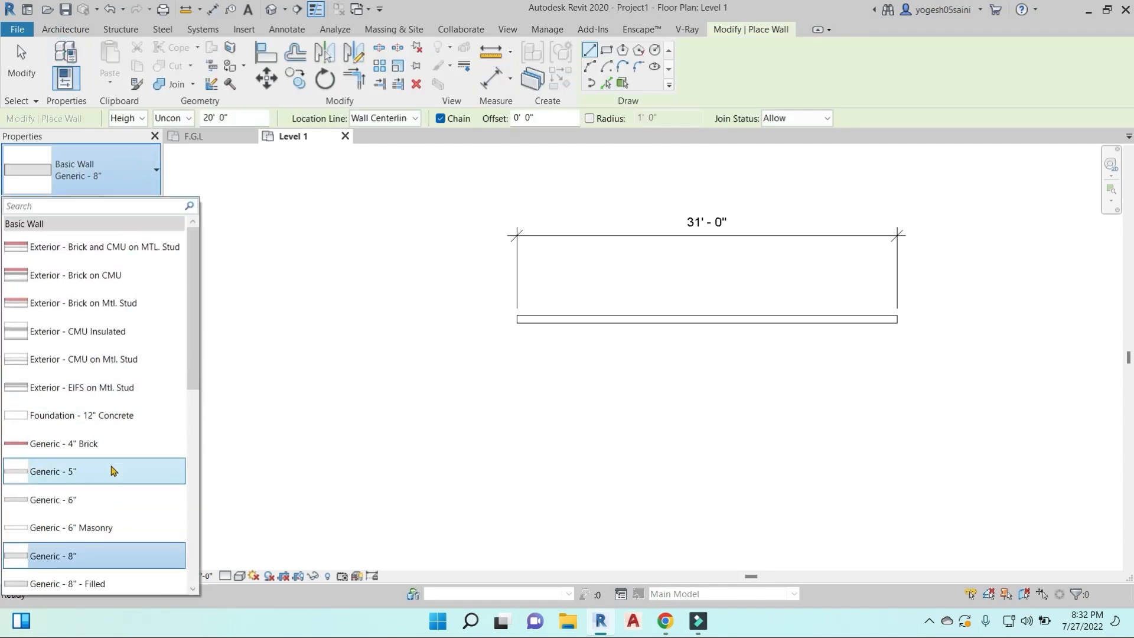
scroll(94, 473, "down", 2)
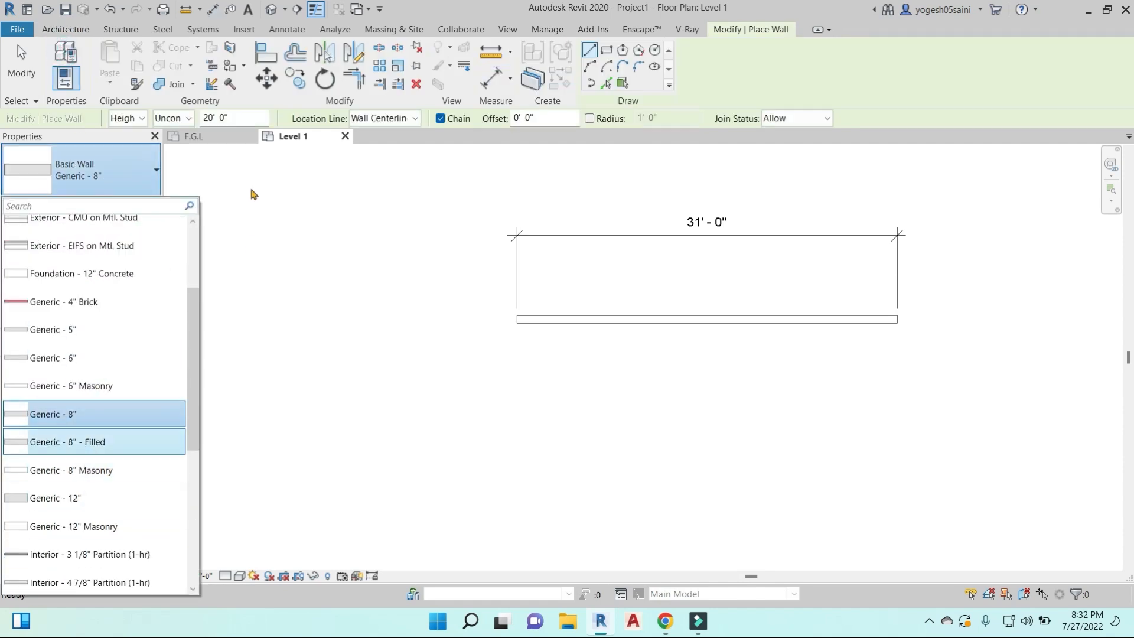
- Browse the wall types available to the building project in its F.G.L plan, and leave wall placement without drawing
left_click(214, 136)
left_click(65, 29)
left_click(60, 56)
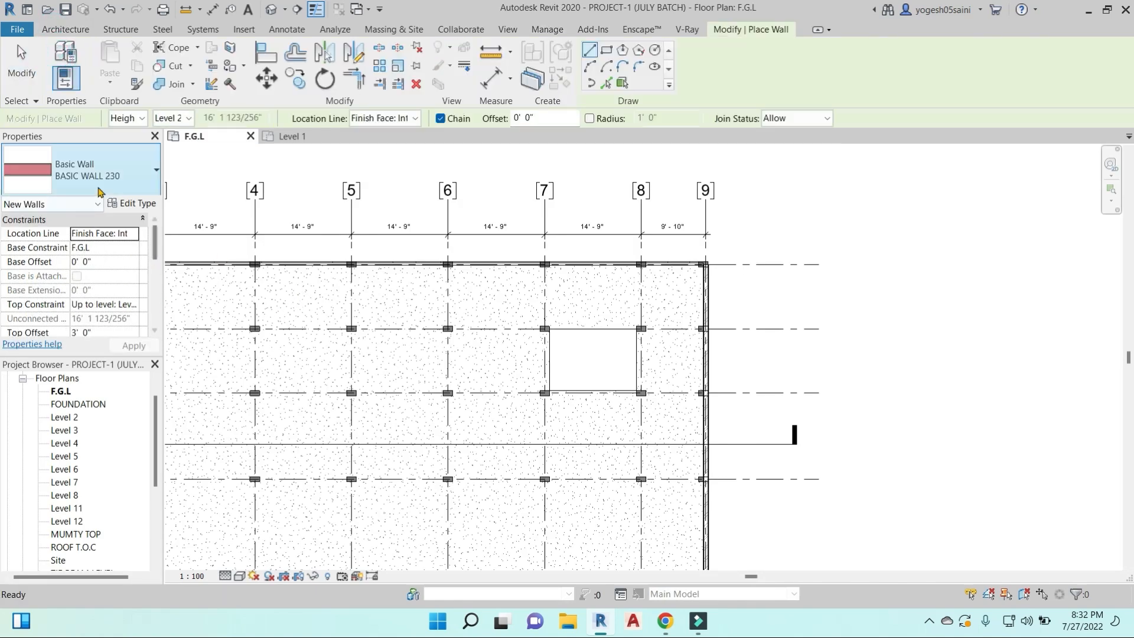
left_click(121, 162)
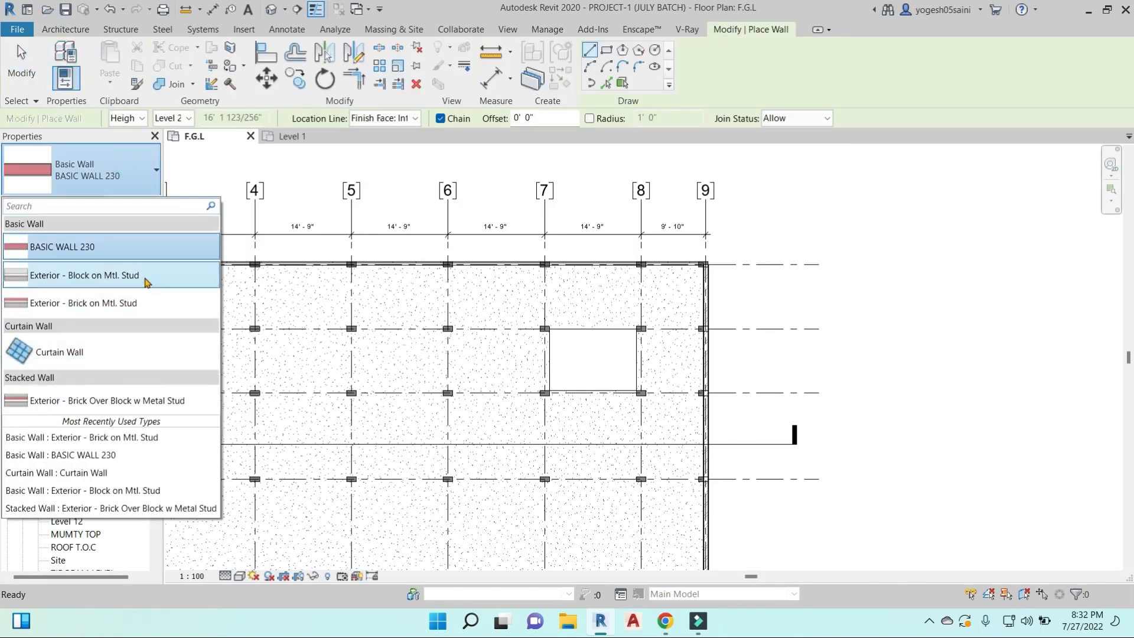
left_click(263, 174)
scroll(383, 233, "down", 3)
middle_click_drag(392, 259, 524, 260)
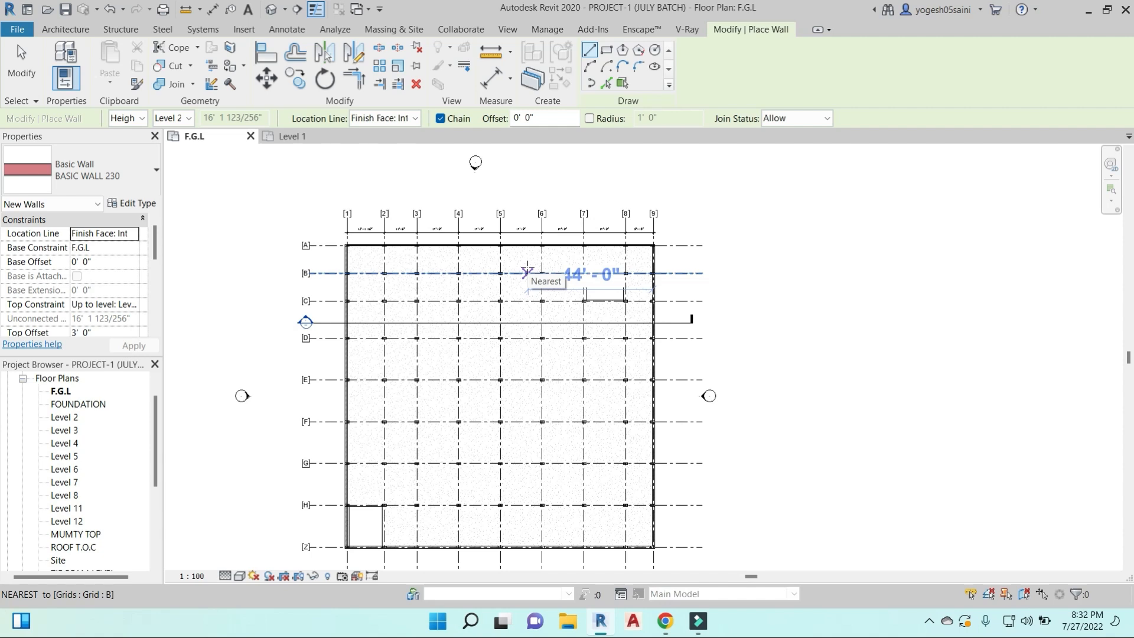
key("Escape")
key("Escape")
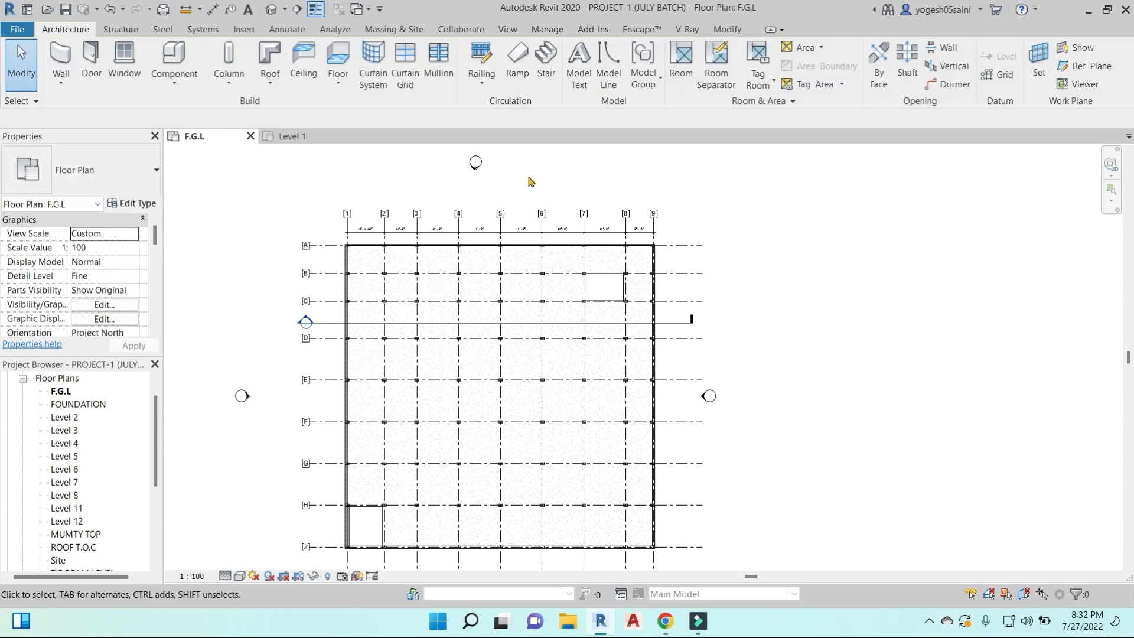
- Check the building project's Common length format again and inspect the dimensions between the grids
key("n")
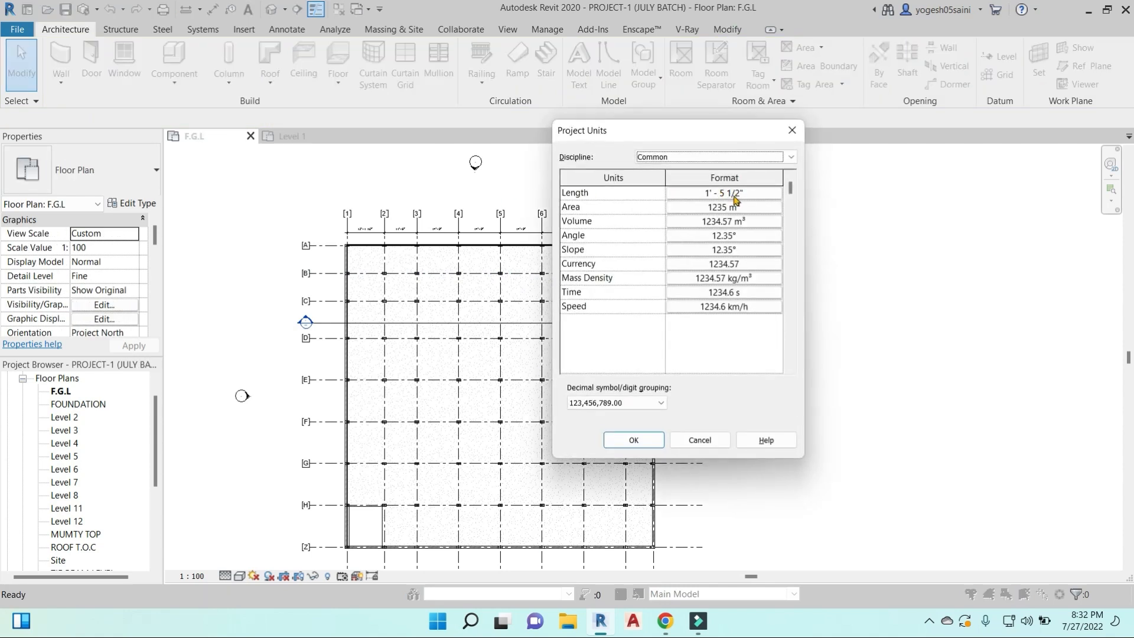
left_click(792, 131)
scroll(544, 238, "up", 4)
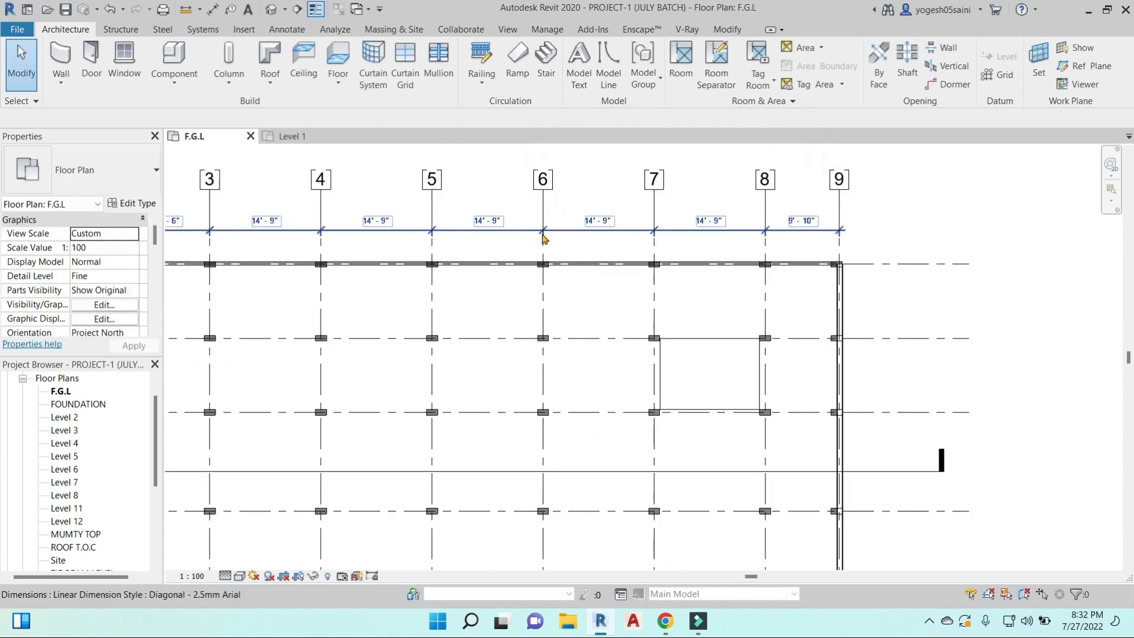
- Delete stray elements beside the building in the F.G.L plan, including the isolated horizontal wall to the upper right
scroll(648, 250, "down", 5)
middle_click_drag(803, 308, 753, 305)
scroll(756, 322, "down", 2)
middle_click_drag(866, 371, 716, 418)
scroll(748, 335, "down", 2)
mouse_move(649, 287)
left_mouse_down()
mouse_move(982, 414)
mouse_move(1025, 413)
left_mouse_up()
key("Delete")
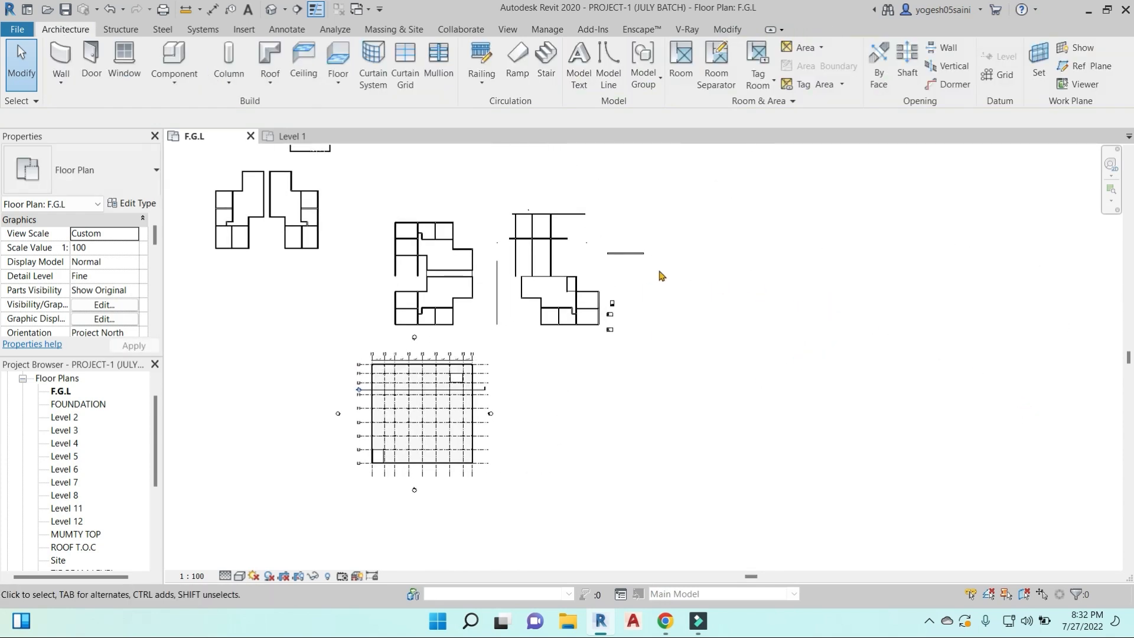
left_click(656, 257)
key("Delete")
- Delete the leftover wall layouts around the tower in the 3D view, and look at the building from the top
middle_click_drag(276, 361, 348, 361)
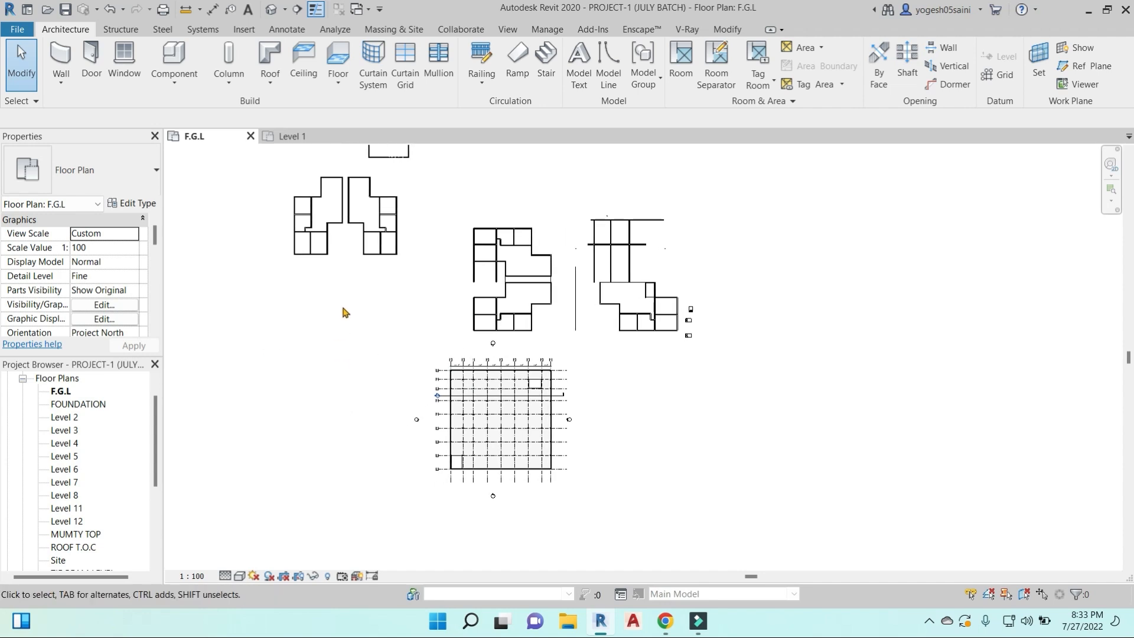
left_click(273, 9)
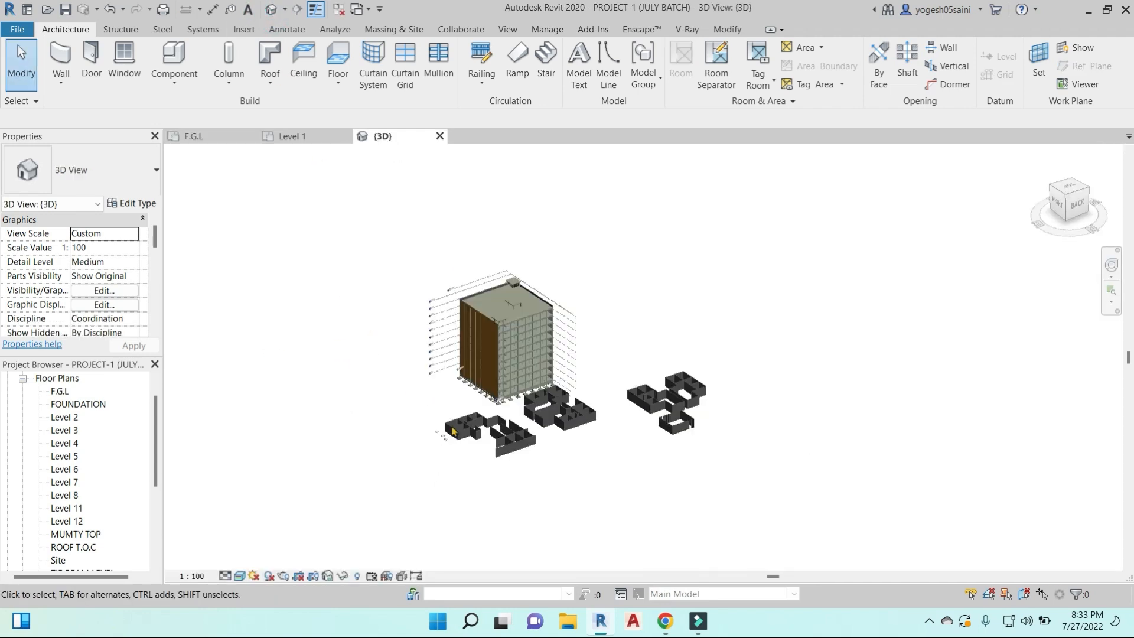
scroll(610, 439, "up", 2)
middle_click_drag(463, 463, 522, 409, "shift")
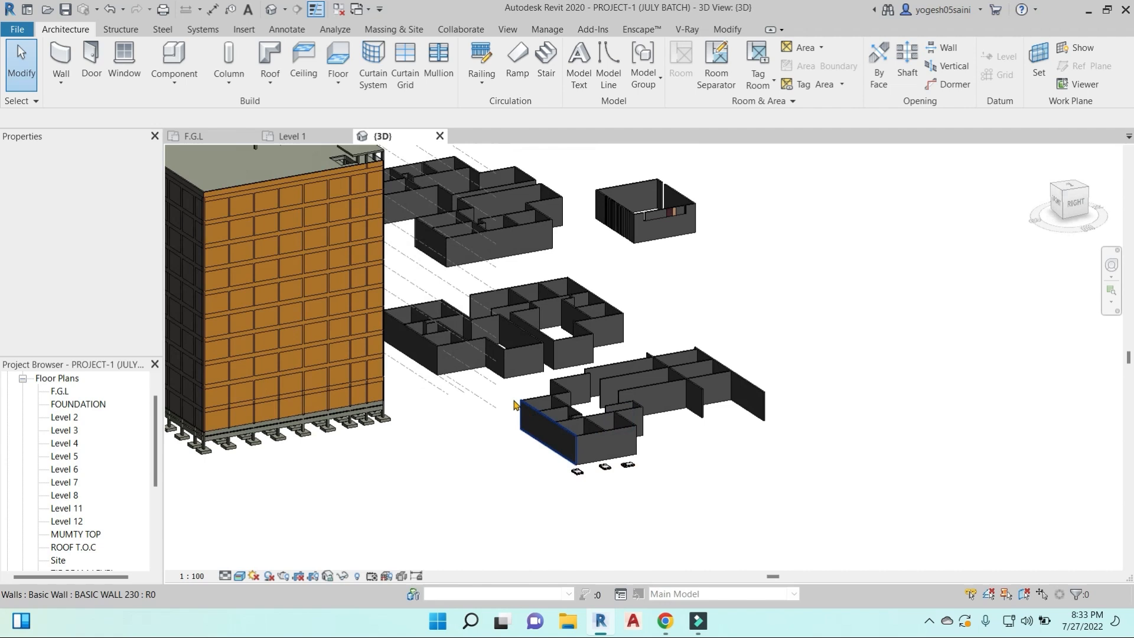
middle_click_drag(624, 393, 591, 481, "shift")
mouse_move(501, 210)
left_mouse_down()
mouse_move(608, 347)
mouse_move(835, 513)
left_mouse_up()
scroll(807, 486, "down", 3)
middle_click_drag(562, 450, 810, 416)
left_click_drag(559, 149, 793, 486)
key("Delete")
scroll(686, 382, "down", 3)
middle_click_drag(685, 383, 675, 421, "shift")
left_click(1070, 190)
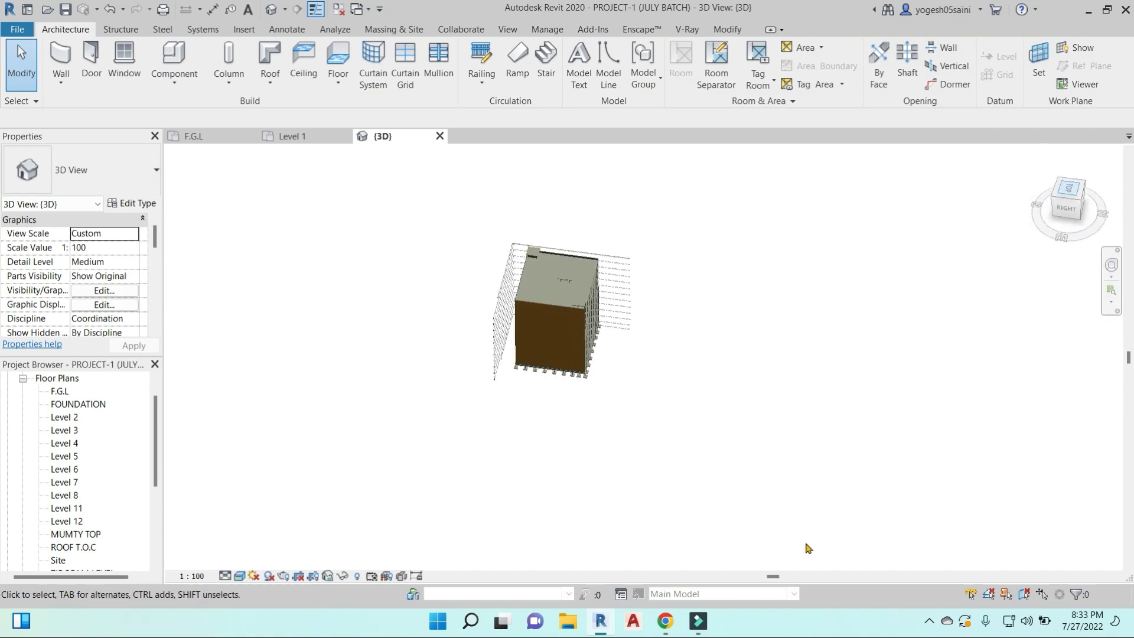
left_click(665, 621)
left_click(578, 538)
left_click(721, 161)
key("alt+Tab")
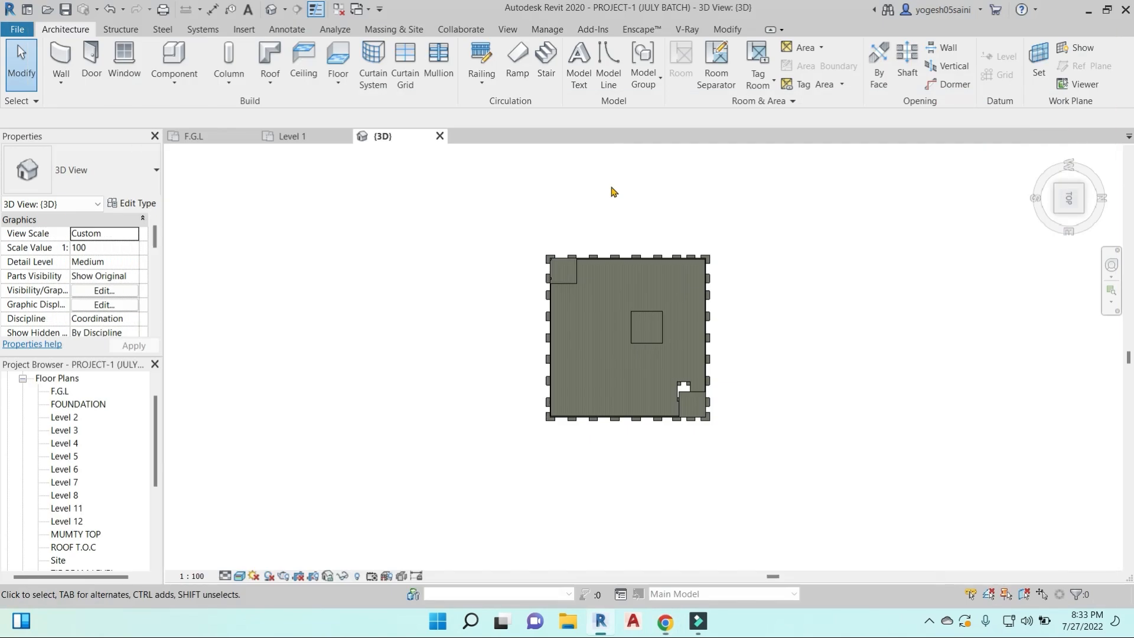
- Set up a new BASIC WALL 230 from F.G.L up to Level 2 with a top offset of 0' 0"
left_click(62, 52)
left_click(435, 285)
key("Escape")
left_click(132, 305)
left_click(132, 306)
left_click(127, 330)
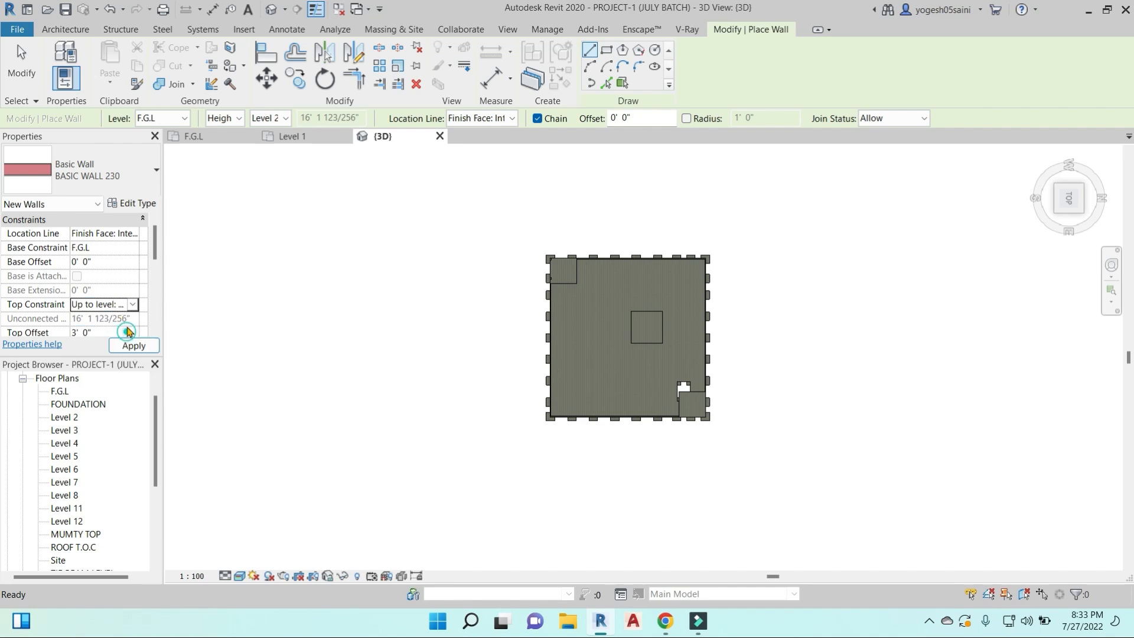
left_click(113, 344)
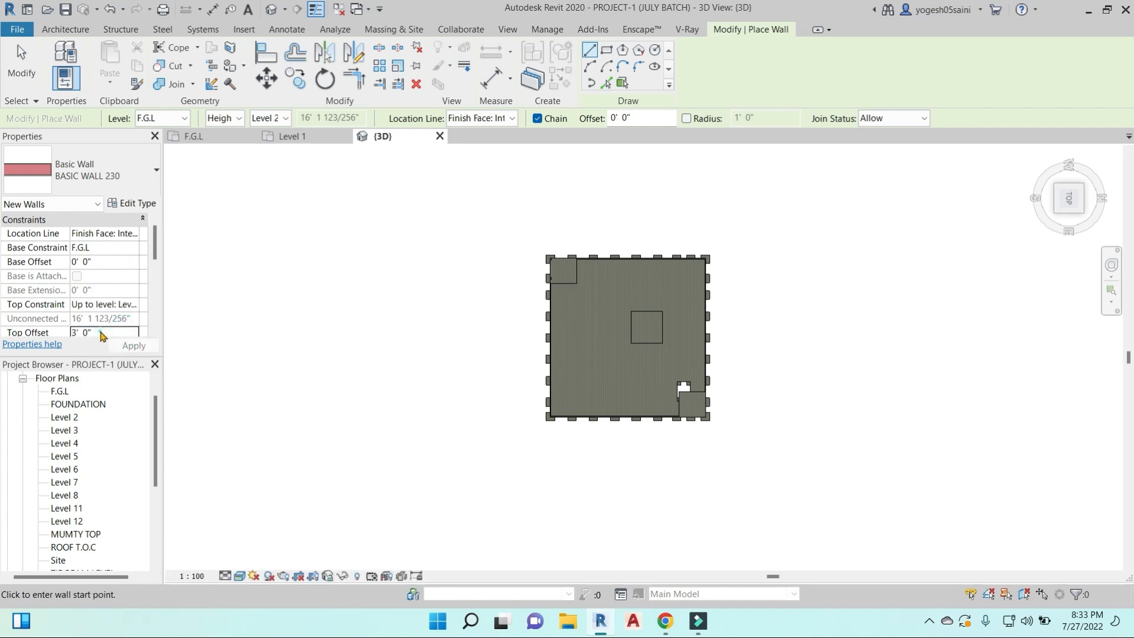
left_click(101, 333)
left_click(130, 346)
- Draw a rectangular enclosure of BASIC WALL 230 walls in the empty area to the left of the building
left_click(607, 51)
left_click(406, 259)
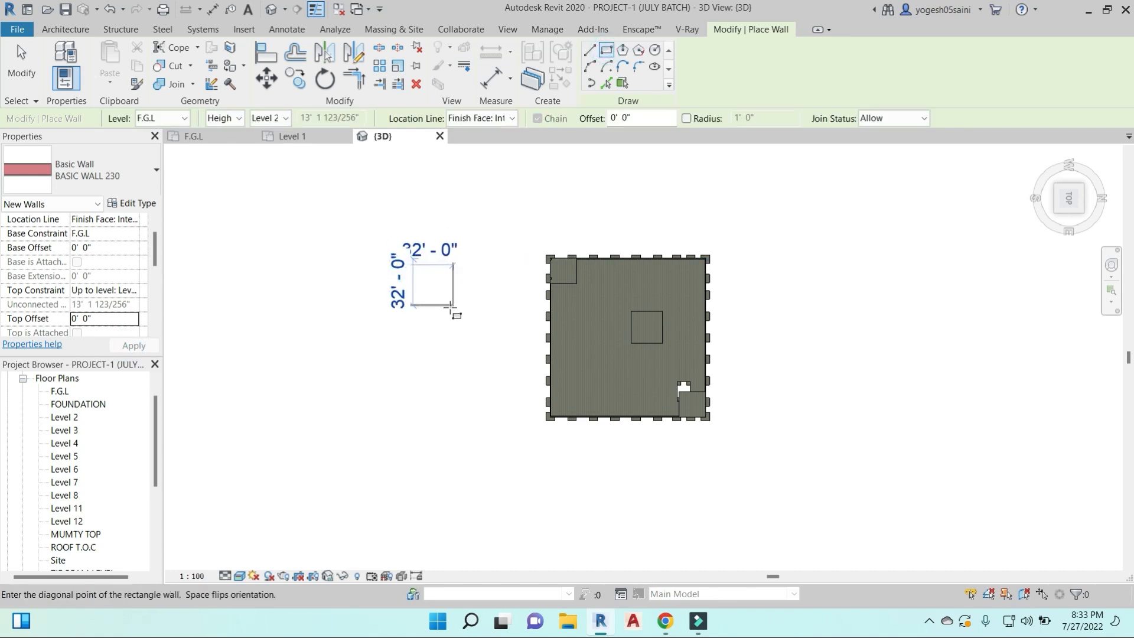
left_click(453, 310)
- Add two partition walls from the enclosure's upper wall to its left wall, forming a smaller room in the corner
left_click(589, 50)
left_click(430, 288)
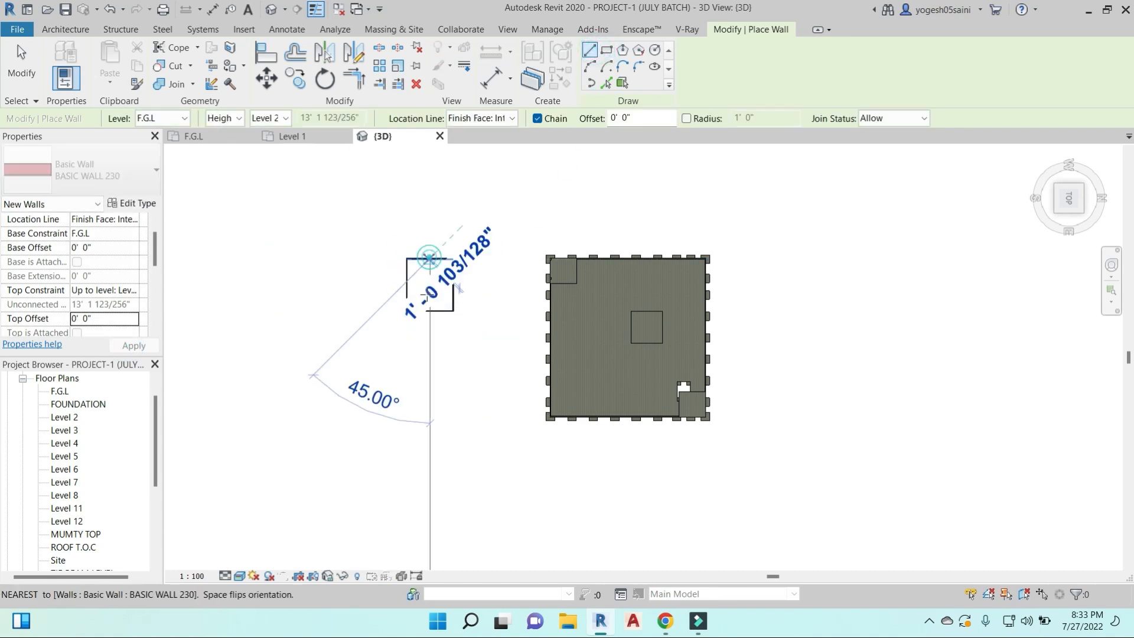
left_click(408, 286)
key("Escape")
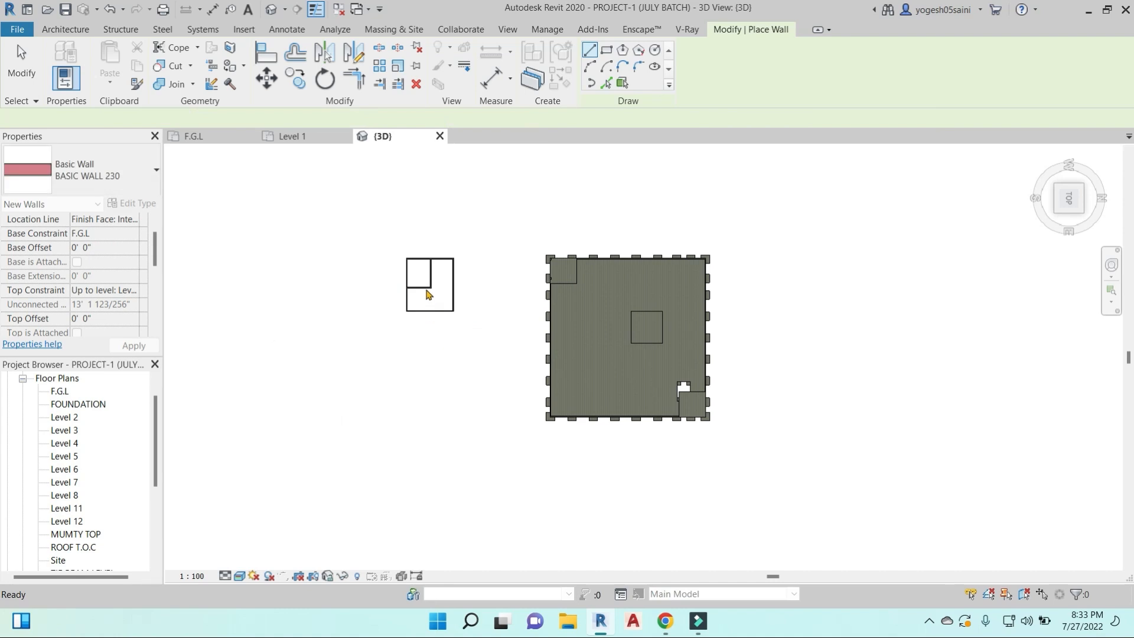
- Move the enclosure's two partition walls inward to shrink the corner room, with the horizontal partition about 9' 6" from the upper wall
key("Escape")
scroll(428, 292, "up", 5)
middle_click_drag(473, 317, 526, 348)
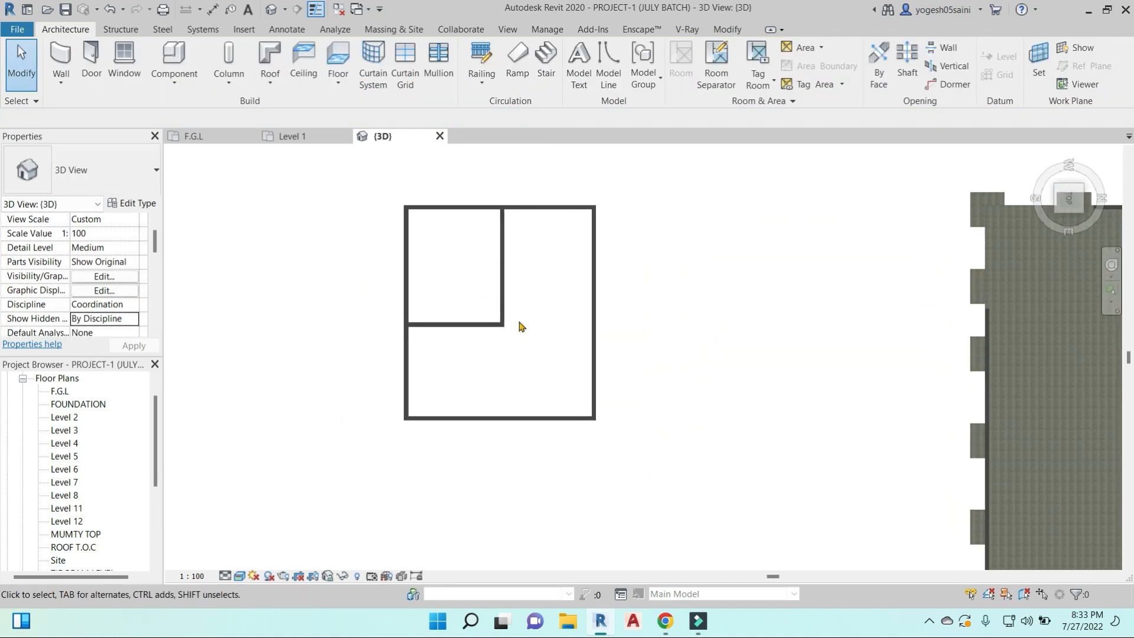
left_click(502, 265)
left_click_drag(502, 266, 471, 260)
left_click(440, 324)
left_click_drag(435, 324, 436, 270)
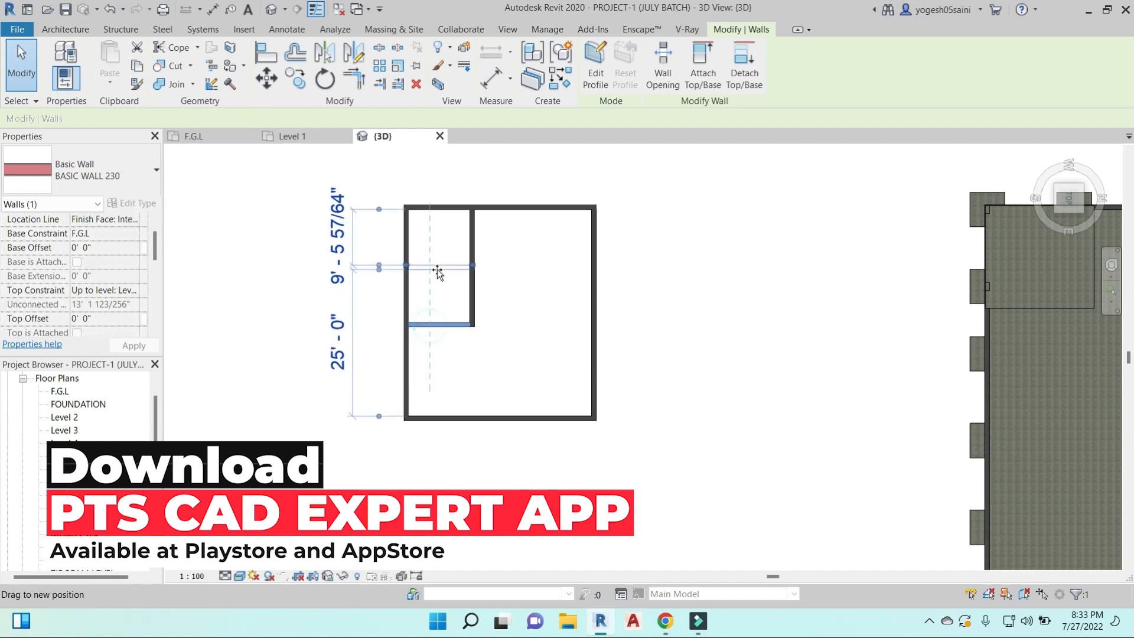
left_click(507, 322)
middle_click_drag(506, 321, 462, 339)
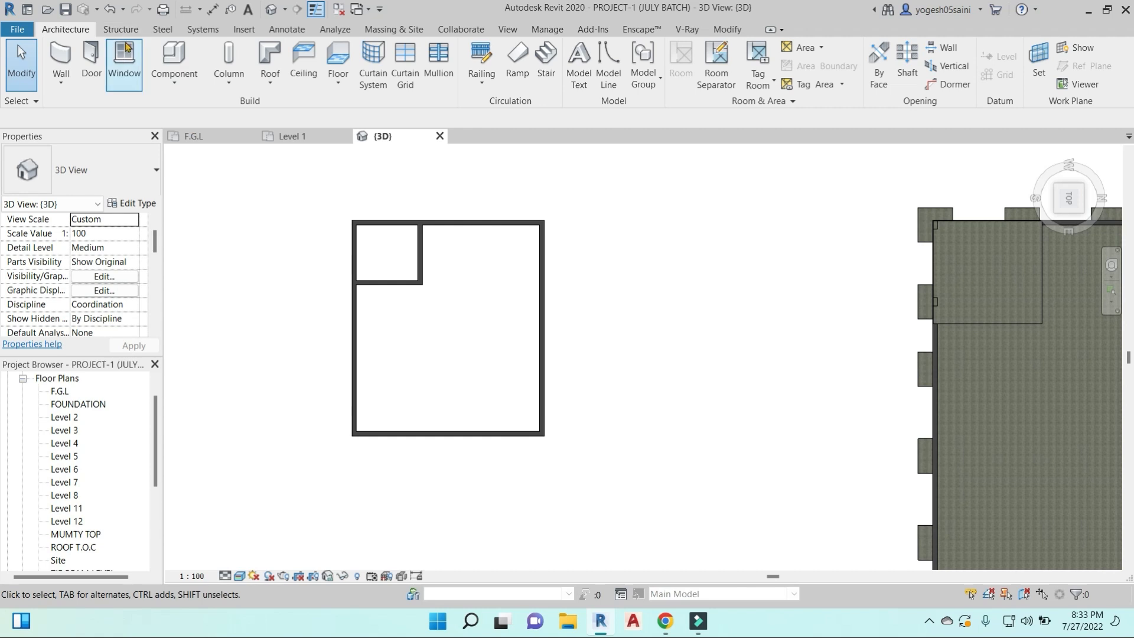
- Load the M_Single-Panel 4 door family from the Doors folder of the rac2014 lib library
left_click(92, 56)
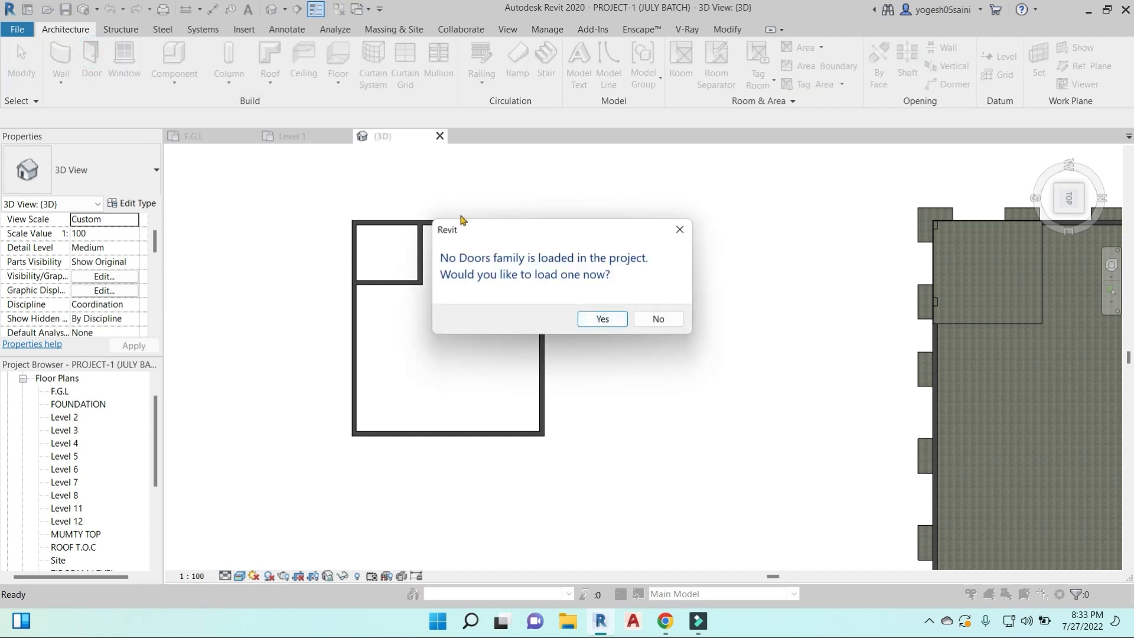
left_click(603, 319)
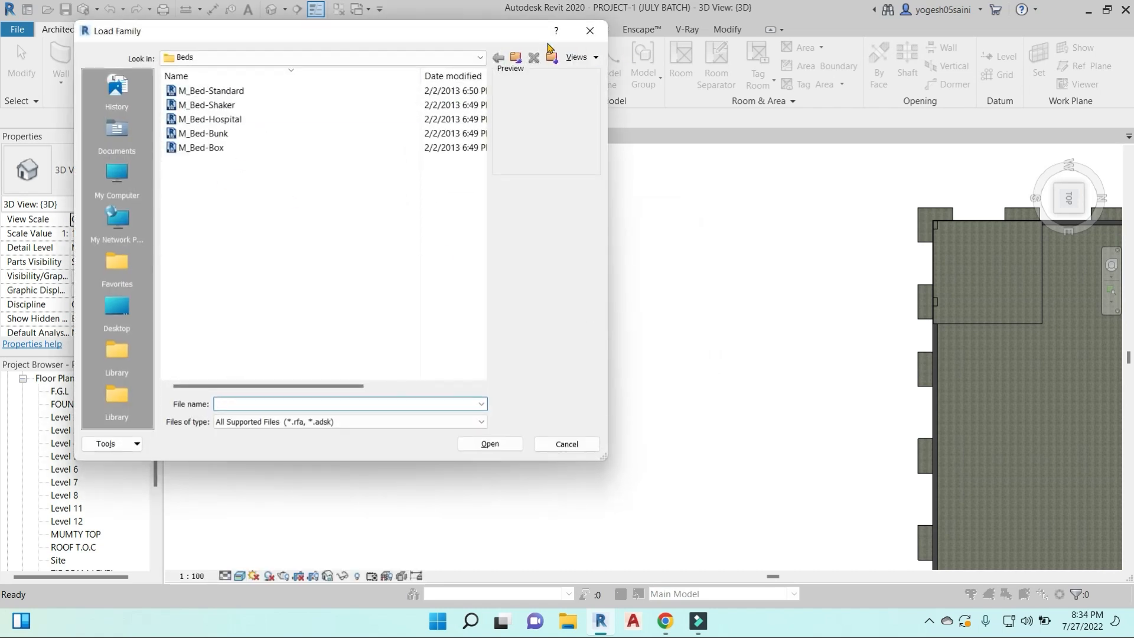
left_click(515, 58)
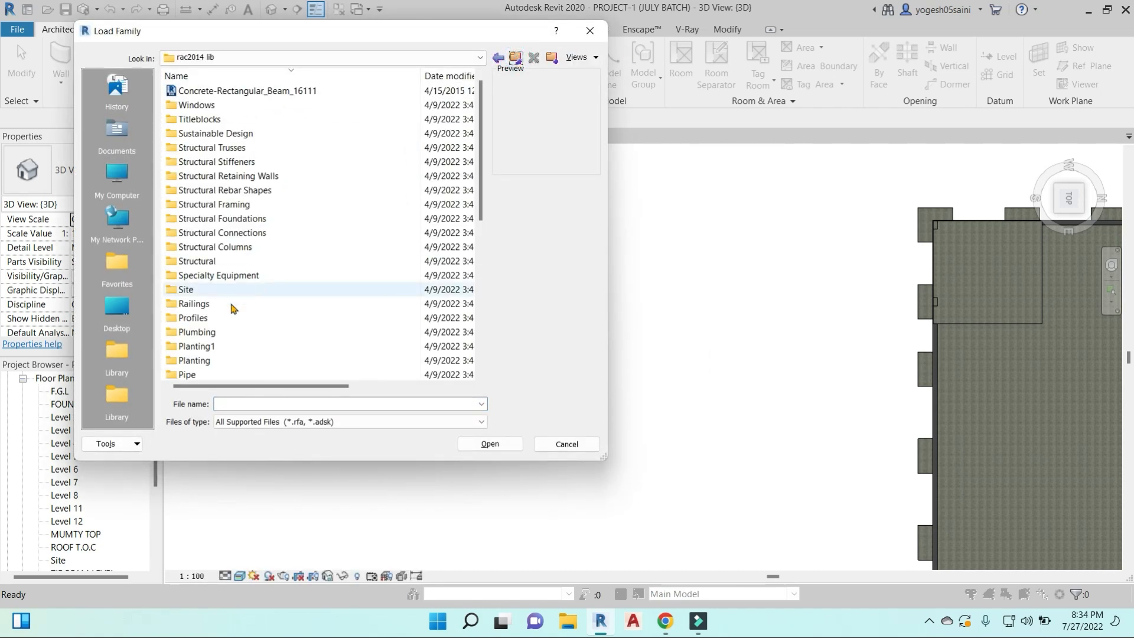
left_click(196, 317)
scroll(196, 317, "down", 5)
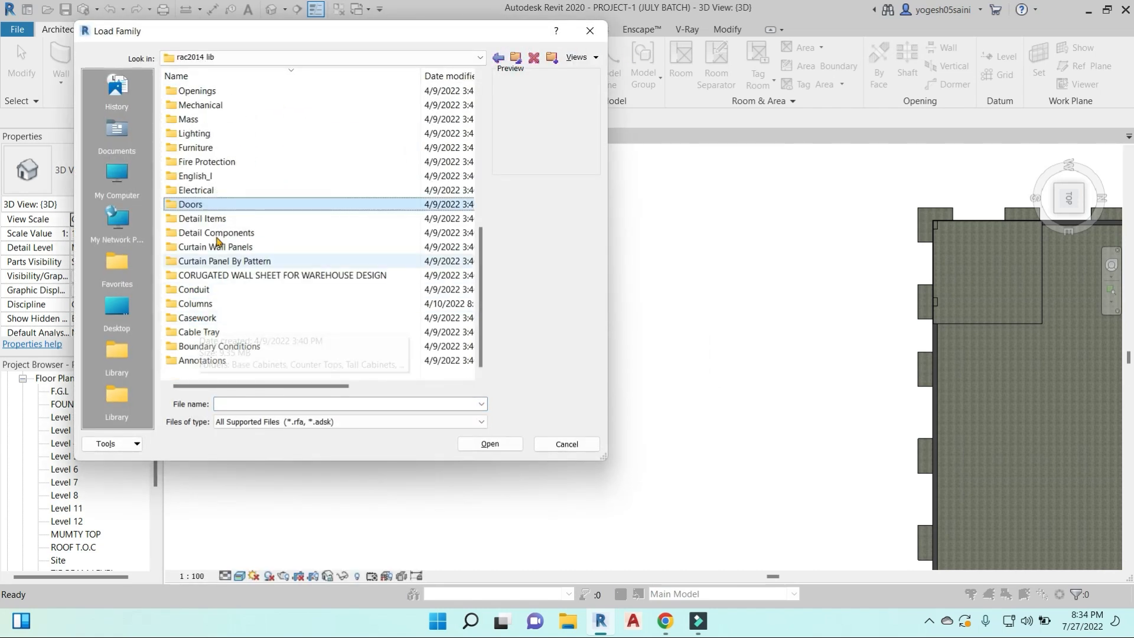
double_click(218, 206)
left_click(230, 91)
left_click(226, 105)
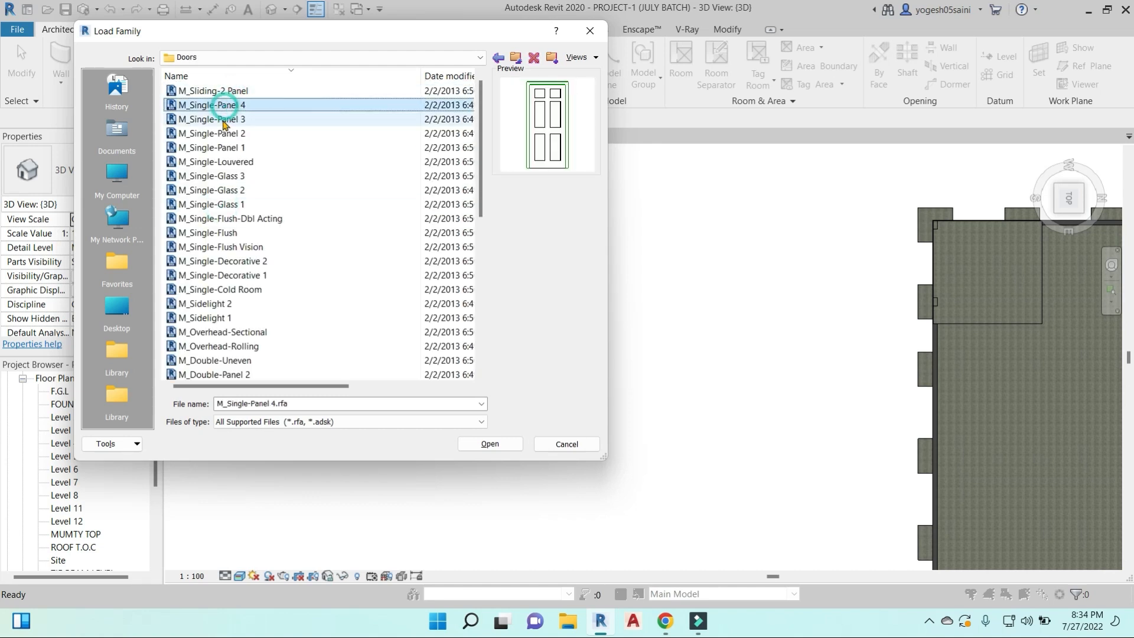
left_click(498, 447)
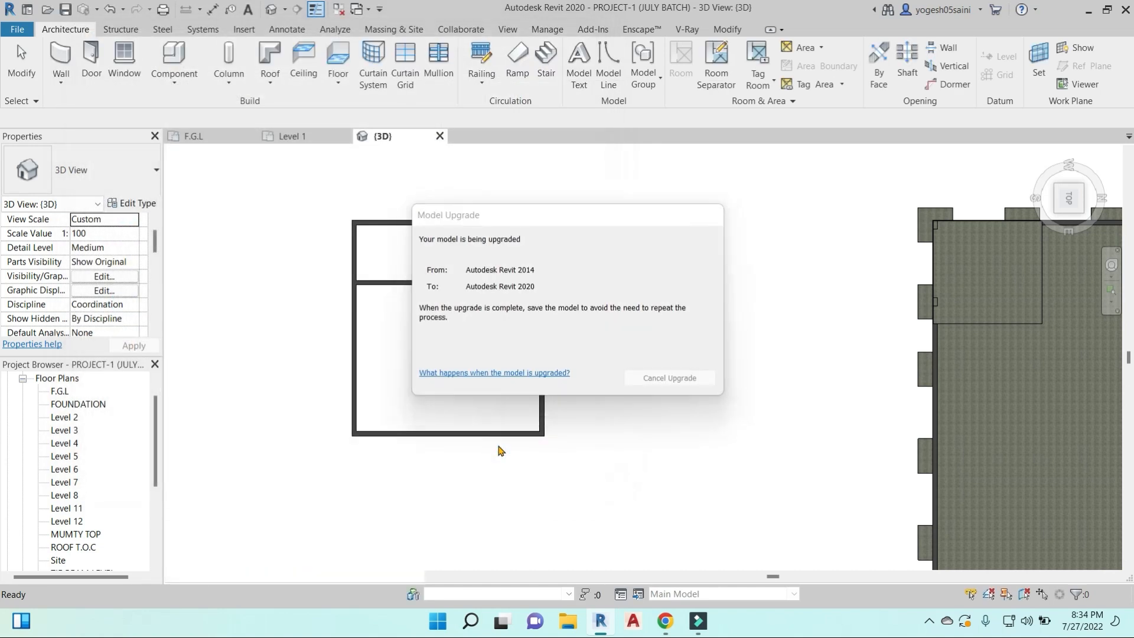
- Place the 0915 x 2134mm door in the enclosure's front wall in 3D, about 2' 0" from the corner
scroll(425, 441, "up", 5)
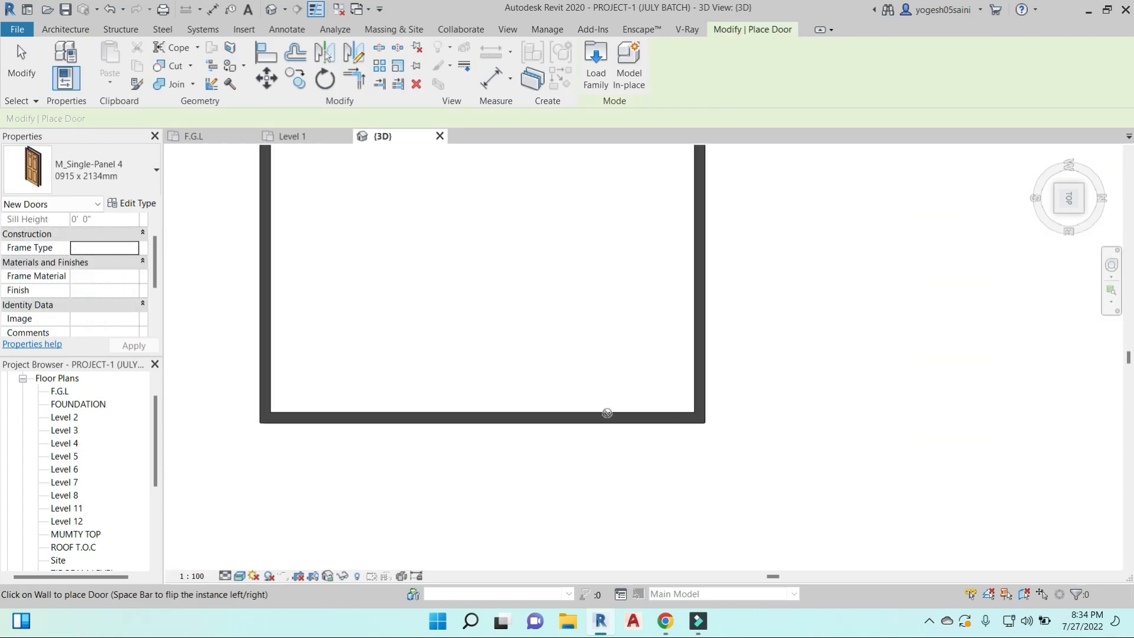
scroll(602, 413, "down", 4)
scroll(656, 415, "down", 3)
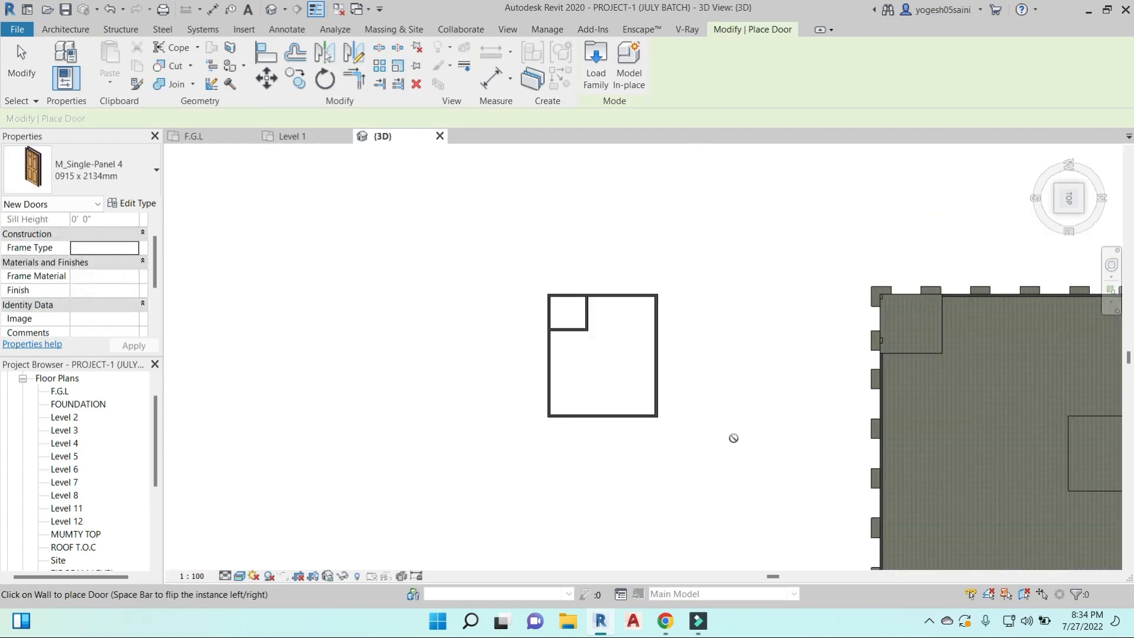
middle_click_drag(744, 470, 534, 400, "shift")
scroll(502, 395, "up", 3)
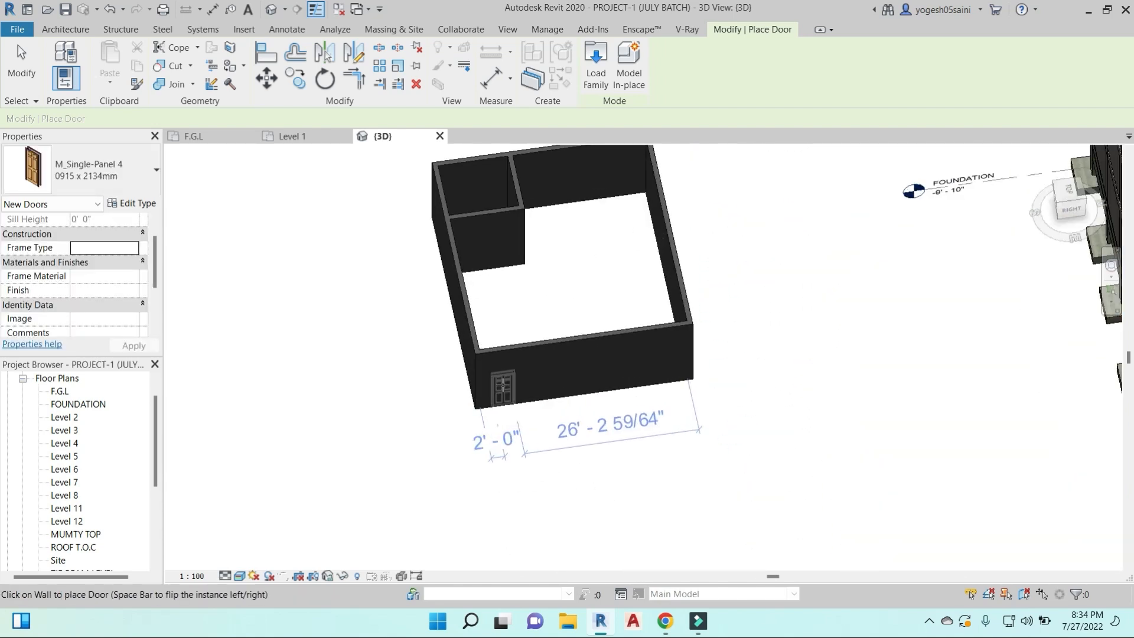
left_click(502, 387)
- Flip the placed door in the F.G.L floor plan so that it swings into the enclosure
double_click(59, 391)
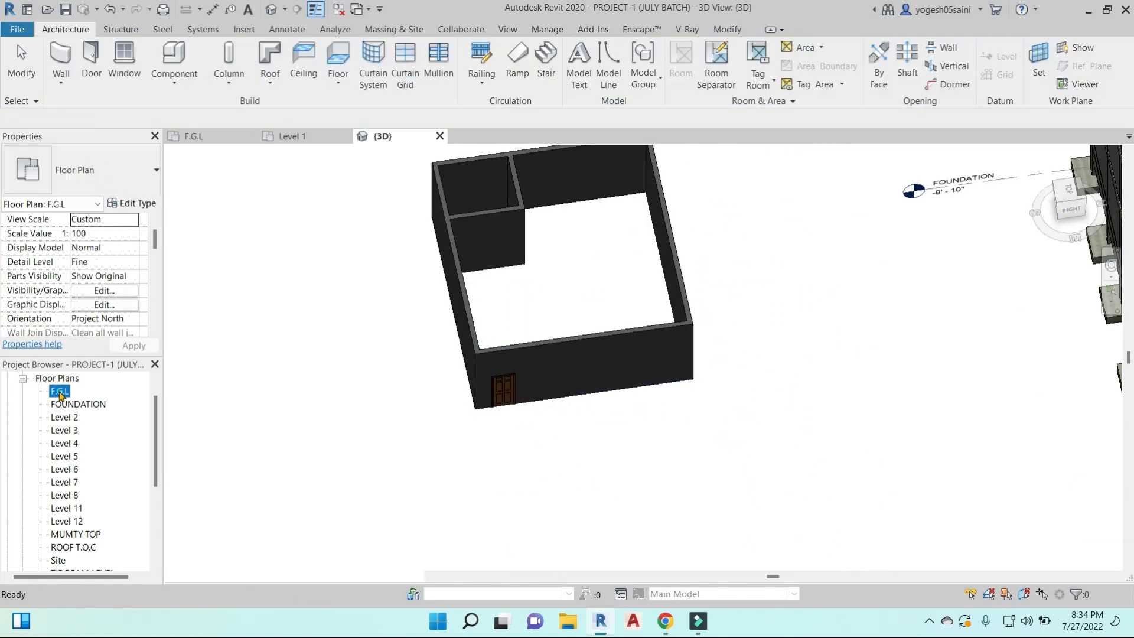
scroll(650, 520, "up", 6)
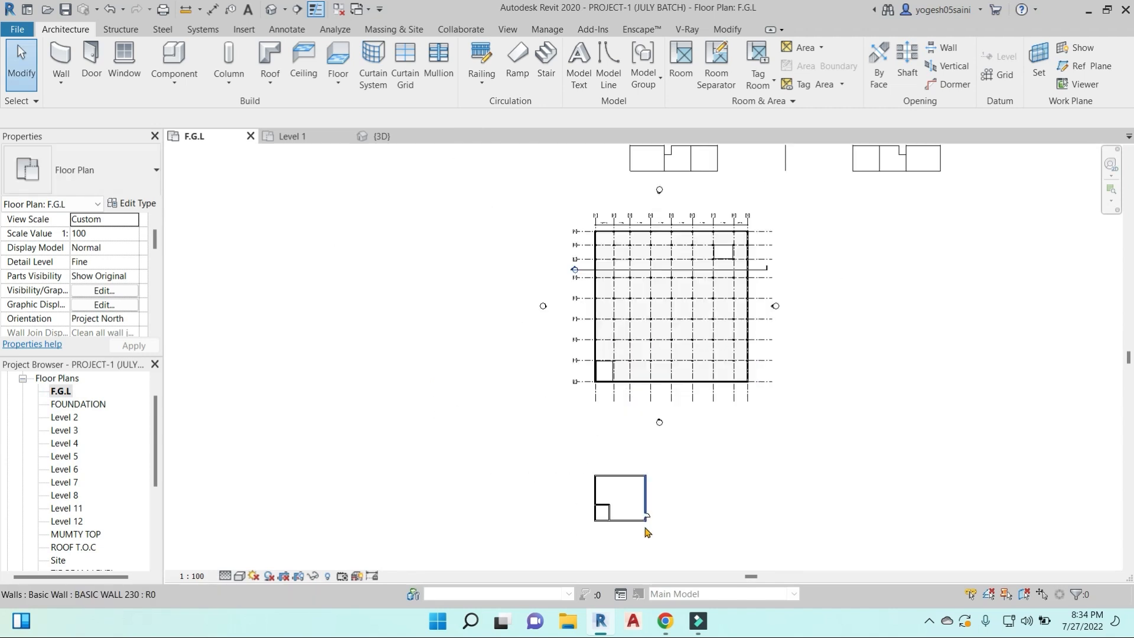
scroll(697, 398, "up", 2)
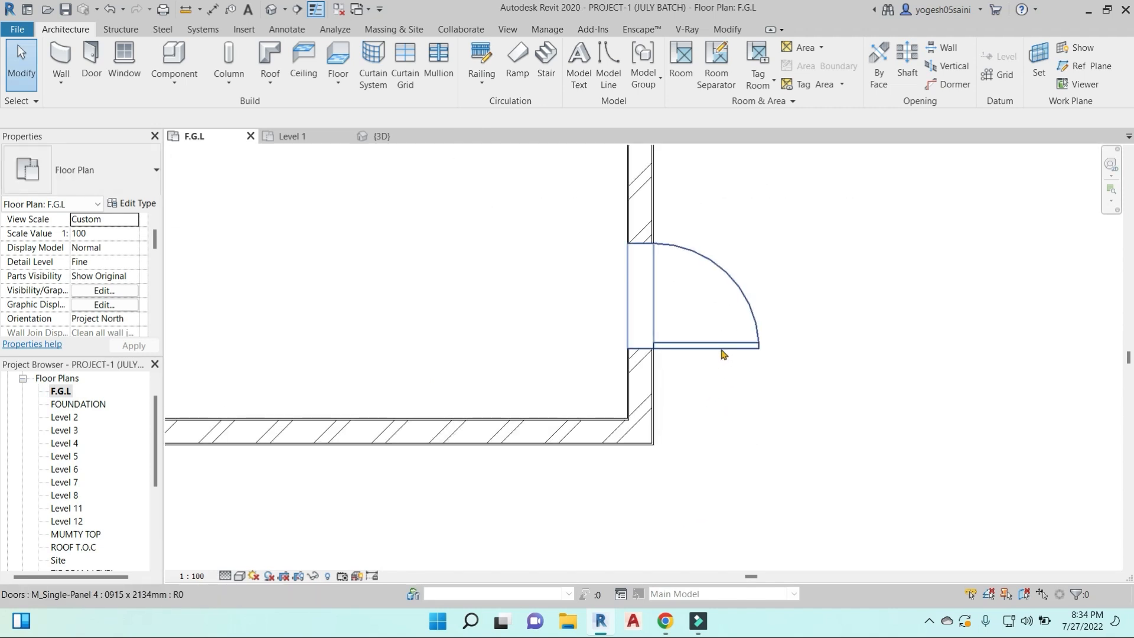
left_click(724, 350)
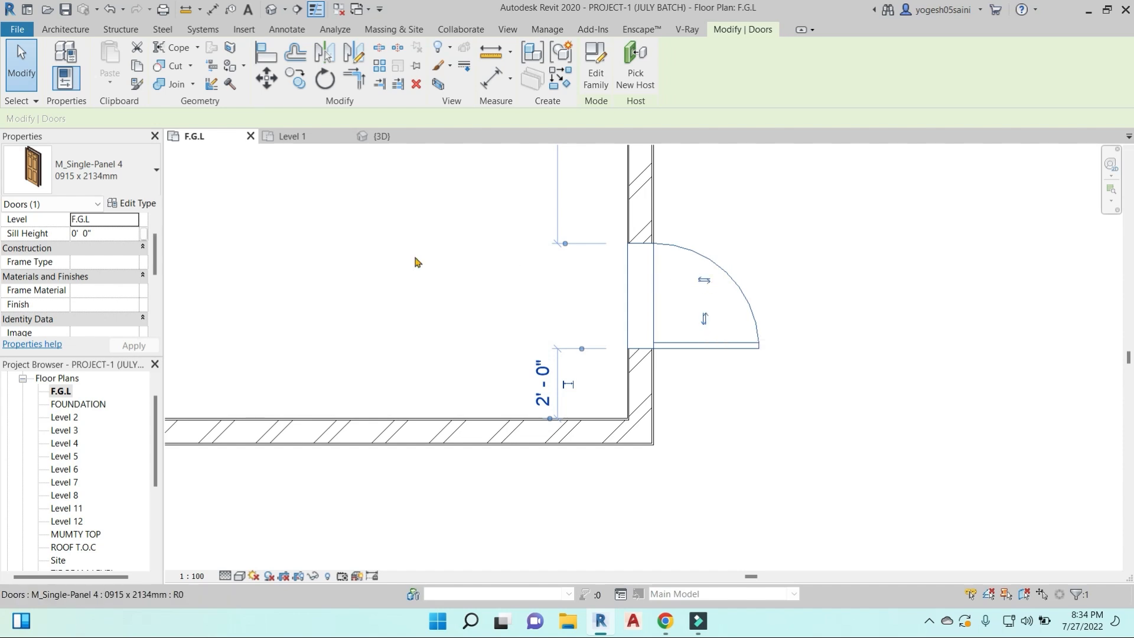
left_click(706, 284)
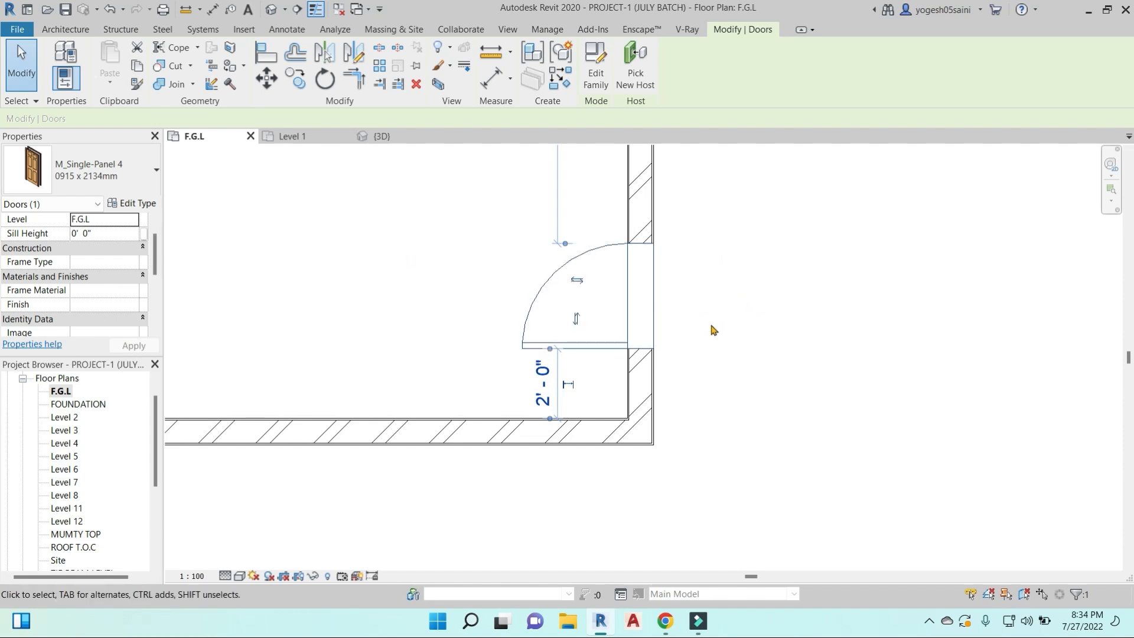
- Move the door along its wall towards the lower corner, to about 0' 8" from the adjoining wall
left_click_drag(594, 345, 593, 394)
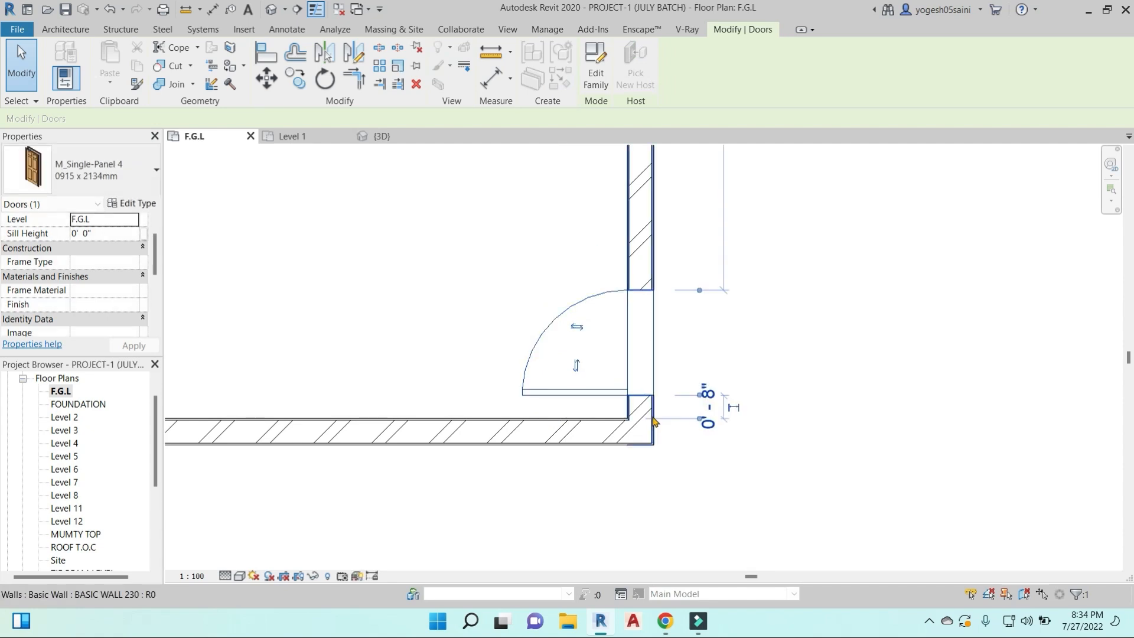
scroll(678, 430, "up", 3)
left_click(774, 363)
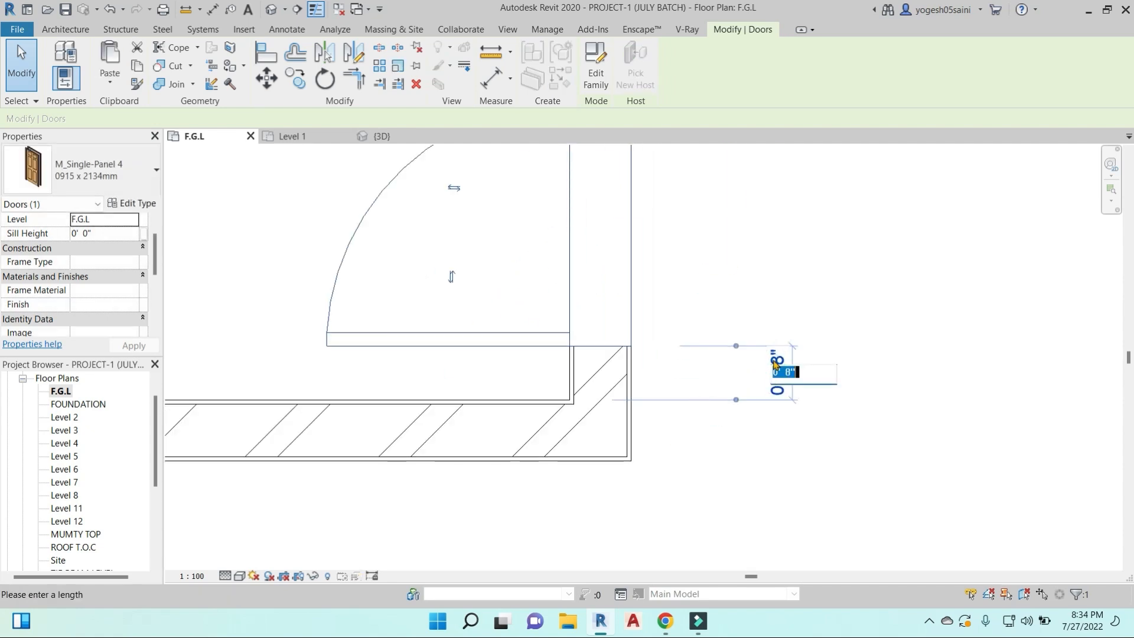
key("Return")
key("Escape")
scroll(780, 354, "down", 3)
middle_click_drag(792, 360, 718, 426)
- Place a second matching door in the enclosure's upper wall, 0' 6" from the right wall, hinged on the corner side and swinging inward
left_click(570, 346)
key("c")
key("s")
scroll(721, 336, "down", 5)
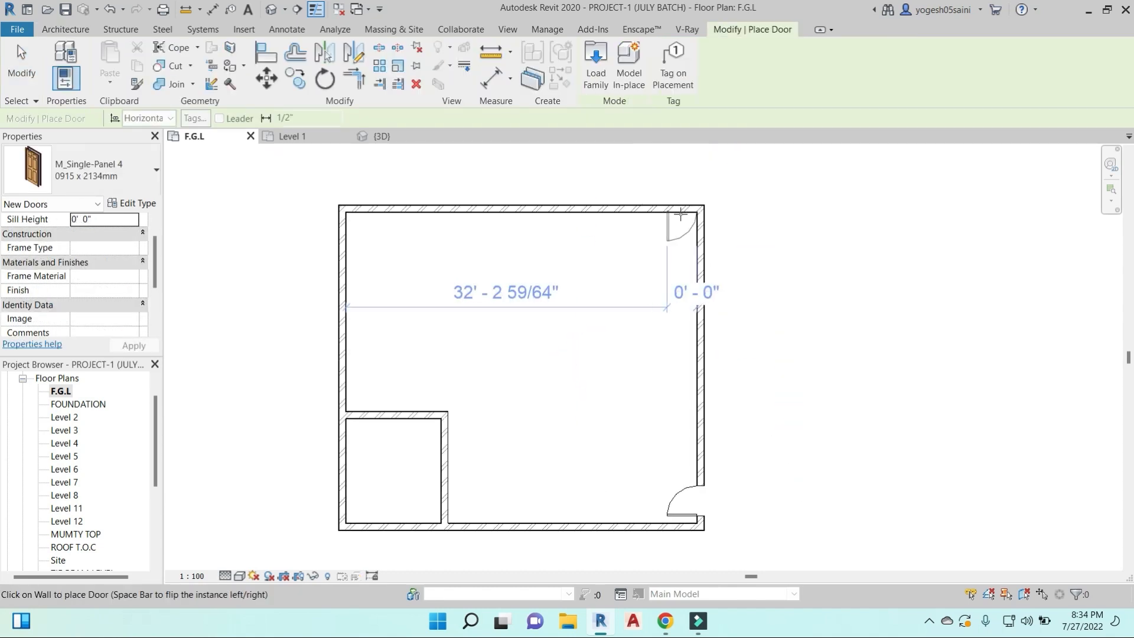
scroll(679, 214, "up", 3)
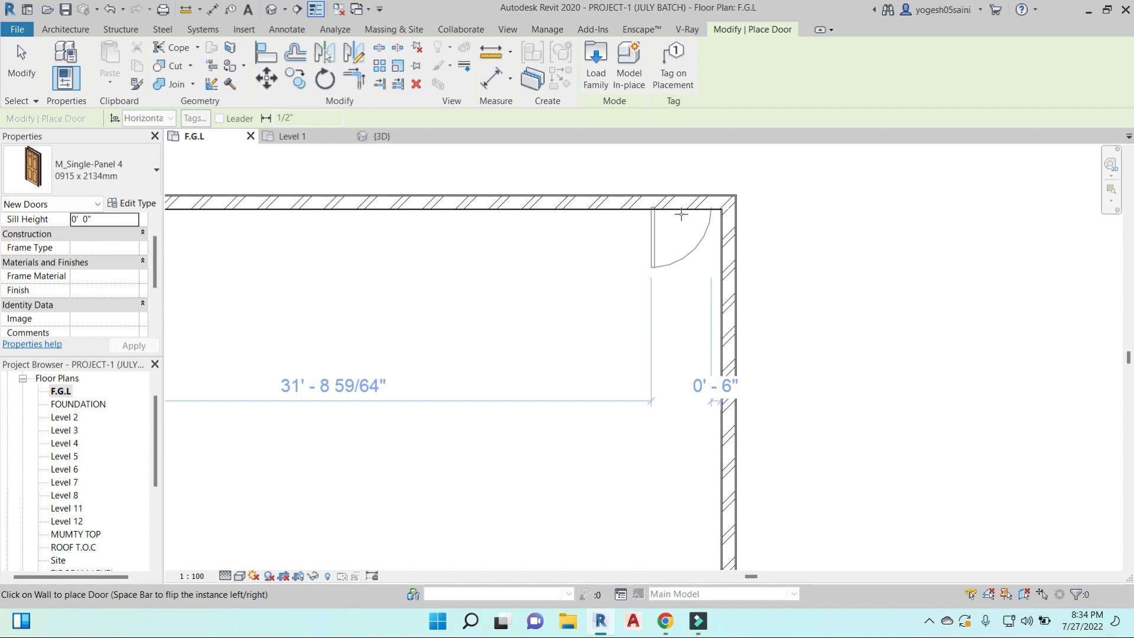
key("space")
left_click(681, 213)
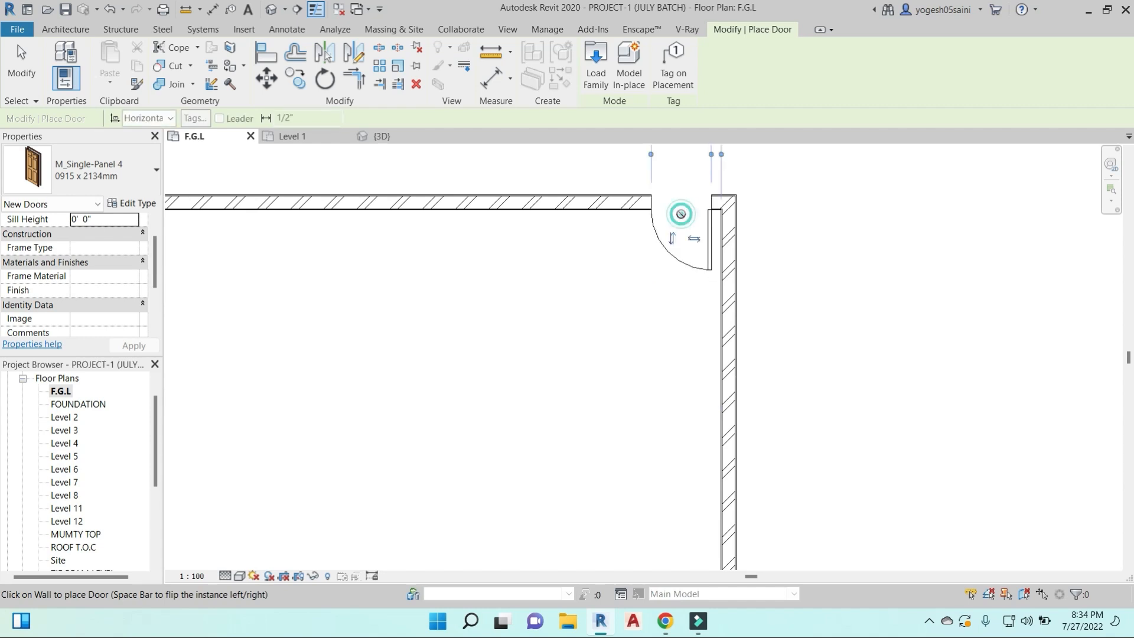
key("Escape")
key("Escape")
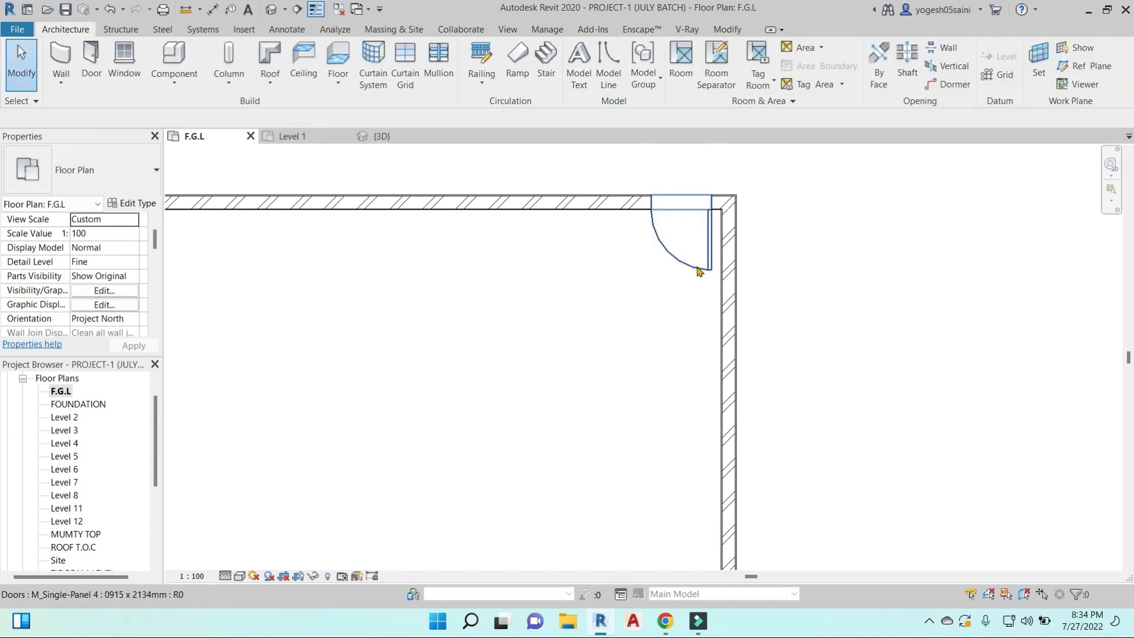
- Try flipping the upper wall's door to the other side of the wall and switching its hinge side
left_click(701, 269)
scroll(700, 240, "up", 3)
left_click(687, 240)
left_click(634, 238)
left_click(642, 238)
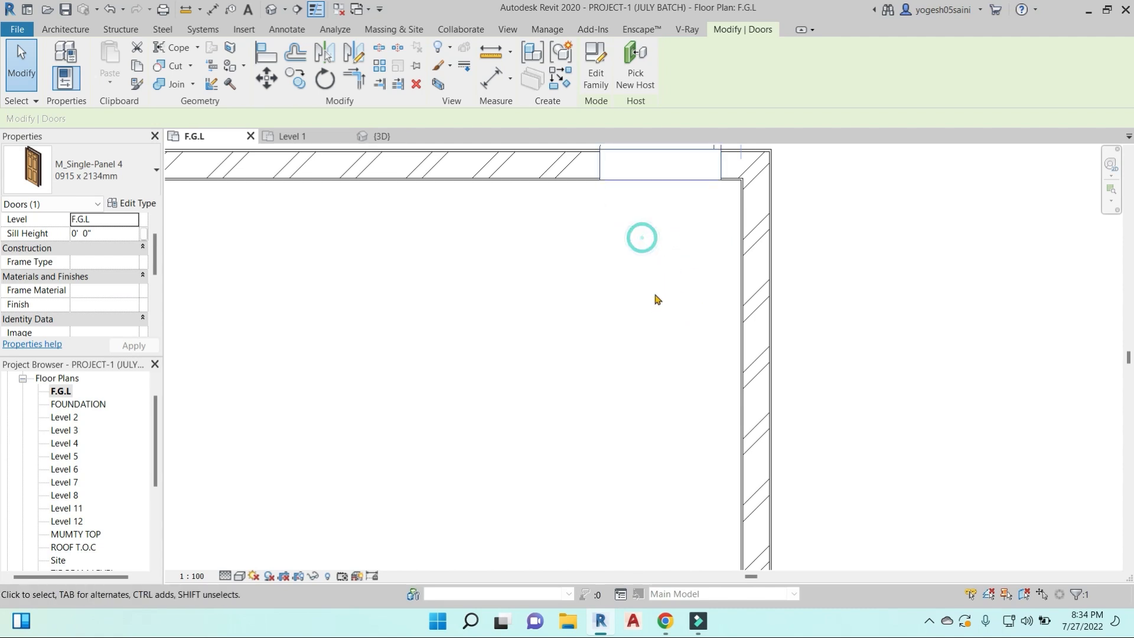
scroll(658, 300, "down", 2)
left_click(666, 238)
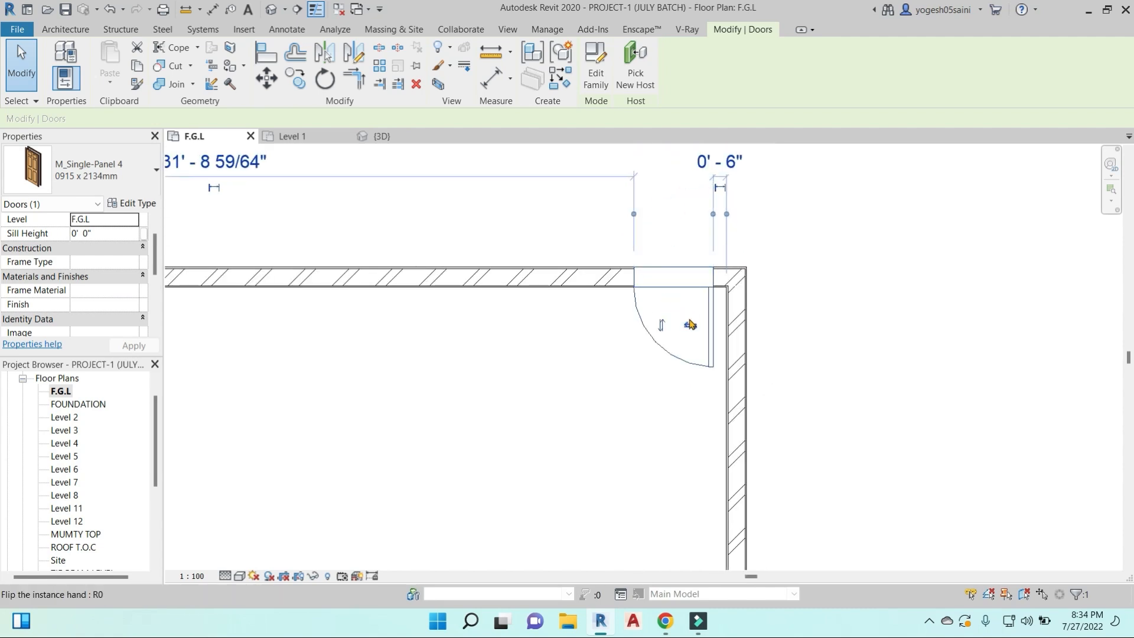
left_click(758, 318)
- Move the upper wall's door away from the corner, to about 2' 6" from the right wall
scroll(761, 319, "down", 3)
scroll(762, 313, "down", 2)
middle_click_drag(837, 392, 779, 335)
scroll(678, 264, "up", 3)
left_click(673, 254)
left_click(653, 247)
left_click_drag(678, 261, 646, 265)
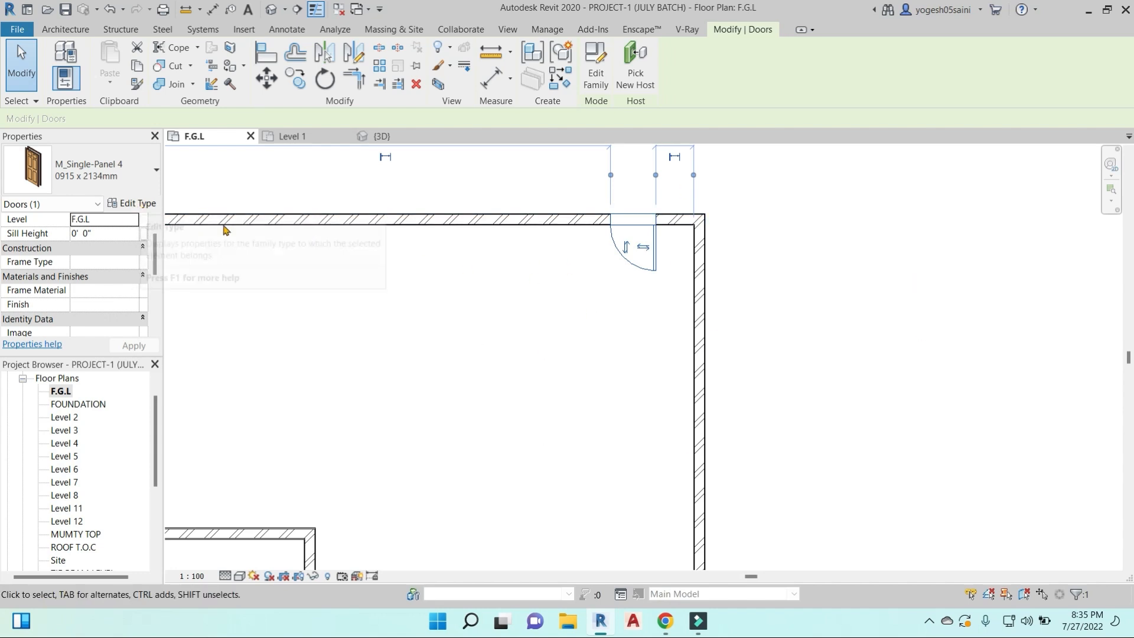
scroll(627, 383, "down", 3)
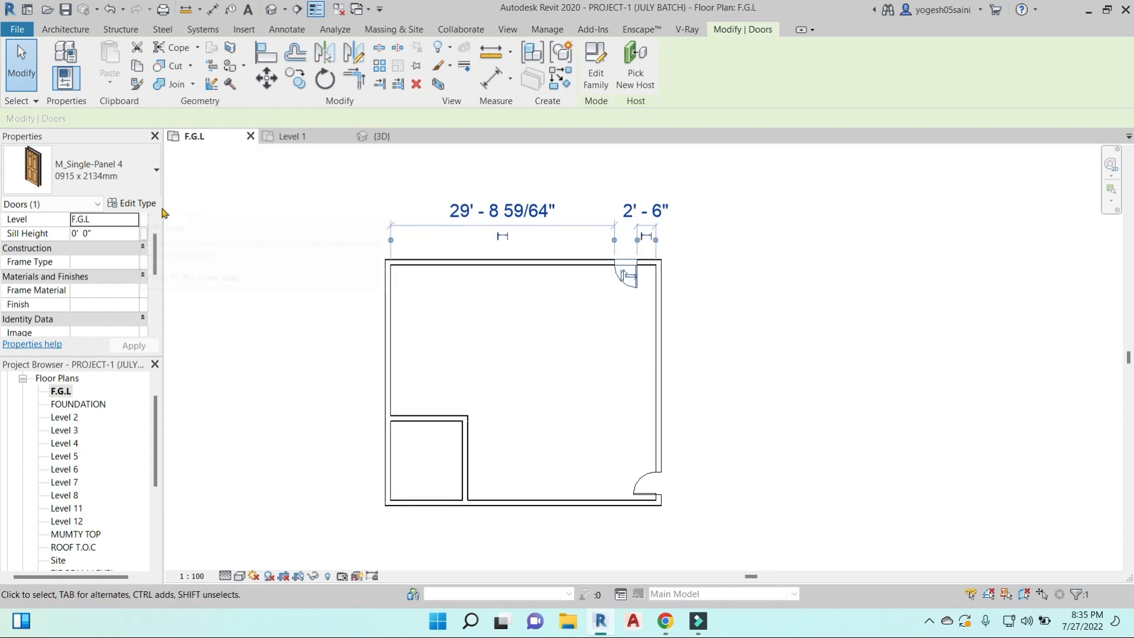
- Duplicate the selected door's type as 1050X2100 and rename the copy to 3'6"X7'
left_click(132, 202)
left_click(832, 118)
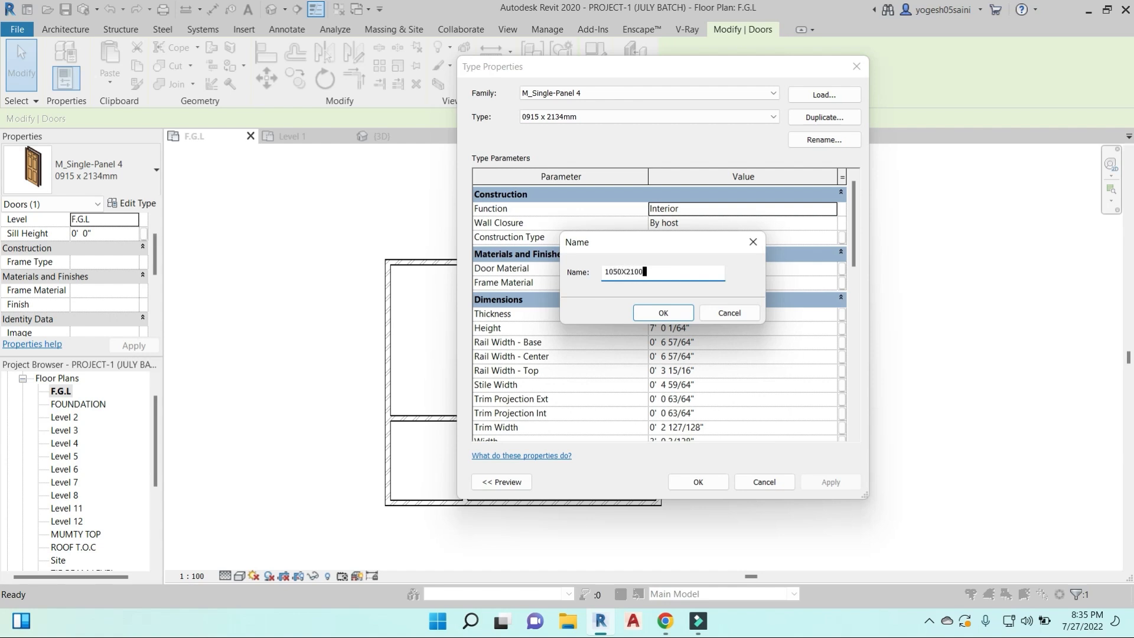
left_click(672, 317)
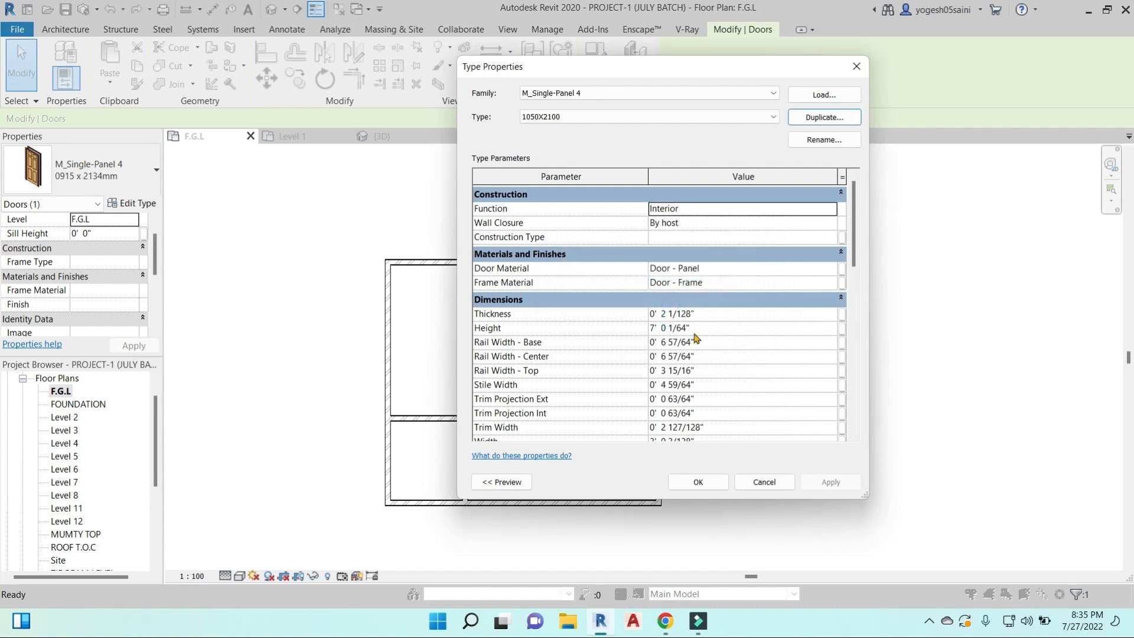
left_click_drag(749, 69, 808, 81)
left_click(892, 151)
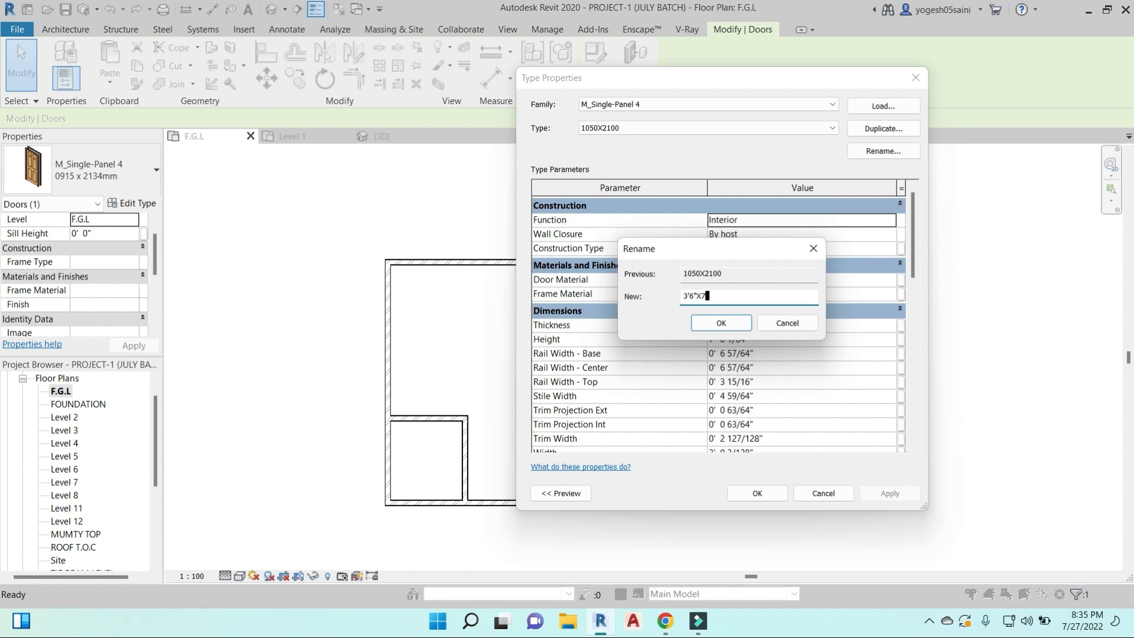
left_click(736, 327)
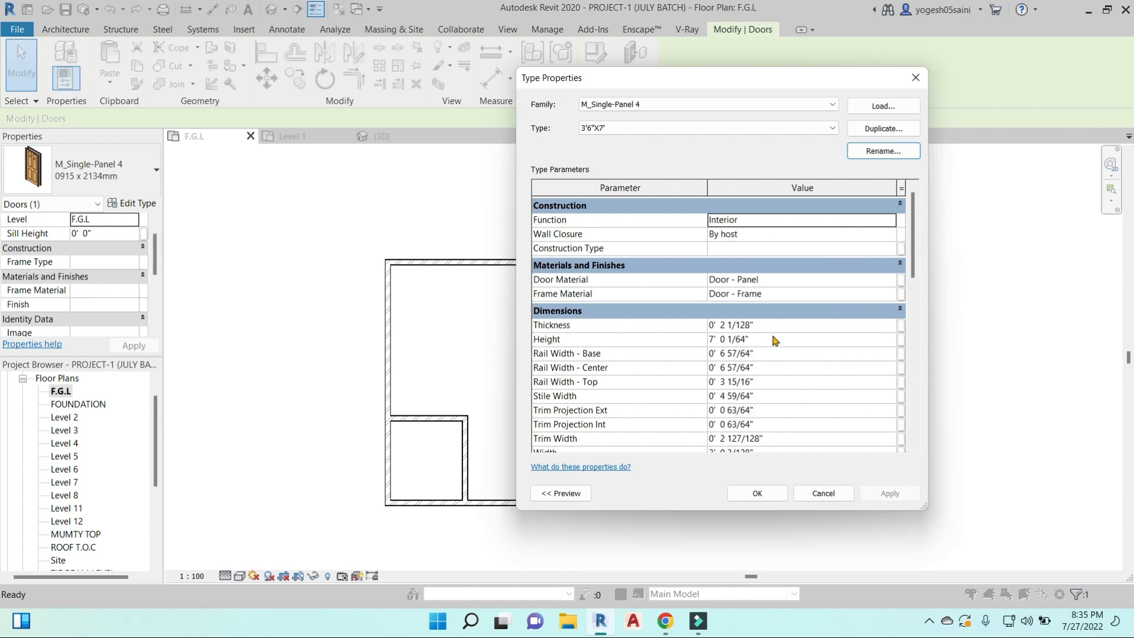
- Set the new door type's height to 7' 0" and width to 3' 6", and rename it D1-3'6"X7'
left_click(769, 340)
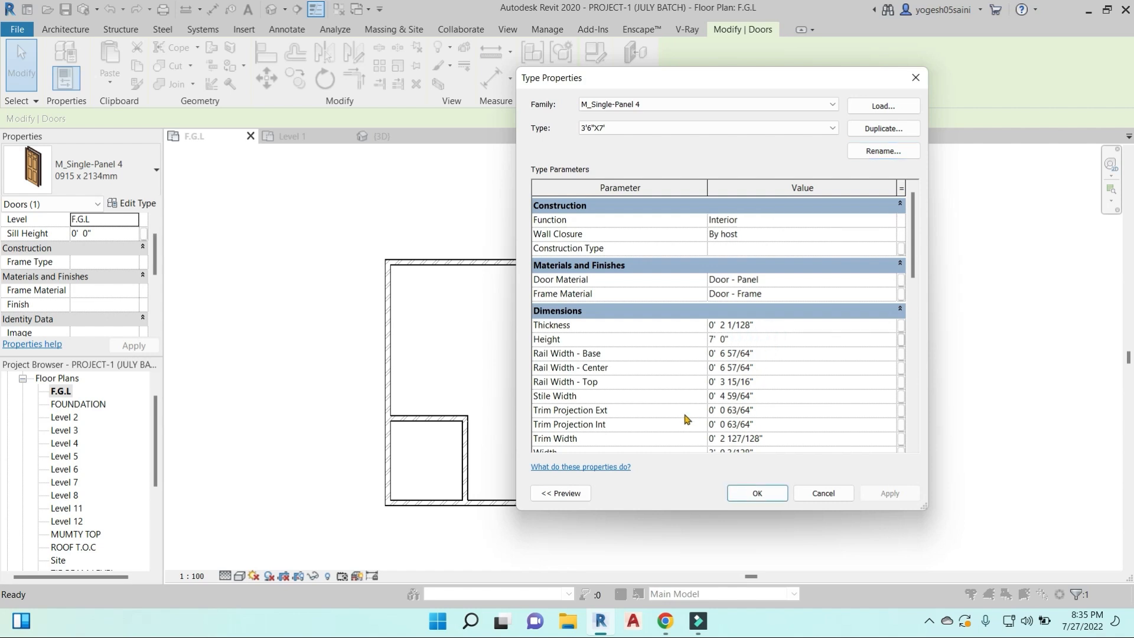
scroll(687, 419, "down", 1)
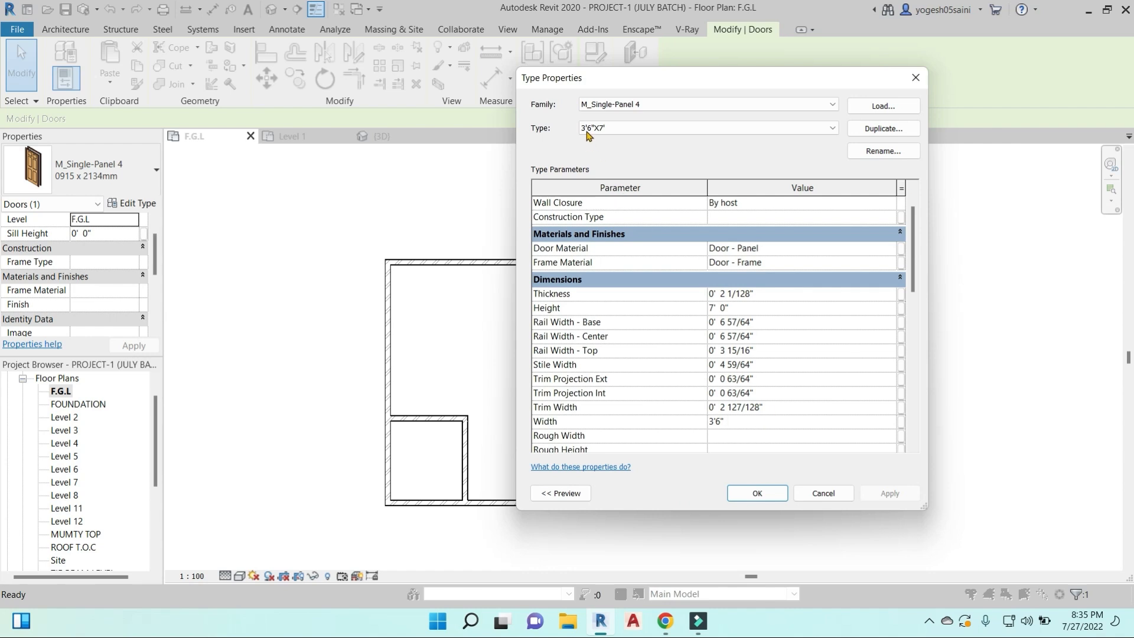
left_click(896, 152)
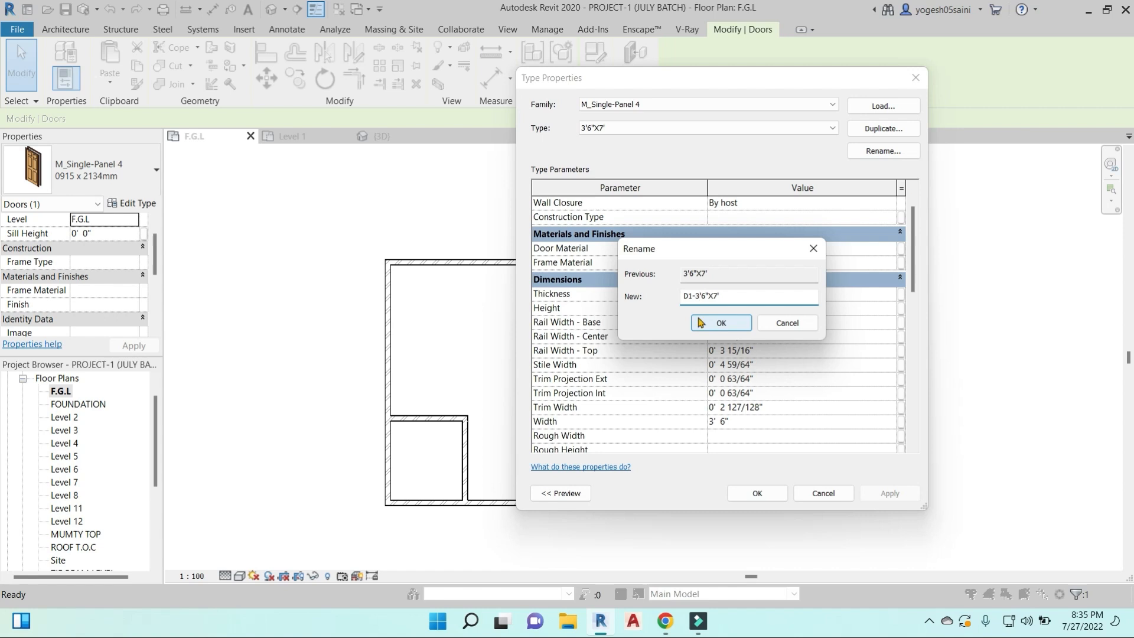
left_click(721, 323)
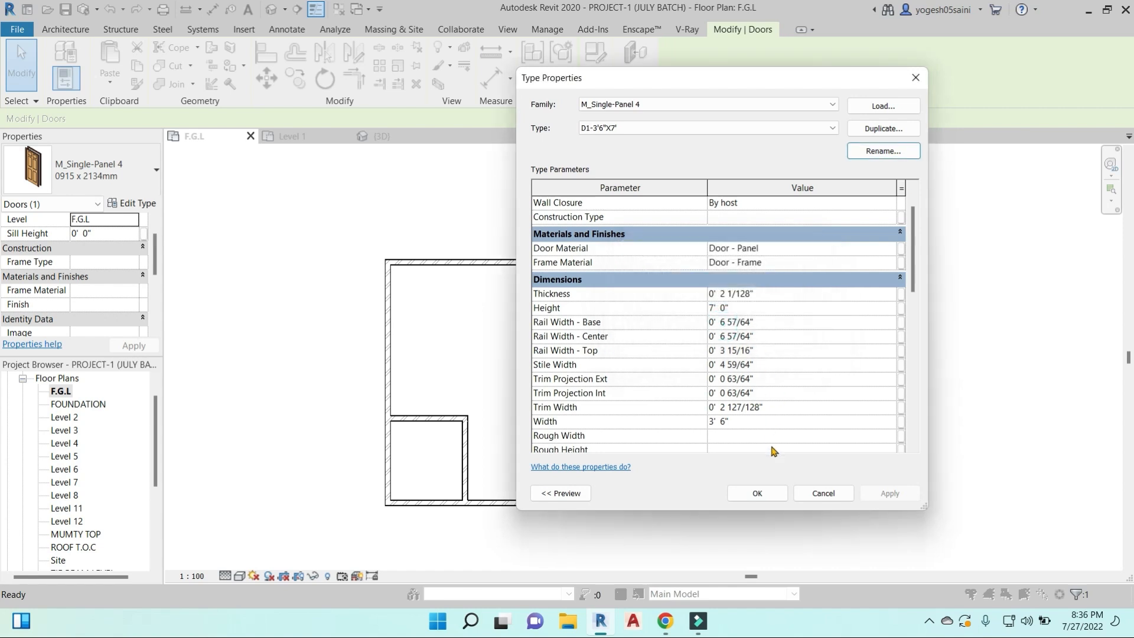
- Apply the D1-3'6"X7' door type to the upper wall's door and end the selection
left_click(757, 493)
scroll(640, 276, "up", 5)
scroll(614, 292, "down", 5)
middle_click_drag(702, 389, 709, 377)
key("Escape")
- Measure the width of the door near the right wall's lower corner with an aligned dimension
scroll(633, 487, "up", 3)
key("d")
key("i")
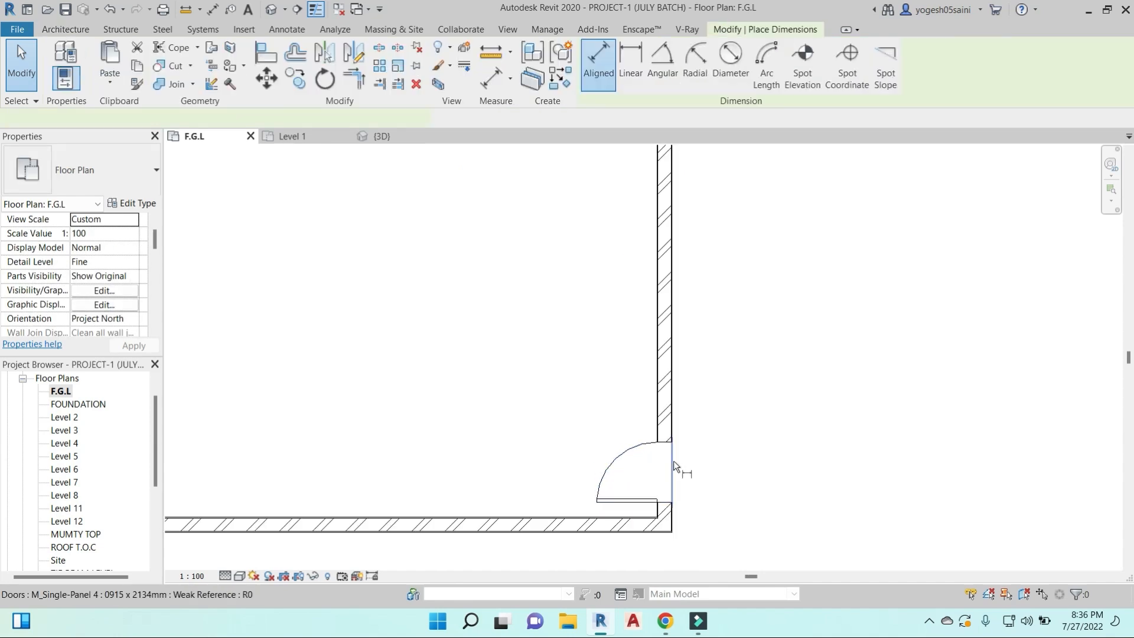
left_click(668, 502)
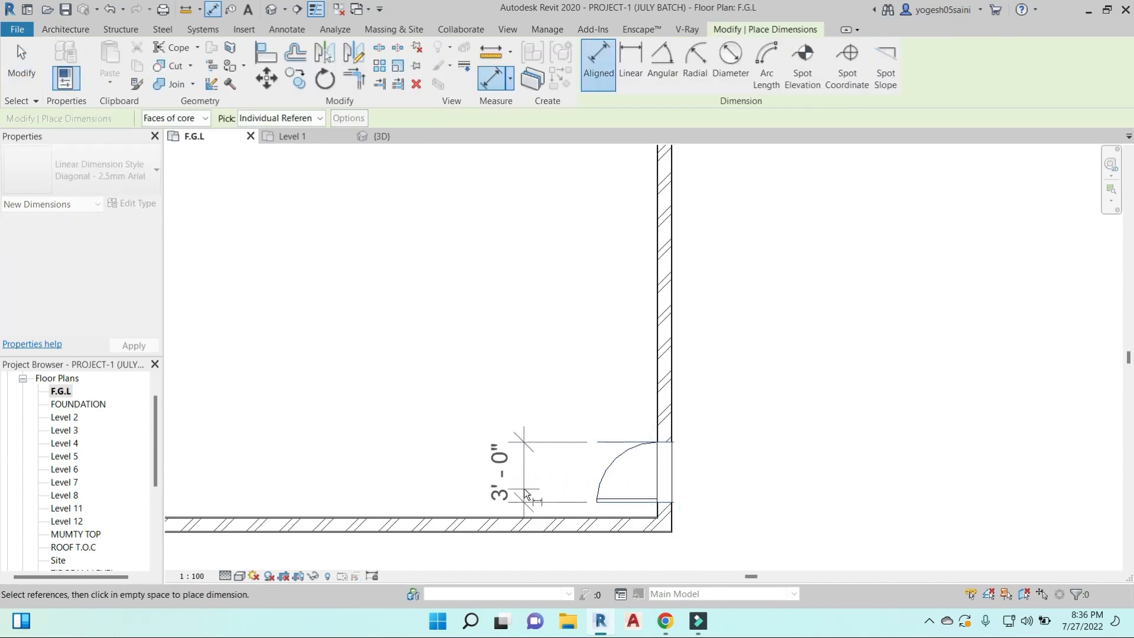
- Dimension the width of the upper wall's door, placing the dimension line above the wall
scroll(524, 488, "down", 5)
scroll(611, 306, "up", 4)
left_click(576, 230)
scroll(649, 347, "down", 3)
scroll(607, 306, "up", 4)
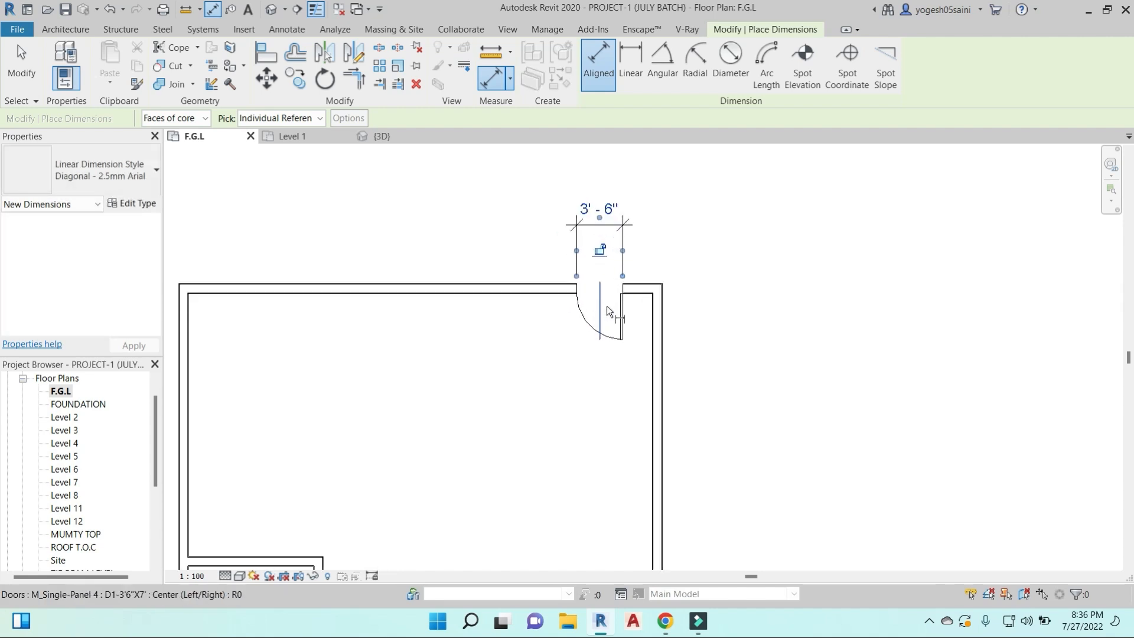
scroll(594, 302, "down", 3)
key("Escape")
key("Escape")
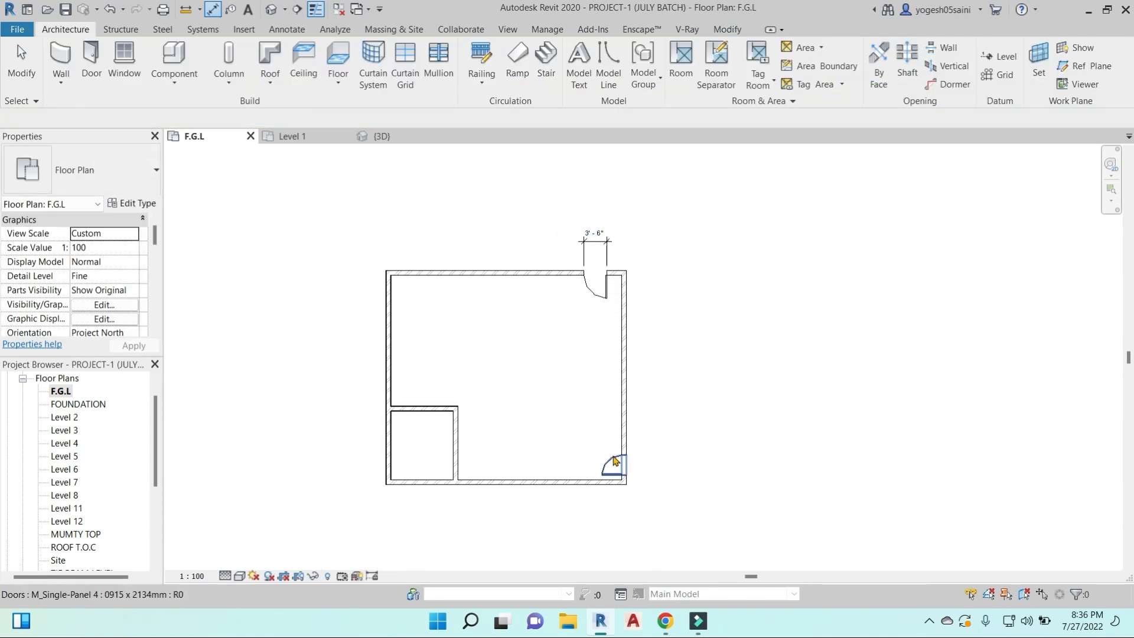
- Place three more doors like the lower corner door along the right wall above it
left_click(614, 460)
key("c")
key("s")
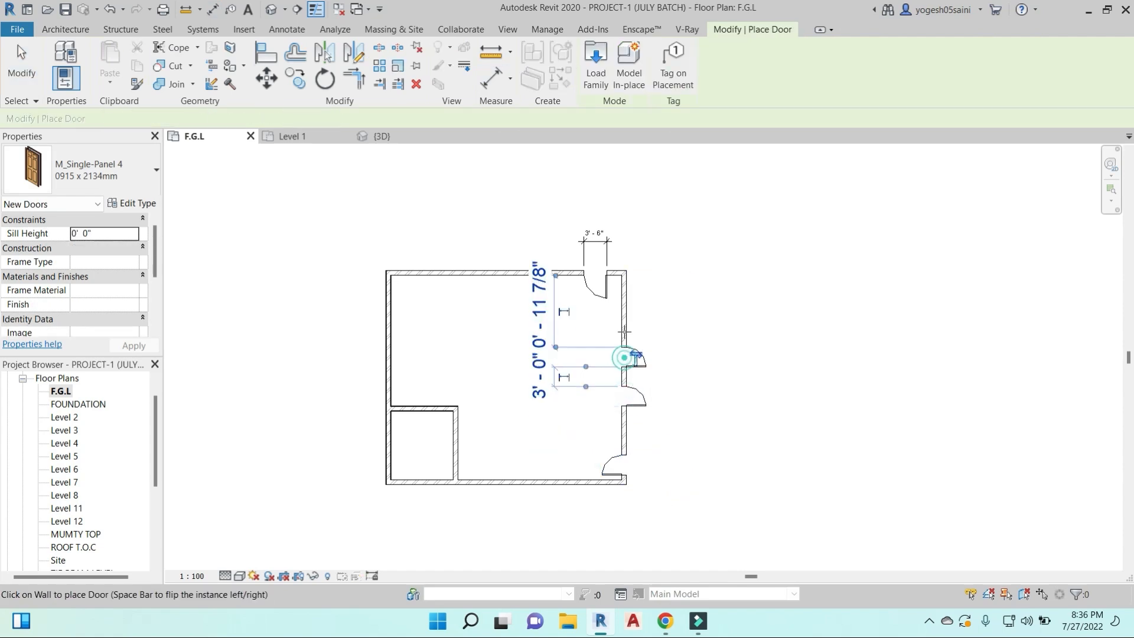
left_click(627, 324)
key("Escape")
key("Escape")
- Change the lower corner door's 0915 x 2134mm type to a height of 8' 0" and a width of 4'
left_click(615, 463)
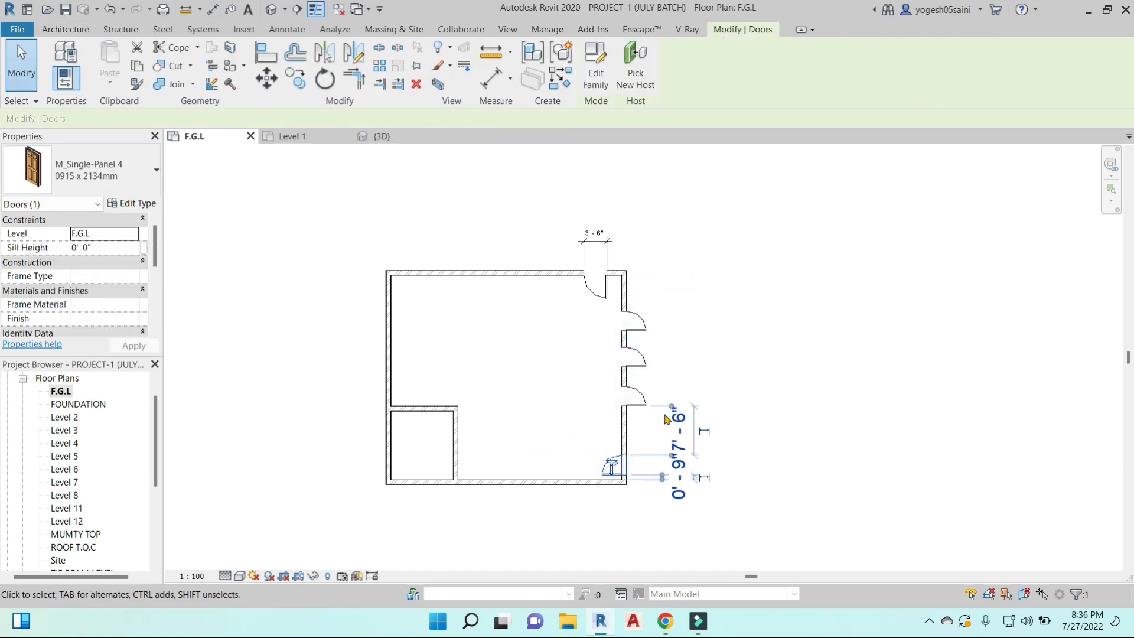
left_click(142, 203)
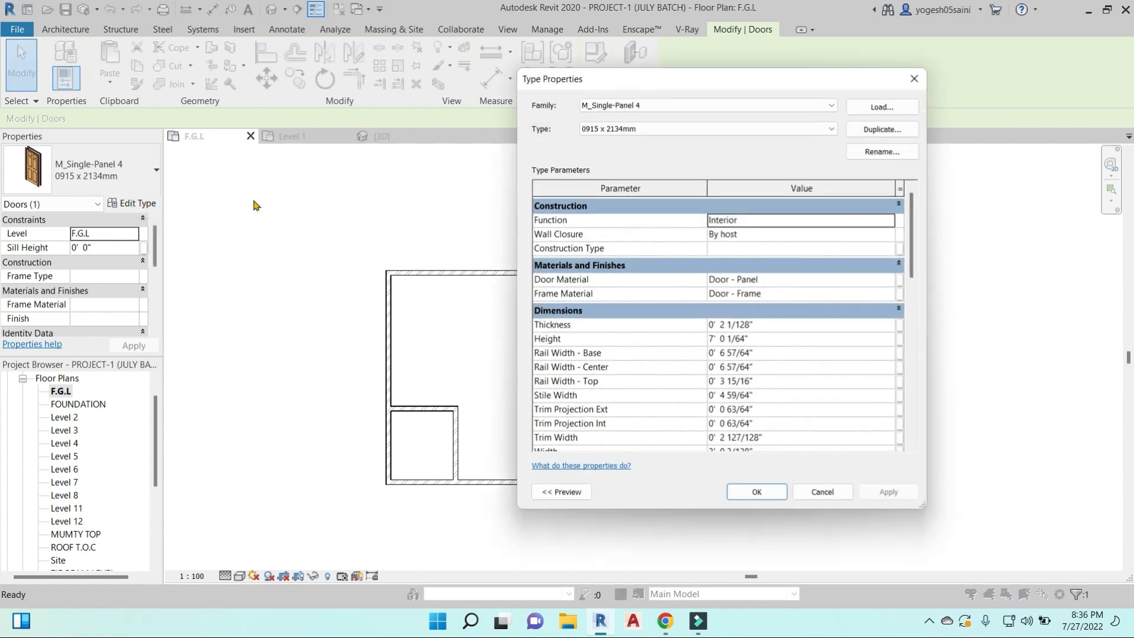
left_click(764, 339)
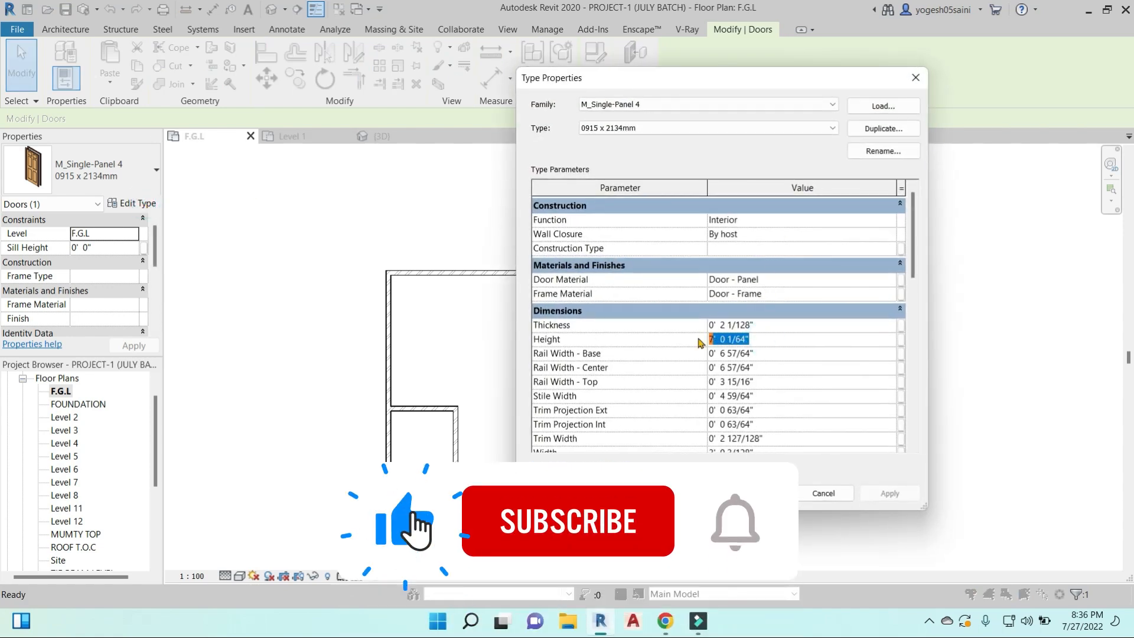
type("8")
scroll(771, 360, "down", 3)
left_click(770, 349)
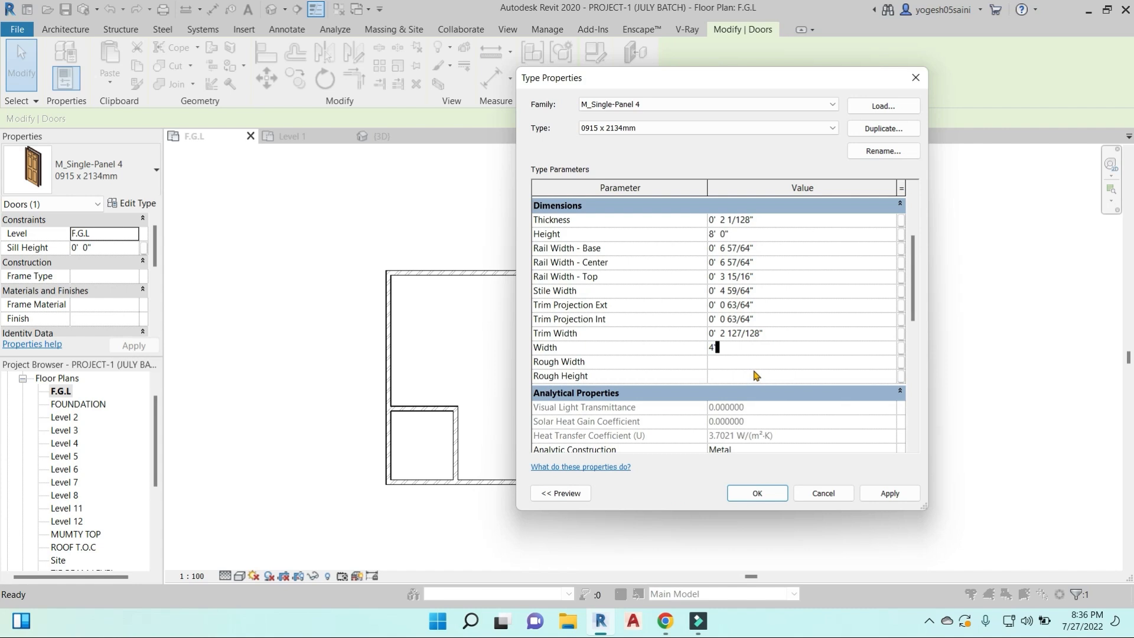
left_click(765, 495)
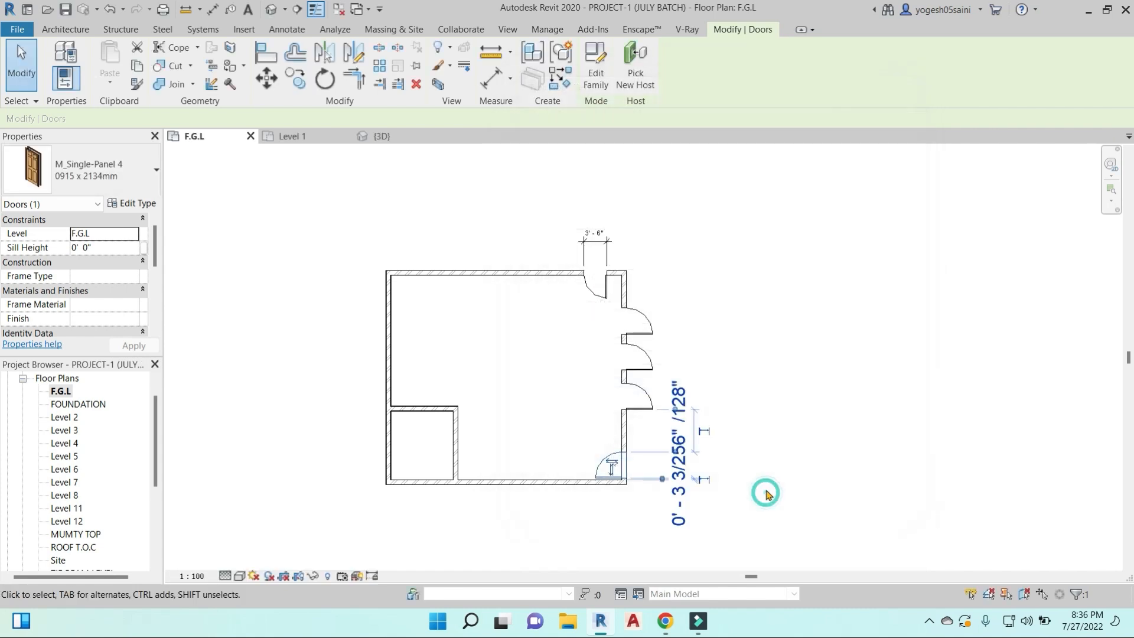
- Dimension the widths of the uppermost, third and lowest doors in the right wall
scroll(640, 329, "up", 2)
middle_click_drag(708, 378, 680, 298)
scroll(682, 305, "down", 1)
key("Escape")
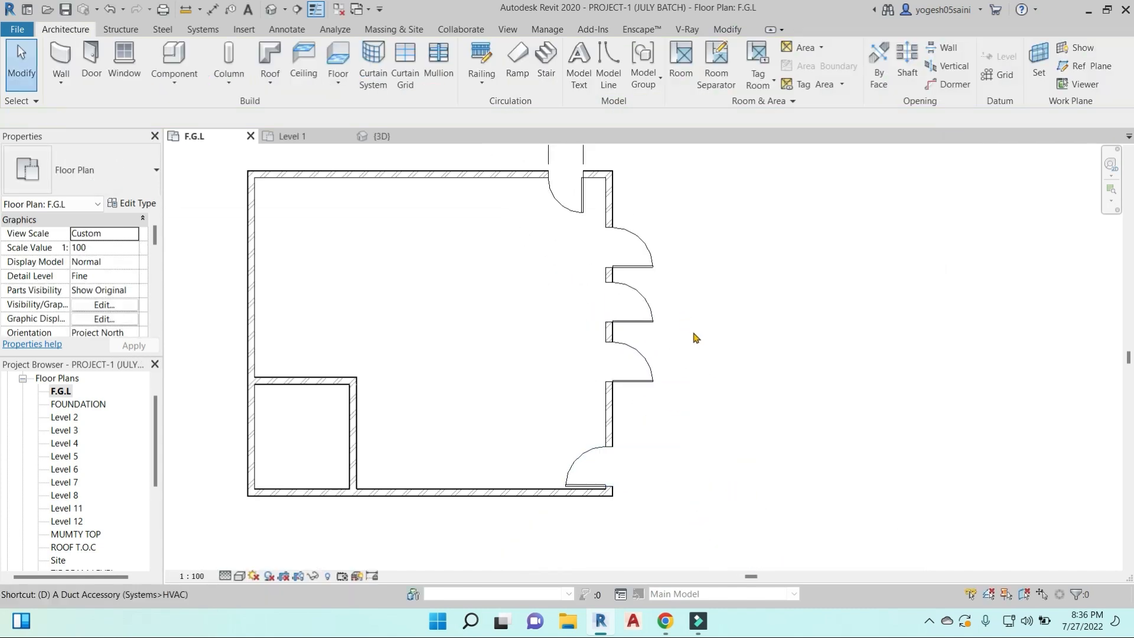
key("d")
key("i")
left_click(610, 268)
left_click(543, 266)
left_click(609, 444)
left_click(610, 486)
left_click(704, 485)
left_click(609, 382)
left_click(609, 339)
left_click(560, 348)
middle_click_drag(608, 335, 609, 338)
scroll(589, 254, "up", 3)
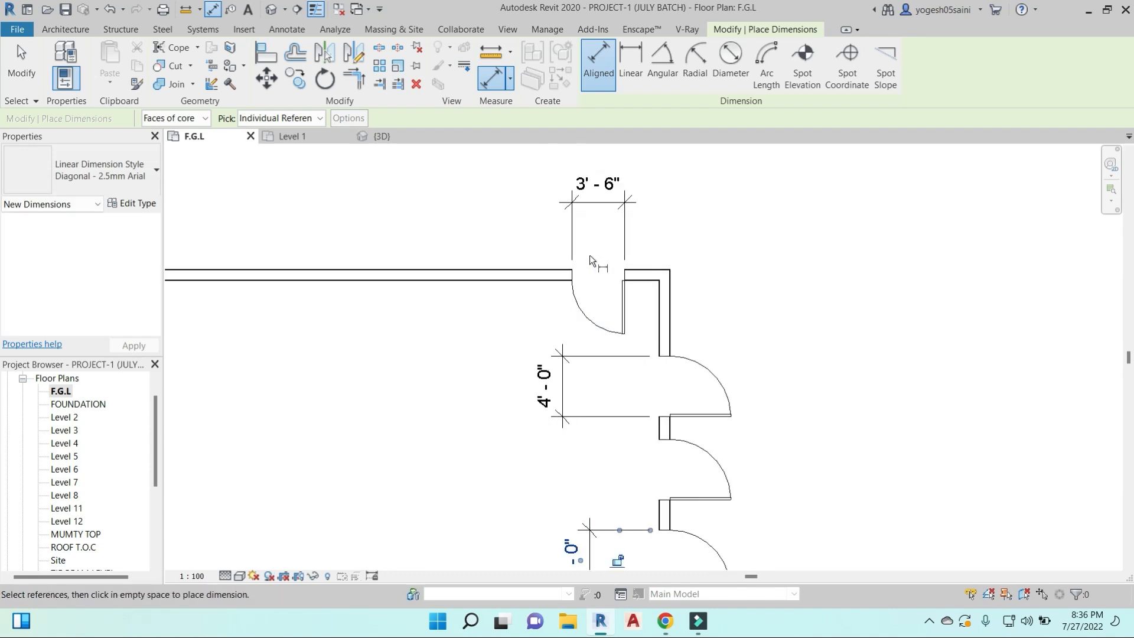
key("Escape")
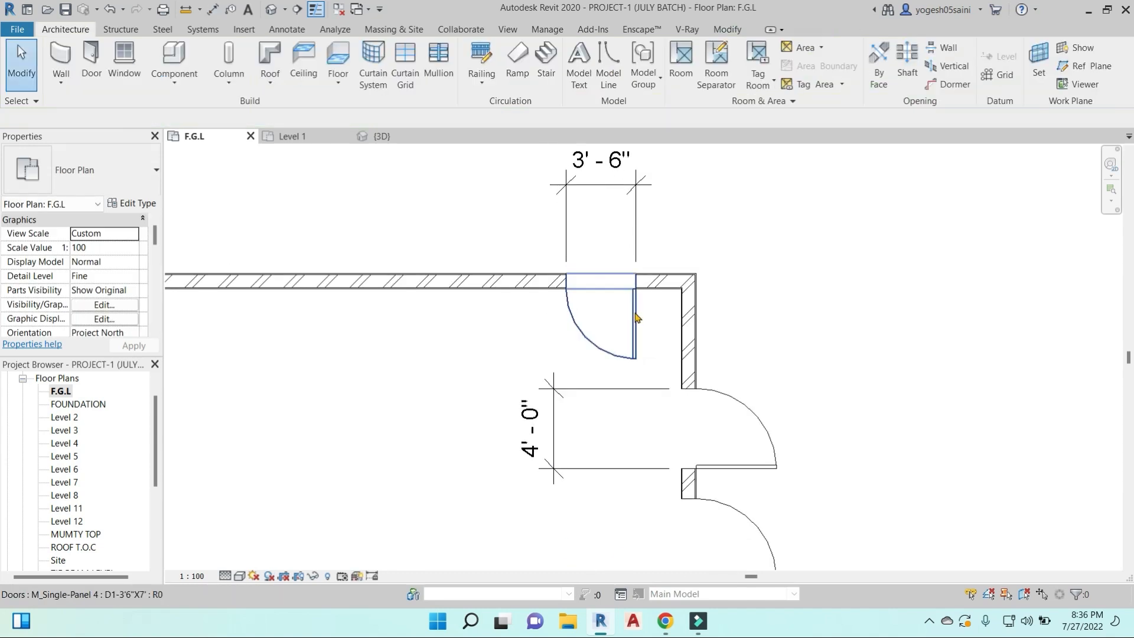
- Try matching the right wall's doors to the upper wall's D1-3'6"X7' door with Match Type
left_click(632, 311)
scroll(649, 322, "down", 2)
middle_click_drag(726, 320, 641, 273)
key("Escape")
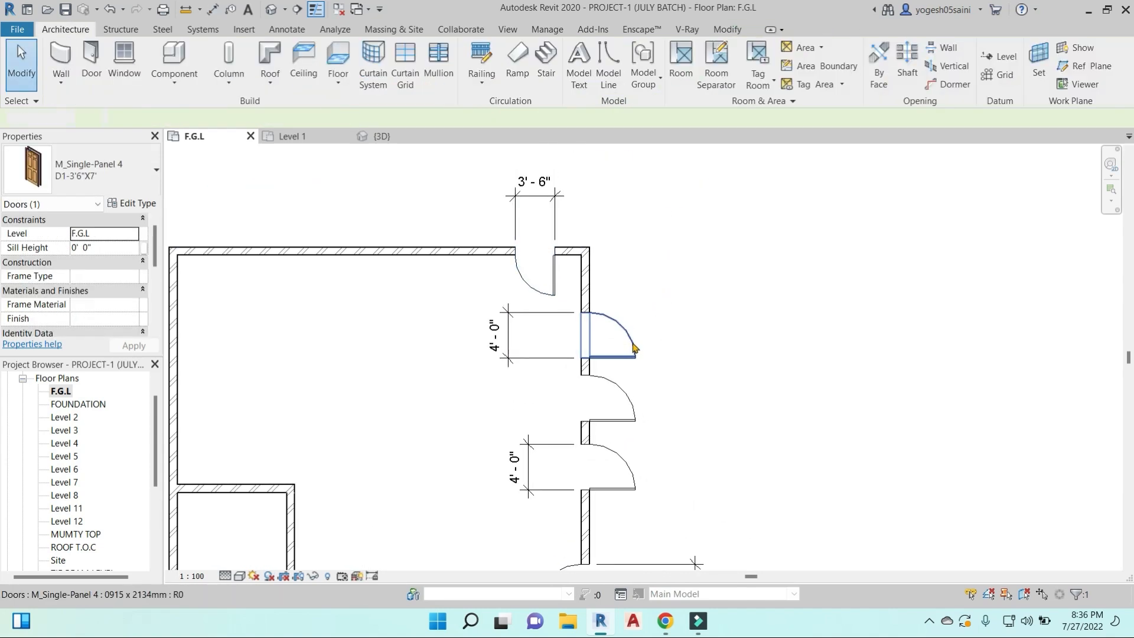
middle_click_drag(701, 375, 695, 337)
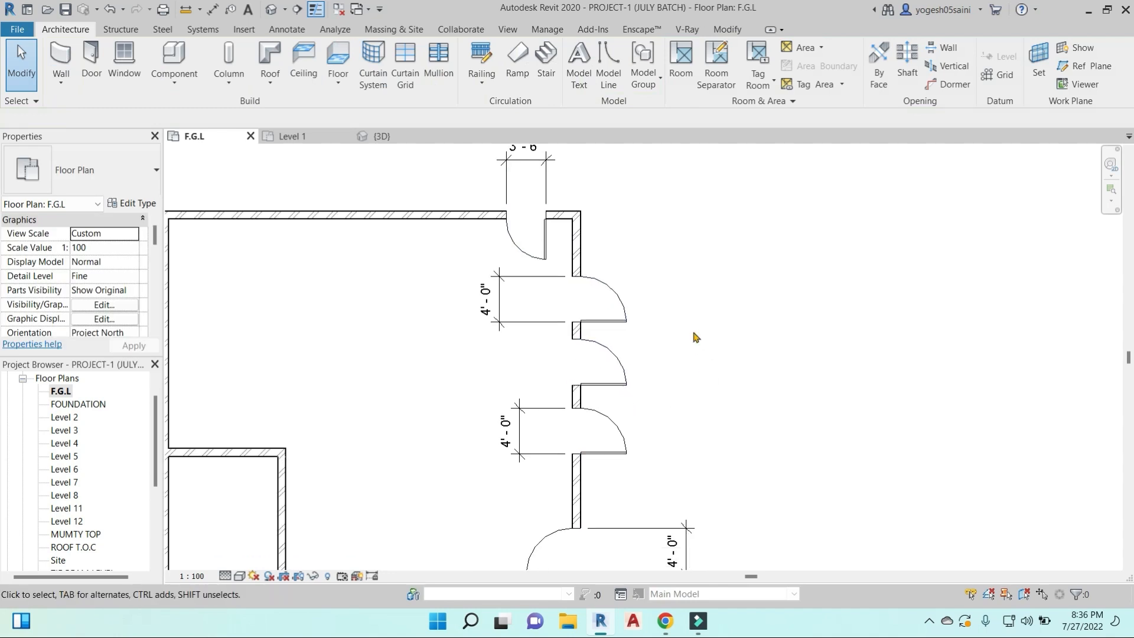
key("m")
key("a")
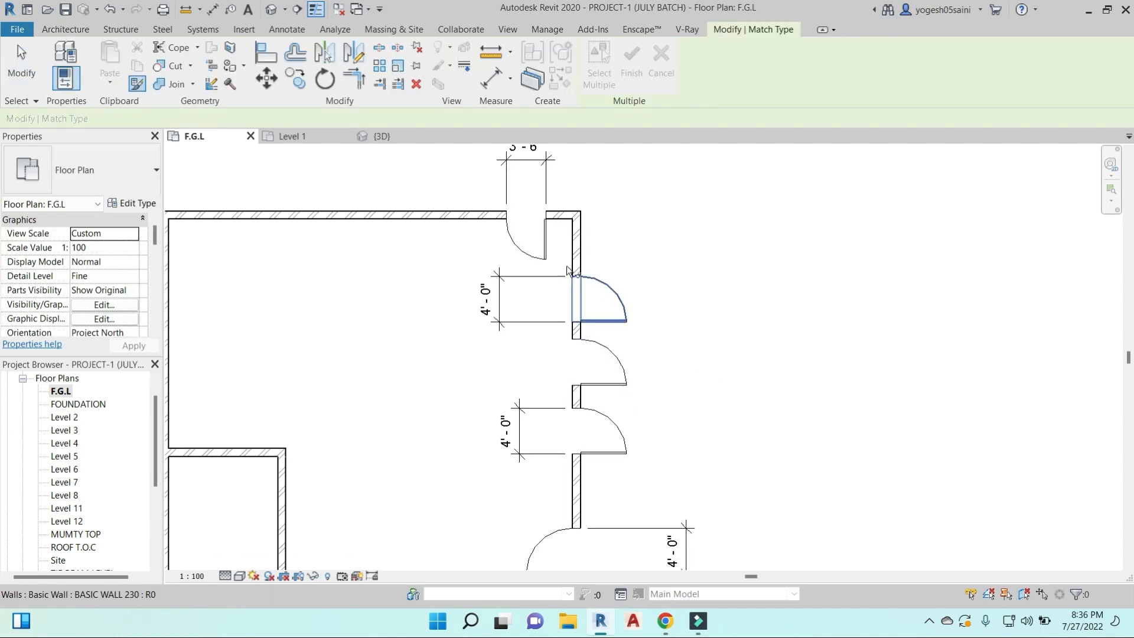
left_click(547, 253)
left_click(618, 305)
left_click(617, 365)
left_click(613, 425)
scroll(621, 467, "down", 2)
left_click(532, 471)
scroll(679, 390, "down", 2)
scroll(707, 493, "up", 2)
scroll(687, 380, "down", 3)
key("Escape")
key("Escape")
scroll(662, 355, "up", 3)
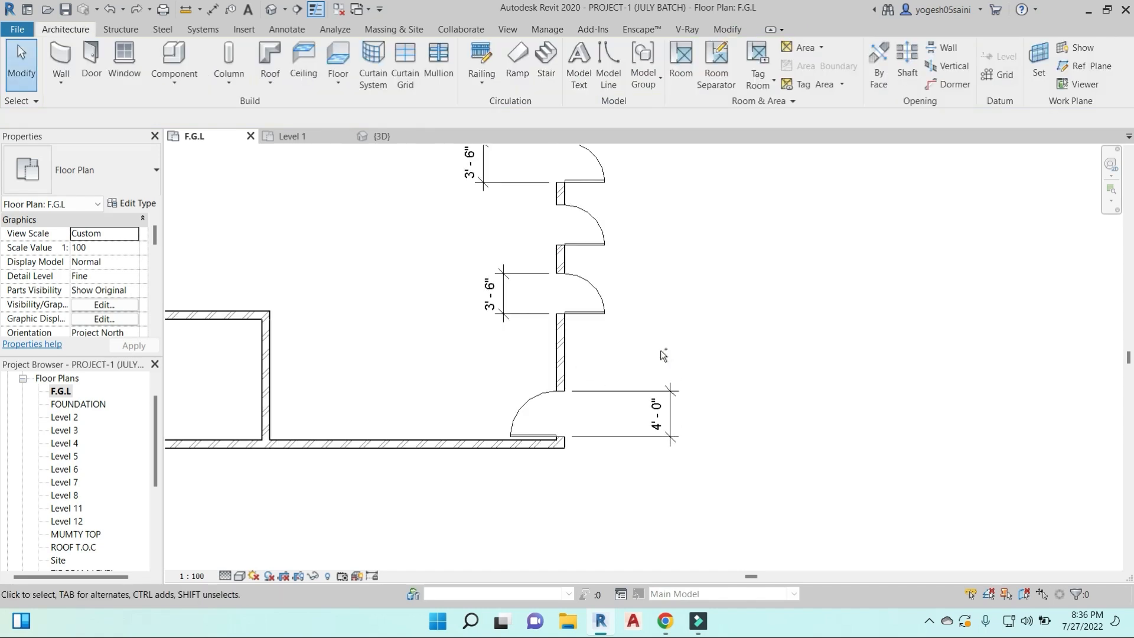
- Undo the type matching on the right wall's doors
key("ctrl+z")
key("ctrl+z")
key("ctrl+z")
scroll(663, 354, "down", 1)
scroll(656, 304, "down", 1)
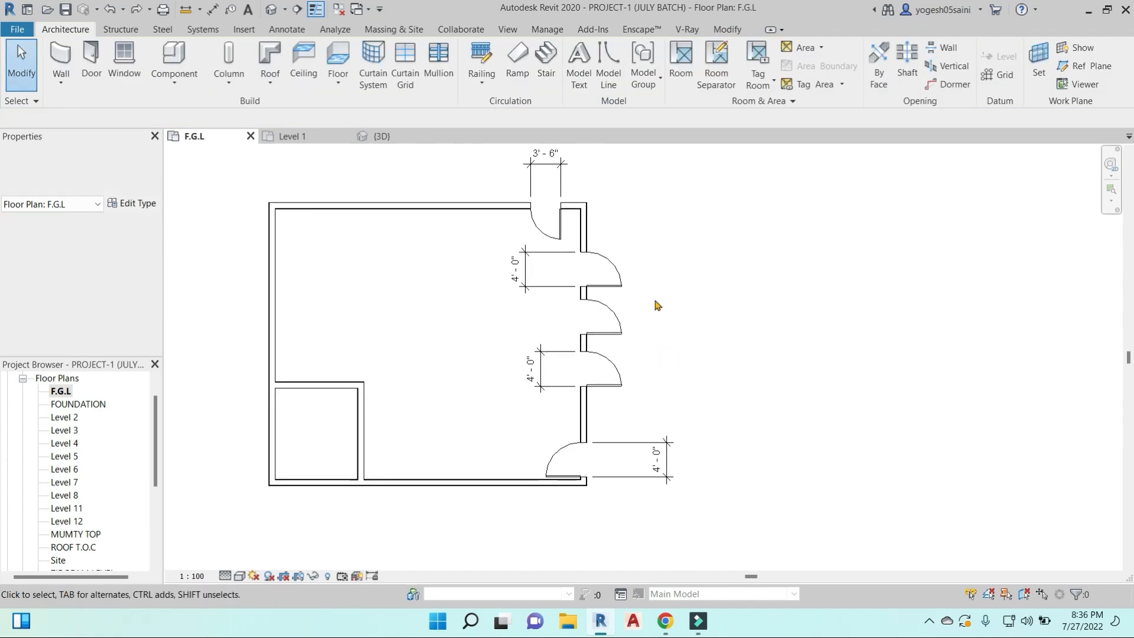
- Select all instances of the right wall's door type and switch them to D1-3'6"X7'
left_click(619, 282)
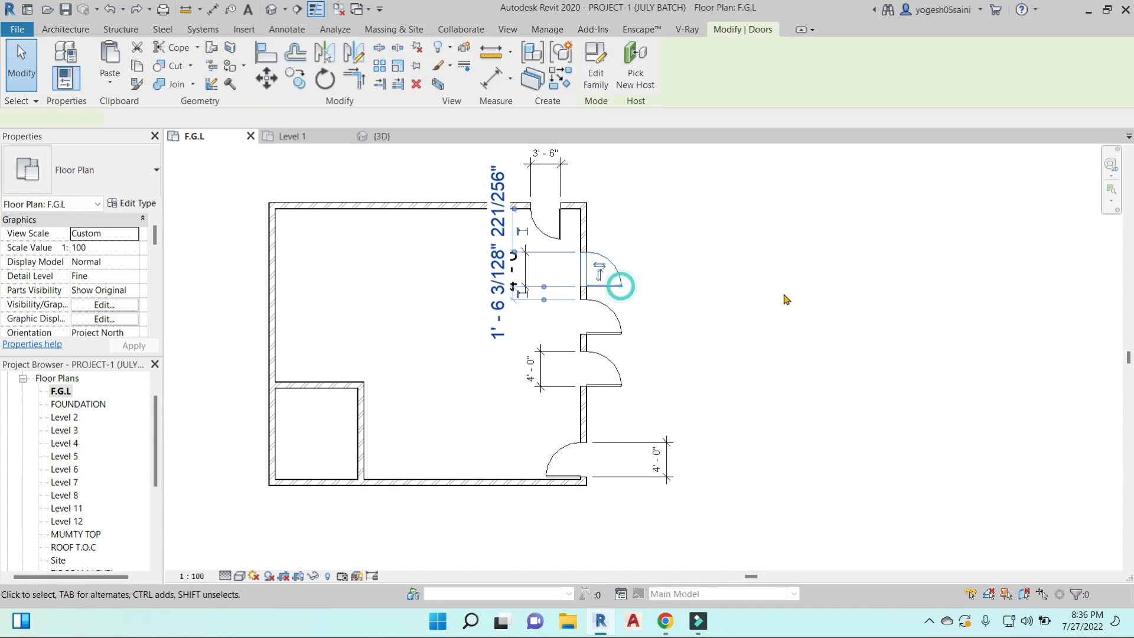
key("s")
key("a")
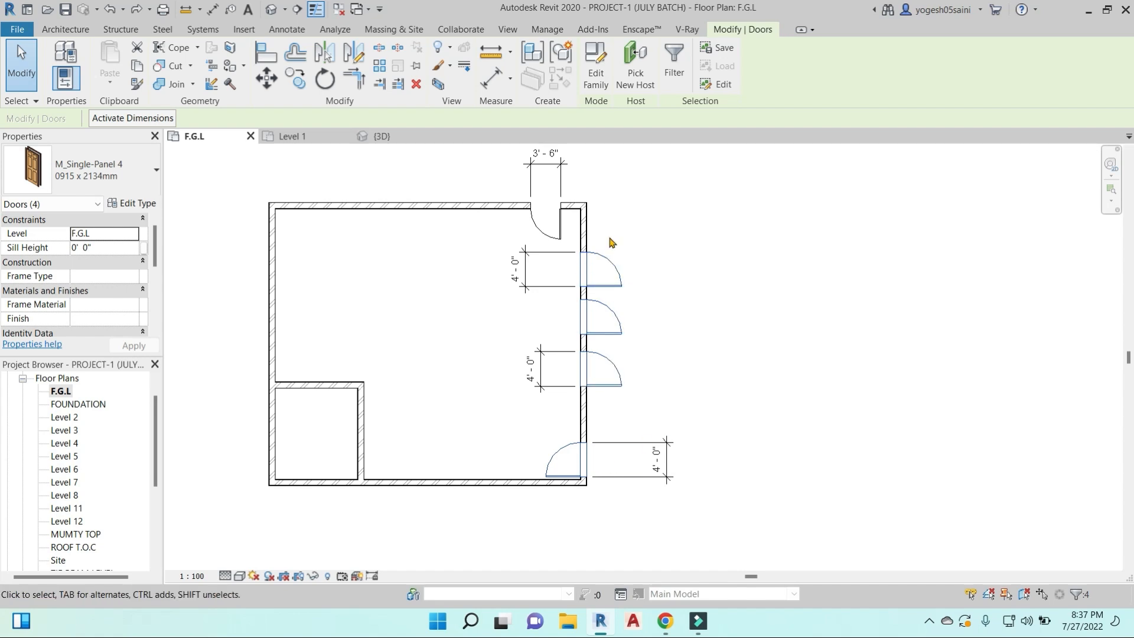
left_click(146, 173)
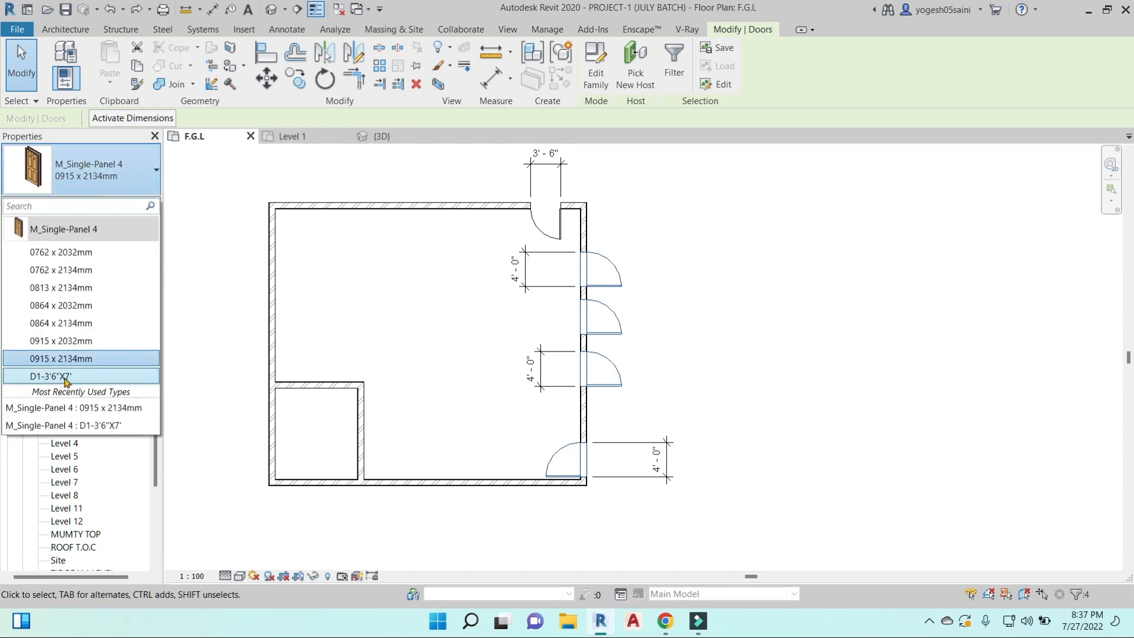
left_click(56, 378)
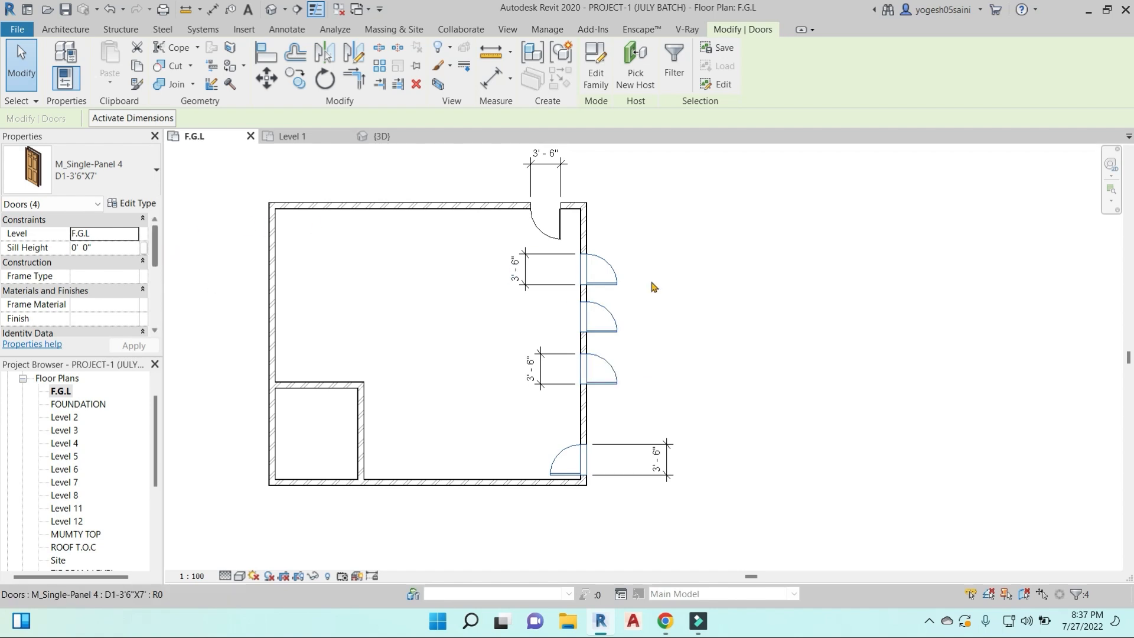
left_click(136, 204)
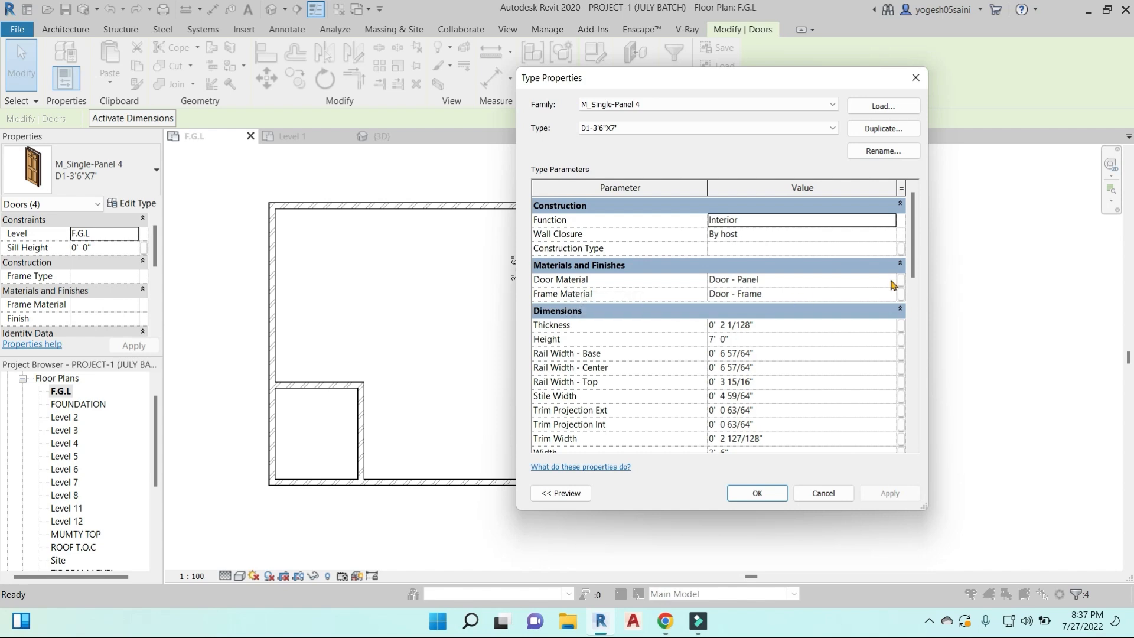
left_click(915, 77)
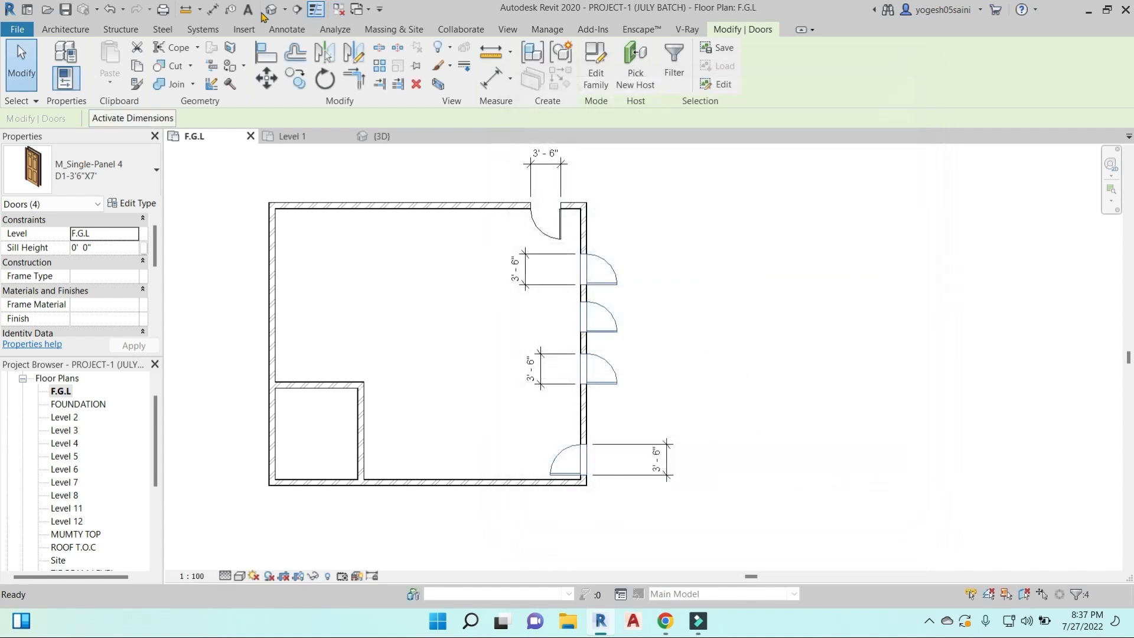
- Open the default 3D view and show the right wall's doors up close
left_click(269, 12)
left_click(615, 434)
middle_click_drag(626, 425, 699, 254, "shift")
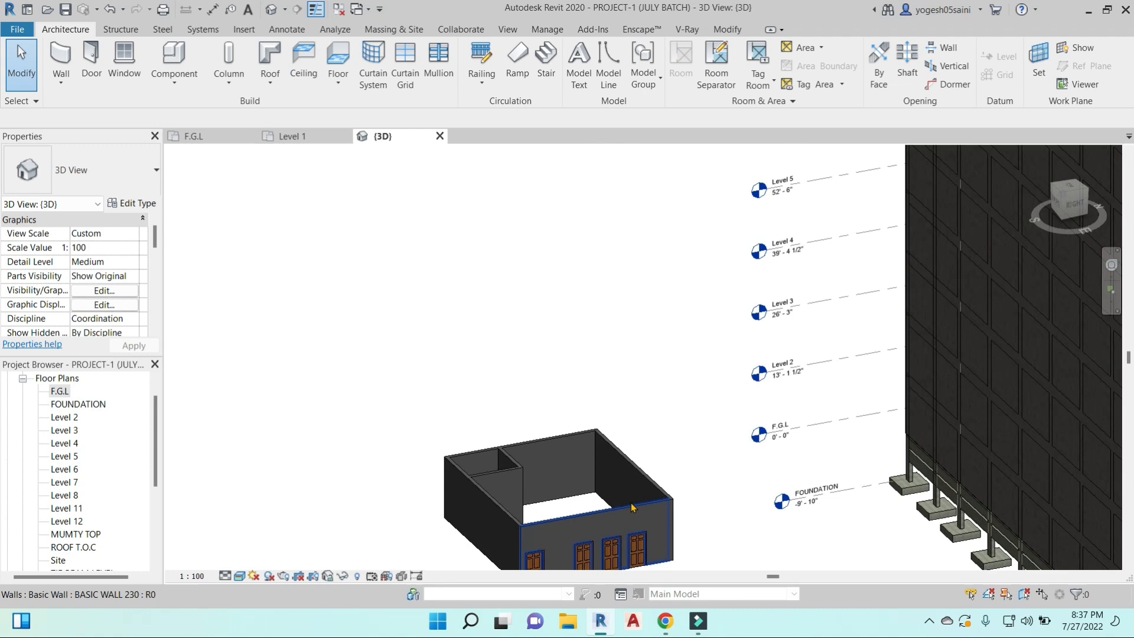
middle_click_drag(633, 506, 601, 266)
scroll(567, 322, "up", 5)
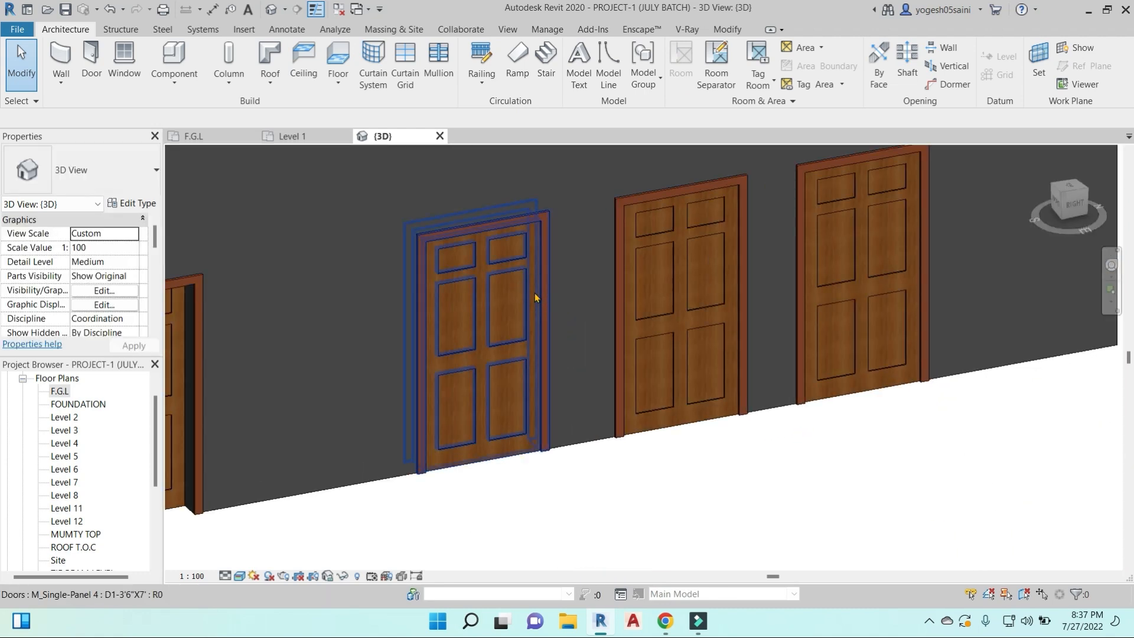
- Select all D1-3'6"X7' doors and set the shading color of their Door - Panel material to RGB 89 217 121
left_click(534, 293)
key("s")
key("a")
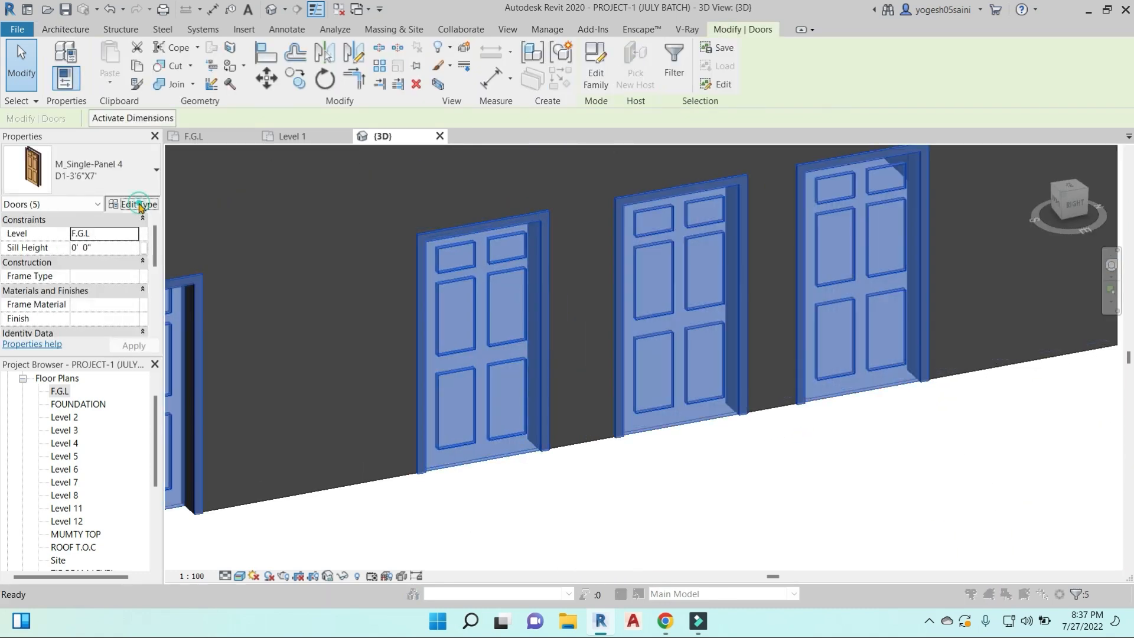
left_click(130, 203)
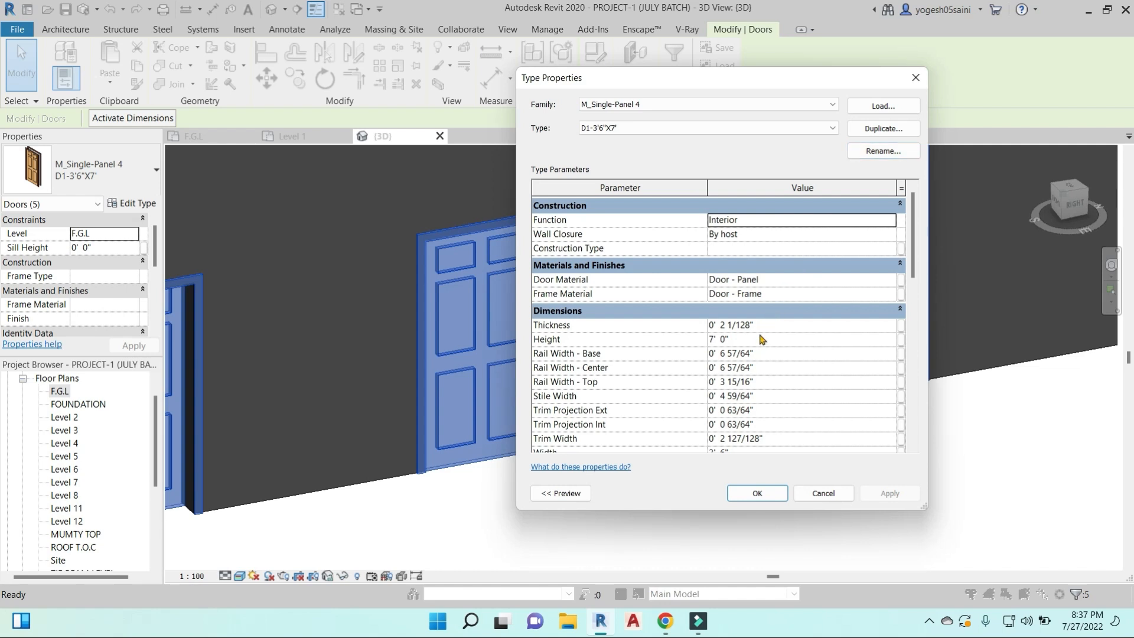
left_click(893, 283)
left_click(891, 280)
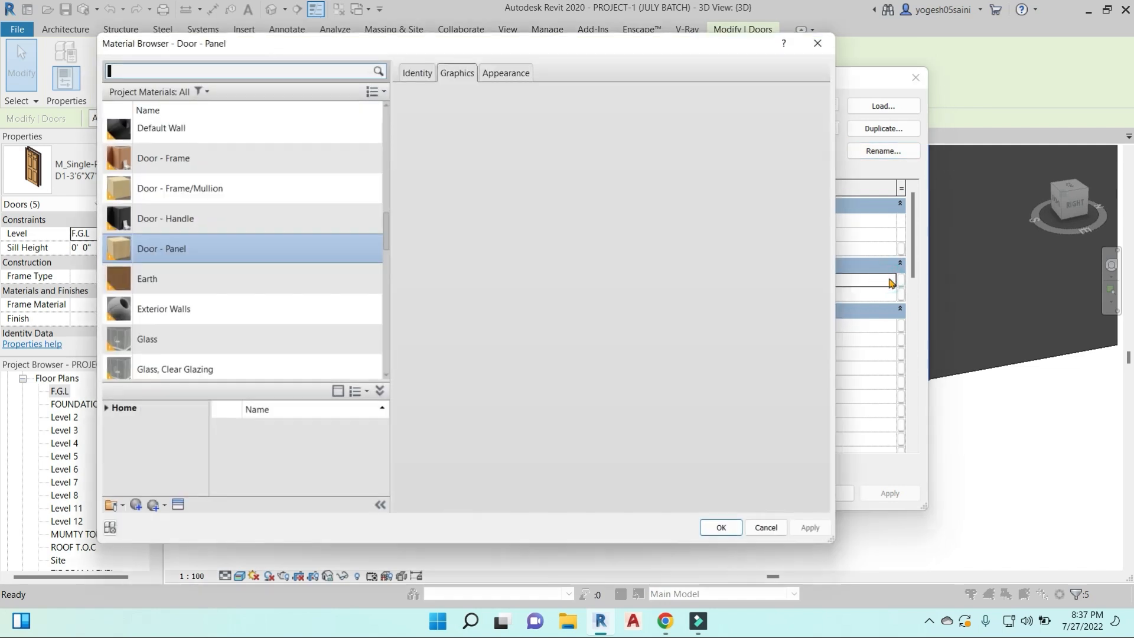
left_click(573, 126)
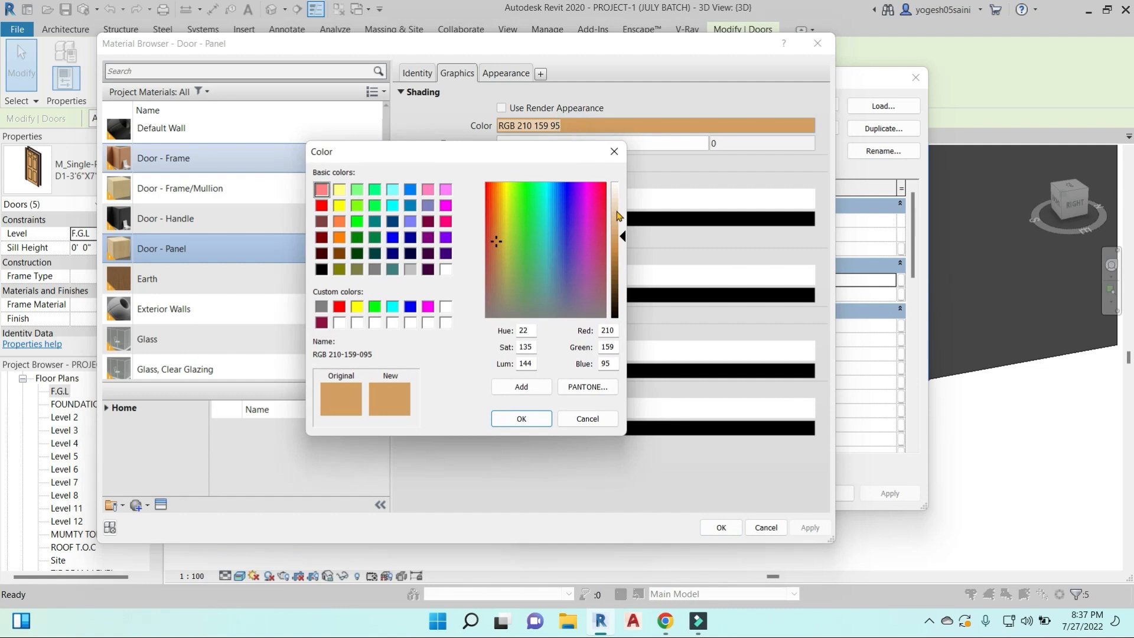
left_click(531, 234)
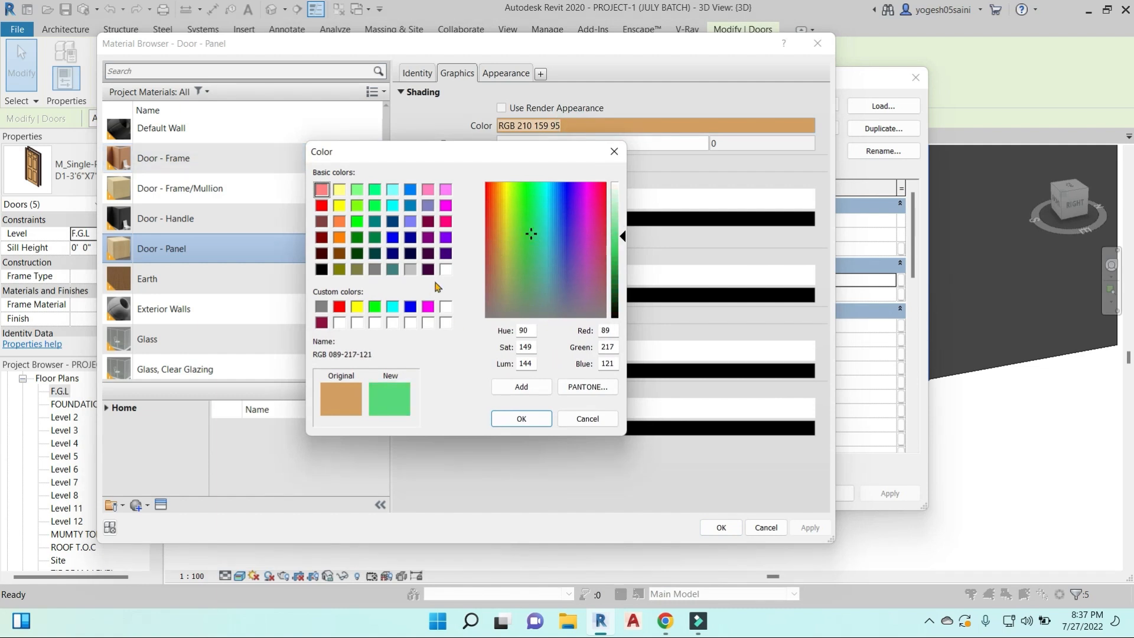
left_click(531, 419)
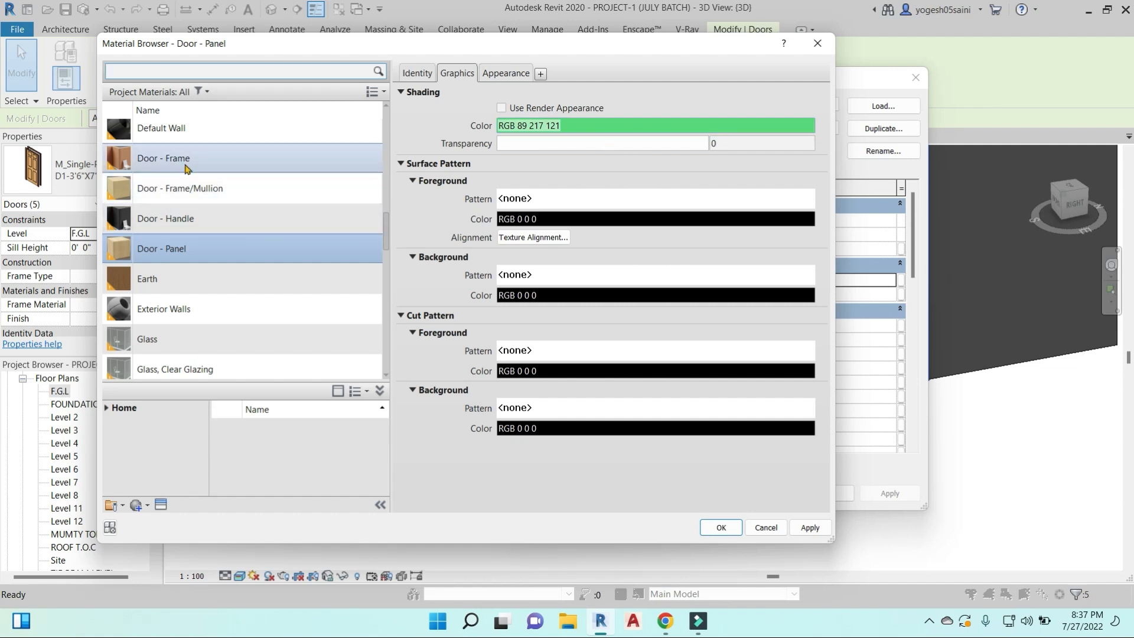
left_click(812, 528)
left_click(725, 529)
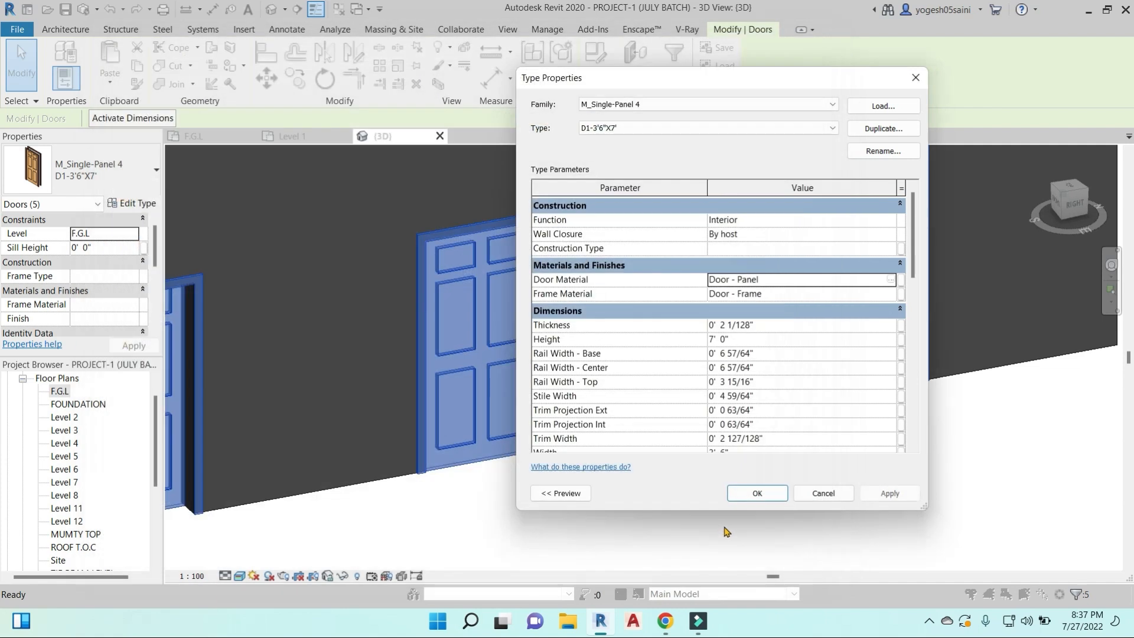
left_click(883, 494)
left_click(757, 493)
left_click(765, 500)
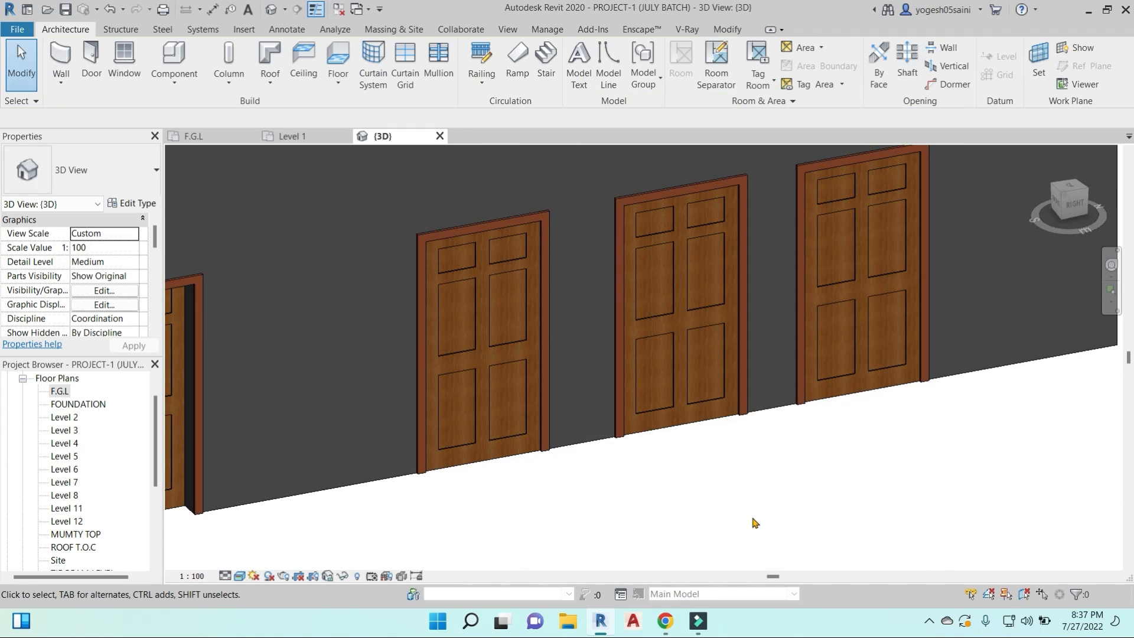
- Select all instances of the D1-3'6"X7' door and open their type properties
left_click(720, 417)
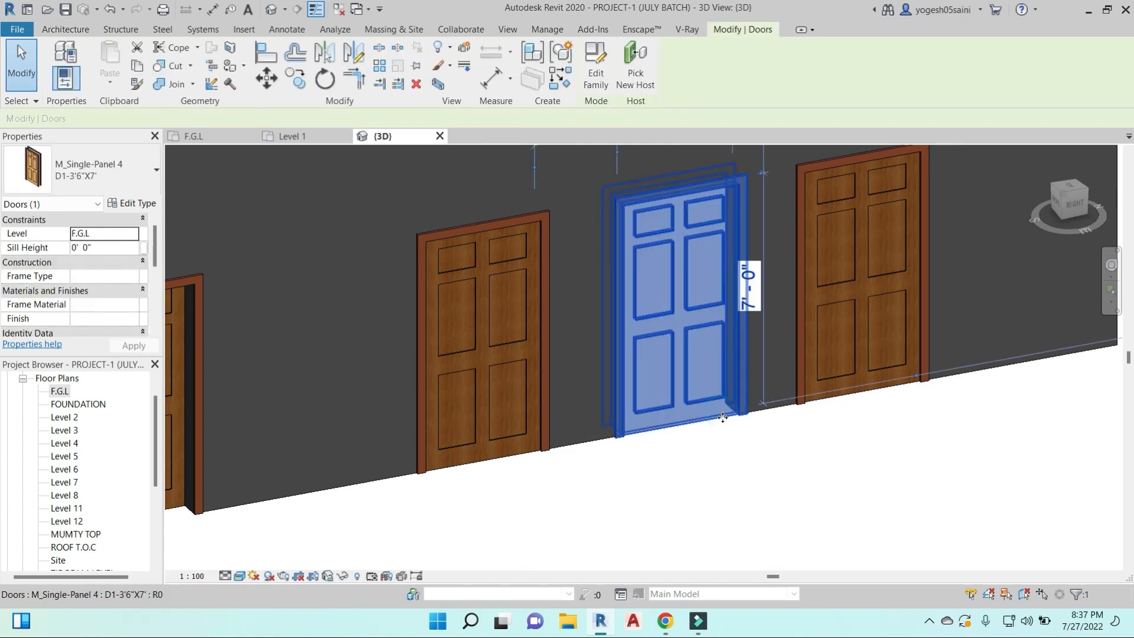
left_click(711, 426)
left_click(708, 421)
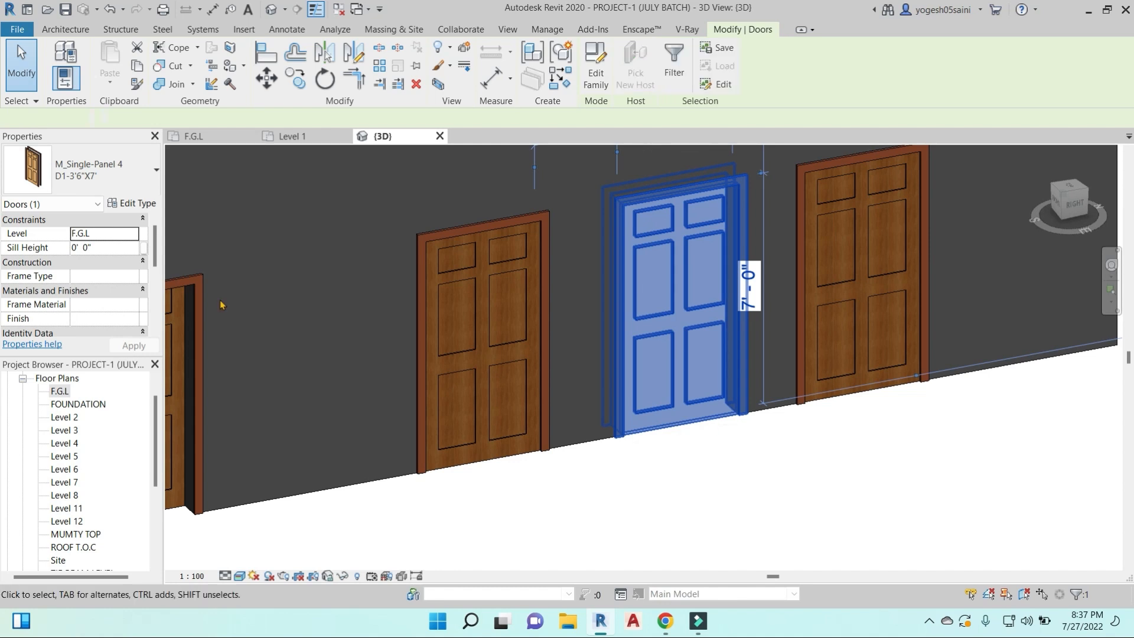
key("s")
key("a")
left_click(139, 205)
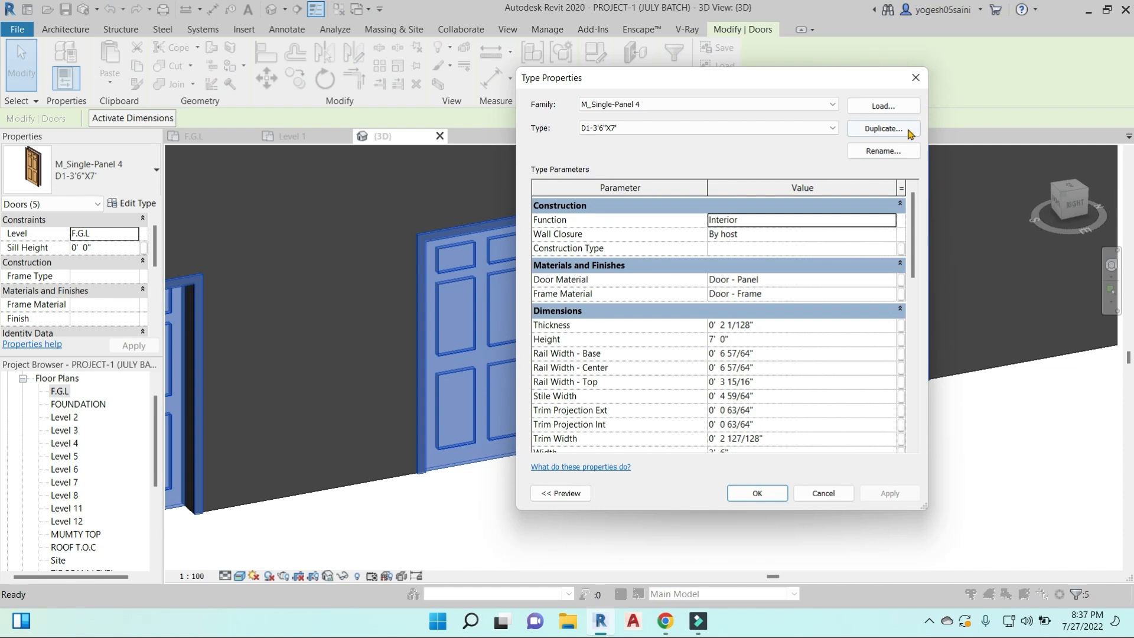
- Set the stain color in the Door - Panel material's appearance to RGB 23 106 32 and apply it to the doors
left_click(893, 280)
left_click(893, 280)
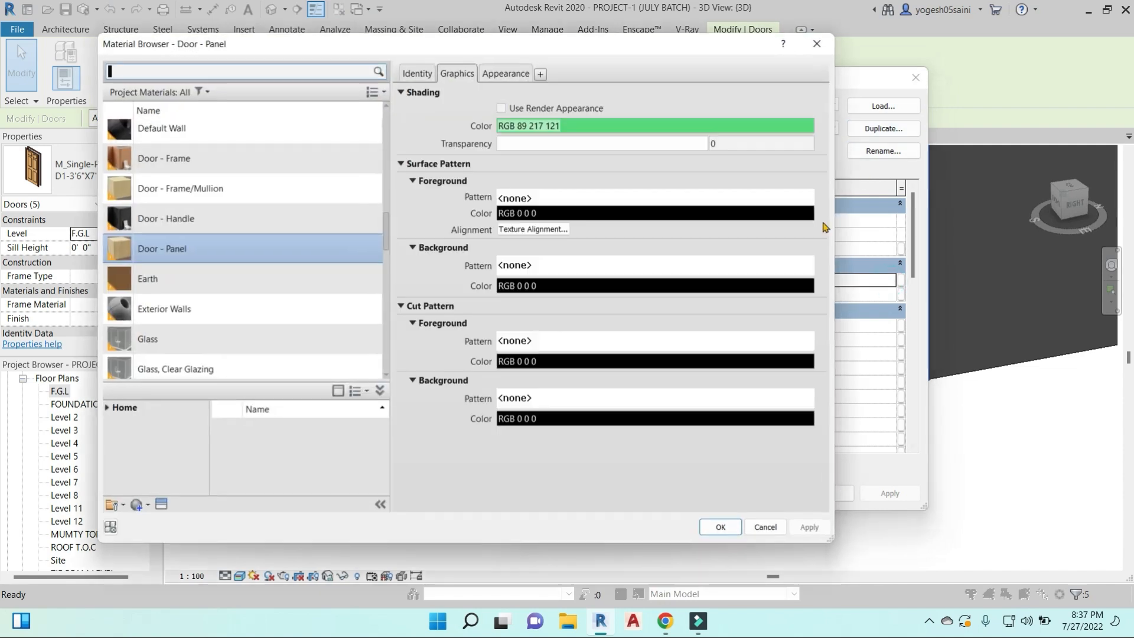
left_click(492, 72)
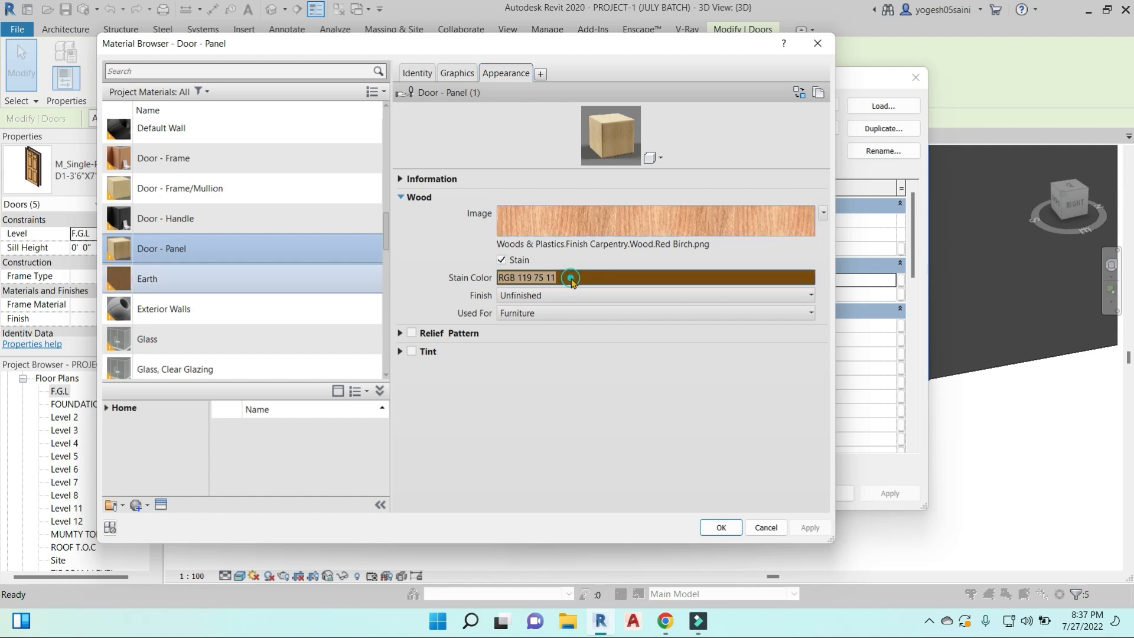
left_click(569, 277)
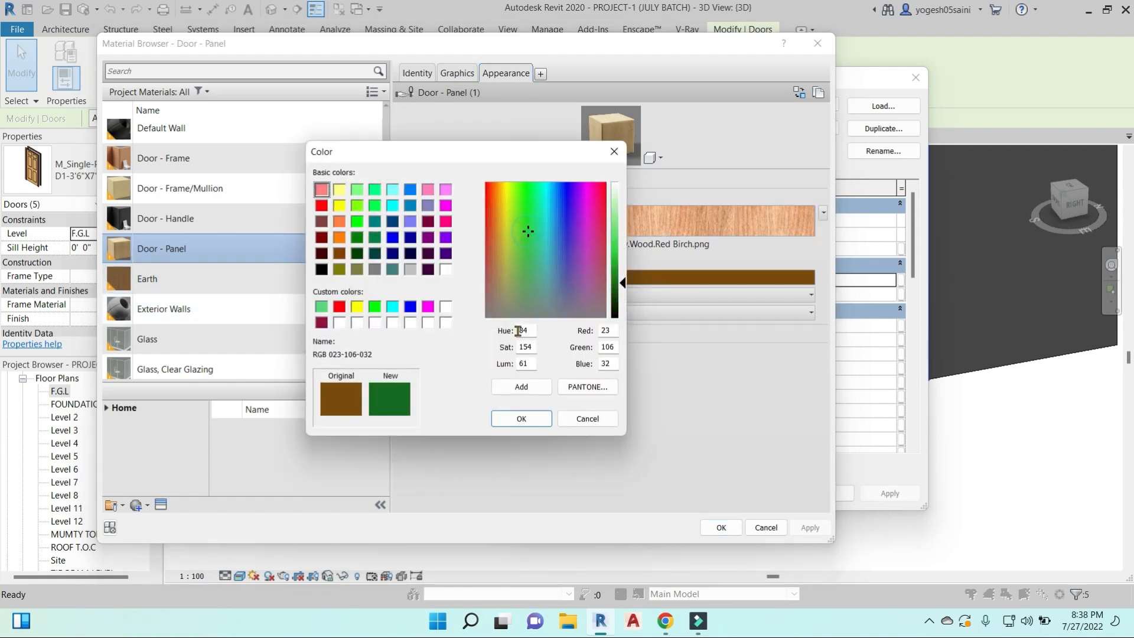
left_click(522, 418)
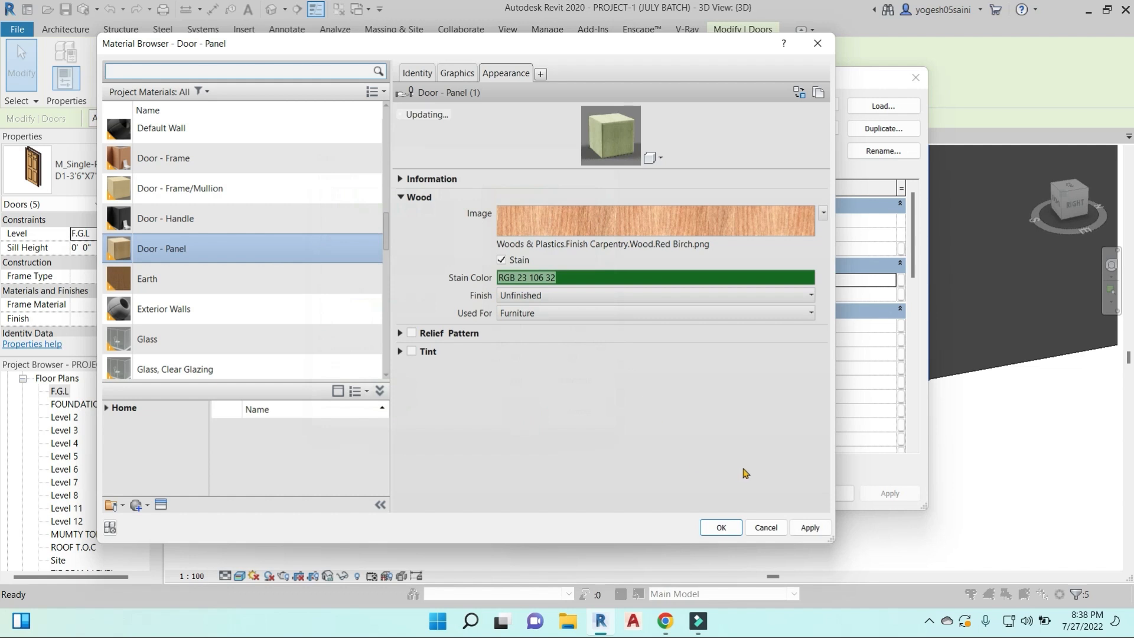
left_click(809, 528)
left_click(722, 527)
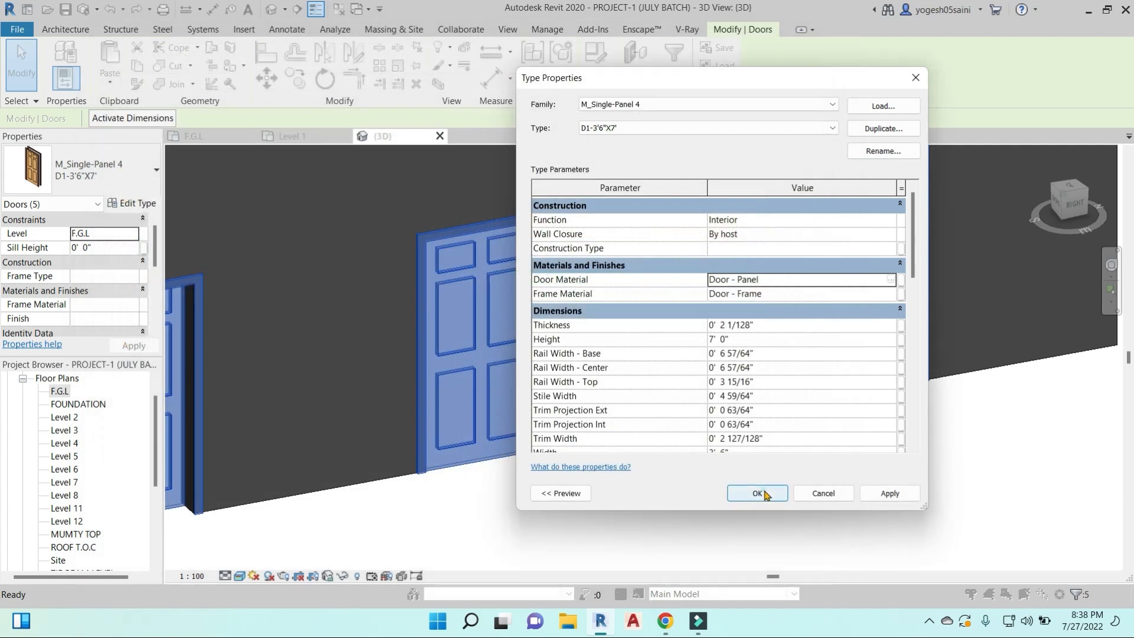
left_click(766, 495)
left_click(754, 481)
scroll(712, 324, "up", 3)
scroll(718, 303, "down", 2)
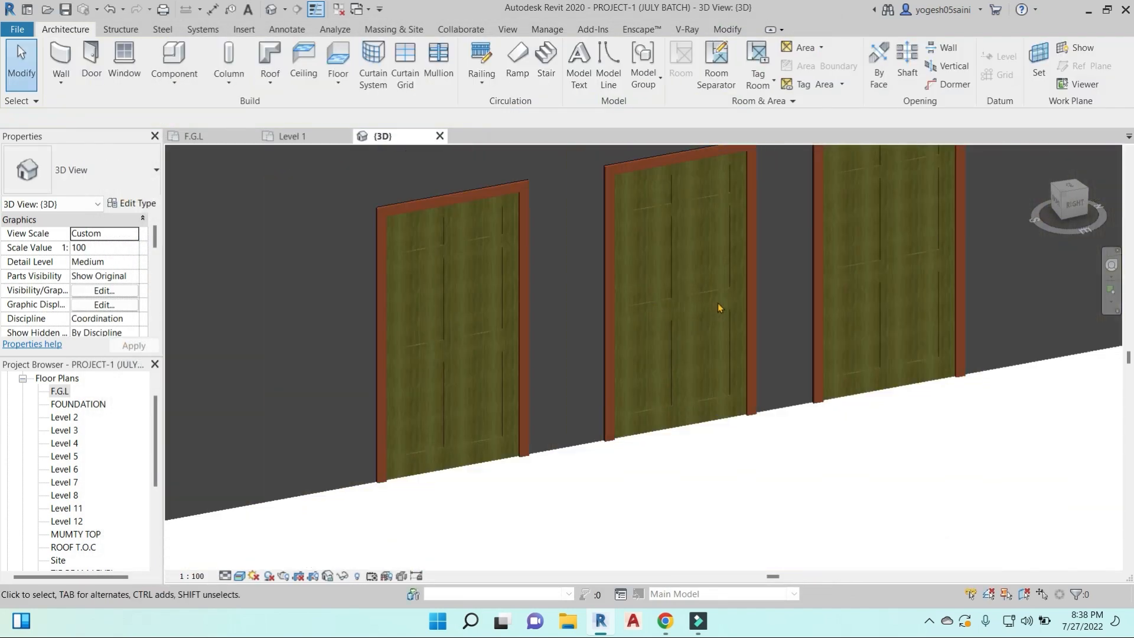
scroll(717, 303, "down", 3)
middle_click_drag(688, 365, 660, 393, "shift")
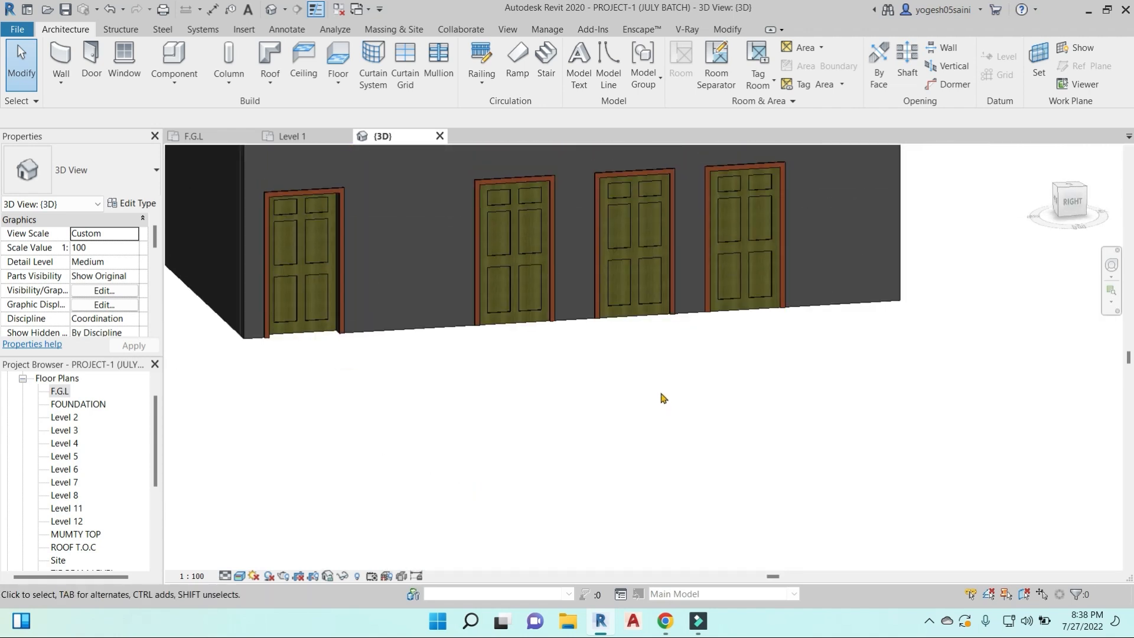
scroll(661, 393, "down", 2)
- Try entering cost 1500 and model WW in the D1-3'6"X7' door type's identity data, closing the type properties without applying
left_click(545, 262)
key("s")
key("a")
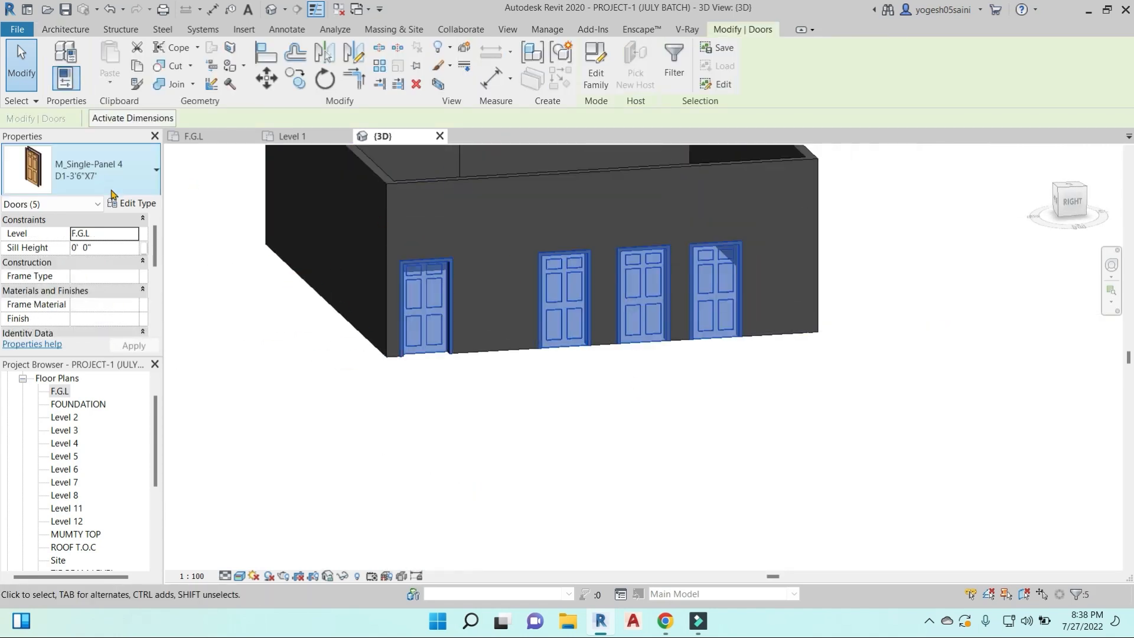
left_click(134, 203)
scroll(747, 304, "down", 3)
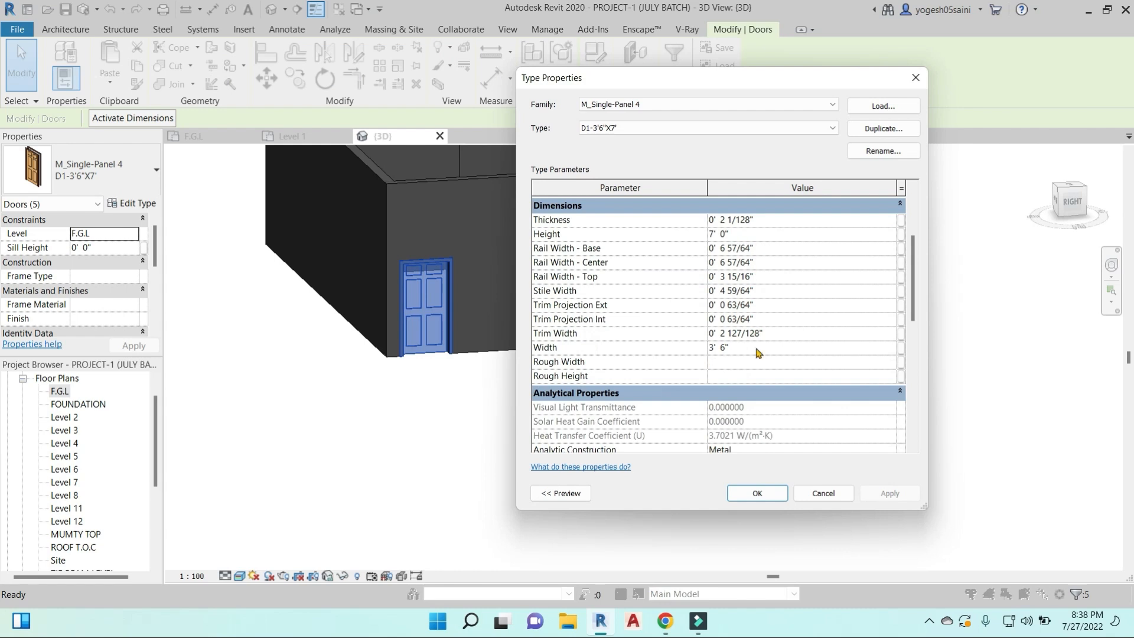
scroll(694, 302, "down", 3)
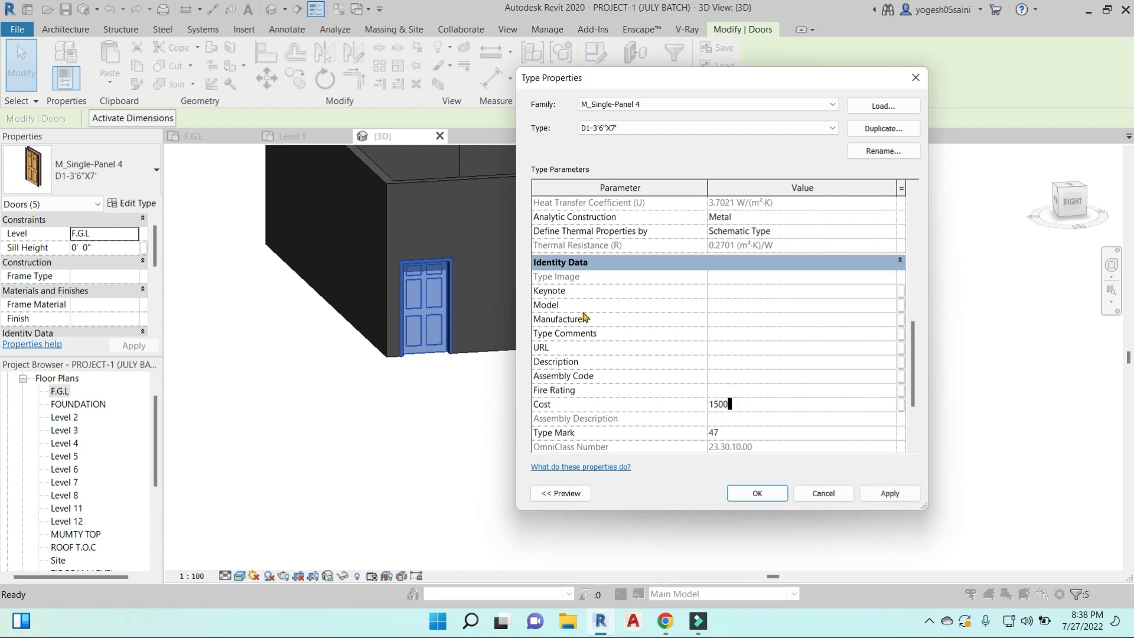
type("WW")
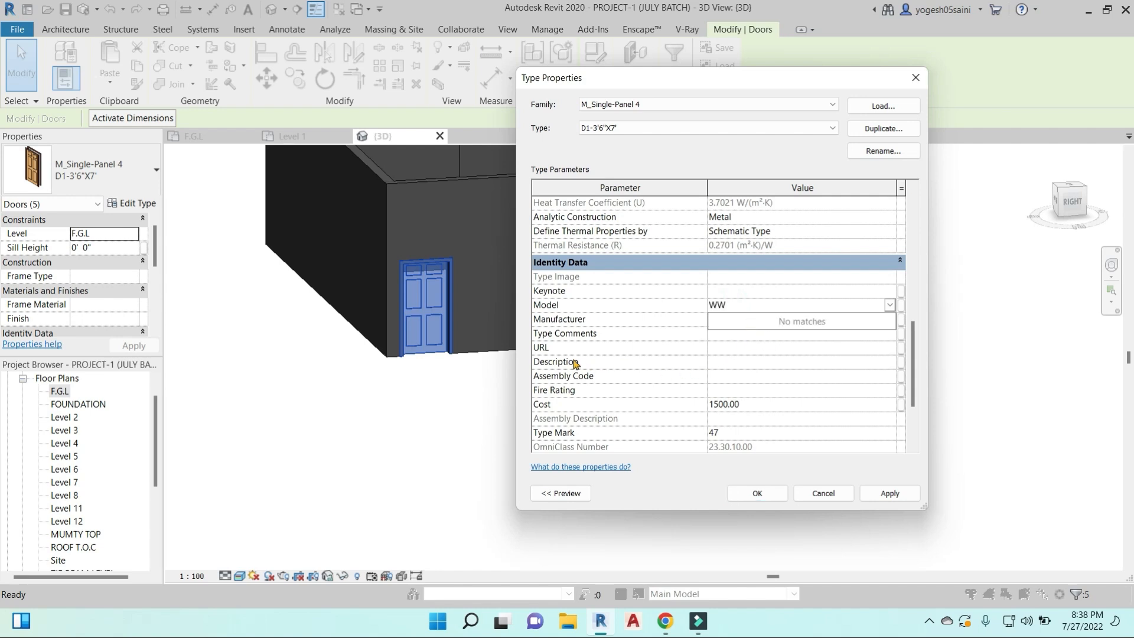
left_click(724, 361)
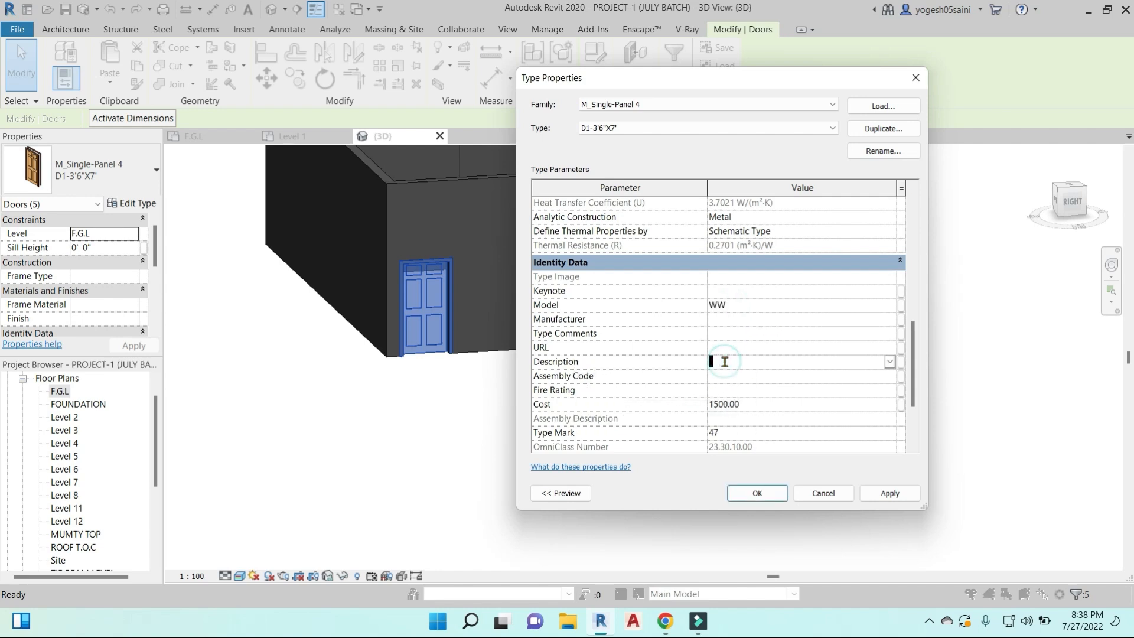
left_click(889, 363)
scroll(766, 307, "up", 3)
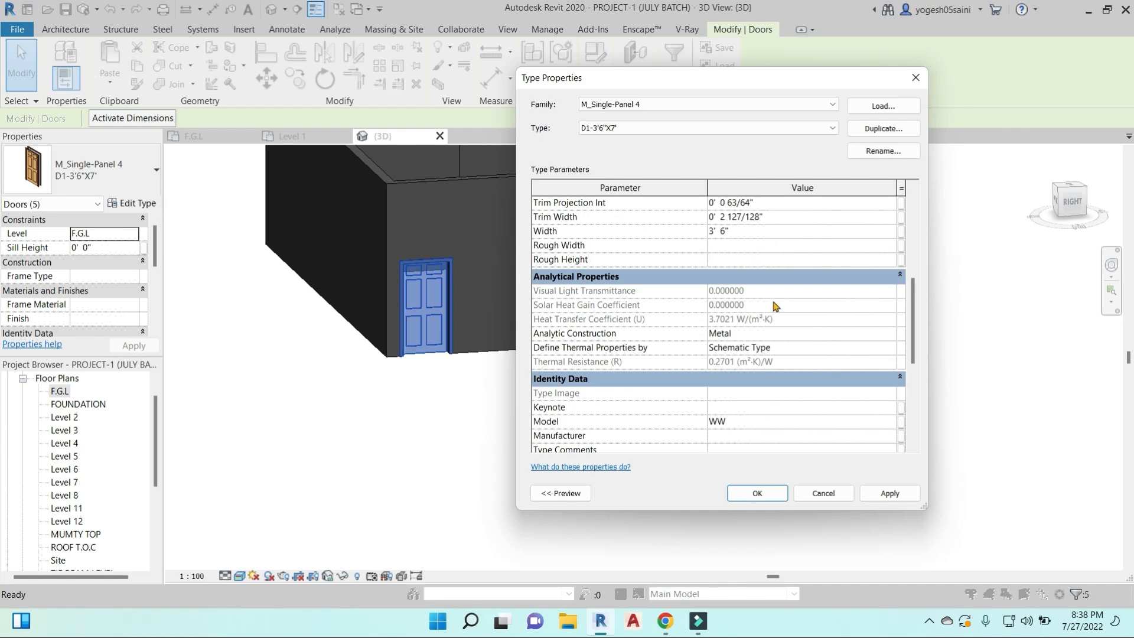
scroll(776, 305, "up", 3)
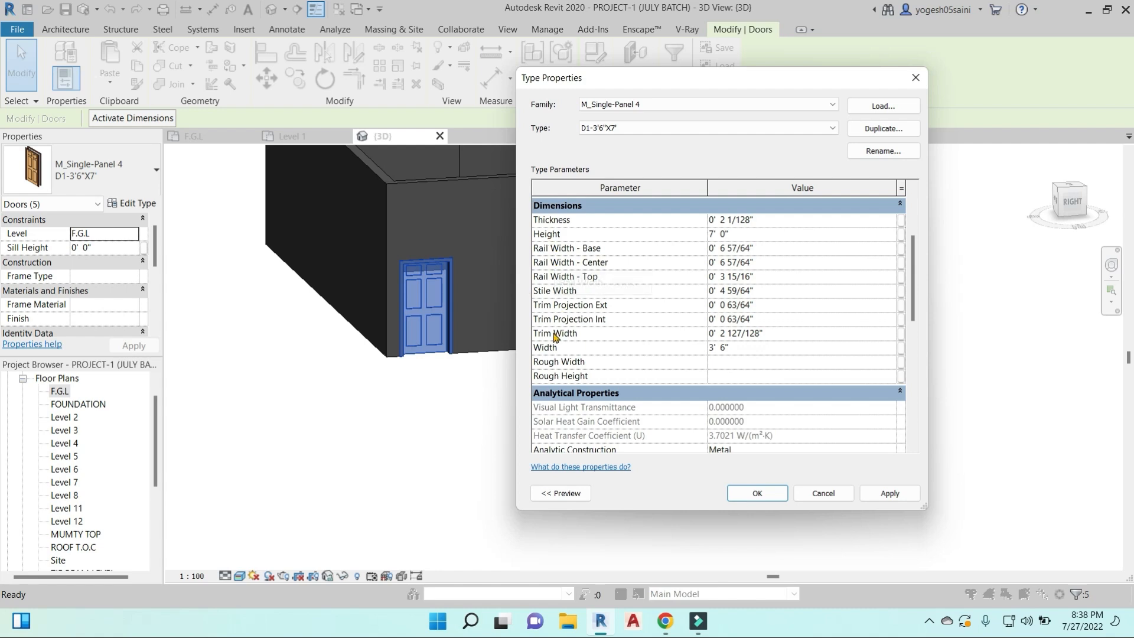
left_click(915, 78)
left_click(569, 374)
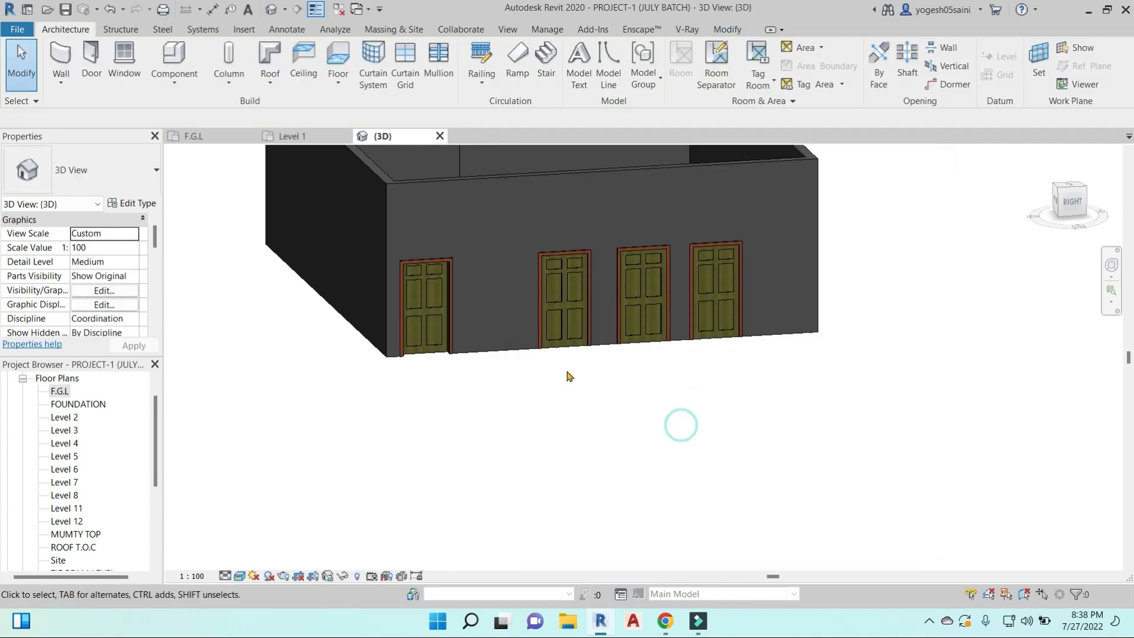
- Nudge the right wall's door nearest the far corner three increments toward that corner
scroll(551, 413, "down", 2)
mouse_move(552, 411)
middle_mouse_down("shift")
mouse_move(691, 423)
mouse_move(317, 236)
mouse_move(608, 331)
mouse_move(621, 278)
mouse_move(615, 365)
mouse_move(707, 417)
middle_mouse_up("shift")
scroll(606, 288, "up", 3)
left_click(608, 288)
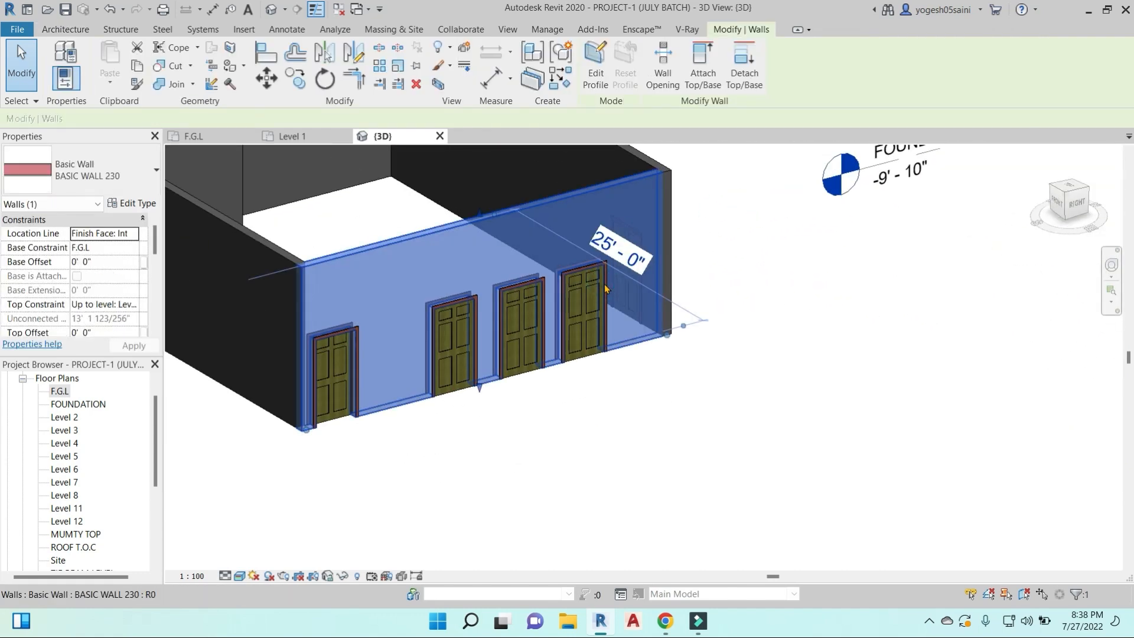
key("Escape")
left_click(583, 342)
key("Right")
key("Right")
key("Right")
key("Right")
key("Right")
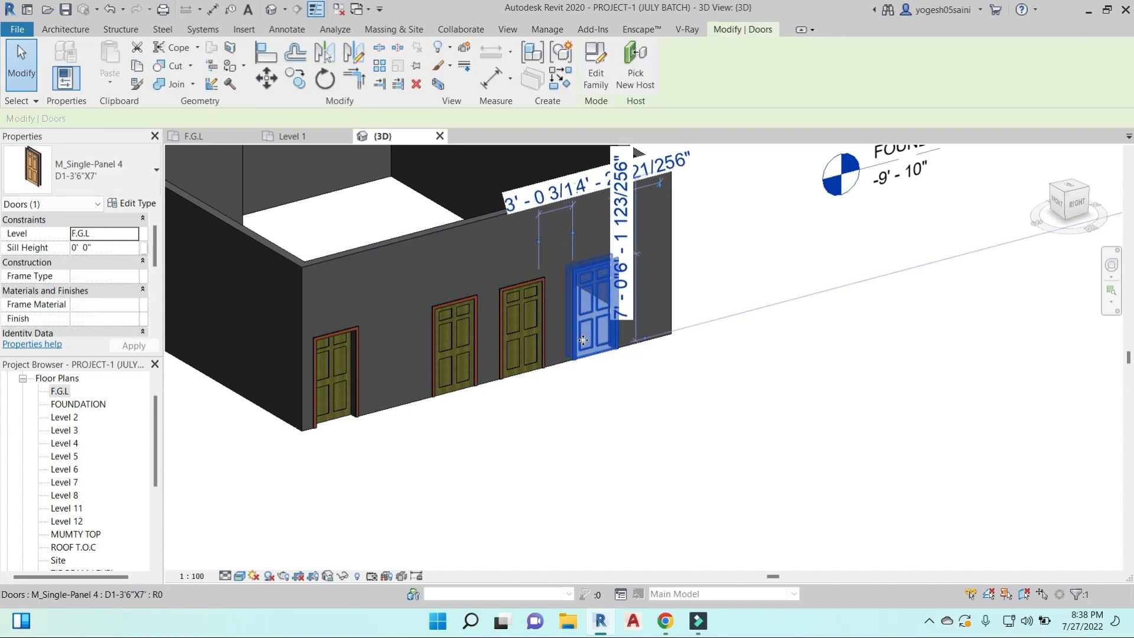
- Load the M_Sliding-2 Panel door family and apply its 1730 x 2032mm type to the selected door
left_click(139, 203)
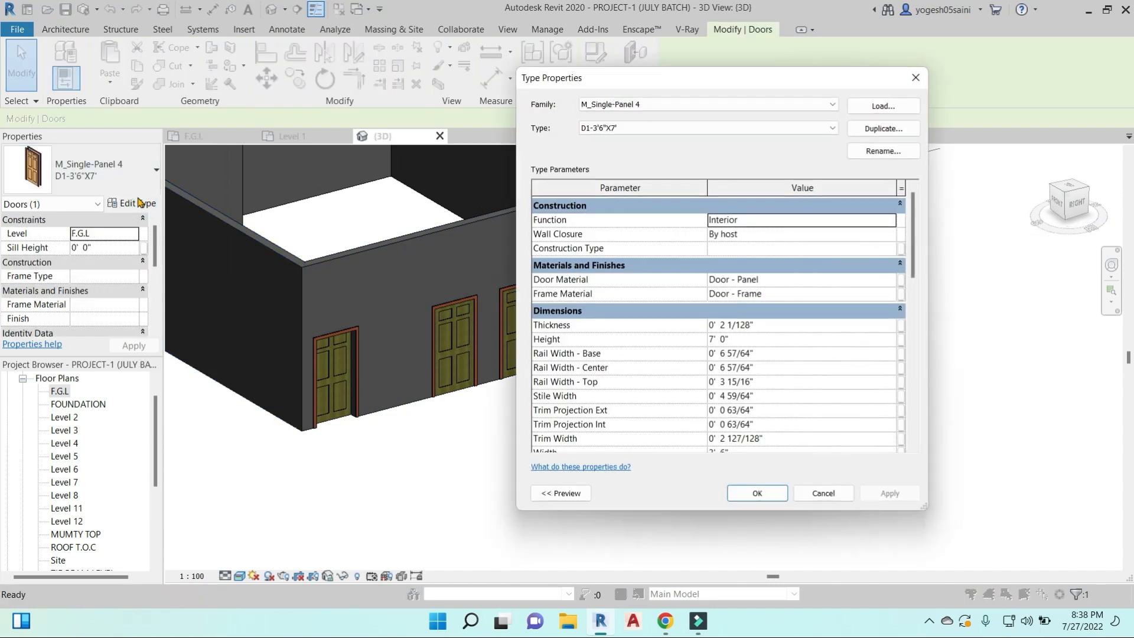
left_click(883, 105)
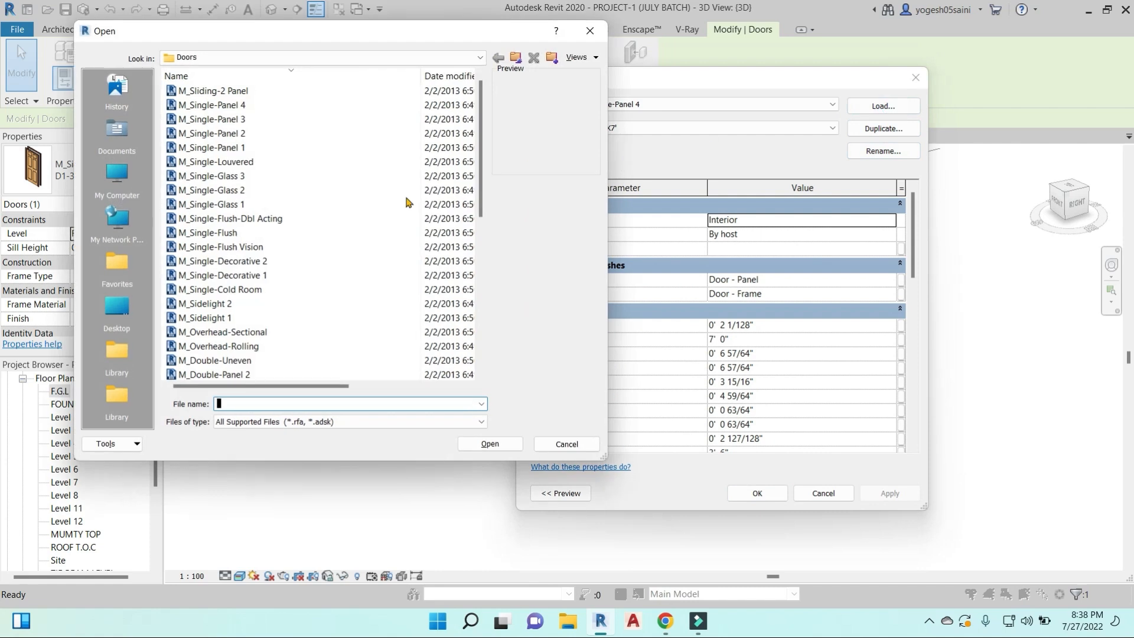
left_click(238, 90)
left_click(490, 443)
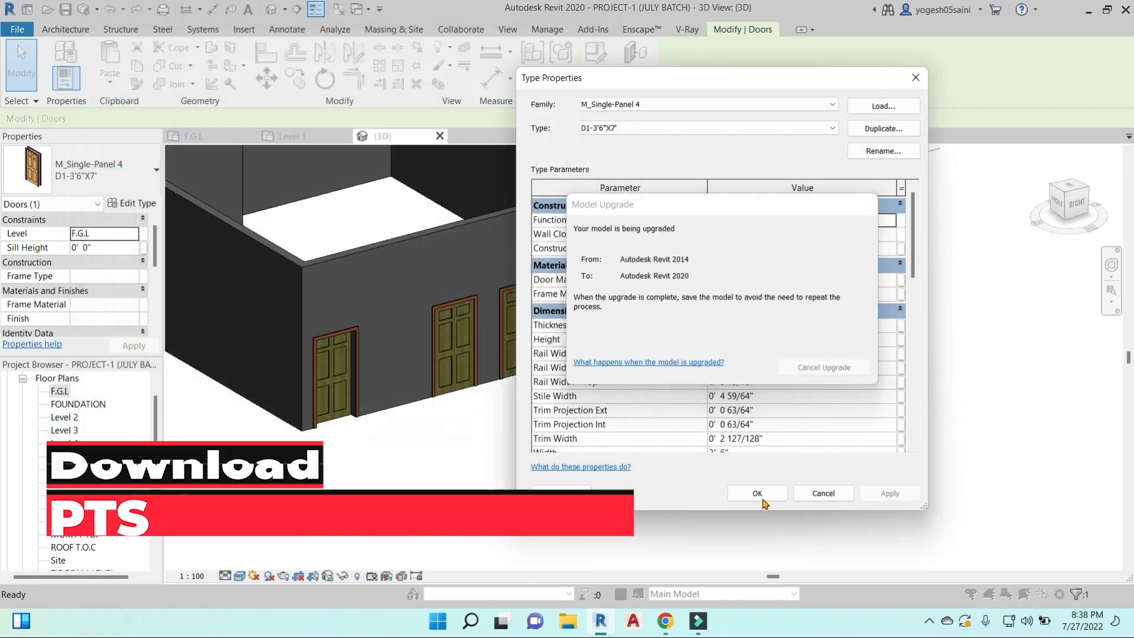
left_click(757, 493)
scroll(684, 413, "up", 3)
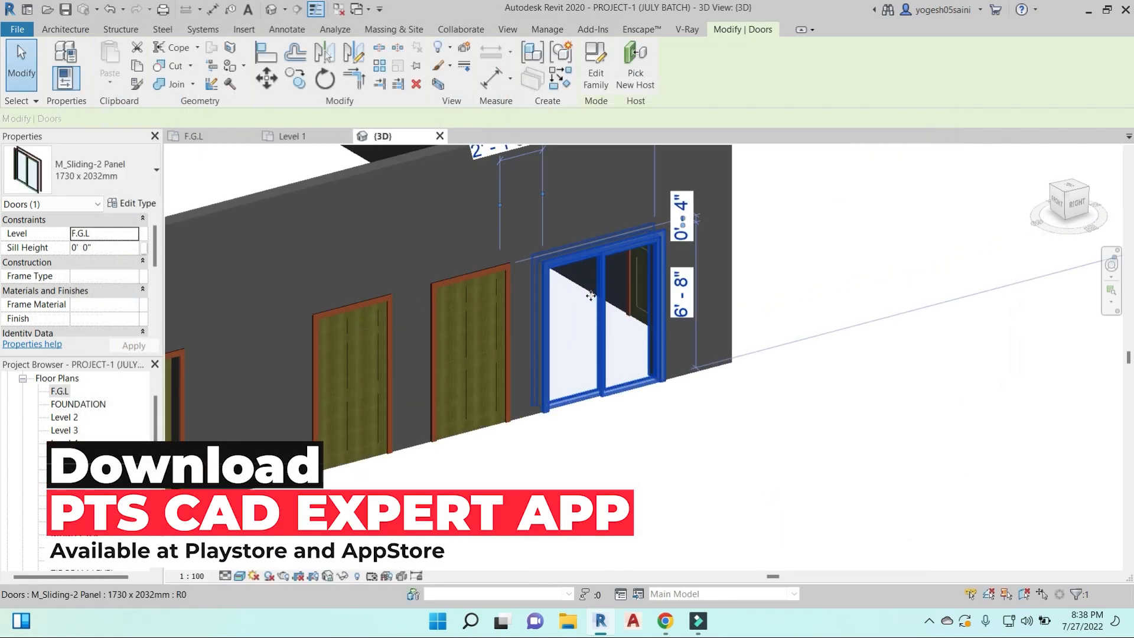
- Examine the sliding door in the right wall from several angles
left_click(683, 414)
scroll(683, 414, "down", 2)
middle_click_drag(684, 414, 664, 437, "shift")
middle_click_drag(664, 437, 815, 526)
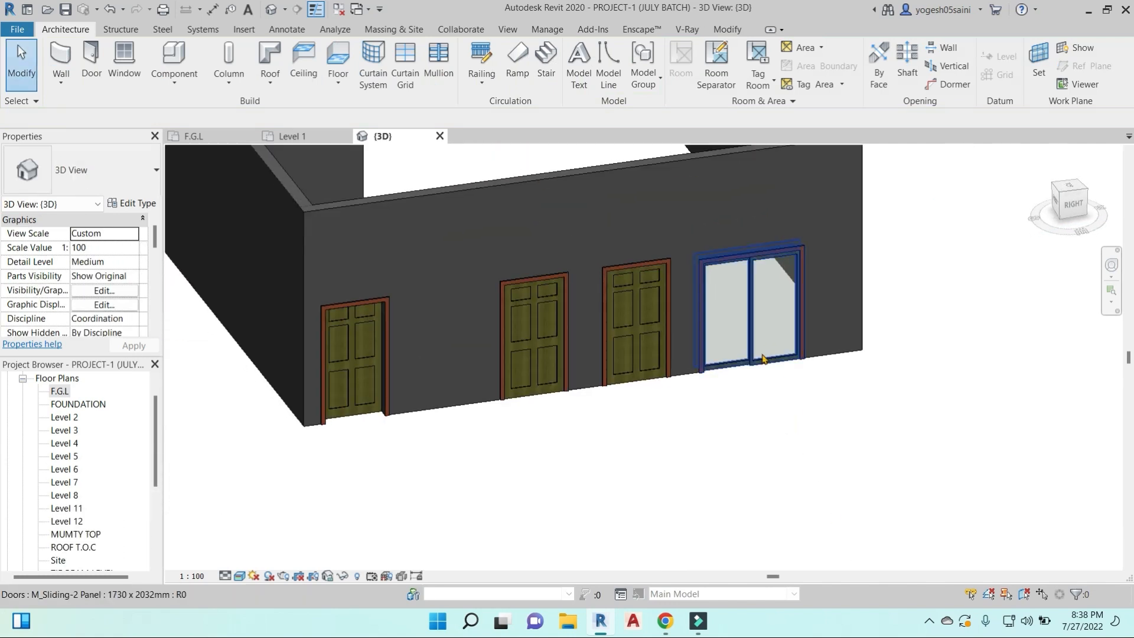
left_click(756, 348)
middle_click_drag(757, 371, 823, 428, "shift")
scroll(774, 426, "up", 4)
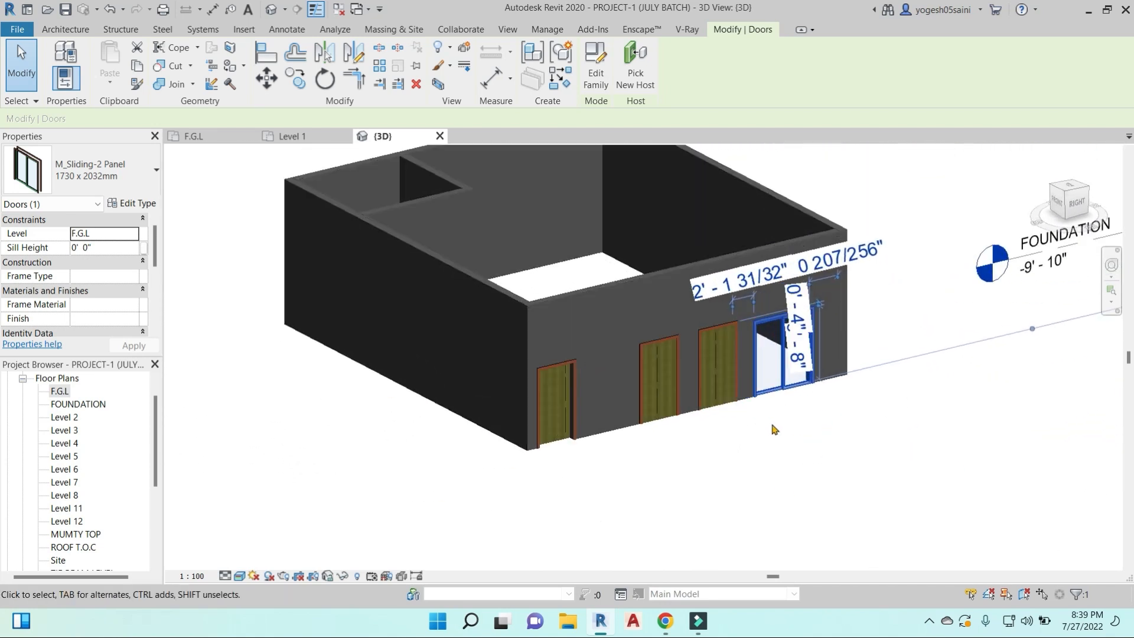
left_click(778, 389)
left_click(783, 370)
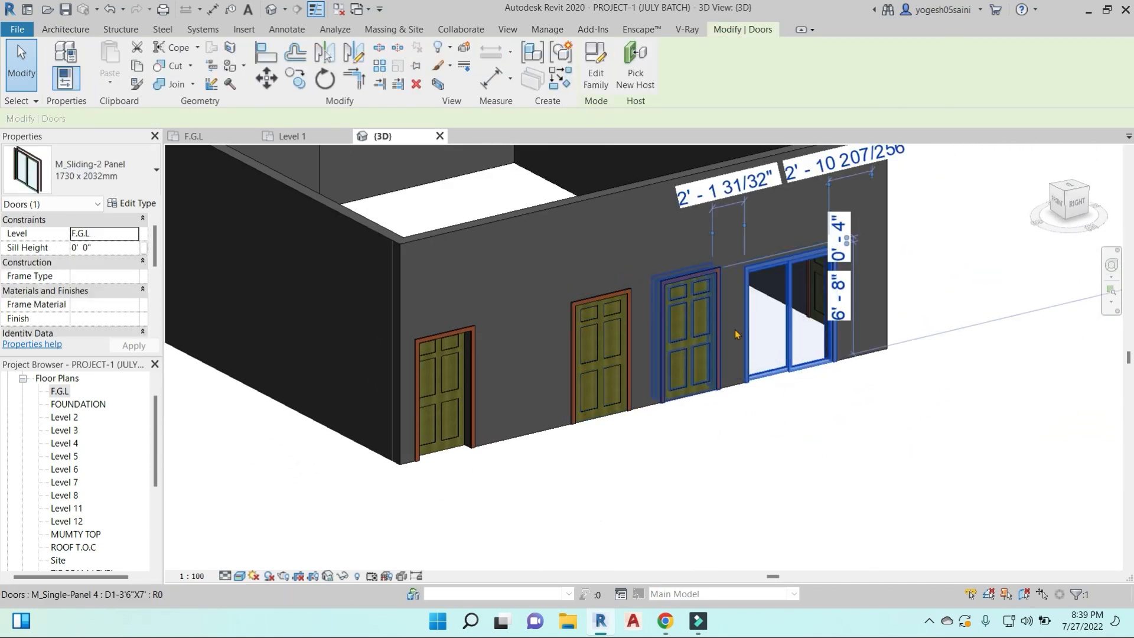
key("Escape")
- Start placing a window and browse to the library's Windows folder to load a family
scroll(664, 413, "down", 5)
middle_click_drag(661, 455, 807, 410, "shift")
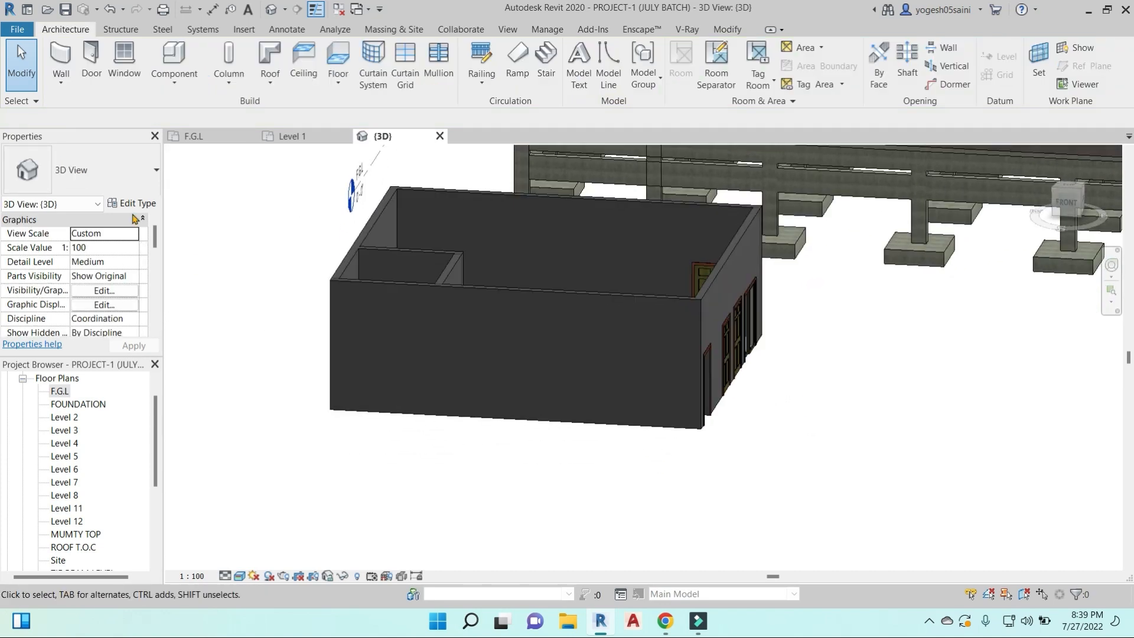
left_click(125, 52)
left_click(611, 321)
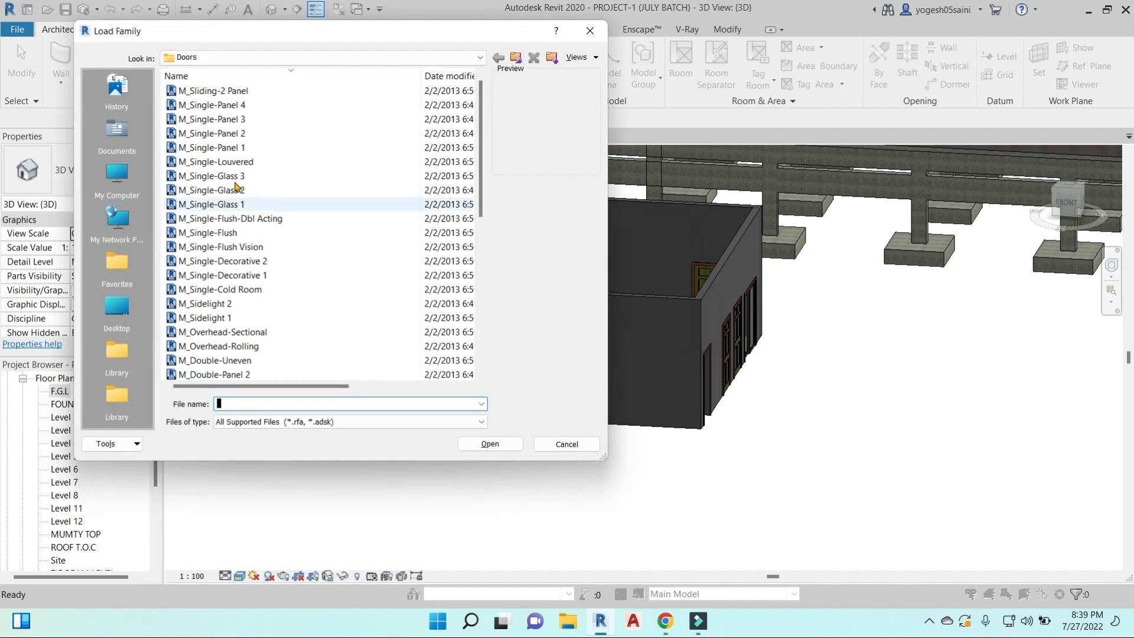
left_click(515, 57)
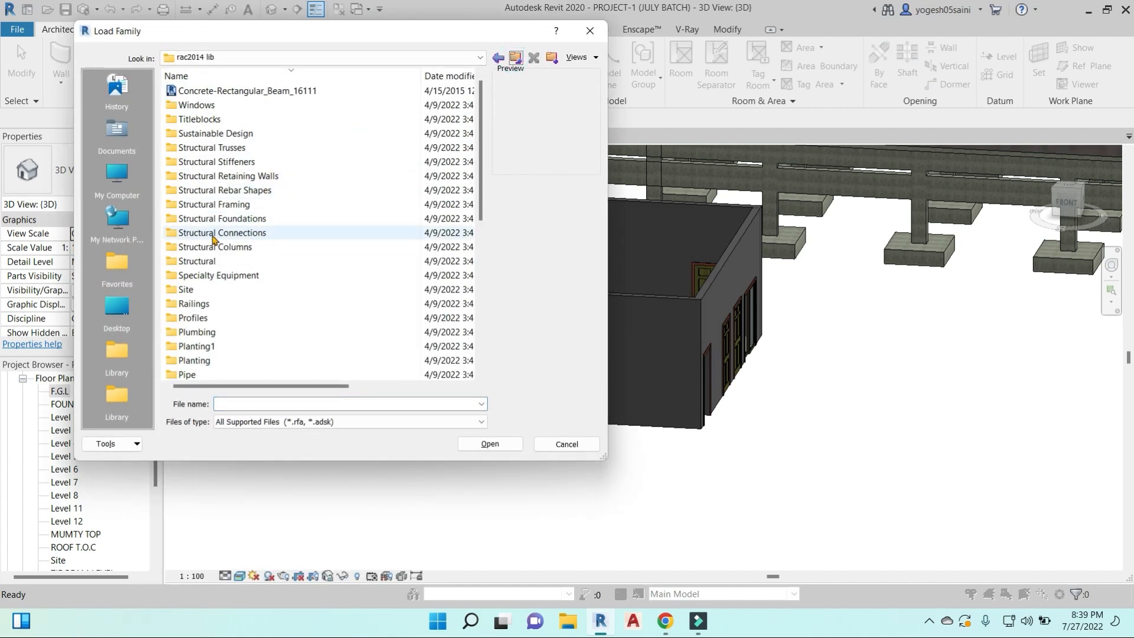
double_click(195, 105)
- Preview several window families and load 222.rfa
left_click(205, 149)
left_click(214, 192)
left_click(215, 92)
left_click(216, 106)
left_click(216, 134)
left_click(220, 204)
left_click(218, 290)
left_click(217, 346)
scroll(217, 358, "down", 2)
left_click(227, 345)
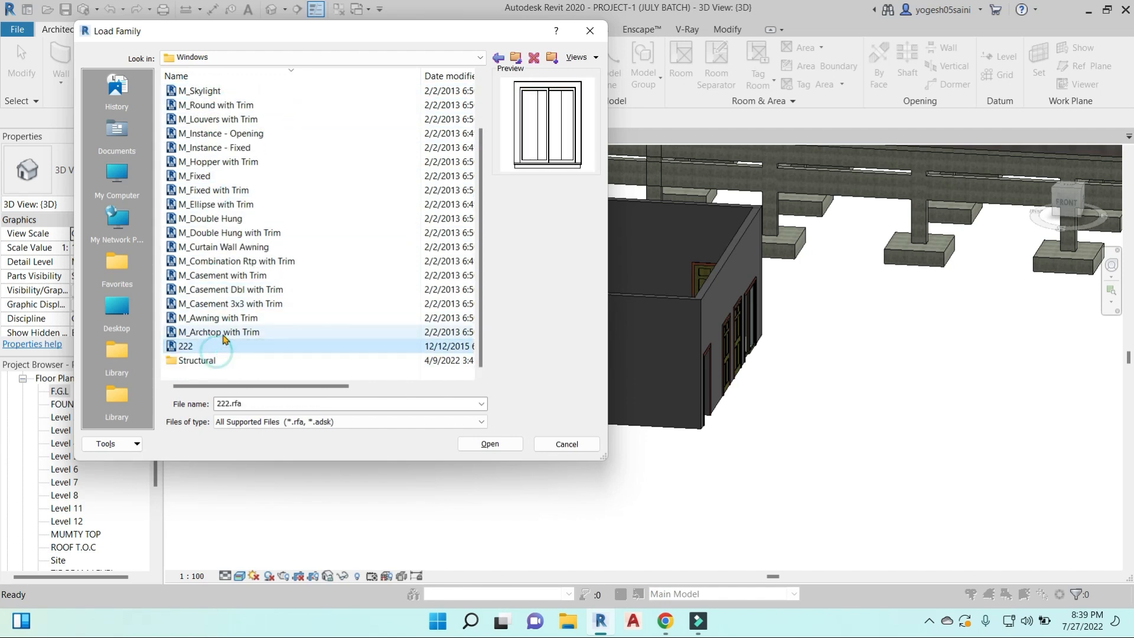
left_click(491, 444)
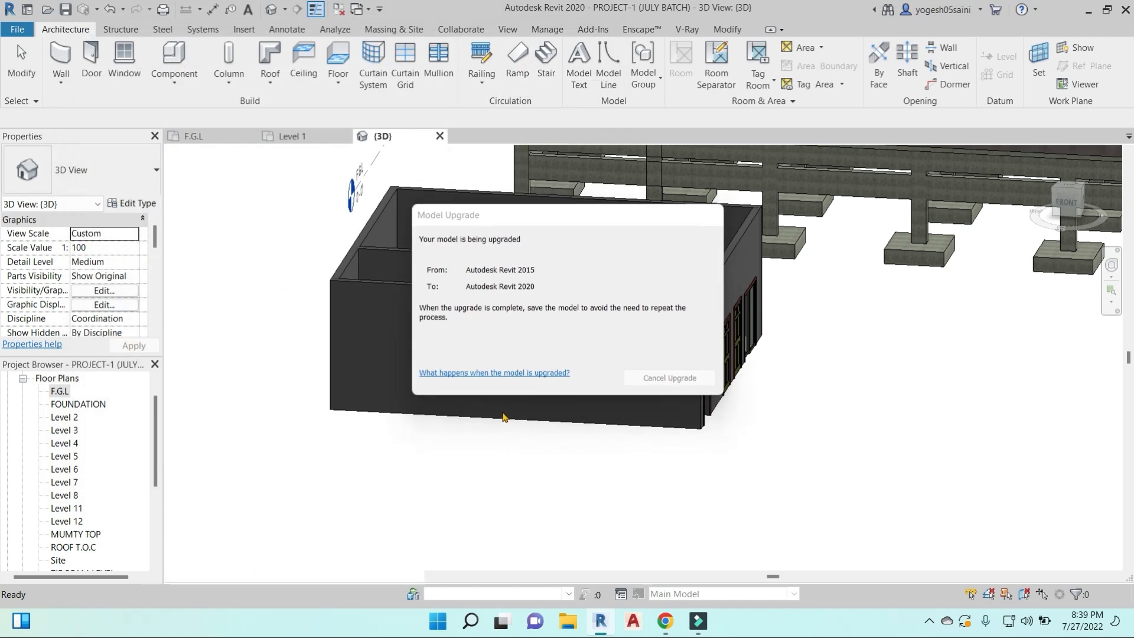
- Place two 222 windows of type 0915 x 1220mm side by side on the front wall
left_click(571, 336)
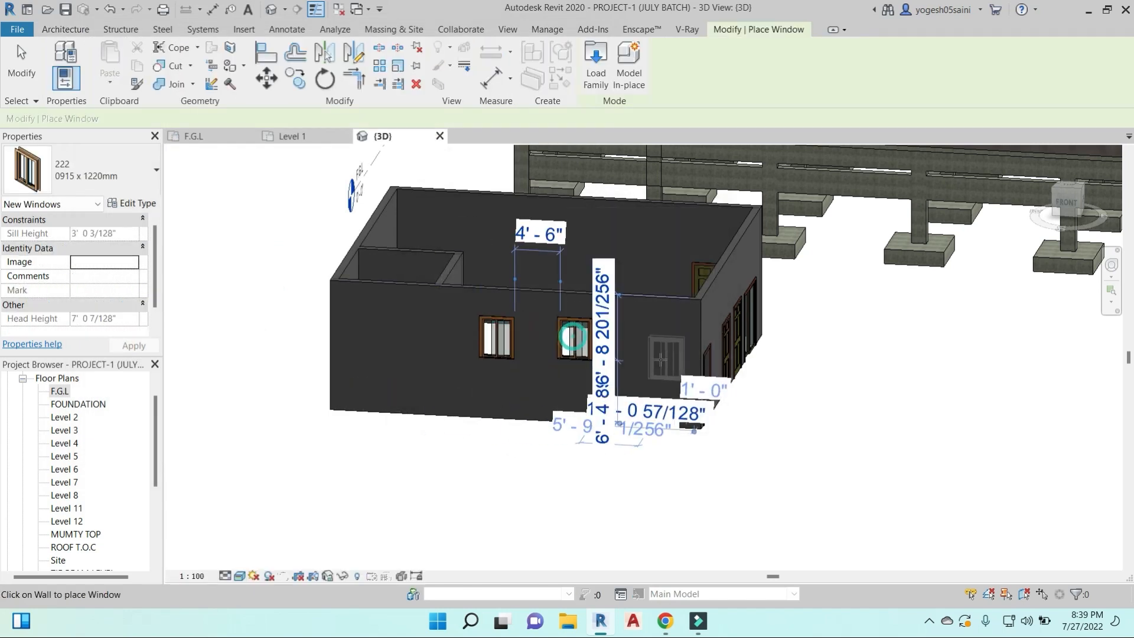
key("Escape")
key("Escape")
scroll(519, 380, "up", 3)
scroll(693, 390, "down", 2)
middle_click_drag(843, 405, 756, 378, "shift")
middle_click_drag(530, 399, 646, 369, "shift")
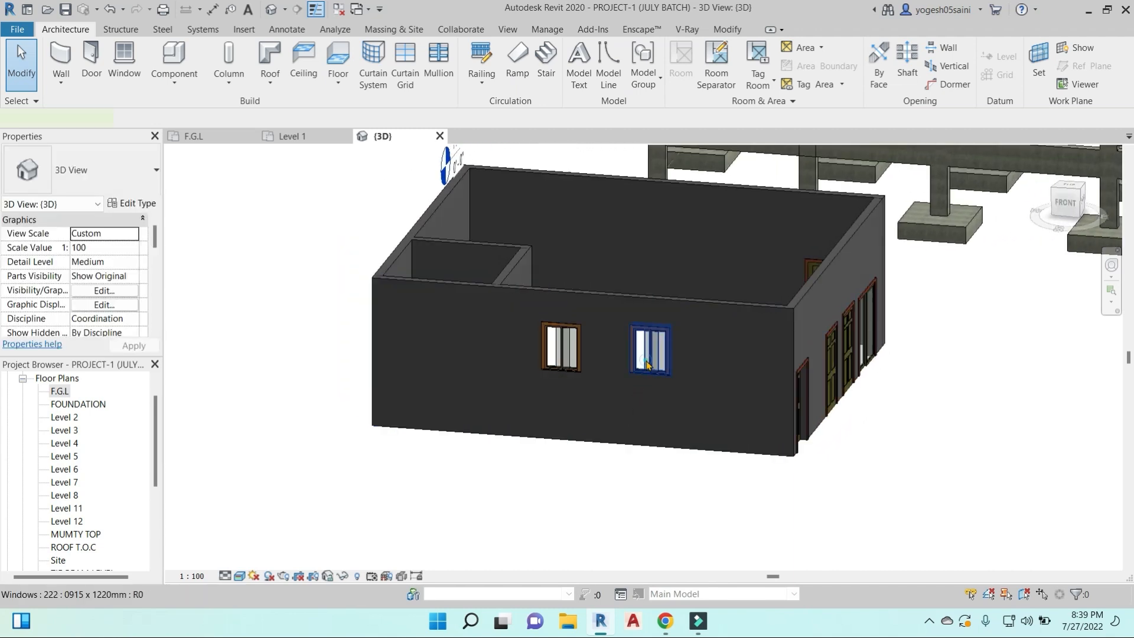
- Select all instances of the 222 window type on the front wall
left_click(646, 361)
key("s")
key("a")
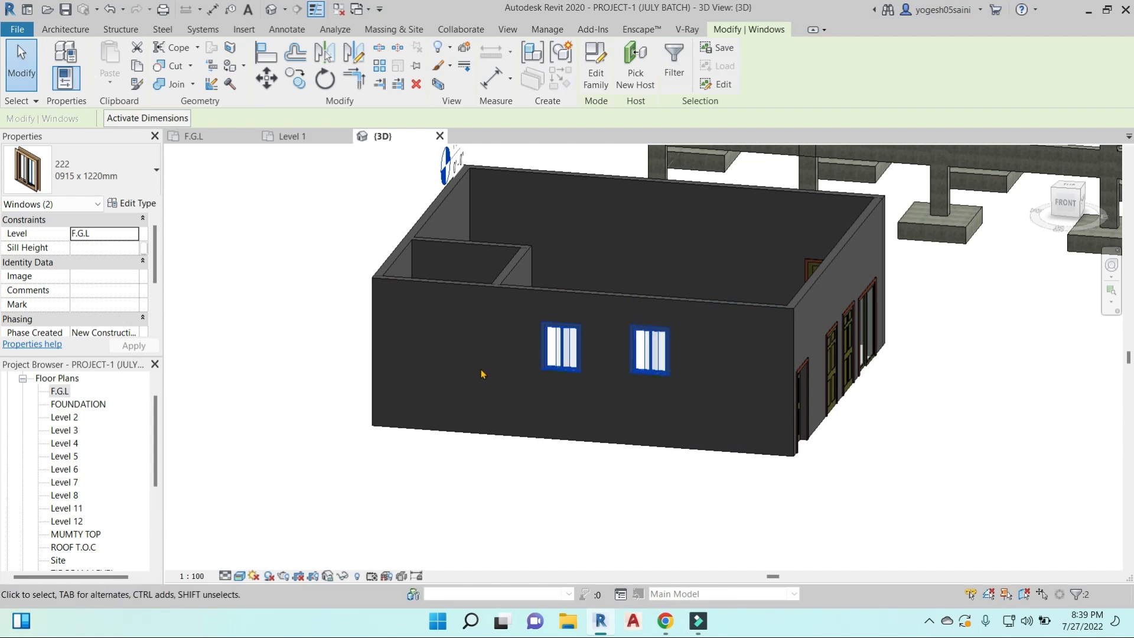
- Try a sill height of 90 on both 222 windows and undo it
left_click(119, 248)
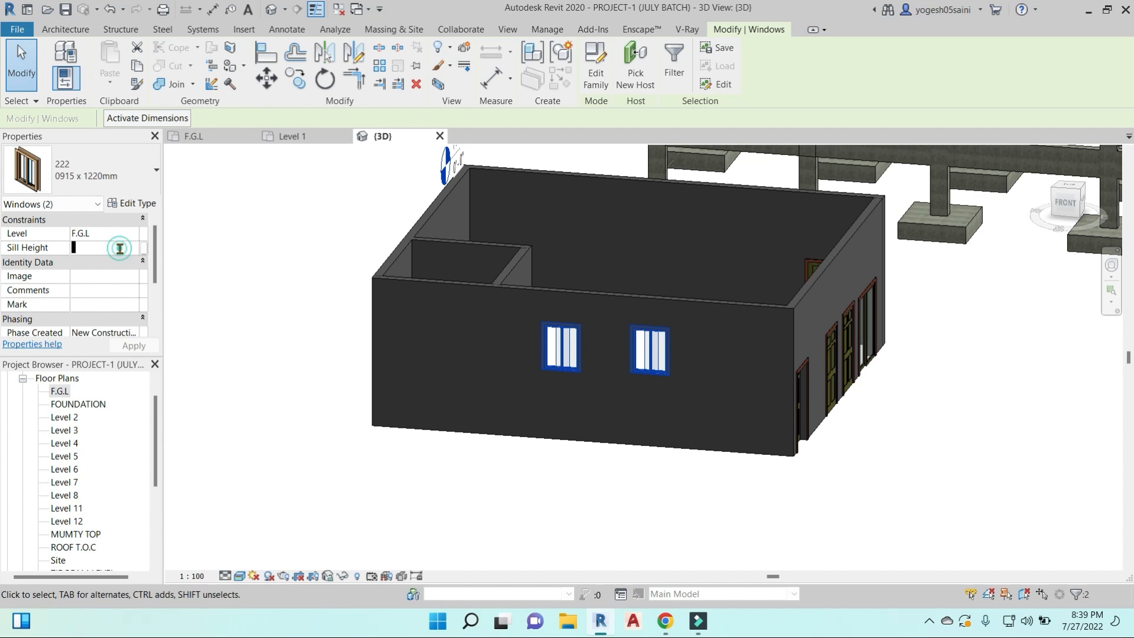
type("90")
left_click(133, 345)
left_click(513, 358)
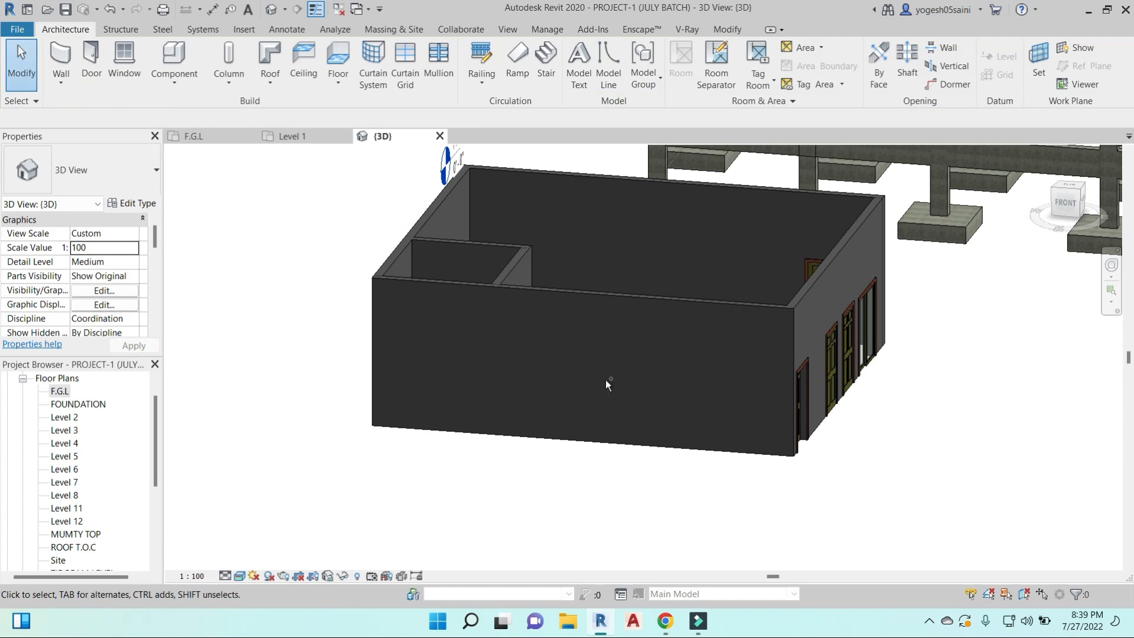
key("ctrl+z")
- Select only the left 222 window, face the front wall, and set its sill height to 3' 0"
left_click(644, 360)
left_click(569, 371)
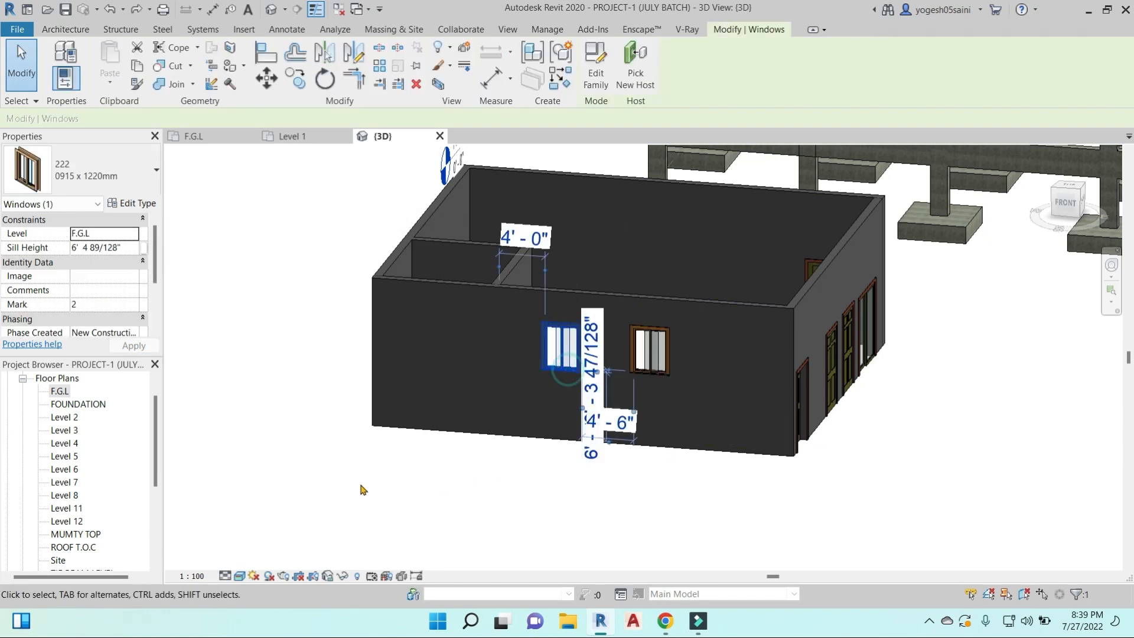
scroll(605, 409, "down", 2)
middle_click_drag(610, 412, 723, 448, "shift")
left_click(1069, 204)
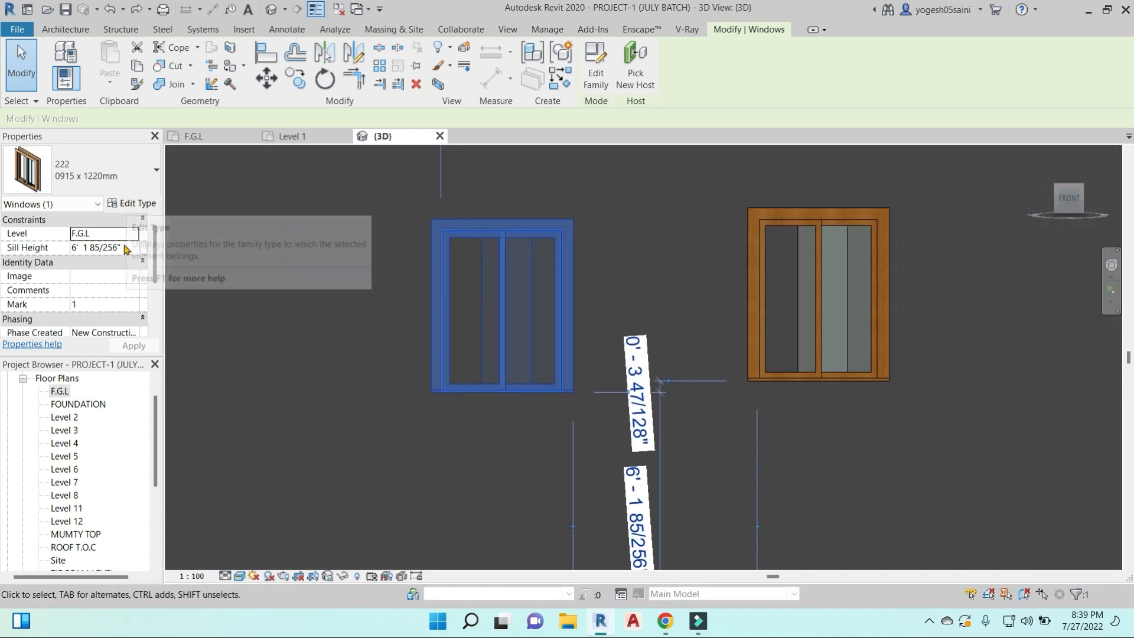
left_click_drag(127, 249, 58, 250)
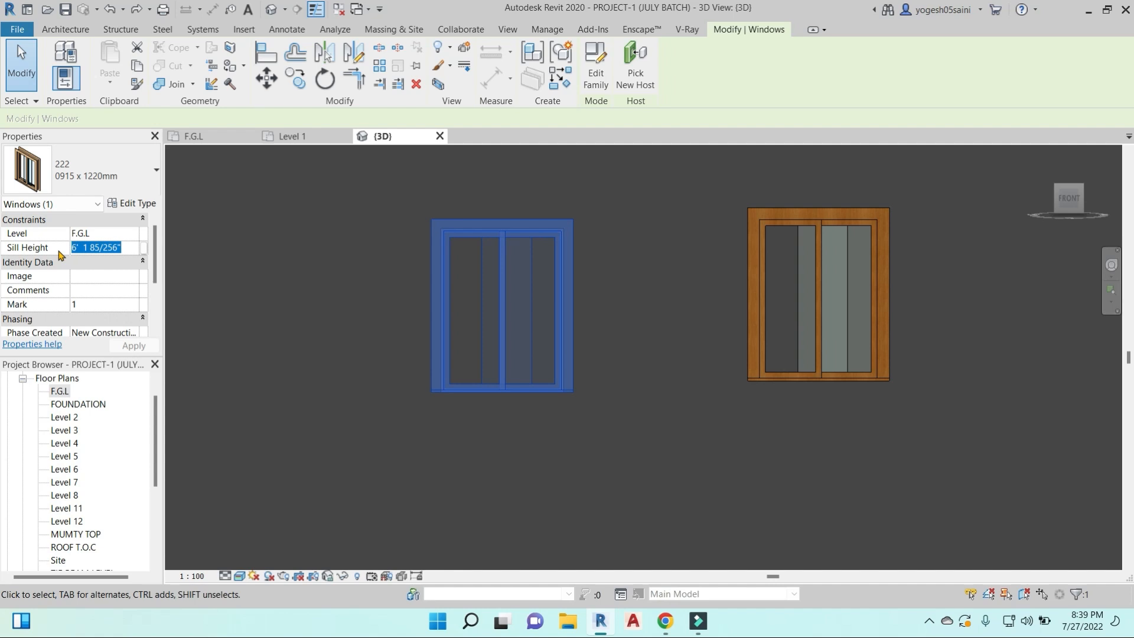
type("3'  0")
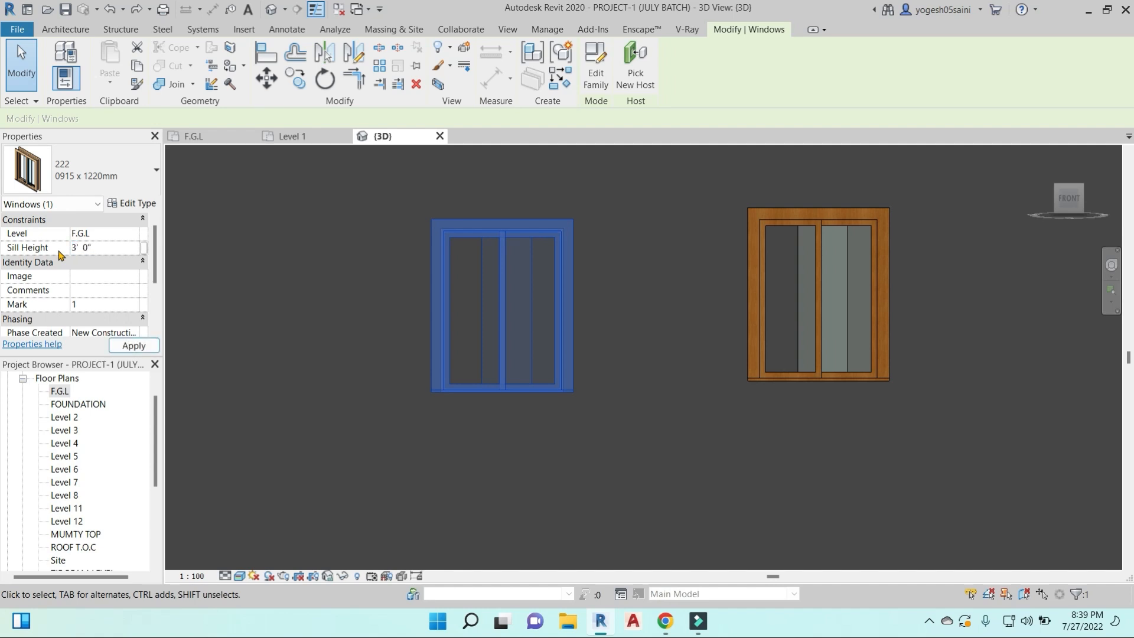
left_click(134, 346)
scroll(613, 355, "down", 3)
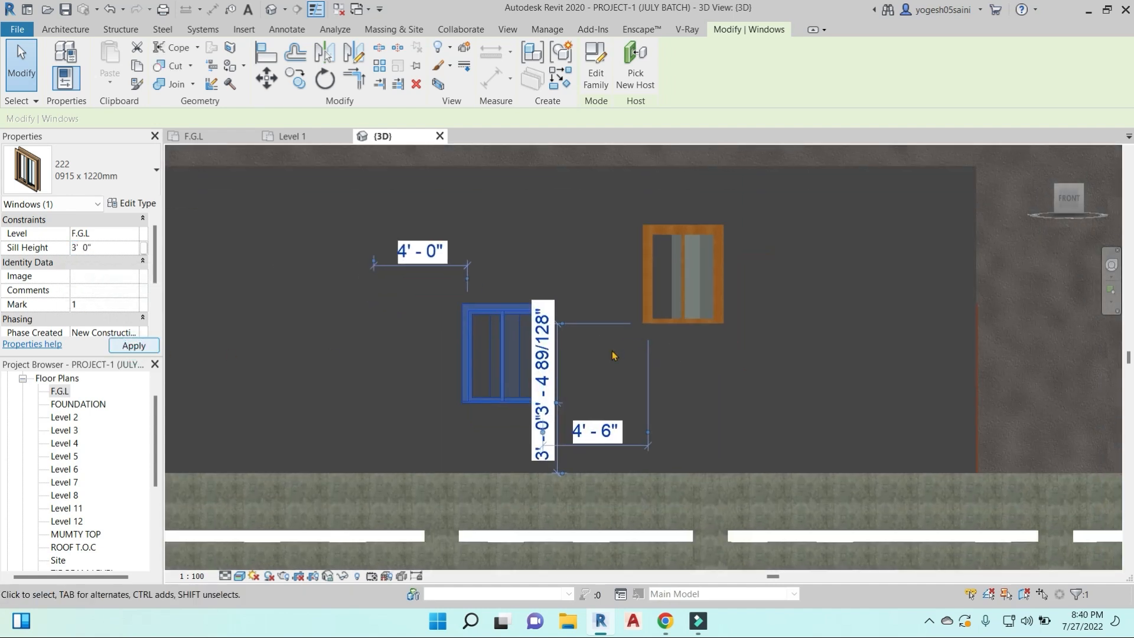
- Move the left 222 window up the wall until it is roughly level with the right one
left_click(613, 355)
left_click(687, 318)
key("s")
key("a")
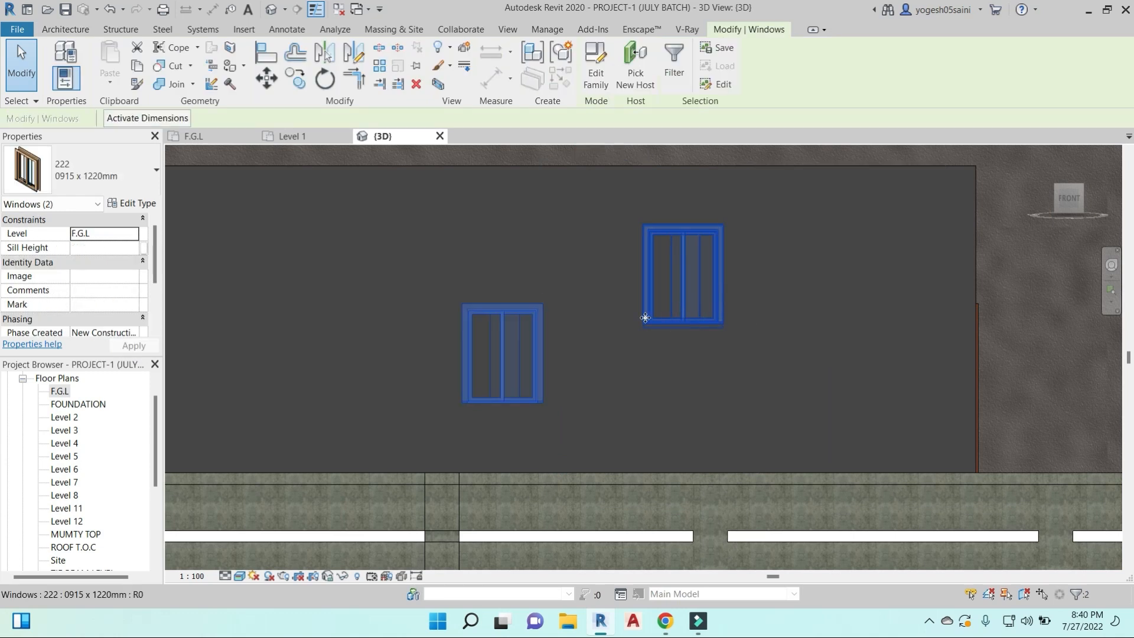
left_click(600, 339)
left_click(534, 335)
left_click_drag(535, 309, 535, 226)
- Select both 222 windows on the front wall and set their sill height to 3' 0"
left_click(597, 234)
left_click(660, 239)
left_click(524, 246, "ctrl")
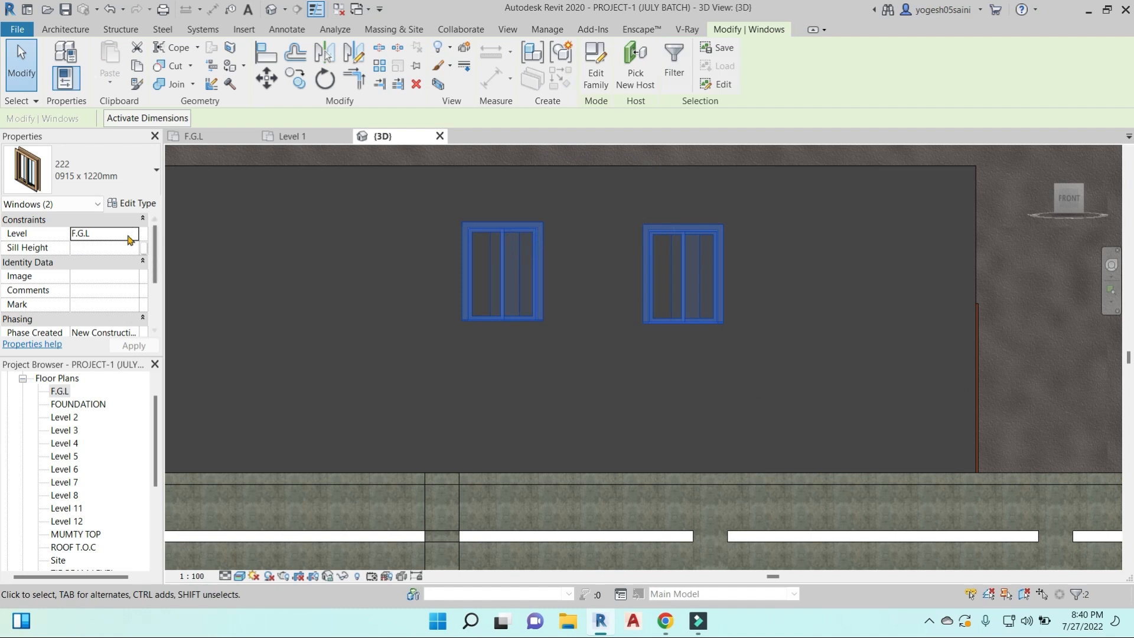
left_click(104, 248)
type("3' 0\"")
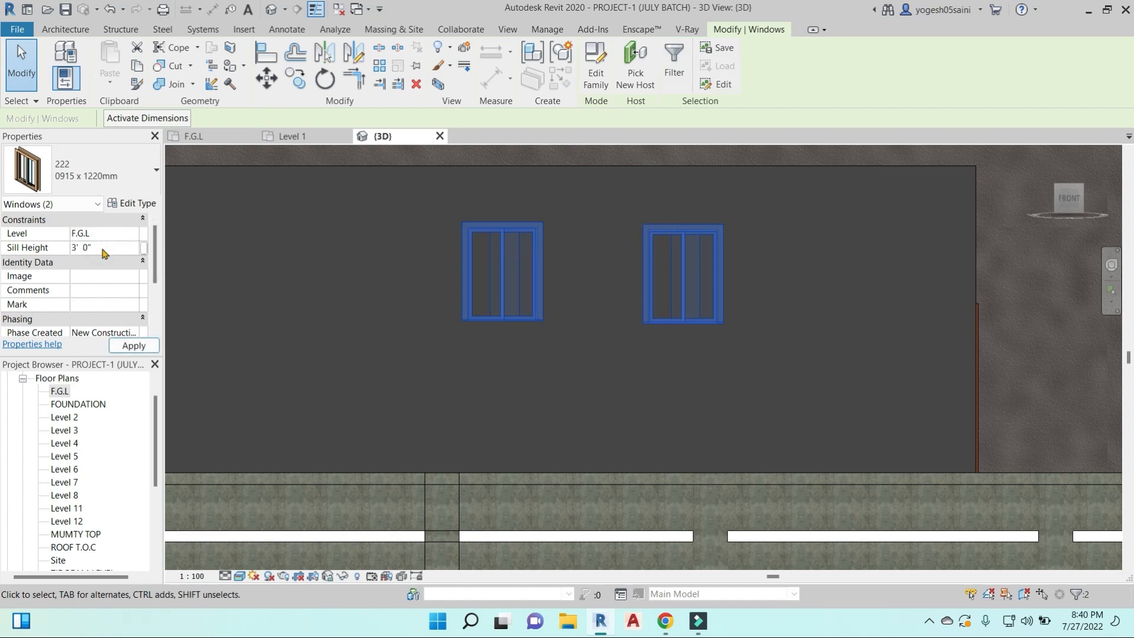
left_click(131, 345)
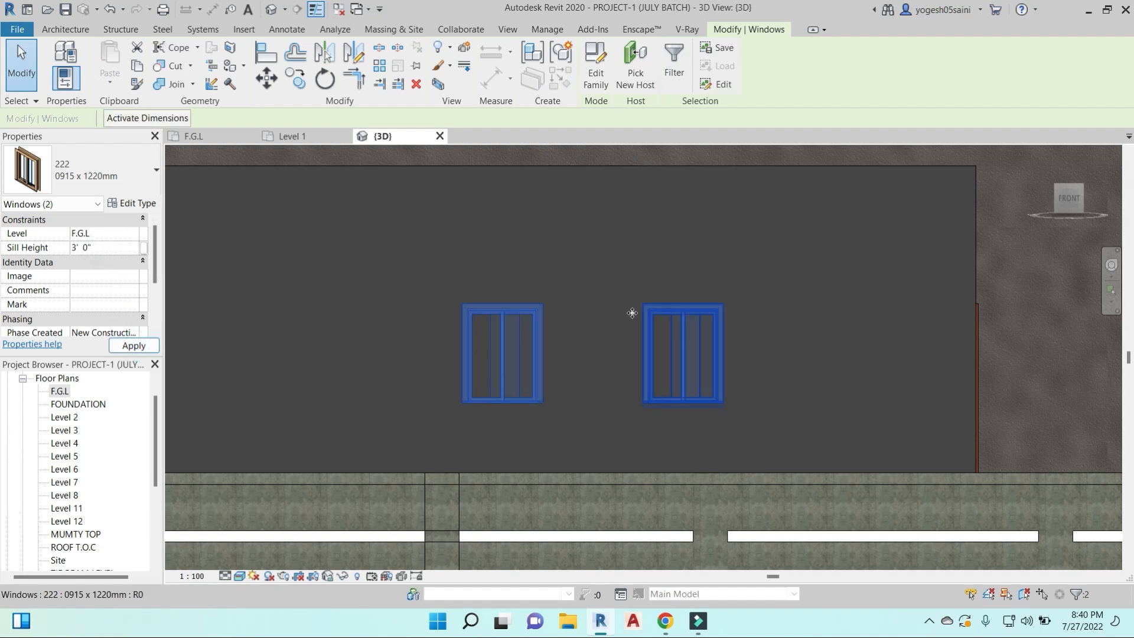
key("Escape")
scroll(544, 346, "down", 3)
middle_click_drag(544, 346, 587, 267, "shift")
- Try to load a family from the library's Doors folder into the right 222 window's type properties
left_click(587, 267)
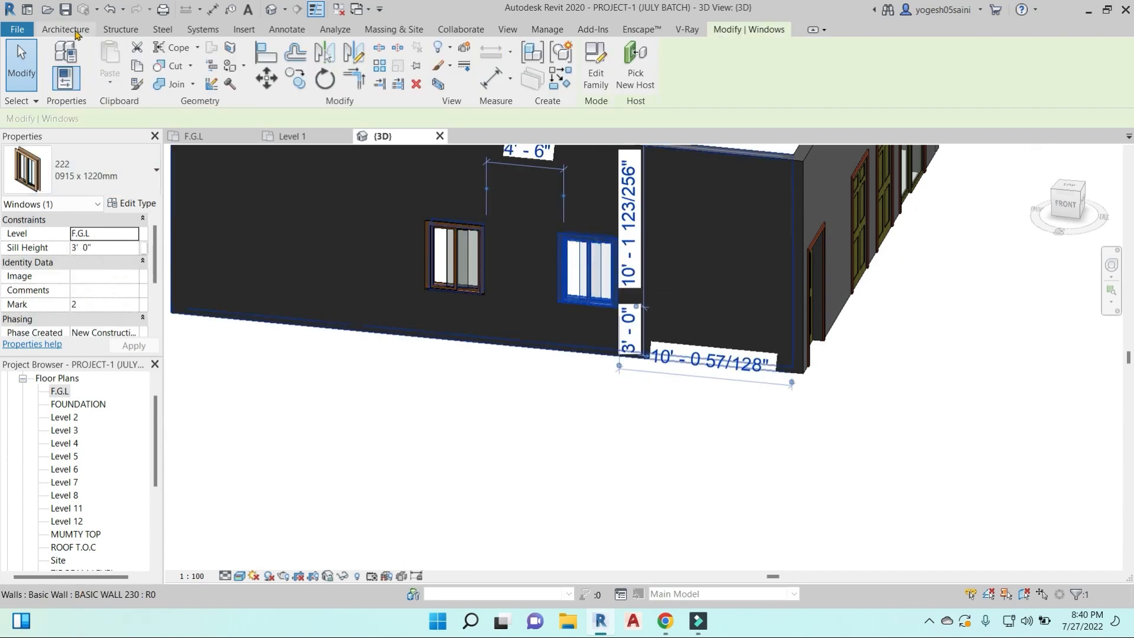
left_click(131, 204)
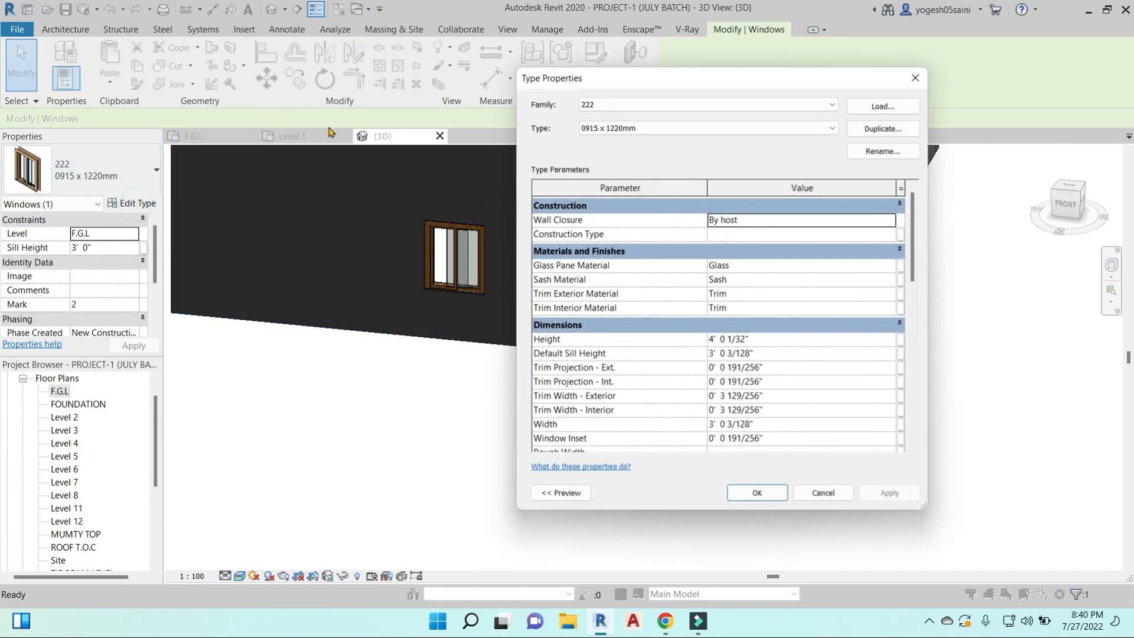
left_click(889, 105)
left_click(515, 57)
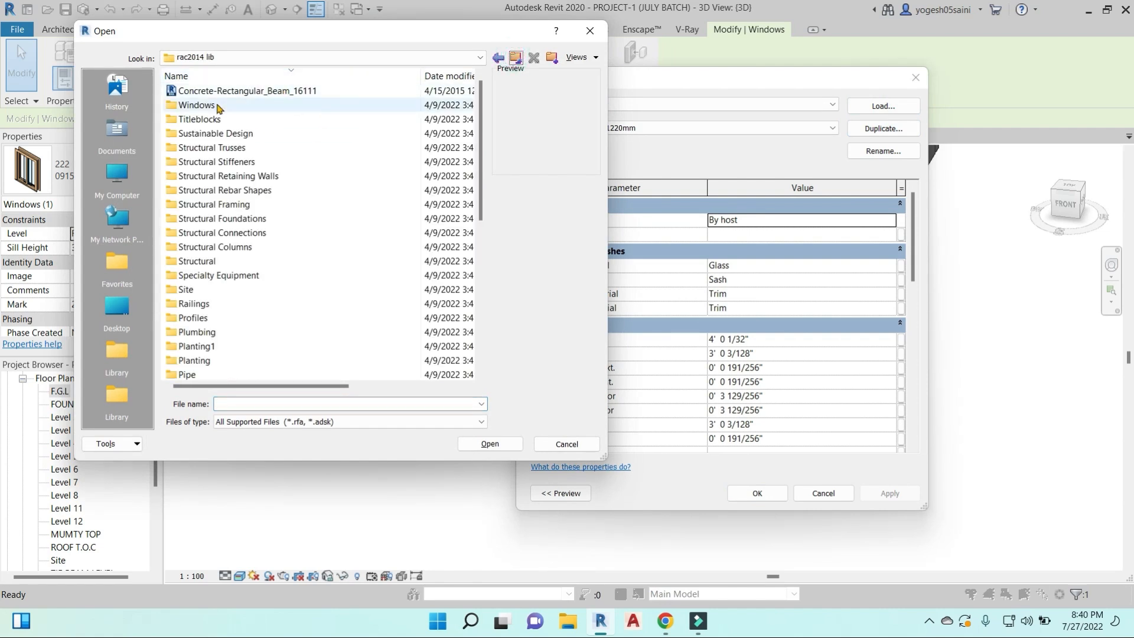
left_click(212, 208)
scroll(213, 208, "down", 7)
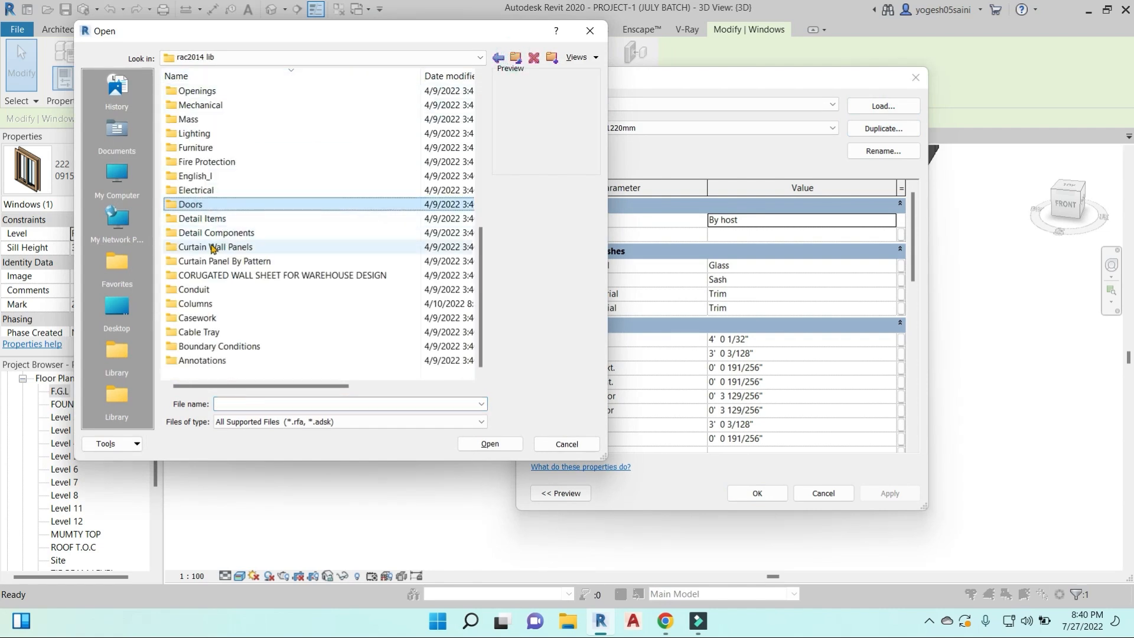
double_click(212, 208)
left_click(212, 147)
left_click(490, 443)
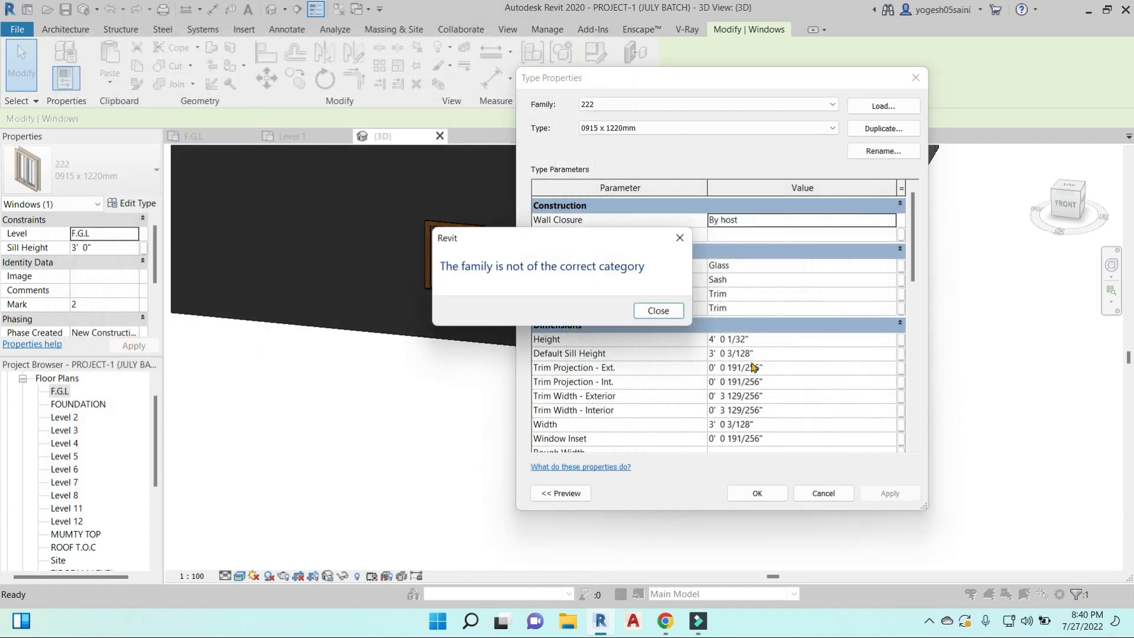
left_click(679, 238)
left_click(917, 79)
- Examine the type parameters of the right 222 window, from its dimensions to its identity data
scroll(691, 385, "down", 3)
middle_click_drag(691, 385, 762, 376, "shift")
scroll(762, 376, "up", 4)
left_click(659, 358)
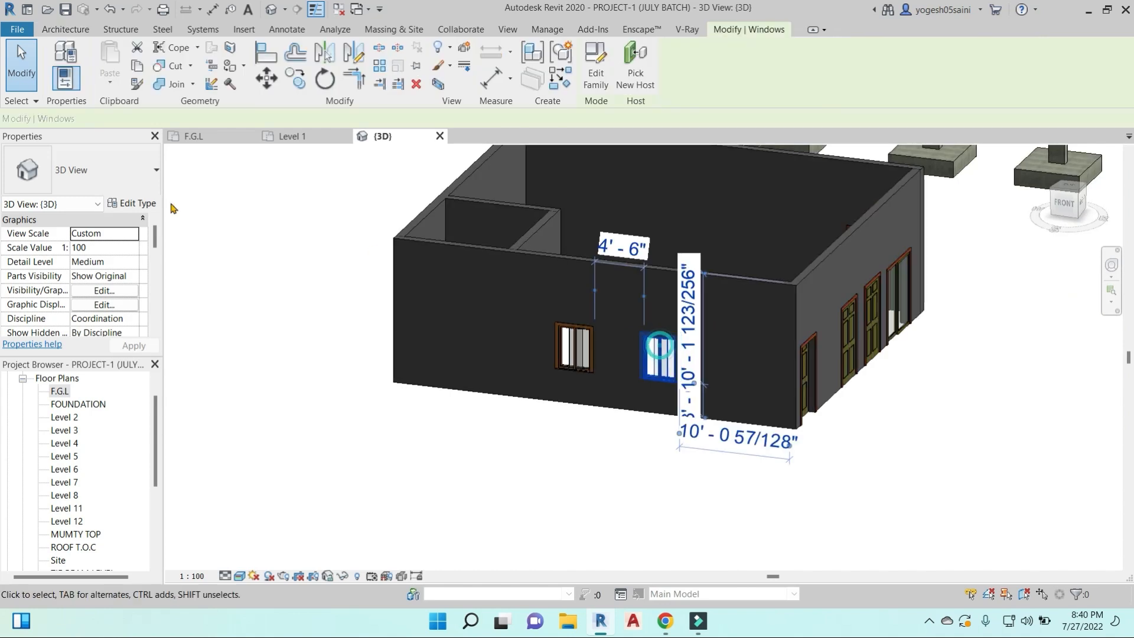
left_click(135, 203)
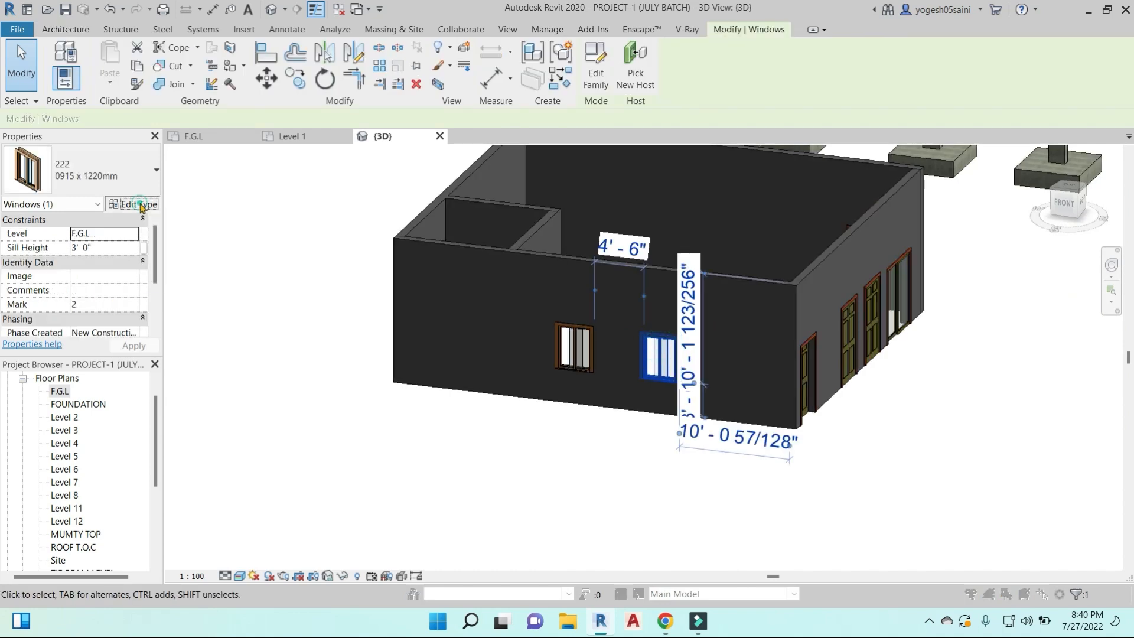
left_click(766, 340)
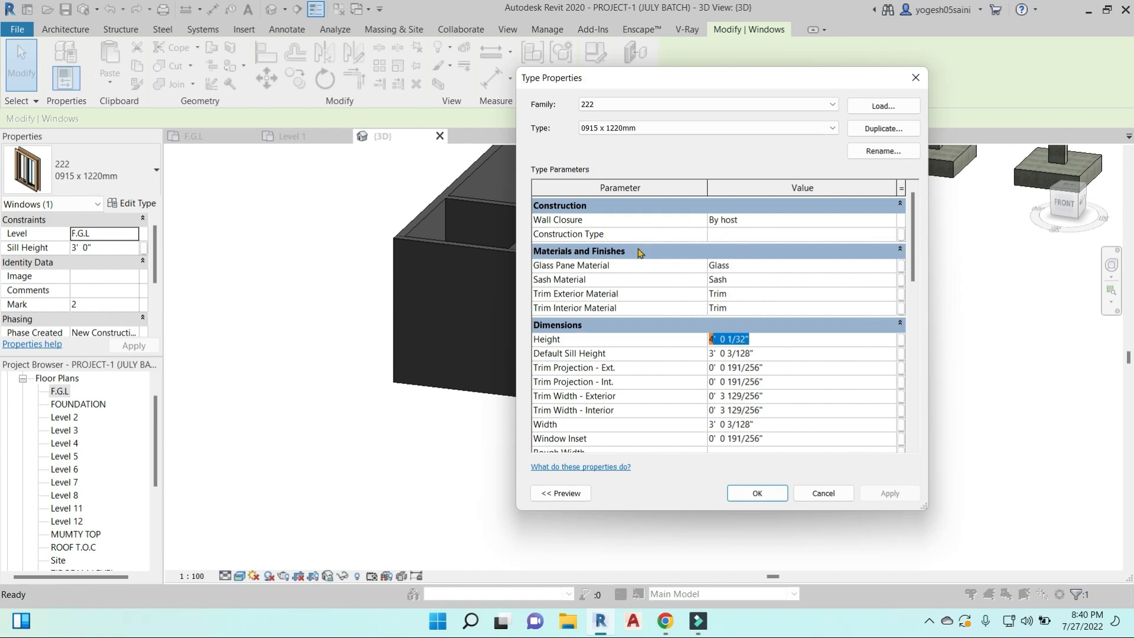
scroll(645, 334, "down", 8)
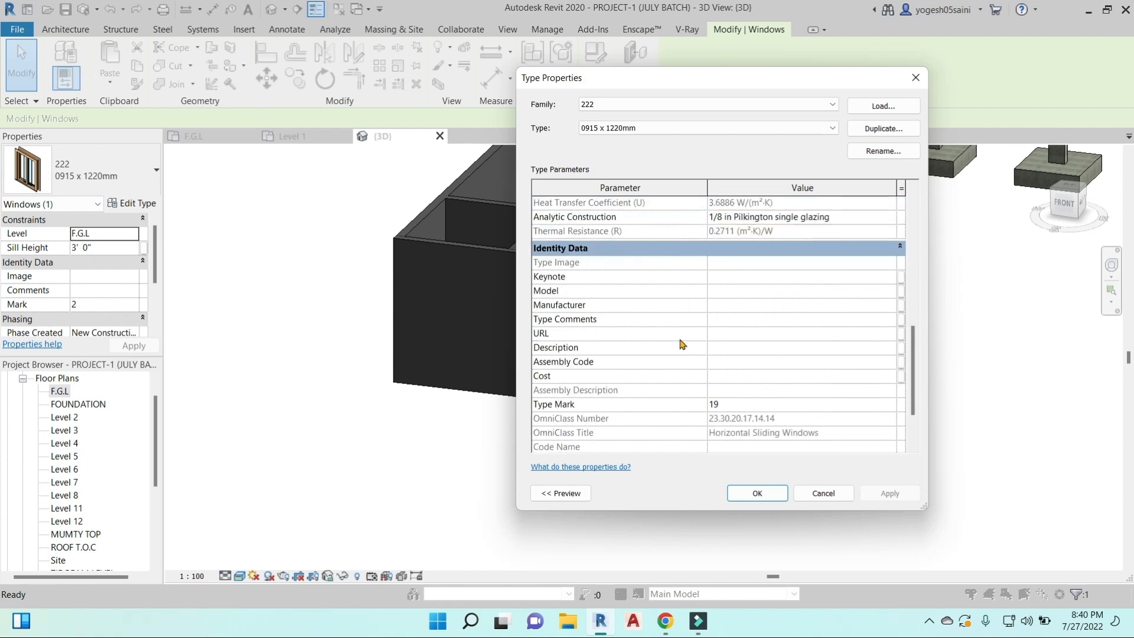
left_click(728, 377)
left_click(915, 77)
scroll(845, 414, "down", 4)
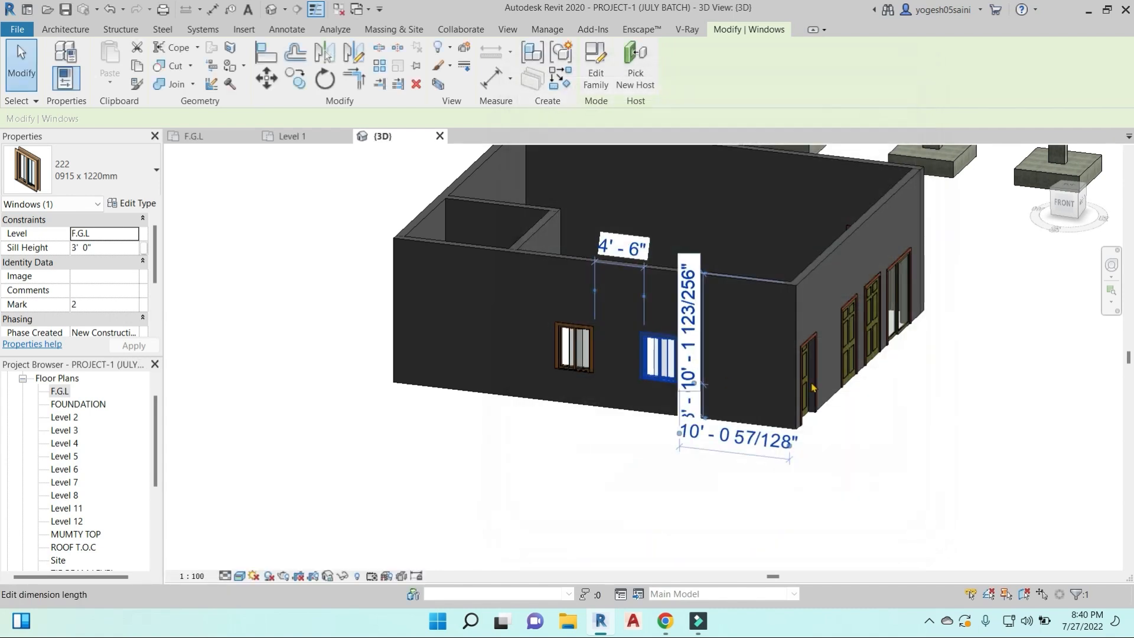
left_click(843, 404)
middle_click_drag(872, 428, 720, 451)
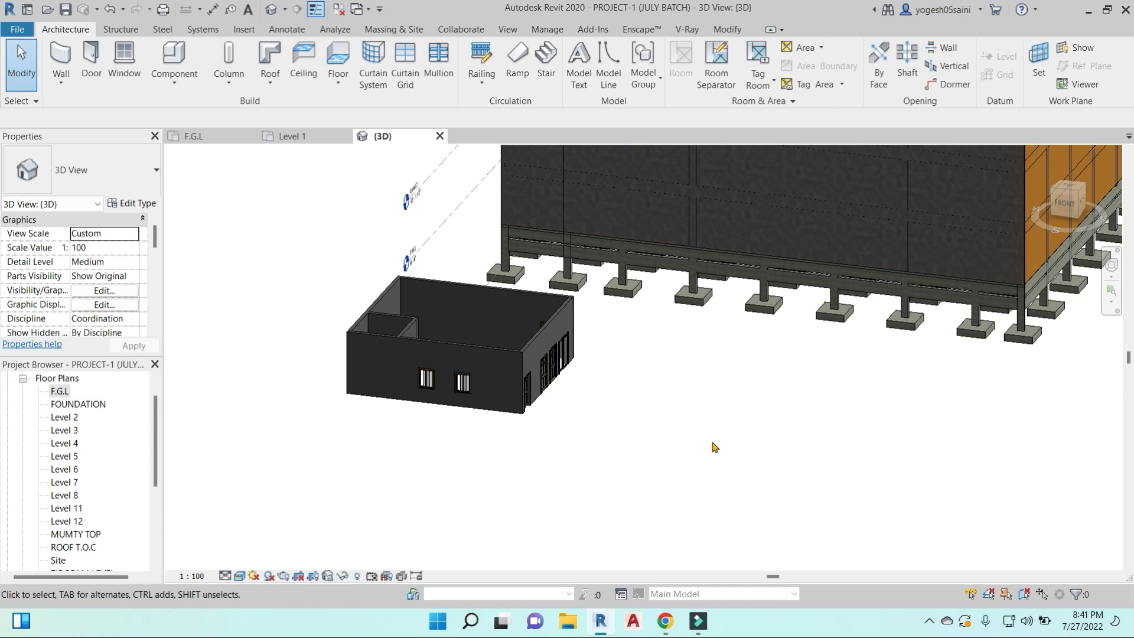
middle_click_drag(705, 450, 572, 422, "shift")
scroll(573, 422, "up", 5)
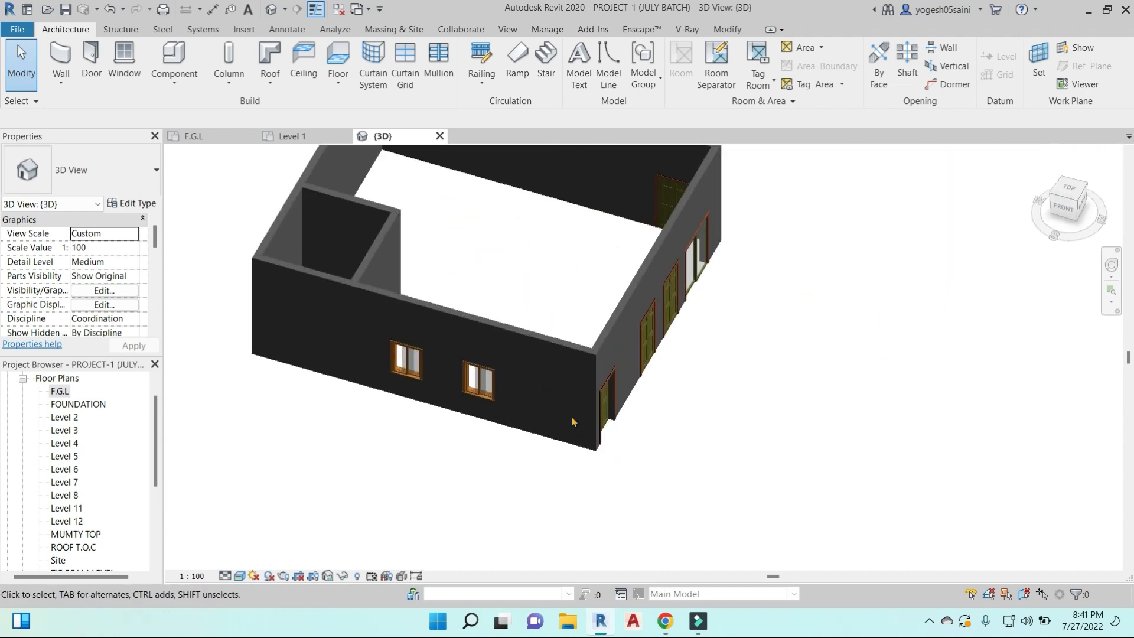
scroll(699, 422, "down", 3)
middle_click_drag(772, 410, 711, 445, "shift")
scroll(649, 444, "up", 3)
scroll(648, 442, "up", 1)
- Select the D1-3'6"X7' door nearest the wall corner and examine its instance and type properties
left_click(639, 423)
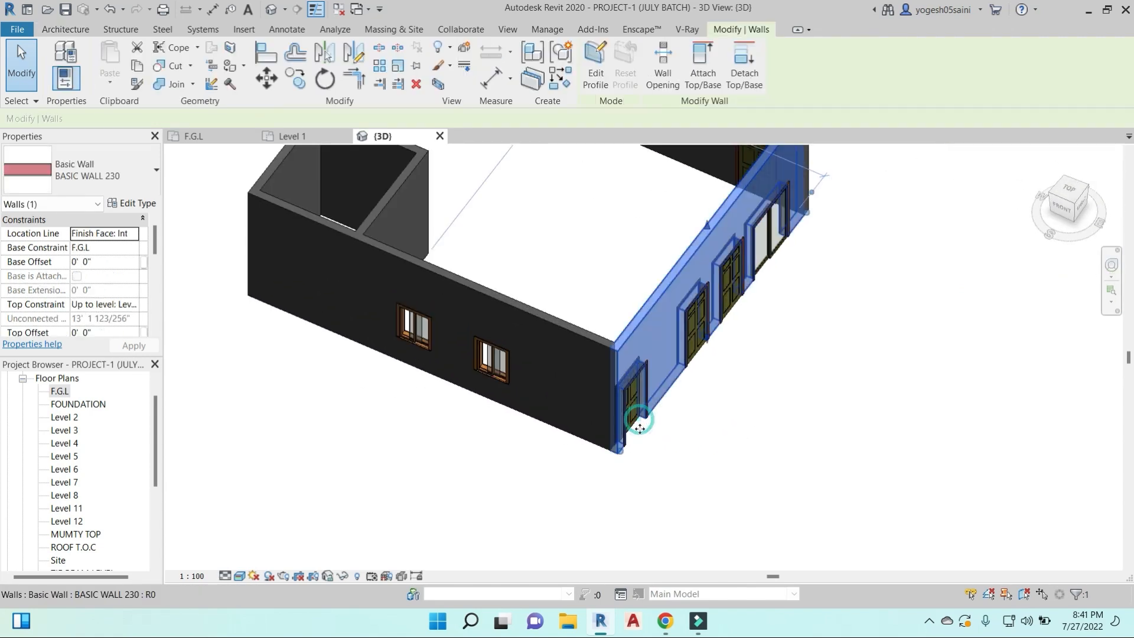
scroll(636, 429, "up", 5)
key("Escape")
left_click(629, 430)
key("Escape")
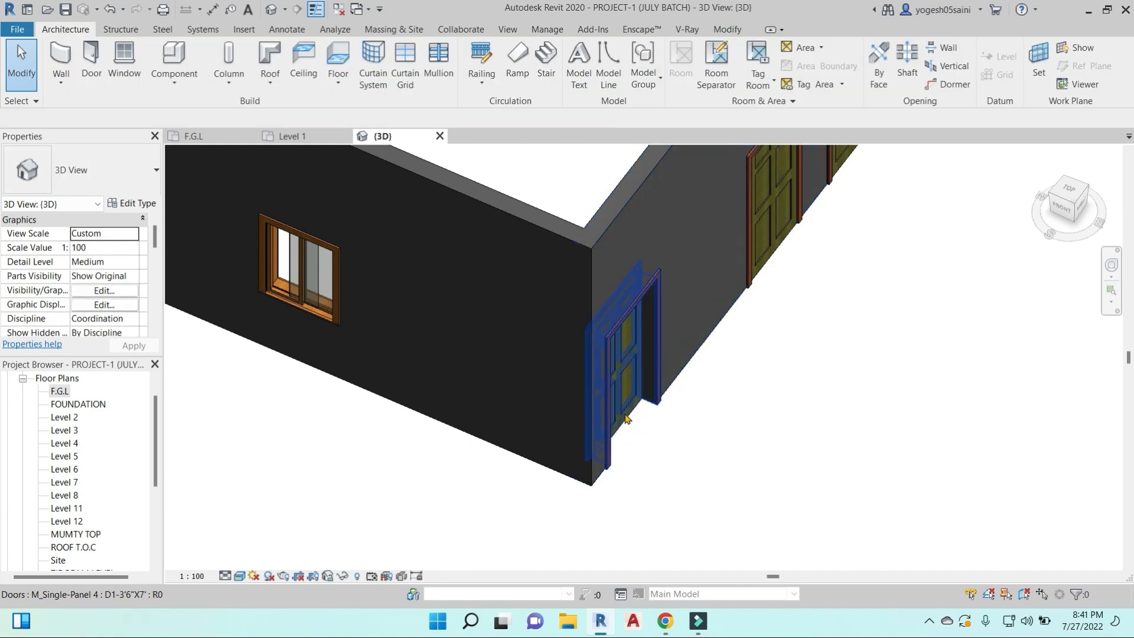
left_click(621, 407)
scroll(91, 278, "down", 3)
scroll(93, 277, "down", 1)
scroll(109, 282, "up", 2)
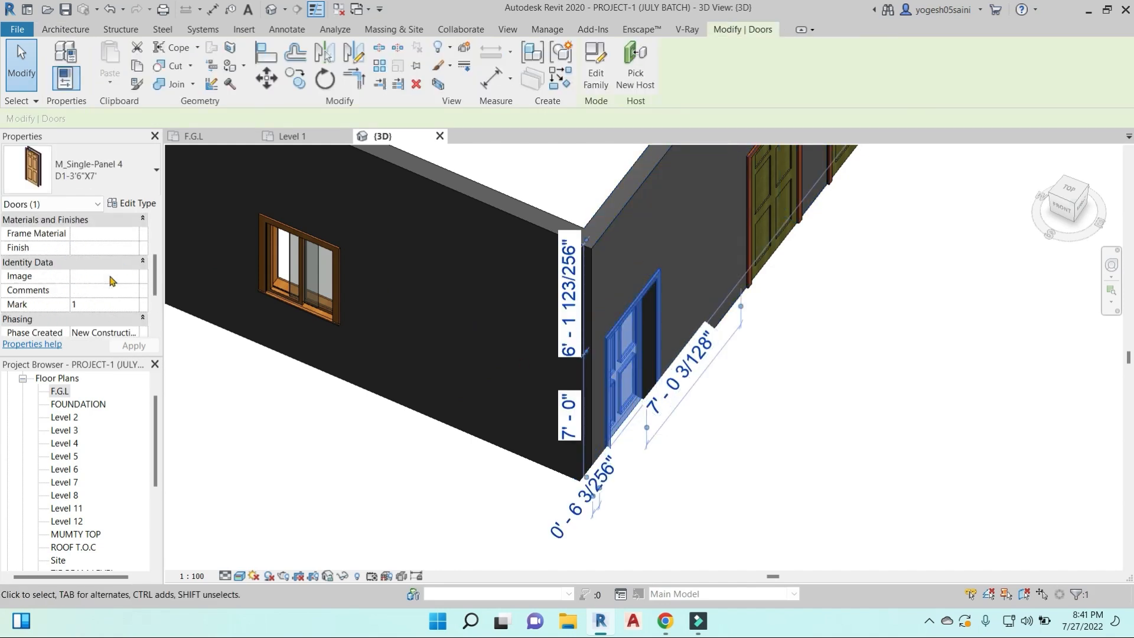
scroll(110, 282, "down", 1)
scroll(110, 281, "up", 3)
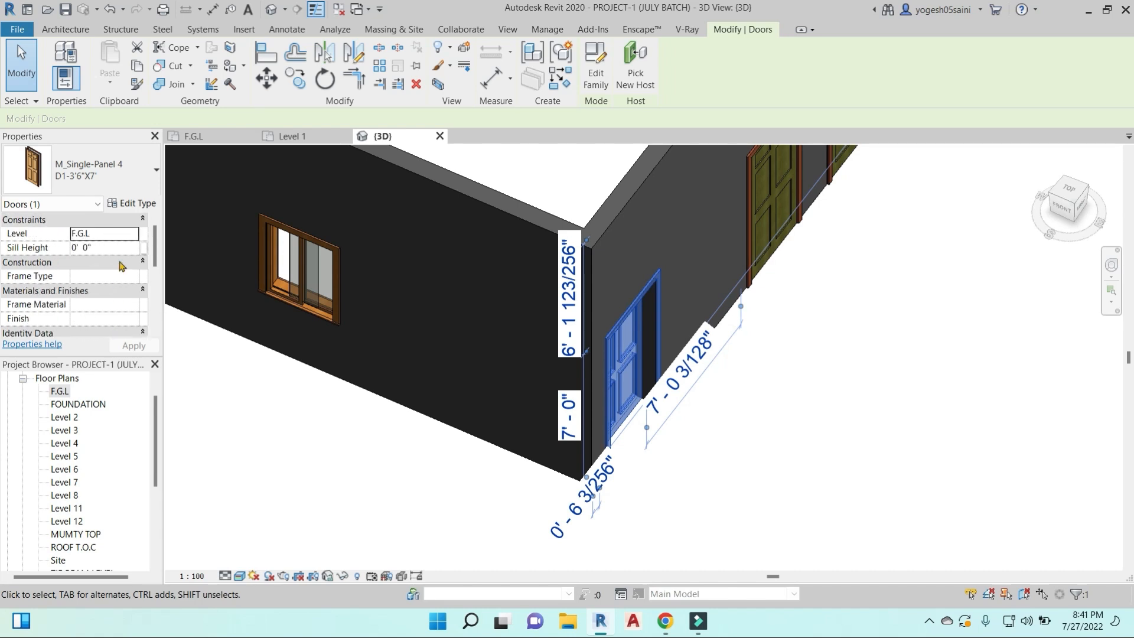
left_click(135, 203)
scroll(826, 334, "down", 5)
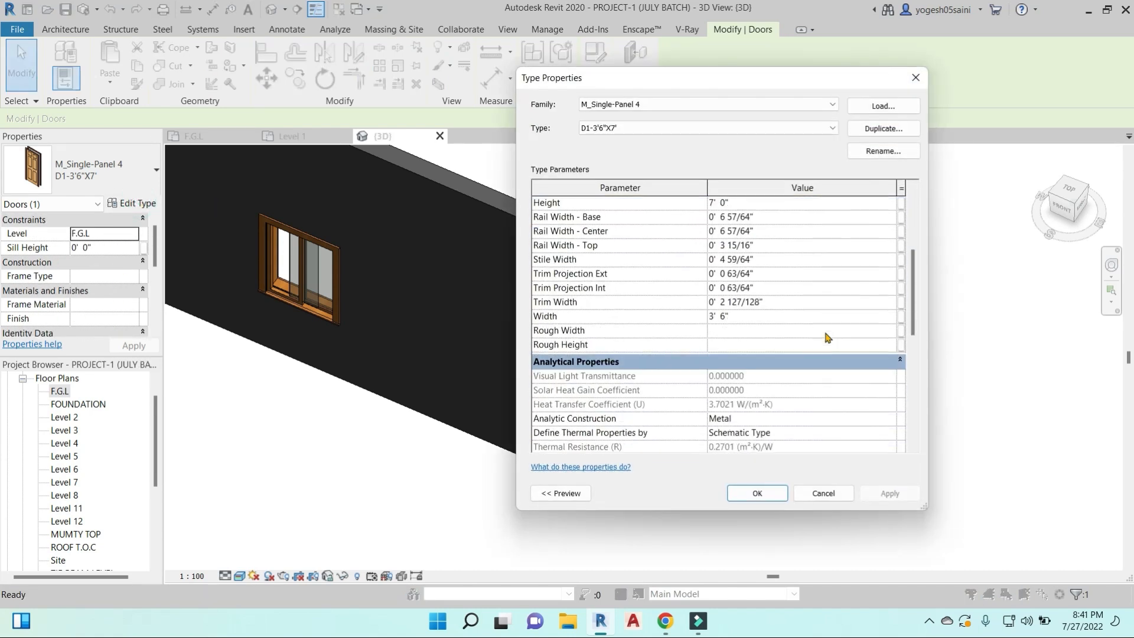
scroll(827, 337, "down", 4)
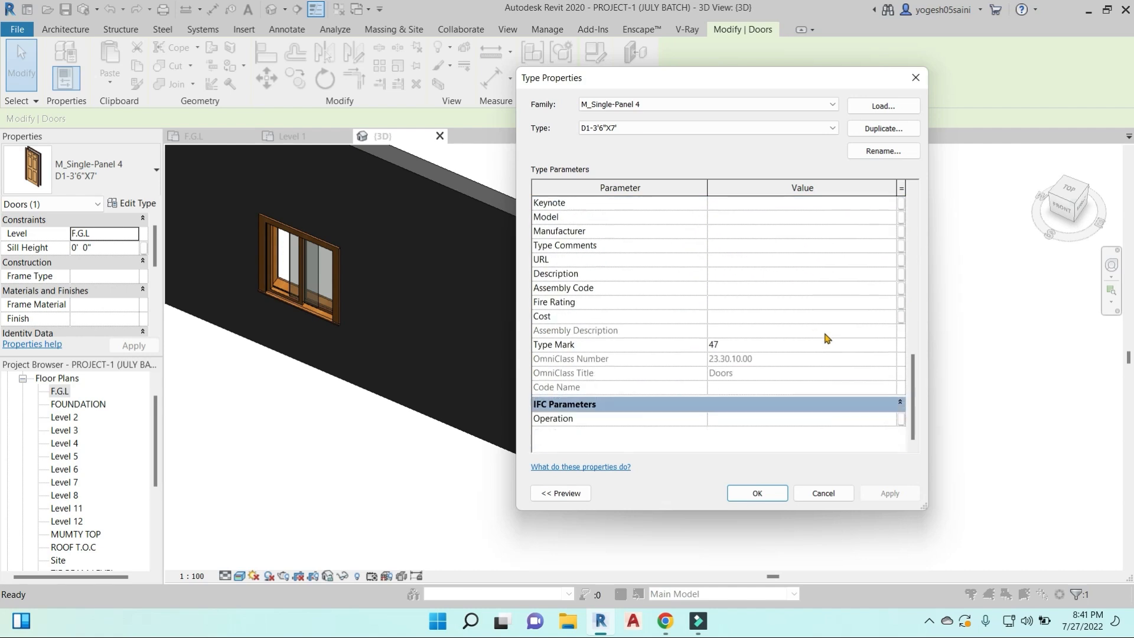
left_click(914, 78)
scroll(726, 295, "down", 3)
left_click(861, 304)
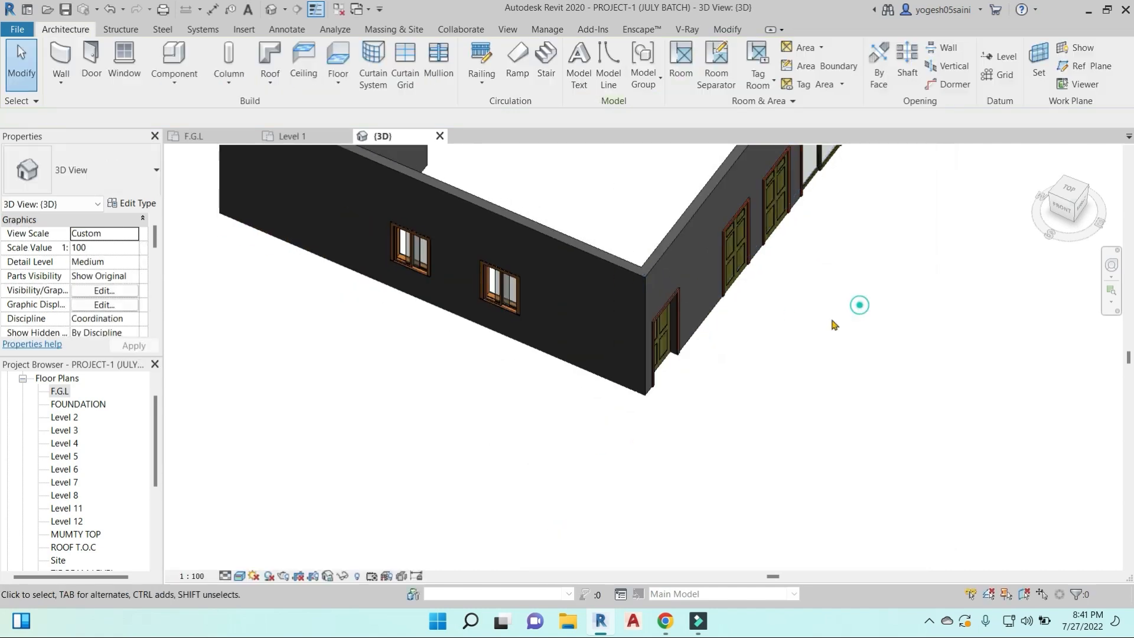
middle_click_drag(722, 332, 719, 390, "shift")
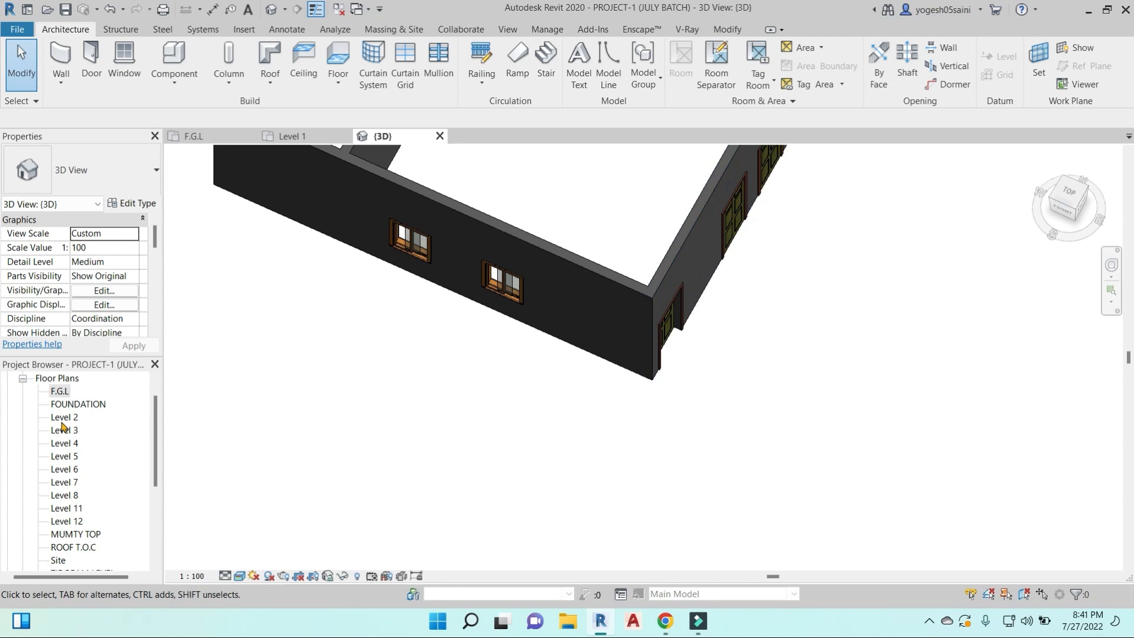
scroll(753, 394, "down", 3)
middle_click_drag(754, 392, 789, 373, "shift")
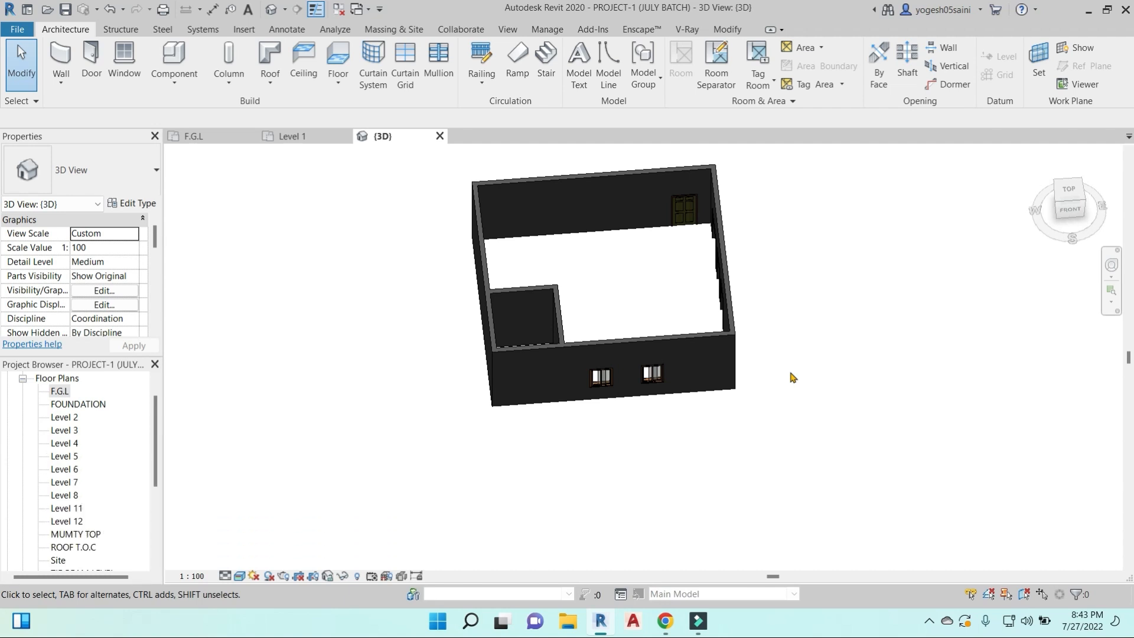
- Switch to Chrome, check the Gmail inbox, and return to the Google Meet call
mouse_move(666, 621)
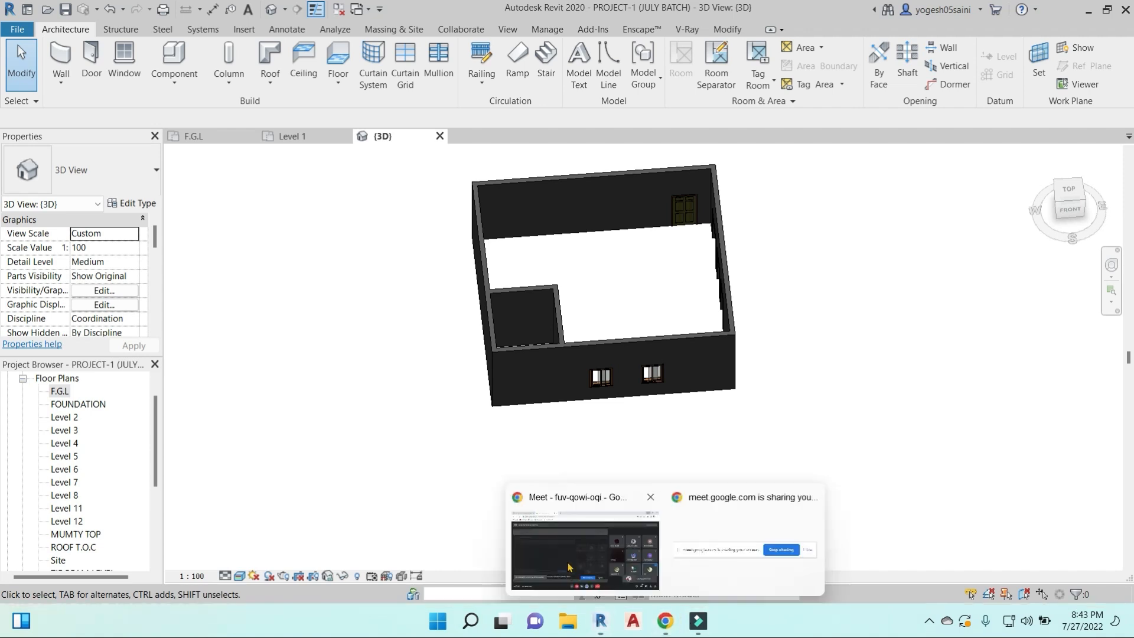
left_click(582, 584)
left_click(136, 13)
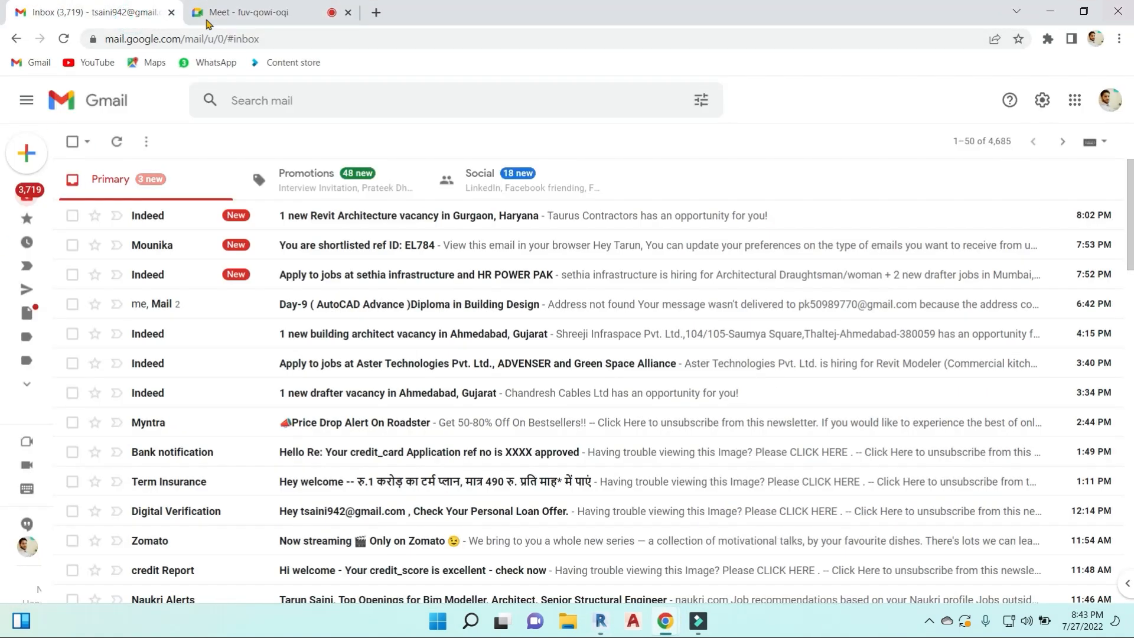
mouse_move(34, 196)
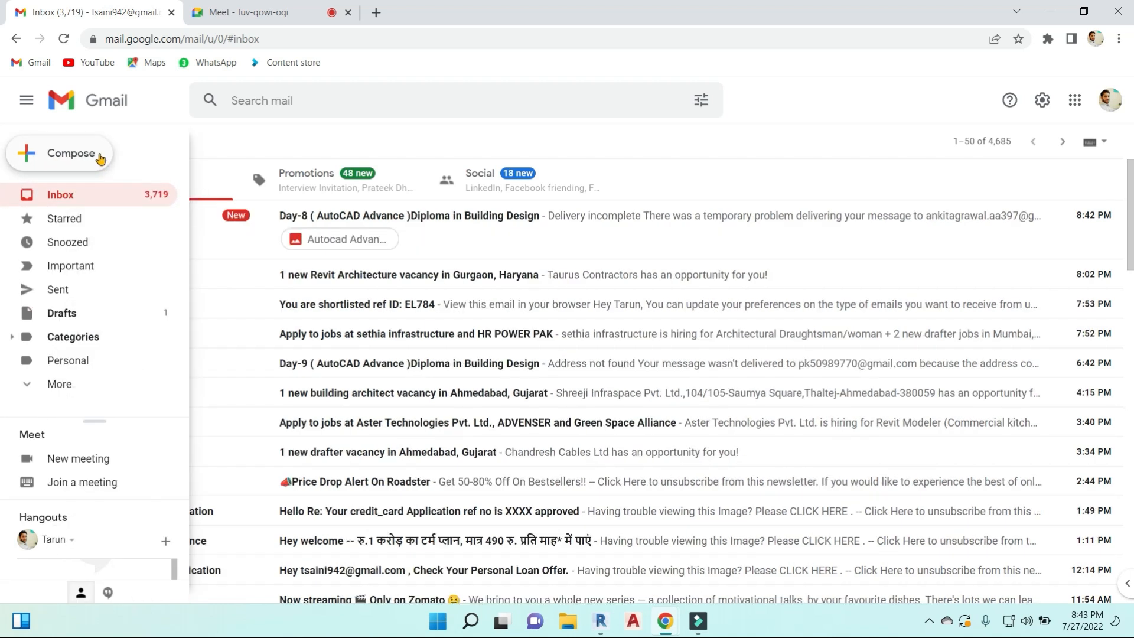
left_click(248, 13)
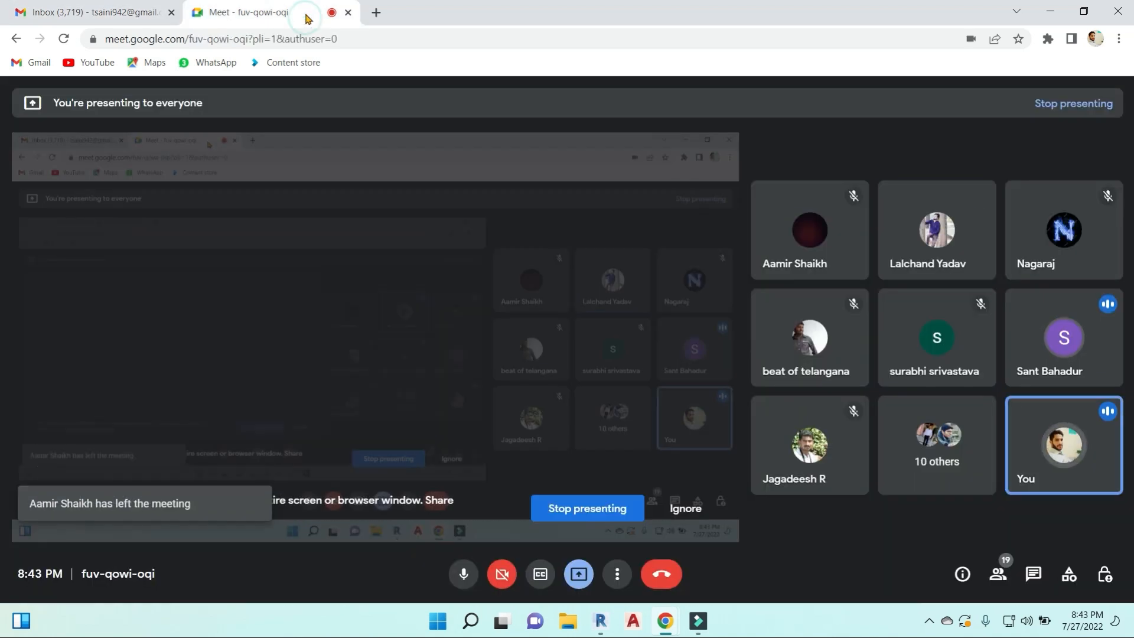